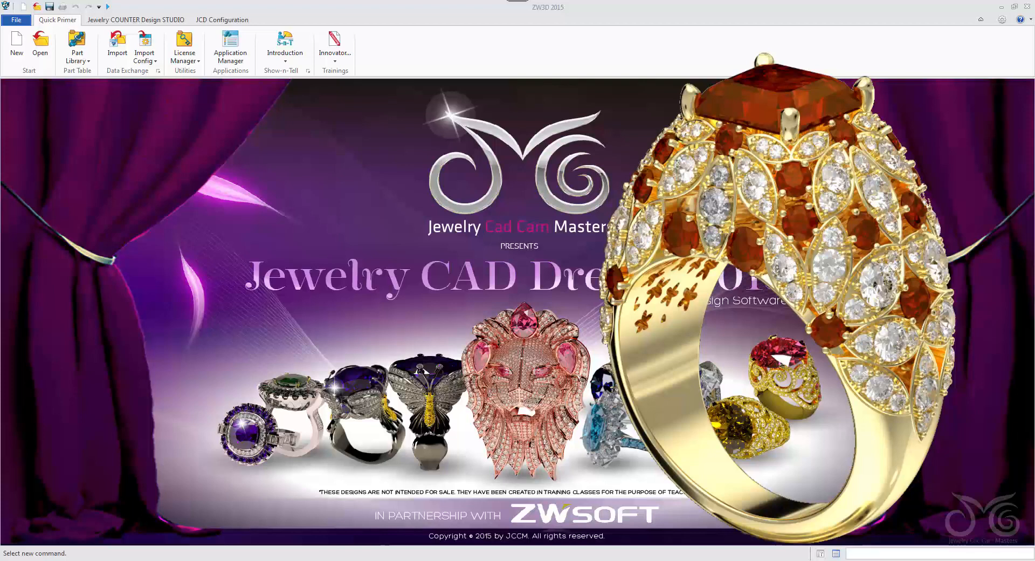
- Open the Curve_Mesh_Ring design from the JCDLITE_Designs folder
left_click(39, 43)
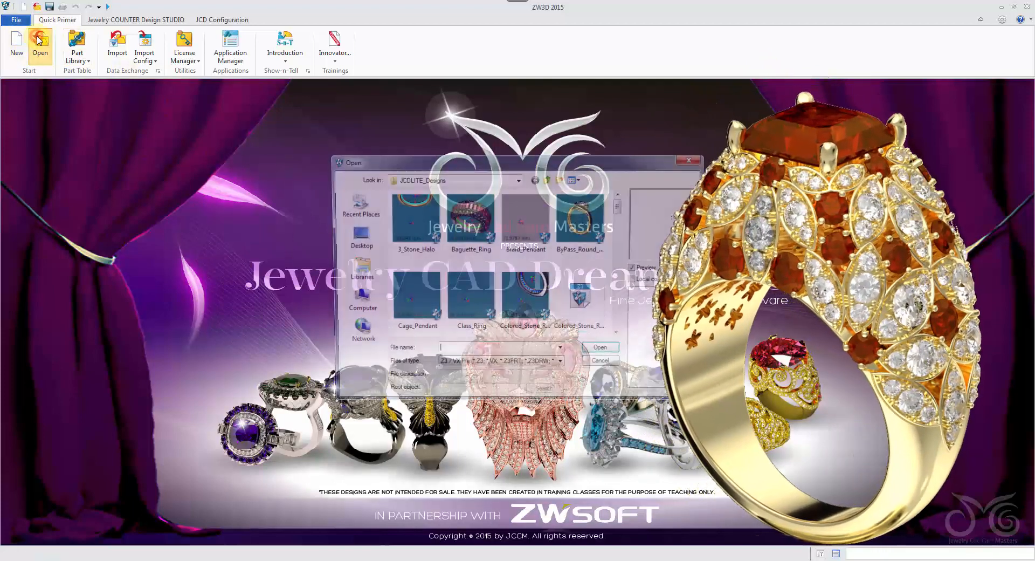
left_click(621, 337)
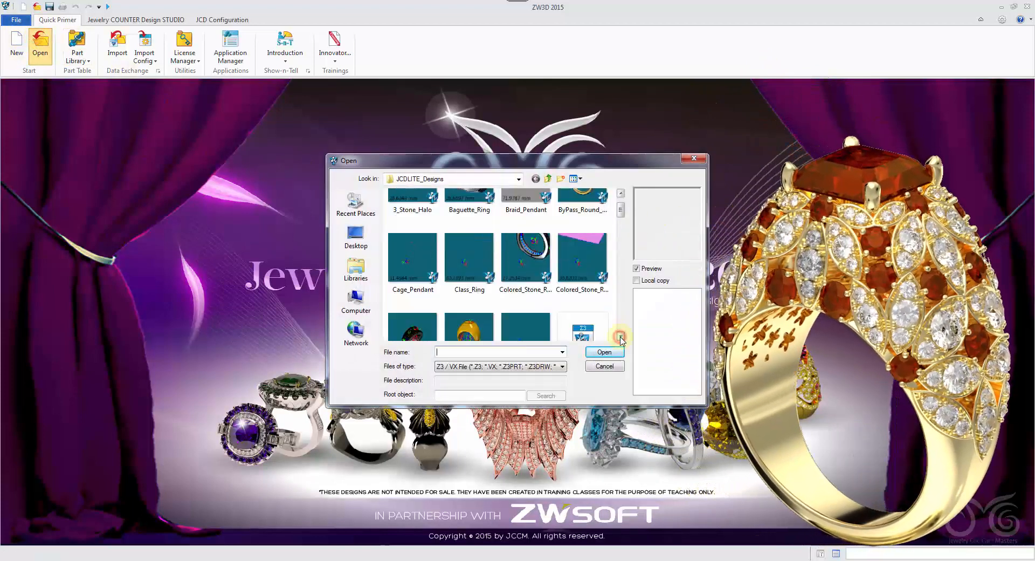
left_click(469, 297)
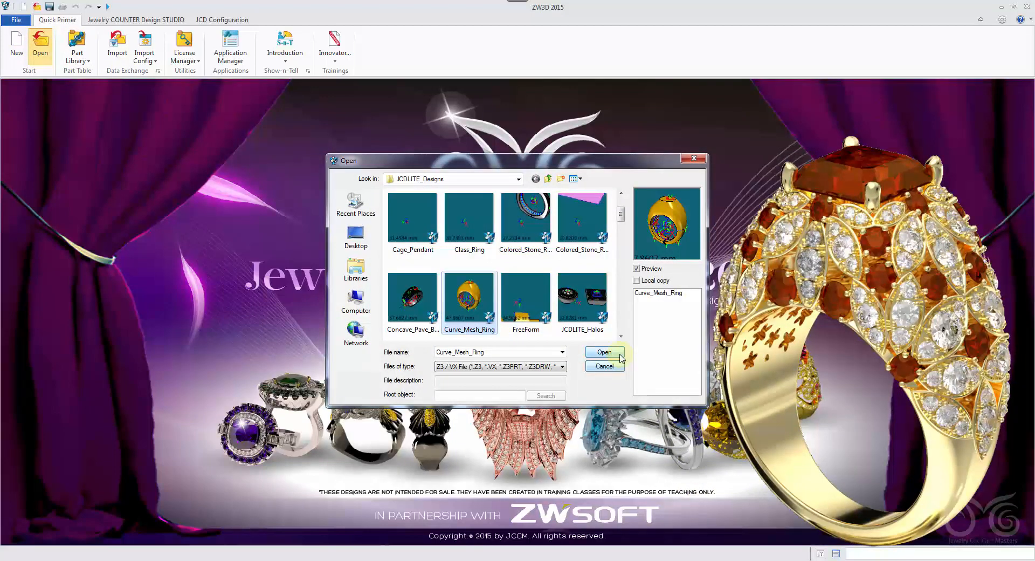
left_click(620, 357)
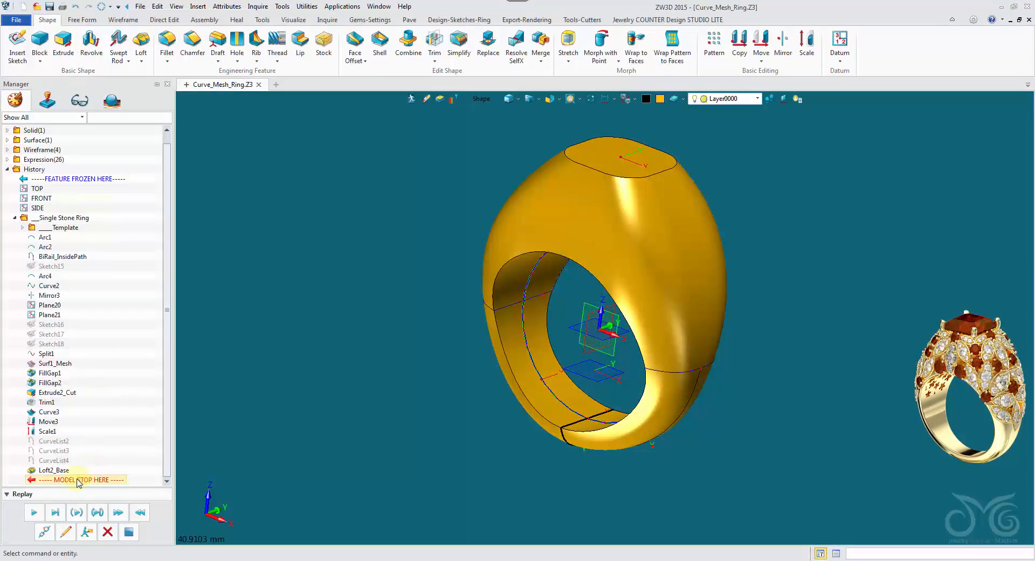
right_click(542, 249)
left_click(560, 272)
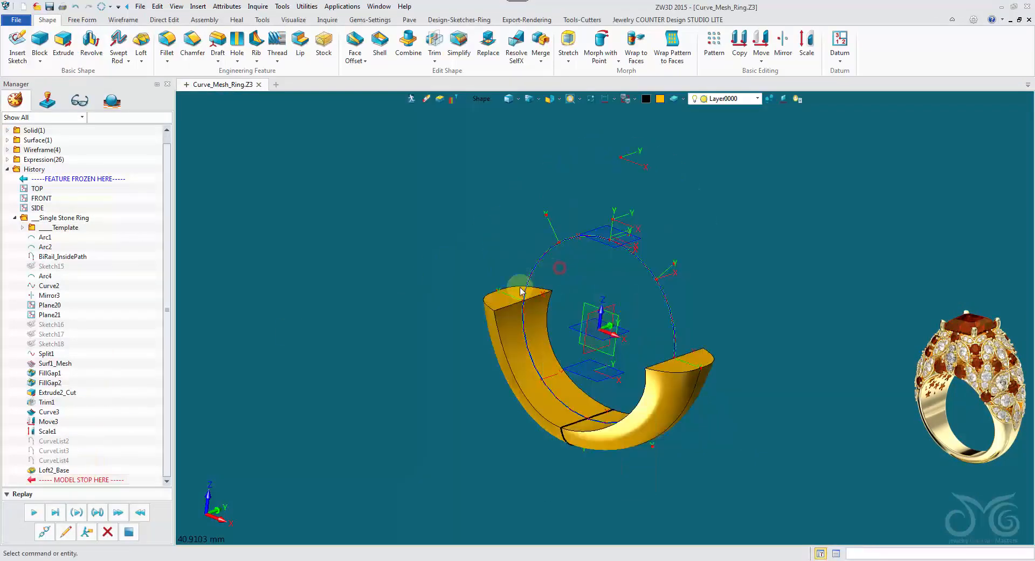
left_click(77, 6)
- Blank the lower shank shape so the open ends of the ring's upper shape are exposed
right_click(504, 344)
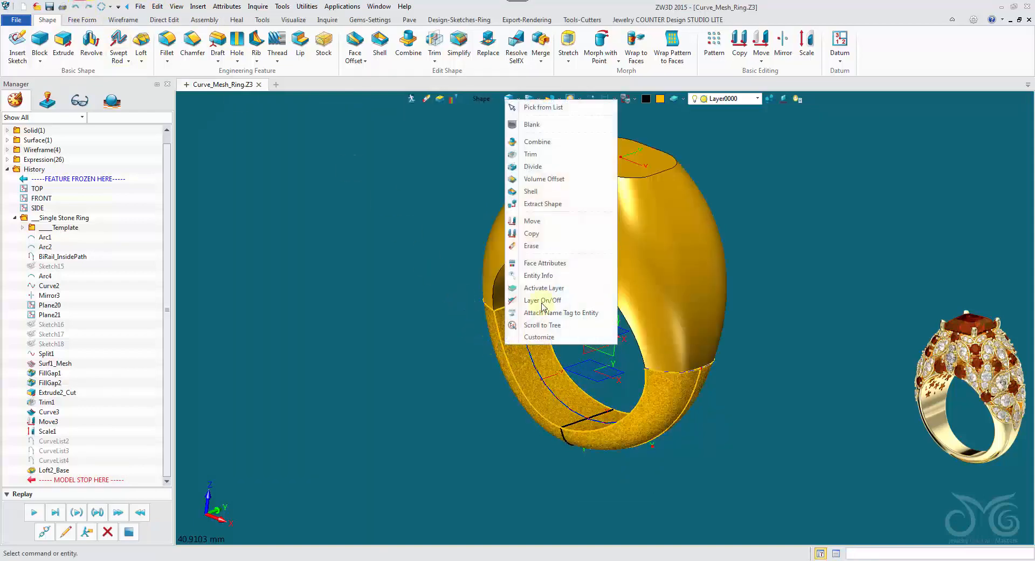
left_click(532, 125)
middle_click_drag(423, 254, 439, 222)
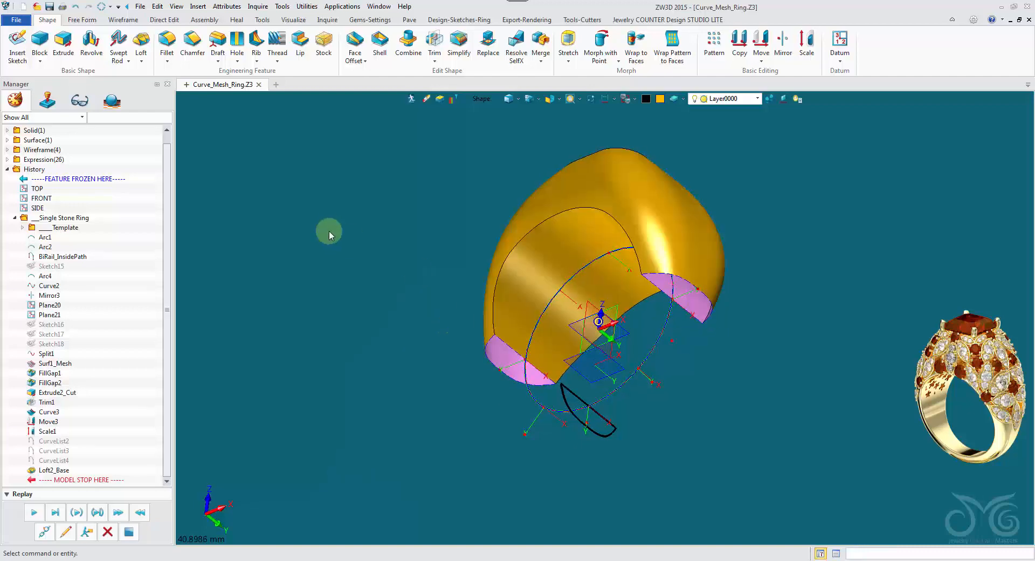
- Cap one open end of the ring's upper shape with Fill Gap by picking its boundary edge, keeping the shapes sewn
scroll(365, 86, "up", 3)
right_click_drag(329, 231, 377, 36)
left_click(237, 20)
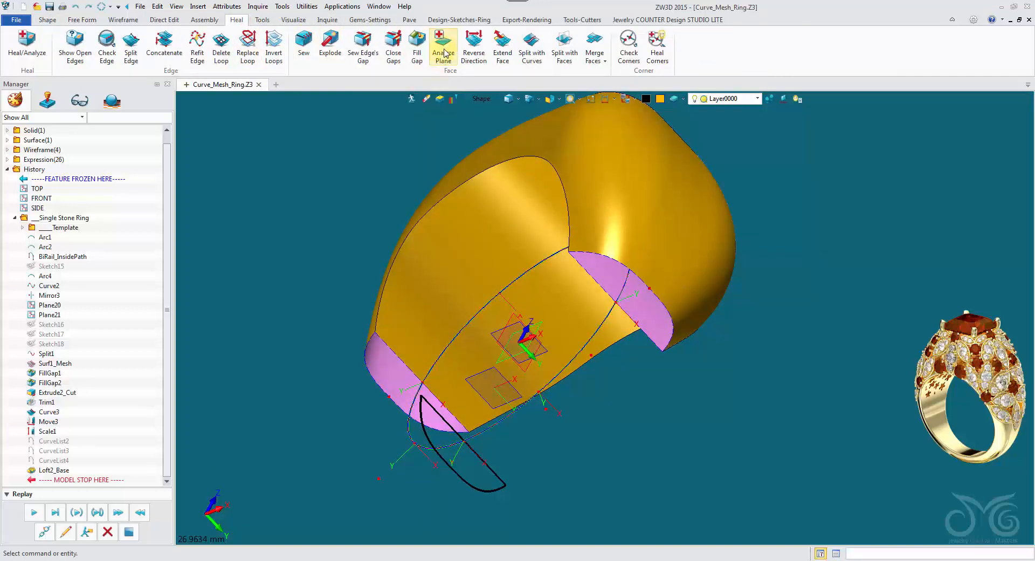
left_click(417, 46)
left_click(598, 258)
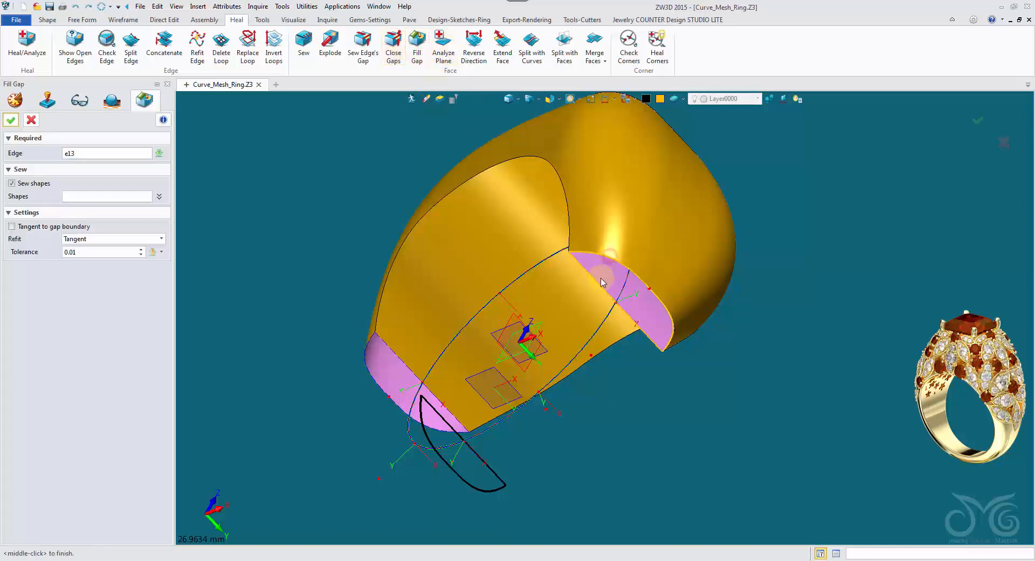
left_click(10, 120)
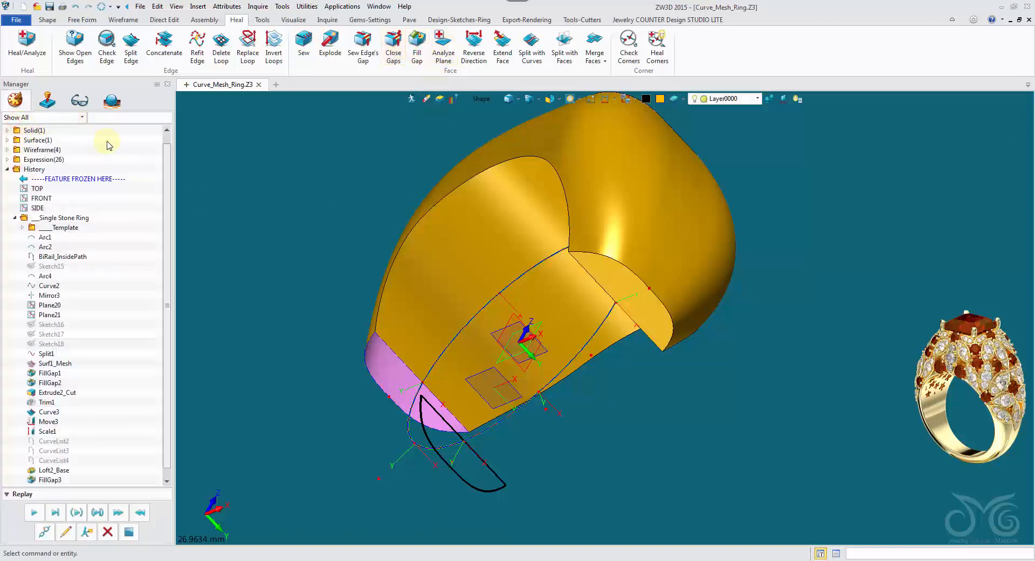
- Cap the remaining open end of the upper shape with an N-sided patch, restricting the picks to its boundary edges
left_click(92, 21)
left_click(135, 44)
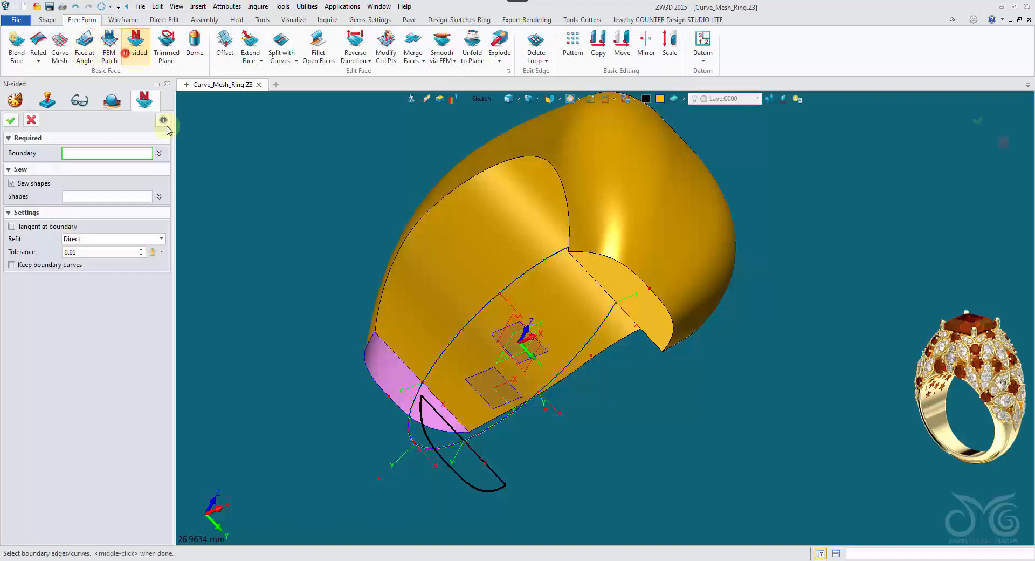
left_click(471, 103)
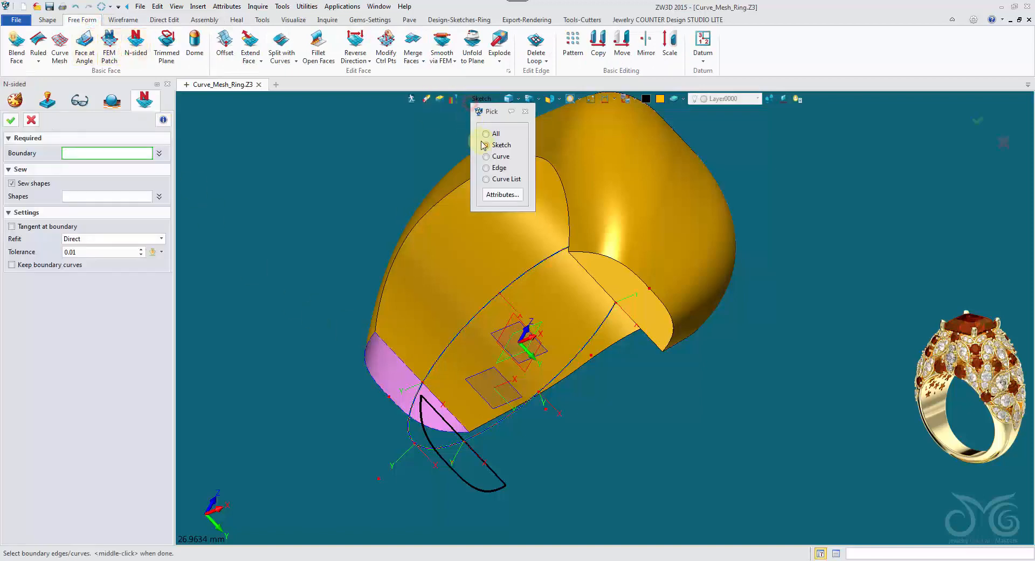
left_click(493, 168)
left_click(406, 357)
left_click(365, 345)
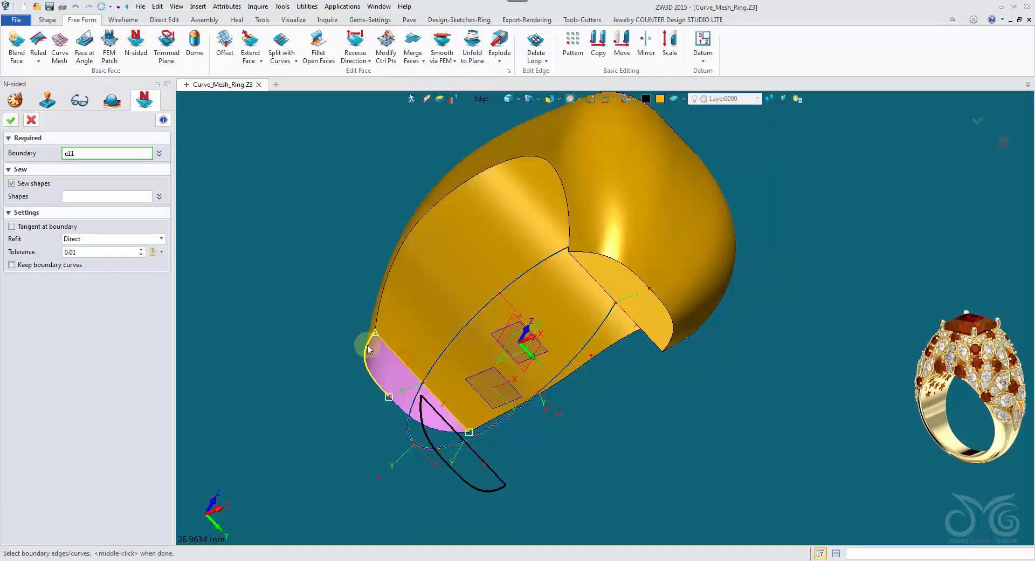
middle_click(377, 234)
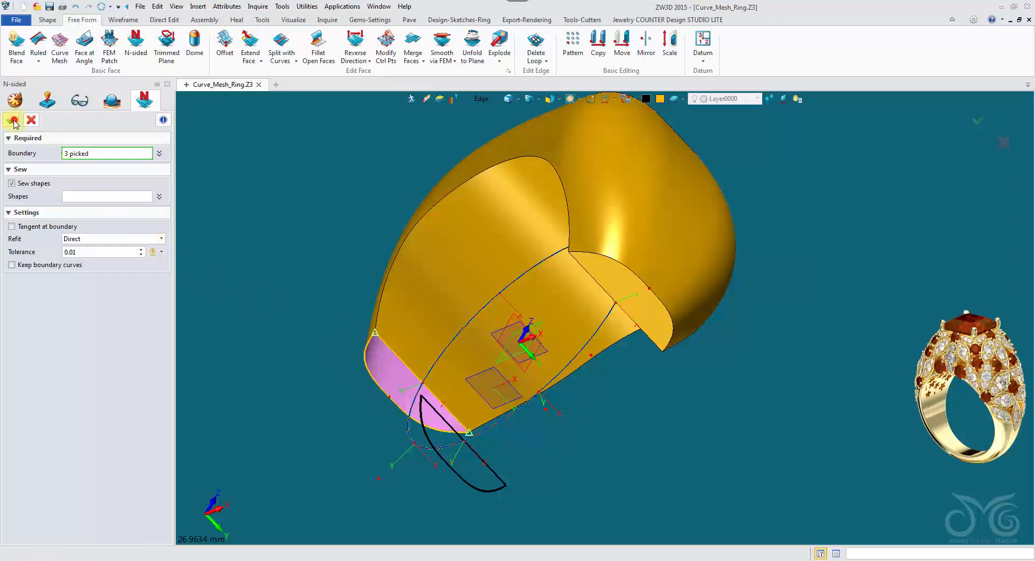
- Unblank the lower shank shape
middle_click_drag(377, 234, 306, 196)
right_click(306, 196)
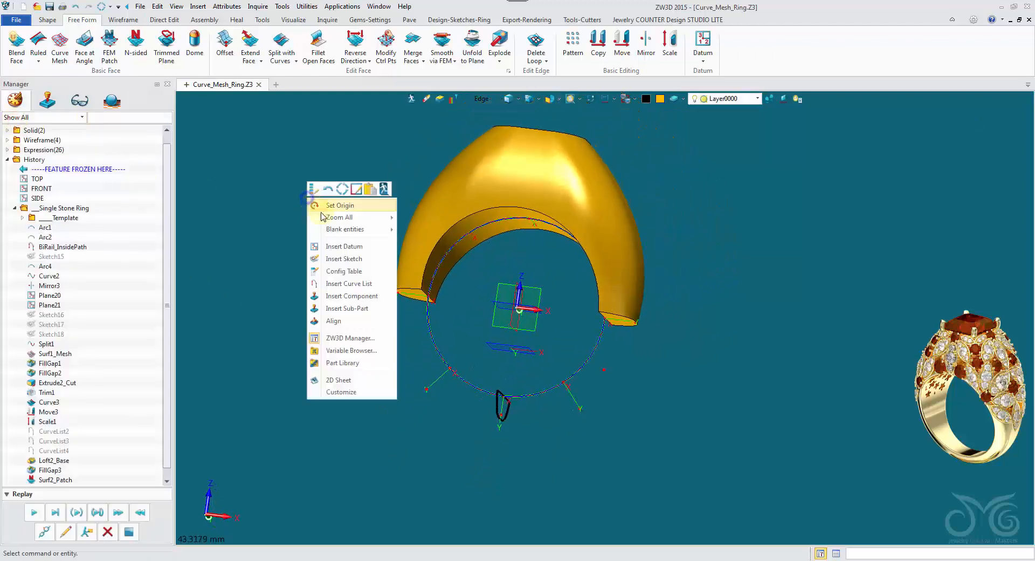
mouse_move(334, 231)
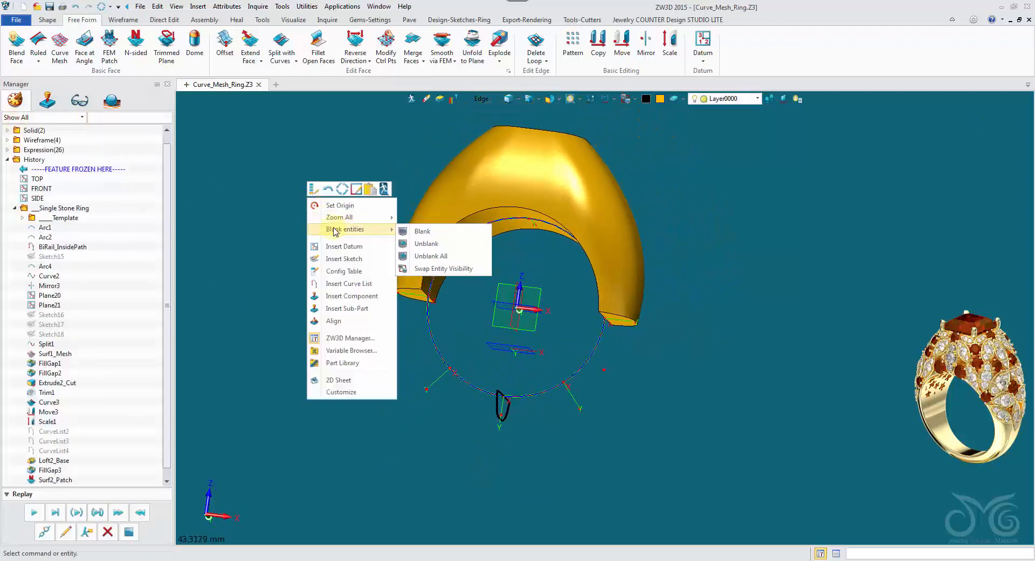
left_click(432, 244)
left_click(406, 334)
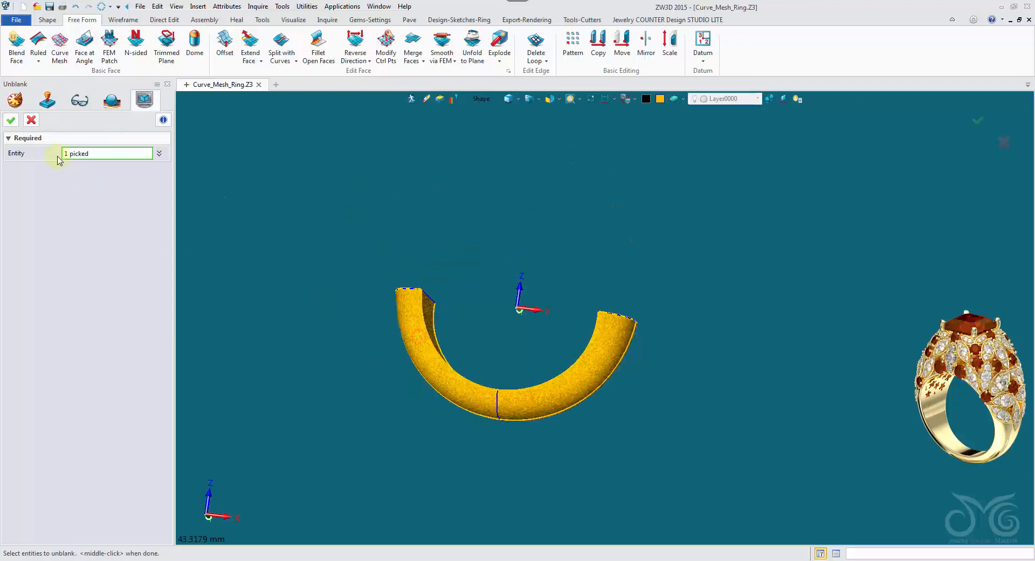
left_click(10, 120)
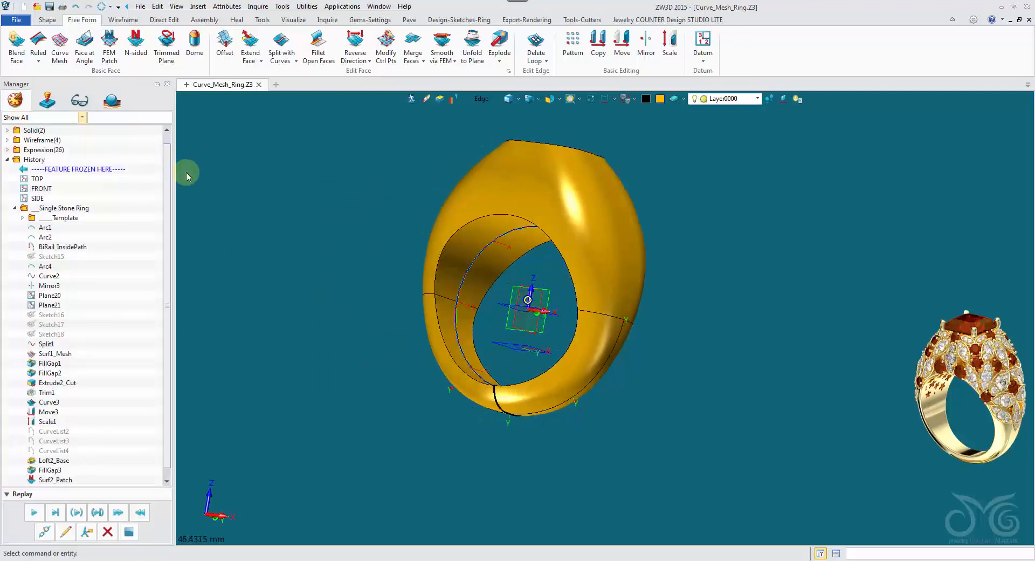
- Identify the leftover profile curves at the base of the shank and the datum plane inside the finger hole
left_click(477, 102)
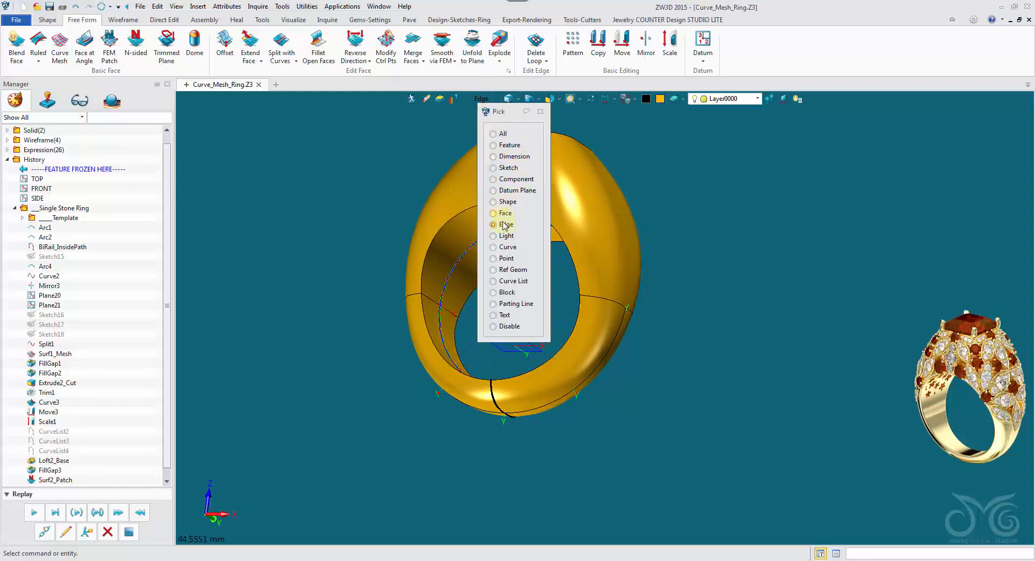
left_click(507, 246)
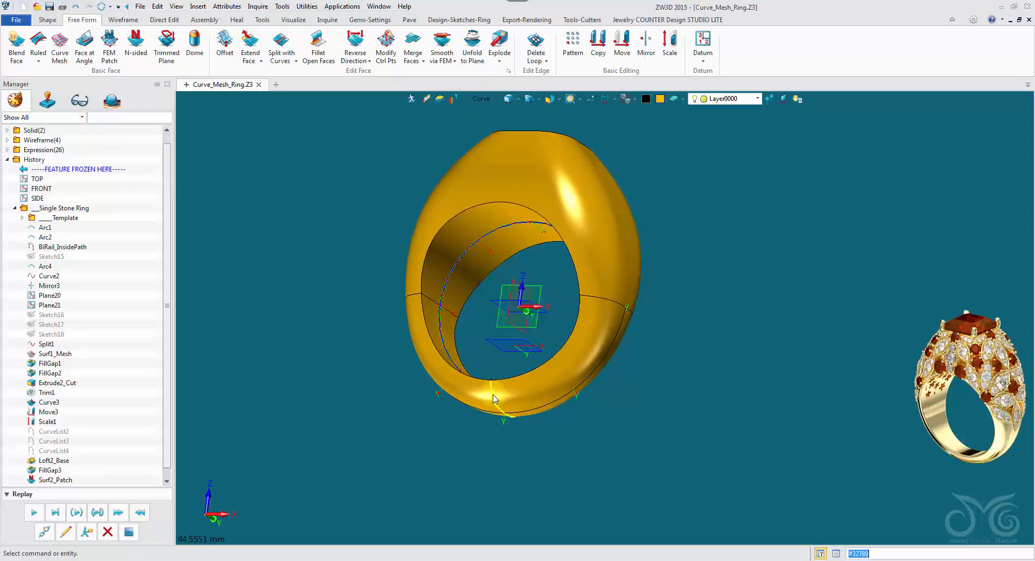
left_click(492, 395)
right_click_drag(350, 380, 361, 427)
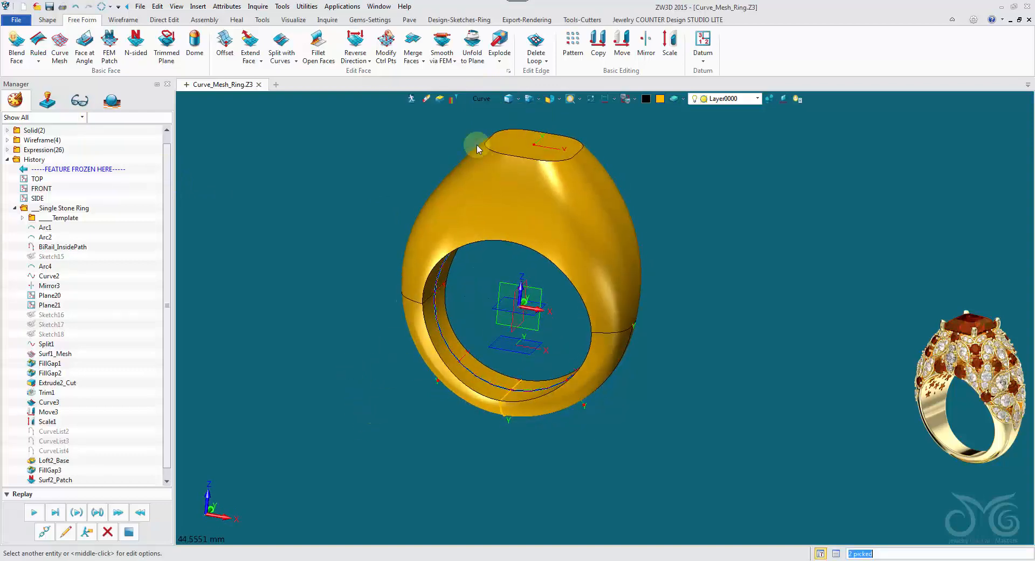
left_click(481, 101)
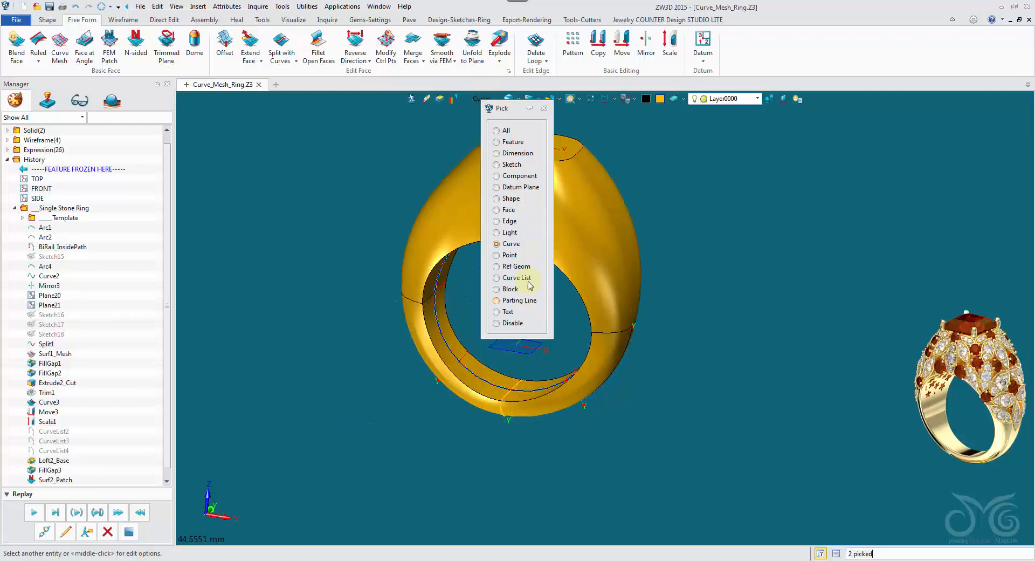
left_click(520, 187)
left_click(520, 331)
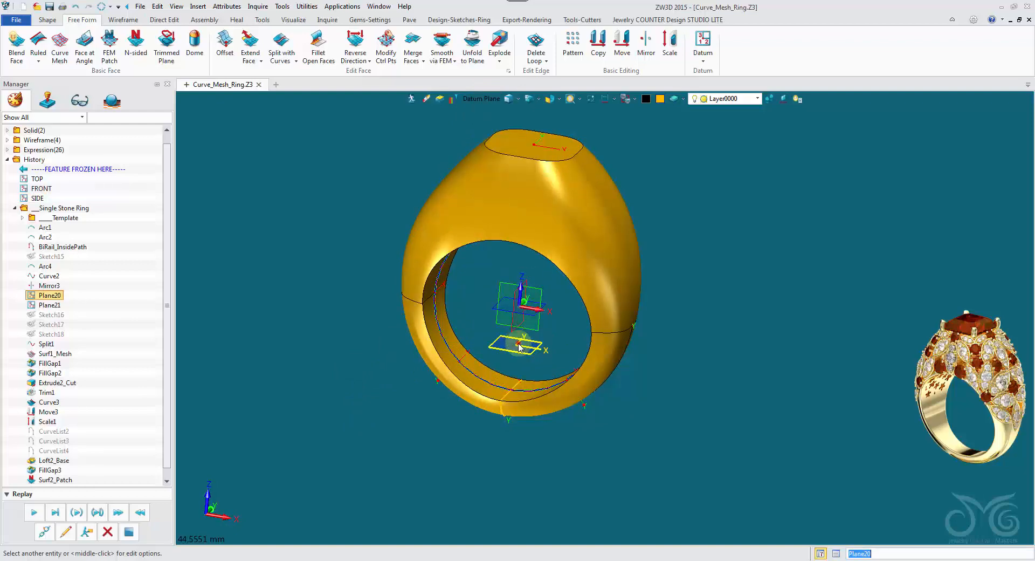
- Switch the ring to wireframe display and locate the datum planes near the top of the finger hole
right_click_drag(462, 310, 463, 284)
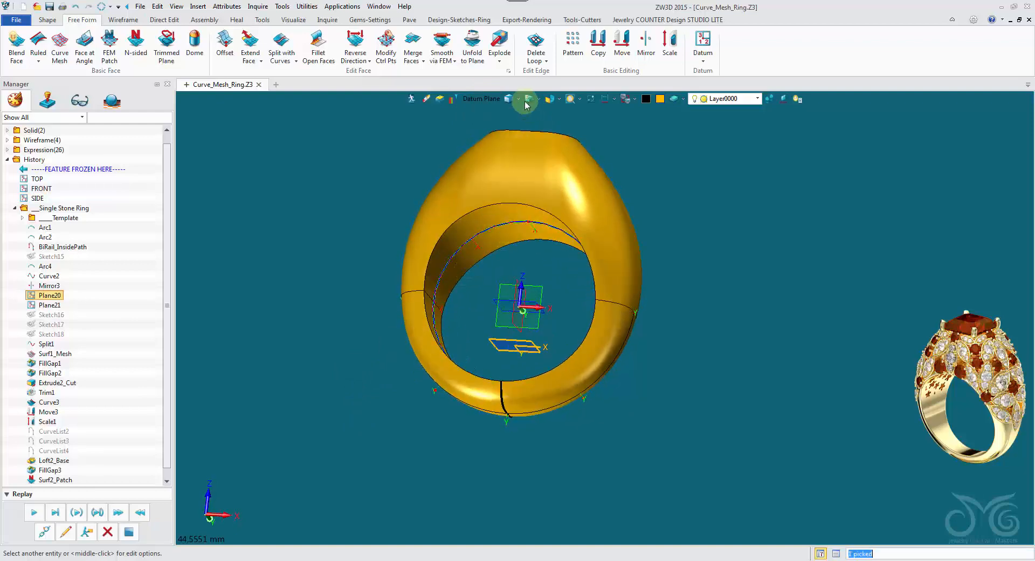
left_click(509, 99)
left_click(542, 216)
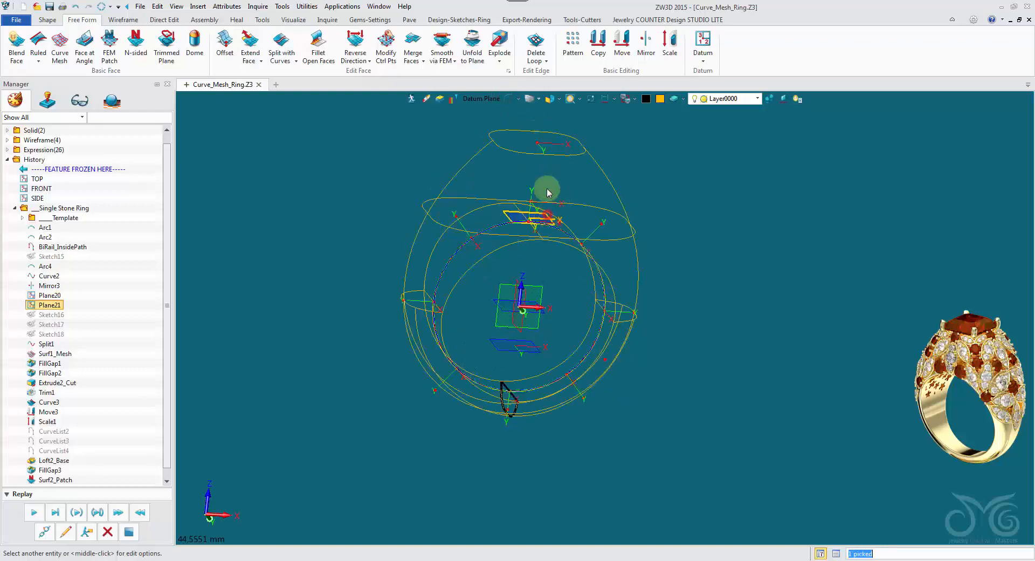
scroll(552, 208, "up", 3)
left_click(537, 229)
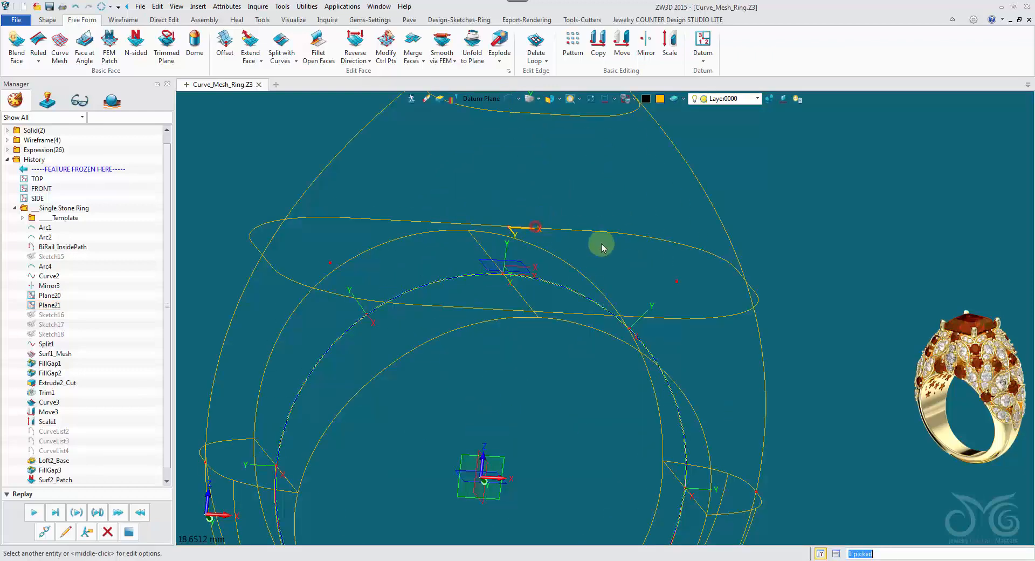
scroll(572, 249, "down", 3)
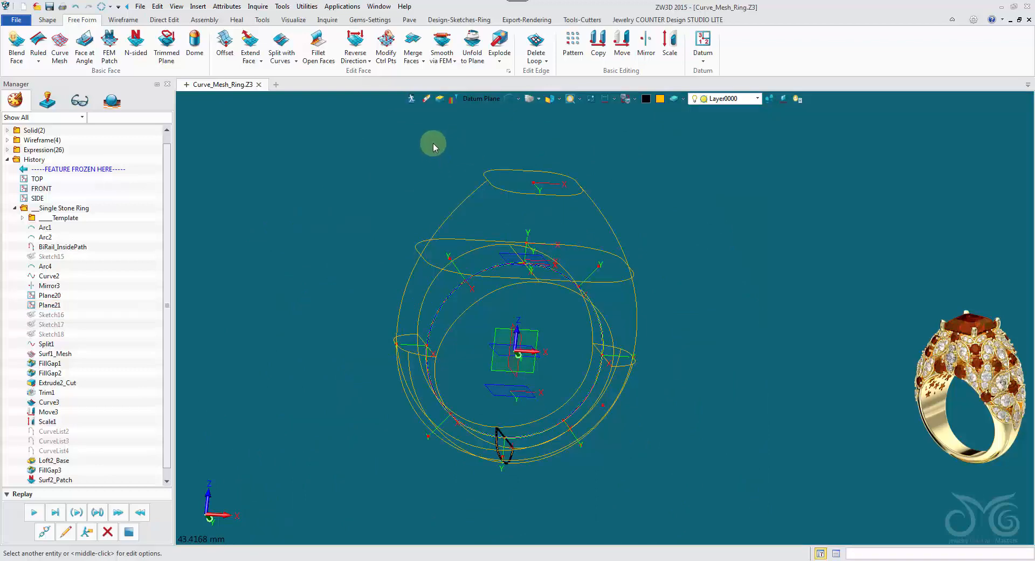
- Erase Plane20, Plane21, the TopShankGem datum plane and the profile curves at the shank's base, and restore the shaded display
left_click(427, 102)
scroll(453, 216, "up", 2)
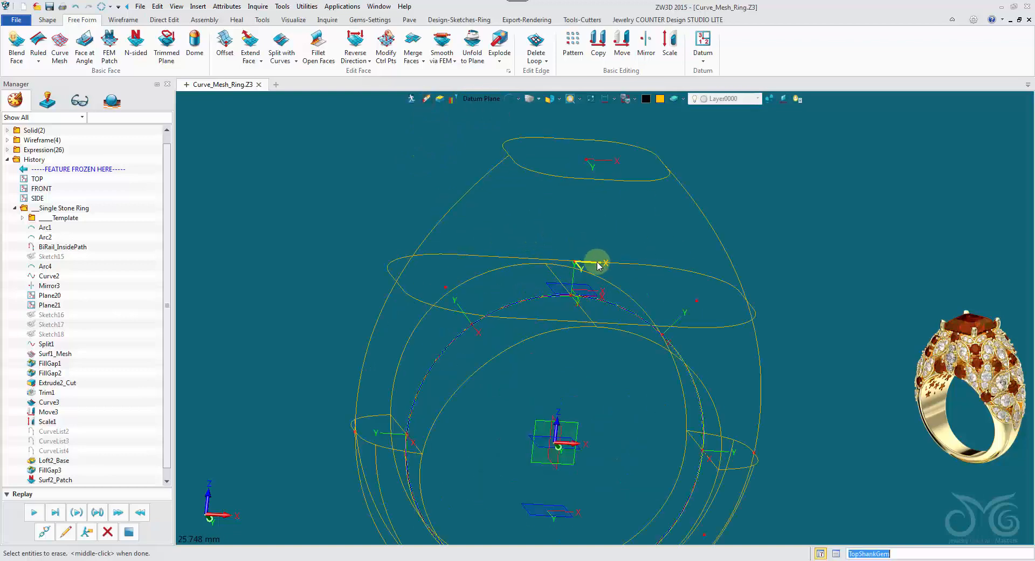
left_click(586, 287)
left_click(568, 506)
right_click_drag(631, 391, 631, 430)
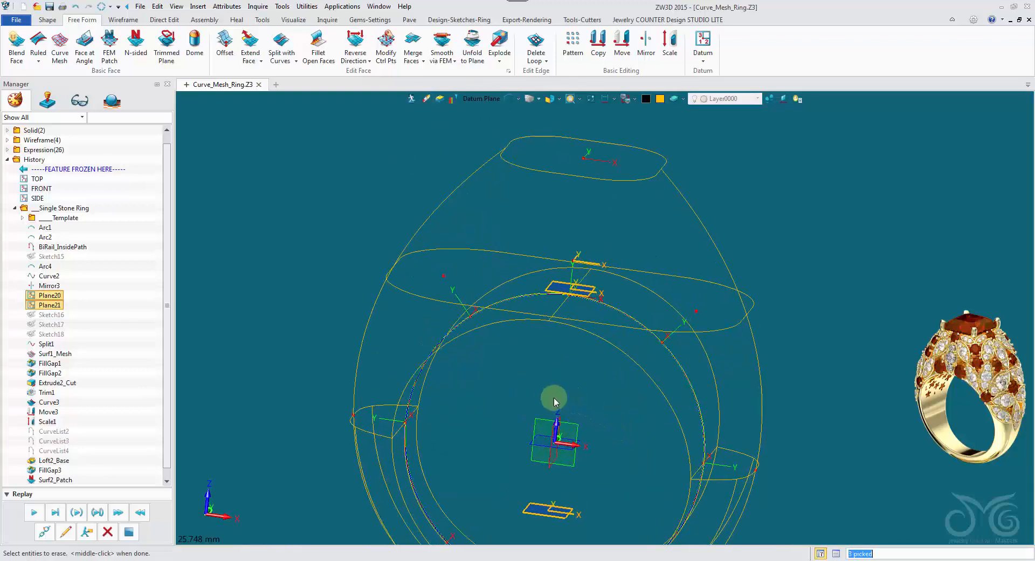
middle_click_drag(554, 397, 557, 276)
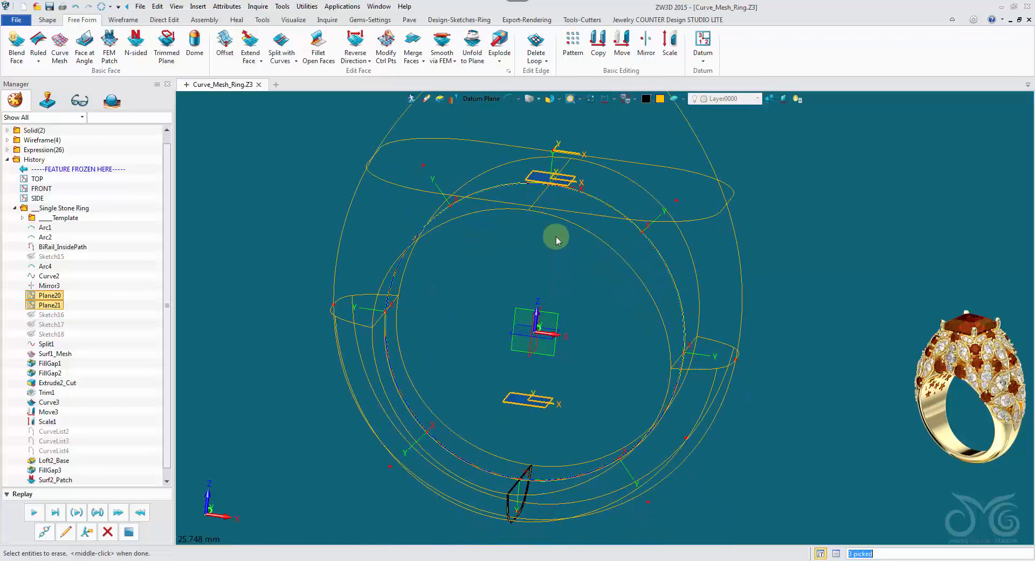
left_click(477, 98)
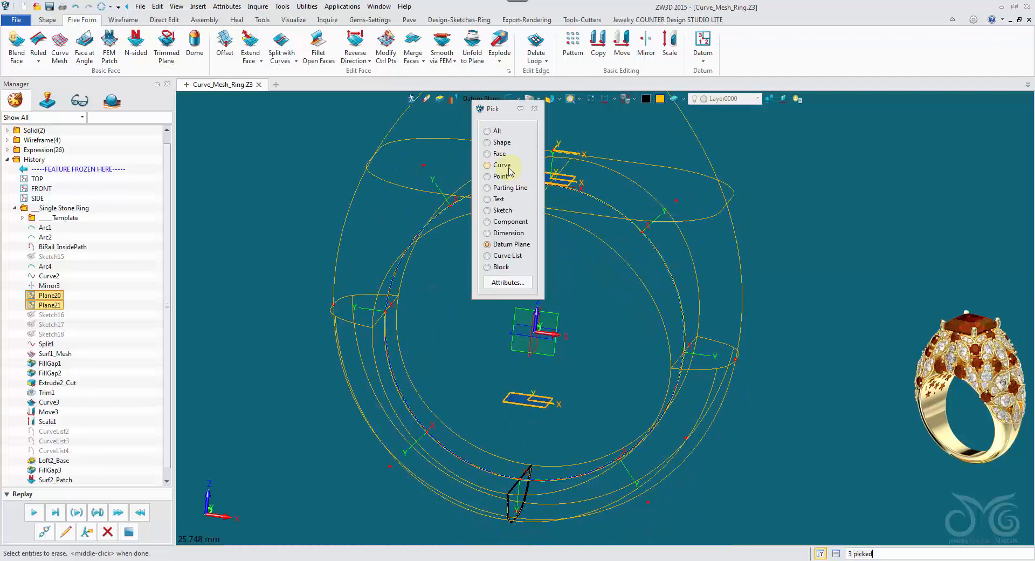
left_click(509, 169)
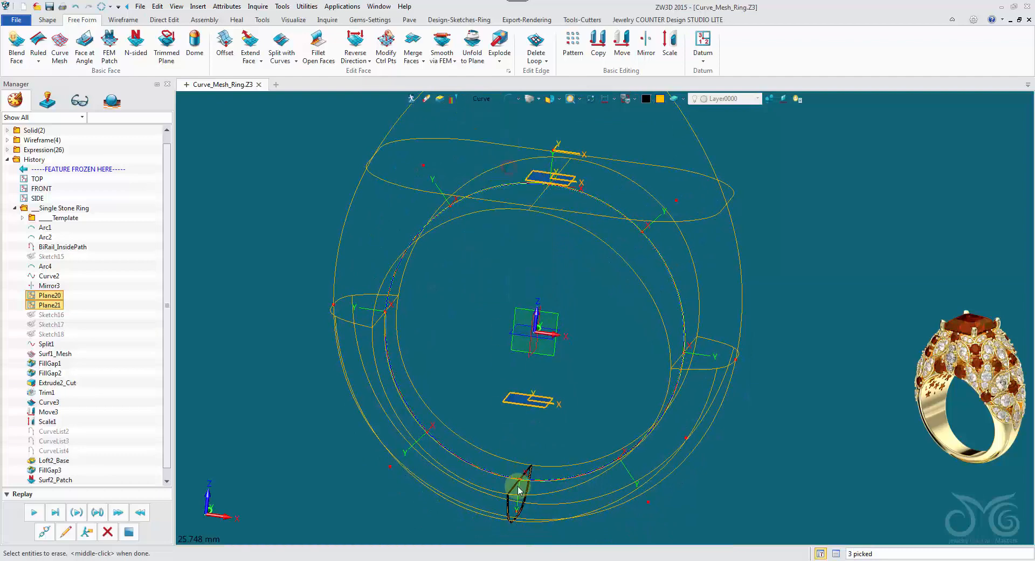
middle_click(458, 309)
scroll(467, 270, "down", 3)
left_click(510, 99)
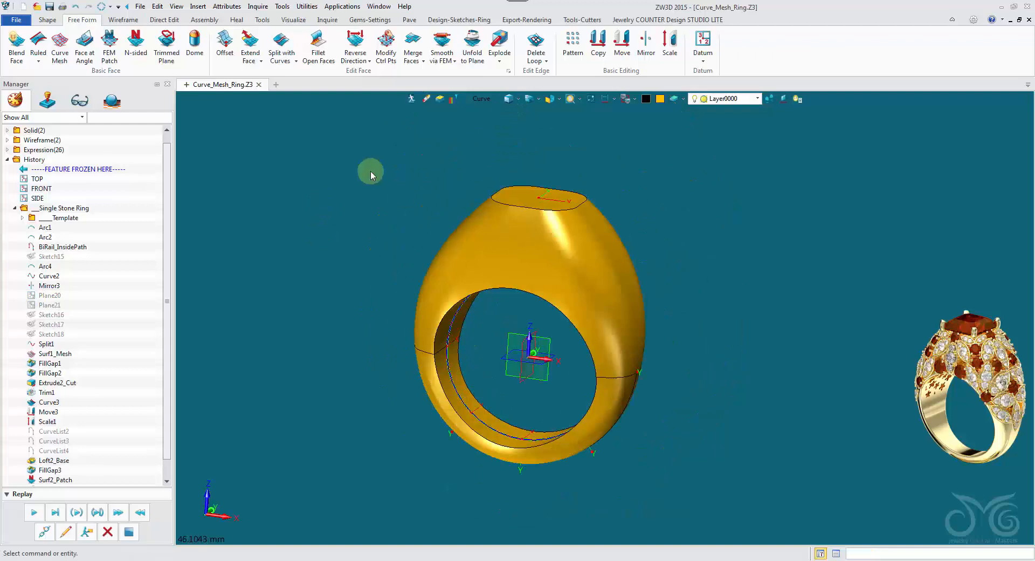
- Save the ring under the new file name Lesson_22_Leaf_Asscher_Ring in the JCDLITE_Designs folder
left_click(140, 6)
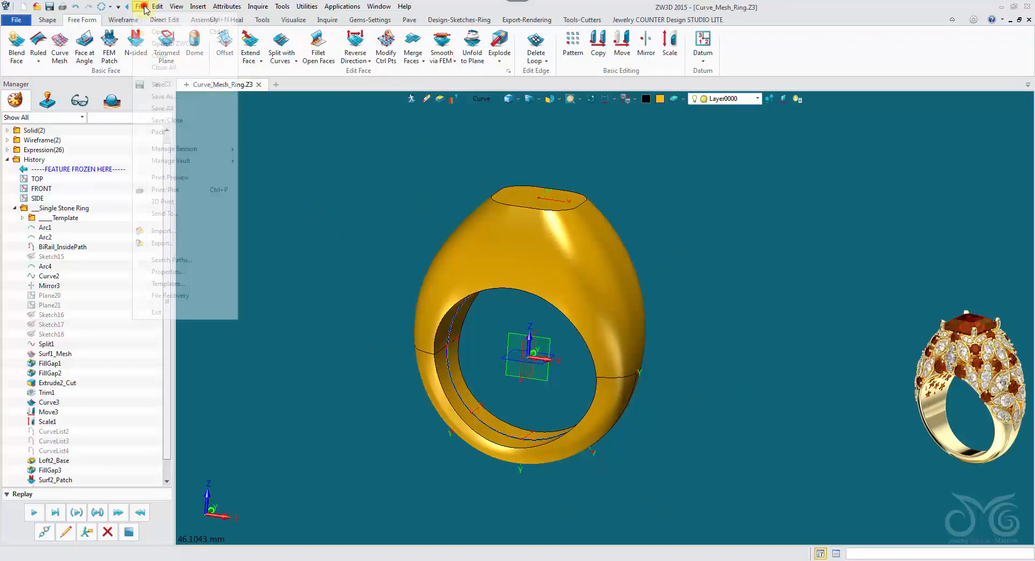
left_click(164, 97)
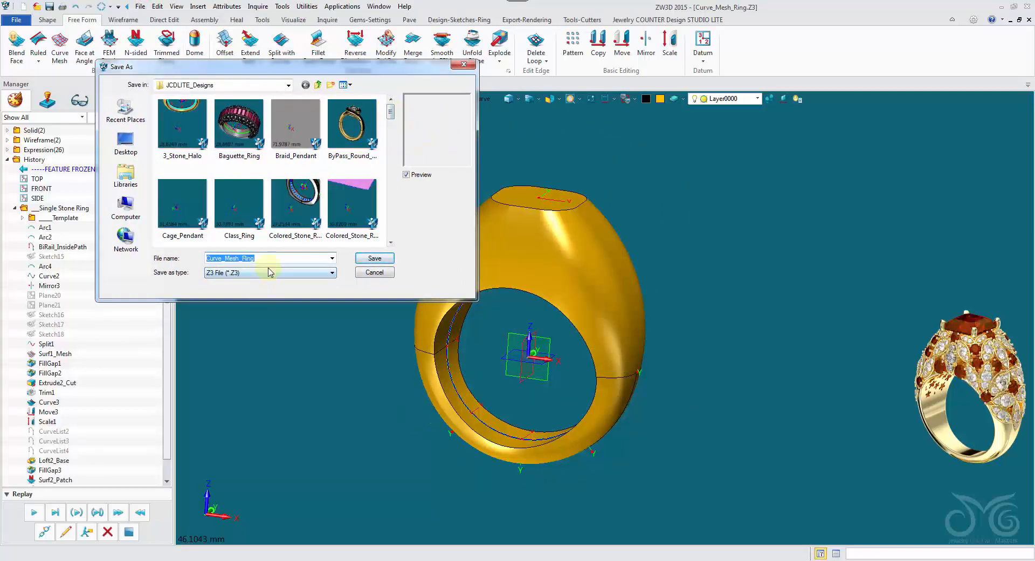
type("Lesson")
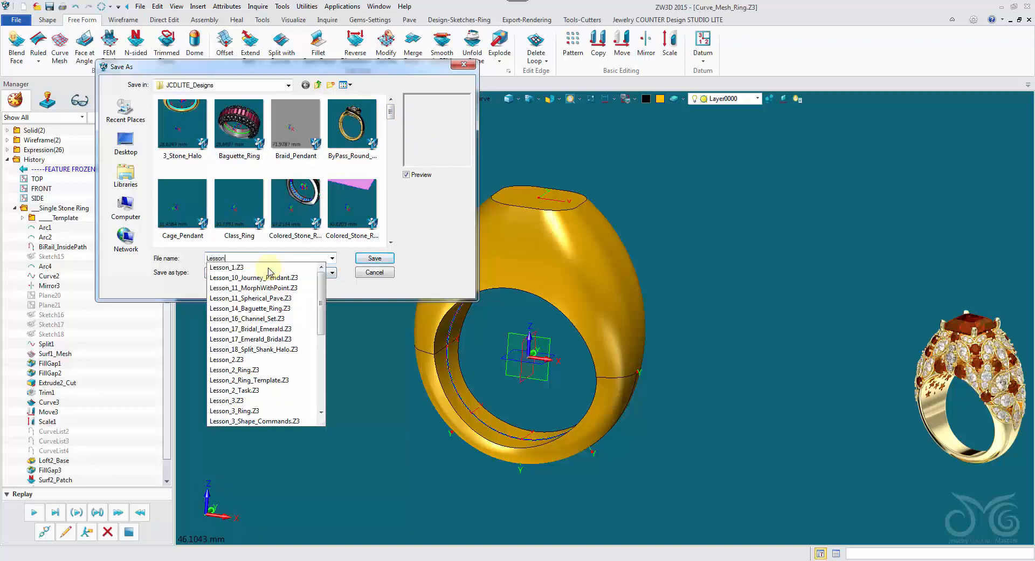
type("_22_Leaf_Asscher_Ring")
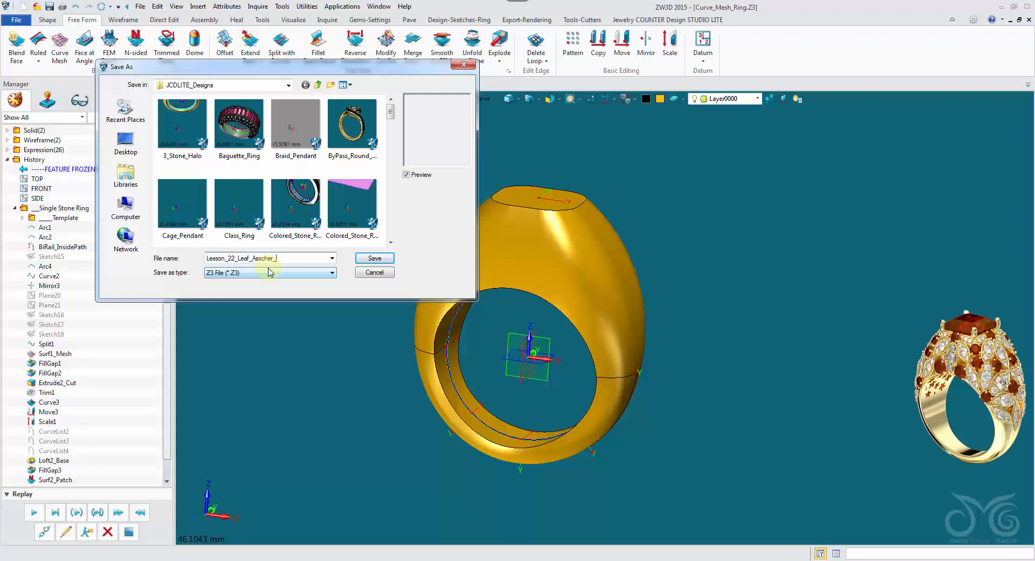
left_click(374, 258)
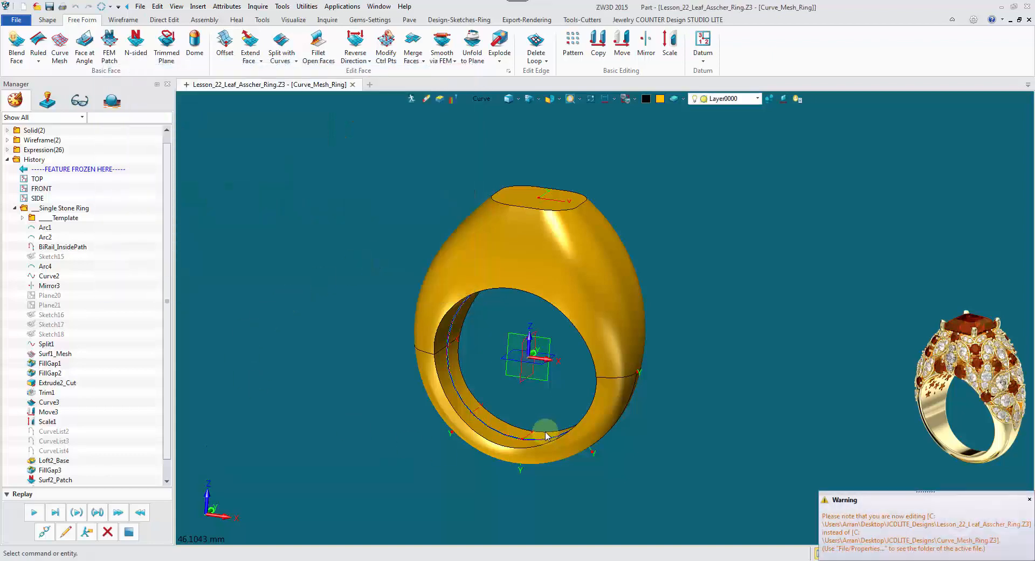
- Move the model stop marker out of the ___Single Stone Ring folder to the end of the history
scroll(158, 284, "down", 1)
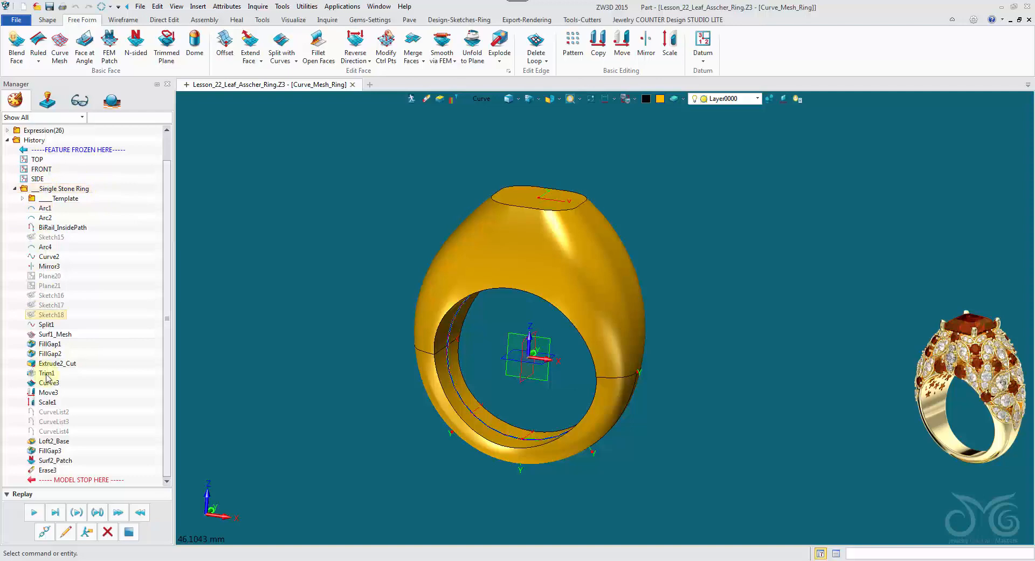
left_click(15, 188)
left_click(14, 218)
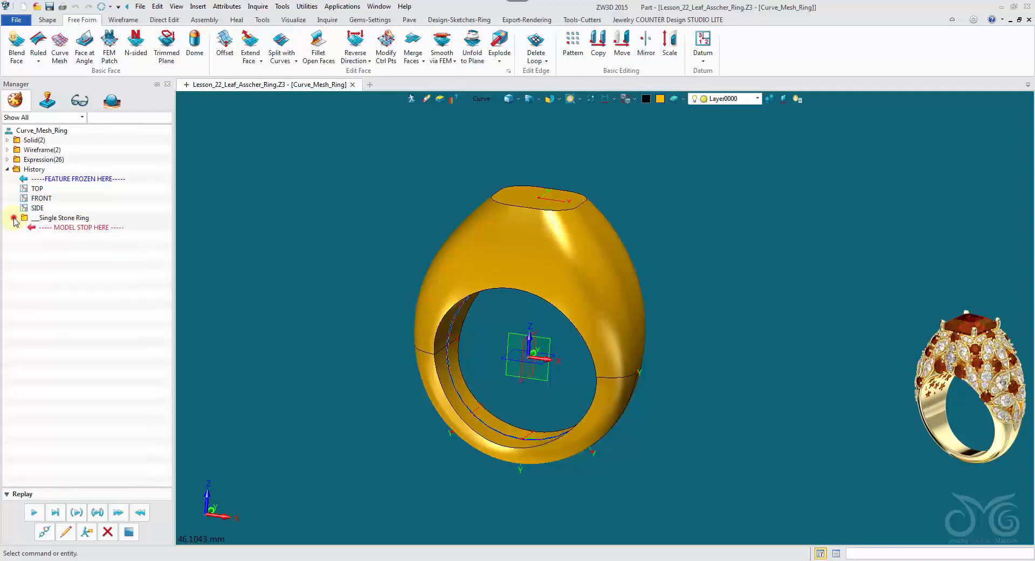
left_click(36, 517)
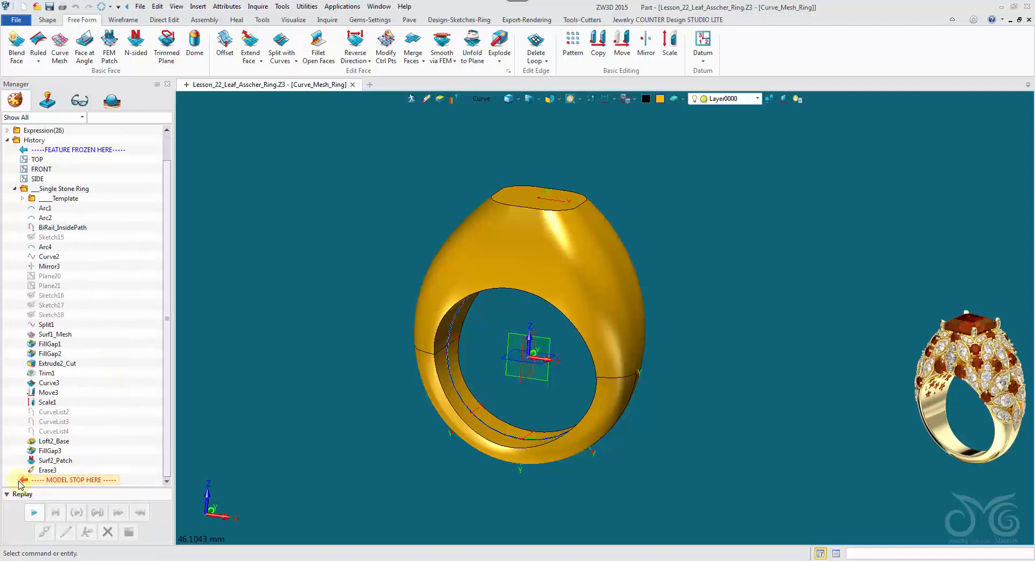
left_click(15, 189)
left_click(14, 218)
scroll(71, 356, "down", 1)
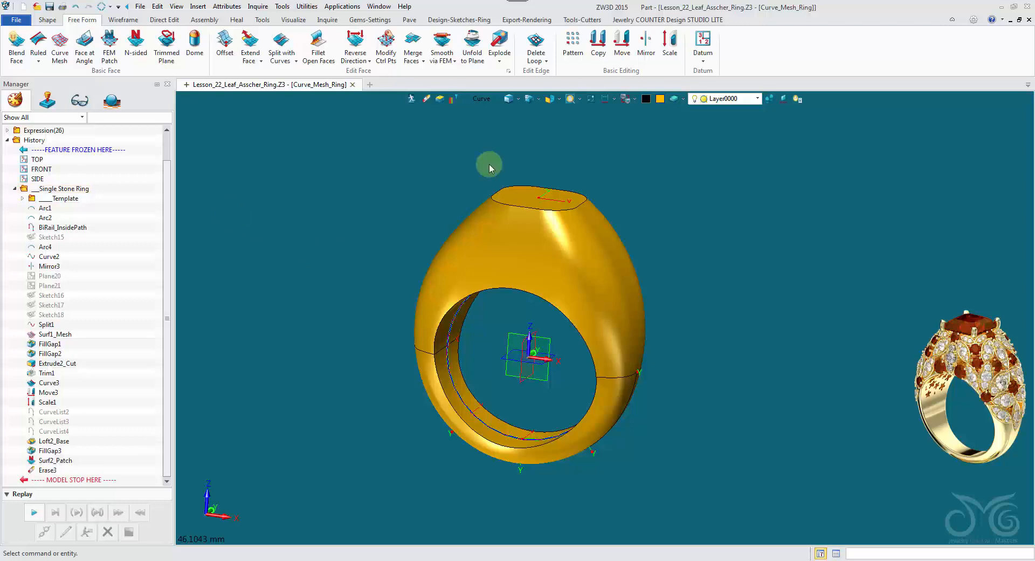
- Open the part's driving parameters and set Top_Sketch_Arc_Radius to 2.5
right_click_drag(489, 163, 457, 173)
scroll(457, 173, "up", 1)
scroll(457, 172, "up", 2)
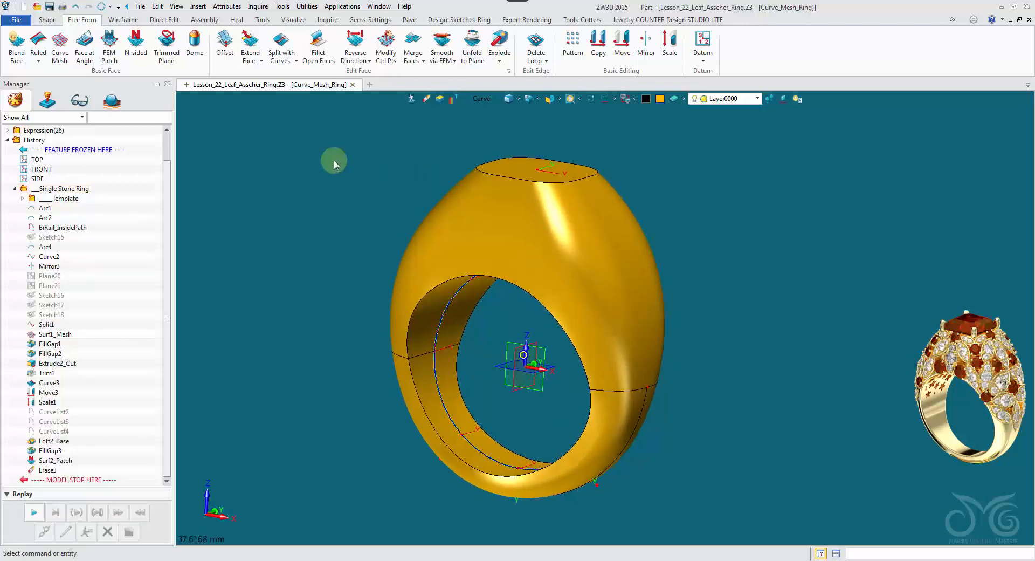
left_click(227, 6)
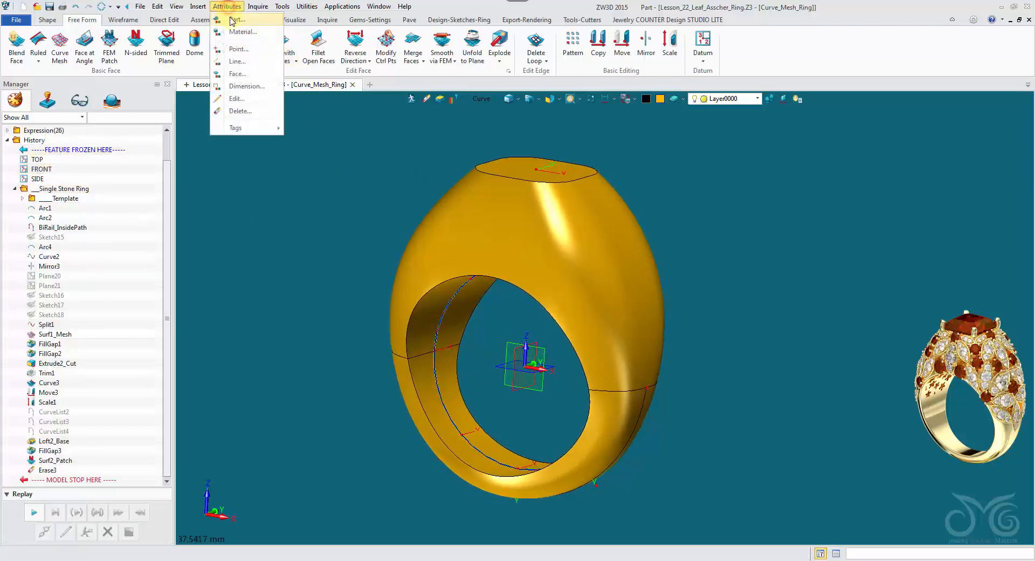
left_click(232, 17)
left_click(323, 118)
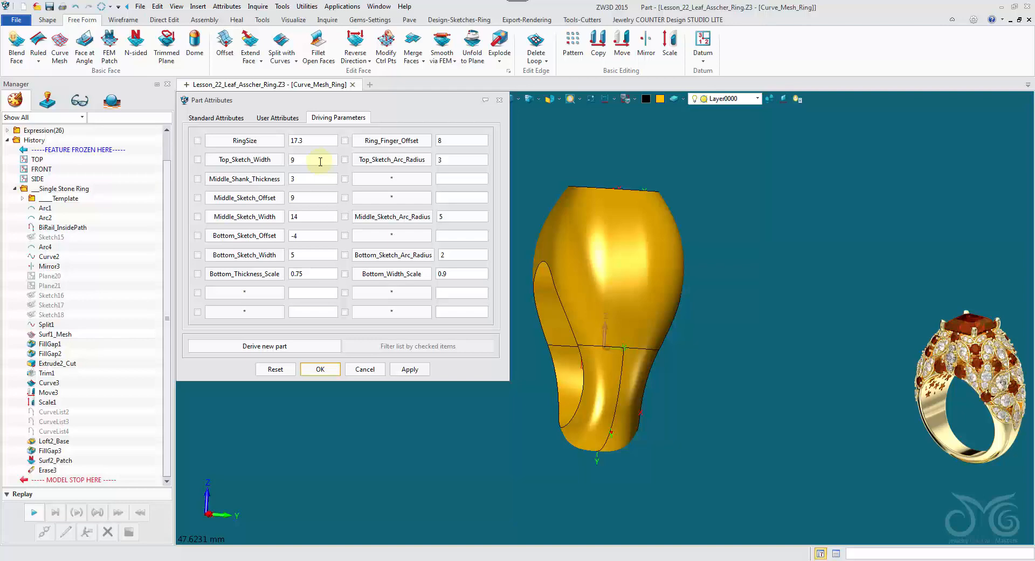
double_click(450, 160)
type("2.5")
left_click(422, 371)
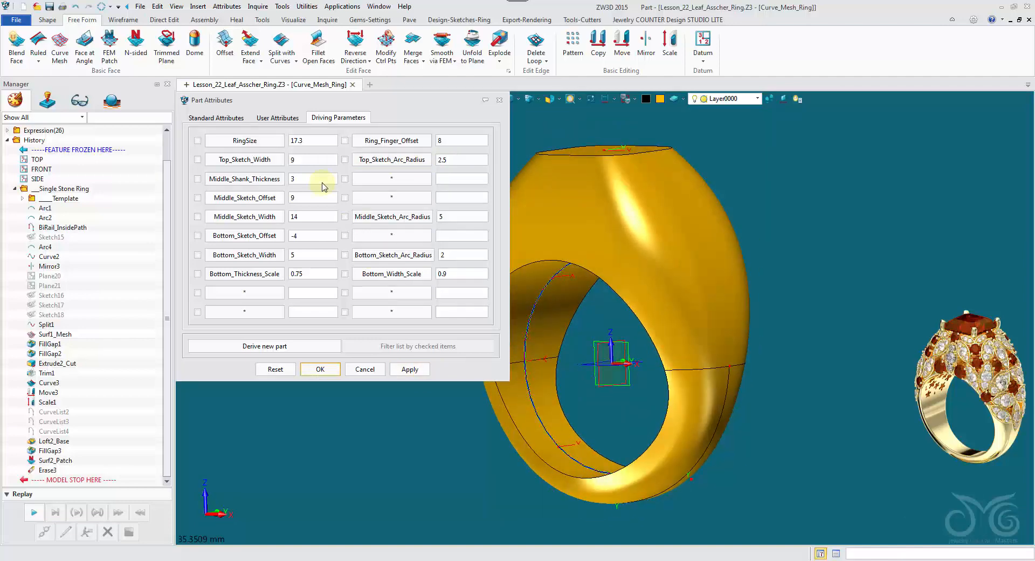
- Set Middle_Shank_Thickness to 2, apply it and check the shank from the front
double_click(322, 182)
type("2")
left_click(409, 369)
right_click_drag(572, 377, 529, 369)
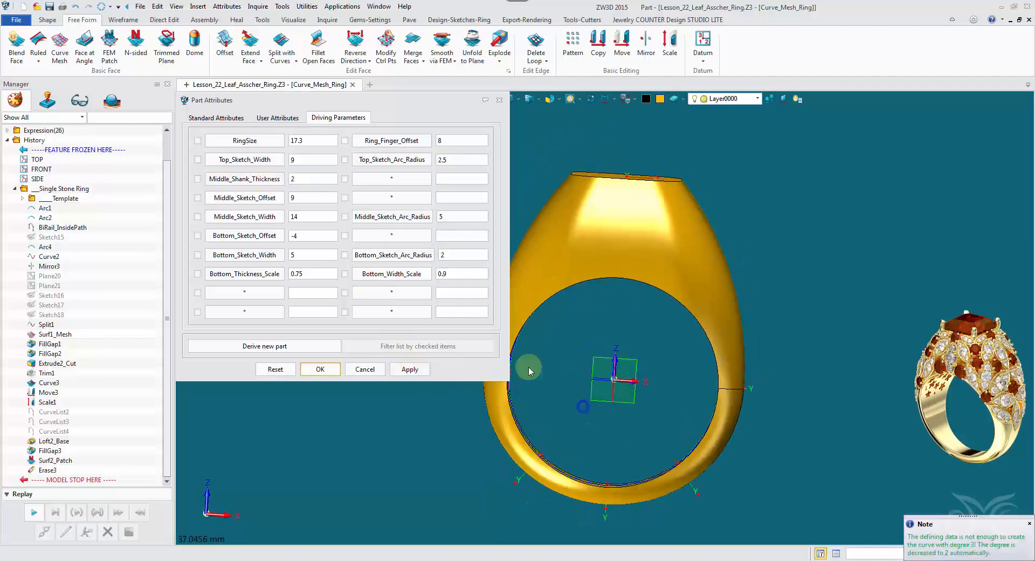
- Set Middle_Shank_Thickness to 2.5 and apply it to the ring
double_click(302, 179)
type("2.5")
left_click(409, 369)
mouse_move(609, 399)
right_mouse_down()
mouse_move(577, 402)
mouse_move(601, 406)
right_mouse_up()
middle_click_drag(601, 405, 687, 380)
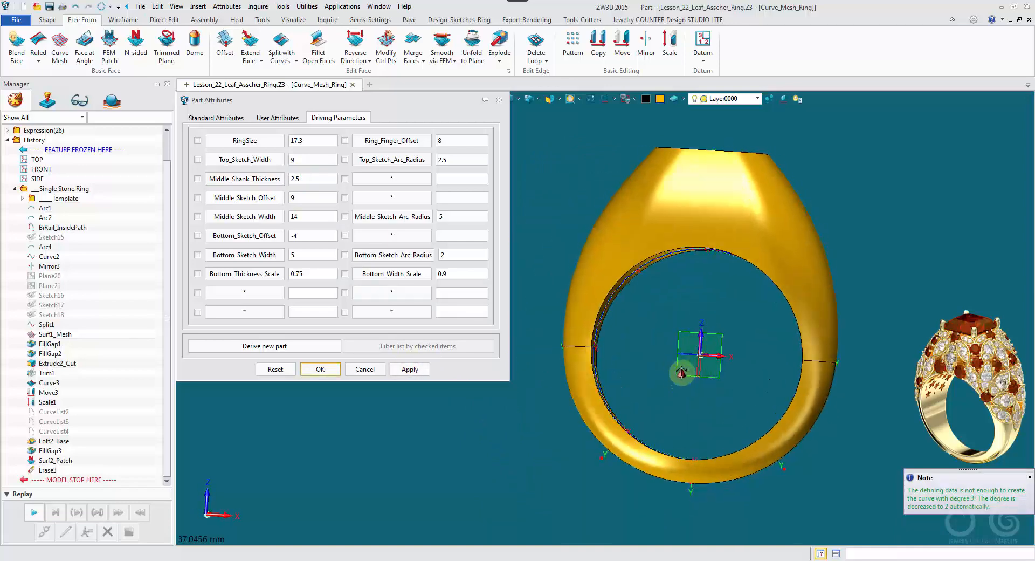
- Set Middle_Sketch_Width to 12 and Bottom_Sketch_Width to 8, applying each change to the ring
double_click(301, 216)
type("12")
left_click(410, 368)
right_click_drag(493, 438, 545, 451)
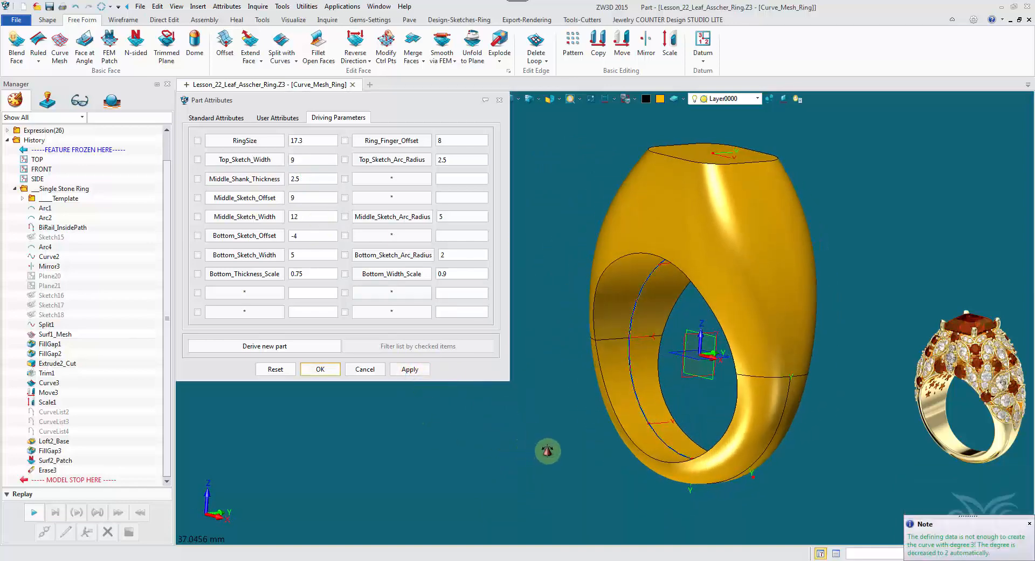
double_click(302, 255)
type("8")
left_click(417, 370)
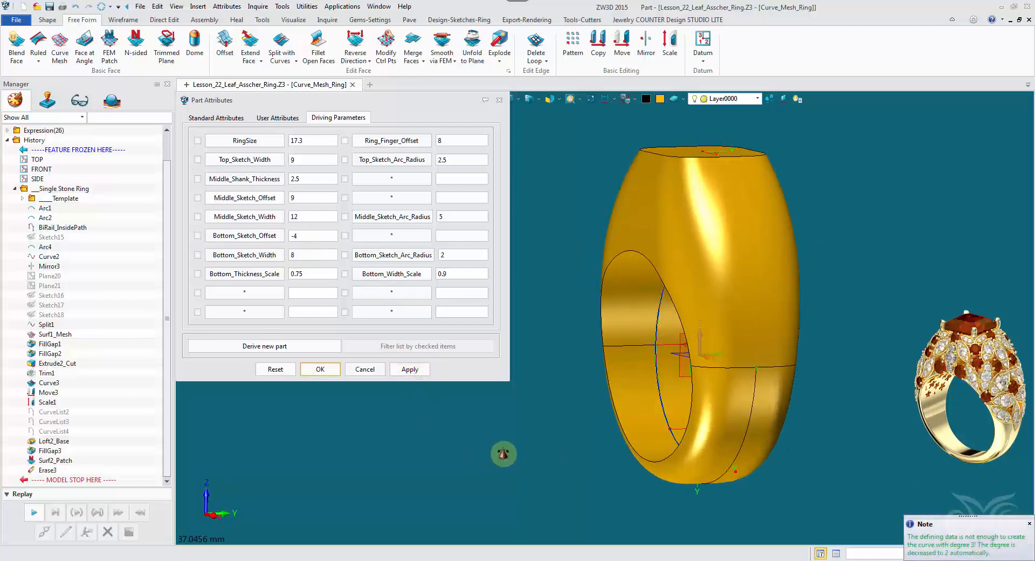
- Set Bottom_Width_Scale to 0.5, apply it and check the shank's taper from the side
double_click(461, 273)
type("0.5")
left_click(417, 370)
right_click_drag(538, 442, 516, 442)
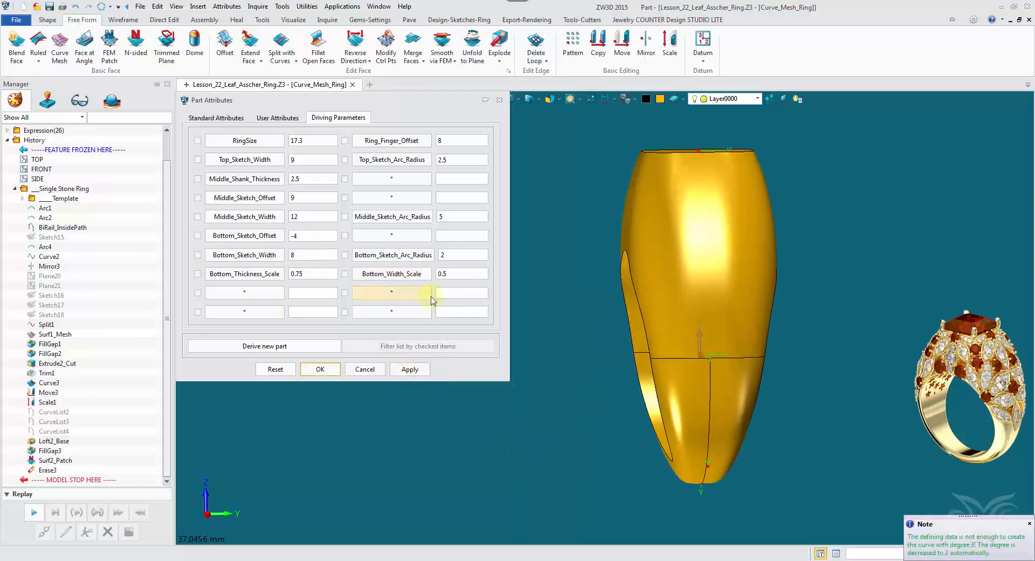
mouse_move(599, 414)
right_mouse_down()
mouse_move(648, 408)
mouse_move(604, 409)
right_mouse_up()
- Set Bottom_Sketch_Width to 6 and Bottom_Sketch_Arc_Radius to 2.5, applying each change
double_click(302, 255)
type("6")
left_click(410, 370)
right_click_drag(557, 330, 587, 331)
type(".5")
left_click(411, 369)
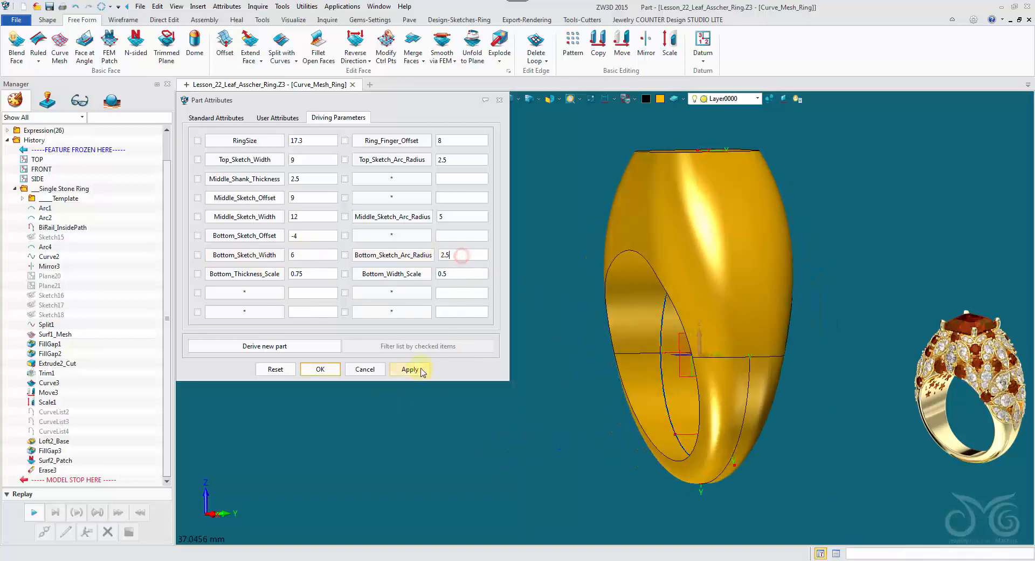
- Set Top_Sketch_Arc_Radius to 3, apply it and inspect the ring from the side
right_click_drag(508, 451, 591, 491)
double_click(453, 159)
type("3")
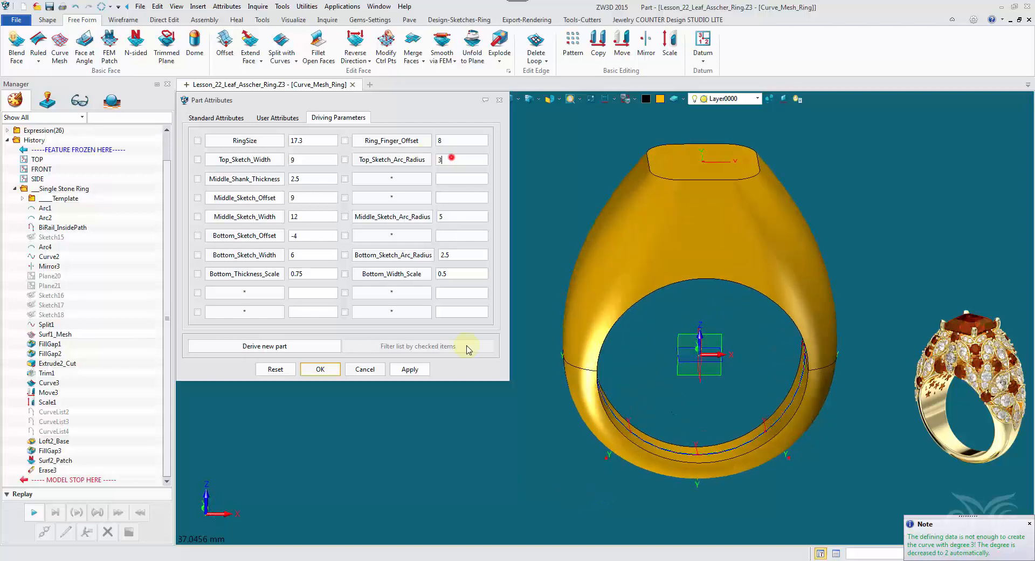
left_click(411, 369)
right_click_drag(507, 412, 393, 429)
middle_click_drag(551, 416, 582, 444)
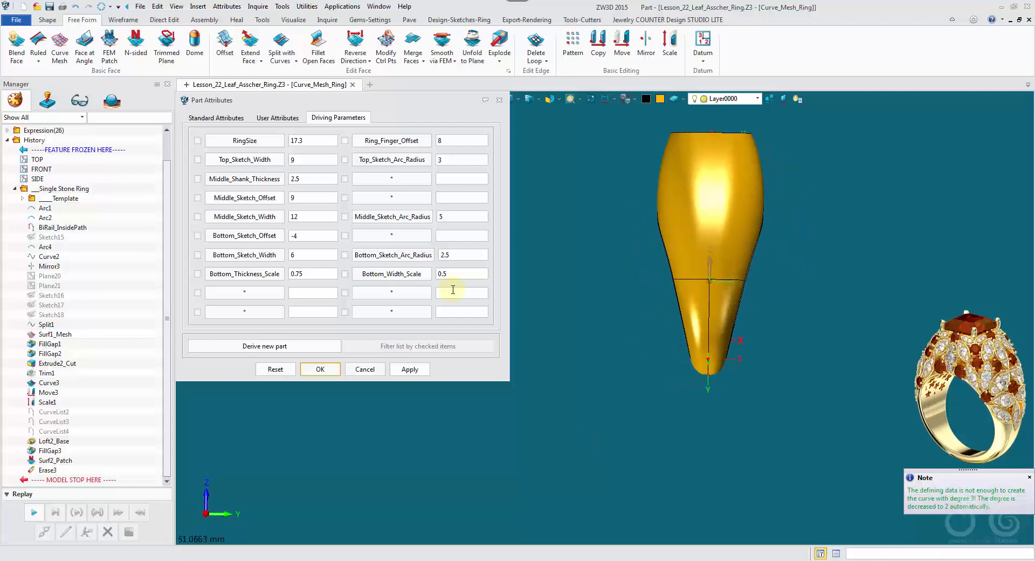
- Set Bottom_Sketch_Width to 5.5 and apply it to the ring
double_click(294, 254)
type("5.5")
left_click(408, 368)
middle_click_drag(561, 412, 550, 402)
- Set Bottom_Sketch_Width to 7 and Bottom_Sketch_Arc_Radius to 3, checking the shank after each change
double_click(321, 252)
type("7")
left_click(408, 369)
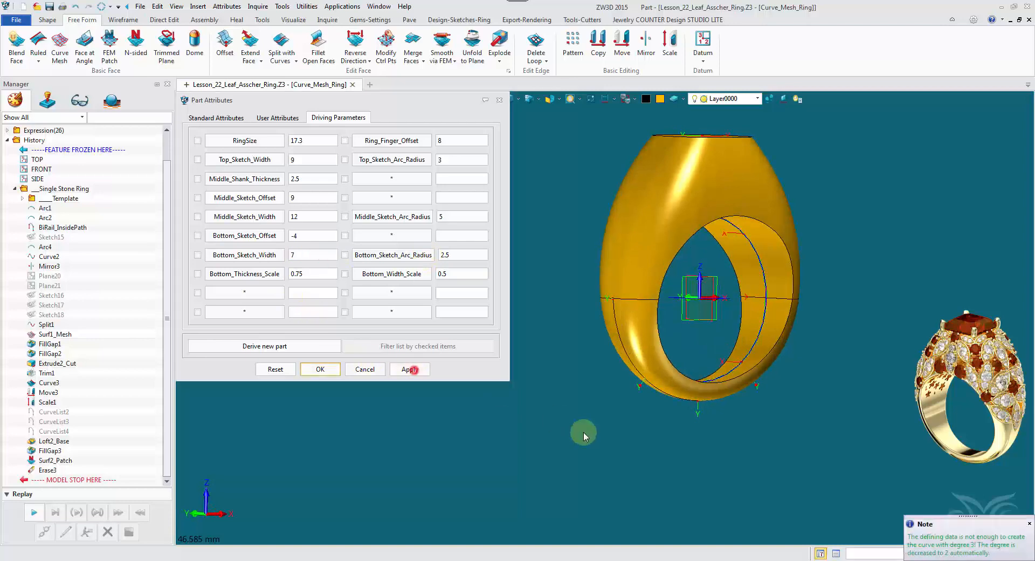
middle_click_drag(420, 425, 370, 400)
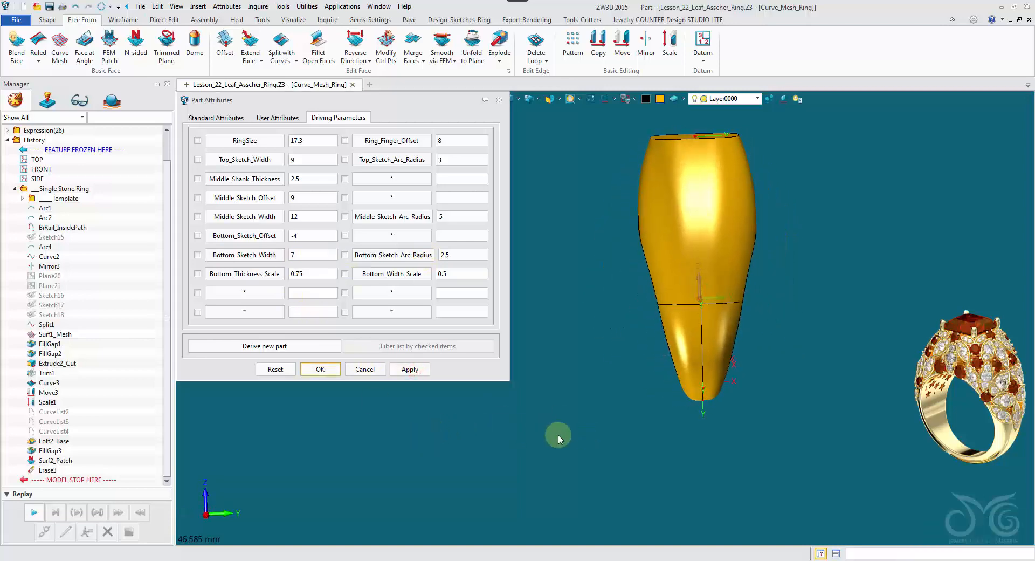
double_click(463, 254)
type("3")
left_click(409, 369)
middle_click_drag(810, 448, 574, 426)
- Set Bottom_Sketch_Width back to 6 and Bottom_Sketch_Arc_Radius back to 2.5, applying both values
left_click_drag(306, 261, 273, 258)
type("6")
left_click(409, 370)
left_click_drag(471, 257, 432, 257)
type("2.5")
left_click(421, 365)
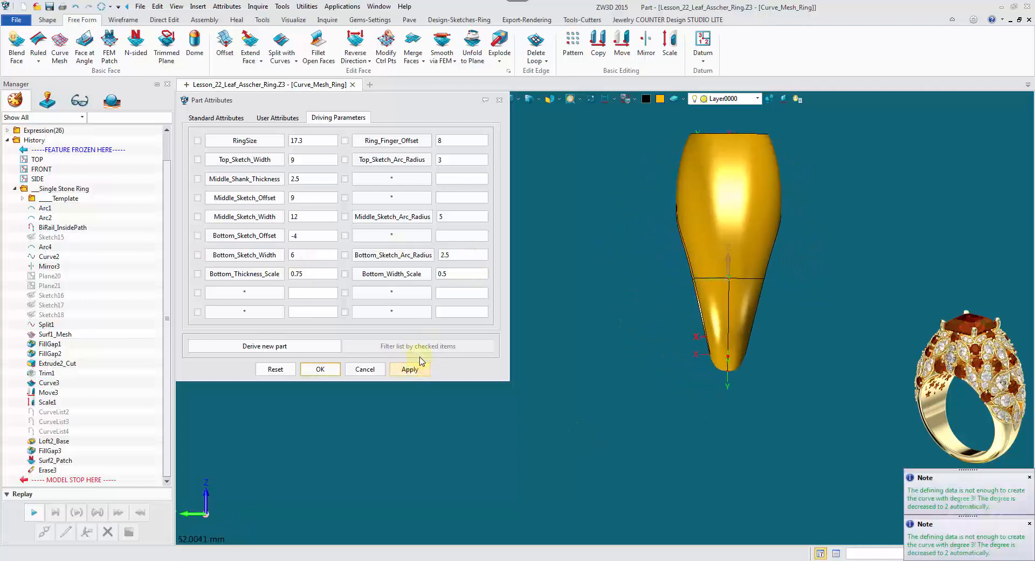
- Try Middle_Sketch_Width values of 14 and 12, applying each and comparing the ring's side profile
double_click(328, 216)
type("154")
key("Left")
key("BackSpace")
left_click(406, 370)
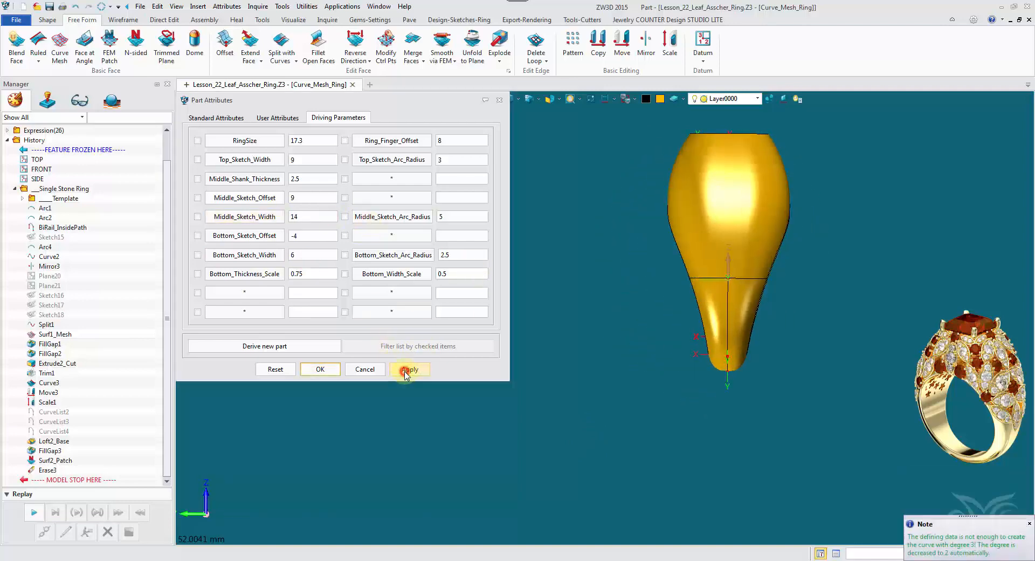
middle_click_drag(535, 363, 662, 336)
key("ctrl+Right")
double_click(306, 215)
type("12")
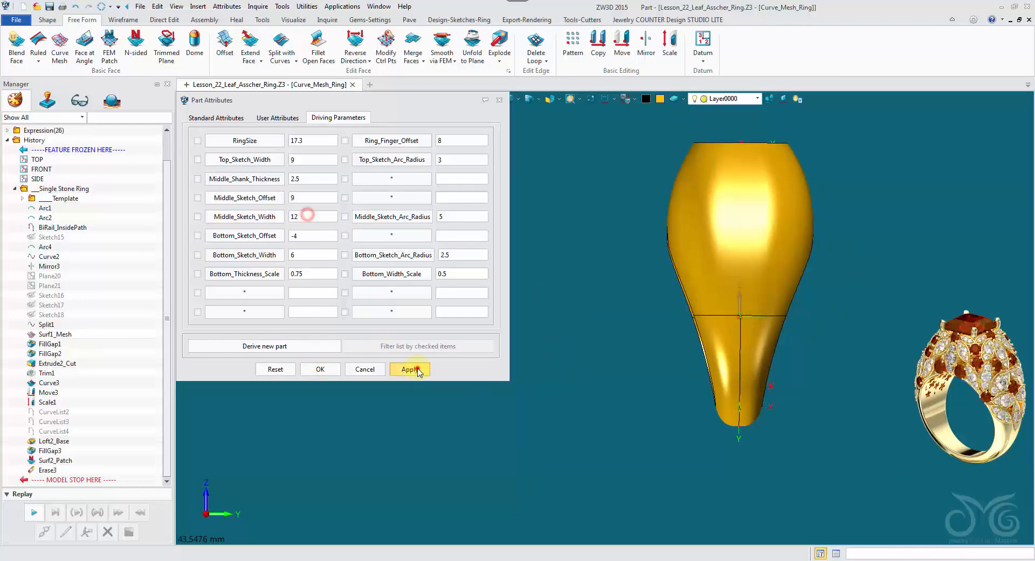
left_click(416, 370)
- Set Middle_Sketch_Width to 13, accept the driving parameters and save the file
key("BackSpace")
type("3")
left_click(425, 371)
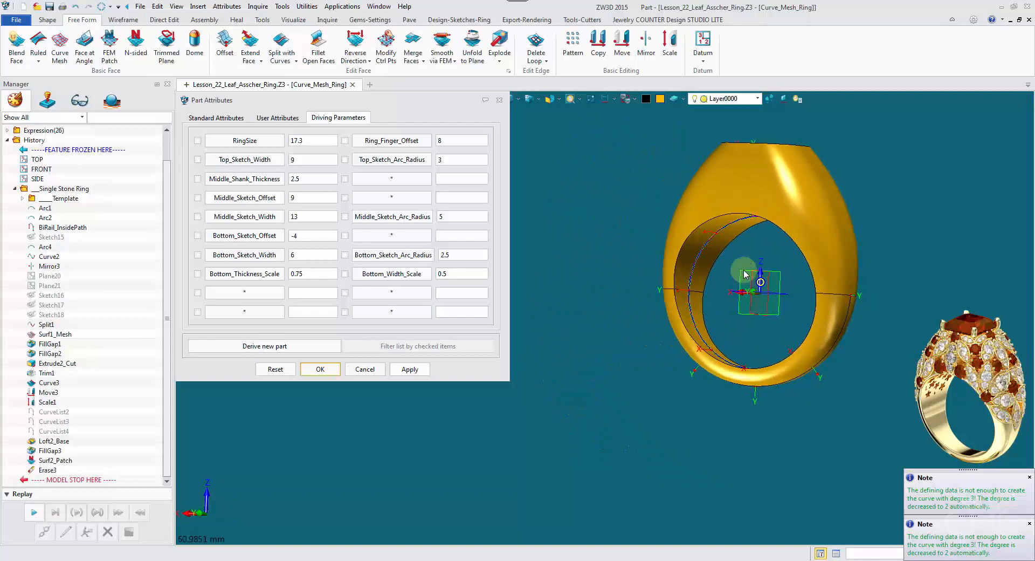
left_click(317, 367)
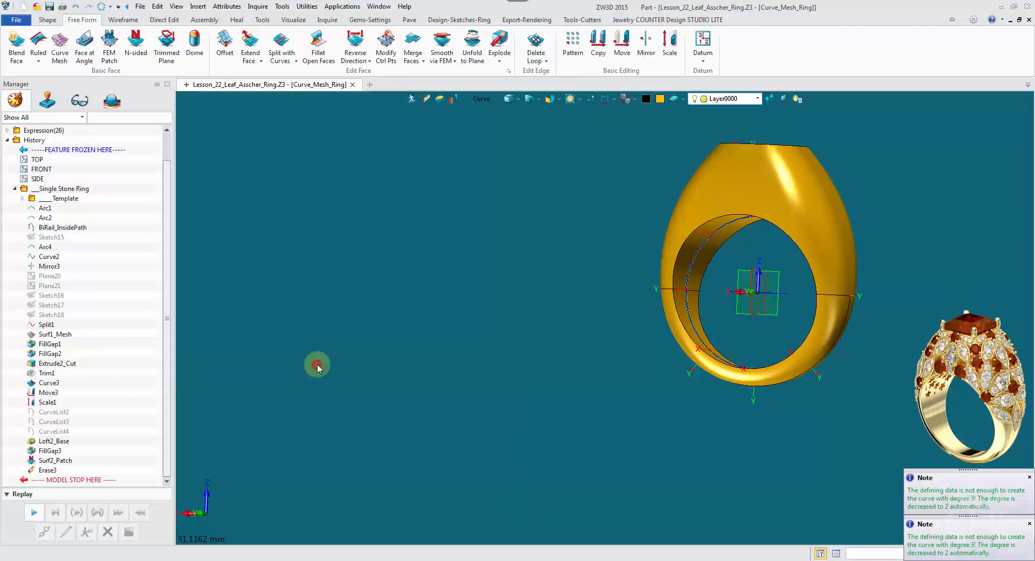
left_click(51, 6)
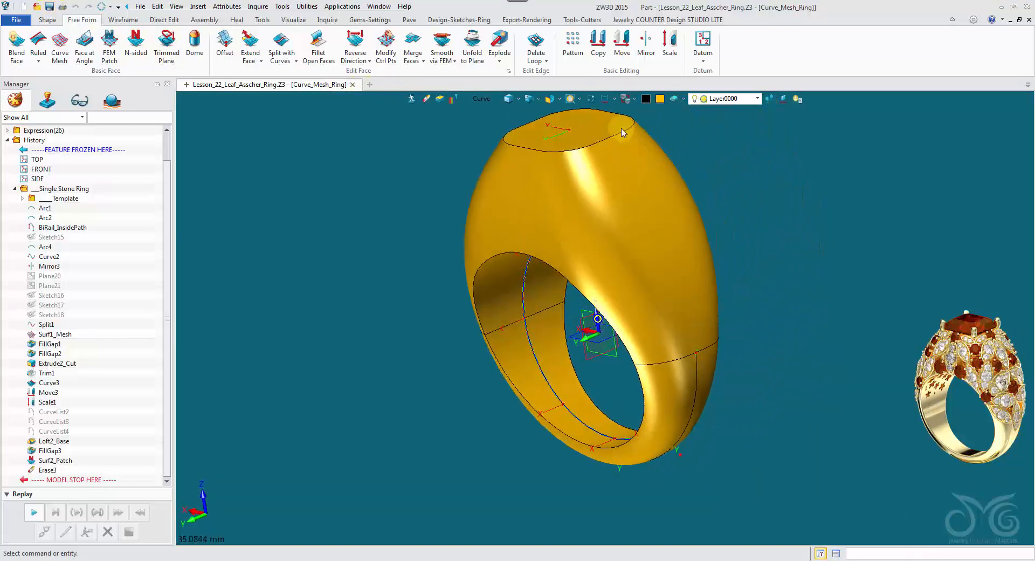
- Start Place Stones and define the gem as an Asscher-cut Garnet (Almandine)-Brownish Red with a length of 8
left_click(409, 19)
left_click(270, 62)
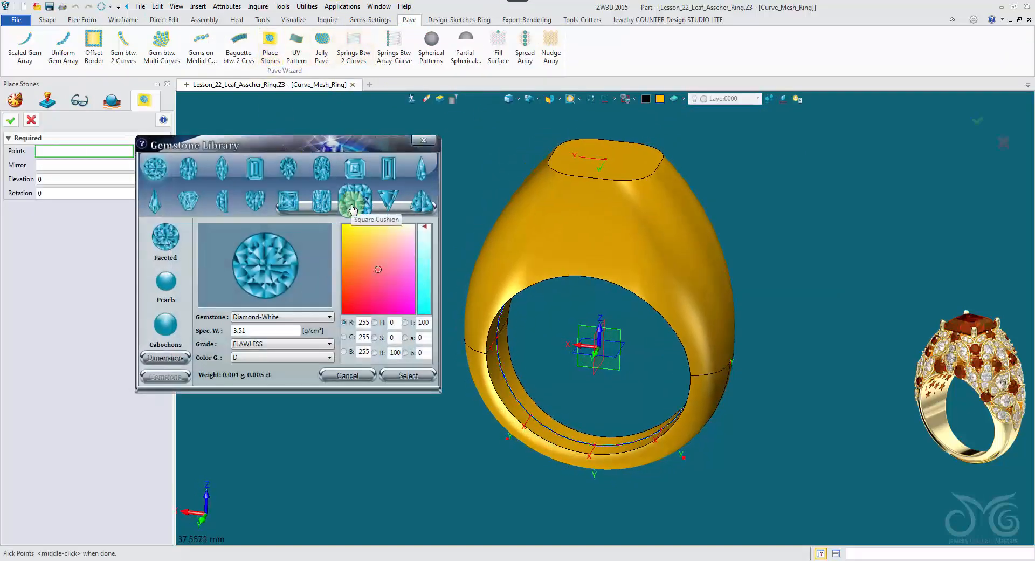
left_click(354, 168)
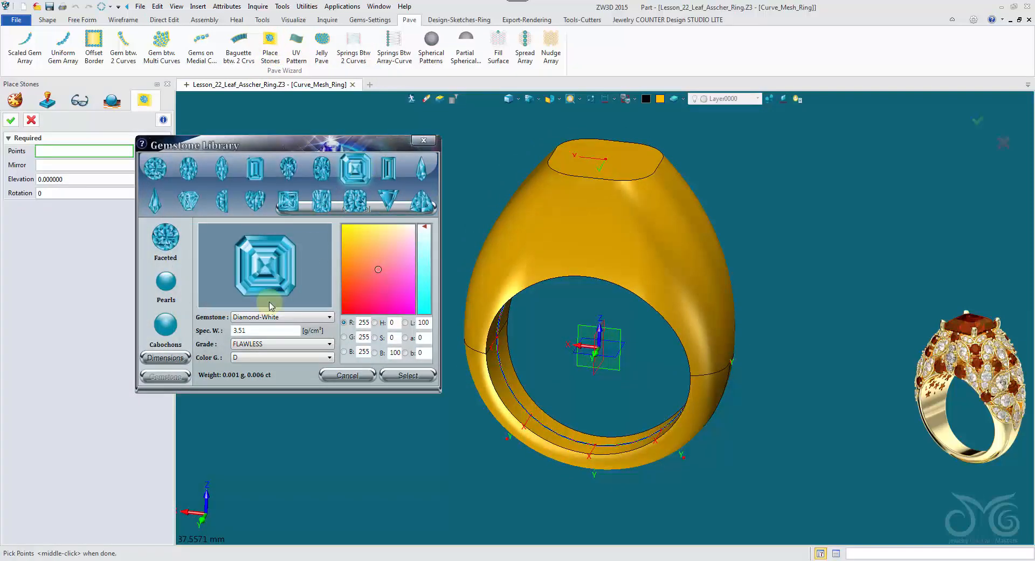
left_click(239, 319)
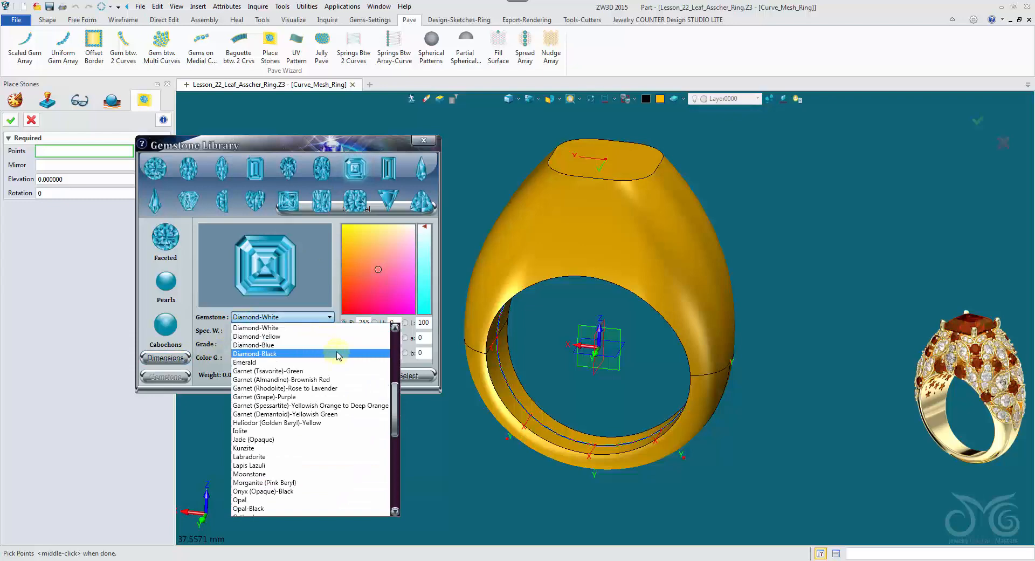
left_click(351, 379)
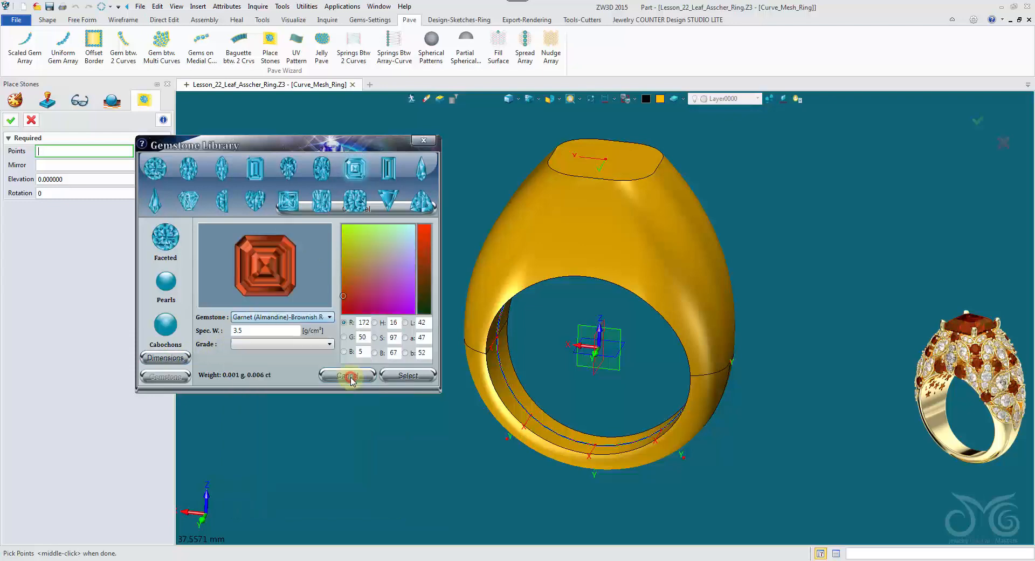
left_click(183, 359)
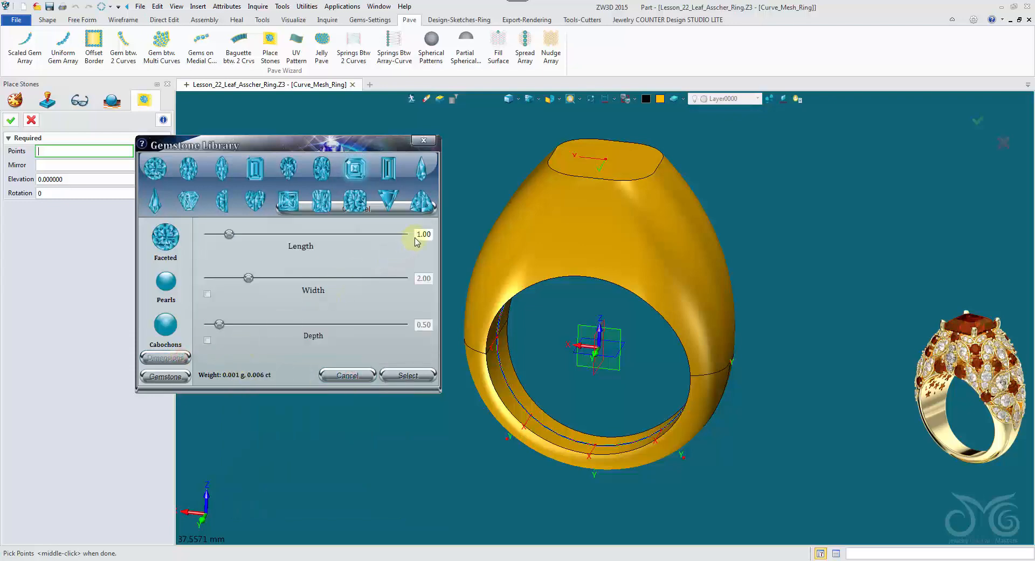
left_click_drag(418, 236, 457, 243)
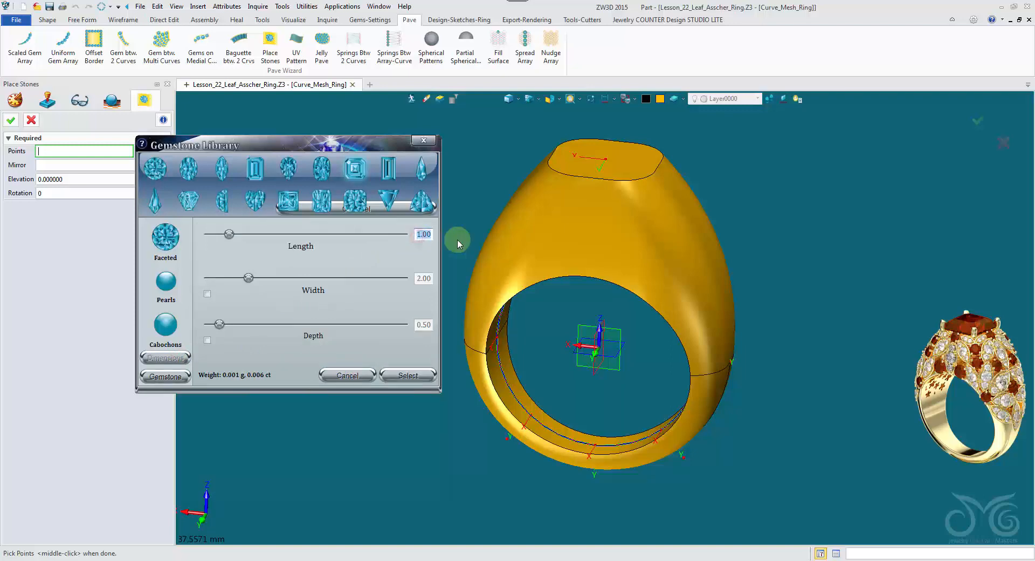
type("8")
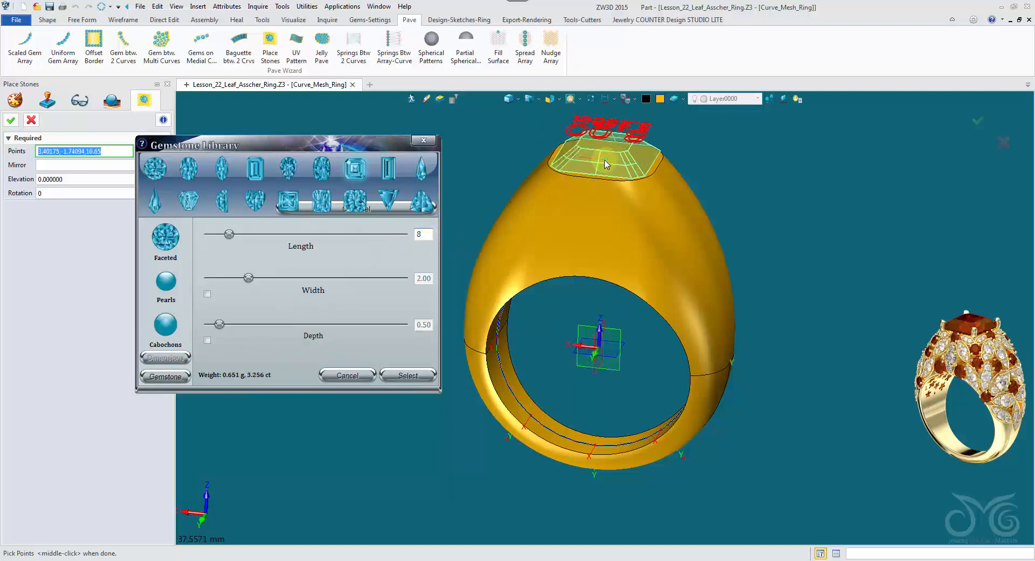
- Place the garnet at the centre of the ring's flat top face and accept the placement
scroll(607, 159, "up", 4)
scroll(616, 205, "up", 2)
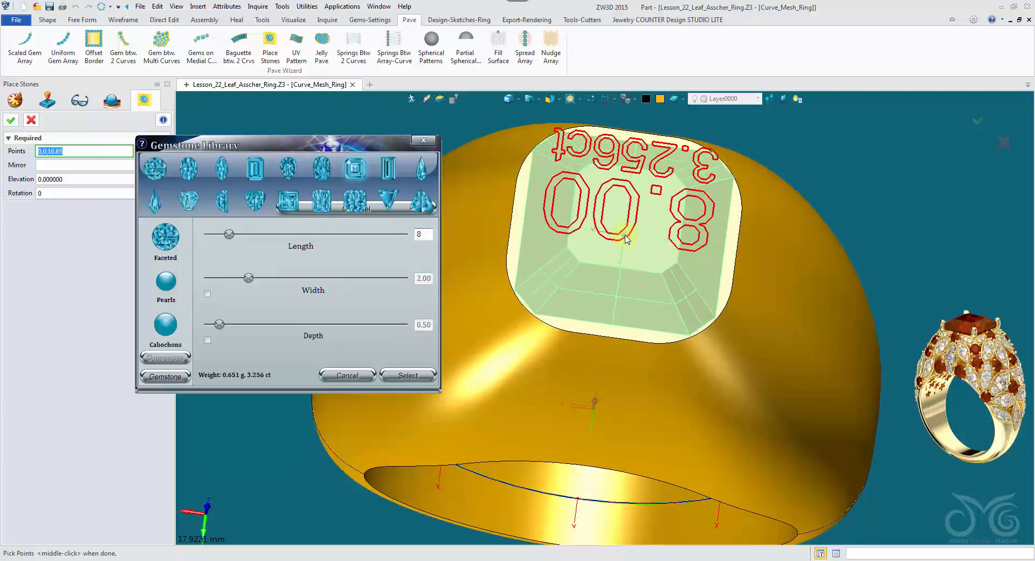
right_click_drag(625, 239, 550, 203)
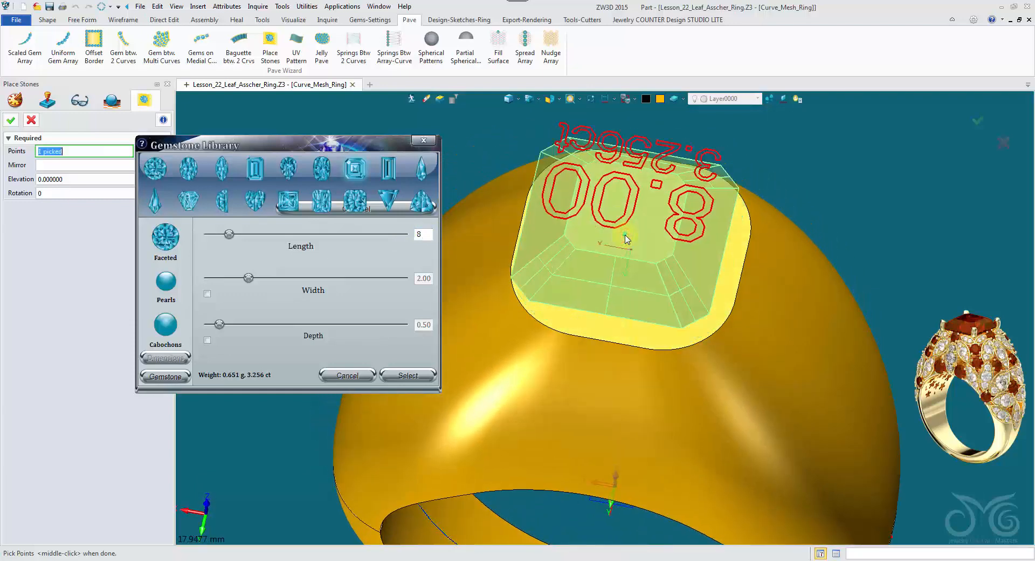
right_click_drag(624, 238, 477, 144)
left_click_drag(240, 150, 187, 211)
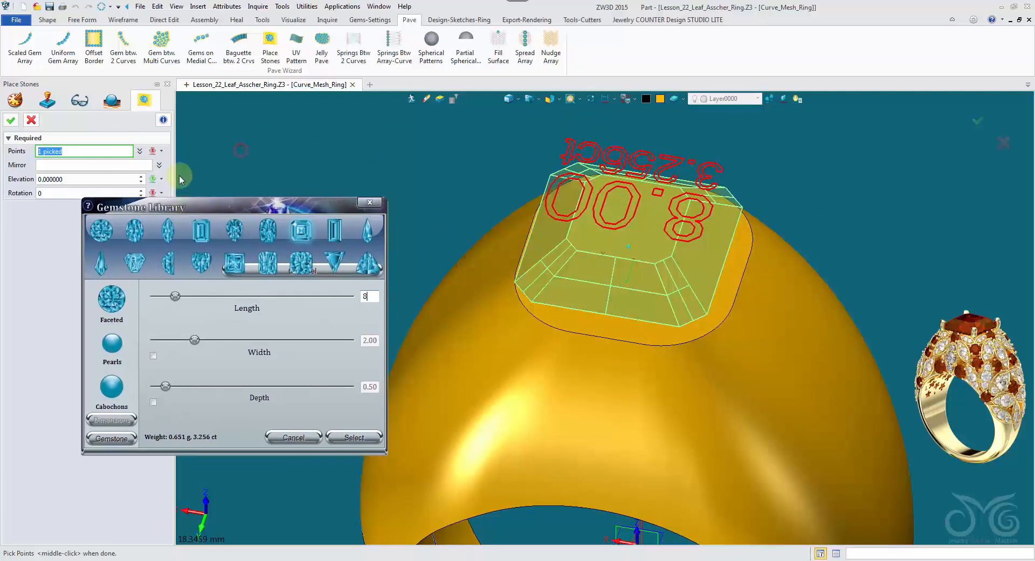
left_click(162, 151)
left_click(211, 456)
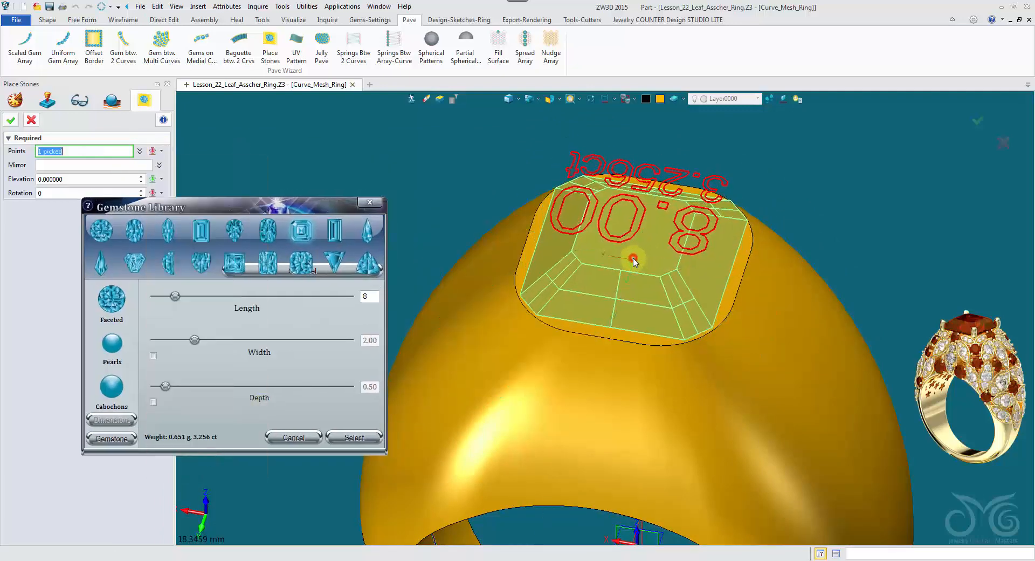
right_click_drag(633, 262, 213, 164)
left_click(10, 119)
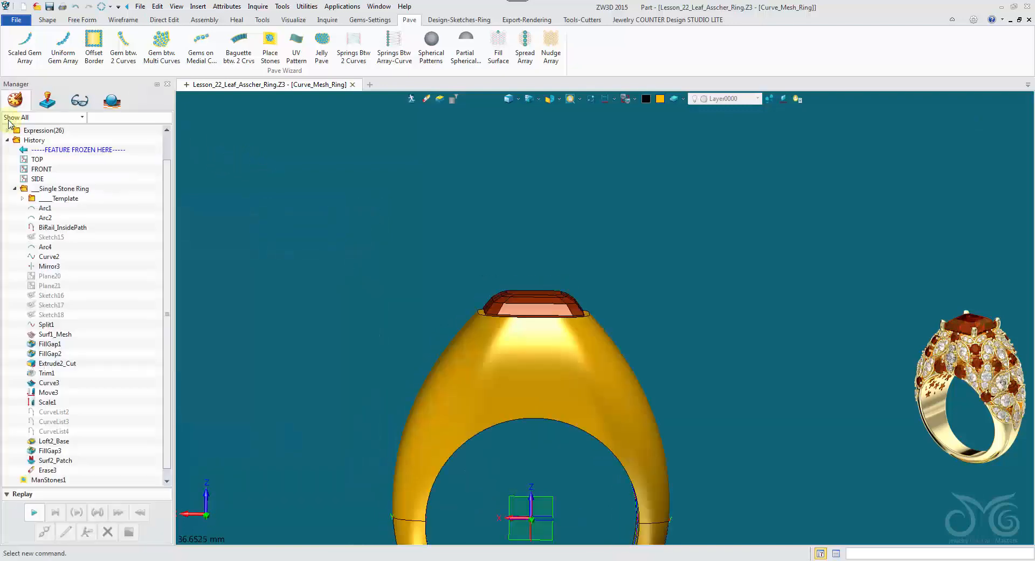
- Reopen the placed stone's definition, dismiss the gemstone library and try raising the stone with the default elevation step
right_click_drag(329, 302, 348, 223)
right_click(349, 223)
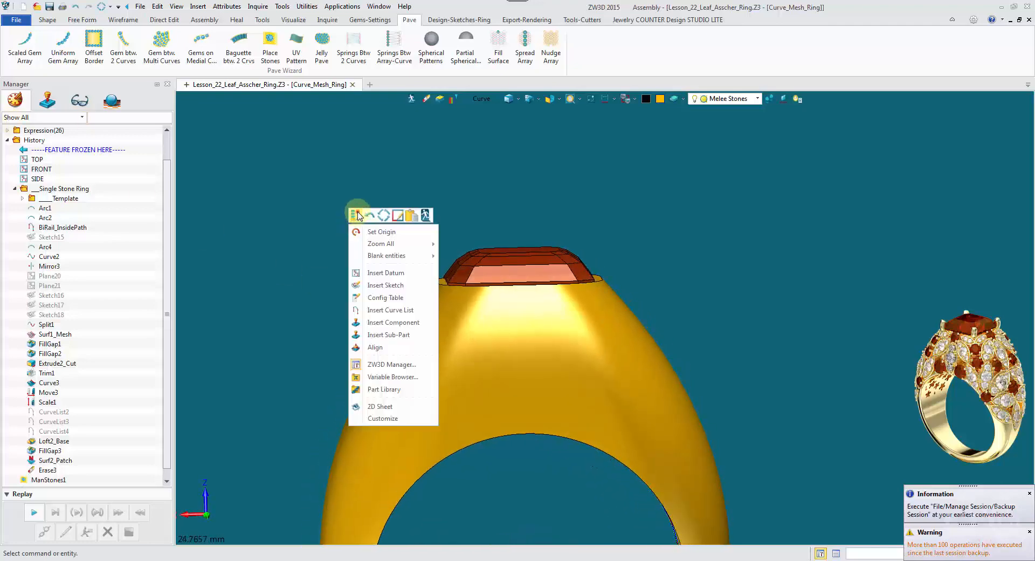
left_click(426, 285)
left_click(576, 320)
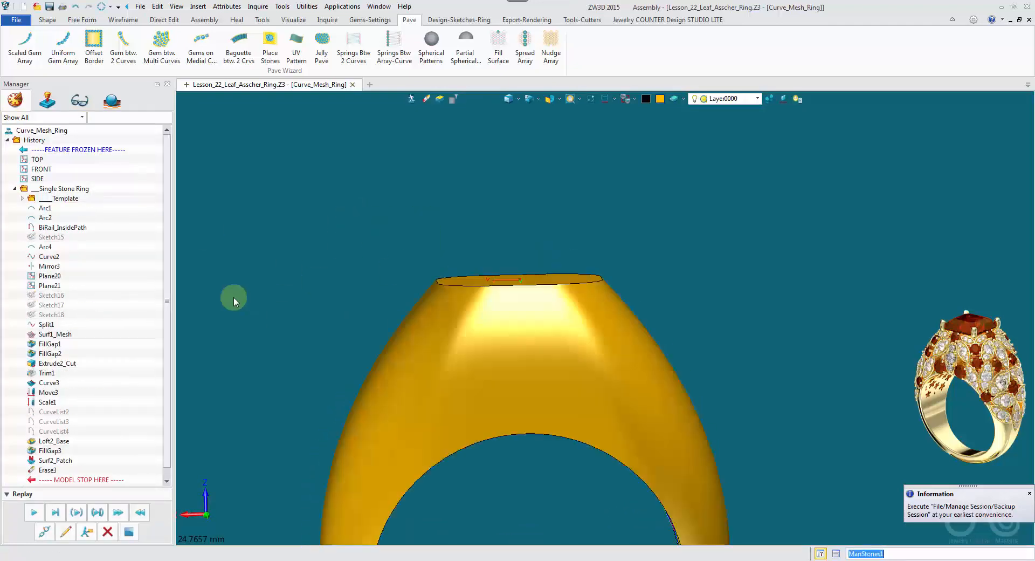
left_click(302, 19)
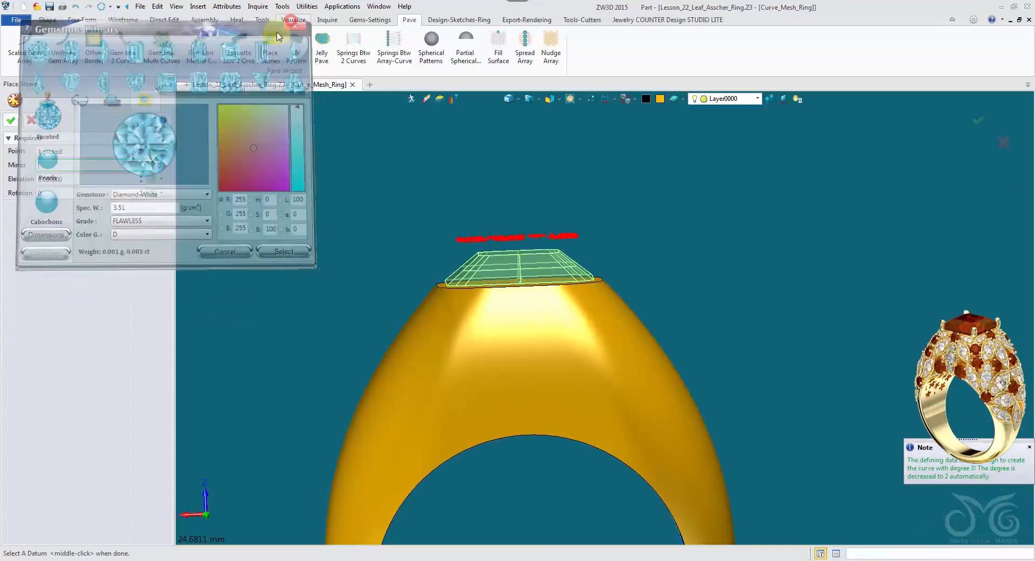
left_click(96, 179)
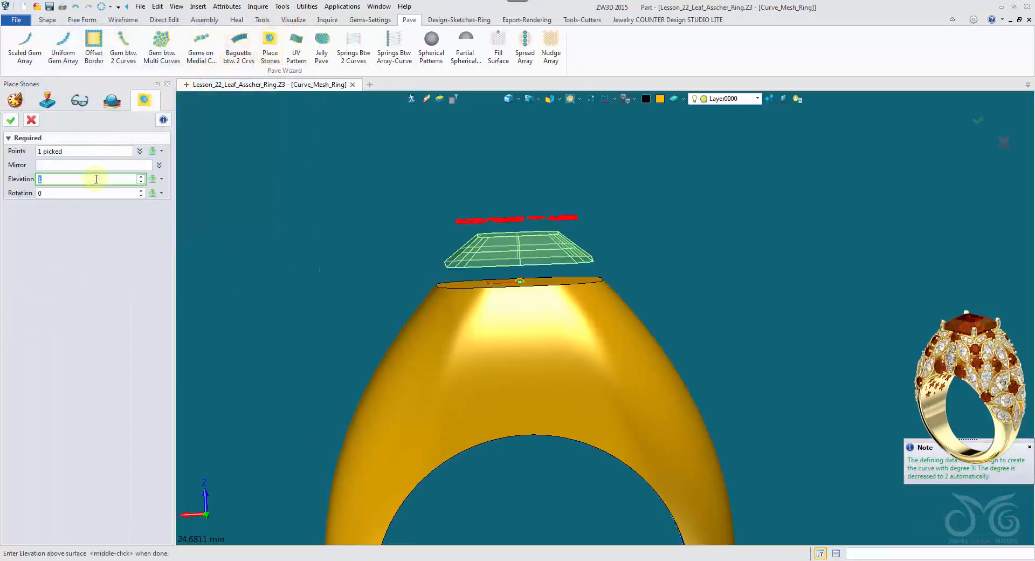
- Reduce the linear step size, try a stone elevation of 0.3 and discard the edit
right_click(265, 176)
left_click(296, 220)
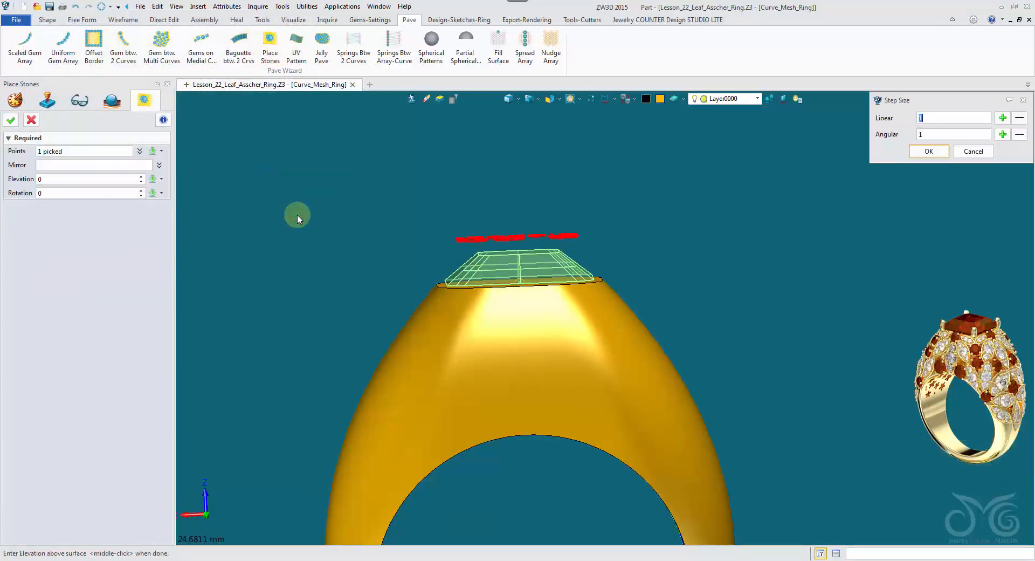
type("0.")
left_click(941, 154)
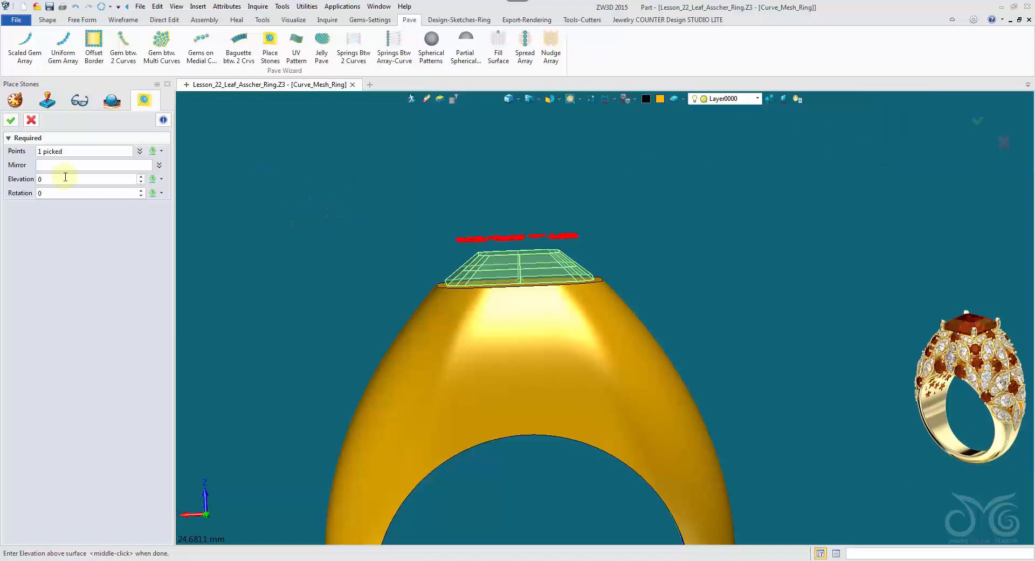
scroll(65, 178, "up", 3)
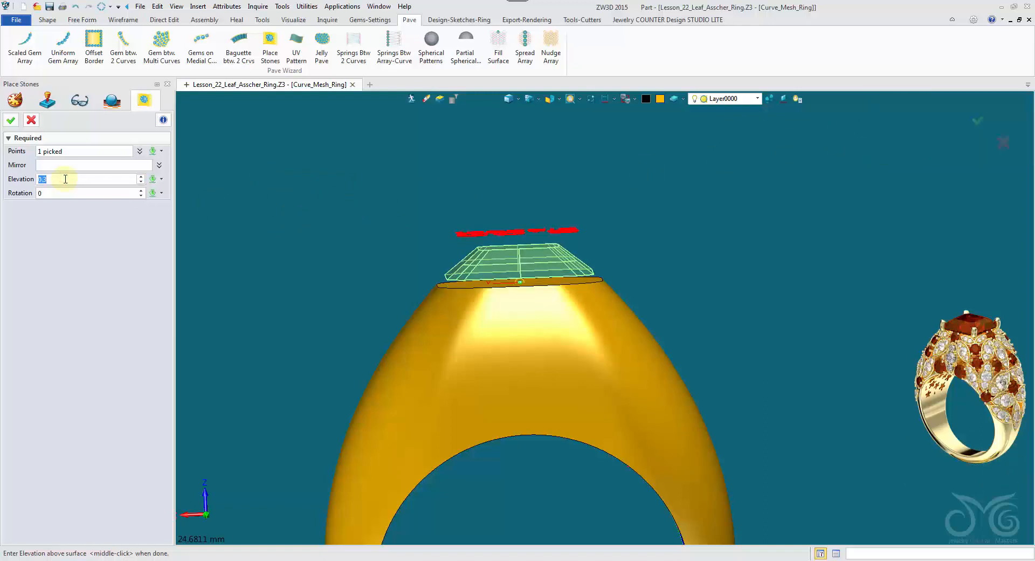
left_click(31, 120)
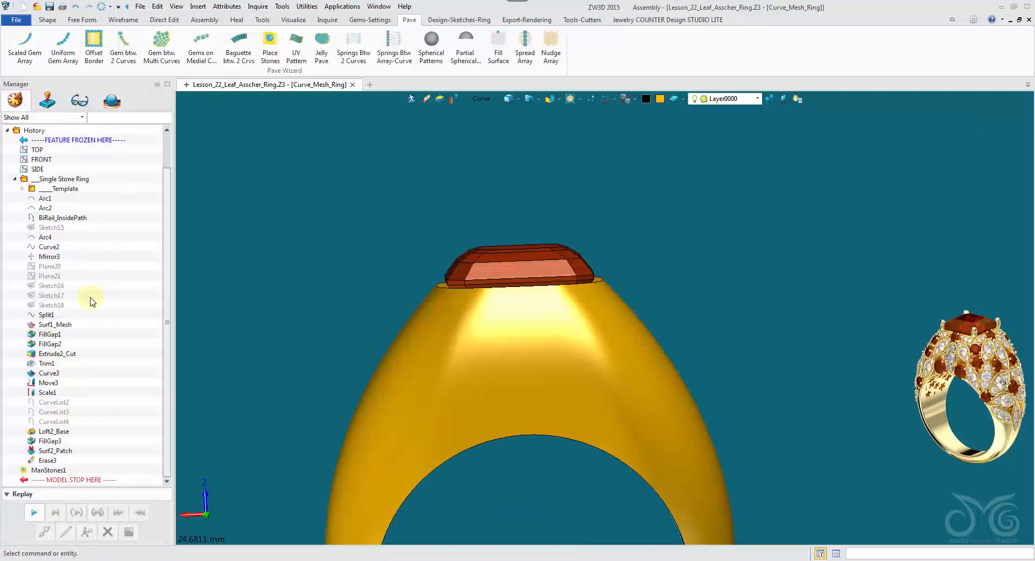
- Try a four-prong wire setting with gem length and width of 8, previewing it on the garnet's top facet
left_click(15, 179)
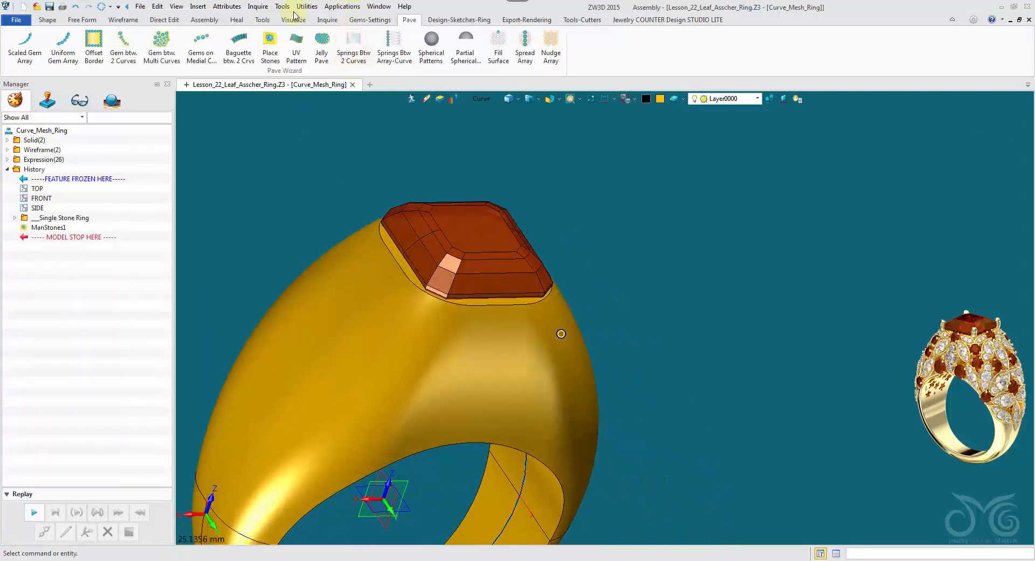
left_click(376, 21)
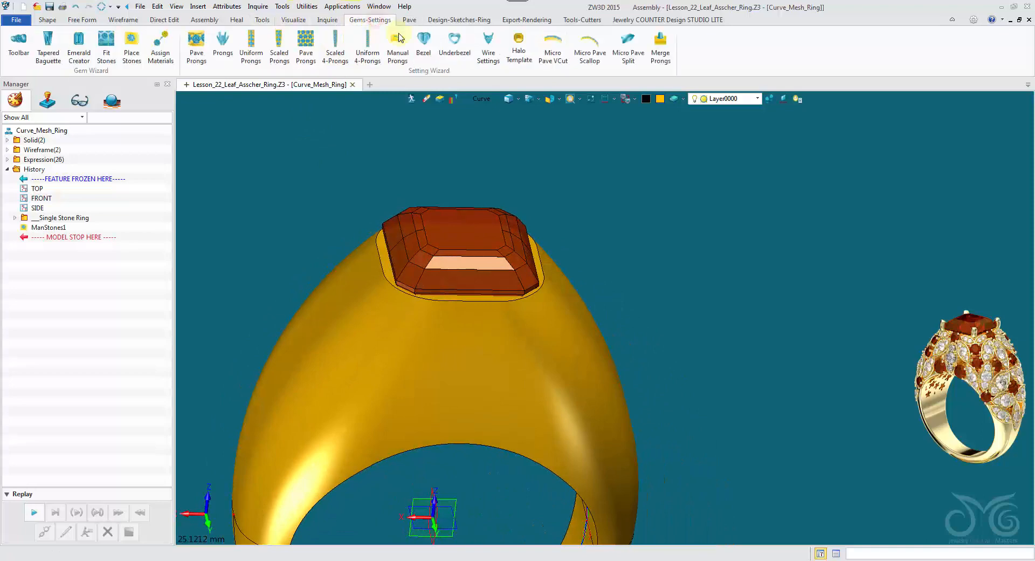
left_click(490, 57)
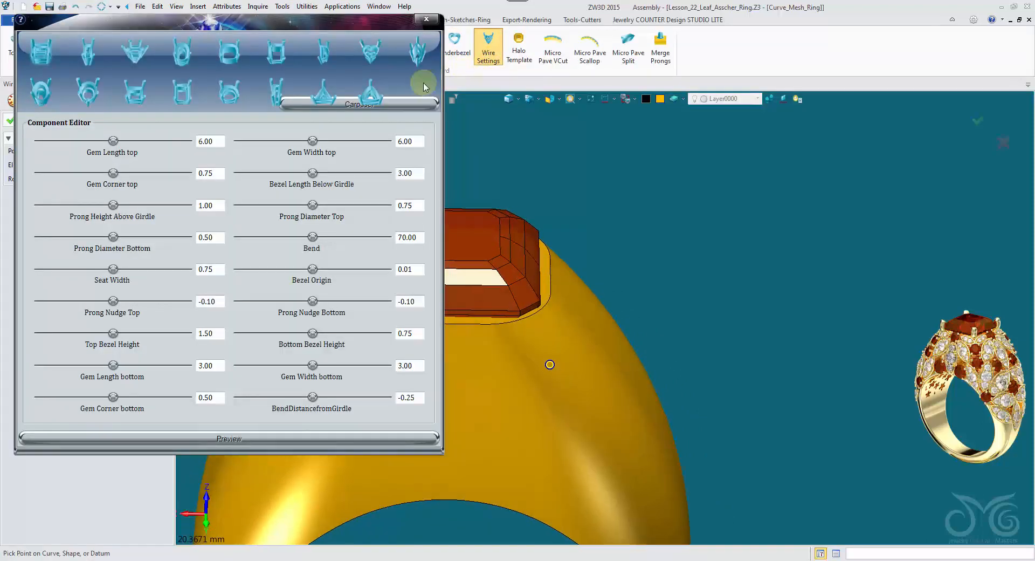
left_click(46, 58)
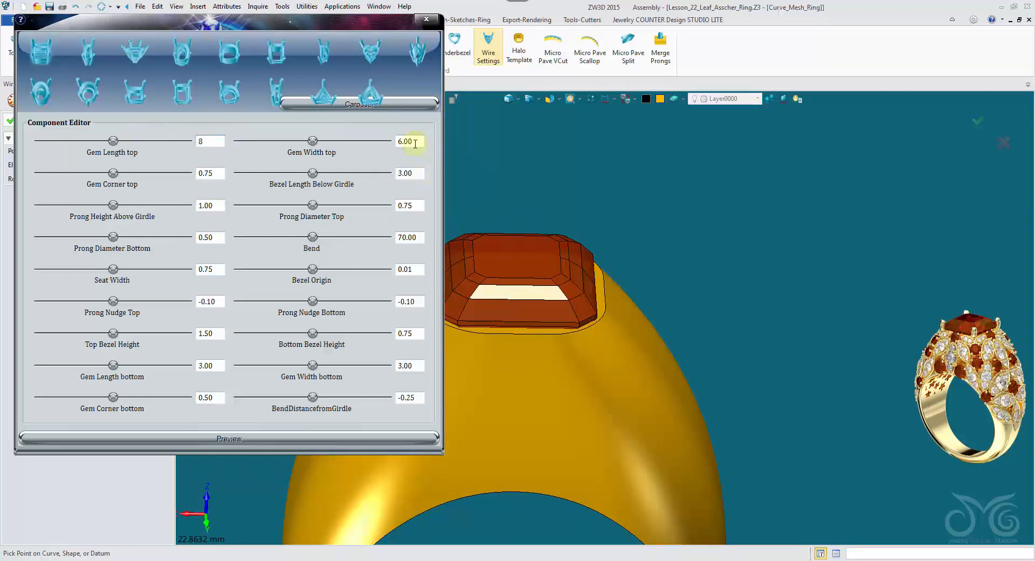
left_click(370, 439)
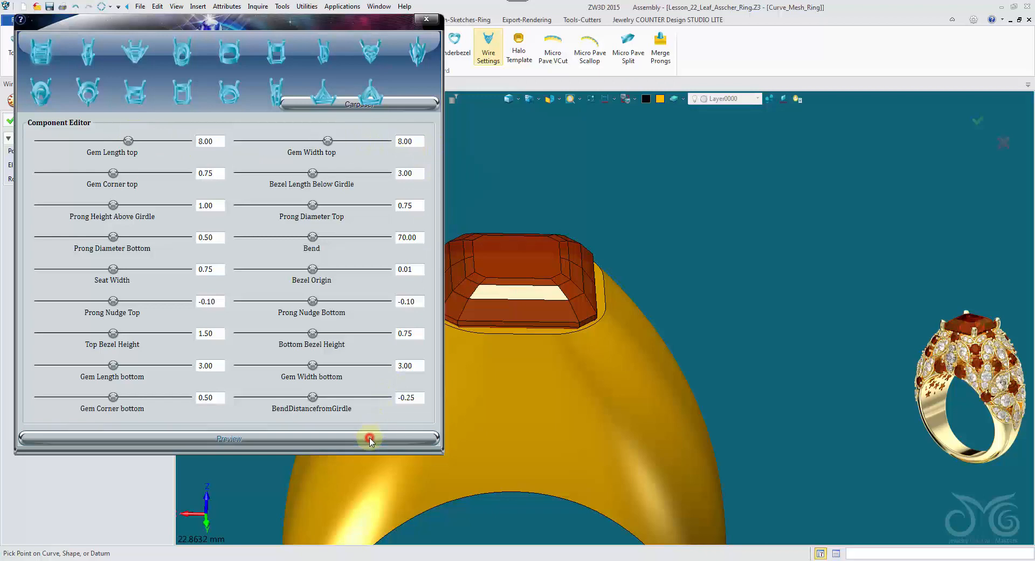
left_click(539, 261)
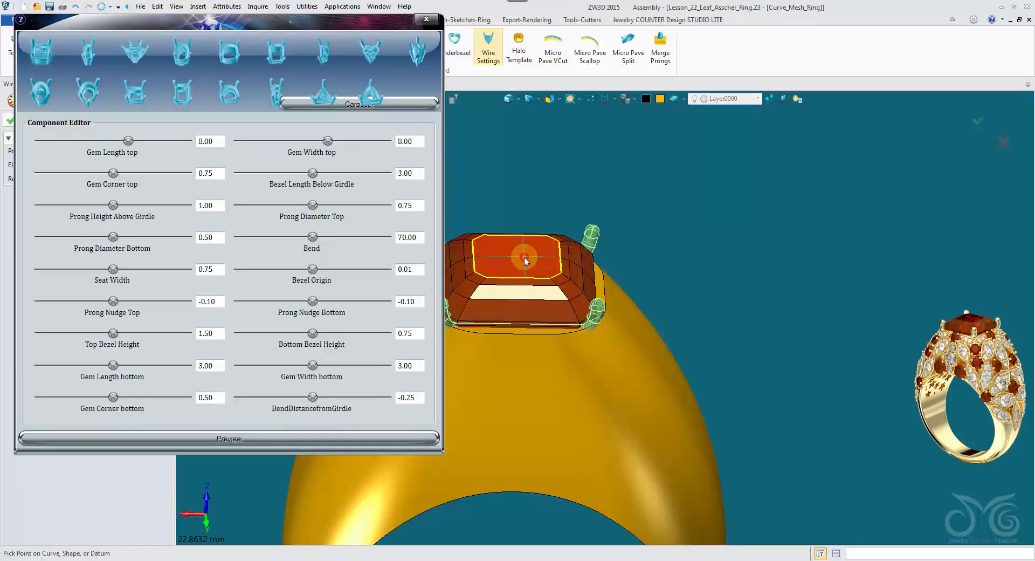
- Examine the wire setting preview from the side in wireframe and shaded display, and cancel the setting
middle_click_drag(526, 261, 774, 227)
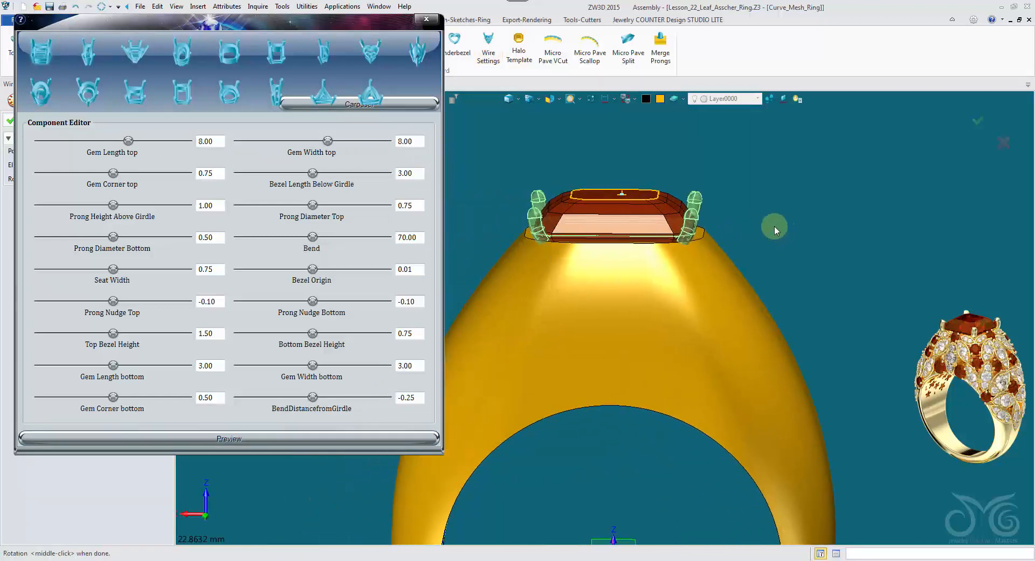
left_click(507, 99)
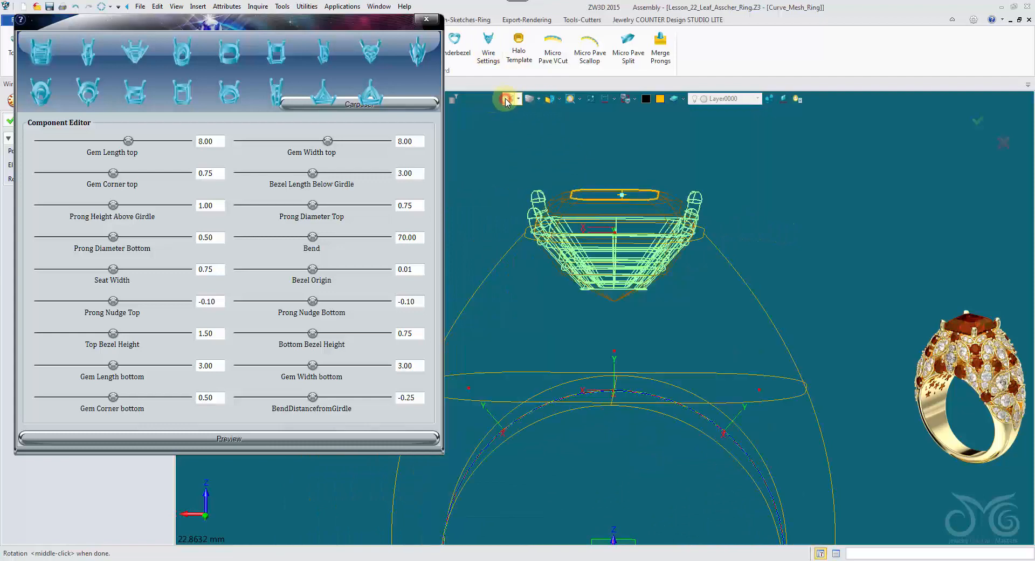
left_click(506, 99)
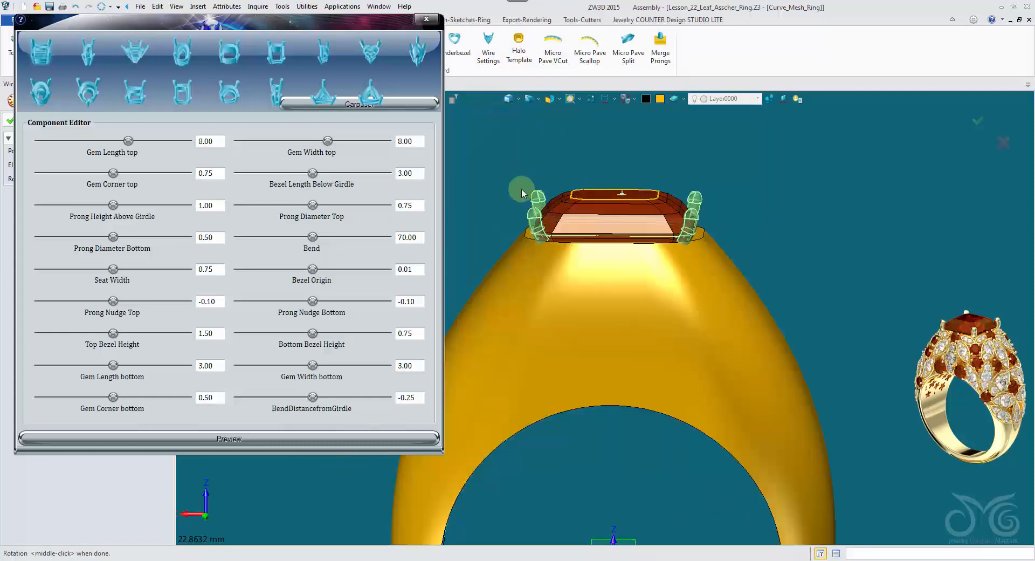
left_click_drag(192, 24, 234, 156)
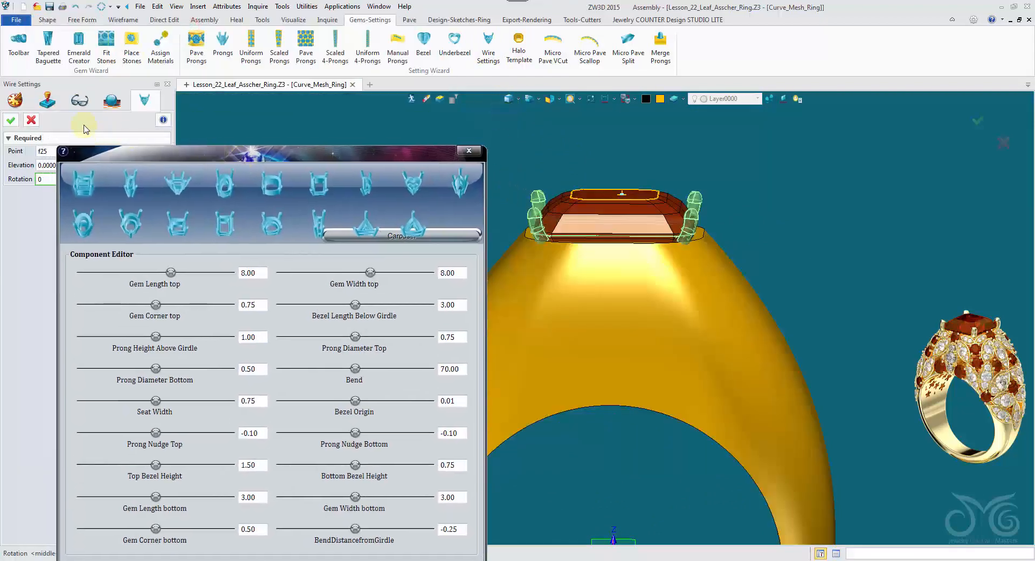
left_click(38, 121)
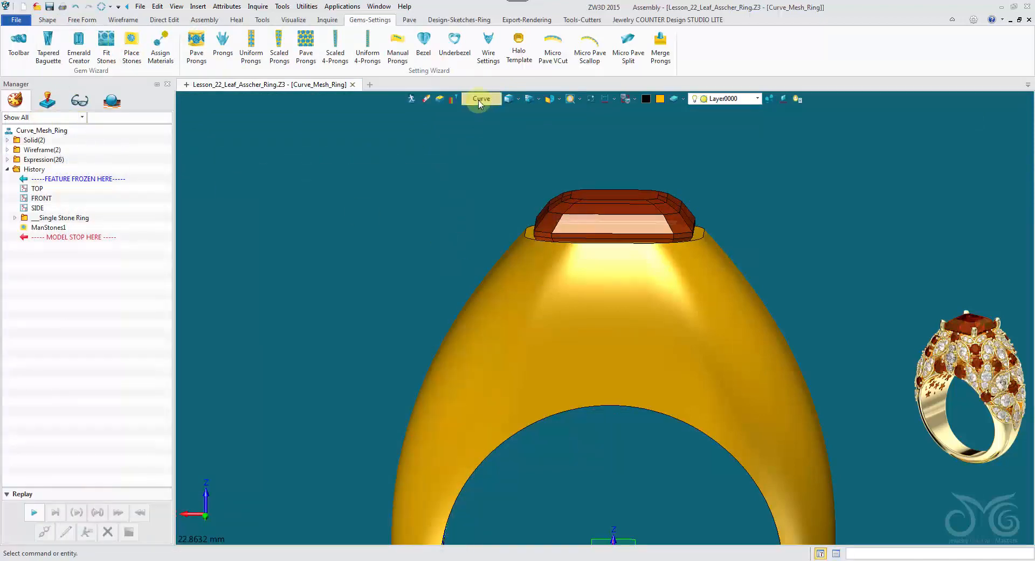
- Set the pick filter to Shape and blank the gold ring body so only the garnet and curves show
left_click(479, 99)
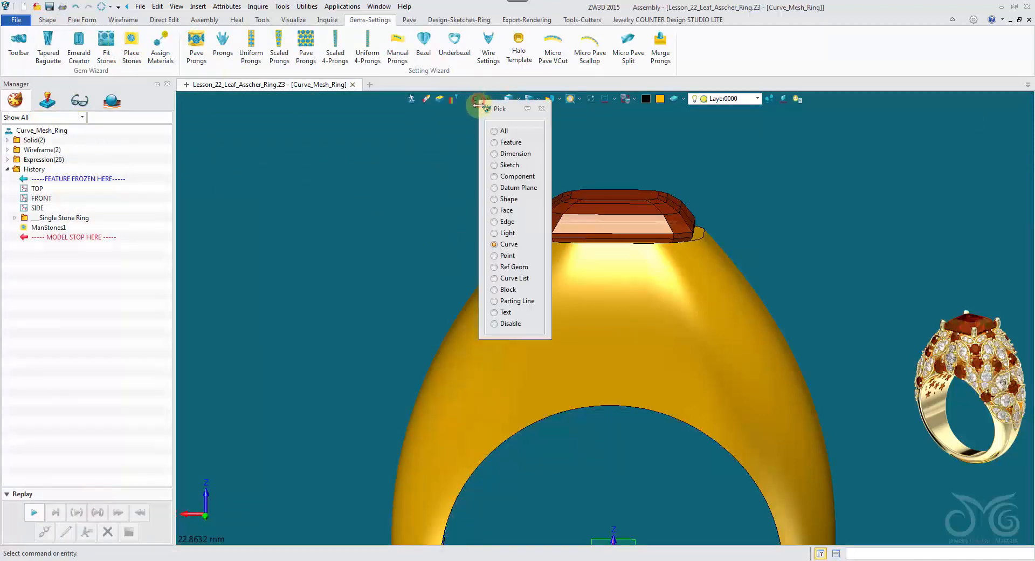
left_click(509, 198)
right_click(552, 291)
left_click(599, 316)
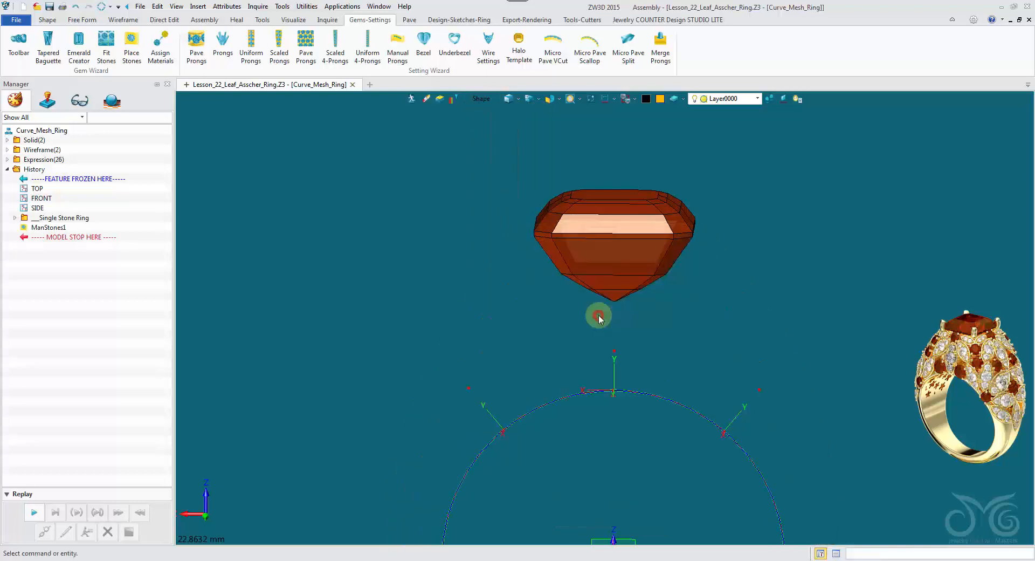
- Start an Asscher wire setting on the garnet's top facet with gem length top and gem width top of 8, and preview it
left_click(483, 45)
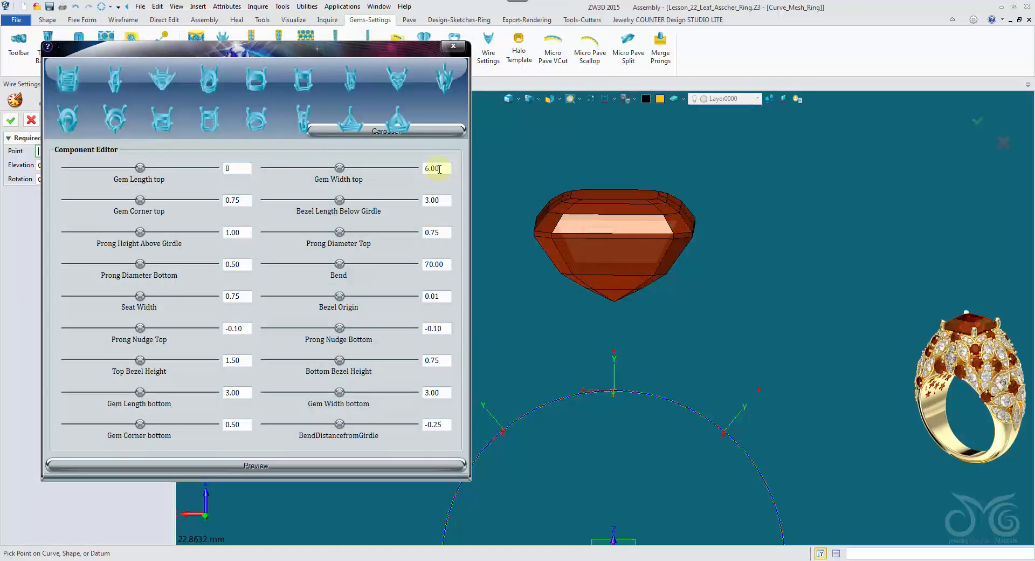
left_click(593, 202)
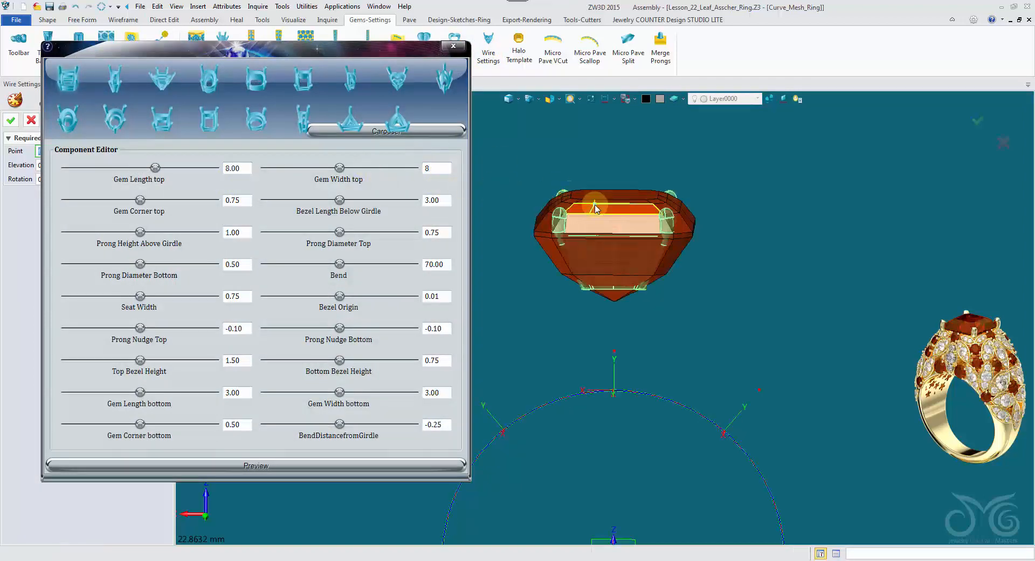
left_click(370, 464)
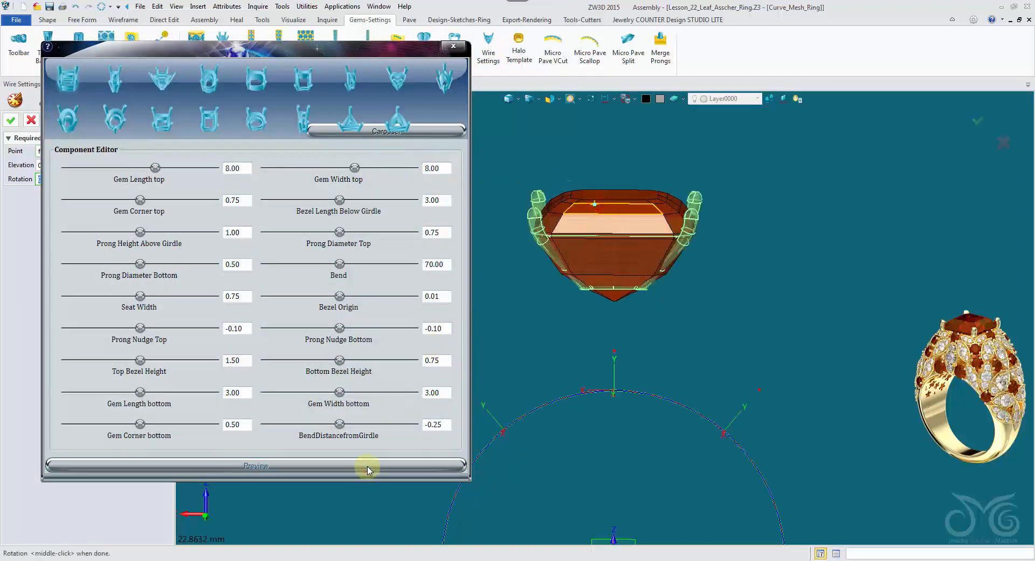
middle_click(521, 350)
middle_click_drag(521, 350, 490, 318)
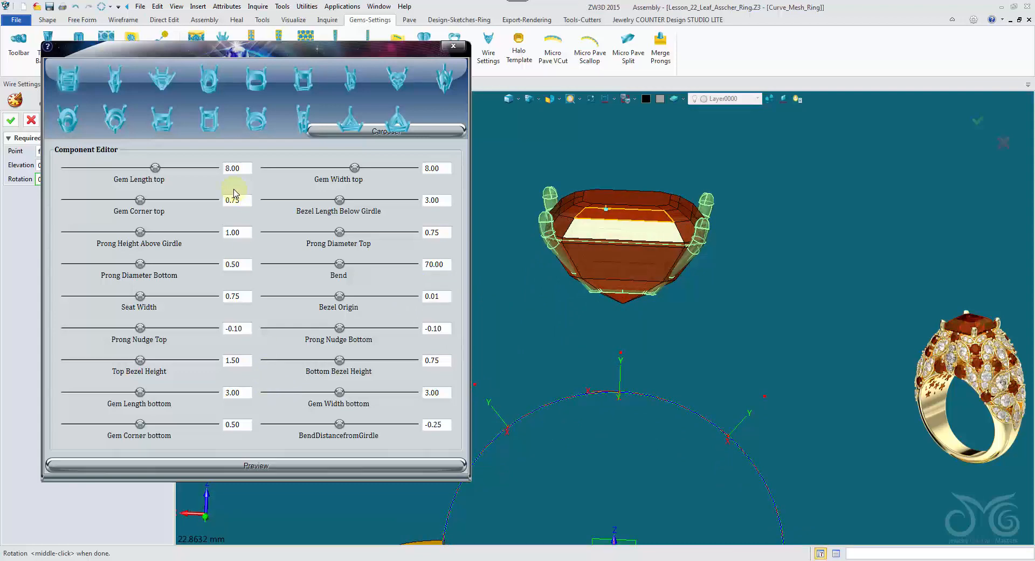
- Set the setting's gem length bottom and gem width bottom to 6 and preview the change
double_click(243, 392)
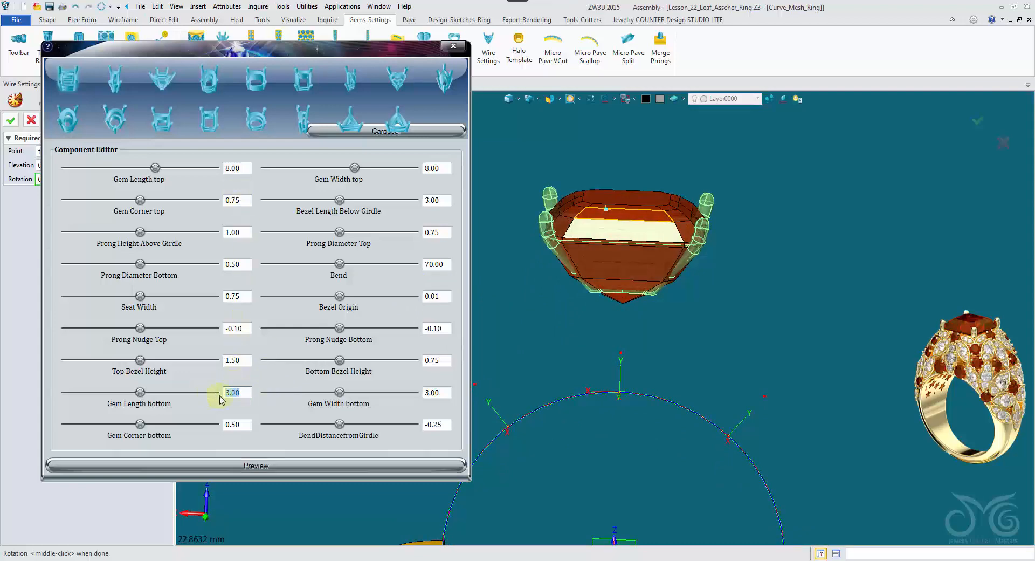
type("6")
left_click(398, 465)
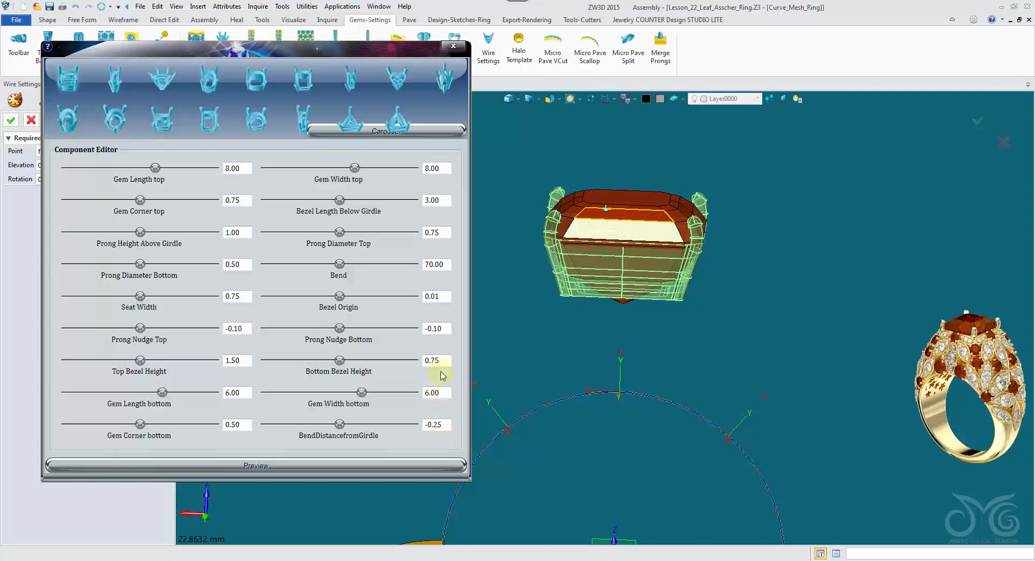
right_click_drag(681, 342, 679, 356)
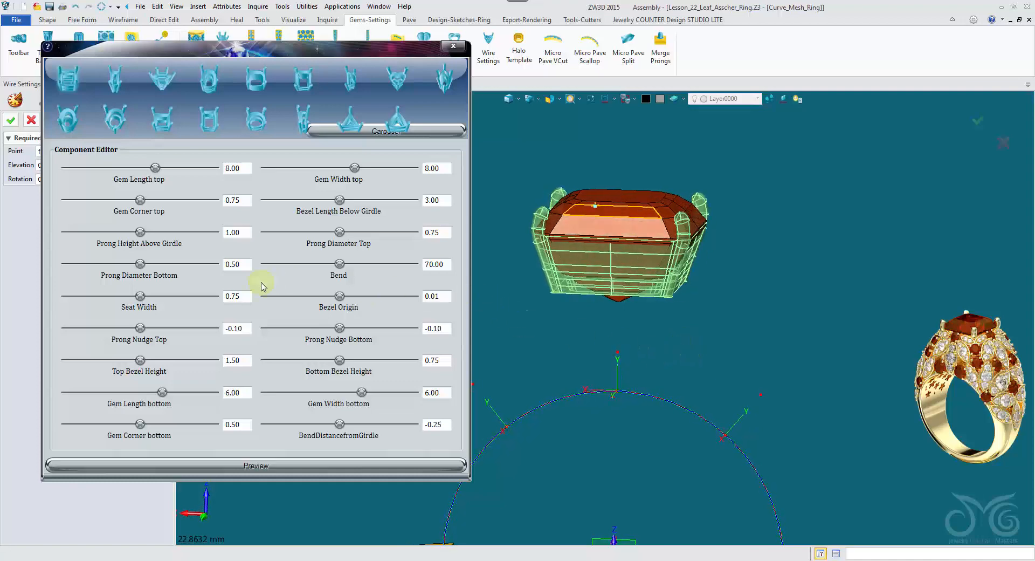
- Try a prong diameter of 0.75 at the bottom and 1 at the top, and preview the setting
double_click(249, 264)
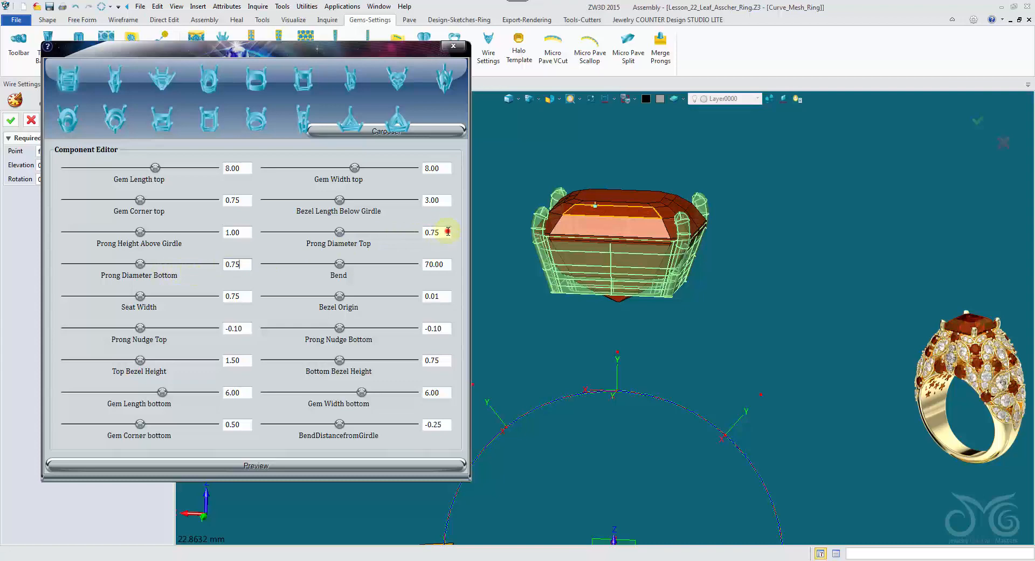
type("1")
left_click(394, 461)
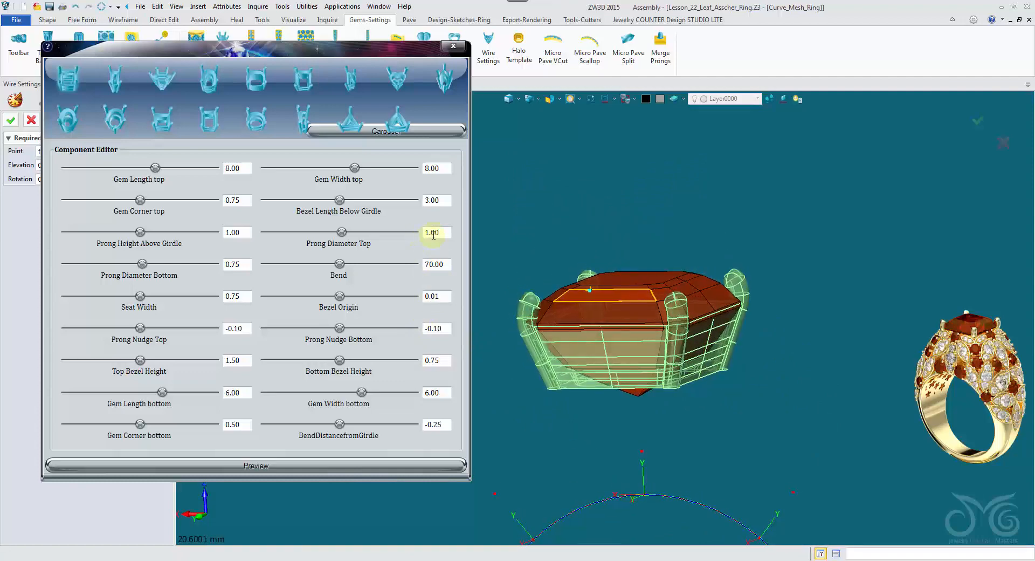
- Set the bezel length below girdle to 2 and, after trying -0.20, the bezel origin to -0.30, previewing each change
left_click_drag(442, 199, 333, 198)
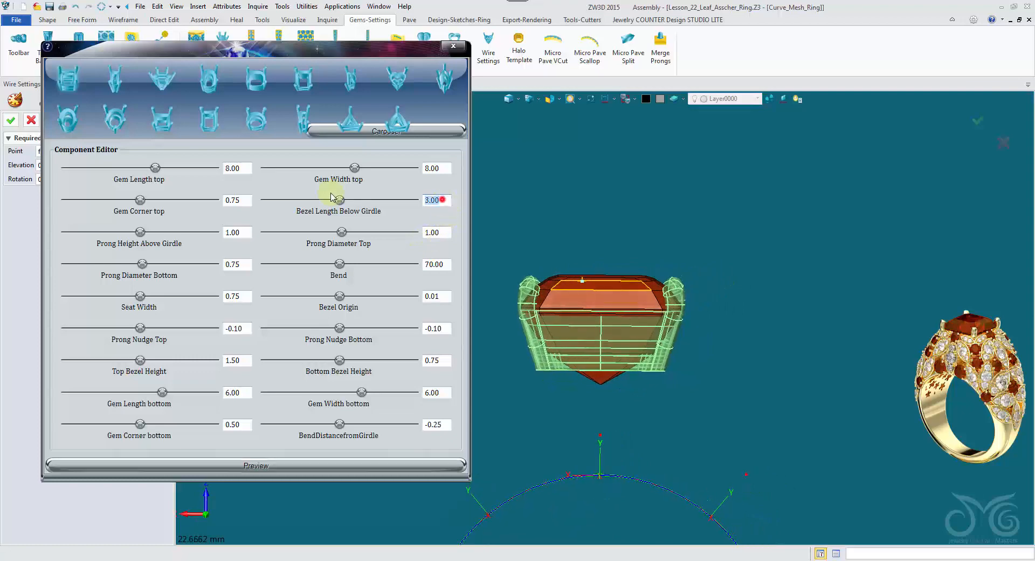
type("2")
left_click(381, 464)
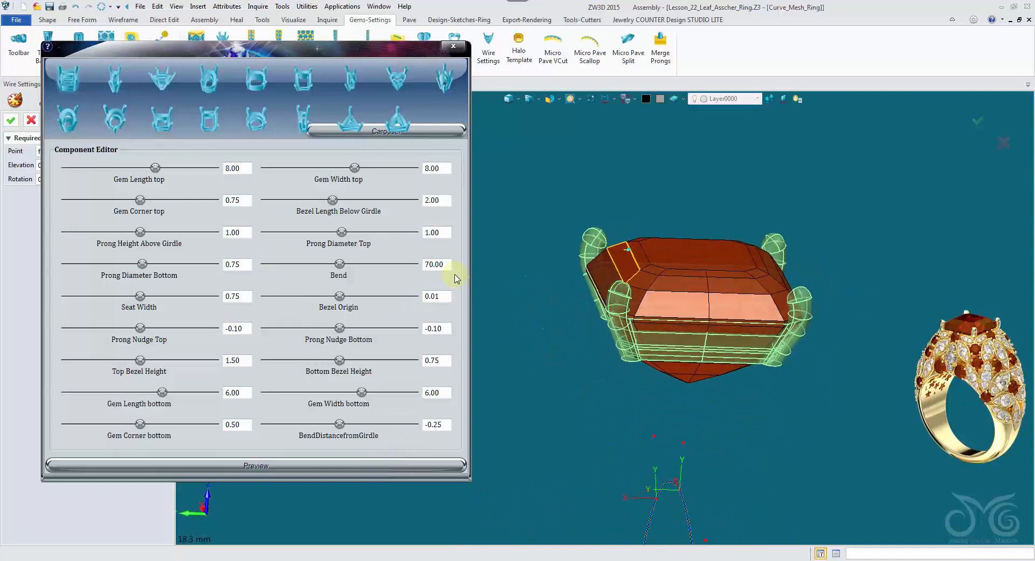
double_click(445, 297)
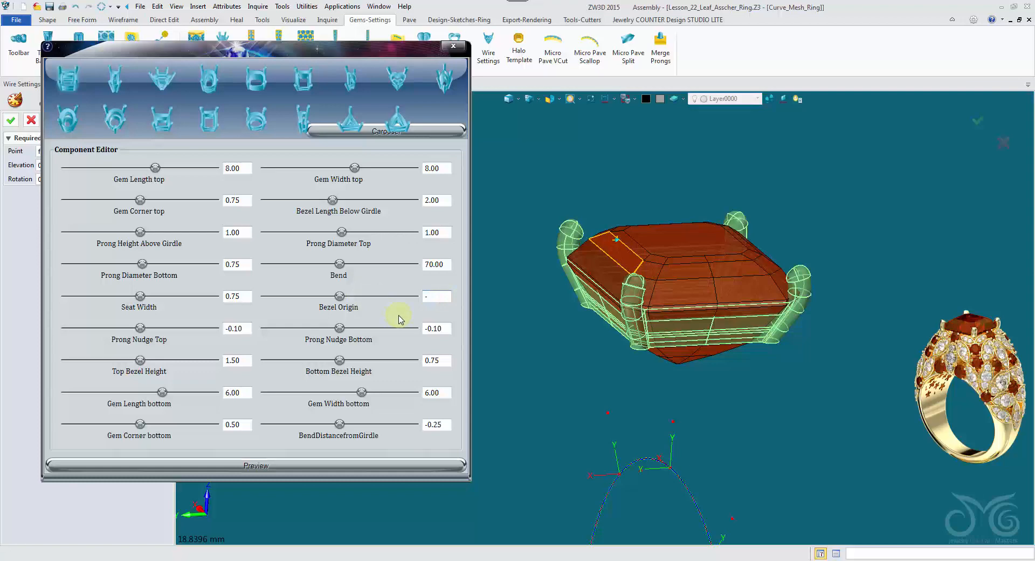
left_click(430, 463)
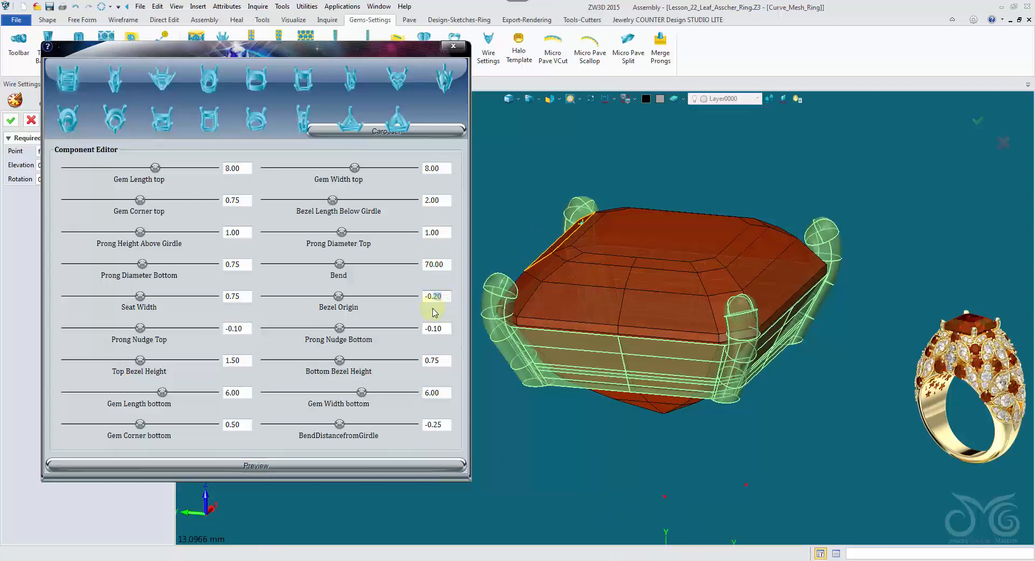
left_click(410, 460)
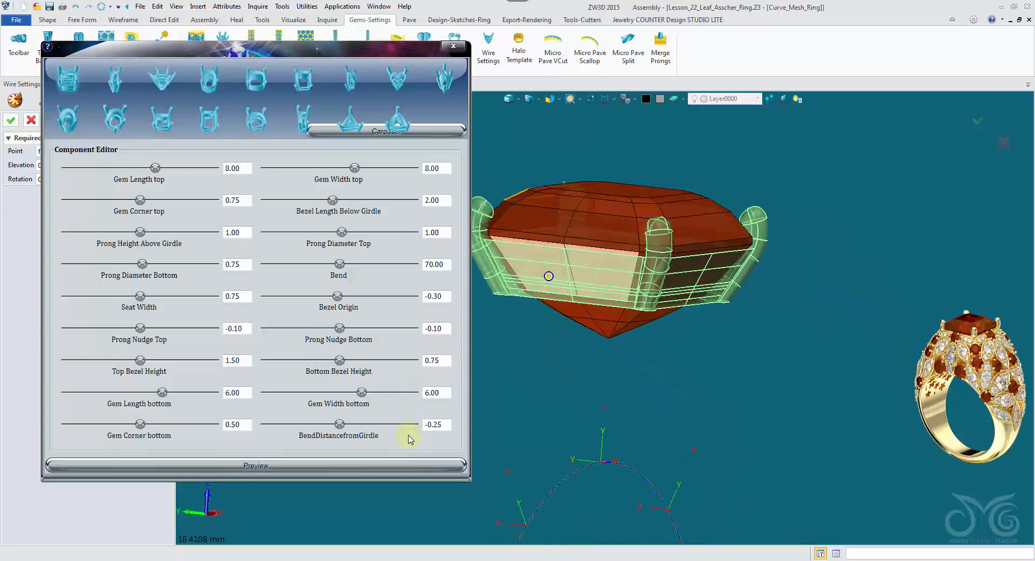
- Set the prong diameter to 1.25 at the top and 1 at the bottom, and preview the thicker prongs
double_click(441, 232)
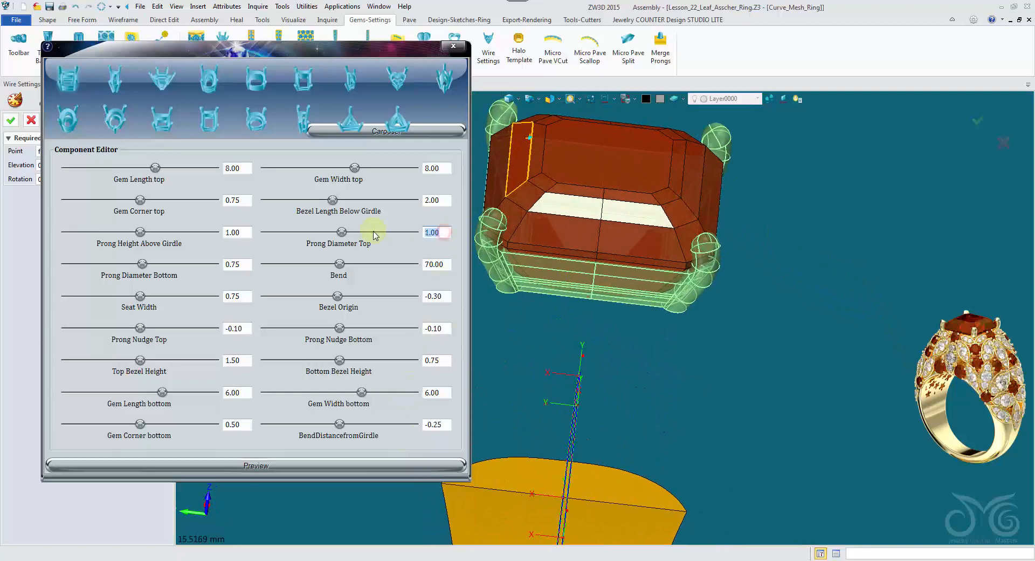
left_click(391, 462)
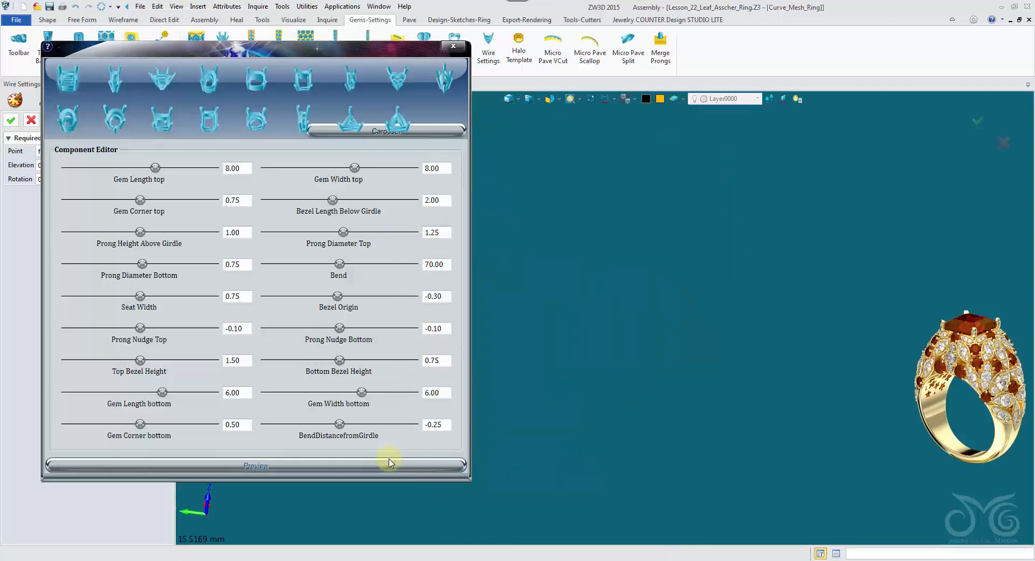
middle_click_drag(588, 390, 626, 364)
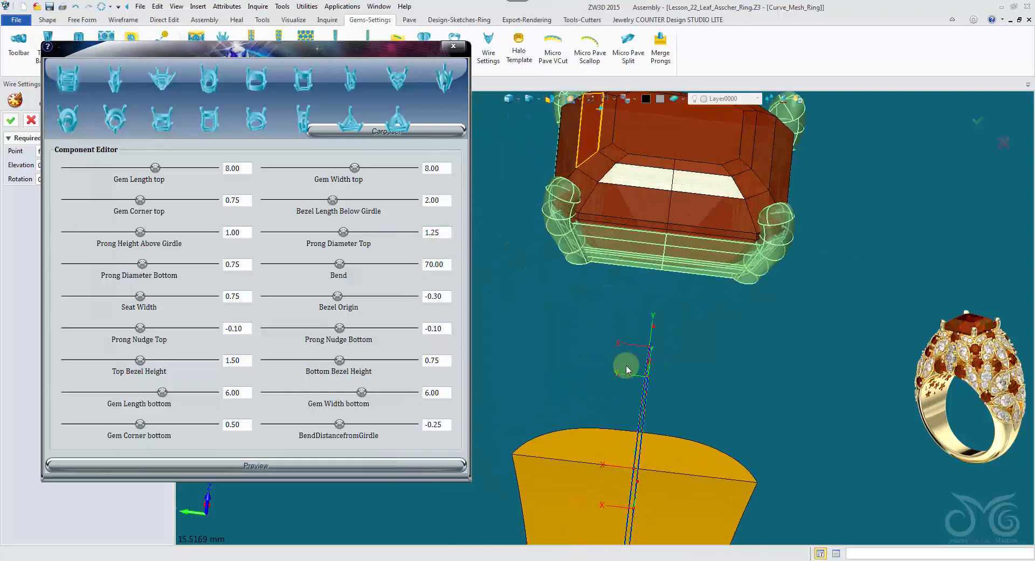
left_click(248, 265)
type("1")
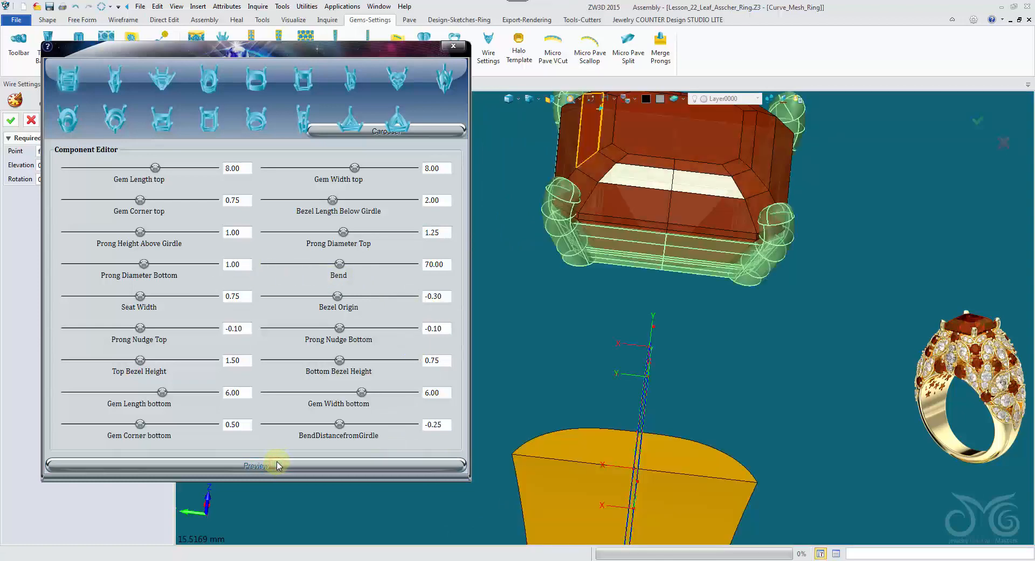
middle_click_drag(541, 458, 552, 431)
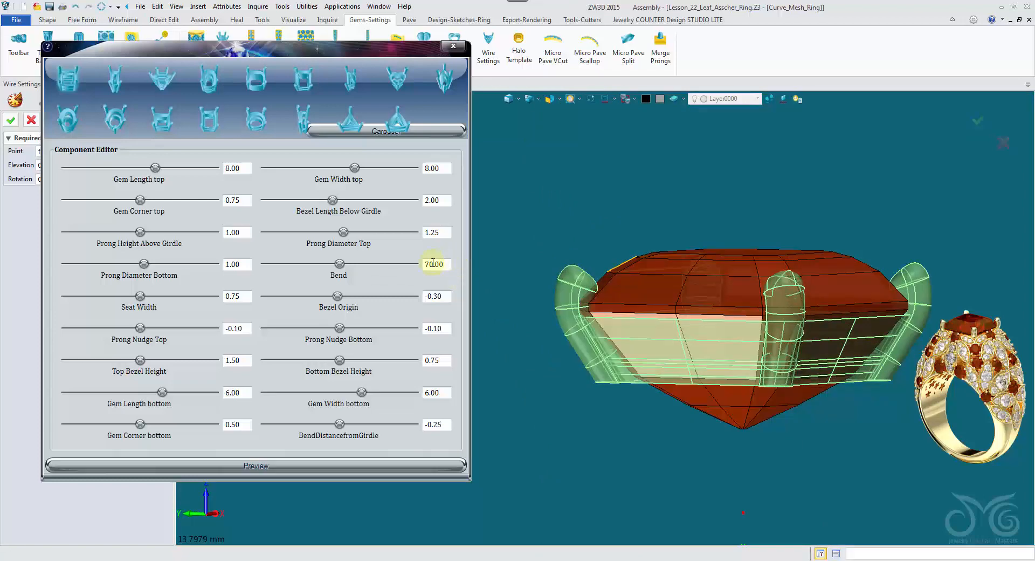
- Set the prong height above girdle to 1.25, create the wire setting and dismiss the follow-up Tweak Tool
double_click(244, 233)
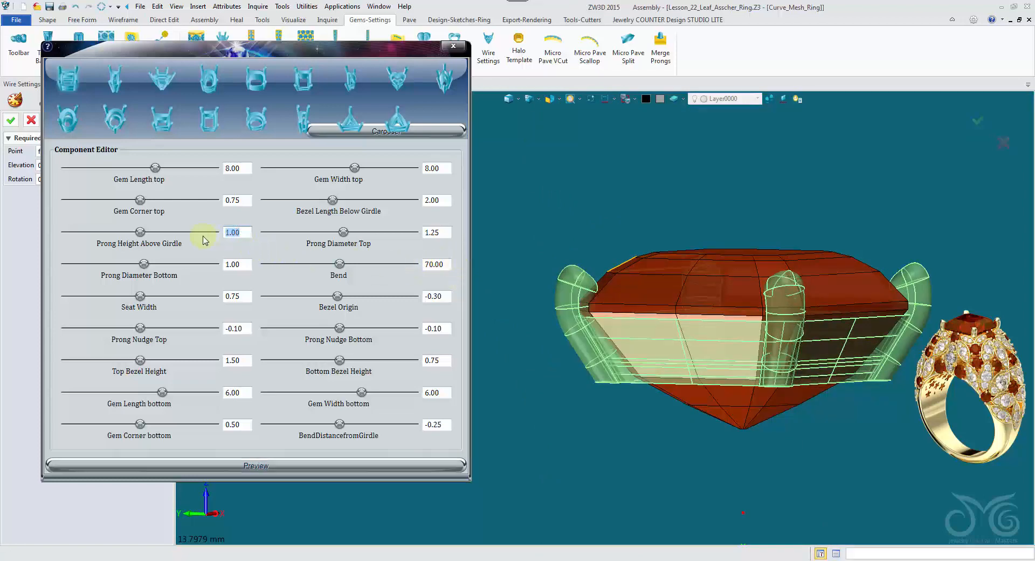
left_click(353, 470)
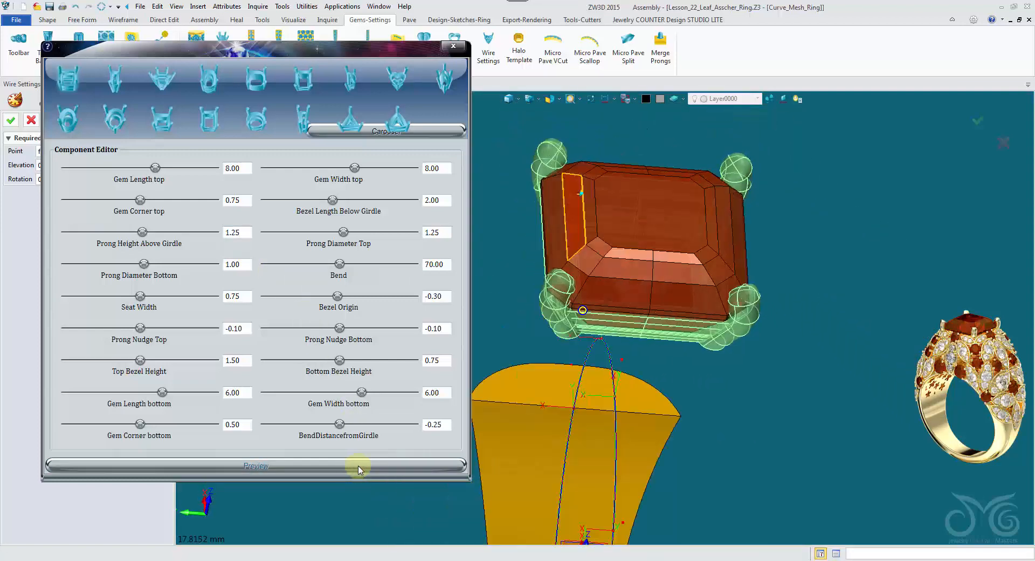
left_click(12, 120)
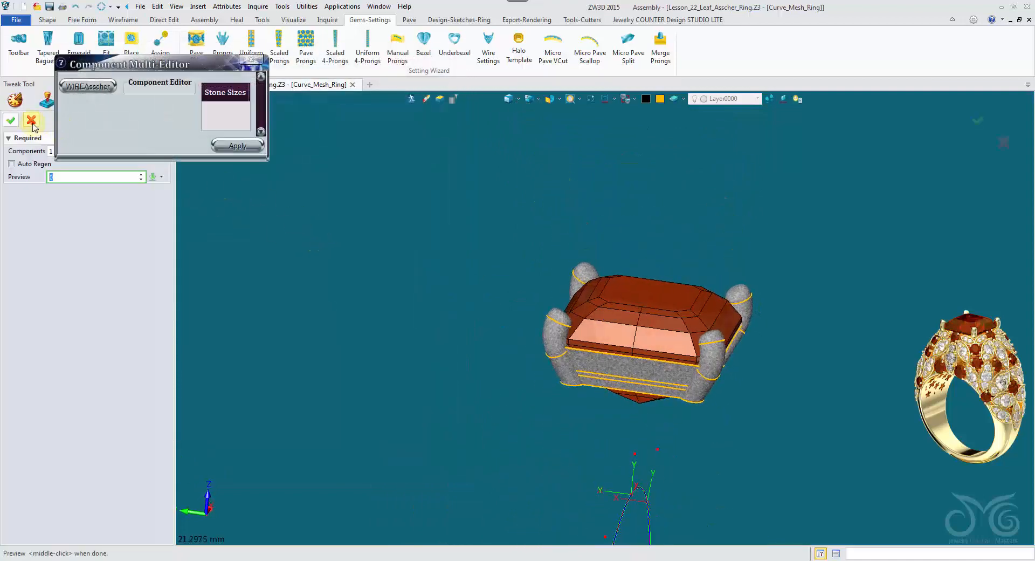
left_click(31, 120)
- Merge the wire setting component into the ring part without its wireframe or dimensions
left_click(49, 19)
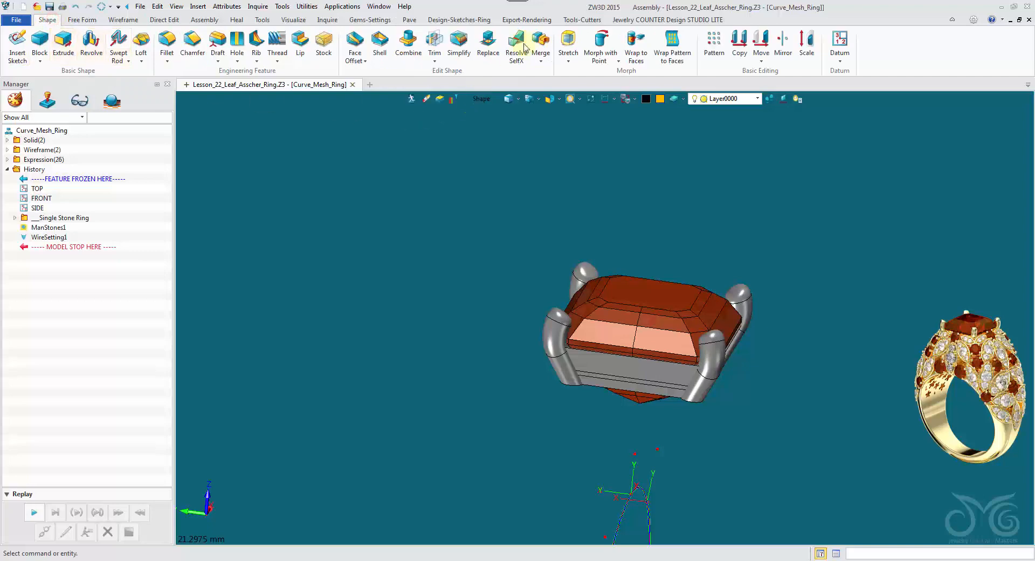
left_click(540, 42)
left_click(597, 376)
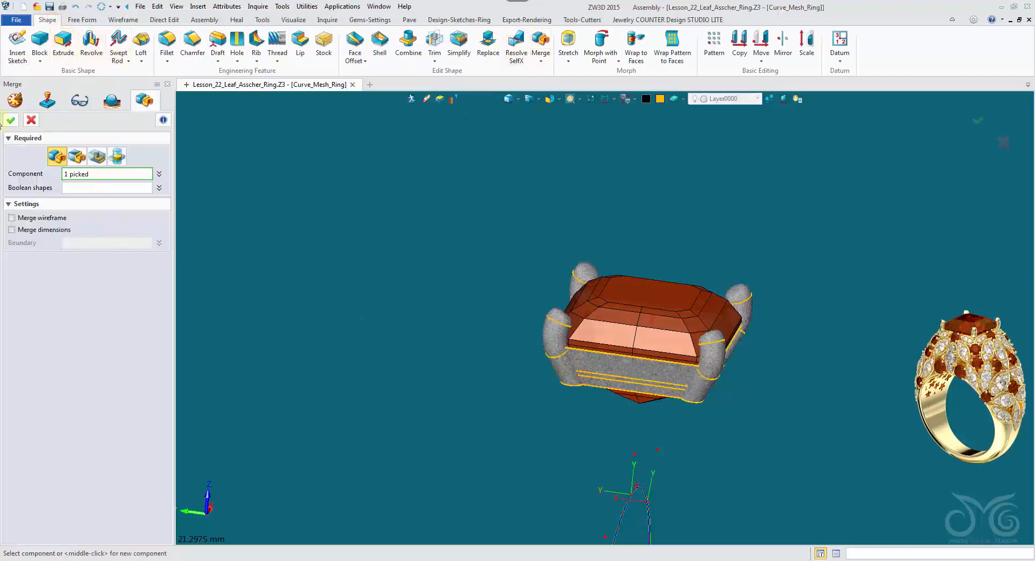
left_click(12, 120)
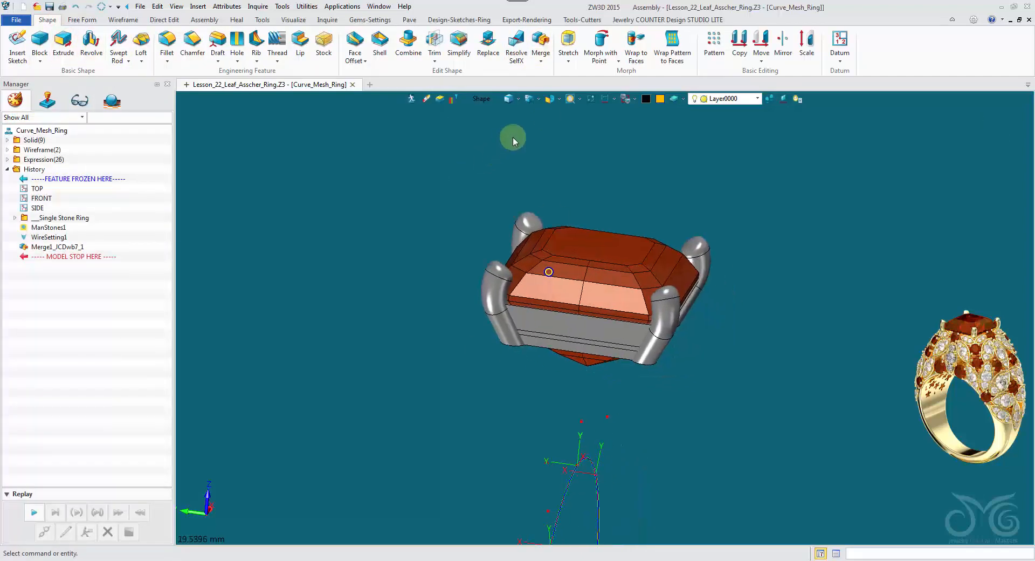
- Erase the two lower bezel solids of the setting, keeping the top rail and the four prongs
scroll(465, 185, "up", 2)
right_click_drag(464, 184, 471, 386)
left_click(471, 386)
left_click(475, 396)
middle_click(365, 209)
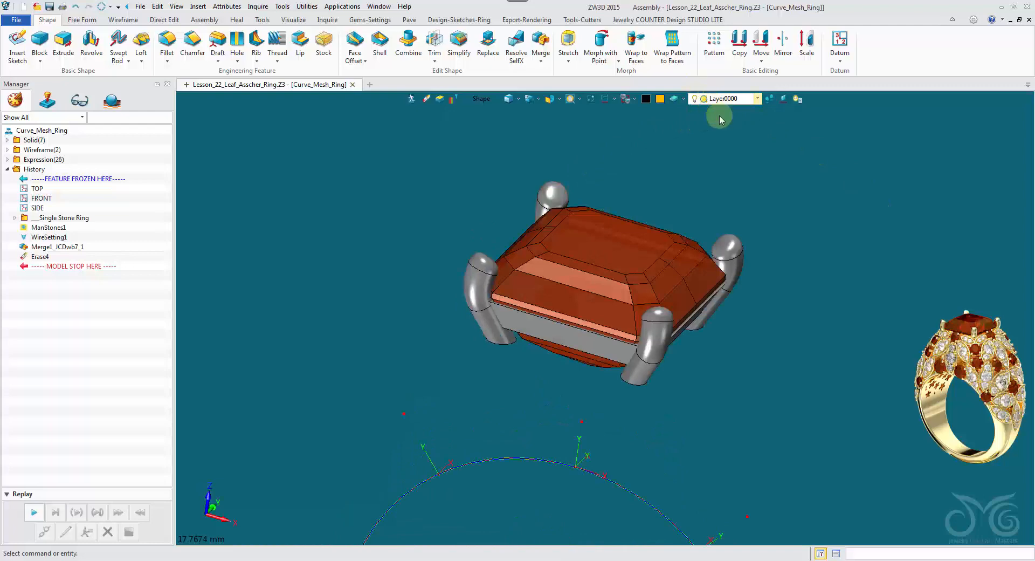
- Hide the Center Stone layer and begin a chamfer on the upper inner edges of the bezel rail
left_click(706, 100)
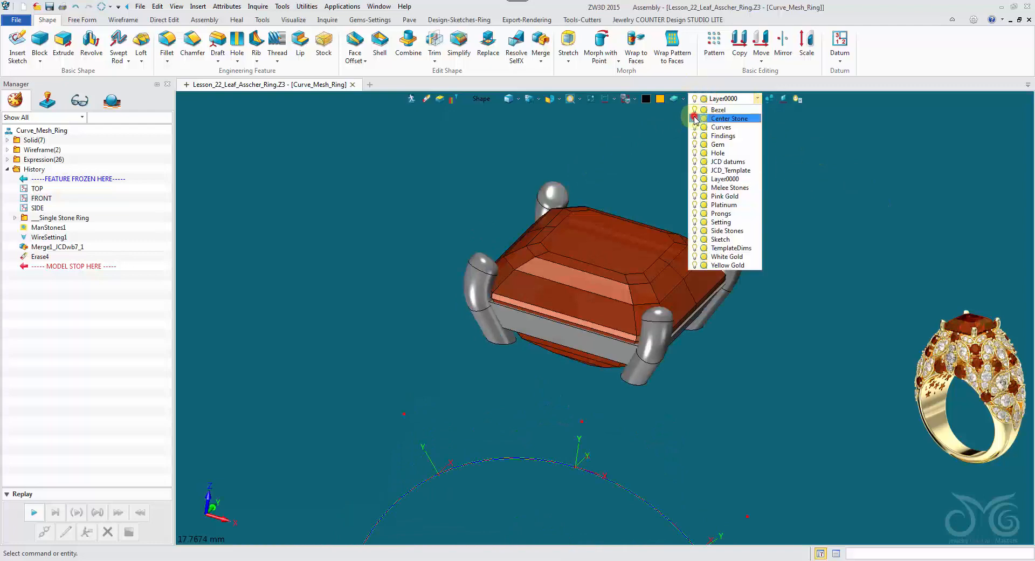
left_click(694, 118)
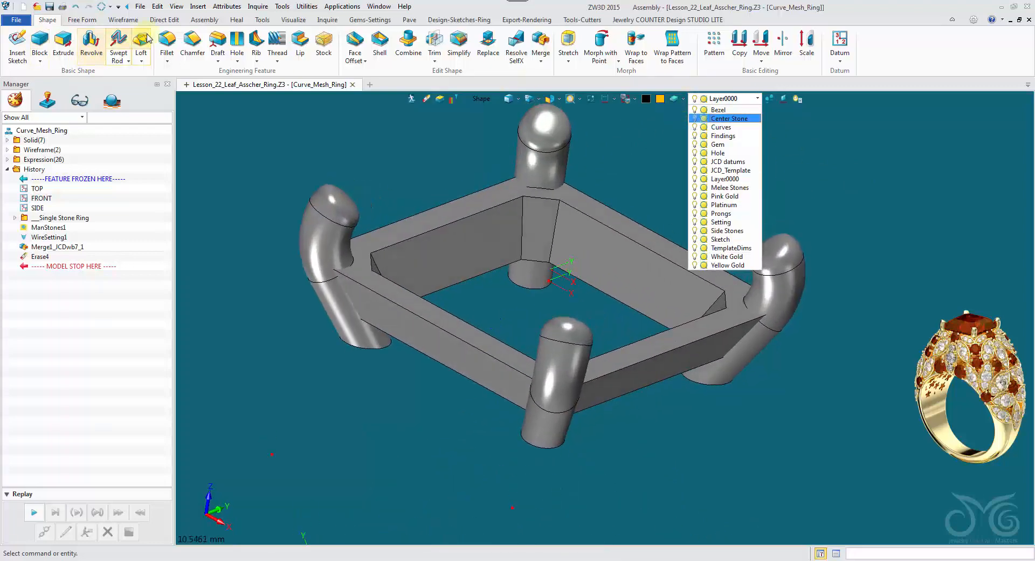
left_click(191, 40)
left_click(71, 161)
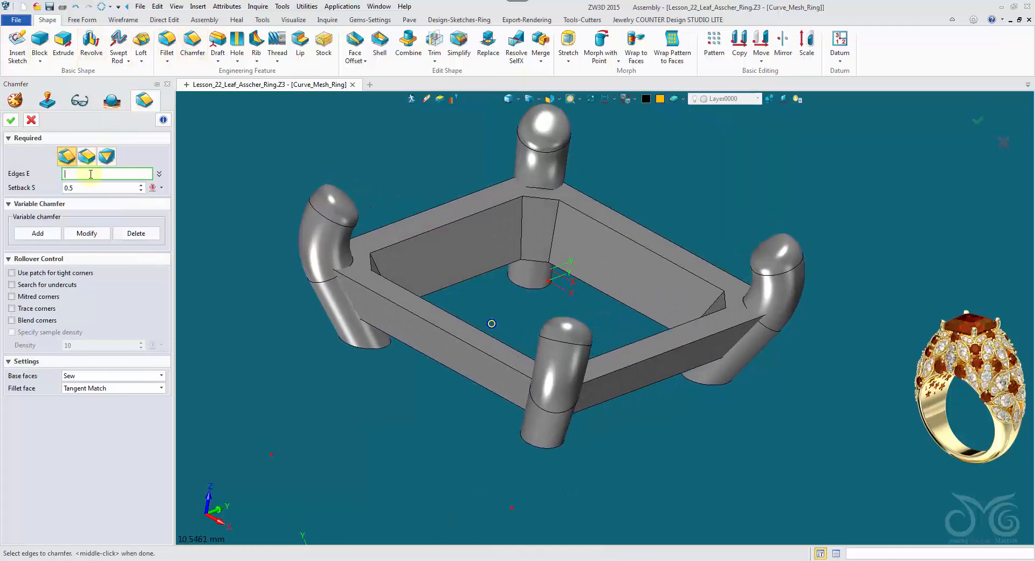
right_click_drag(490, 323, 436, 385)
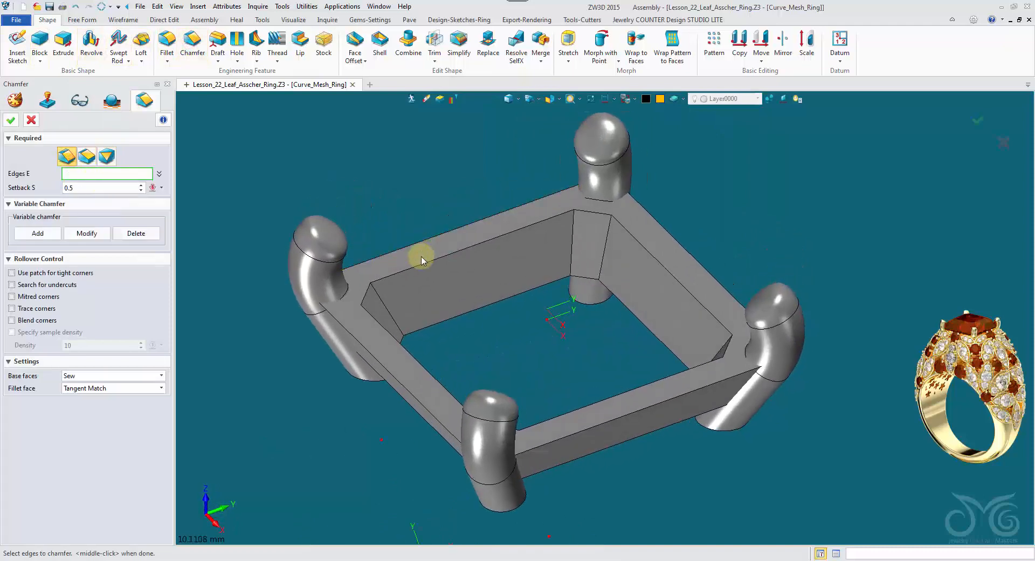
left_click(366, 294)
left_click(373, 318)
left_click(587, 216)
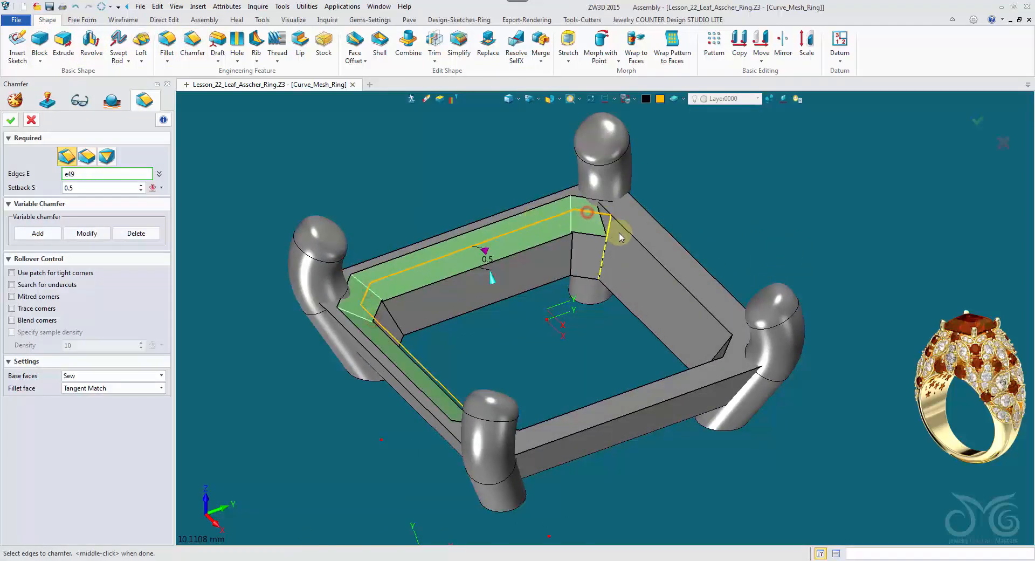
- Add the remaining upper inner edges of the bezel rail to the chamfer, unpicking the wrong corner edge
right_click_drag(589, 219, 489, 240)
left_click(568, 280)
left_click(477, 389)
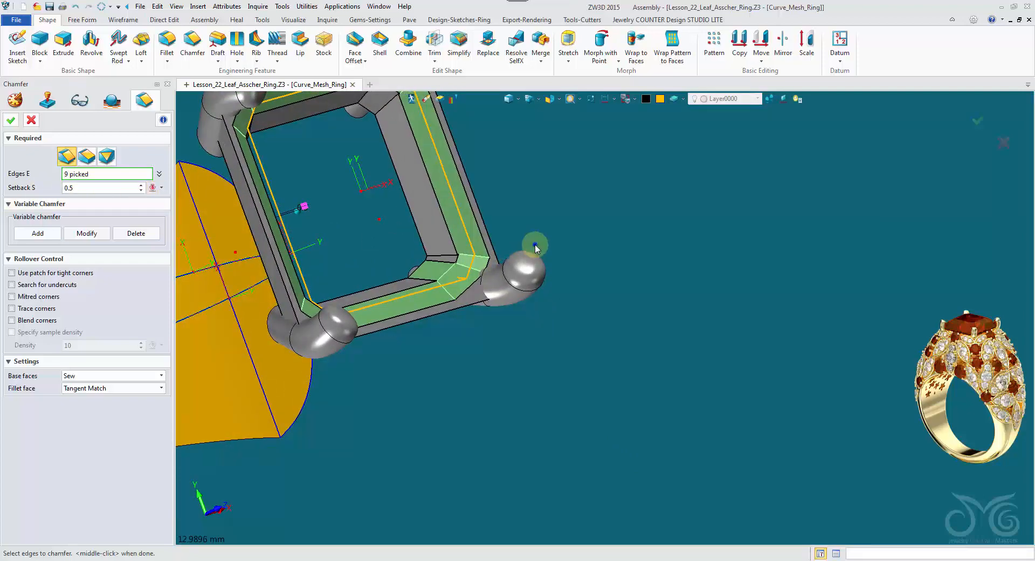
right_click(535, 247)
left_click(560, 335)
right_click(611, 245)
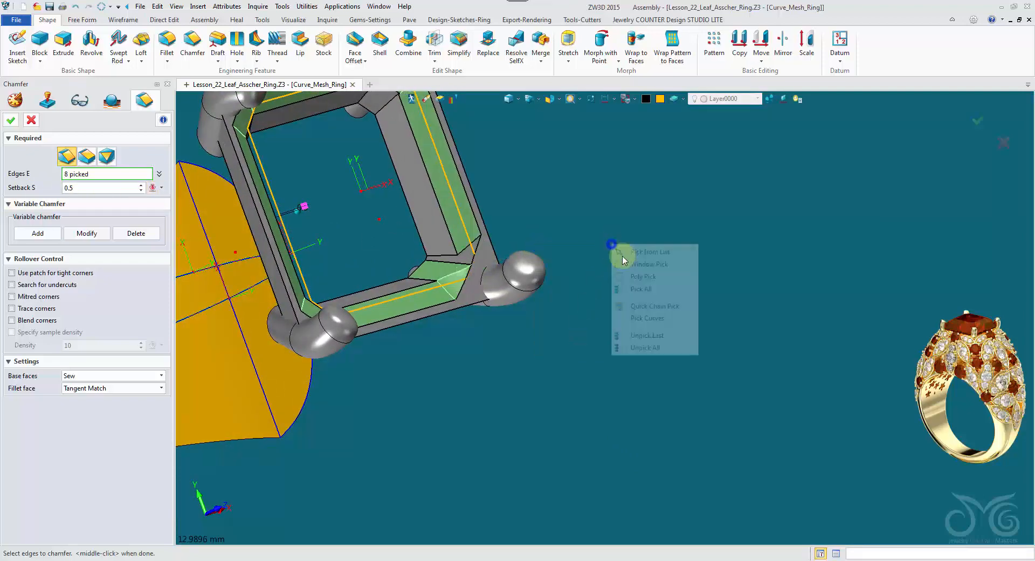
left_click(638, 334)
left_click(474, 269)
right_click_drag(483, 266, 378, 219)
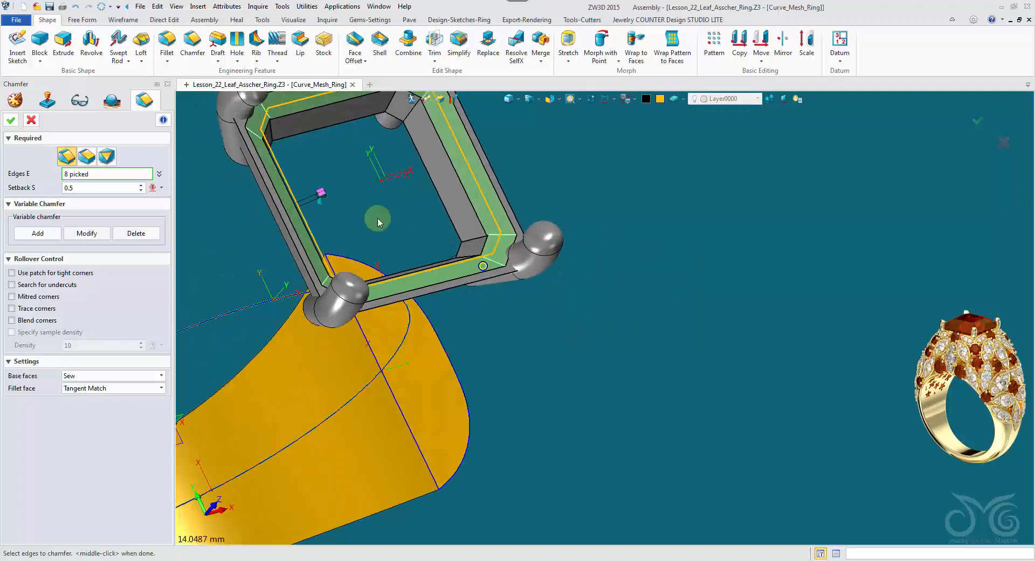
- Set the bezel seat chamfer's setback to 0.6 and create the chamfer on the eight picked edges
left_click(85, 187)
scroll(85, 186, "up", 1)
scroll(86, 186, "up", 1)
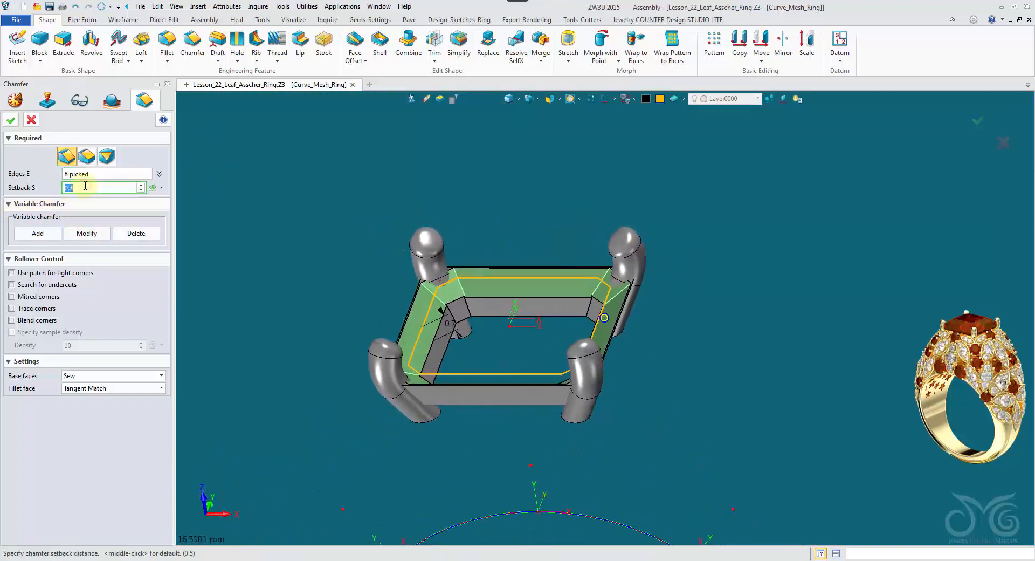
scroll(86, 186, "down", 1)
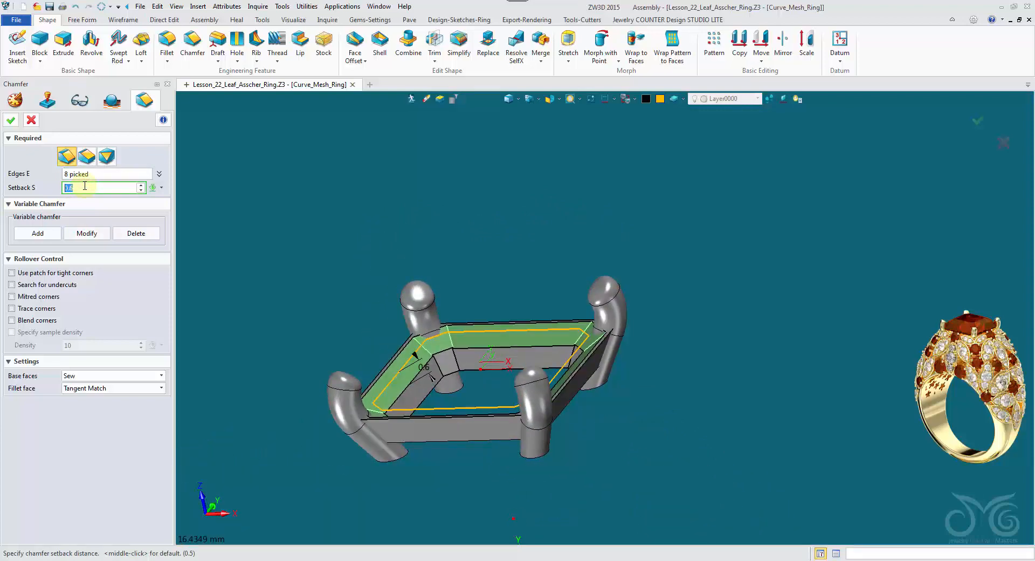
left_click(19, 122)
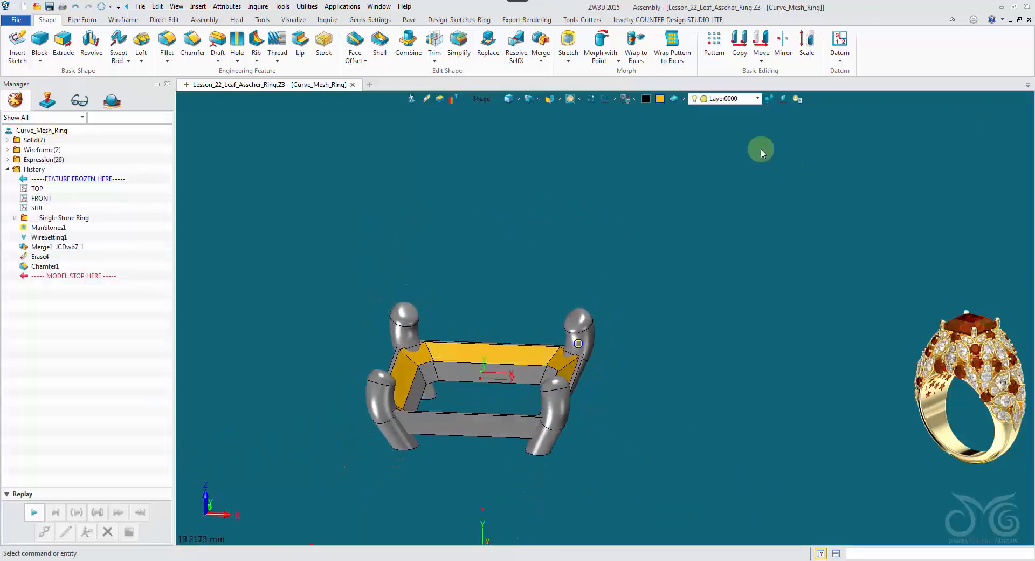
- Show the Center Stone layer again and unblank all hidden entities of the ring
left_click(723, 98)
left_click(695, 119)
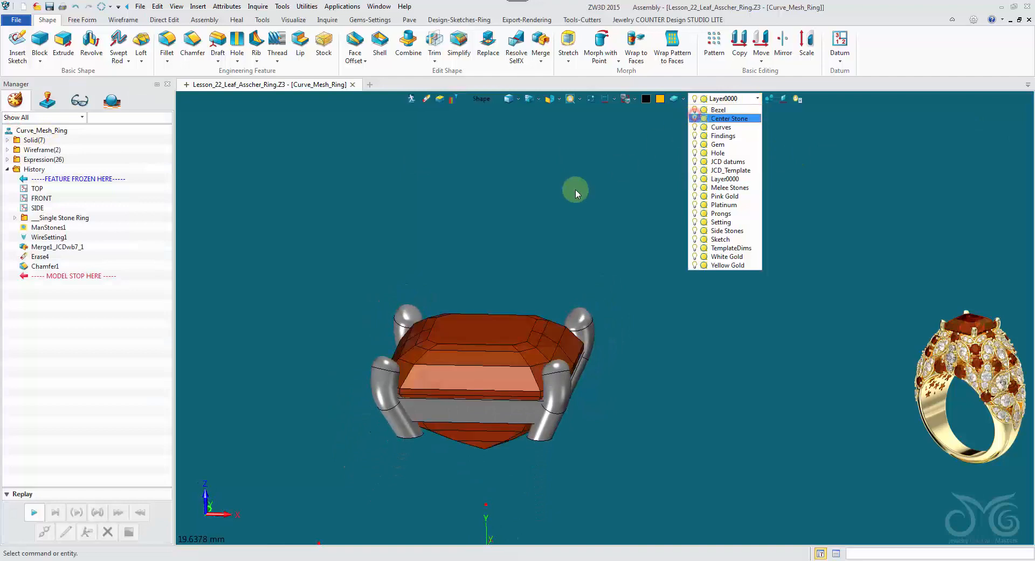
left_click(575, 190)
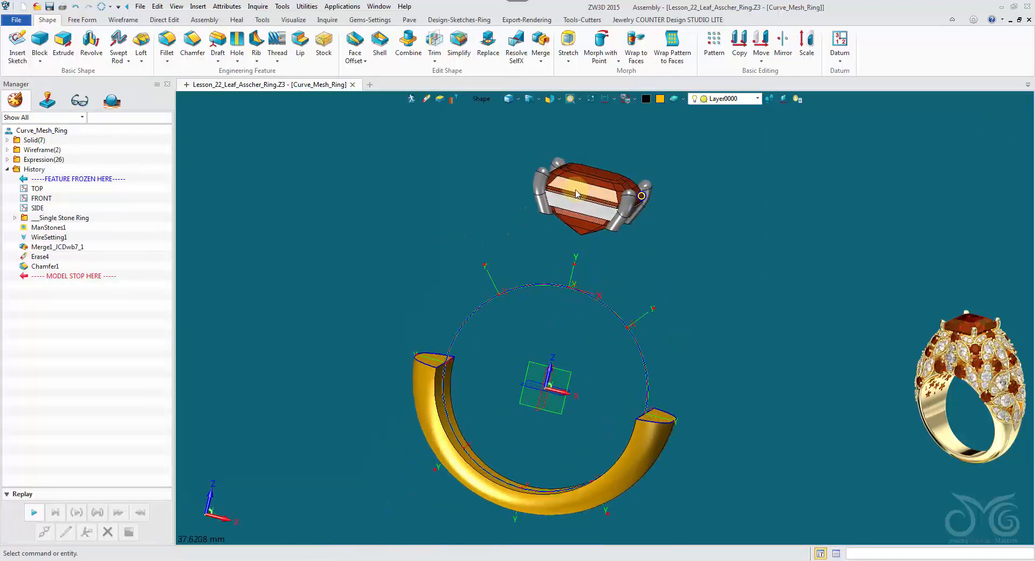
right_click(453, 187)
mouse_move(493, 226)
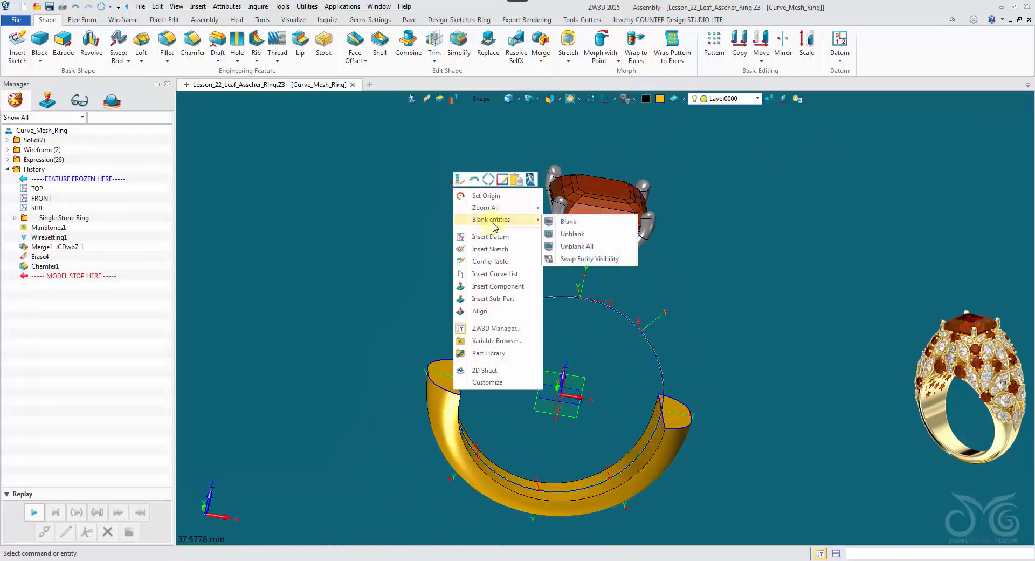
left_click(589, 248)
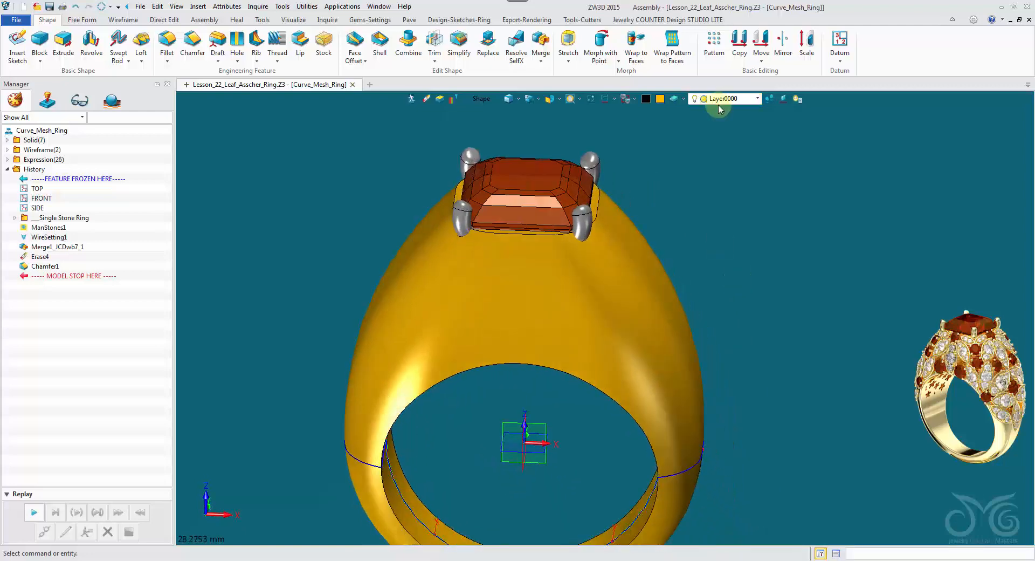
- Hide the Center Stone layer
left_click(719, 107)
left_click(694, 119)
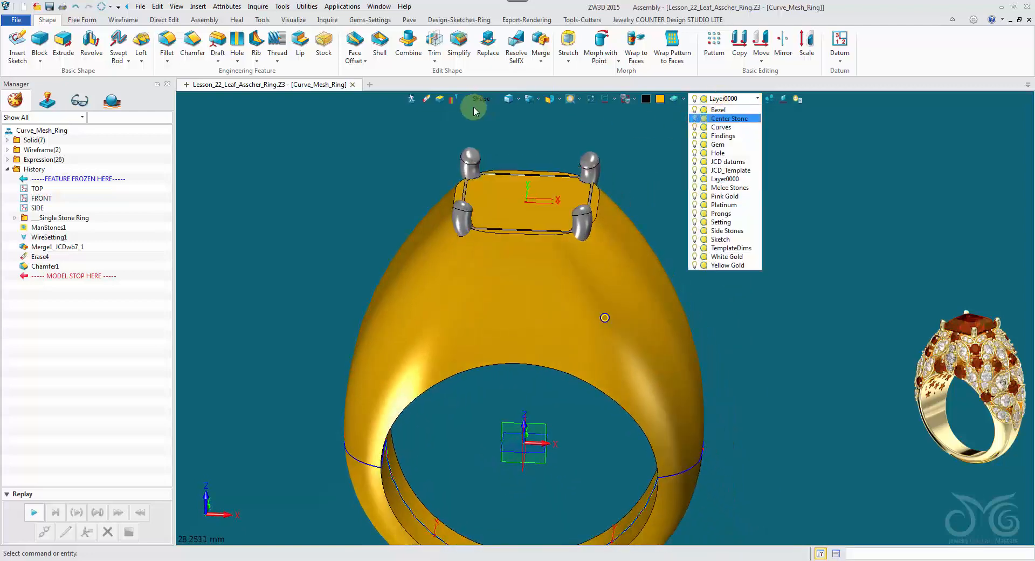
left_click(423, 106)
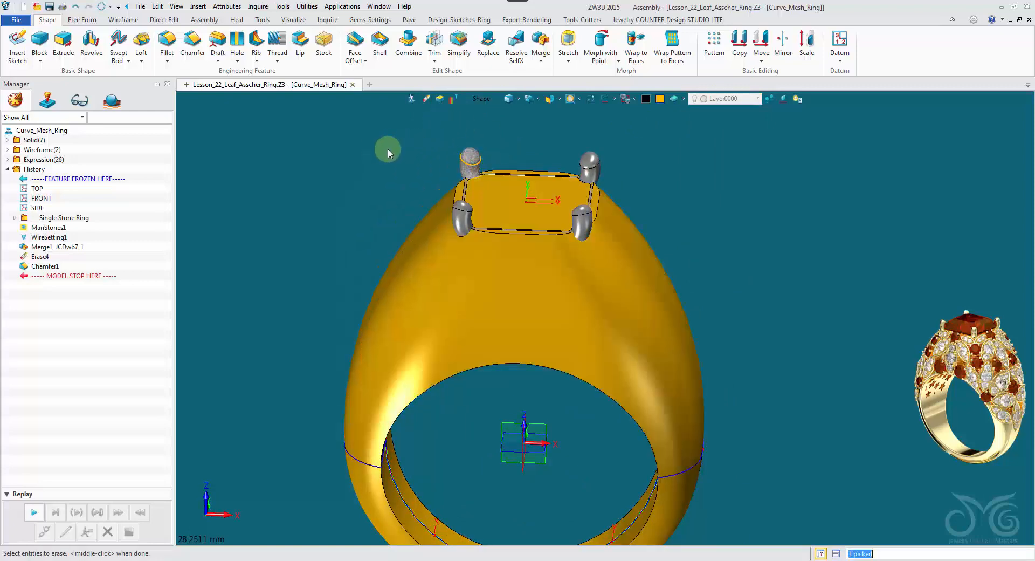
left_click(636, 101)
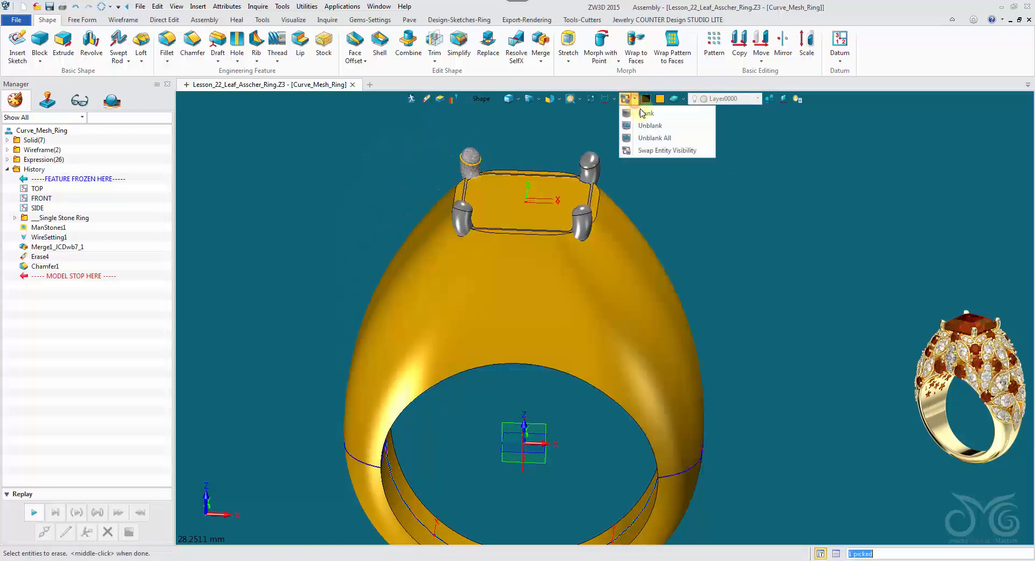
left_click(644, 111)
right_click_drag(639, 114, 598, 196)
scroll(480, 205, "up", 1)
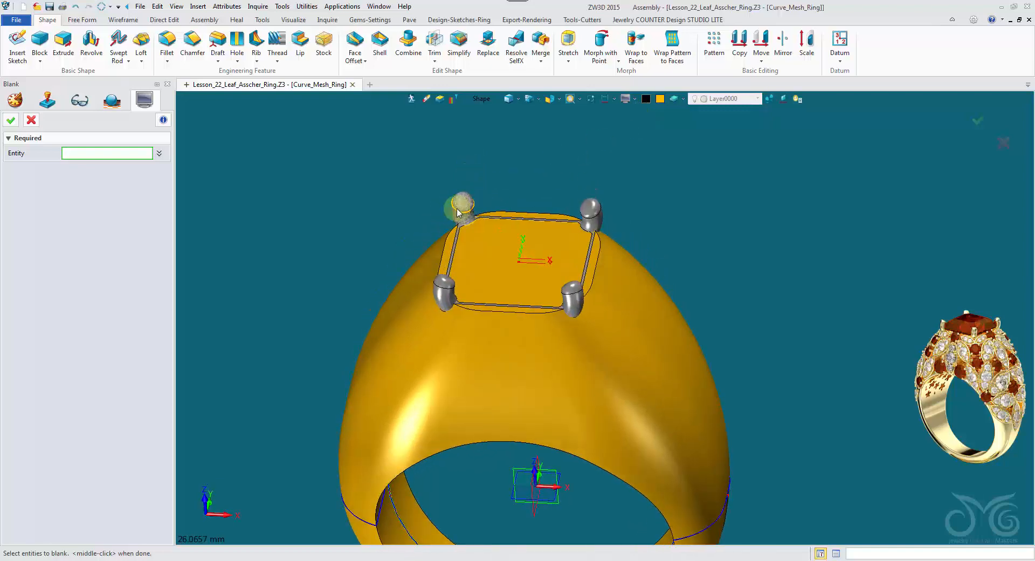
left_click(597, 212)
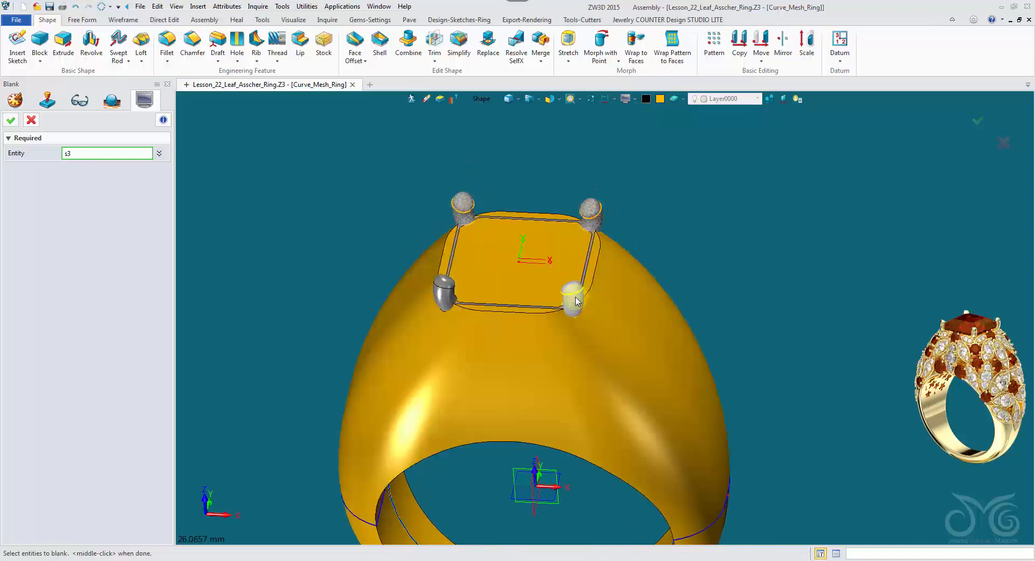
left_click(31, 120)
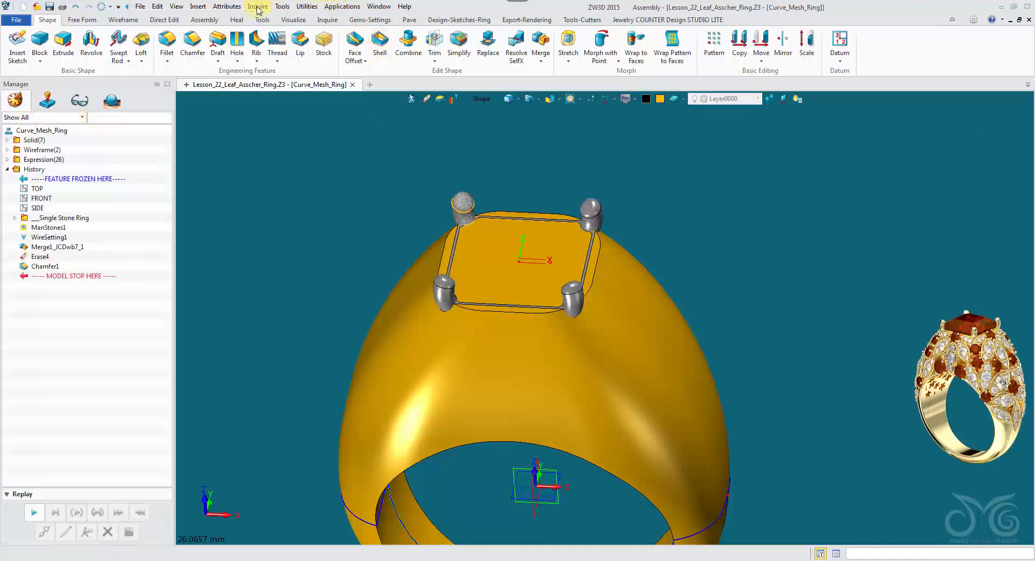
left_click(305, 6)
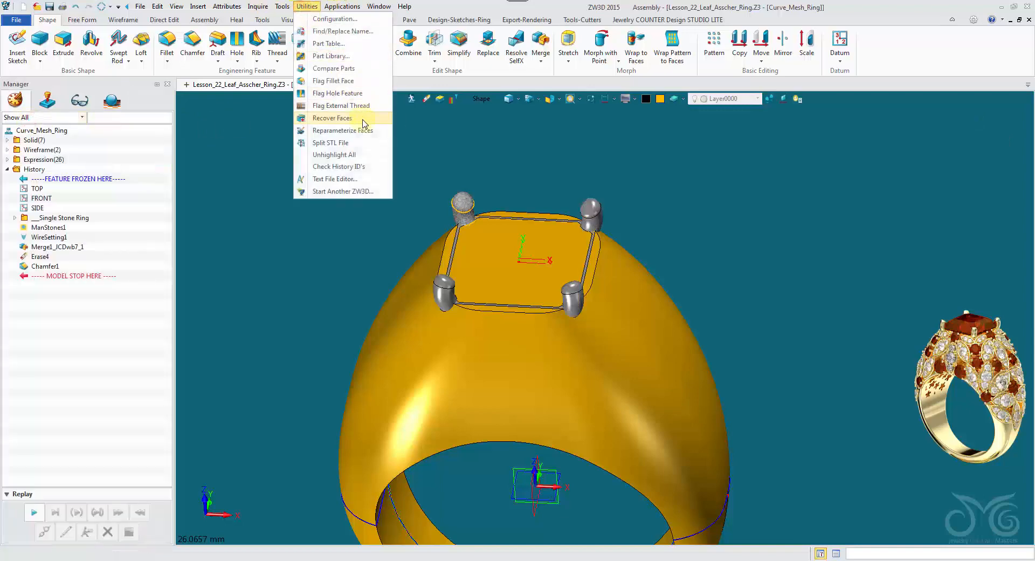
left_click(370, 153)
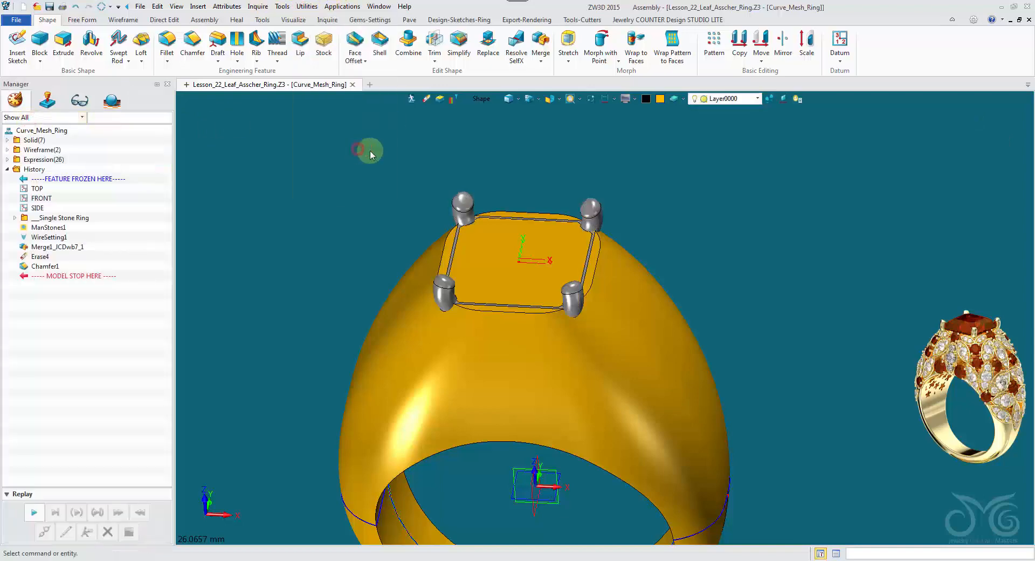
- Blank the four prongs and the bezel rail of the stone setting
left_click(627, 99)
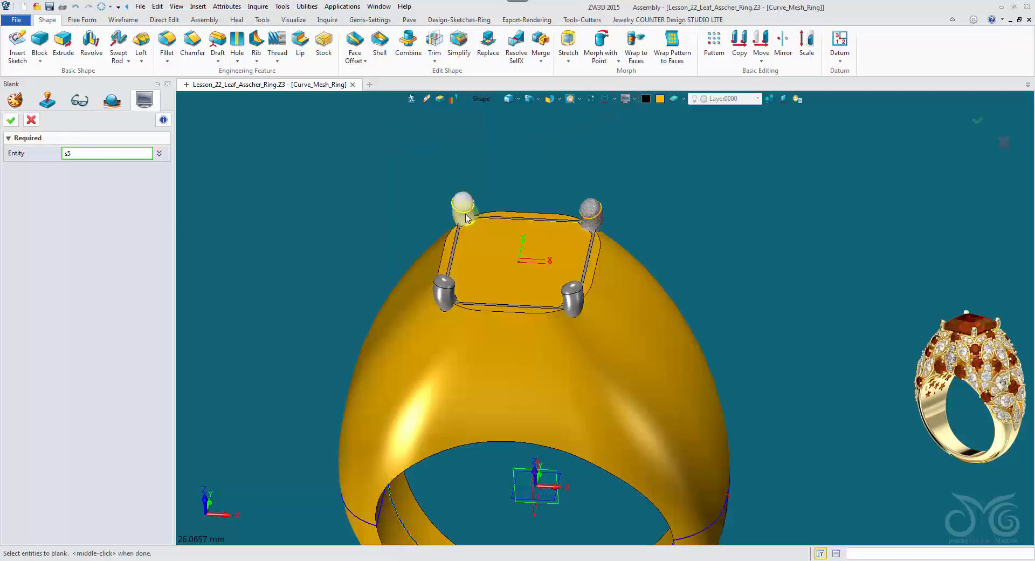
left_click(440, 297)
left_click(568, 297)
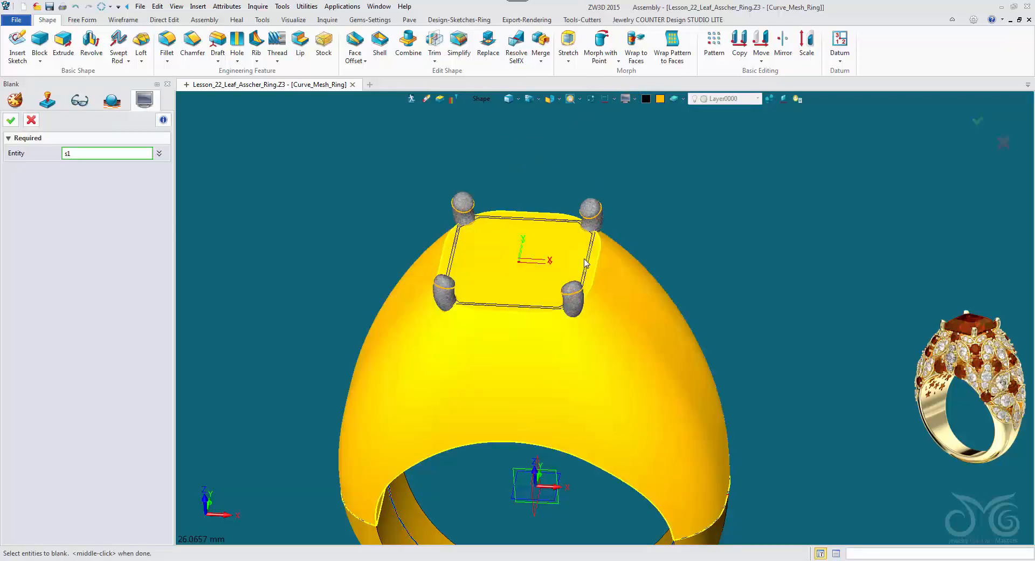
scroll(593, 254, "up", 4)
scroll(677, 192, "down", 4)
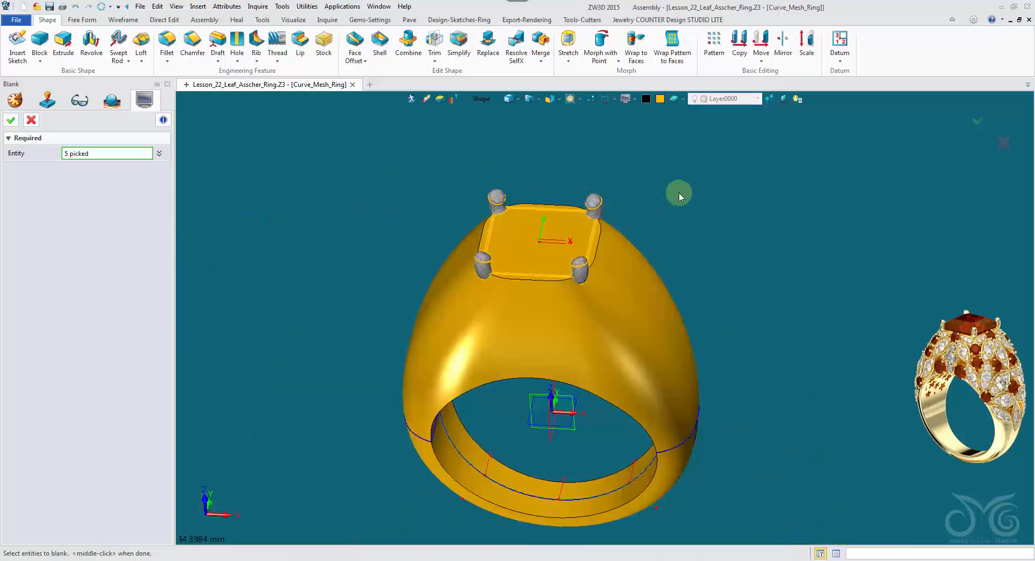
middle_click(677, 190)
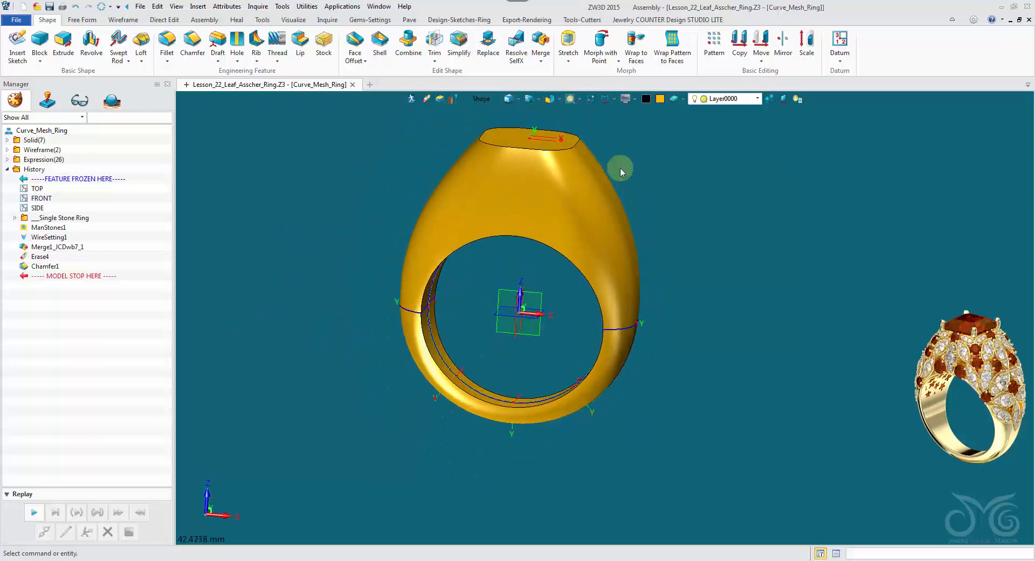
- Unfold the inner finger face of the upper ring body to a plane, with the horizontal direction set to 1,0,0
left_click(74, 22)
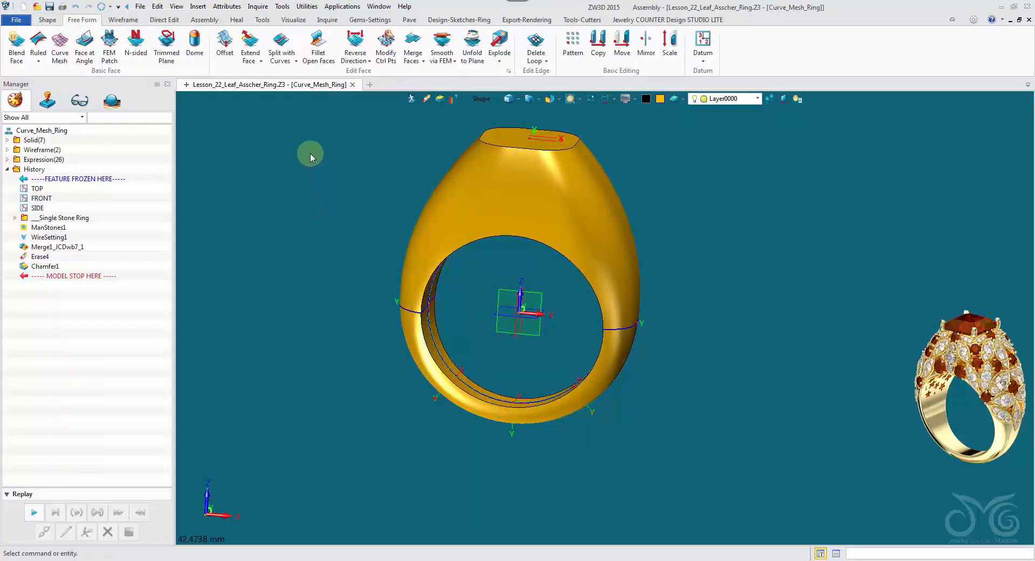
left_click(468, 61)
left_click(423, 261)
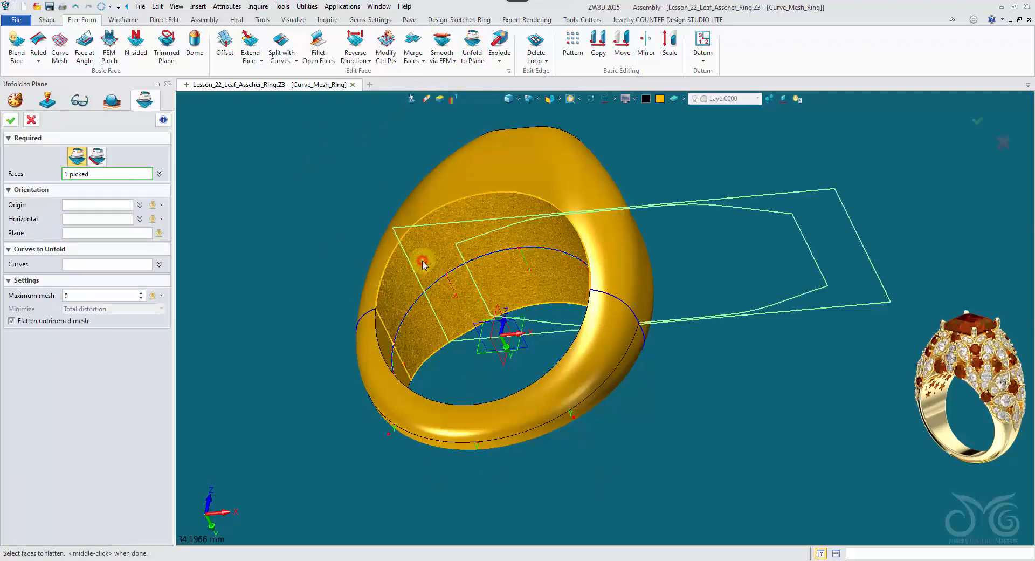
right_click_drag(423, 261, 425, 266)
mouse_move(655, 178)
right_mouse_down()
mouse_move(545, 216)
mouse_move(259, 212)
right_mouse_up()
key("ctrl+Up")
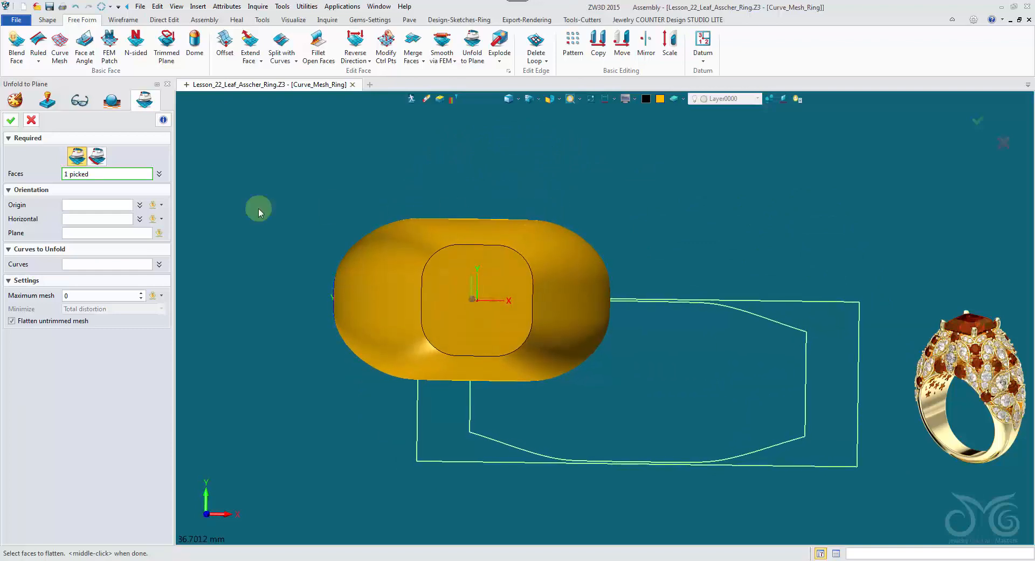
mouse_move(189, 291)
right_mouse_down()
mouse_move(226, 322)
mouse_move(366, 325)
right_mouse_up()
left_click(425, 267)
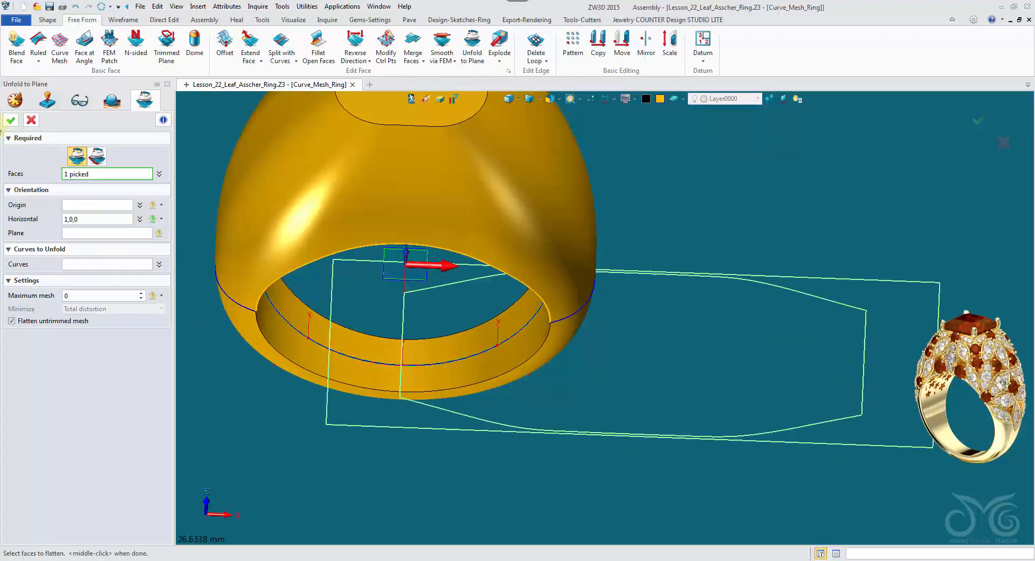
left_click(11, 125)
- Blank the upper ring body and the lower shank, leaving the unfolded outline in view
right_click_drag(378, 302, 702, 106)
left_click(556, 211)
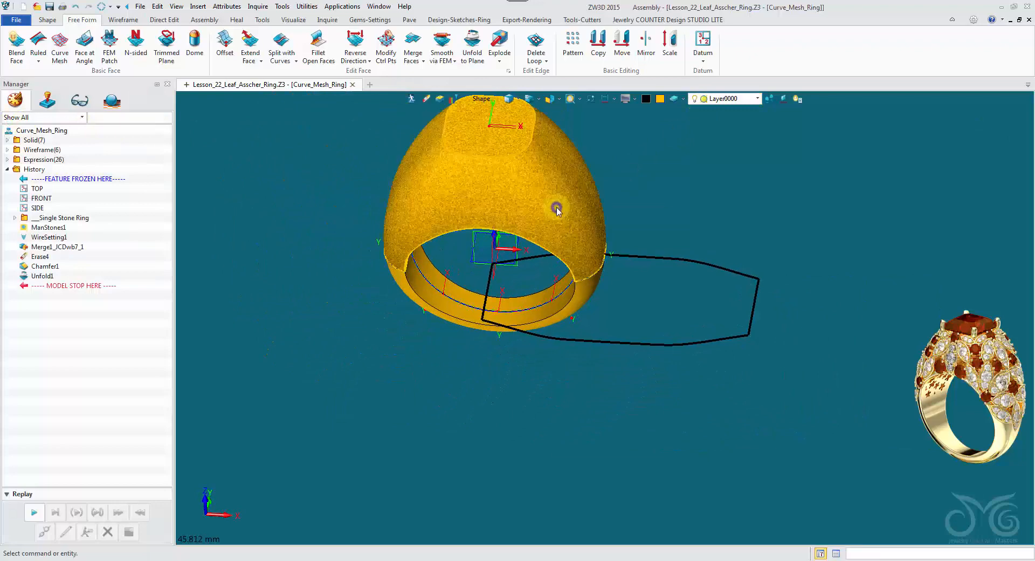
right_click(556, 211)
left_click(622, 295)
left_click(587, 283)
right_click(585, 281)
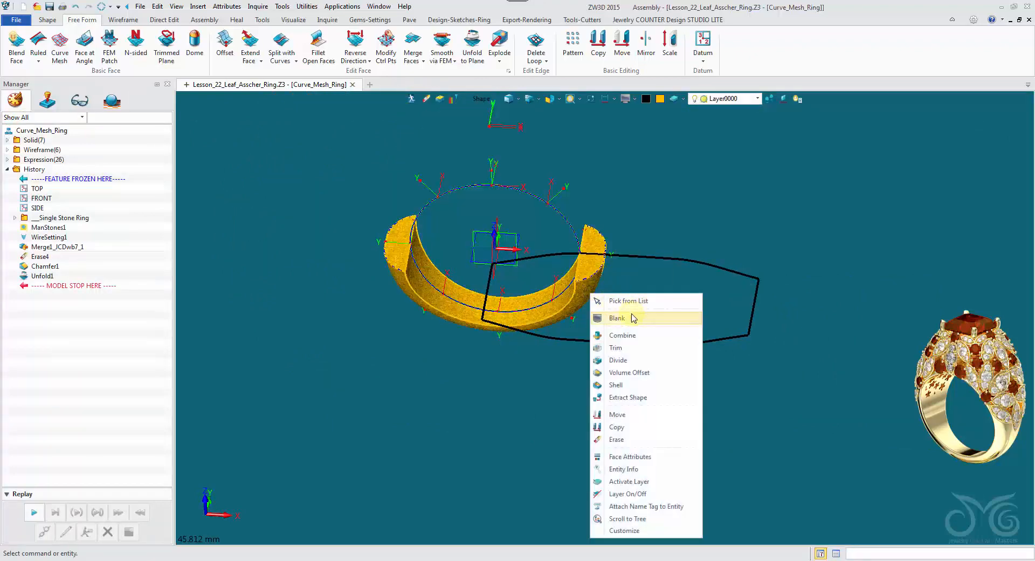
left_click(631, 316)
mouse_move(631, 316)
right_mouse_down()
mouse_move(612, 258)
mouse_move(616, 203)
mouse_move(599, 171)
right_mouse_up()
right_click_drag(543, 142, 545, 144)
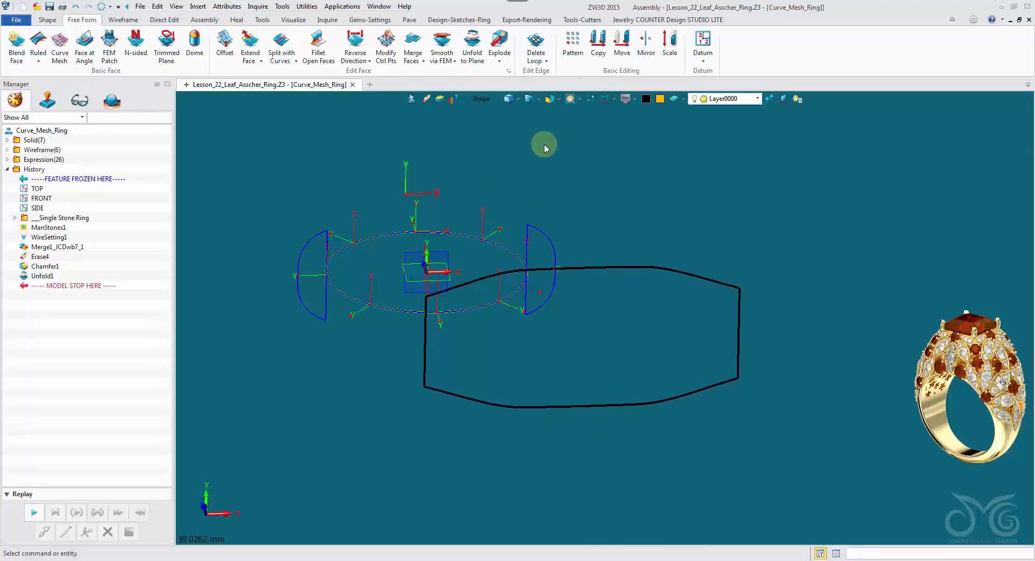
- Insert a new sketch on the TOP plane with the default orientation
right_click(548, 147)
left_click(586, 209)
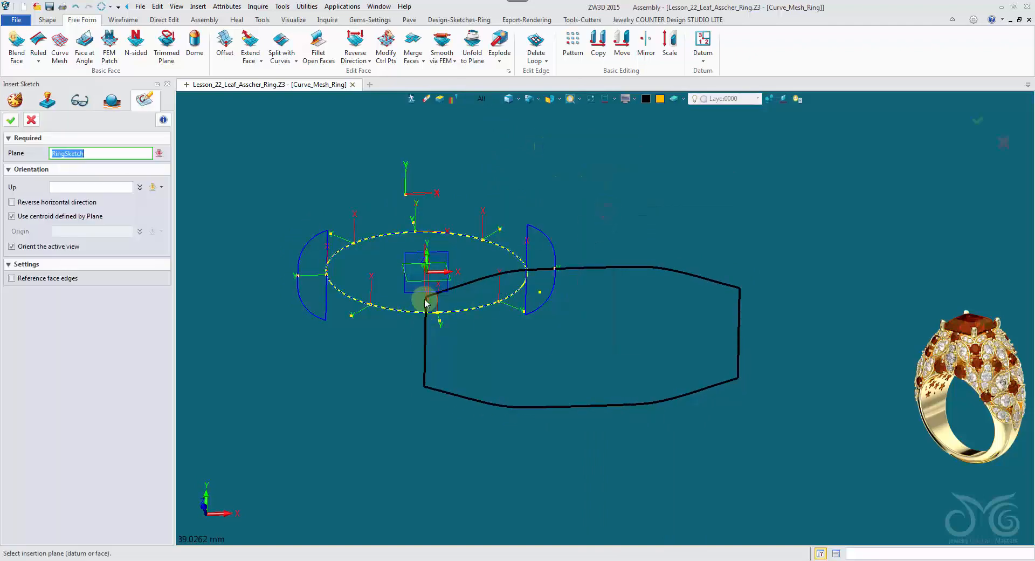
left_click(423, 291)
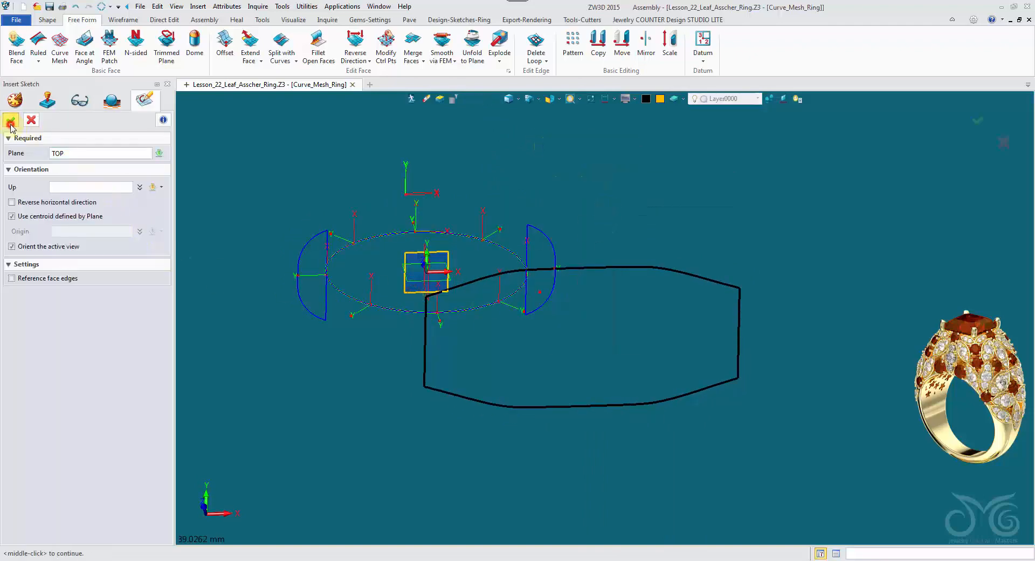
middle_click(263, 198)
- Reference the four boundary curves of the unfolded outline into the sketch as construction geometry
right_click(772, 242)
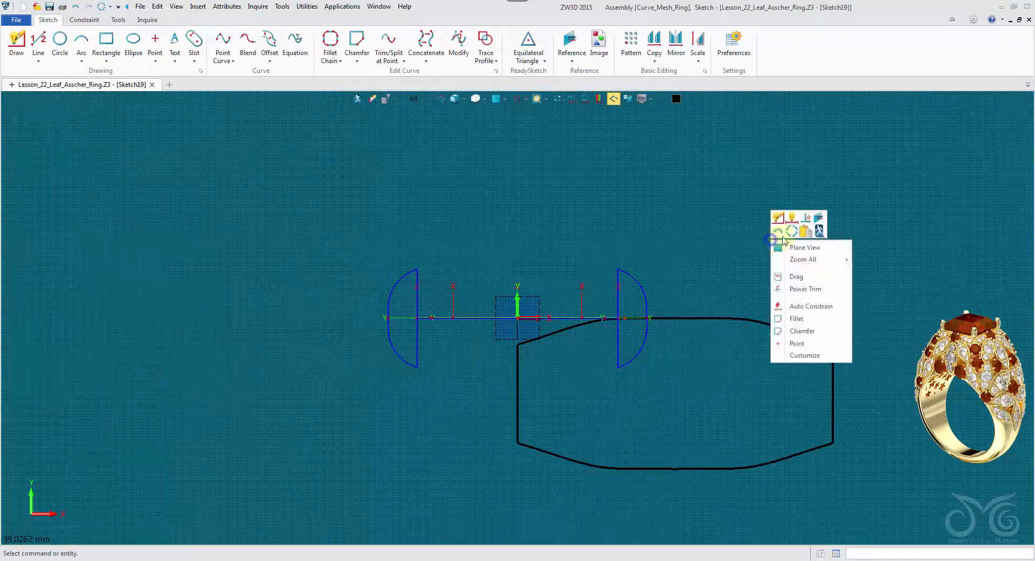
left_click(818, 220)
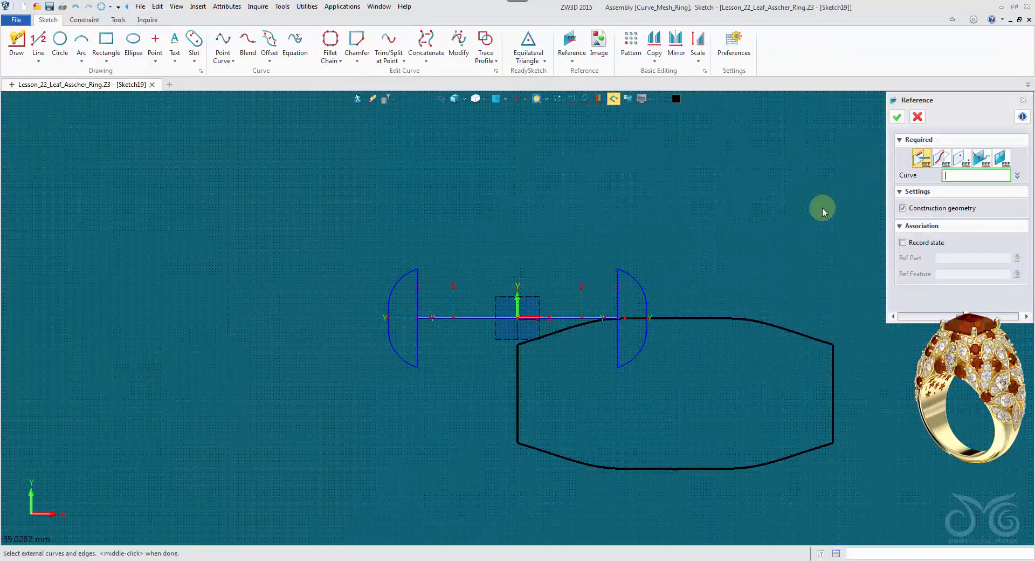
right_click_drag(820, 208, 605, 157)
left_click(513, 264)
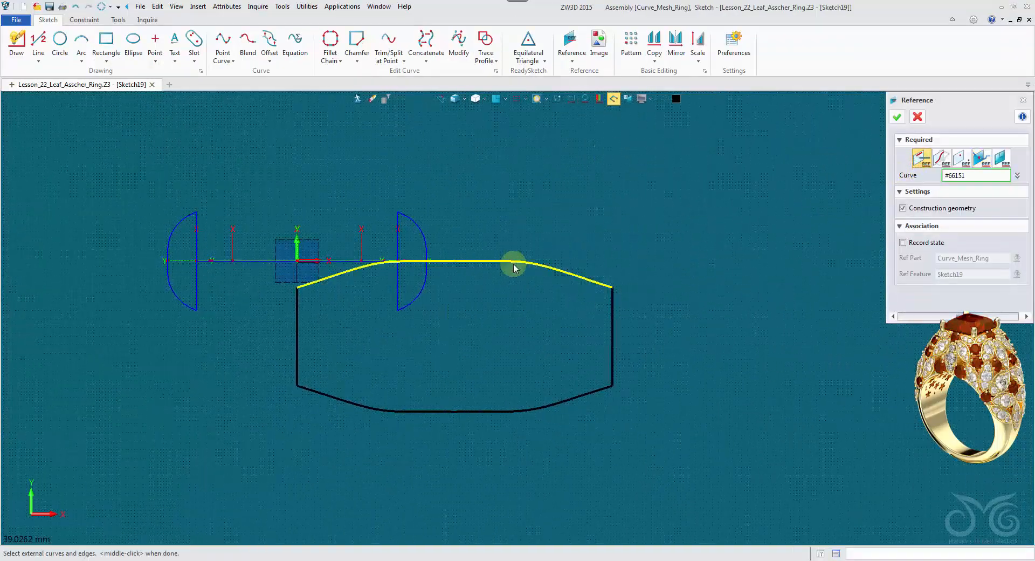
left_click(612, 308)
left_click(590, 392)
left_click(297, 329)
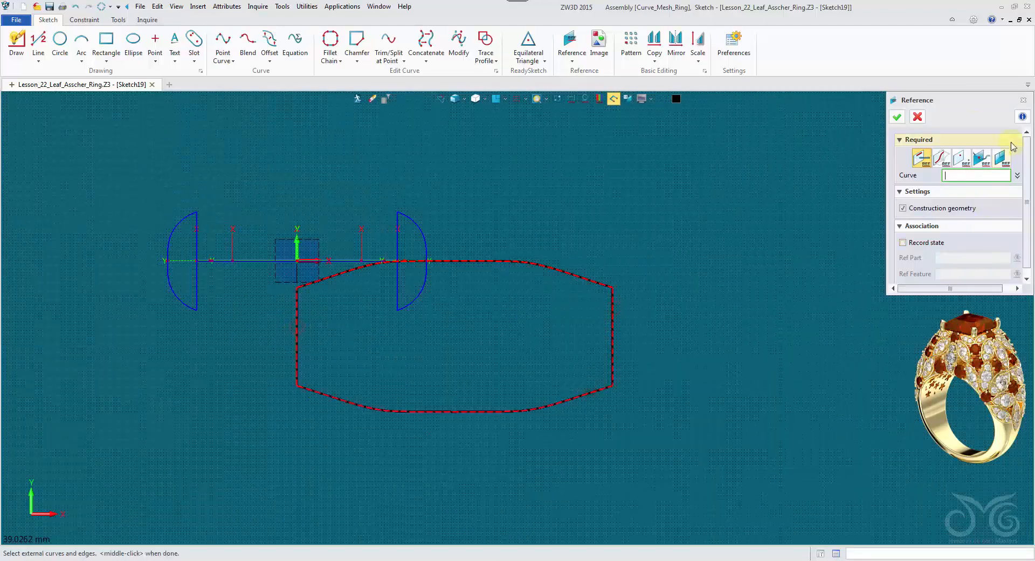
left_click(919, 118)
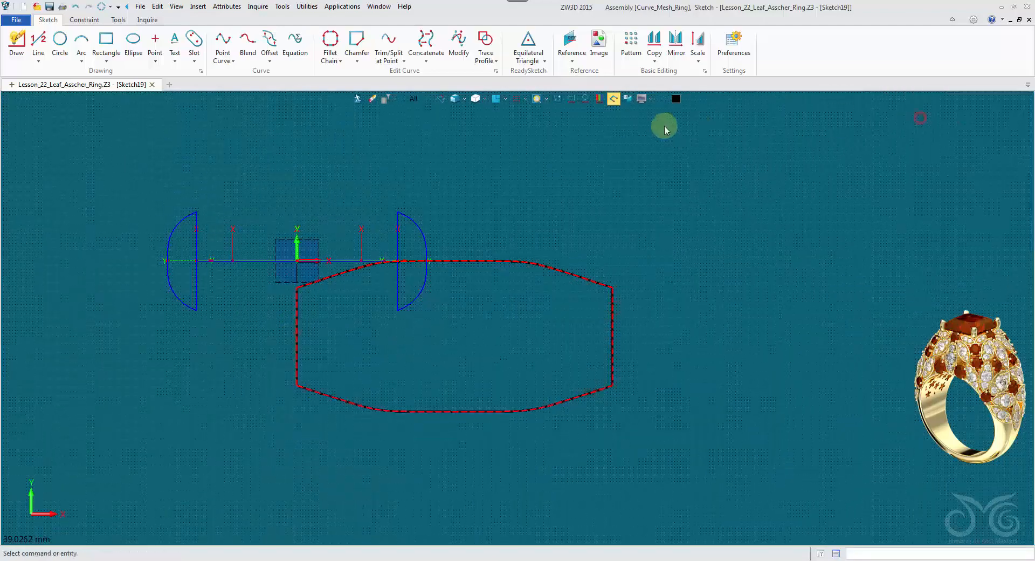
- Hide the geometry outside the active sketch so only the referenced outline is shown
left_click(557, 100)
middle_click_drag(555, 185, 535, 182)
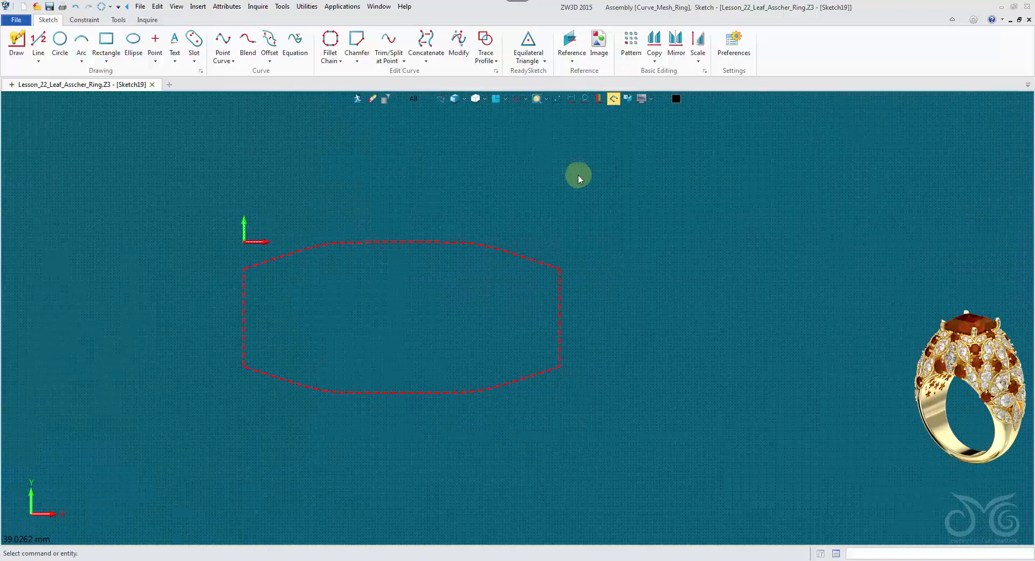
- Offset the four boundary curves of the unfolded outline inward with a distance of -1.5 mm
left_click(264, 45)
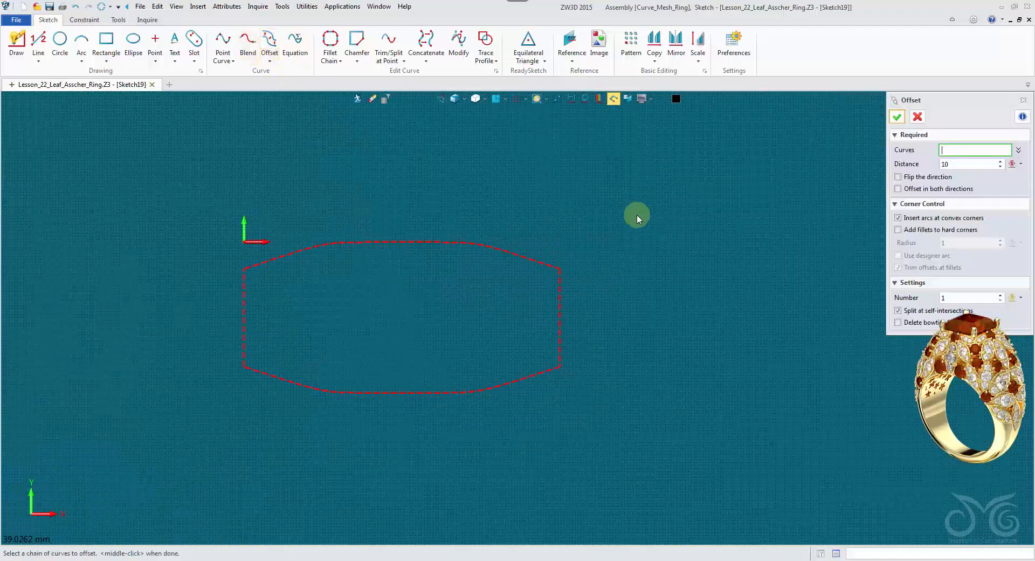
left_click(965, 165)
left_click(949, 149)
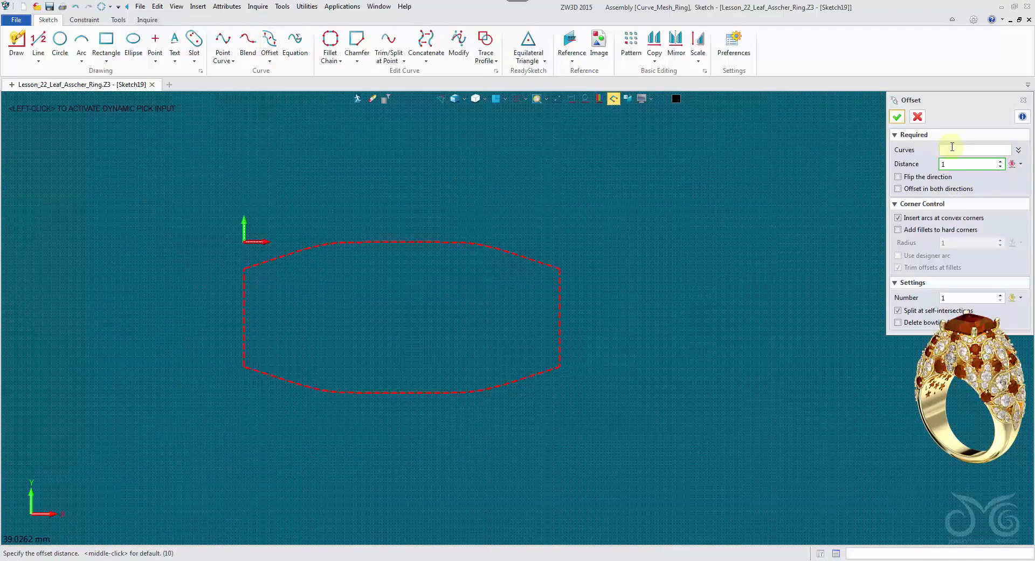
left_click(531, 257)
left_click(558, 292)
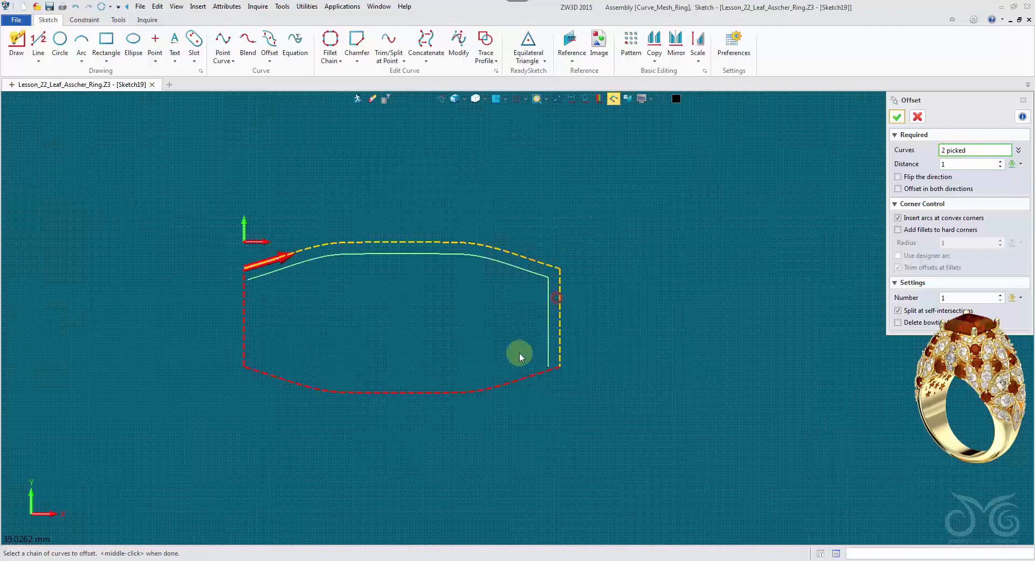
left_click(516, 378)
left_click(246, 314)
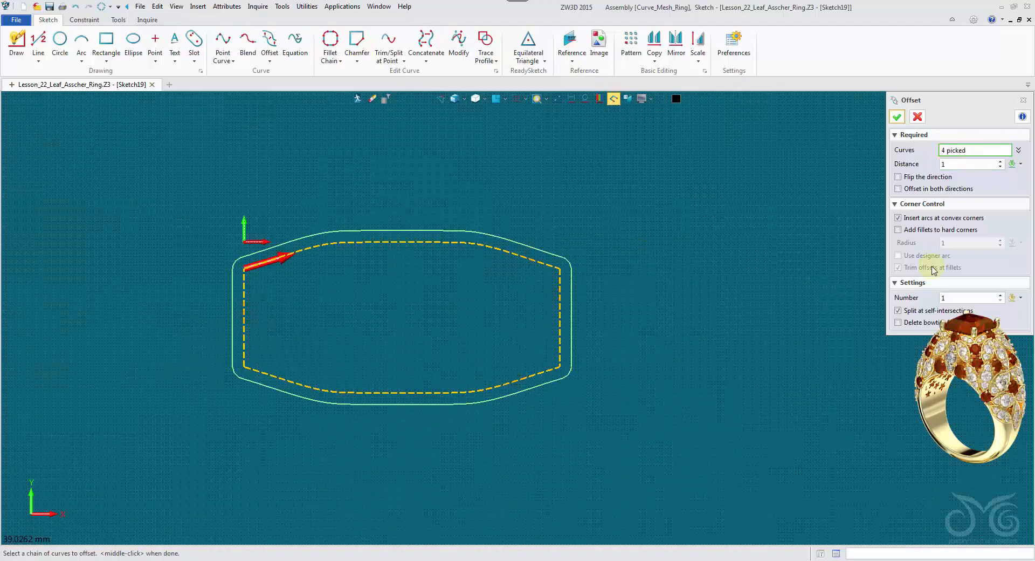
left_click(944, 165)
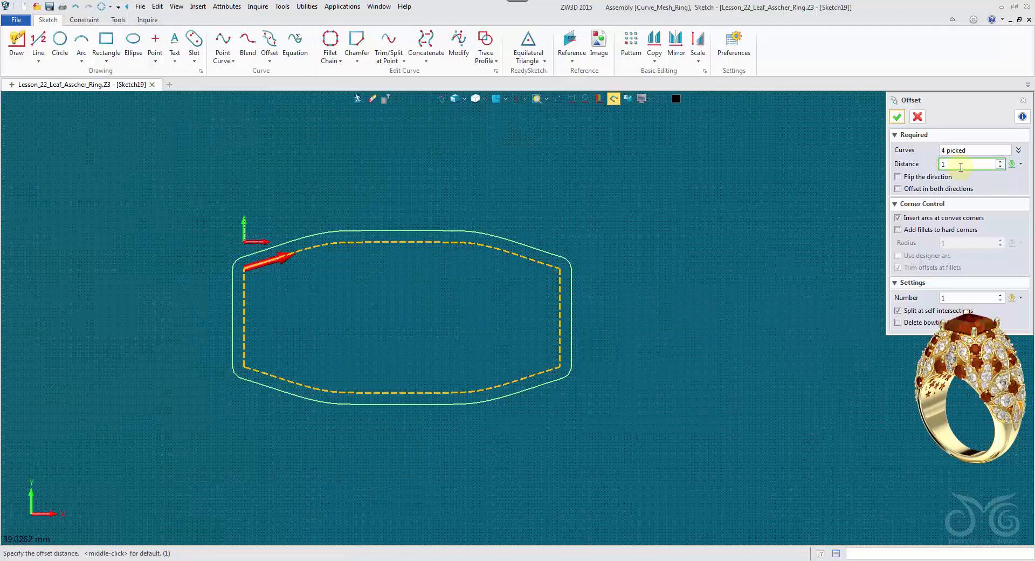
key("Return")
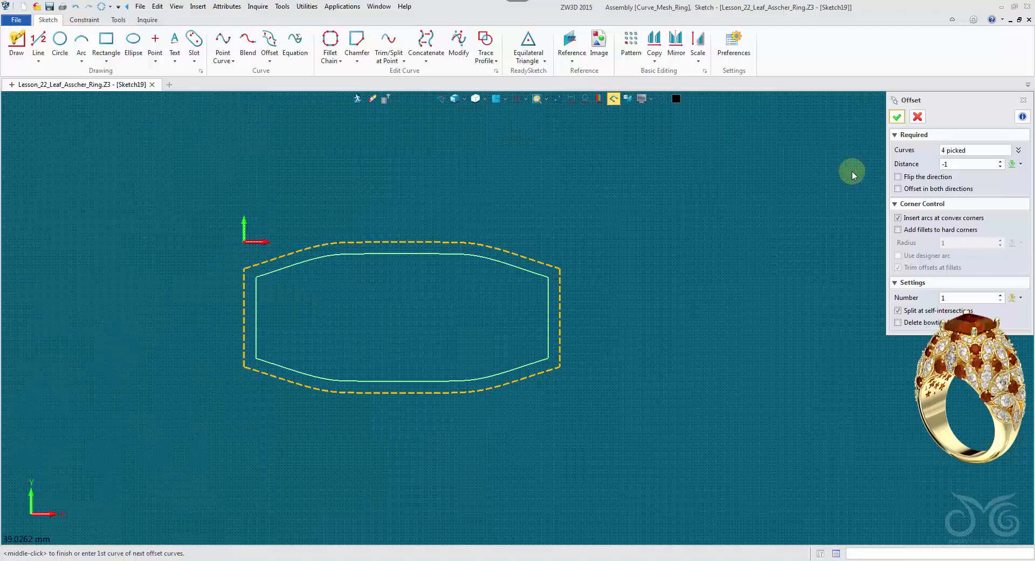
left_click(966, 165)
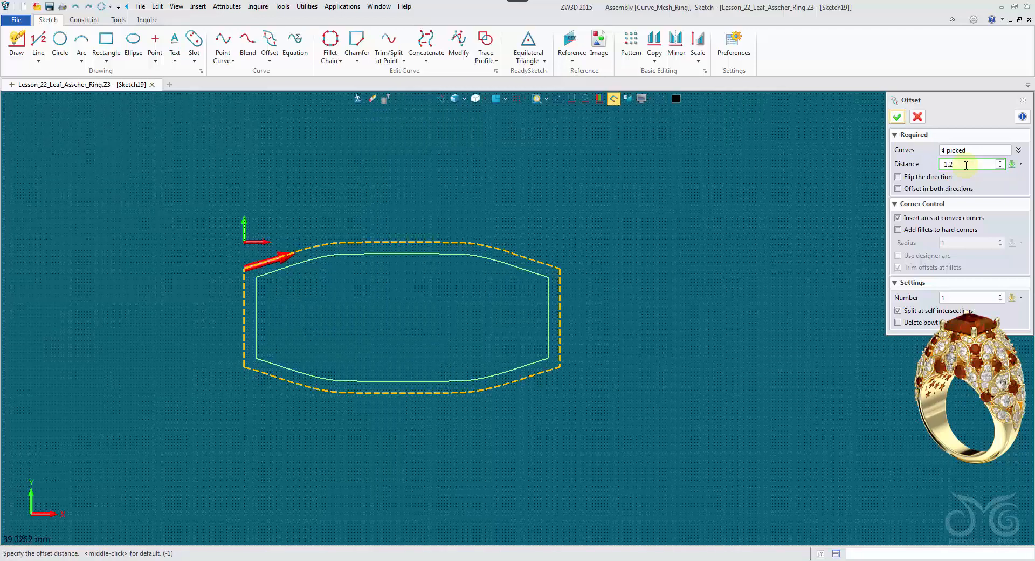
type(".5")
key("Return")
scroll(302, 275, "up", 3)
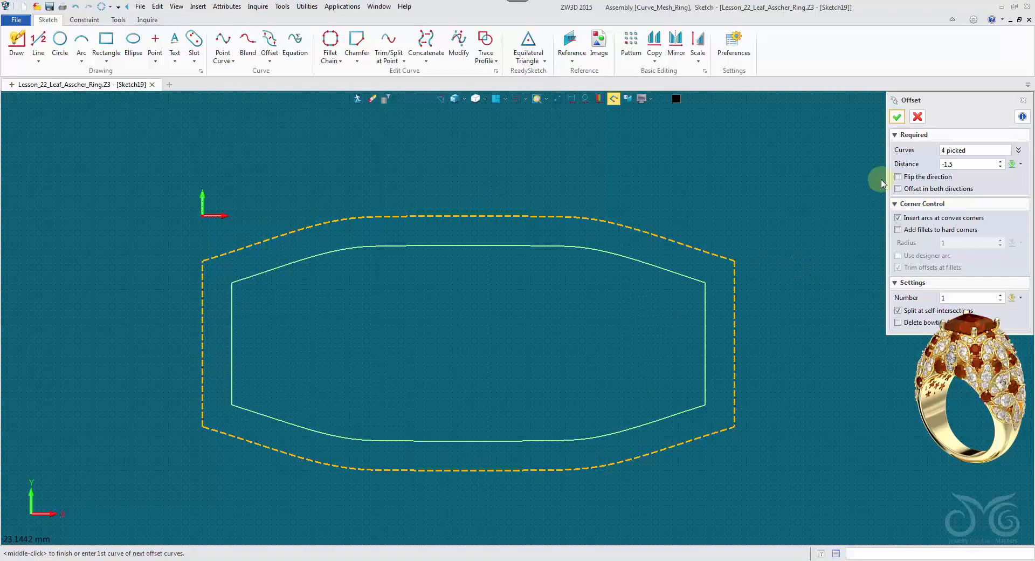
left_click(897, 117)
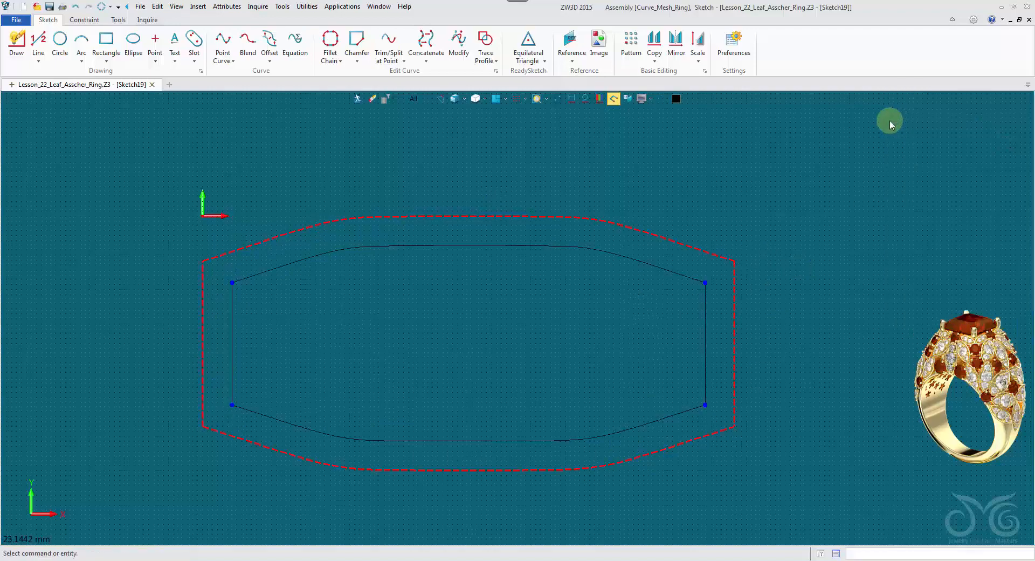
- Place a centre-defined ellipse inside the offset outline at 12.75,-6.25, about 1.5 mm wide and 2.5 mm high
scroll(458, 329, "up", 4)
mouse_move(459, 331)
middle_mouse_down()
mouse_move(478, 266)
mouse_move(426, 295)
middle_mouse_up()
scroll(477, 268, "down", 2)
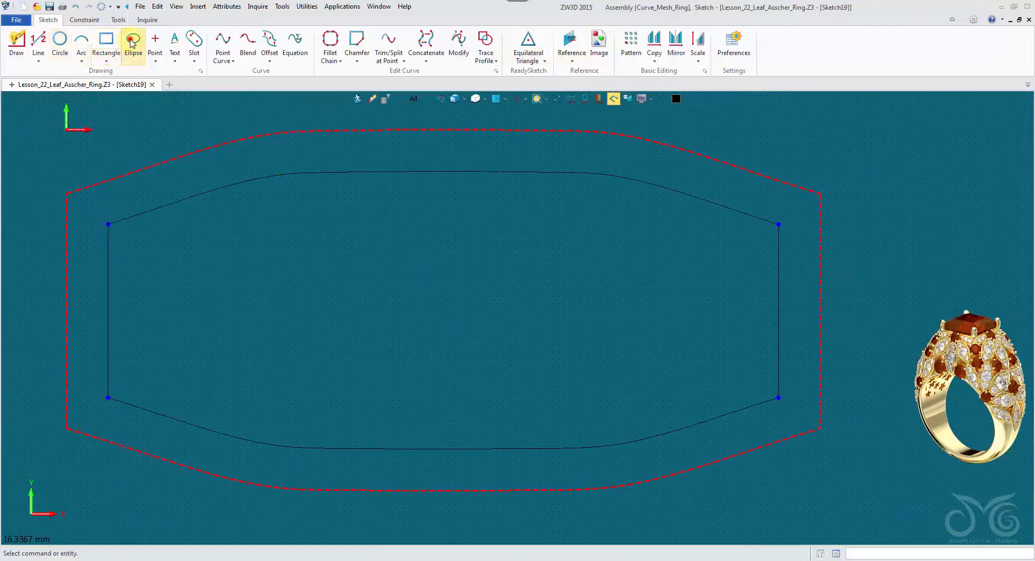
left_click(133, 44)
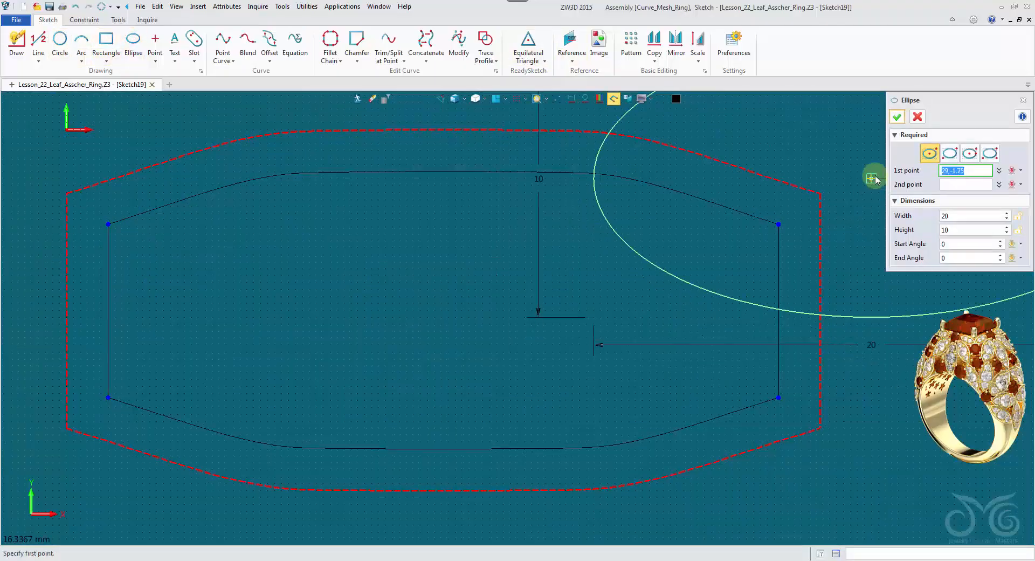
left_click(420, 303)
left_click(441, 268)
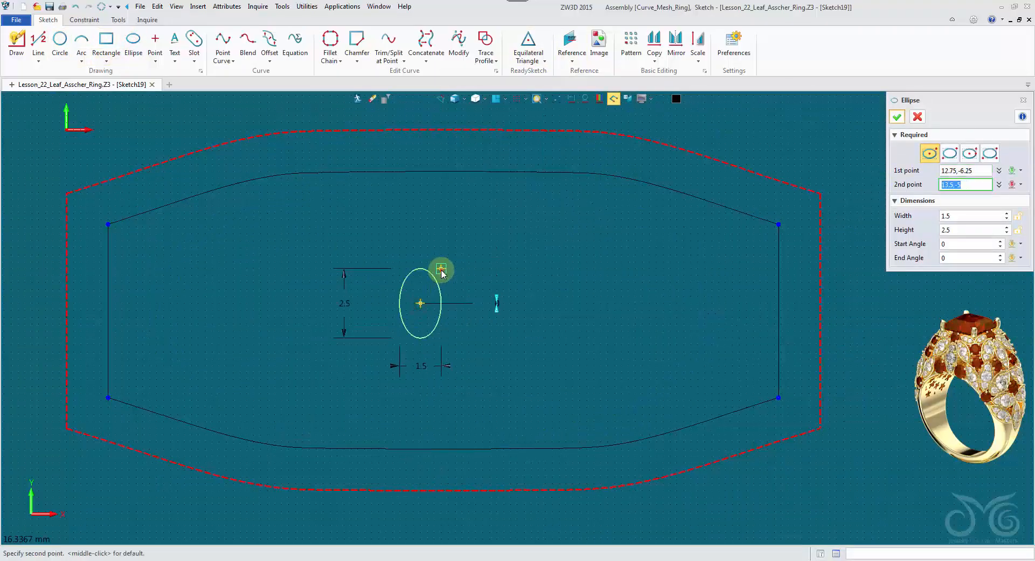
- Set the ellipse's width to 0.8 mm and height to 1.5 mm, and create it
left_click(971, 216)
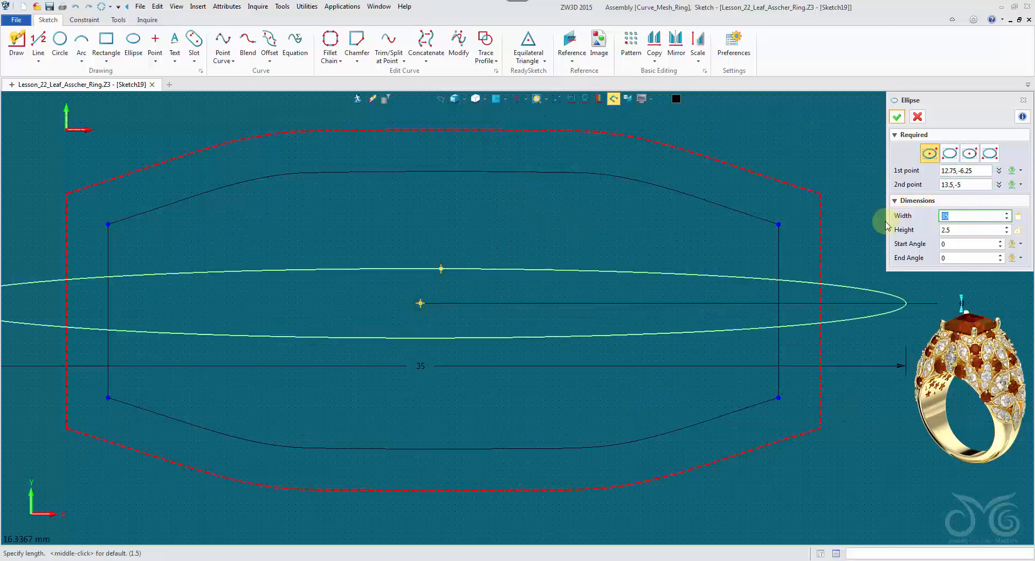
type("1")
left_click(968, 230)
type("1")
left_click(977, 231)
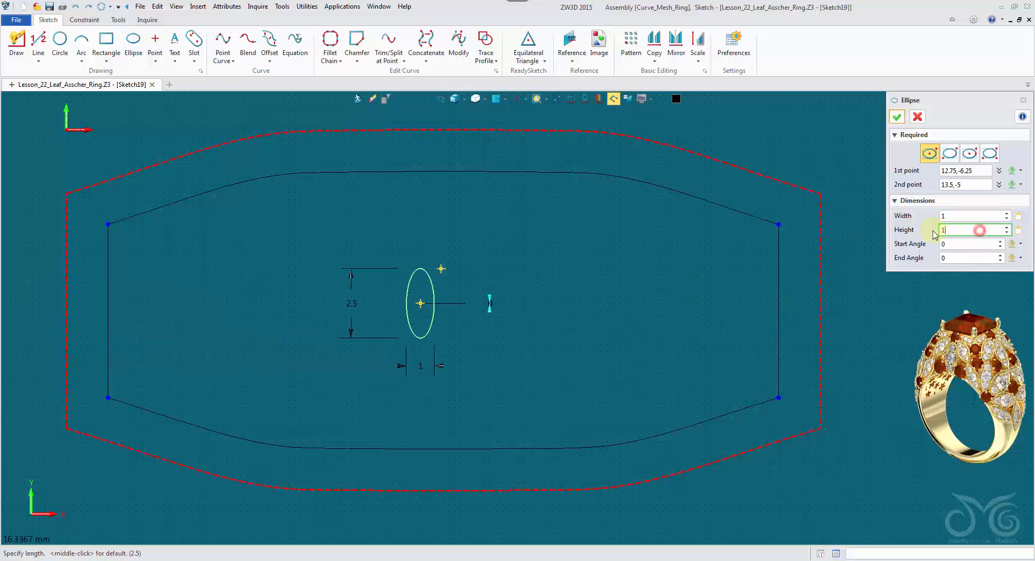
key("Return")
left_click(974, 229)
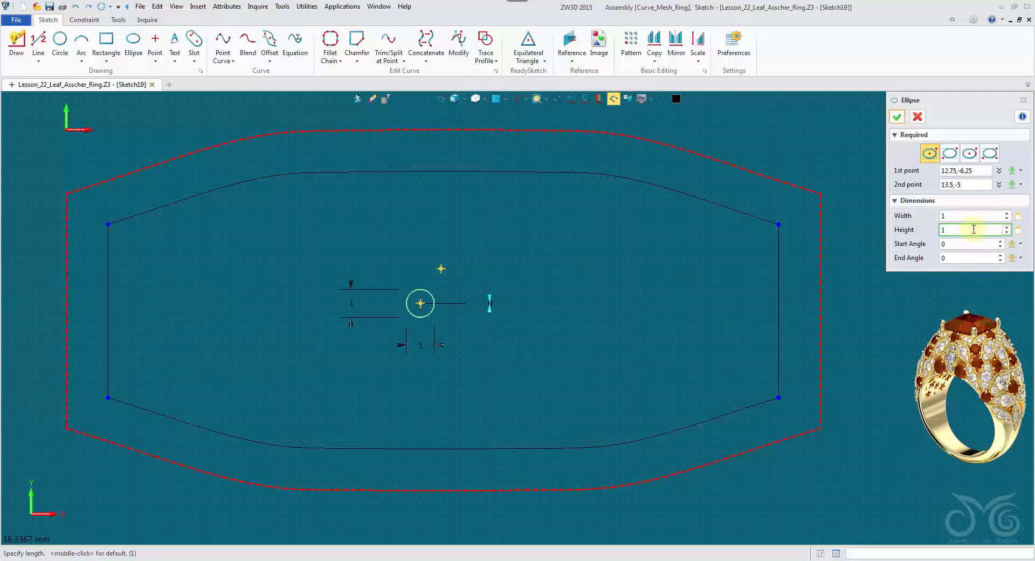
type(".5")
key("Return")
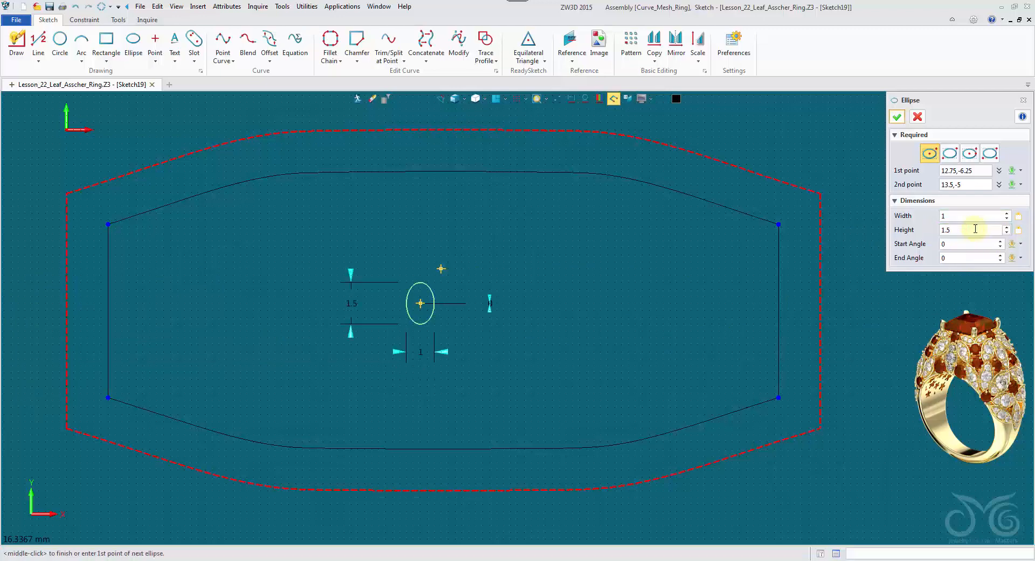
left_click_drag(966, 220, 937, 219)
type("0.")
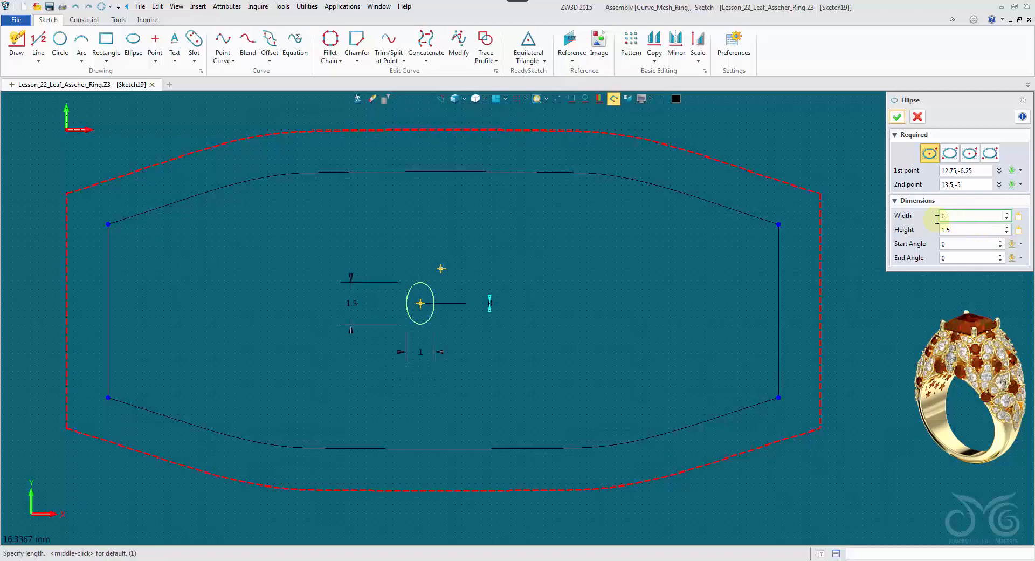
type("8")
key("Return")
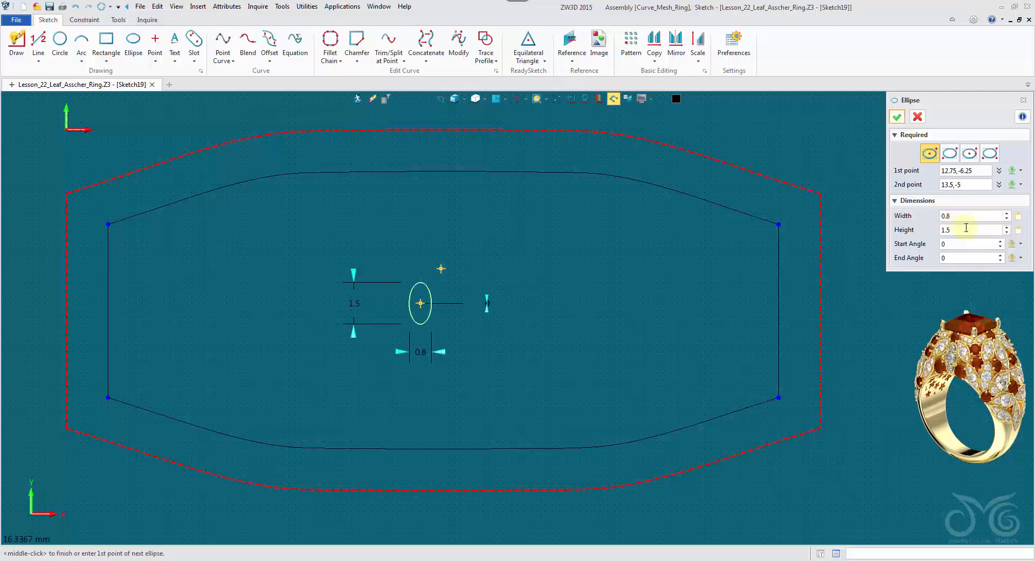
left_click(897, 117)
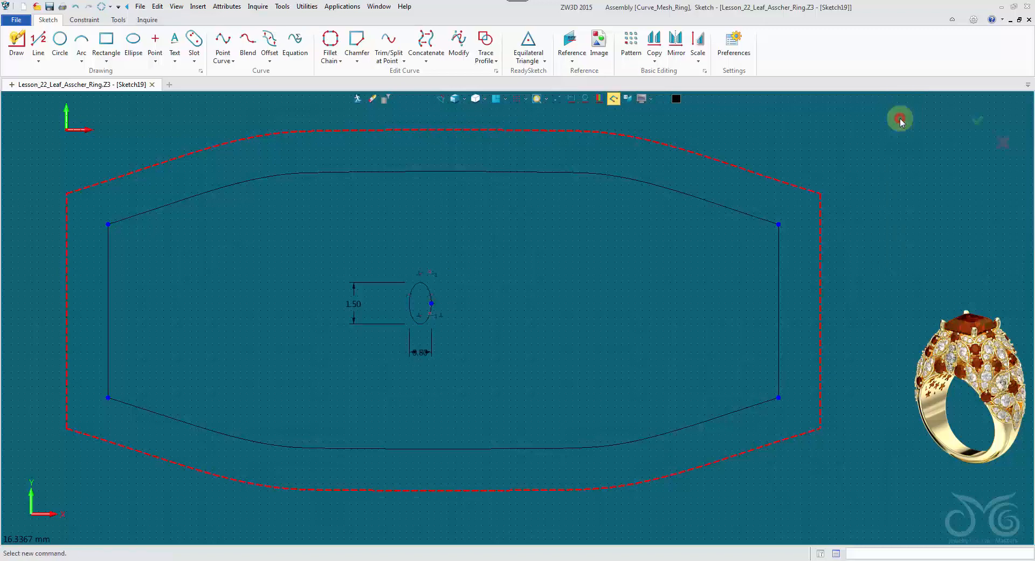
- Create a circular pattern of the ellipse around its lowest point with 6 instances at a 60-degree pitch
left_click(632, 50)
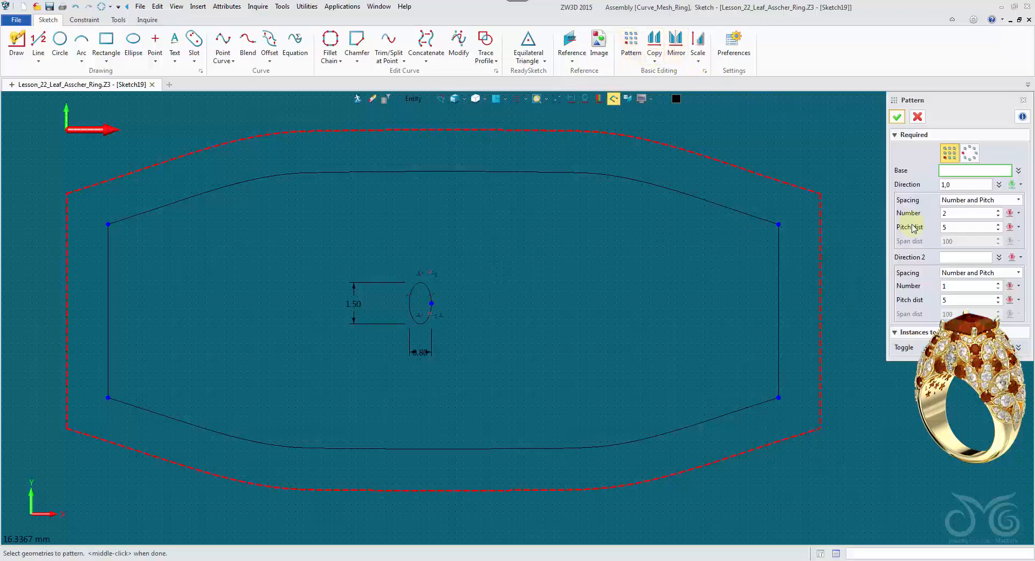
left_click(973, 154)
scroll(581, 348, "up", 3)
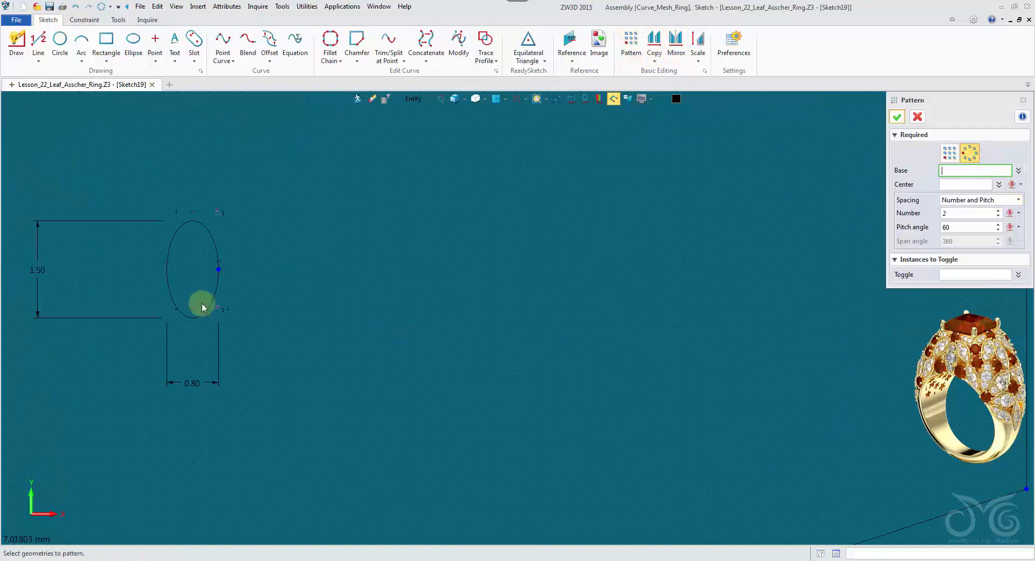
left_click(215, 293)
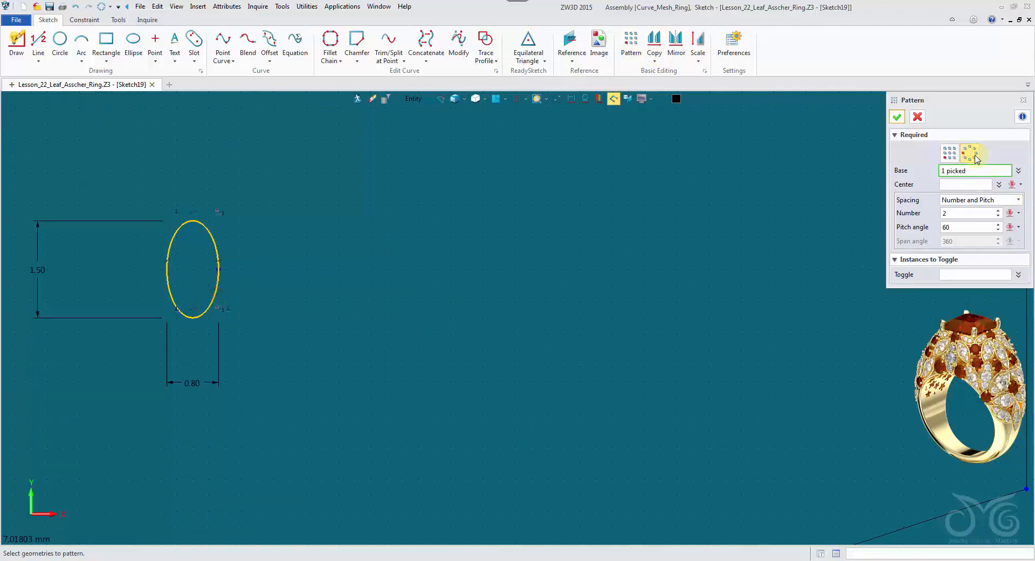
left_click(971, 183)
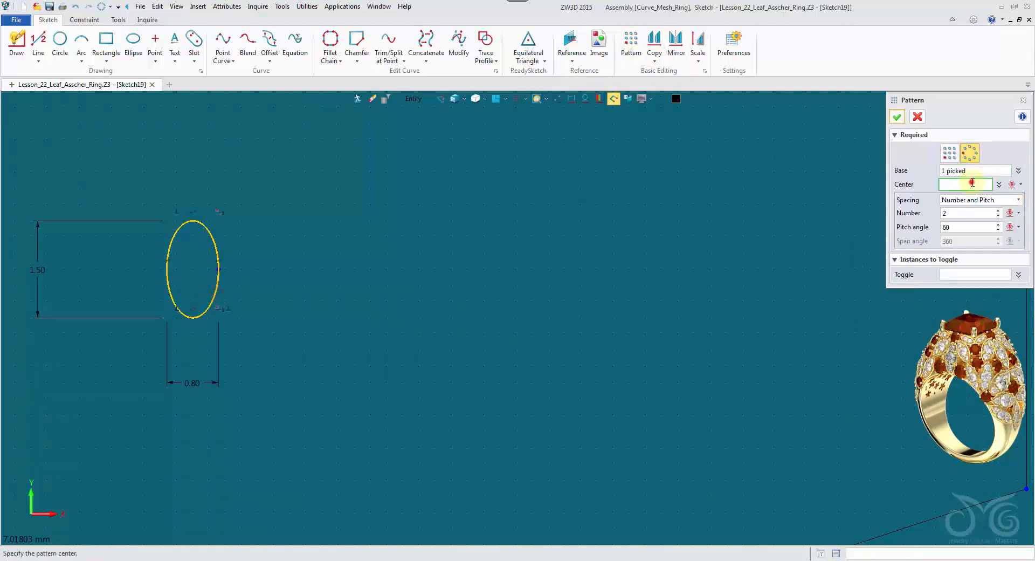
left_click(192, 317)
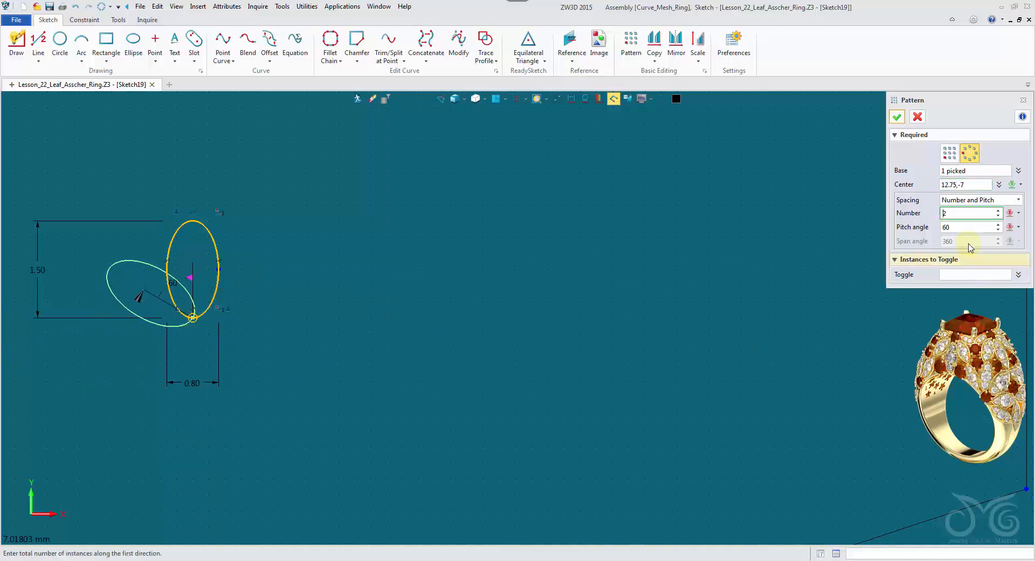
scroll(961, 211, "up", 4)
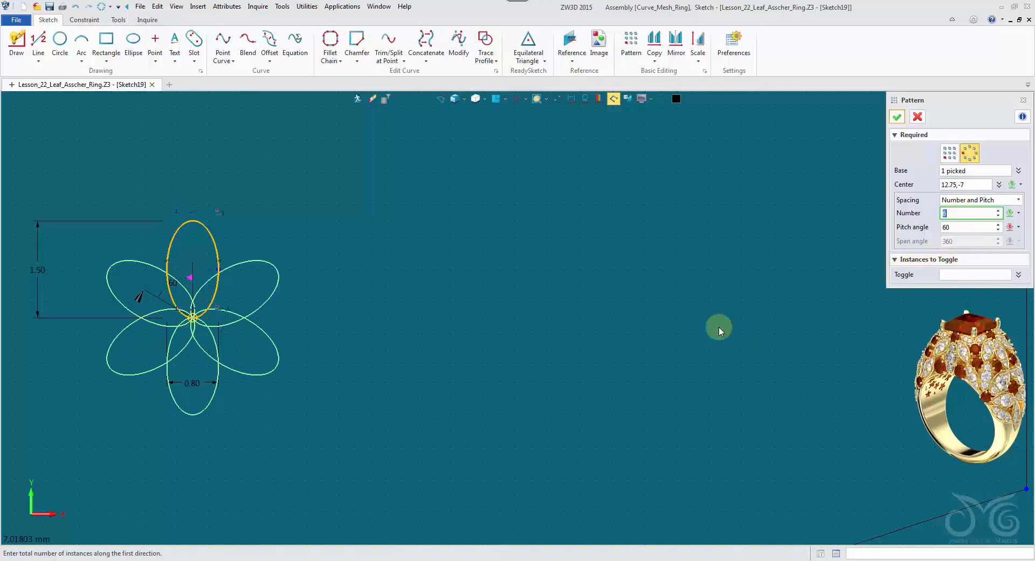
middle_click_drag(487, 329, 615, 314)
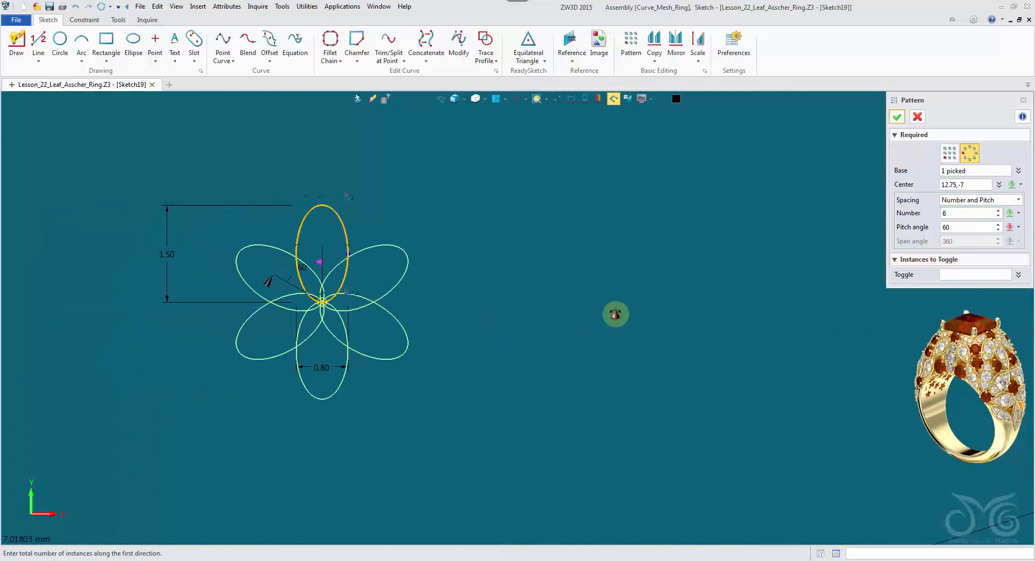
left_click(903, 117)
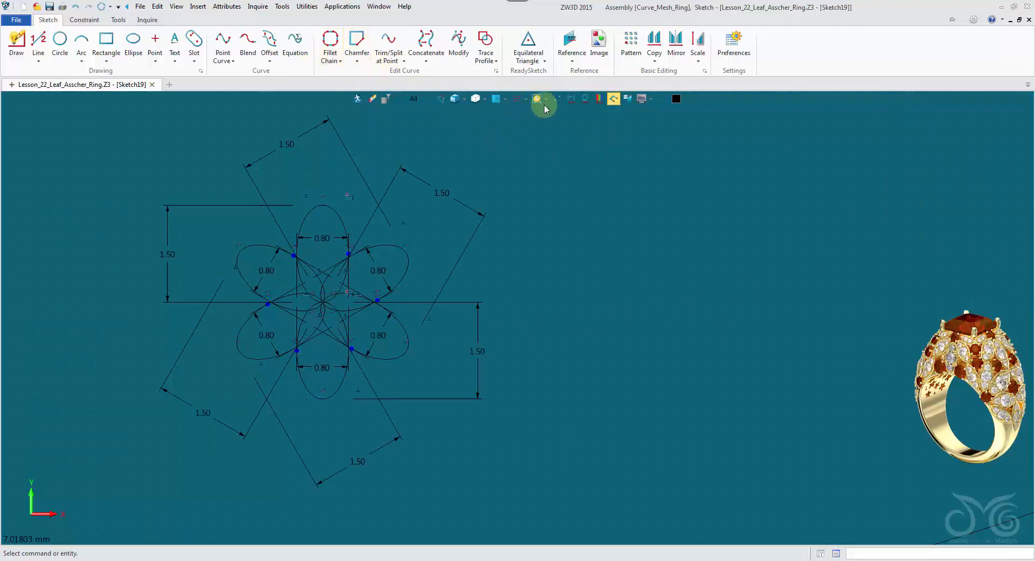
- Hide the sketch dimensions and constraints, and trim away the overlapping inner ellipse segments with Power Trim, leaving a six-petal flower outline
left_click(569, 100)
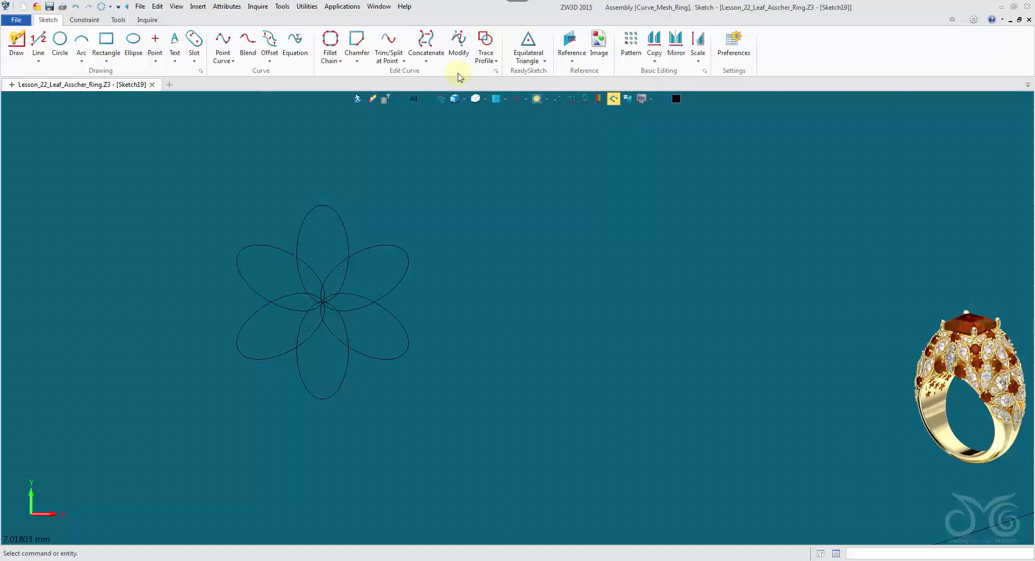
left_click(404, 60)
left_click(404, 76)
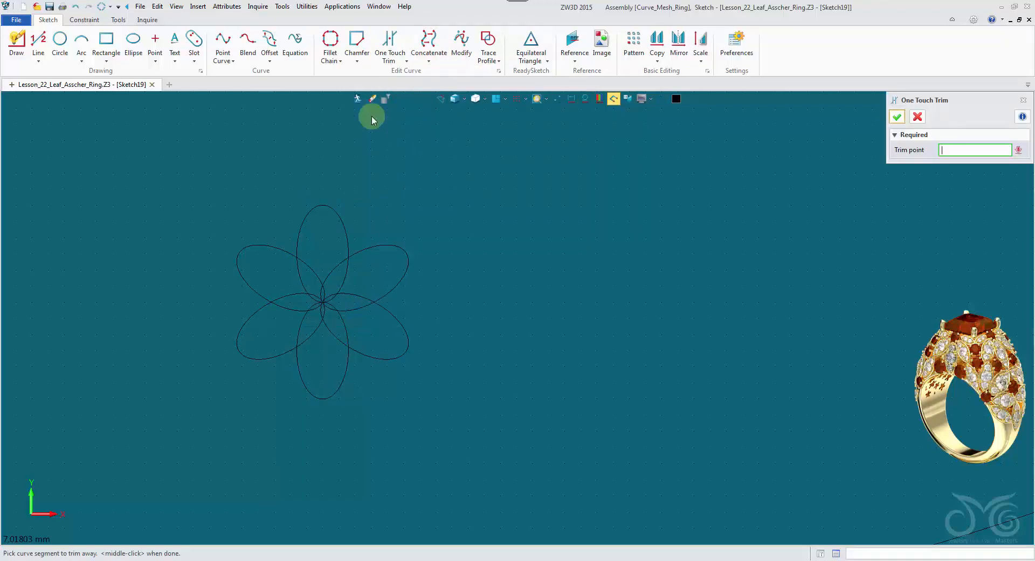
left_click(406, 61)
left_click(404, 73)
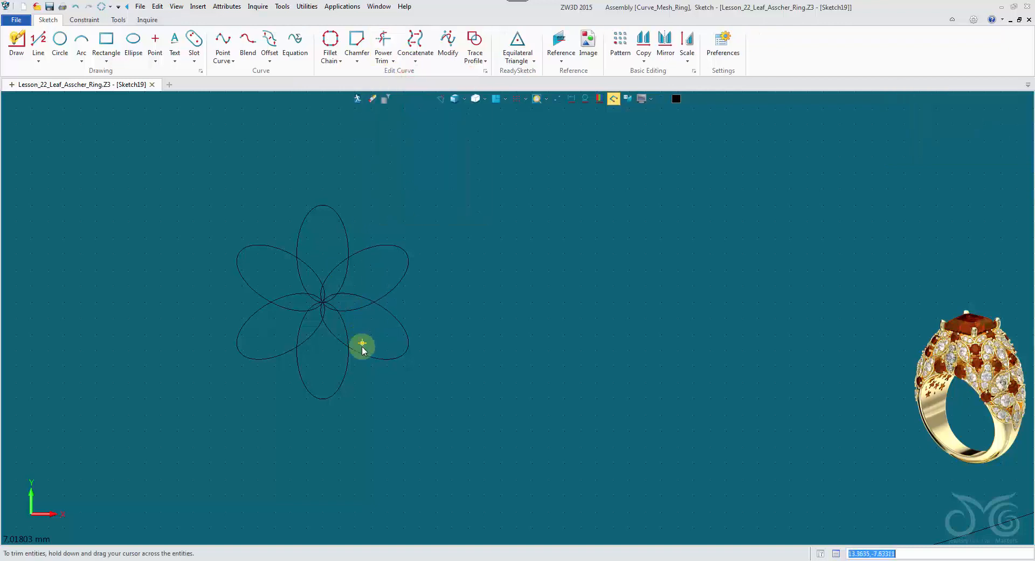
mouse_move(360, 330)
left_mouse_down()
mouse_move(333, 272)
mouse_move(294, 281)
mouse_move(303, 329)
mouse_move(345, 322)
left_mouse_up()
key("Delete")
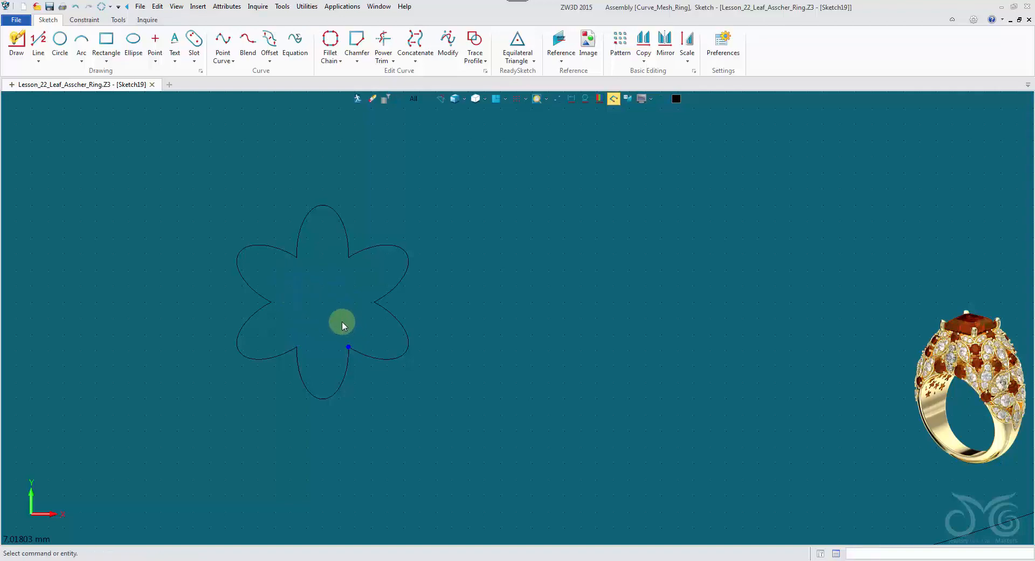
scroll(344, 320, "down", 3)
scroll(344, 320, "down", 2)
scroll(324, 342, "up", 3)
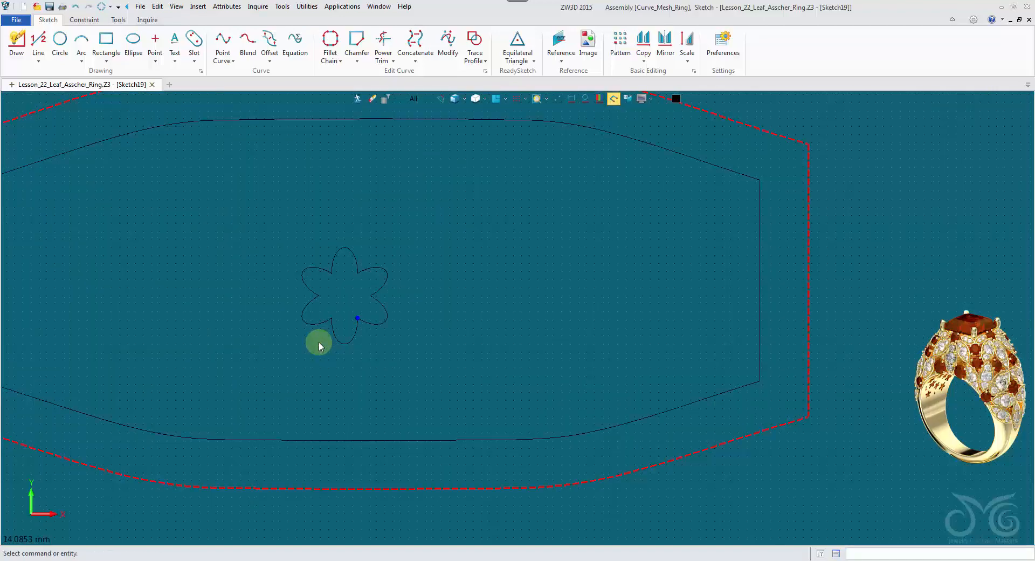
scroll(318, 345, "up", 1)
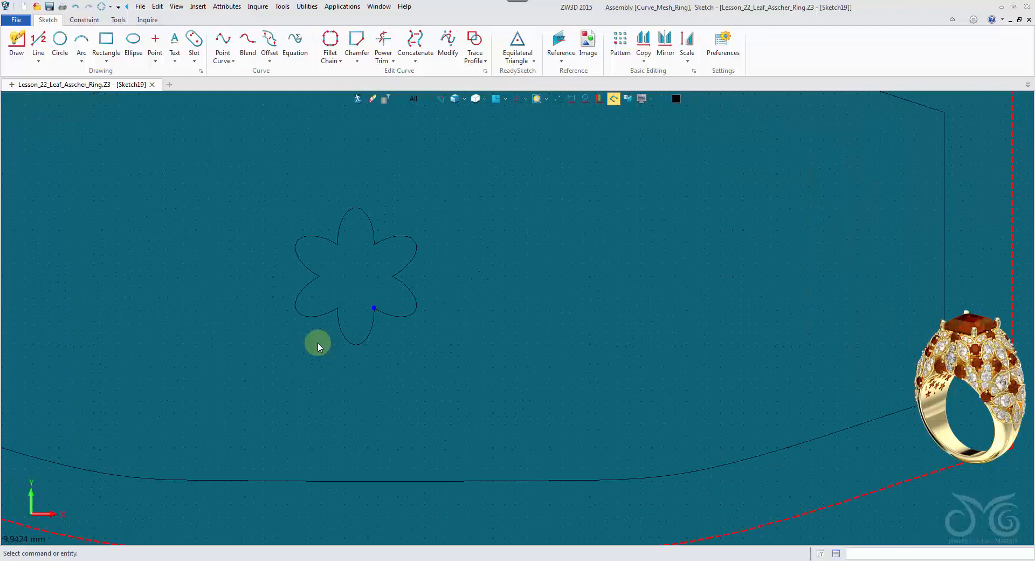
scroll(317, 345, "up", 1)
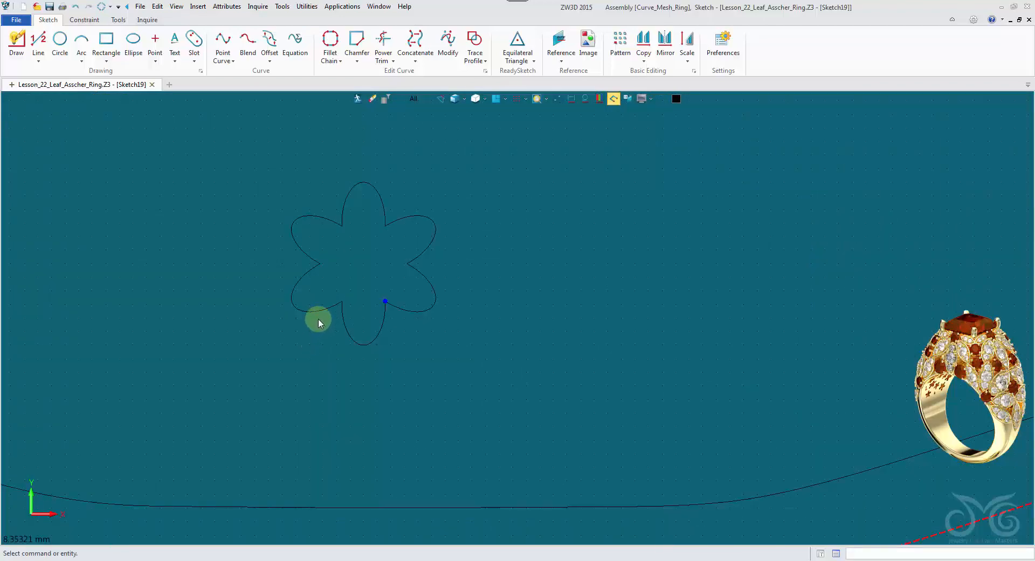
- Undo the trimming and the six-instance circular pattern, going back to the single dimensioned ellipse
left_click(75, 8)
left_click(76, 8)
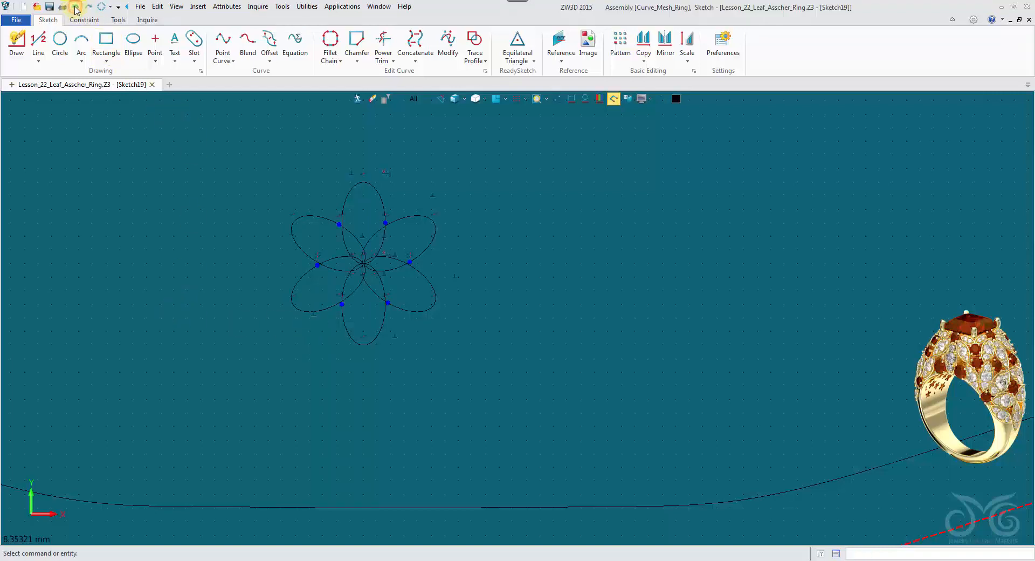
left_click(76, 8)
left_click(76, 8)
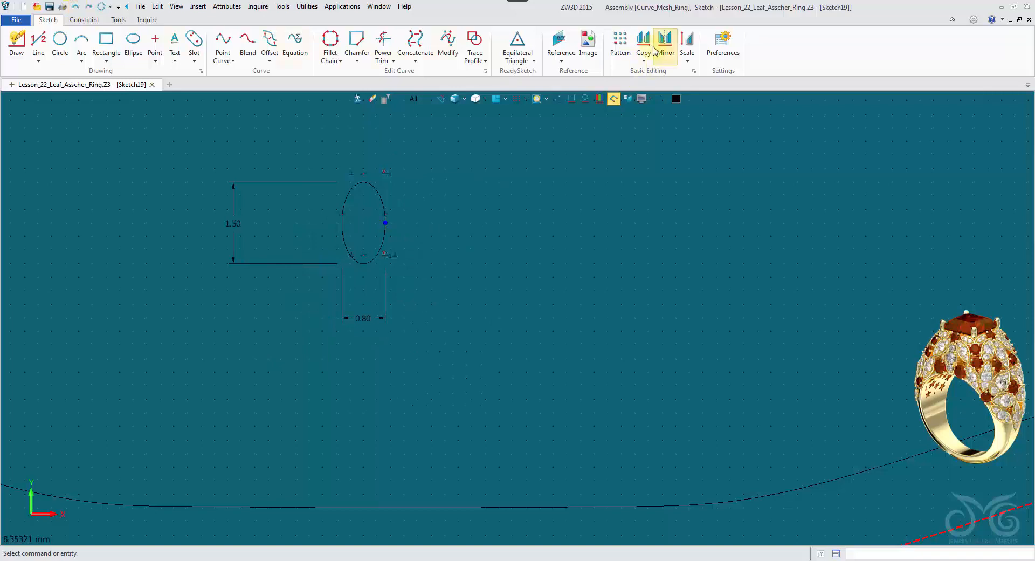
- Create a circular pattern of the ellipse around its lowest point at 12.75,-7 with 5 instances at a 72-degree pitch
left_click(621, 43)
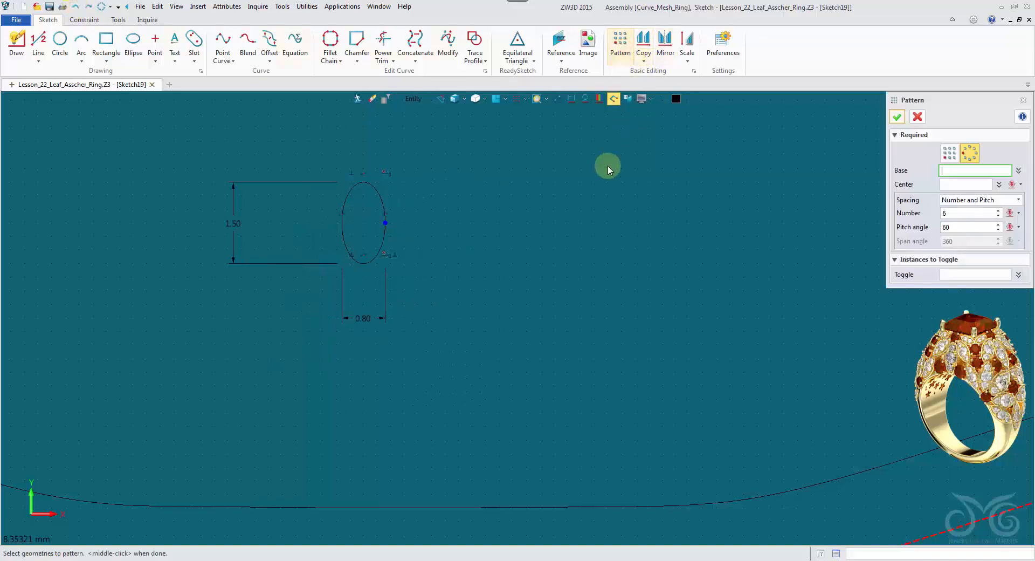
left_click(384, 229)
middle_click(426, 230)
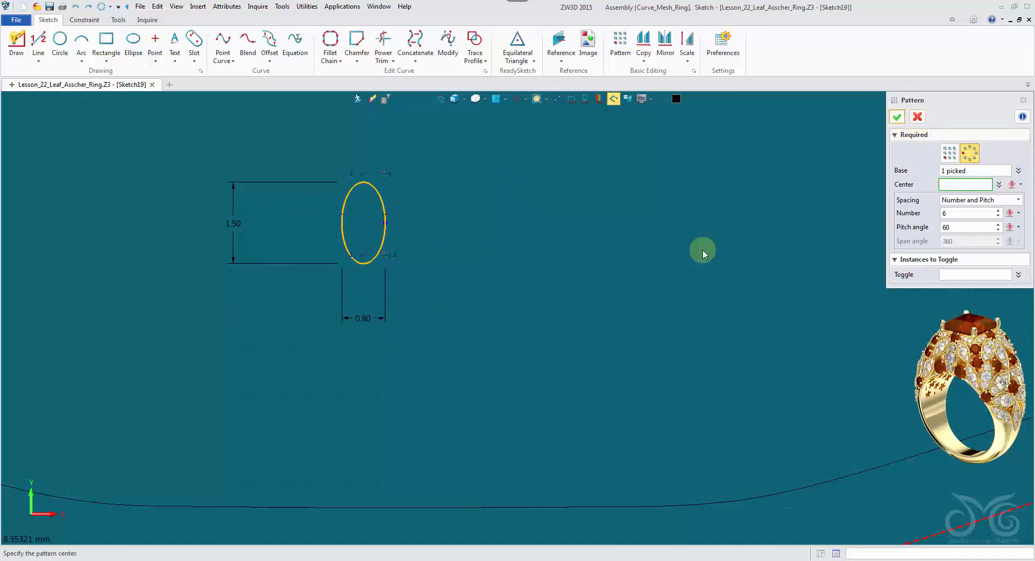
left_click(364, 263)
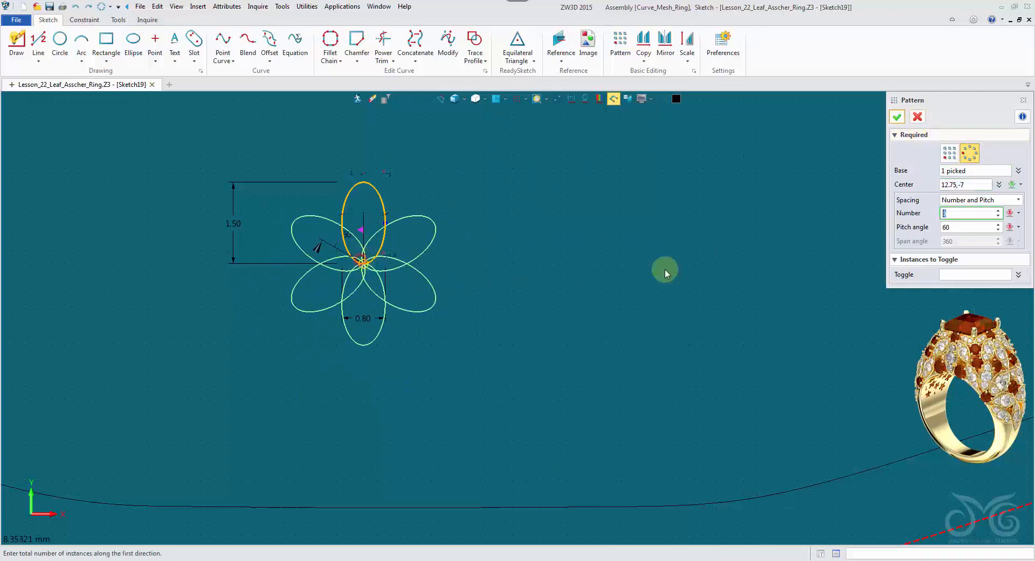
type("5")
left_click(958, 224)
scroll(958, 224, "down", 6)
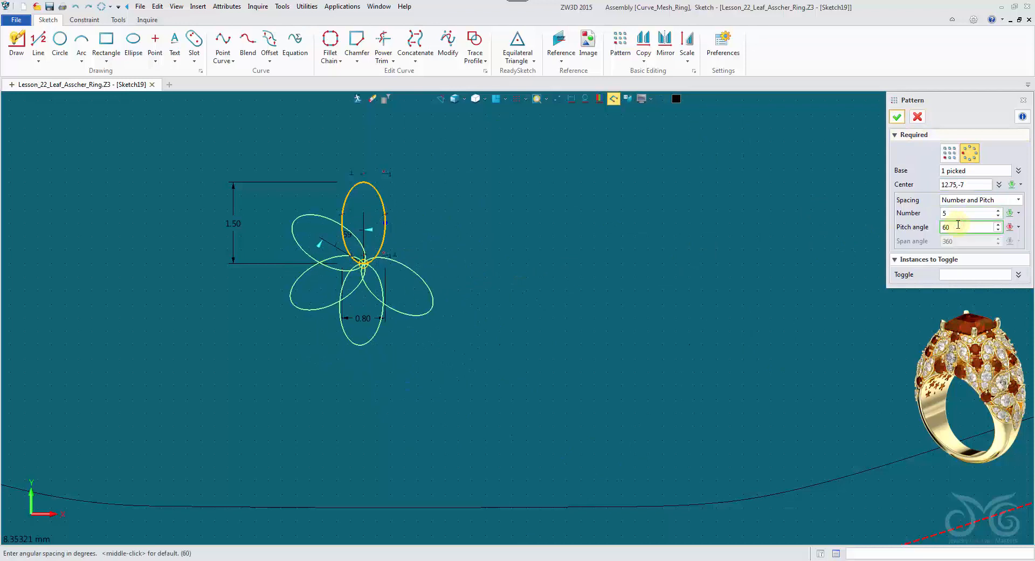
scroll(958, 224, "up", 4)
scroll(957, 224, "up", 14)
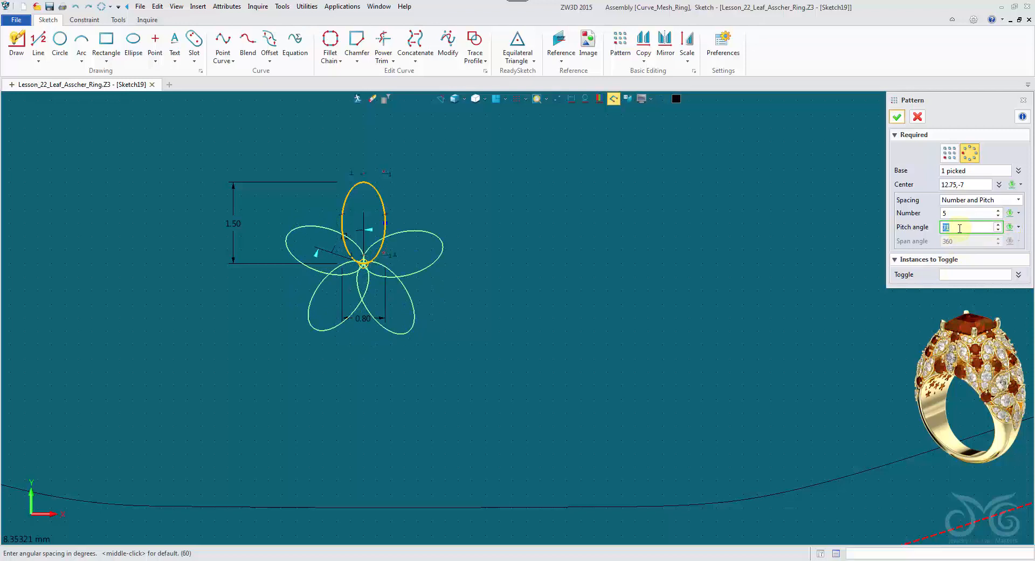
scroll(959, 226, "down", 1)
left_click(897, 116)
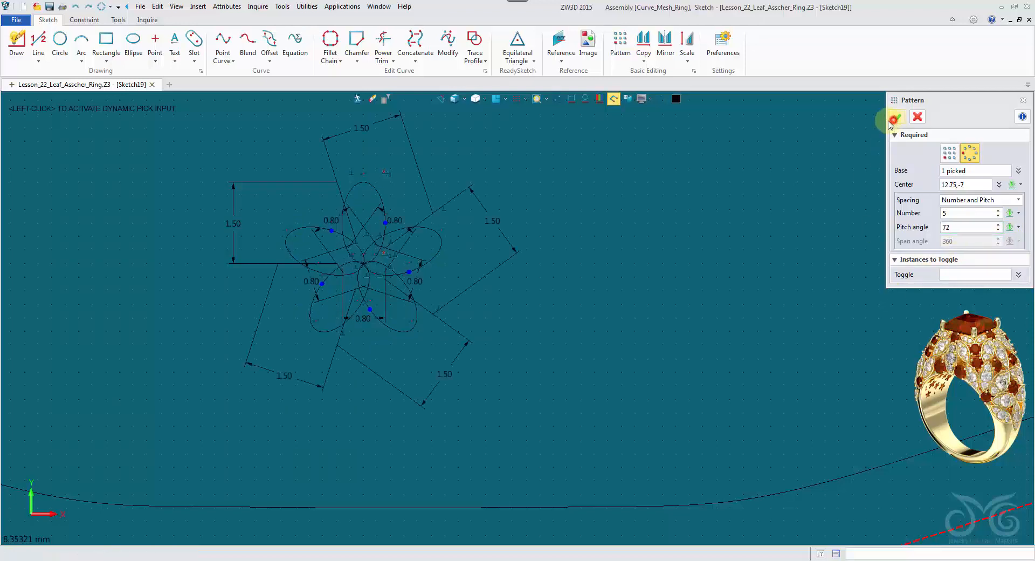
- Hide the sketch constraints, power-trim the overlapping inner ellipse segments, and delete the leftover star-shaped pieces at the flower's centre
left_click(572, 98)
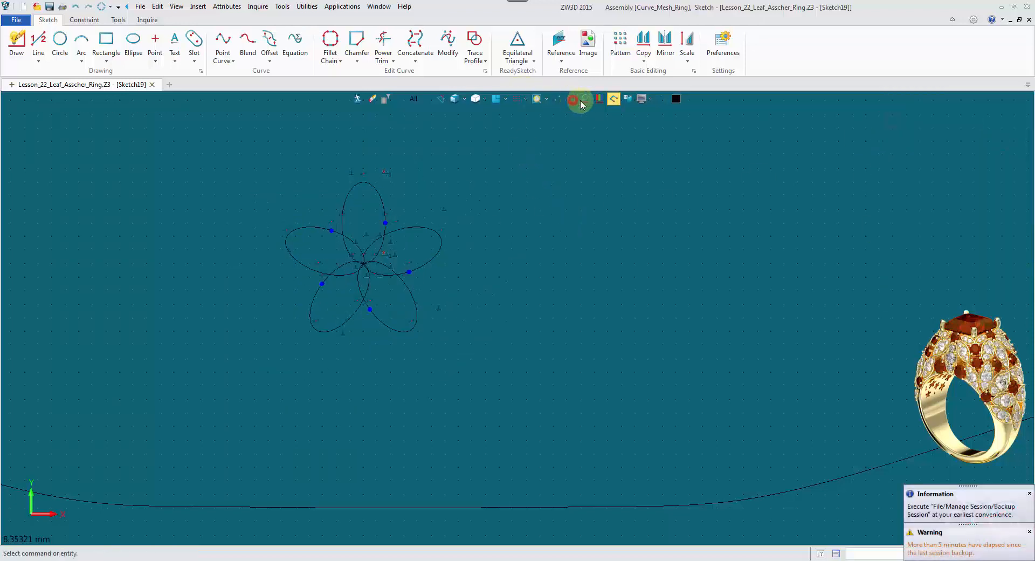
scroll(259, 237, "up", 2)
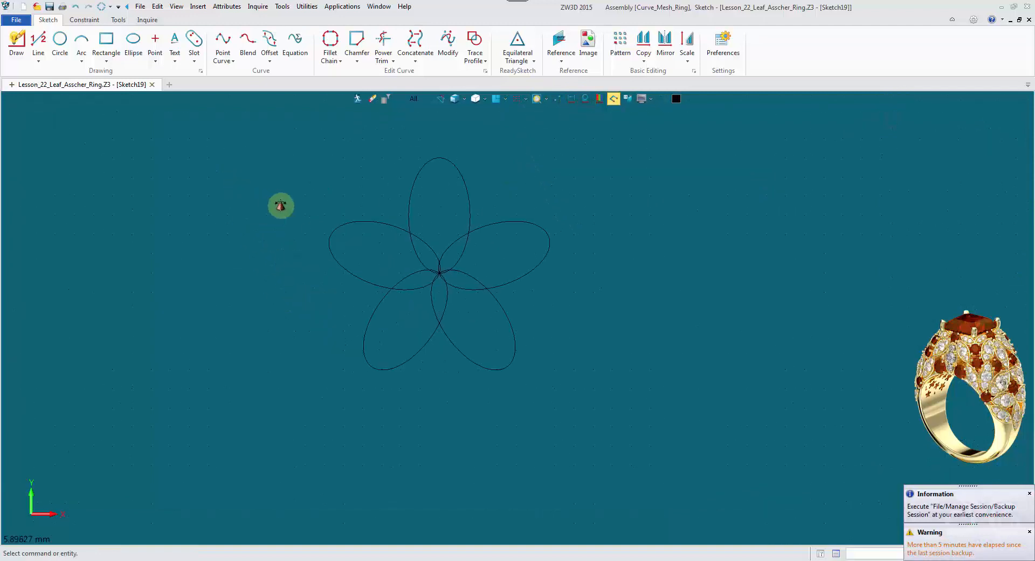
left_click(382, 42)
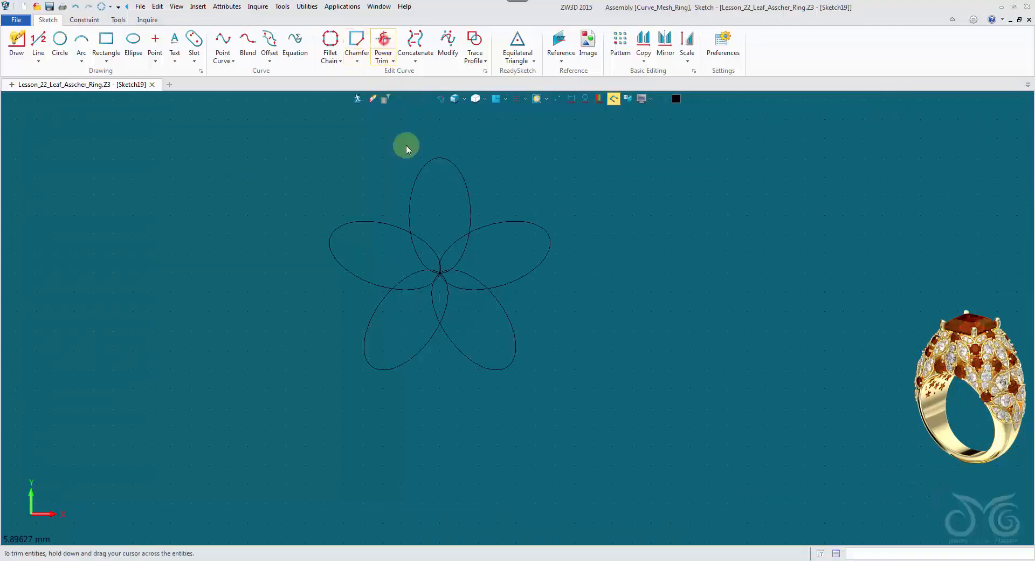
mouse_move(468, 306)
left_mouse_down()
mouse_move(456, 248)
mouse_move(411, 296)
mouse_move(467, 302)
mouse_move(423, 249)
left_mouse_up()
left_click_drag(457, 289, 458, 289)
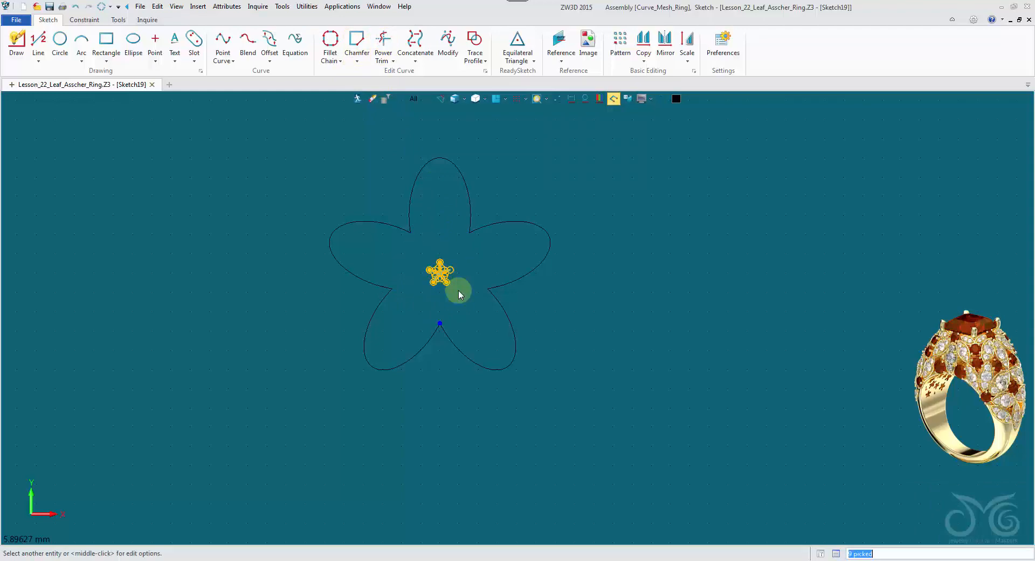
key("Delete")
- Check the flower's size against the offset outline by measuring distance from its left petal tip, without keeping the measurement
scroll(455, 287, "down", 5)
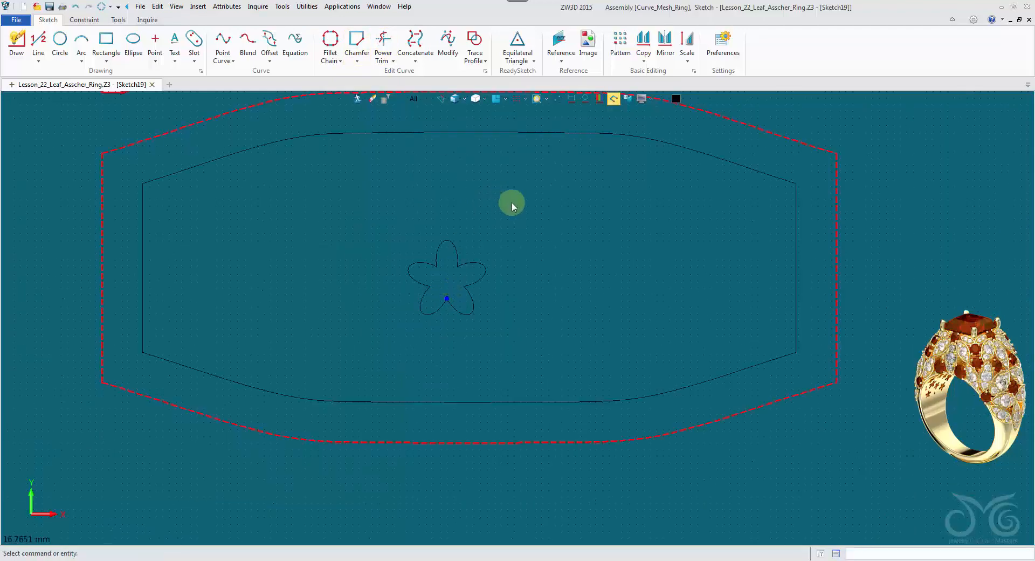
scroll(493, 251, "up", 3)
scroll(508, 248, "down", 3)
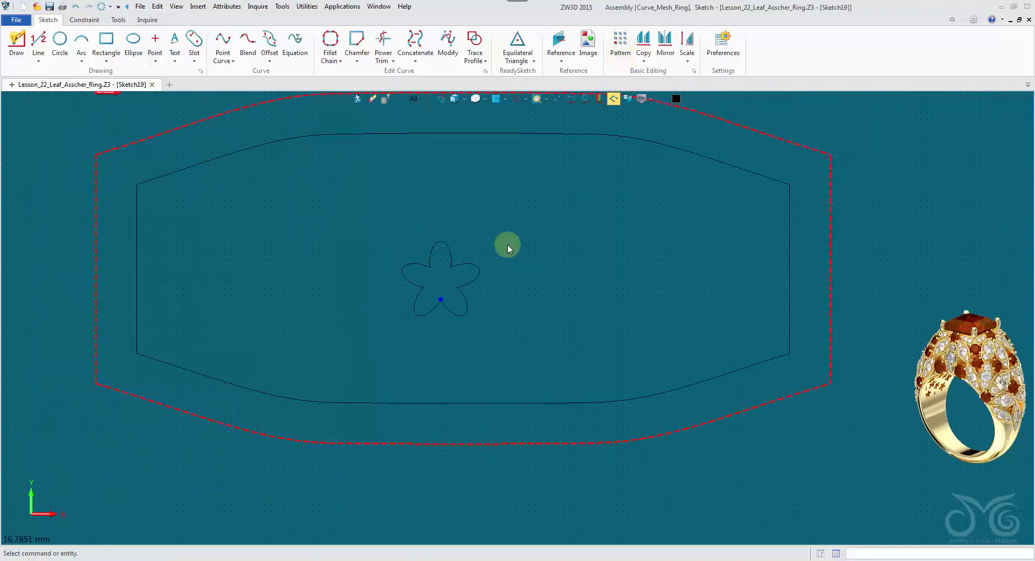
scroll(487, 259, "up", 1)
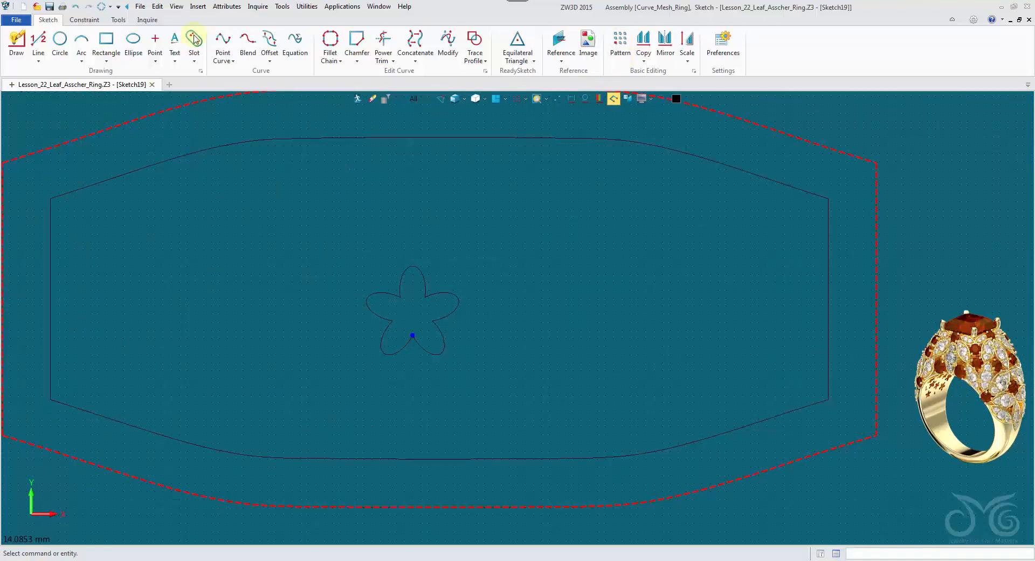
left_click(141, 20)
left_click(20, 43)
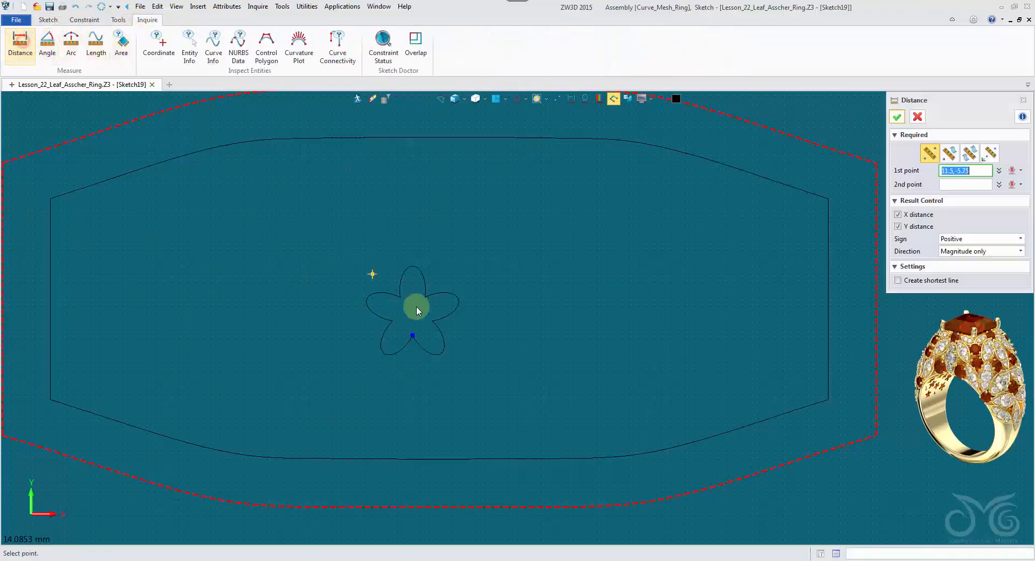
left_click(370, 301)
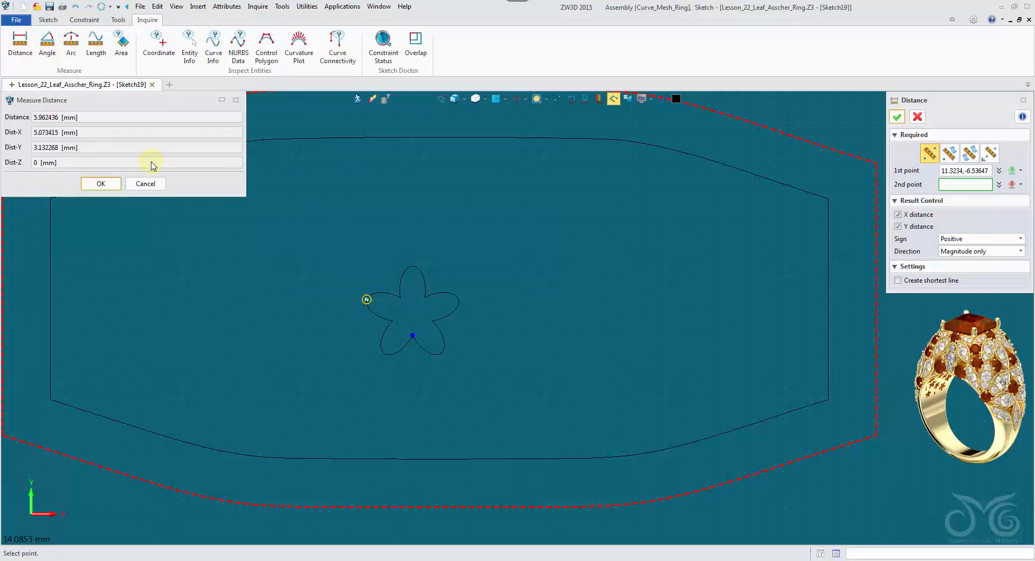
left_click(146, 184)
- Scale the whole five-petal flower uniformly by a factor of 0.75 about its centre at 12.75,-7
left_click(47, 21)
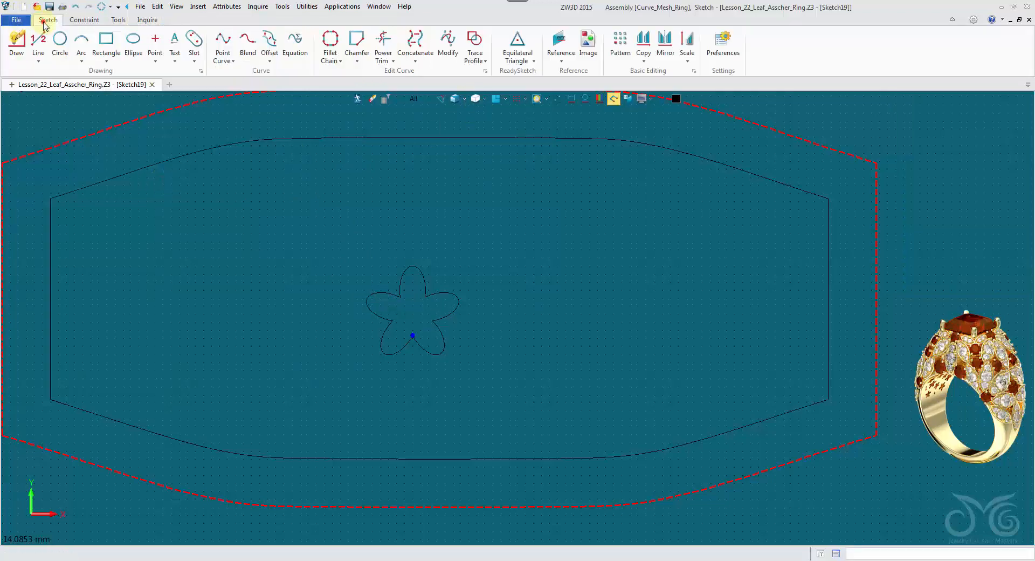
left_click(686, 44)
left_click_drag(357, 240, 501, 367)
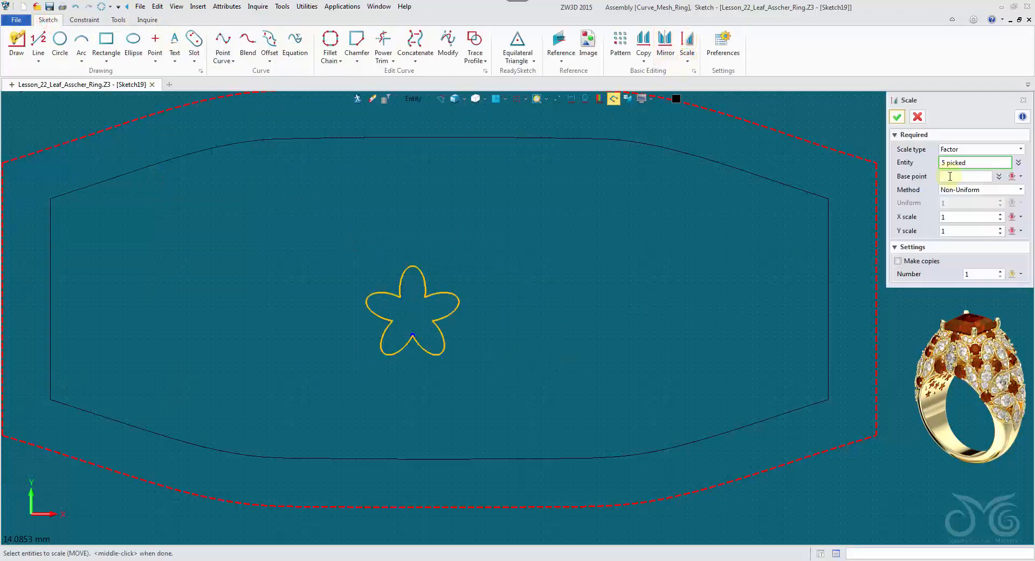
left_click(412, 314)
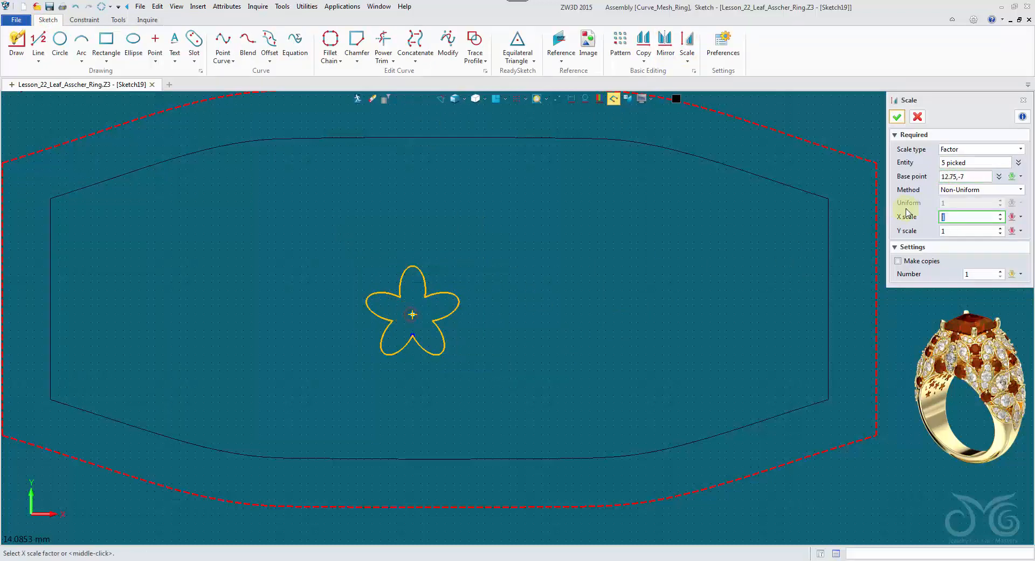
left_click(955, 191)
left_click(963, 200)
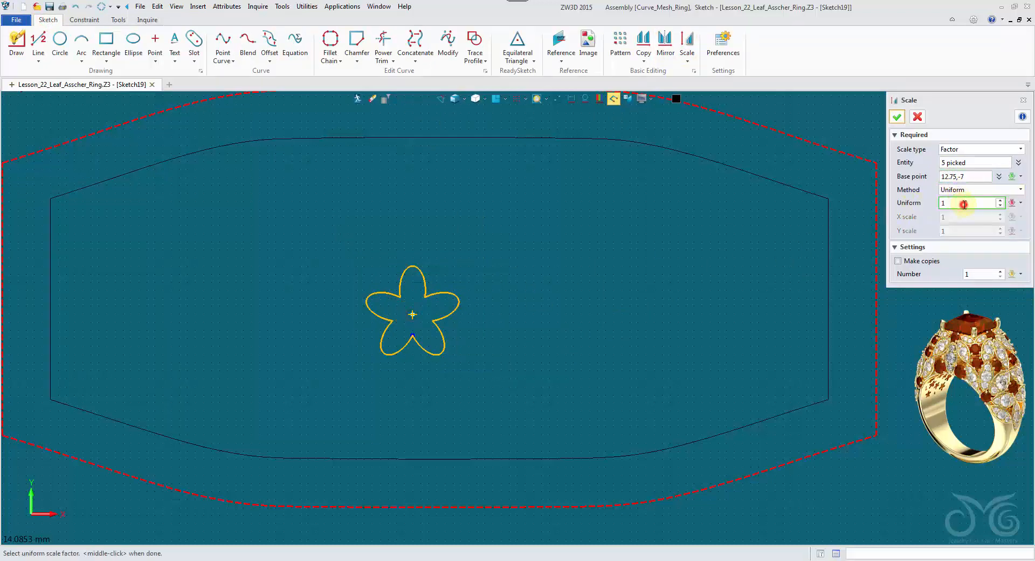
type("0.8")
key("Return")
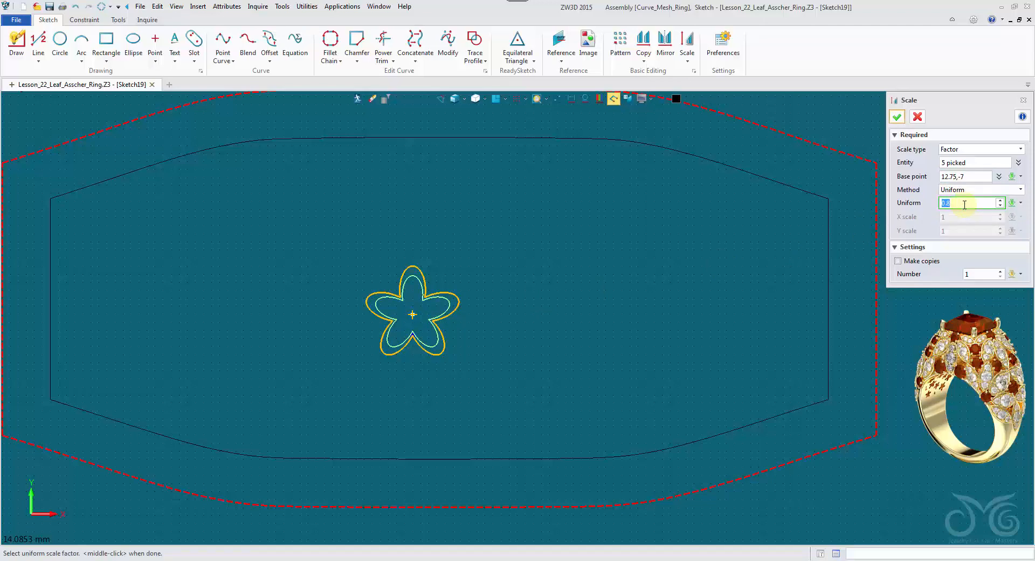
type("0.75")
middle_click(441, 276)
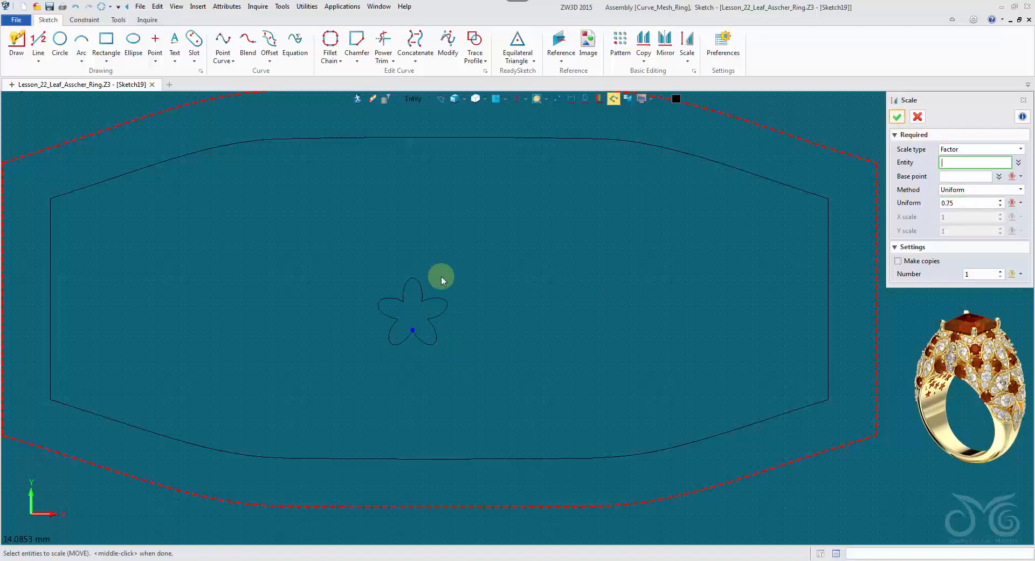
left_click(897, 117)
- Set up a copy of the flower from the notch between its two lower petals to the point 14.5,-5.5
left_click(643, 43)
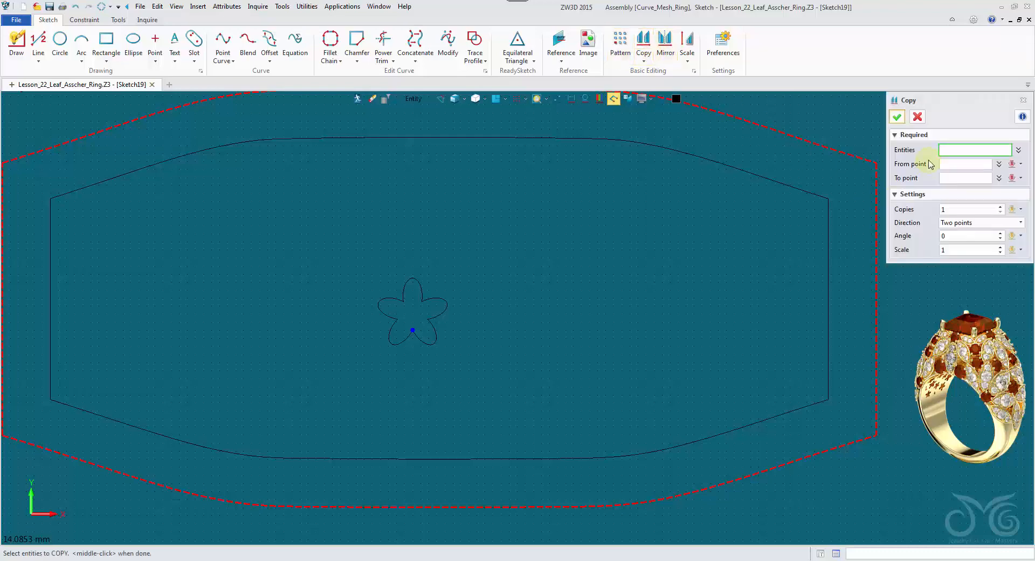
left_click_drag(314, 245, 539, 365)
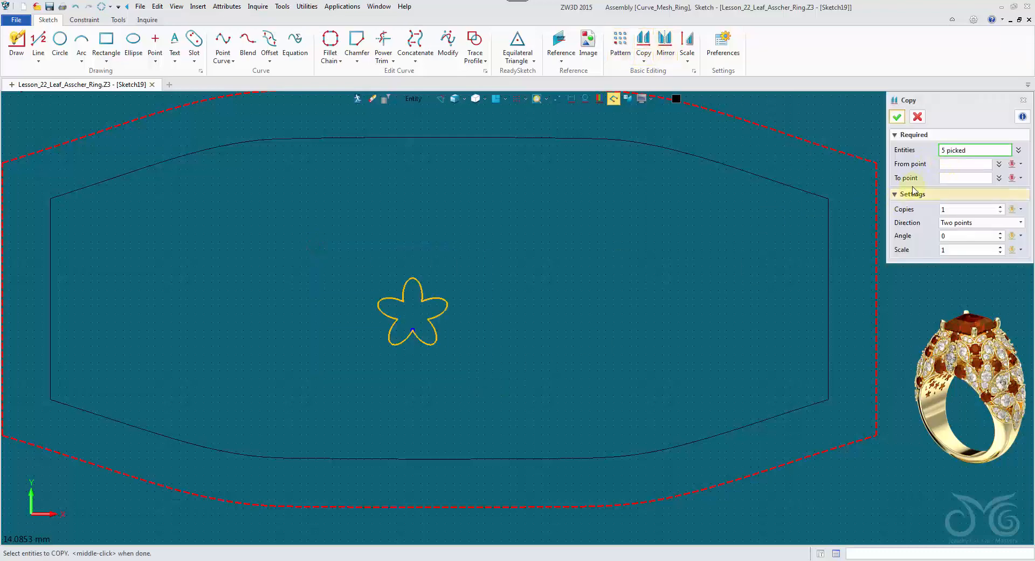
middle_click(547, 350)
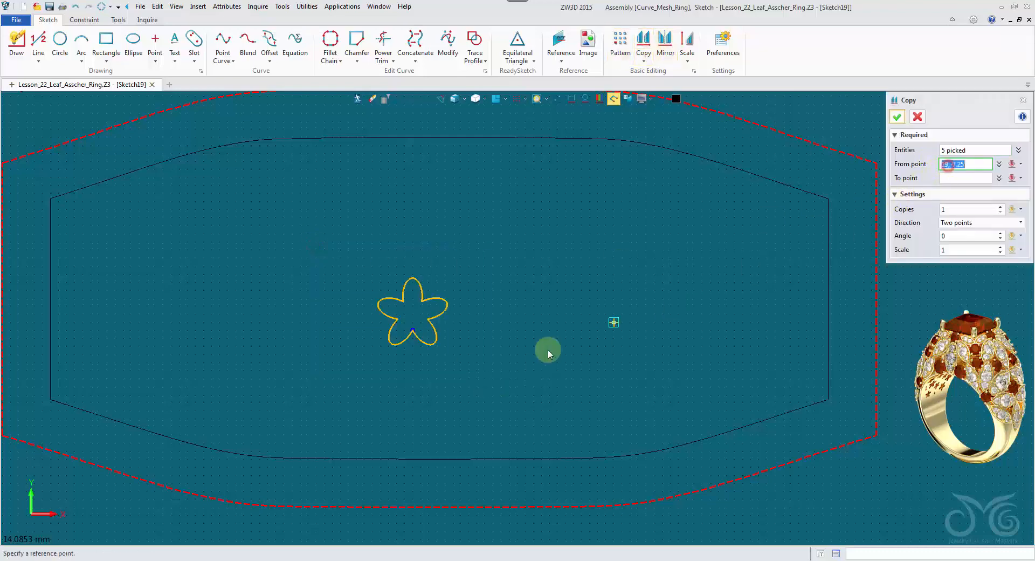
left_click(413, 330)
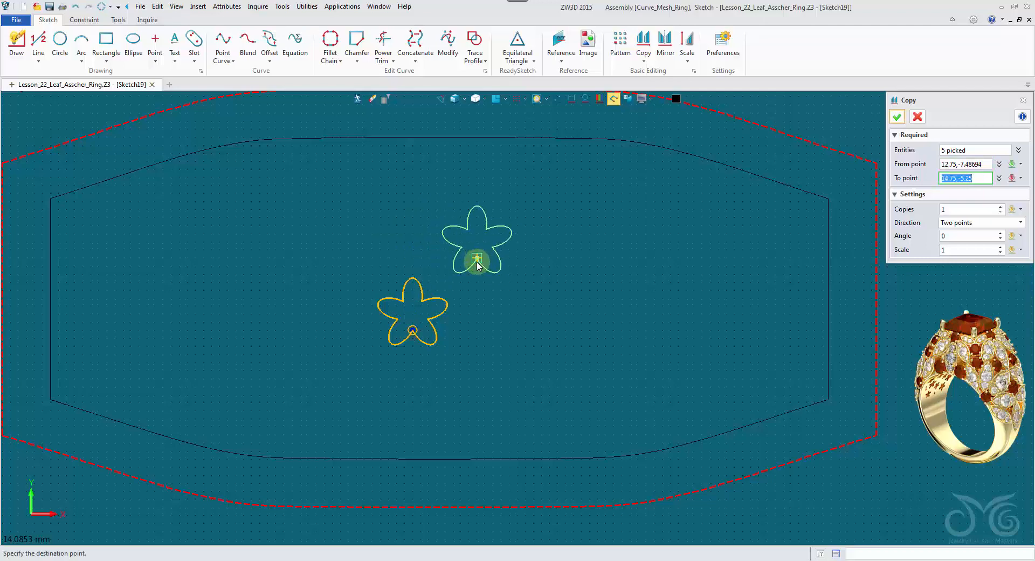
left_click(470, 268)
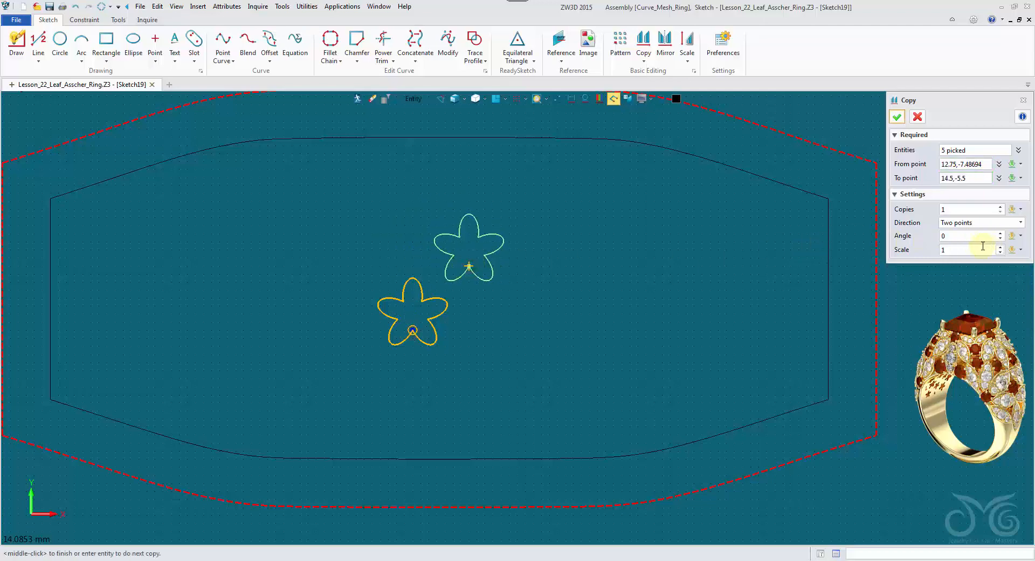
- Give the flower copy a 24-degree angle and 0.8 scale, change its destination to 14,-5.25, and create it
left_click(968, 237)
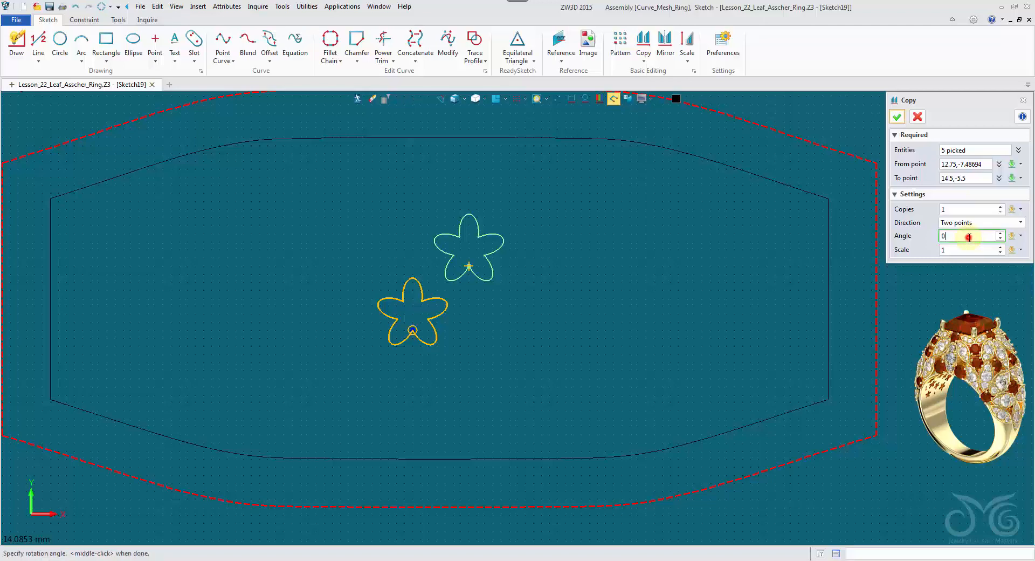
scroll(968, 238, "up", 19)
scroll(966, 238, "up", 5)
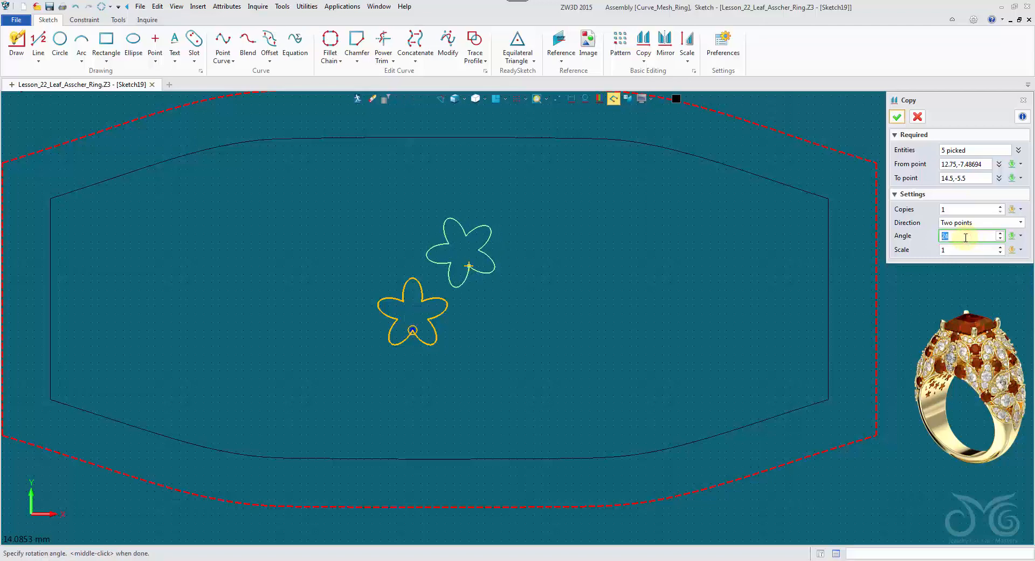
left_click(968, 249)
scroll(966, 248, "down", 2)
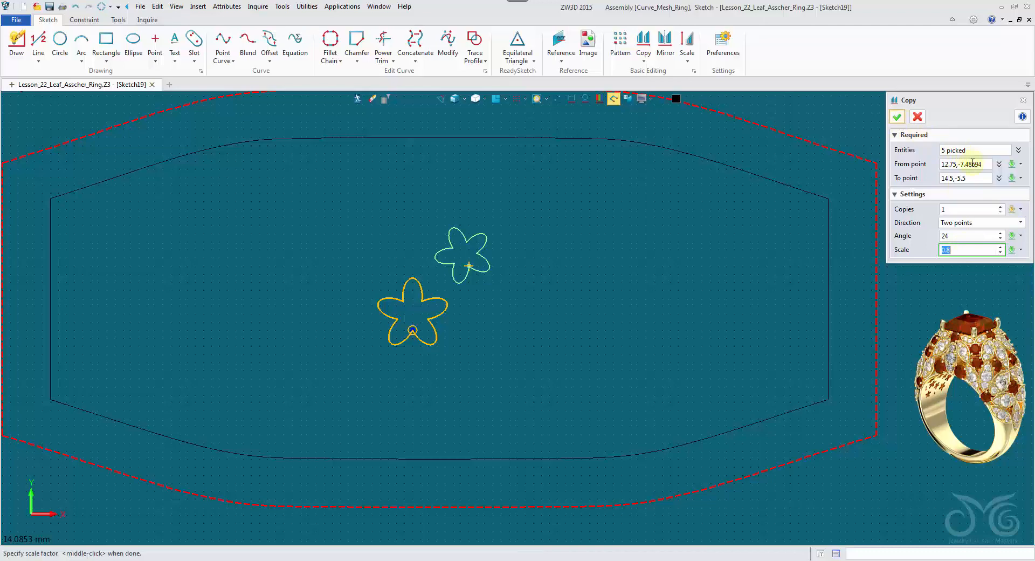
left_click(983, 180)
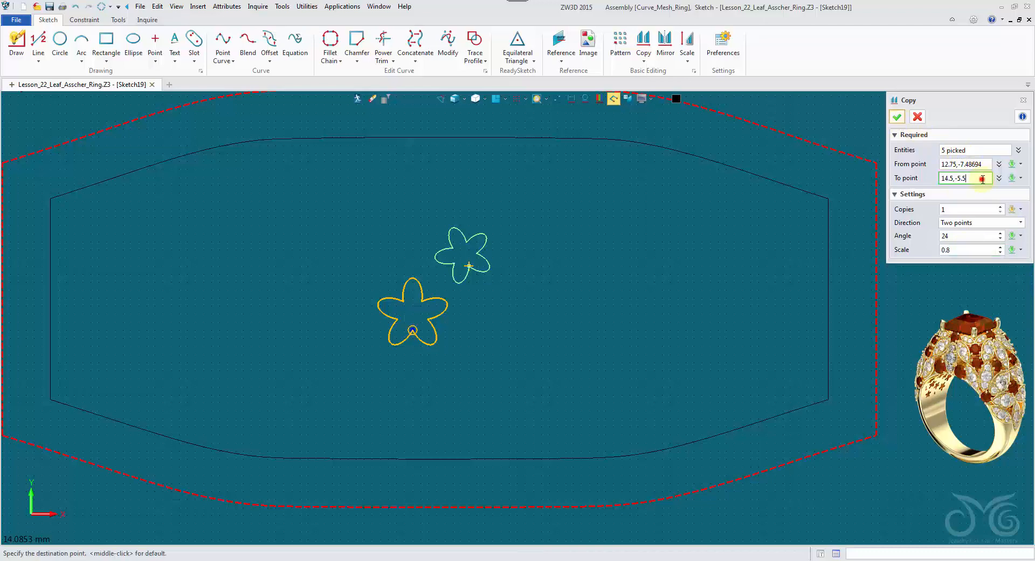
left_click(452, 263)
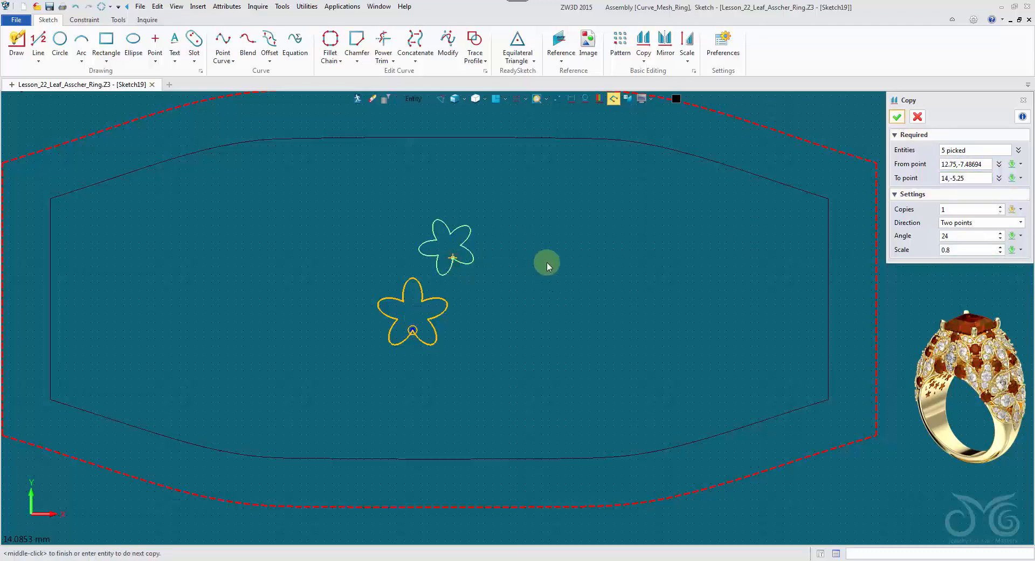
middle_click(546, 262)
middle_click(546, 254)
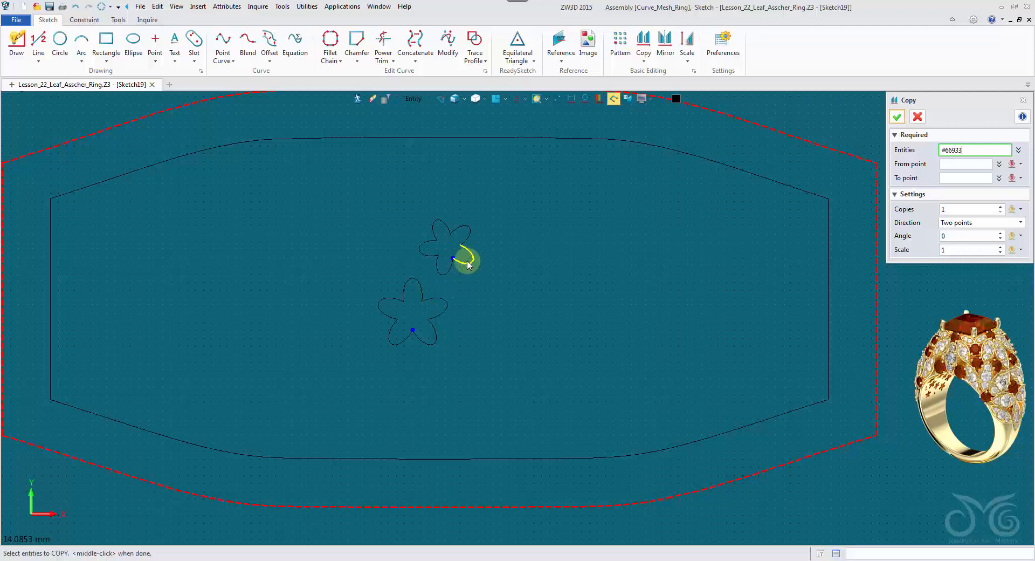
- Copy the original large flower from its lower-right notch to 15.25,-3.25 above the small flower, rotating it slightly clockwise
left_click(446, 299)
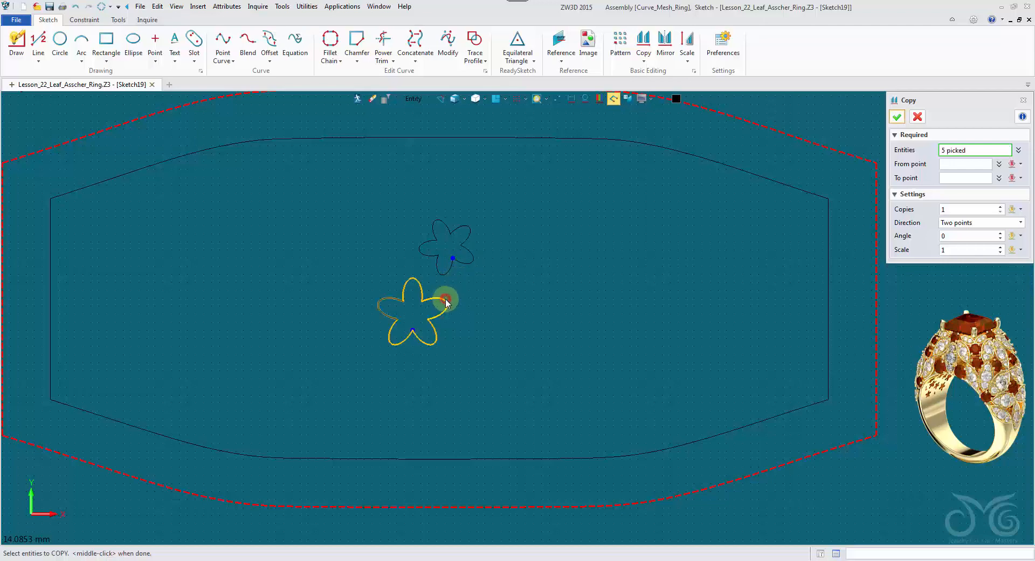
left_click(969, 163)
left_click(423, 321)
left_click(942, 236)
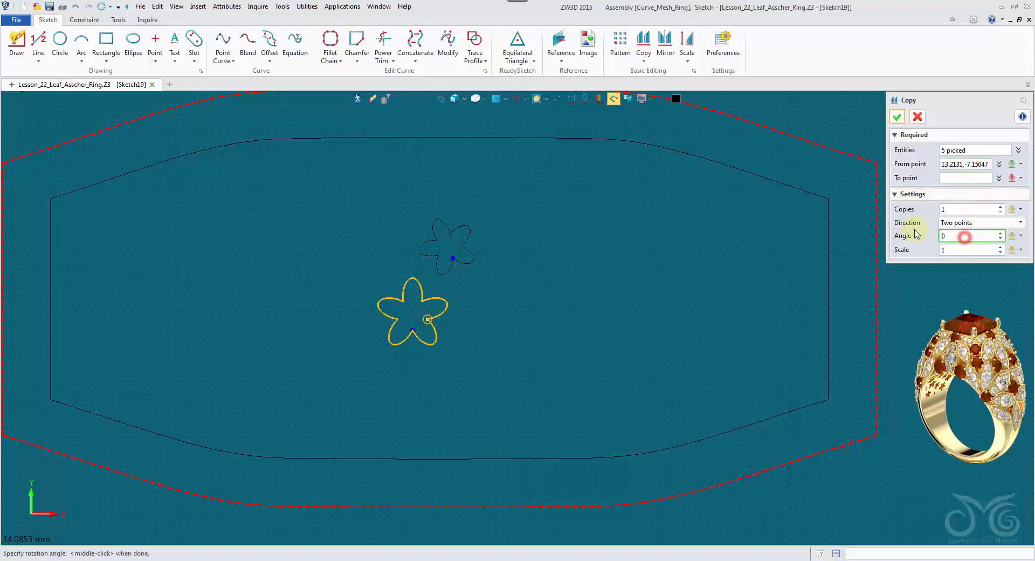
type("-1")
left_click(491, 192)
middle_click(580, 247)
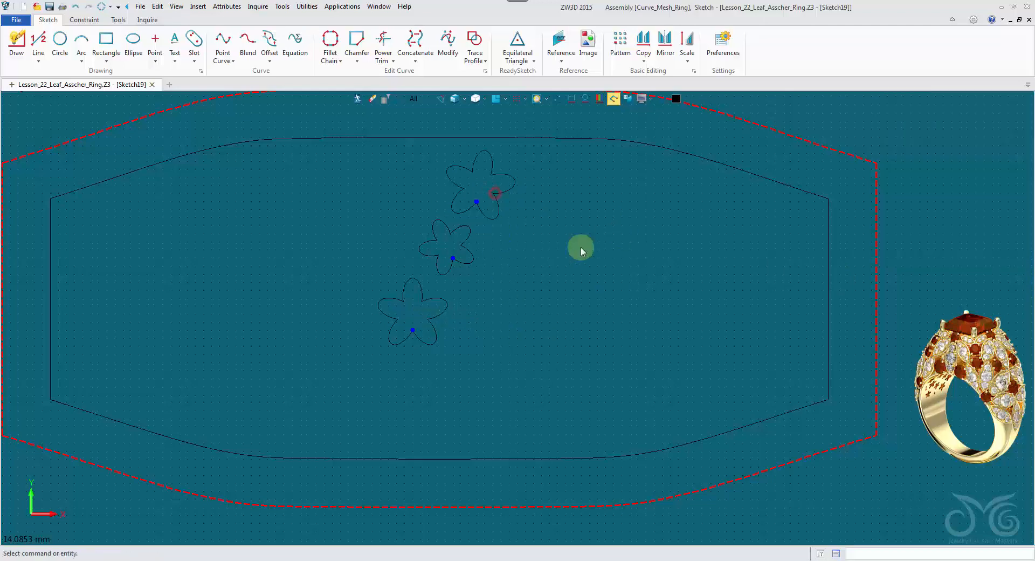
- Copy the small flower from its lower-left notch at 13.5521,-5.15479 to the outline's upper edge, right of the large upper flower
middle_click(581, 247)
left_click(430, 221)
middle_click(427, 254)
left_click(436, 255)
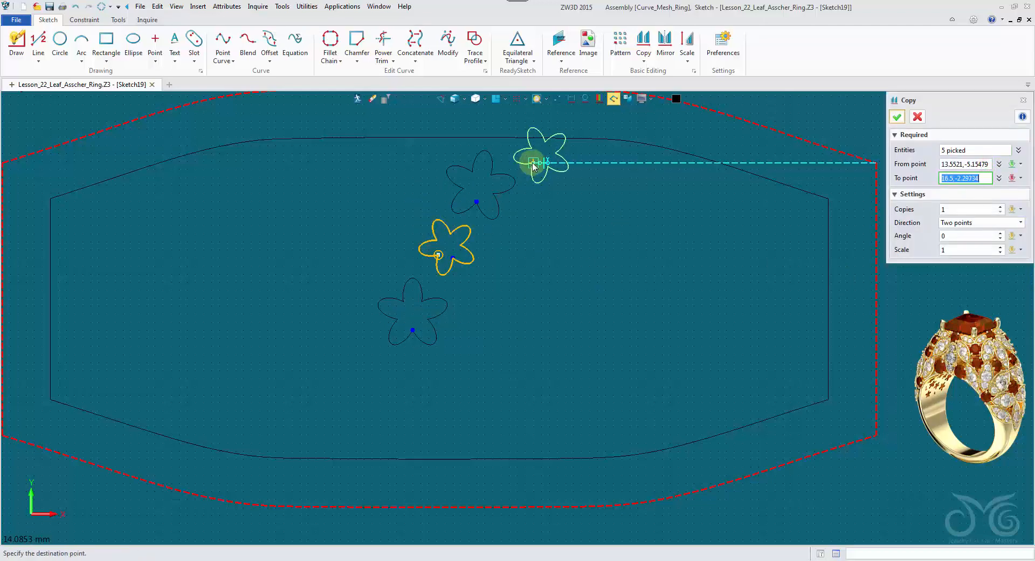
left_click(534, 164)
middle_click(596, 222)
- Copy the large upper flower from 15.25,-3.25 to its lower right with a 0.9 scale and a -3 degree angle
middle_click(586, 229)
left_click(495, 204)
double_click(950, 250)
type("0.9")
left_click(966, 165)
left_click(493, 193)
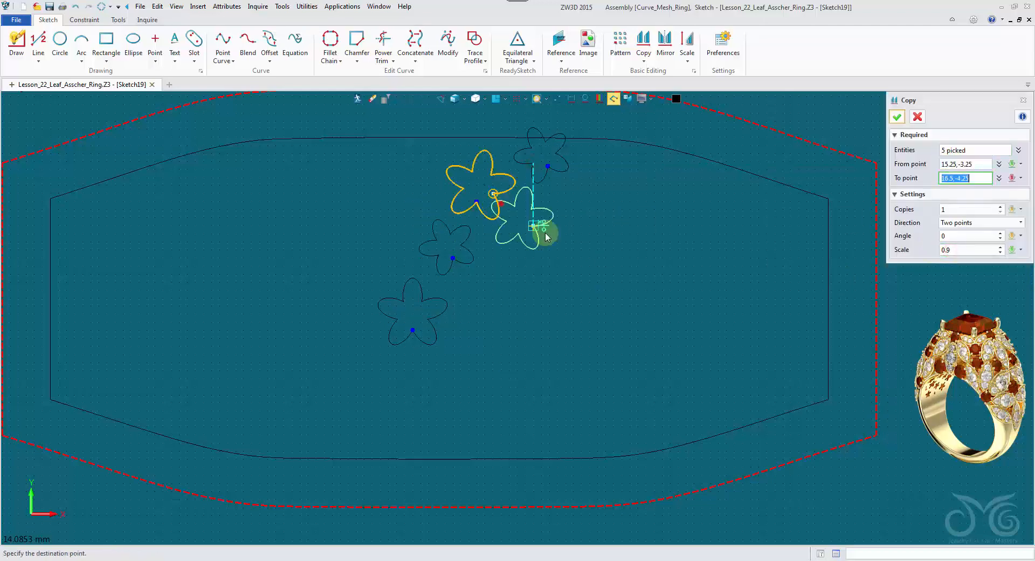
left_click(555, 228)
double_click(963, 240)
type("-3")
middle_click(644, 265)
- Set up a copy of the three uppermost flowers, based at the lower-left petal tip of the lowest one
middle_click(640, 266)
scroll(503, 273, "up", 2)
middle_click_drag(502, 273, 460, 317)
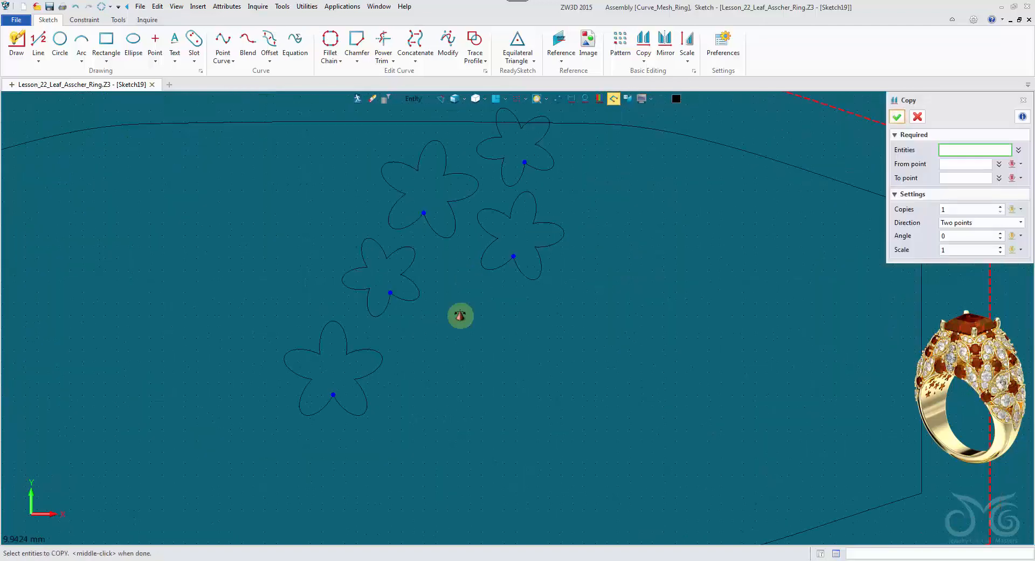
left_click(486, 233, "shift")
left_click(505, 183, "shift")
left_click(470, 196, "shift")
middle_click(478, 265)
left_click(483, 268)
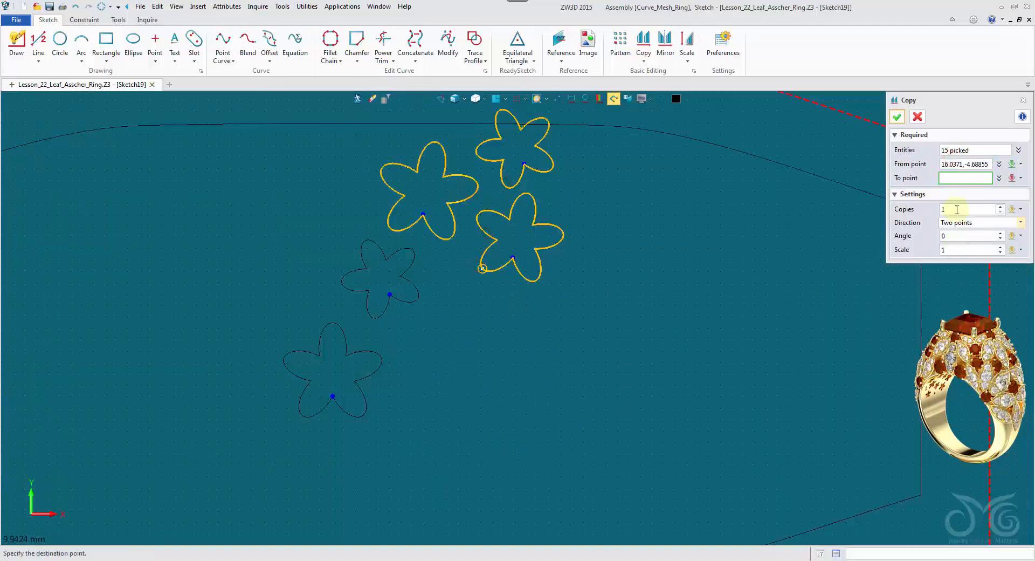
- Give the three-flower copy a 36-degree angle and place it at about 16.95,-8.75, below the upper flowers
double_click(964, 235)
type("17")
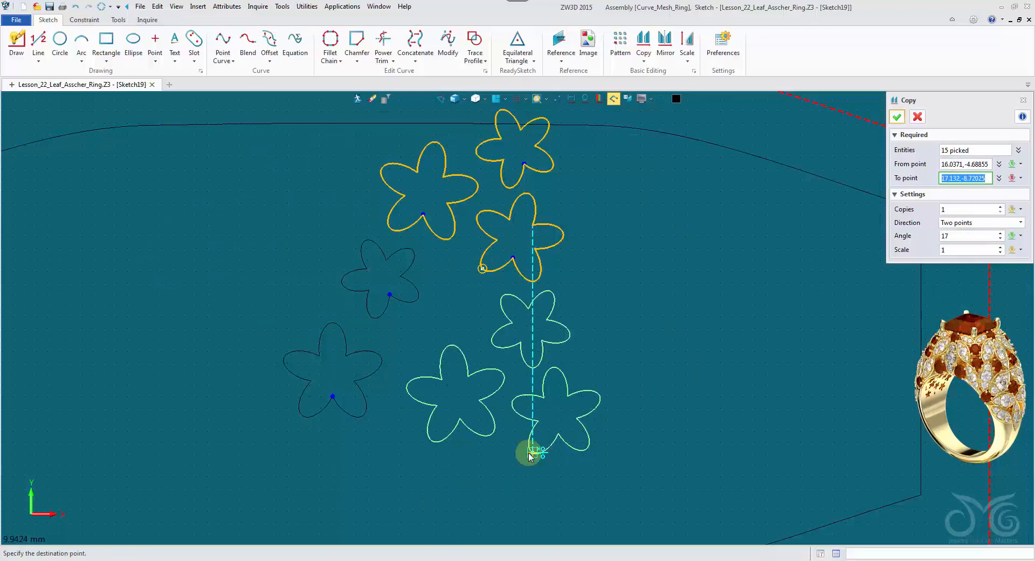
double_click(968, 235)
type("36")
left_click(965, 179)
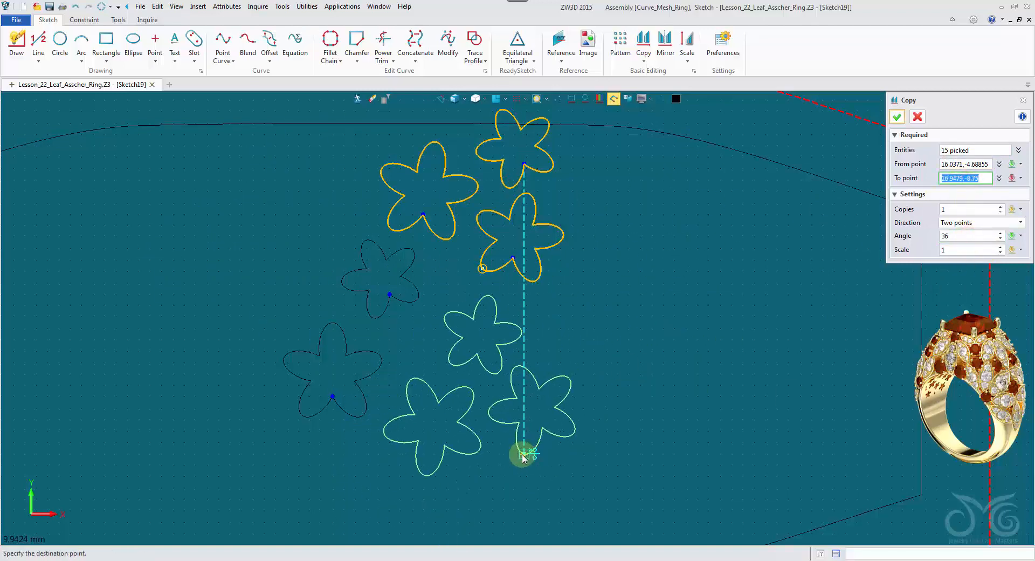
left_click(523, 455)
- Copy all flowers except the topmost small one from 14.788,-9.22452 to the outline's lower left, scaled by 0.9
middle_click_drag(620, 345, 615, 299)
scroll(615, 297, "down", 3)
middle_click(615, 297)
left_click_drag(358, 240, 612, 408)
left_click(568, 229)
left_click(492, 215)
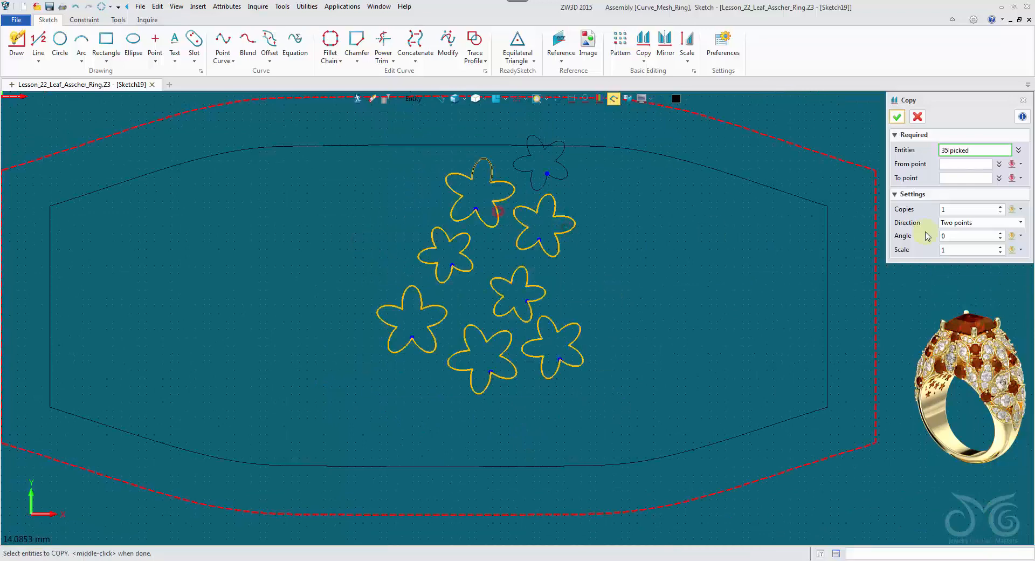
middle_click(495, 226)
left_click(478, 394)
double_click(951, 249)
type("0.9")
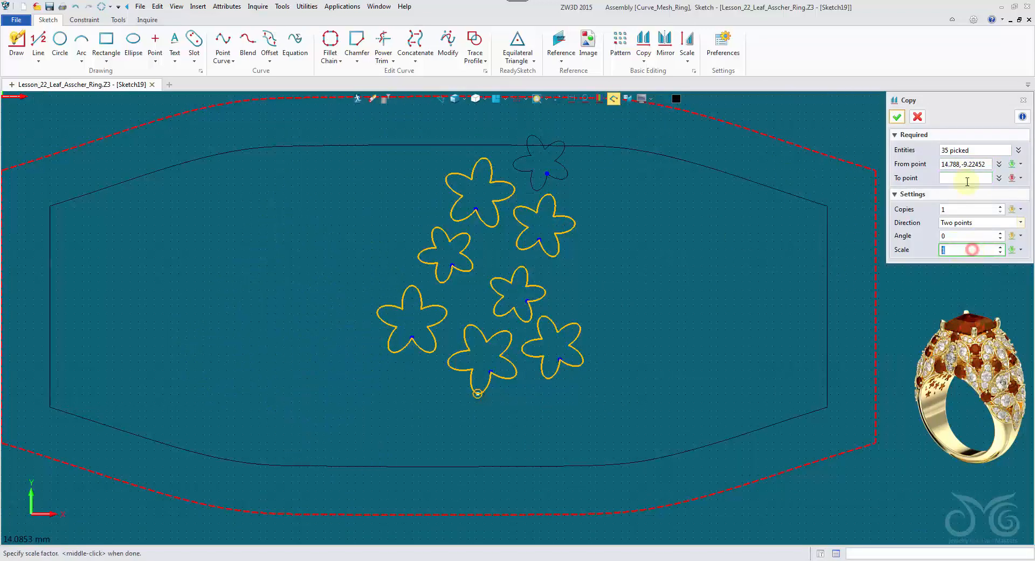
left_click(291, 434)
middle_click(612, 397)
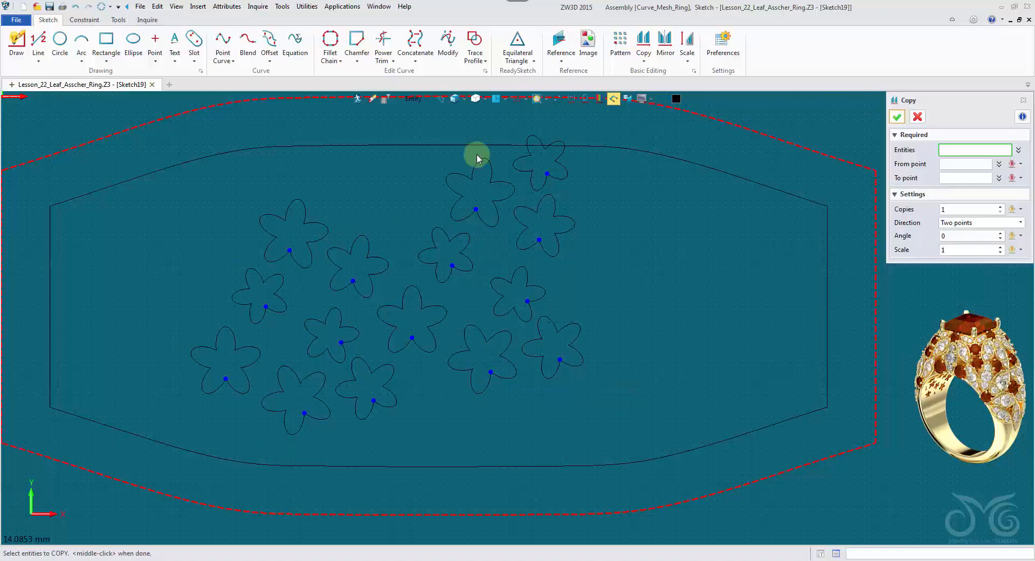
- Copy the five upper central flowers to the outline's left end, and seven central flowers from 14.788,-9.22452 to its right end
left_click(458, 174, "shift")
left_click(520, 169, "shift")
left_click(523, 208, "shift")
left_click(516, 273, "shift")
left_click(472, 268, "shift")
left_click(961, 165)
left_click(544, 284)
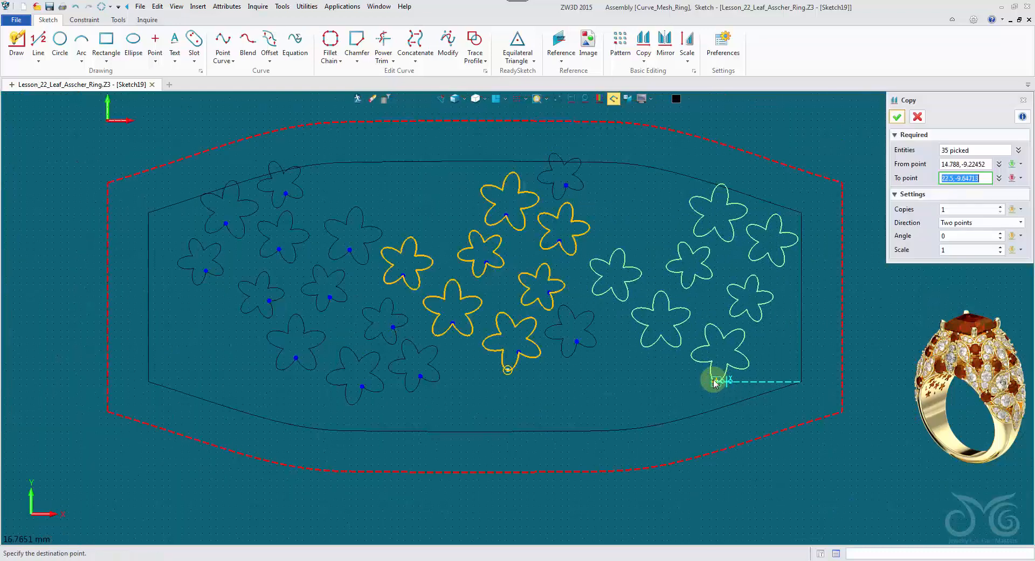
left_click(715, 377)
middle_click(647, 388)
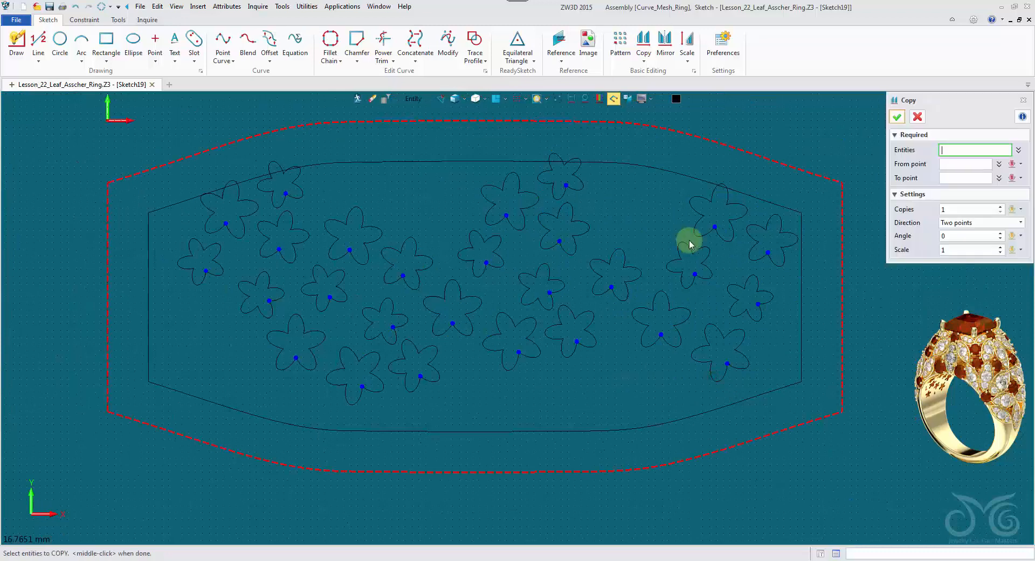
- Copy the four flowers at the outline's upper right with a 15-degree angle to its lower edge, right of centre
left_click(700, 218, "shift")
left_click(754, 244, "shift")
left_click(685, 280, "shift")
left_click(728, 291, "shift")
left_click(951, 164)
left_click(754, 276)
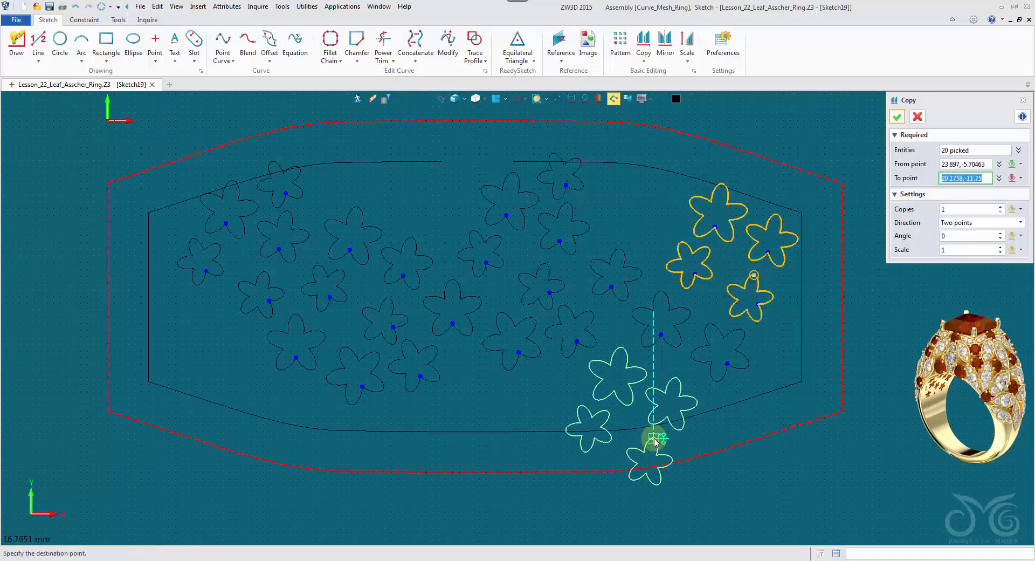
left_click(973, 235)
left_click(963, 177)
double_click(947, 235)
type("15")
left_click(962, 177)
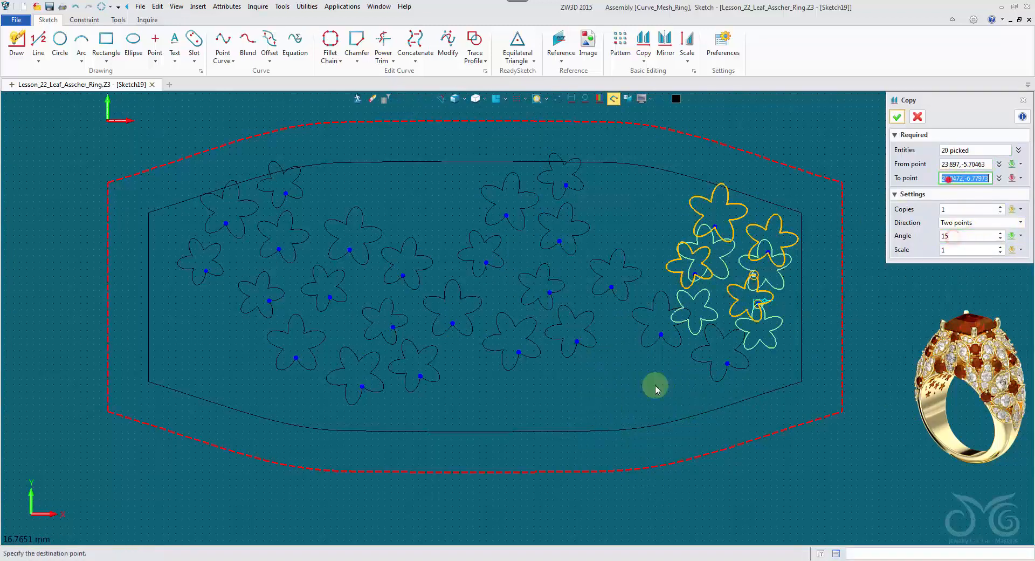
left_click(668, 431)
middle_click(771, 345)
- Copy seven flowers of the left group from 8.21196,-6.52548 to about 5.24,-9.83, covering the outline's lower-left corner
middle_click(771, 344)
left_click(248, 291, "shift")
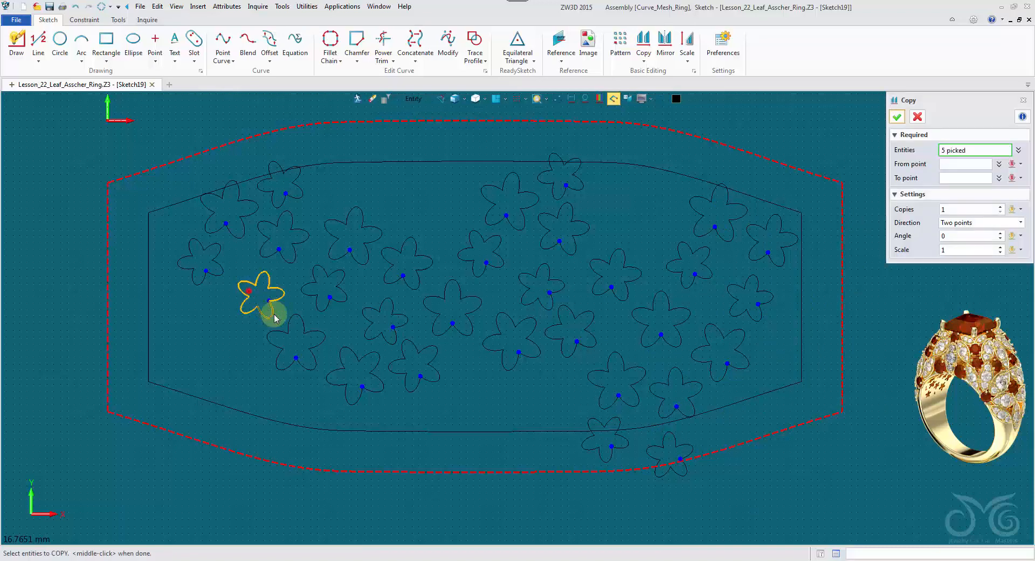
left_click(290, 330, "shift")
left_click(319, 296, "shift")
left_click(371, 327, "shift")
left_click(295, 256, "shift")
left_click(404, 373, "shift")
left_click(376, 376, "shift")
middle_click(376, 376)
left_click(330, 297)
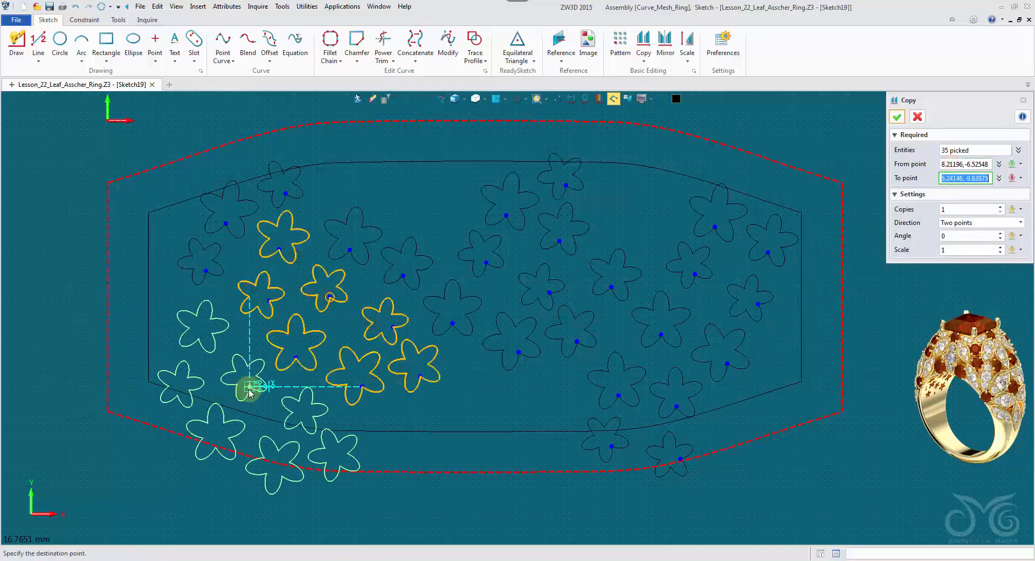
left_click(249, 388)
middle_click(487, 407)
- Set up a copy of three flowers near the lower edge, left of centre, from the petal tip at 12.1165,-9.79184
middle_click(487, 406)
left_click(378, 384, "shift")
left_click(399, 376, "shift")
left_click(319, 411, "shift")
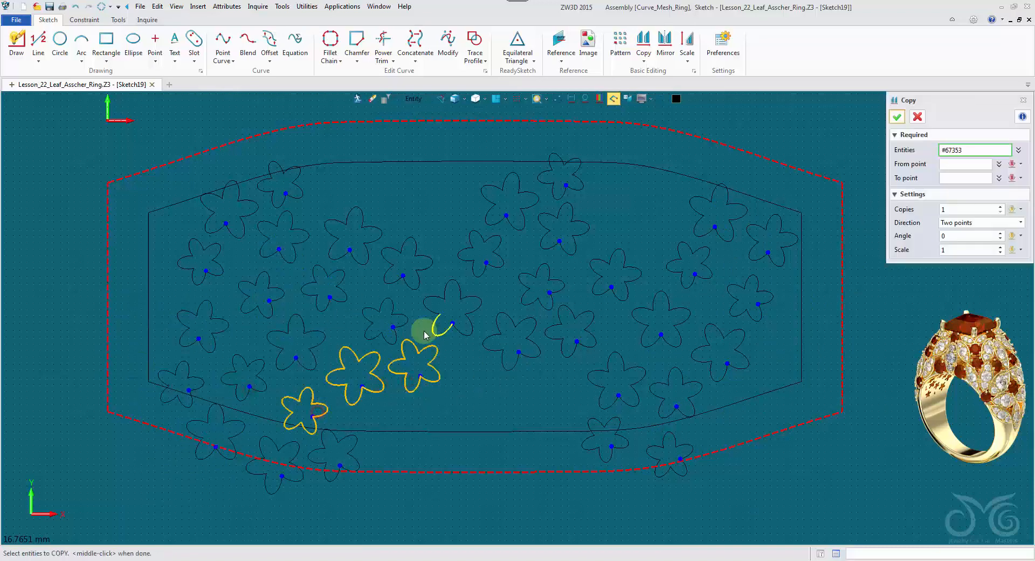
middle_click(945, 143)
left_click(435, 385)
- Give the three-flower copy a -20 degree angle and place it along the middle of the outline's lower edge
left_click(963, 209)
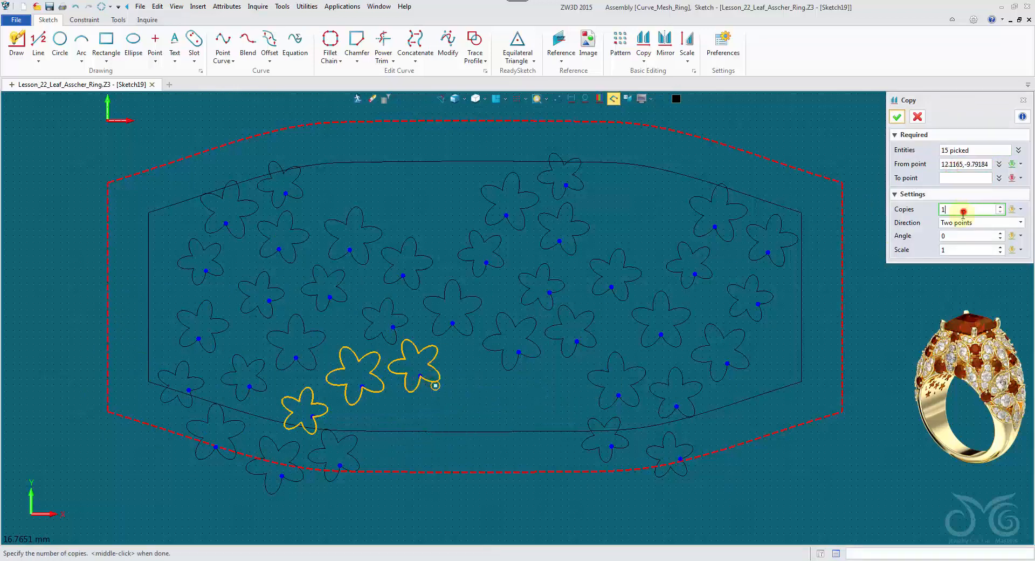
left_click(961, 233)
left_click_drag(960, 236, 911, 238)
type("-10")
left_click(956, 176)
left_click(964, 237)
type("-20")
left_click(960, 178)
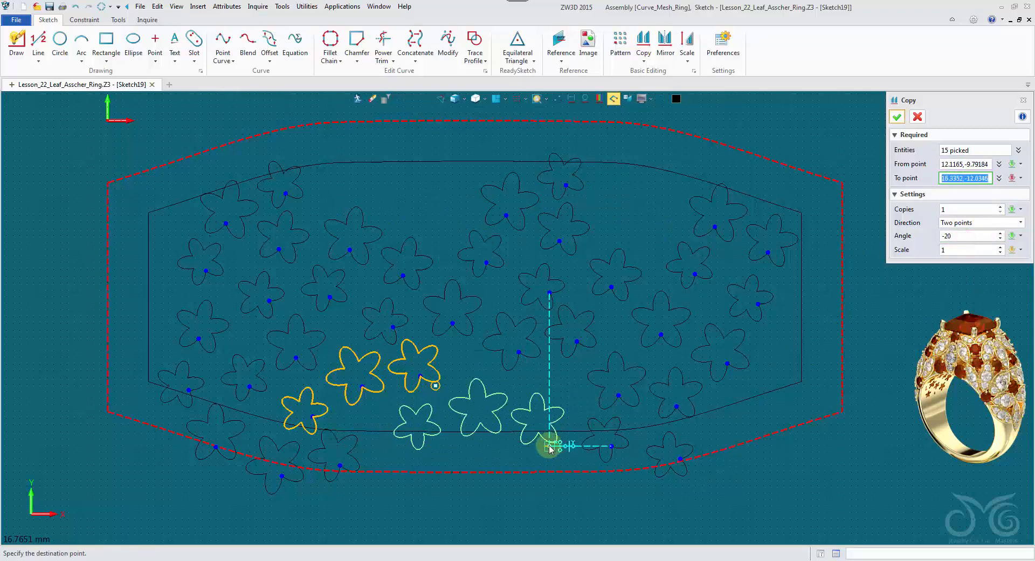
left_click(529, 452)
middle_click(657, 195)
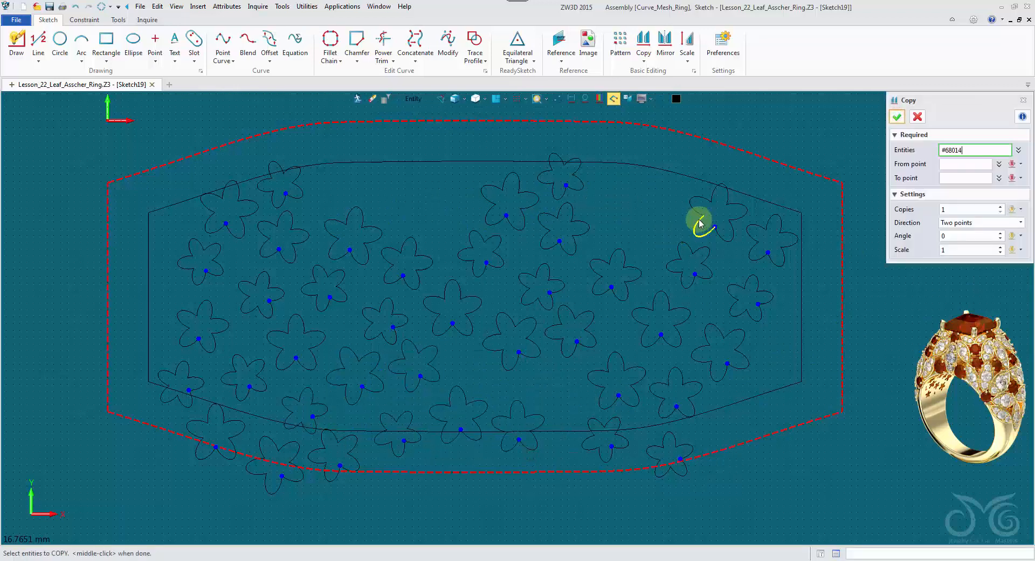
- Copy the large flower and the small flower below it at the upper right to the gap up and left of them
left_click(702, 224, "shift")
left_click(702, 252, "shift")
middle_click(689, 266)
left_click(689, 288)
left_click(645, 235)
middle_click(615, 216)
- Copy the new small upper-right flower from its lower petal tip to the outline's upper edge, left of the large flower
left_click(616, 219)
middle_click(614, 220)
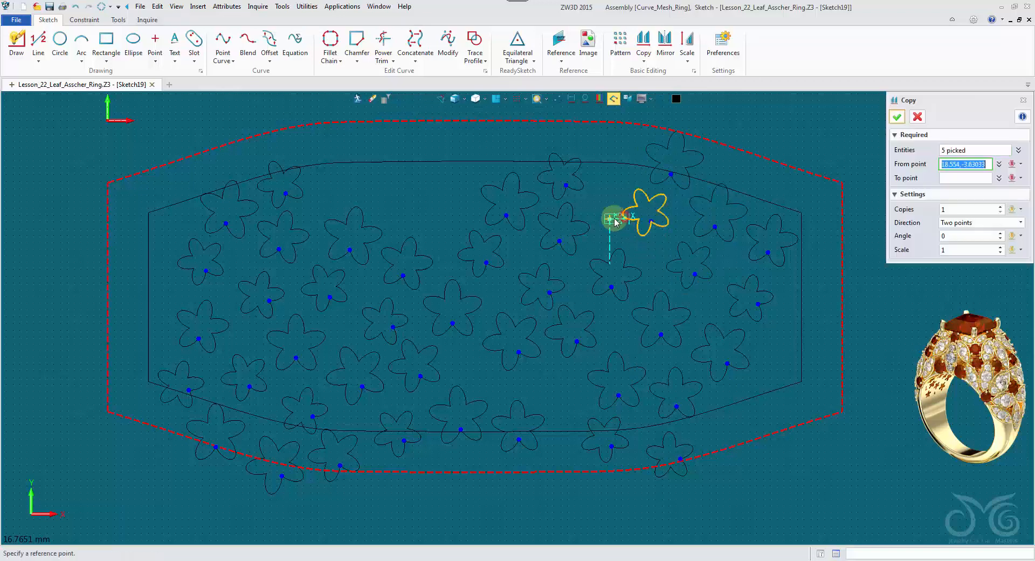
left_click(641, 236)
left_click(611, 185)
middle_click(803, 354)
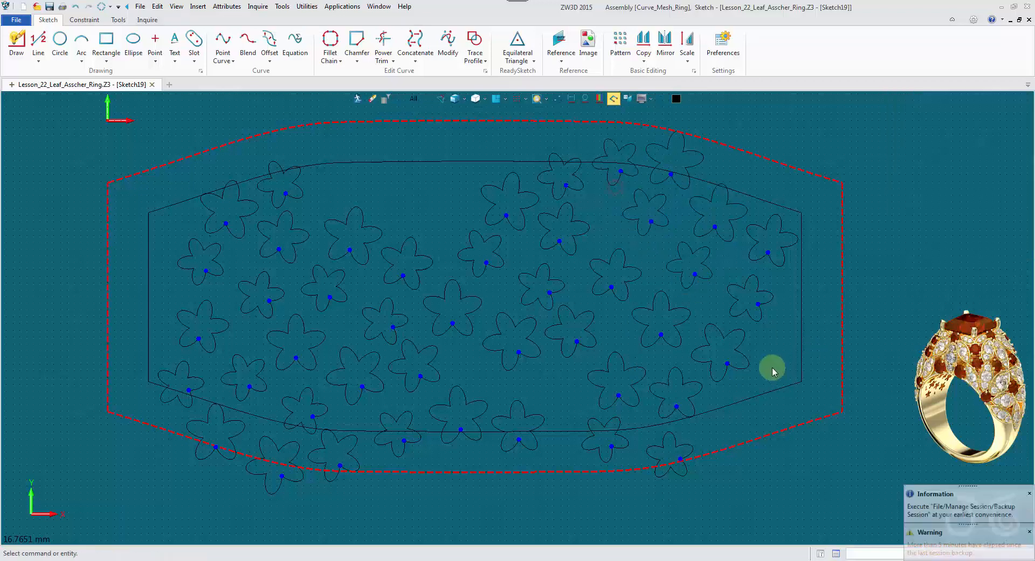
- Copy the small upper-right flower to the empty spot at the lower end of the outline's right edge
middle_click(773, 367)
left_click(659, 232, "shift")
middle_click(800, 348)
left_click(645, 230)
left_click(784, 376)
middle_click(772, 407)
- Copy the upright lower-right flower from its centre to about 23.63,-10.76, over the outline's lower-right slanted edge
middle_click(725, 402)
left_click(697, 411, "shift")
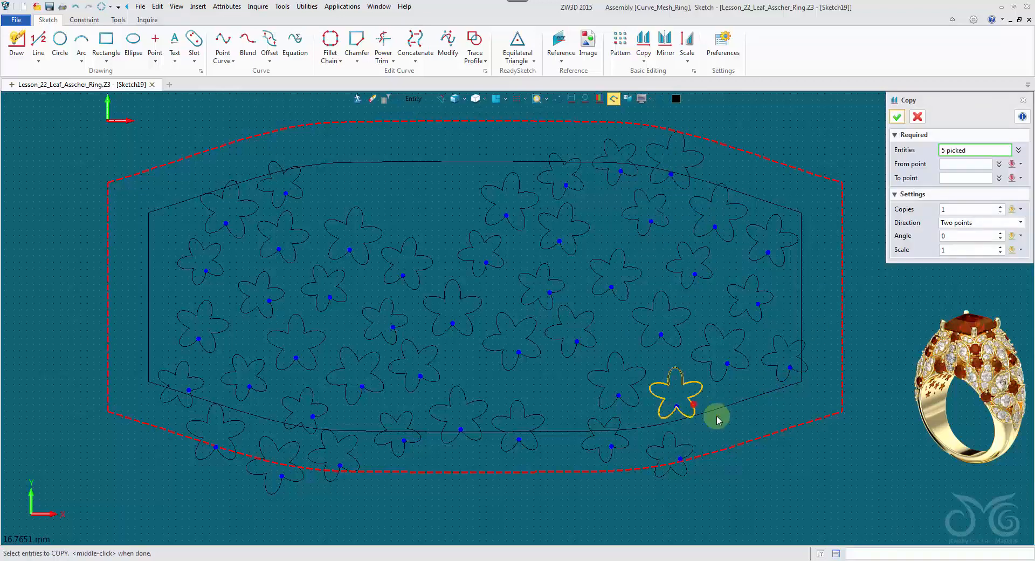
middle_click(780, 366)
left_click(676, 395)
left_click(747, 412)
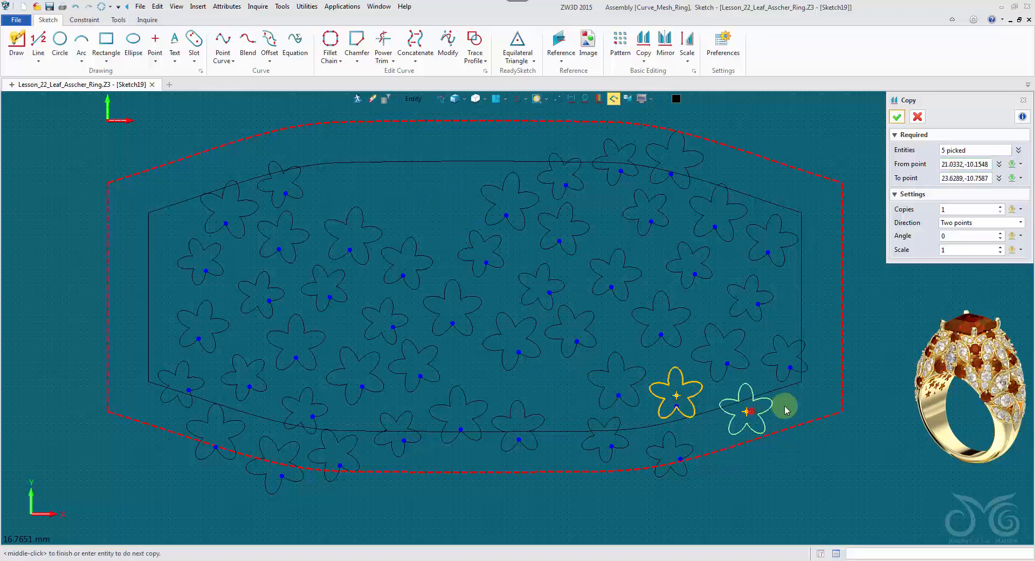
middle_click(785, 410)
- Copy the two neighbouring upright flowers at the lower right from 20.9251,-10.1548 to 12.4638,-3.08917 in the upper central gap
middle_click(794, 407)
left_click(641, 403, "shift")
left_click(668, 400, "shift")
middle_click(647, 355)
left_click(675, 395)
left_click(446, 204)
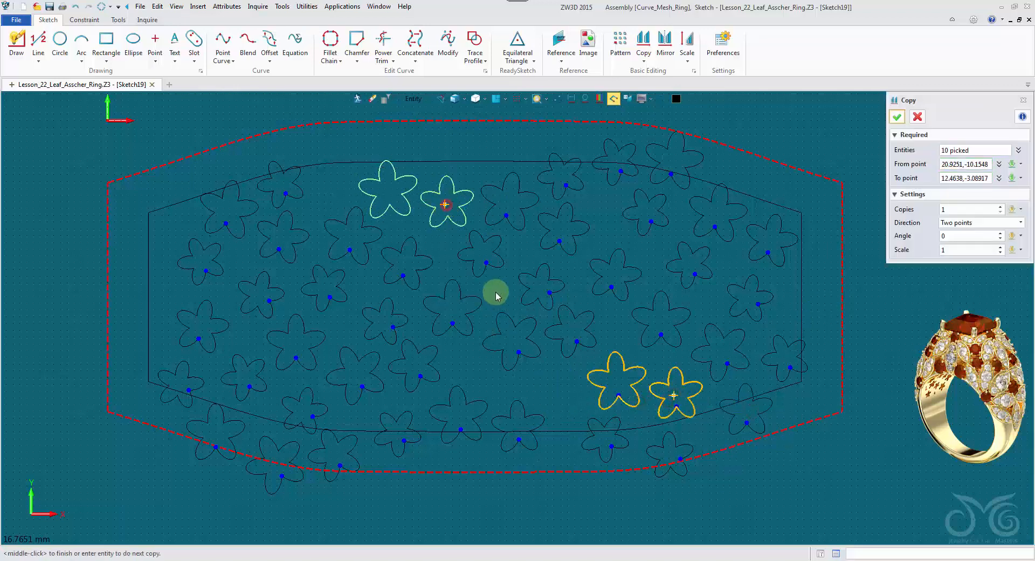
middle_click(496, 292)
- Copy the small upper central flower to the gap near the lower edge, left of the two upright flowers
left_click(489, 264, "shift")
middle_click(488, 261)
left_click(486, 256)
left_click(562, 388)
middle_click(556, 423)
- Copy the small upper central flower from its left petal to the outline's upper edge, left of centre
left_click(491, 261, "shift")
middle_click(475, 257)
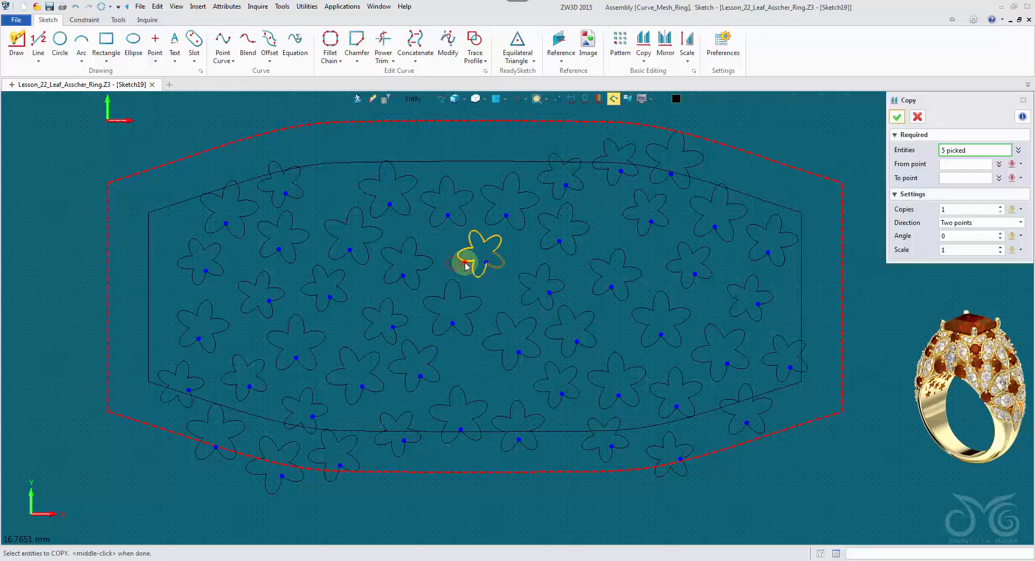
middle_click(462, 262)
left_click(458, 264)
left_click(310, 170)
middle_click(314, 195)
- Copy the three leftmost upper and middle flowers from 4.30197,-4.76956 onto the outline's left edge
middle_click(316, 214)
left_click(239, 231, "shift")
left_click(218, 261, "shift")
left_click(210, 310, "shift")
middle_click(237, 245)
left_click(225, 250)
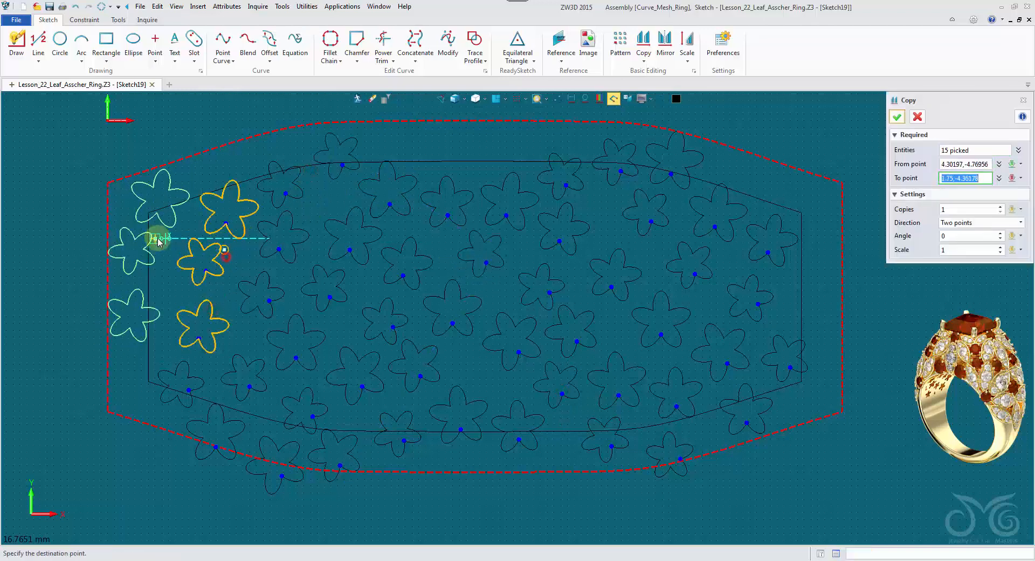
left_click(157, 256)
middle_click(164, 273)
- Shift the small middle flower on the outline's left edge slightly right and down
left_click(144, 277, "shift")
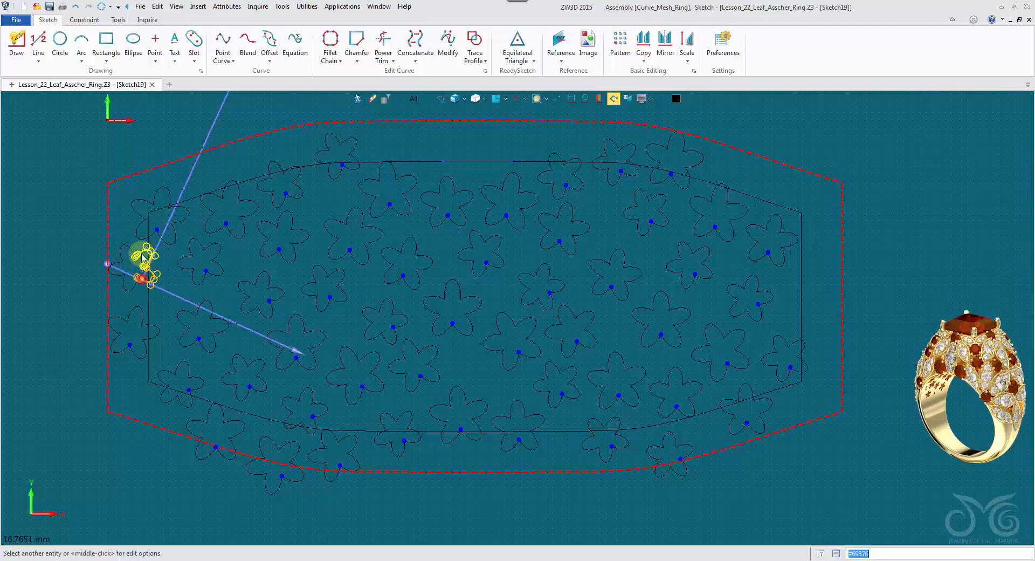
scroll(126, 320, "up", 3)
left_click_drag(136, 175, 151, 189)
- Move the three neighbouring flowers near the outline's upper right, two on the edge and one below, slightly left and down
scroll(365, 365, "down", 5)
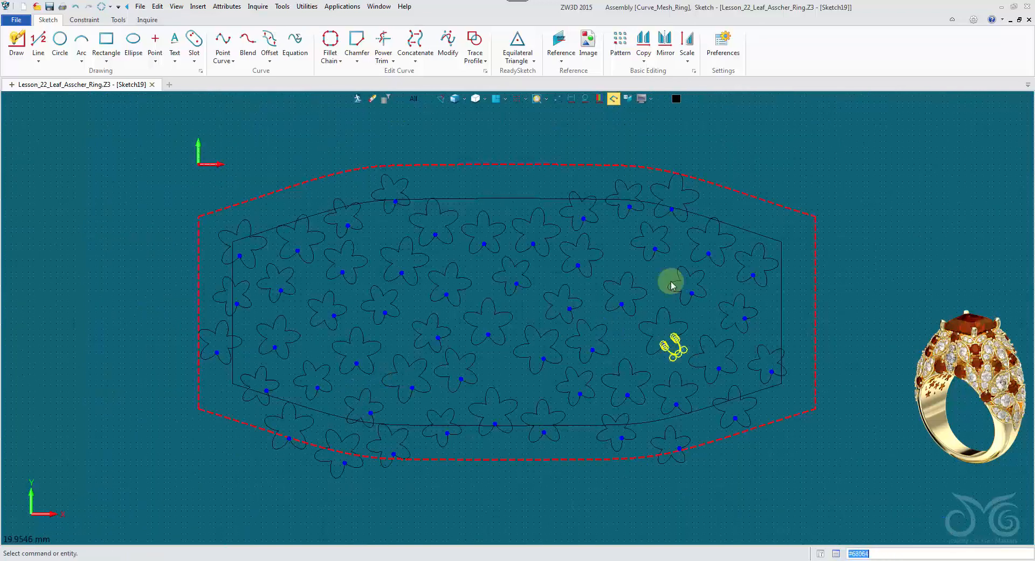
scroll(623, 233, "up", 5)
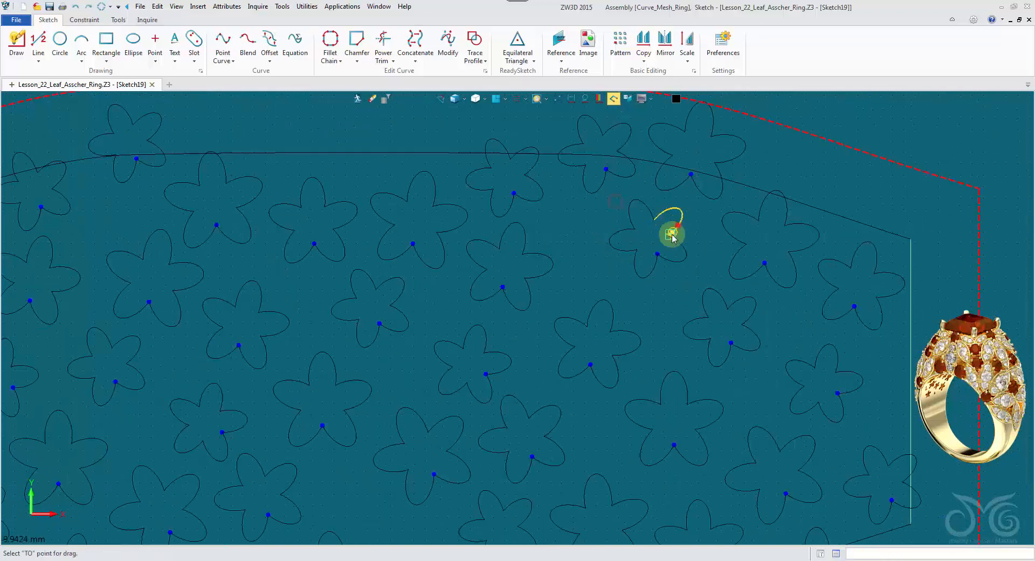
left_click(643, 58)
left_click(649, 76)
left_click(584, 114, "shift")
left_click(674, 208, "shift")
left_click(706, 197, "shift")
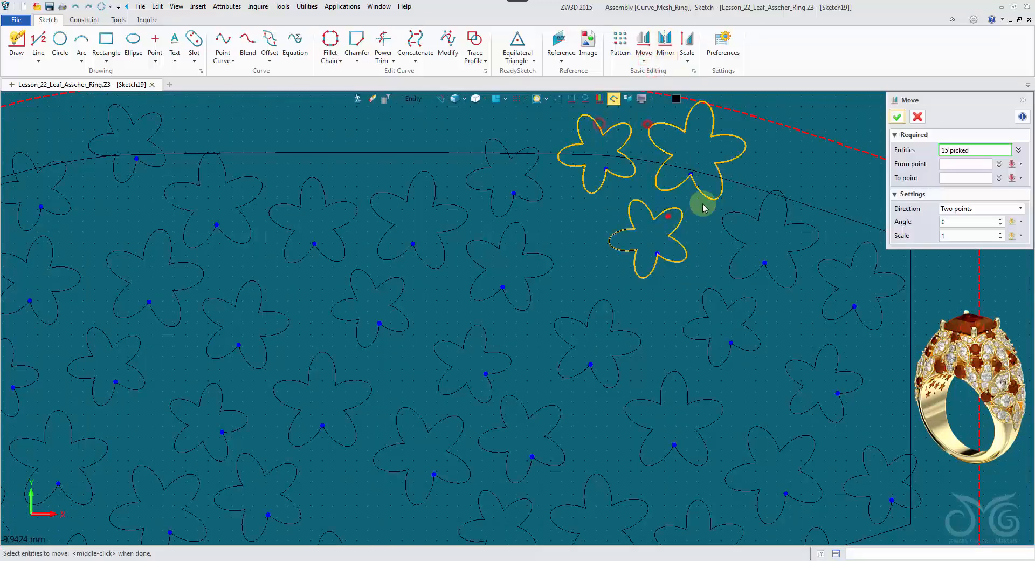
left_click(656, 229)
left_click(644, 253)
middle_click(669, 253)
- Copy the small flower at the outline's lower right corner upward onto the middle of the right edge
scroll(705, 253, "down", 4)
scroll(828, 335, "up", 3)
left_click(643, 58)
left_click(653, 91)
left_click(701, 326, "shift")
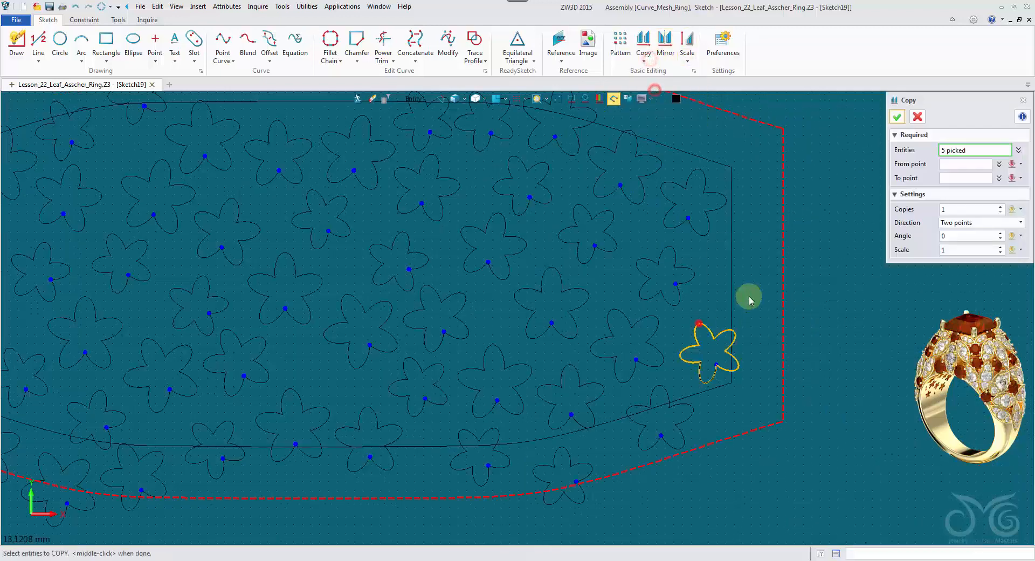
left_click(699, 345)
left_click(731, 268)
middle_click(732, 267)
- Copy the small upper-edge flower right of centre from 16.4521,-1.8419 to 13.5042,-0.9003, near the middle of the upper edge
scroll(749, 270, "down", 3)
middle_click(518, 138)
left_click(543, 166, "shift")
middle_click(508, 133)
left_click(544, 167)
left_click(462, 140)
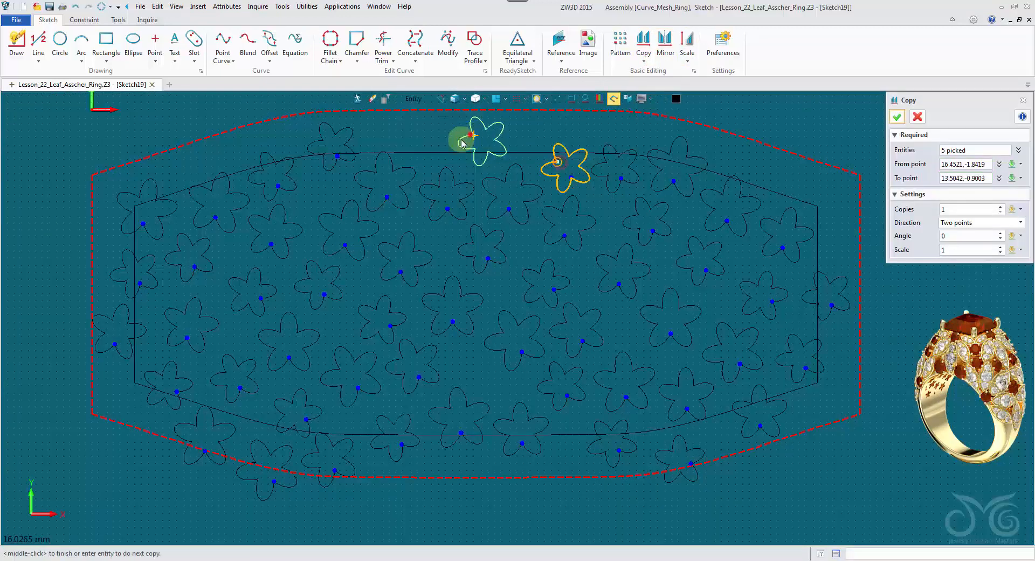
middle_click(458, 142)
- Copy the small flower above the lower edge, right of centre, straight left into the gap above the two upright flowers
middle_click(444, 144)
middle_click_drag(485, 226, 473, 161)
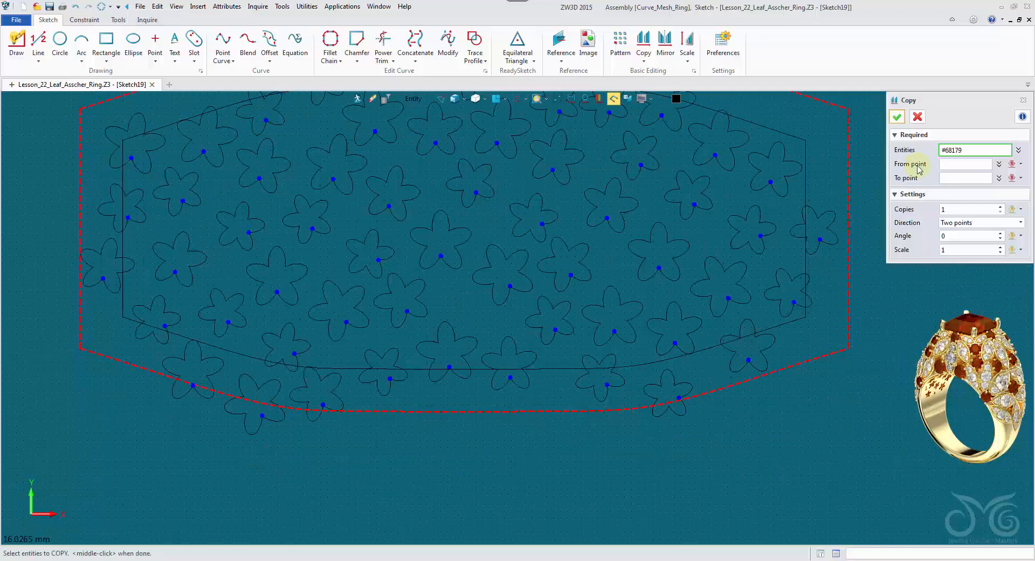
left_click(543, 325, "shift")
middle_click(500, 319)
left_click(554, 314)
left_click(468, 314)
middle_click(468, 314)
- Move the left upright flower on the lower edge near the centre from 13.0531,-10.7828 to about 12.8017,-11.3428
left_click(643, 61)
left_click(650, 77)
scroll(484, 370, "up", 3)
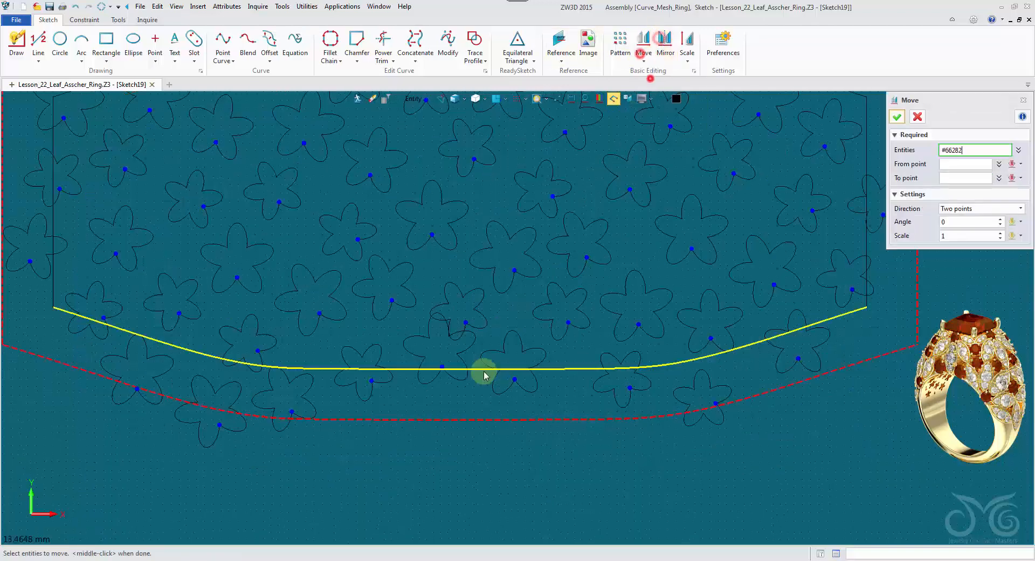
left_click(435, 343, "shift")
middle_click(405, 327)
left_click(415, 329)
left_click(406, 357)
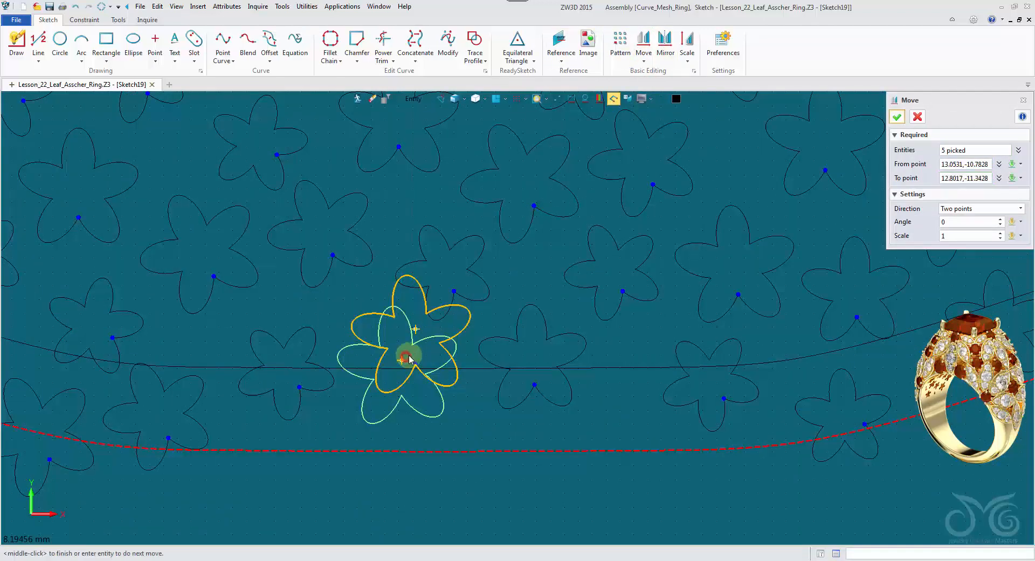
middle_click(376, 302)
scroll(559, 373, "down", 5)
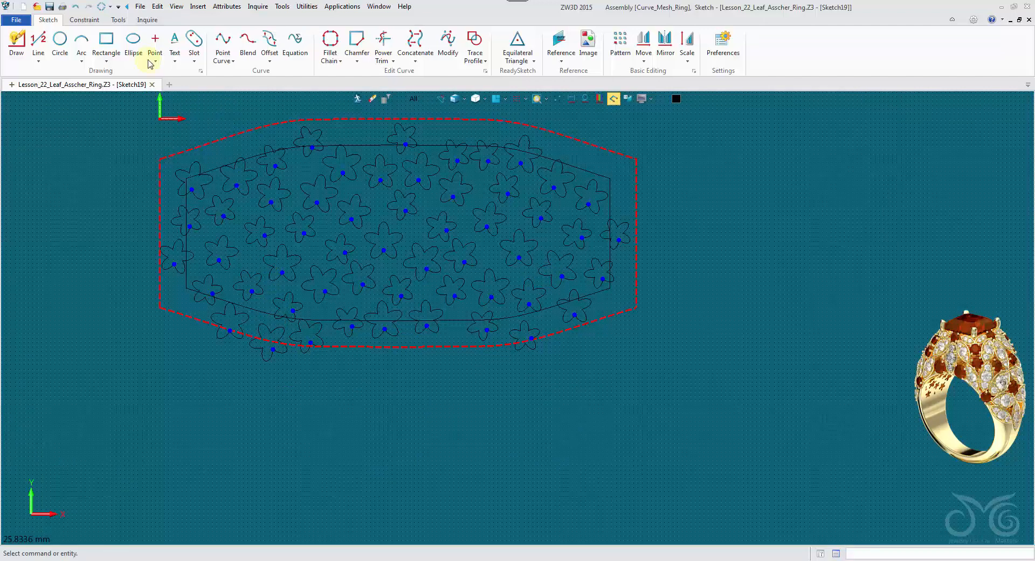
- Set all flower curves as the first region for Intersect Regions, leaving out the curves of the inner and outer outlines
left_click(157, 7)
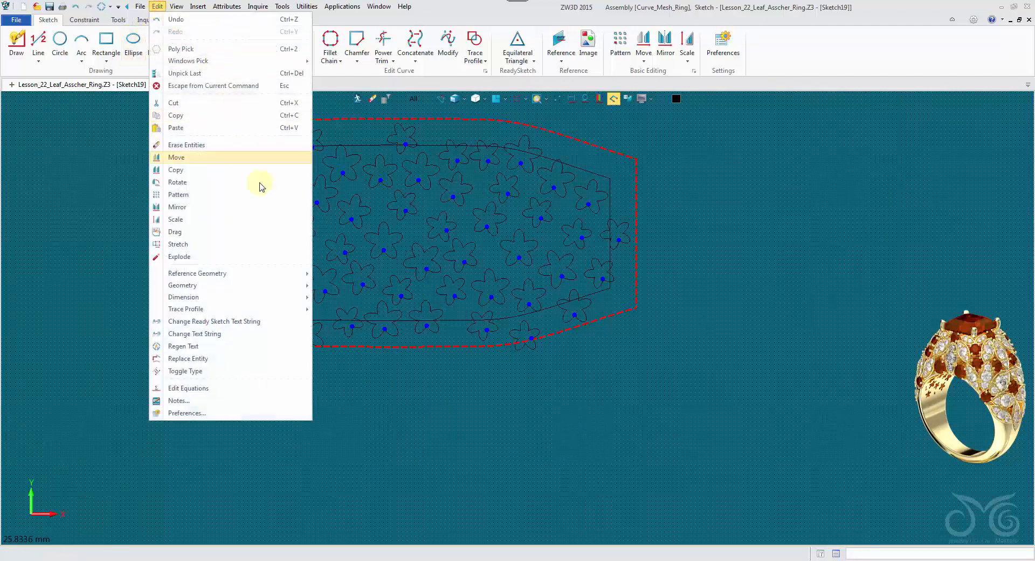
mouse_move(279, 286)
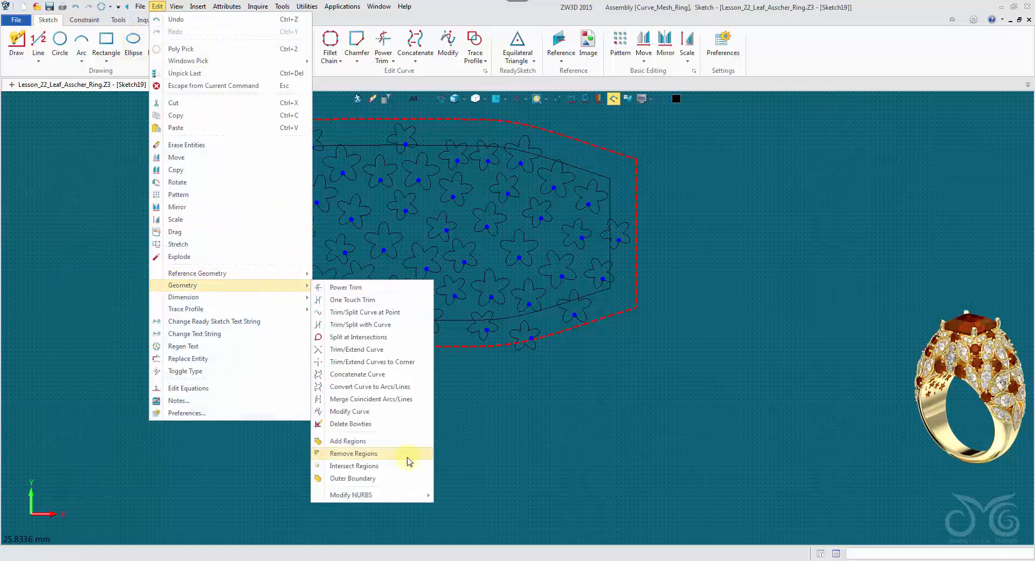
left_click(399, 467)
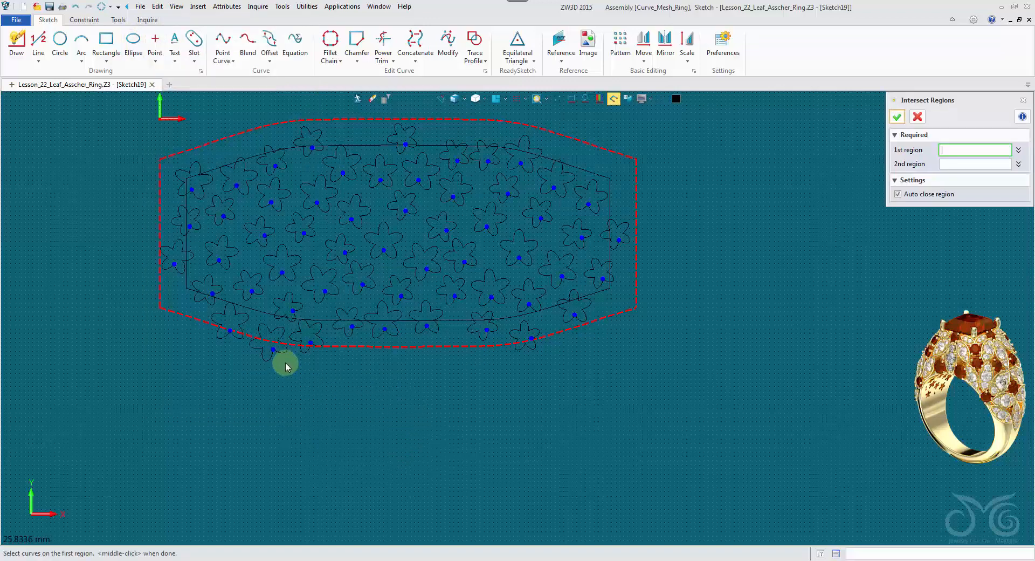
left_click_drag(130, 127, 669, 399)
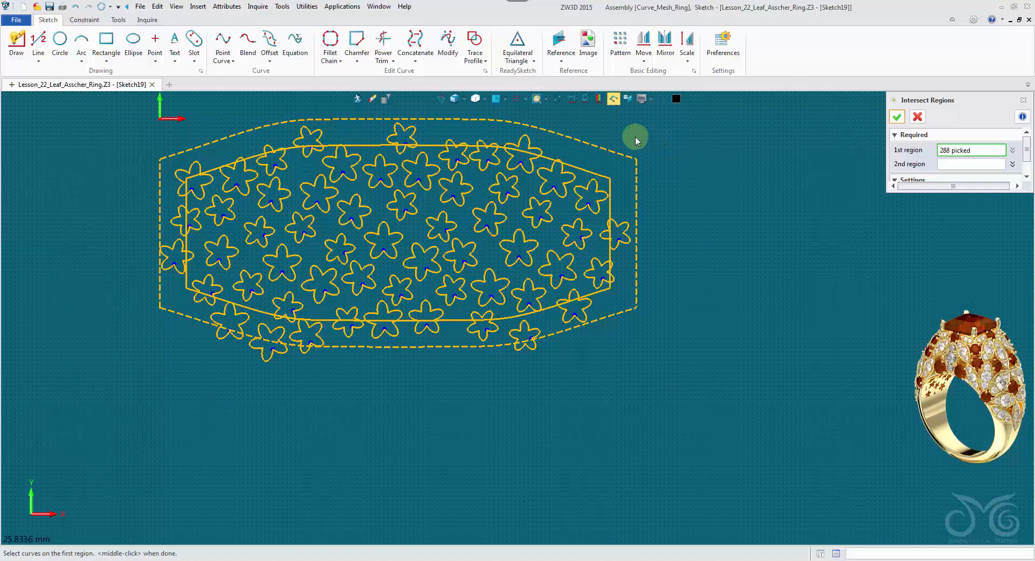
left_click_drag(628, 143, 663, 180, "ctrl")
left_click(611, 170, "ctrl")
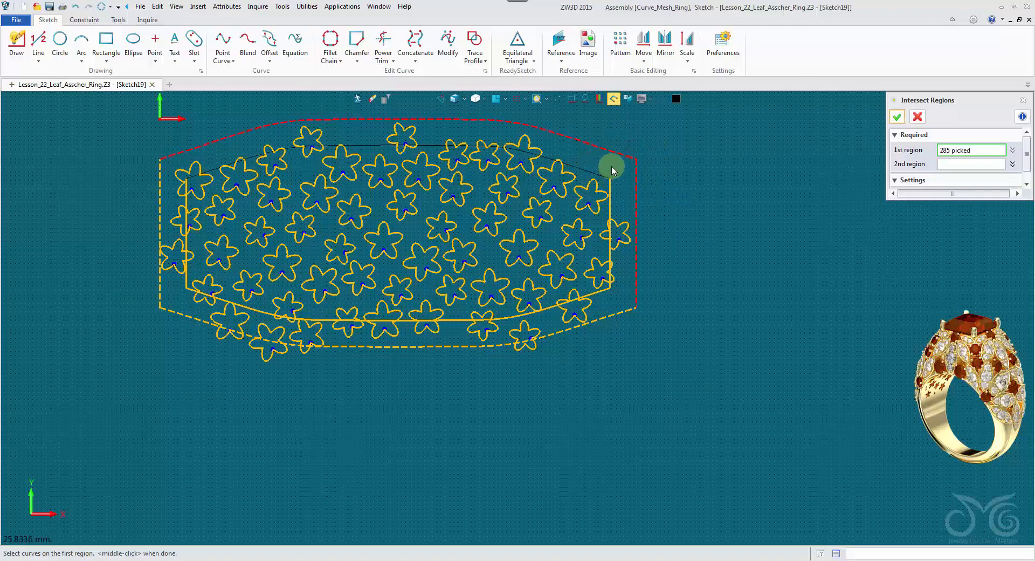
left_click(636, 308)
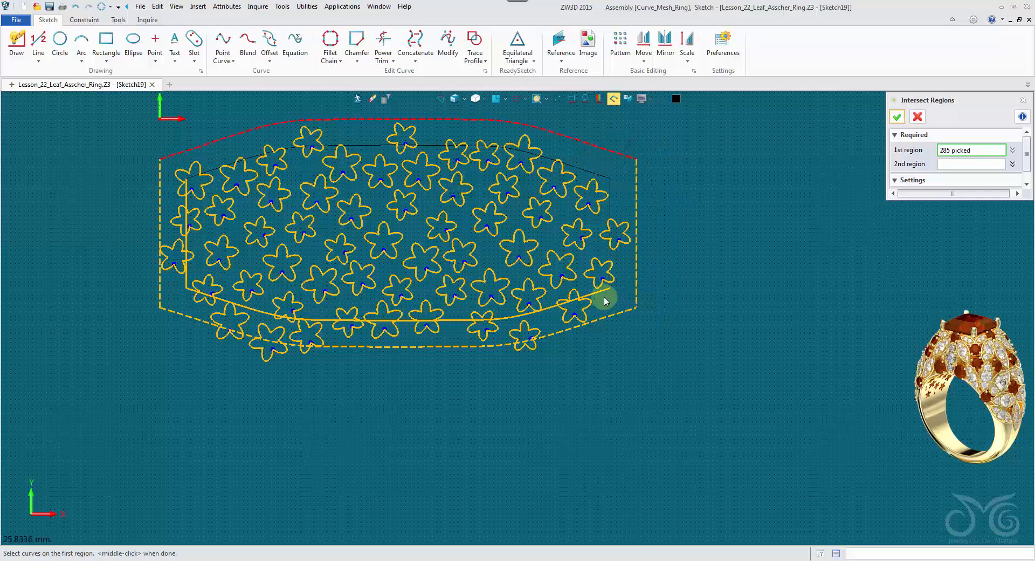
left_click(606, 292, "ctrl")
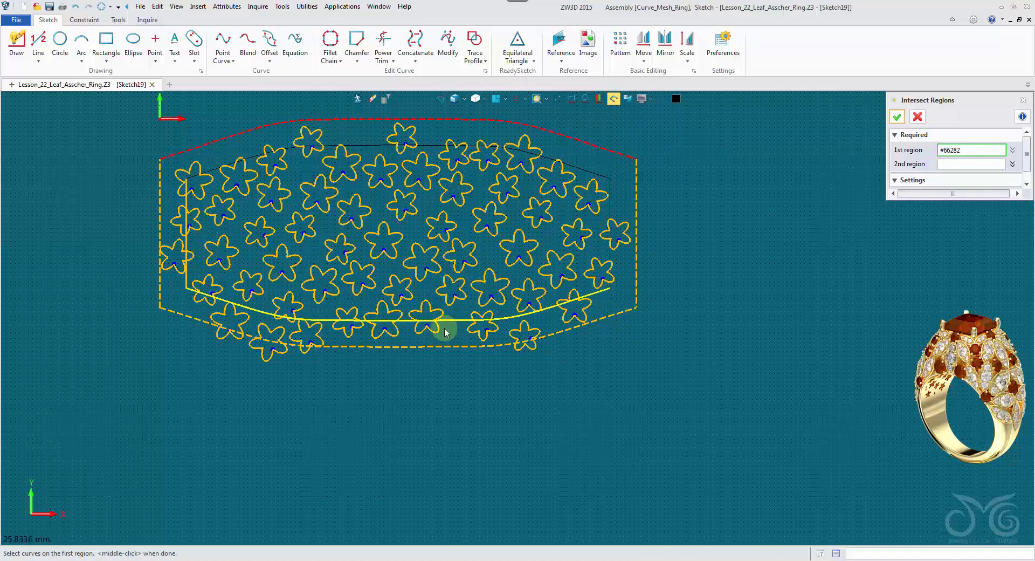
left_click(444, 346, "ctrl")
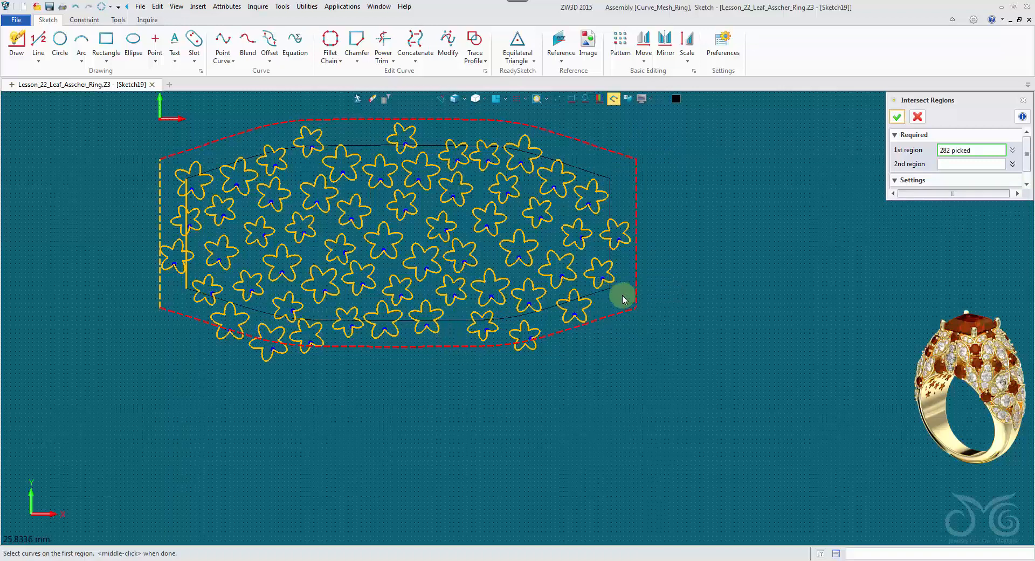
left_click(160, 186, "ctrl")
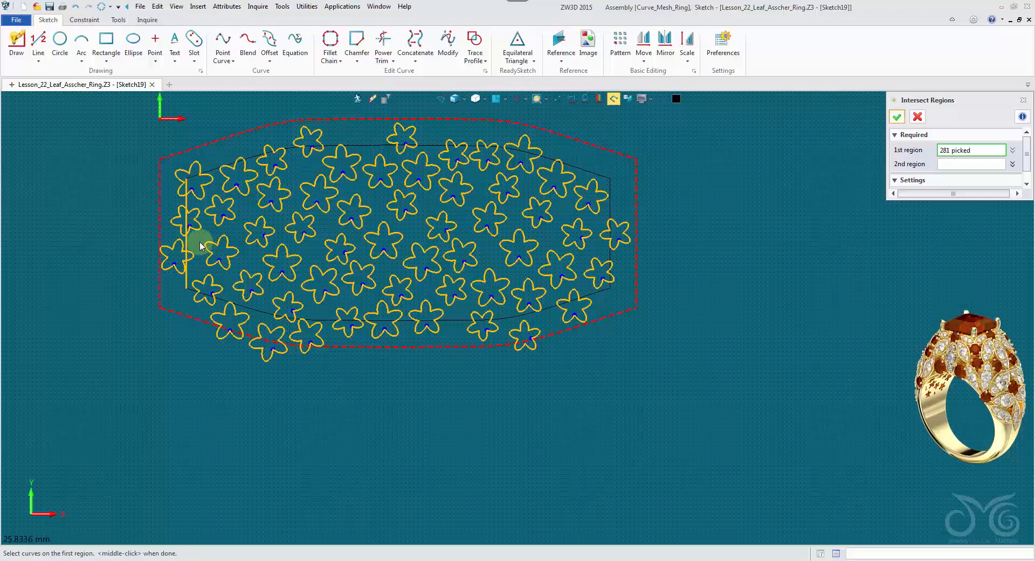
left_click(188, 297)
scroll(178, 307, "up", 2)
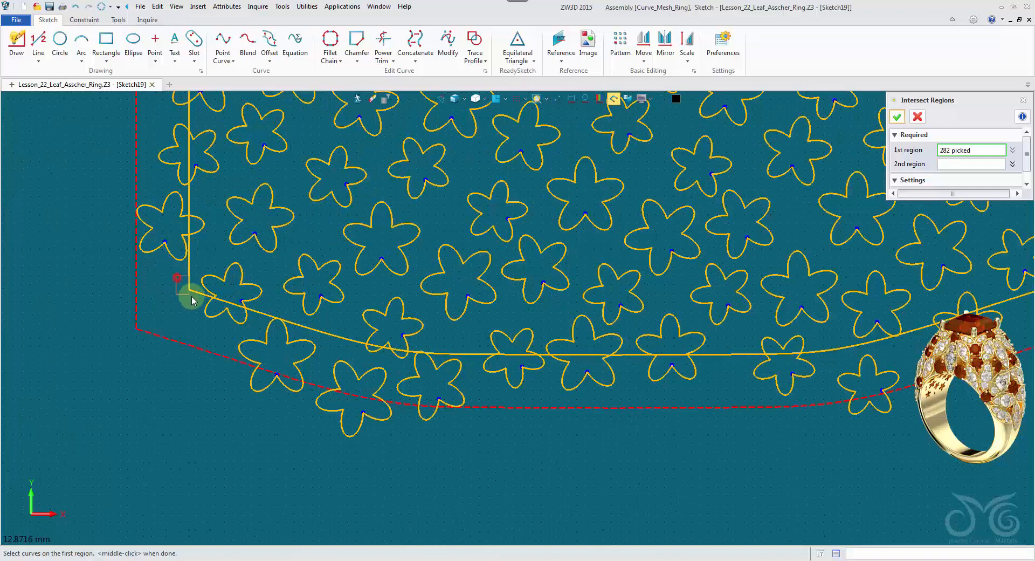
left_click_drag(191, 296, 194, 297, "ctrl")
scroll(190, 298, "down", 2)
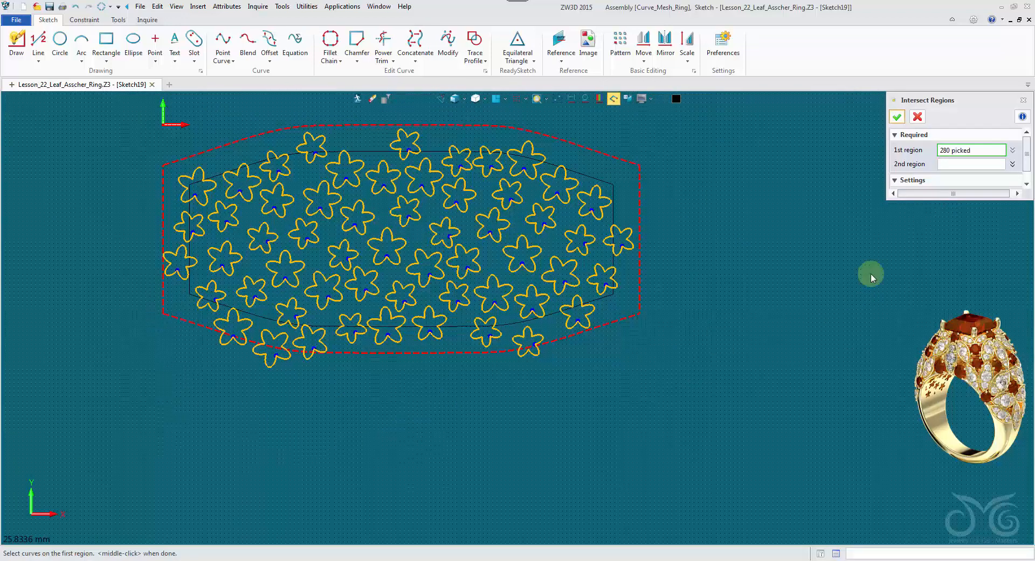
- Set the inner outline's four curves as the second region and try to intersect the flowers with it
left_click(953, 165)
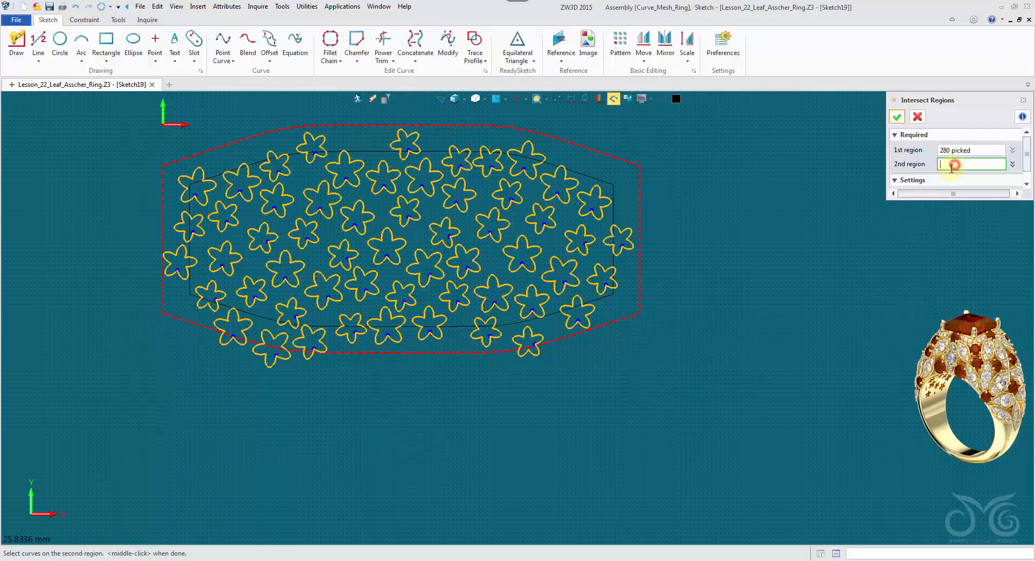
left_click(432, 150)
left_click(612, 200)
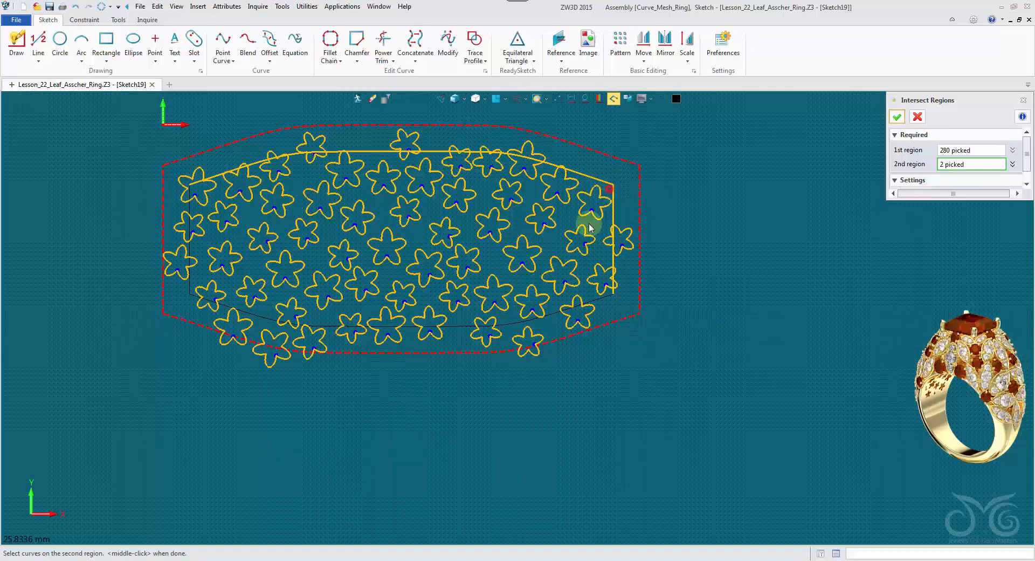
left_click(460, 326)
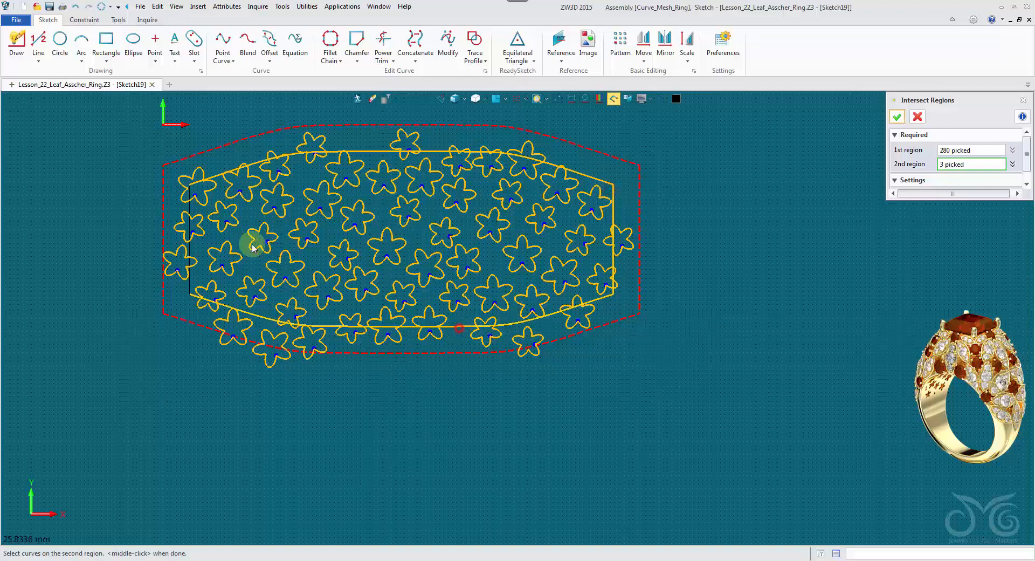
left_click(191, 249)
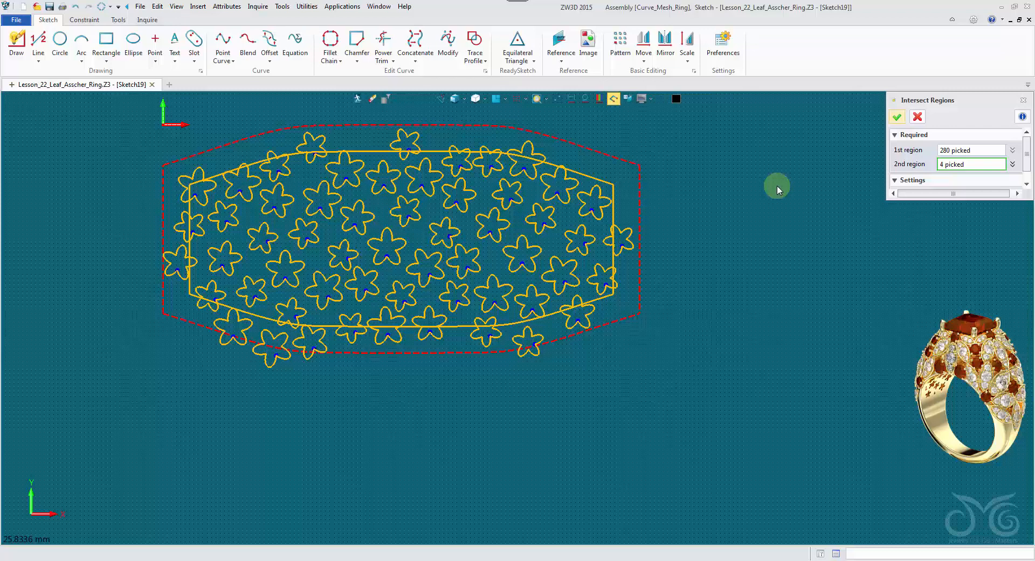
middle_click(777, 185)
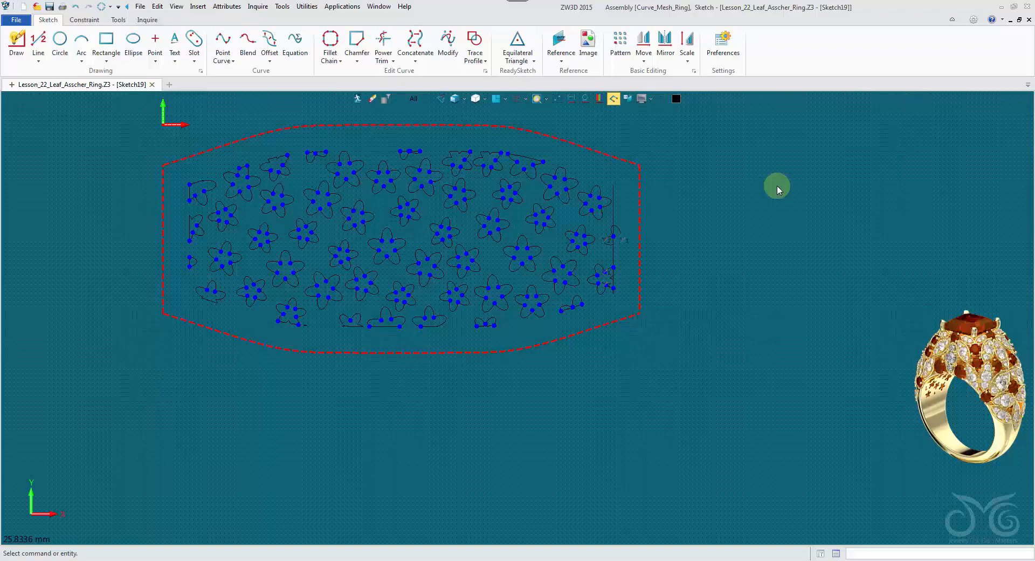
- Measure the distance between the facing petals of the two adjacent trimmed flowers on the upper edge, right of centre
scroll(533, 161, "up", 5)
scroll(539, 169, "up", 1)
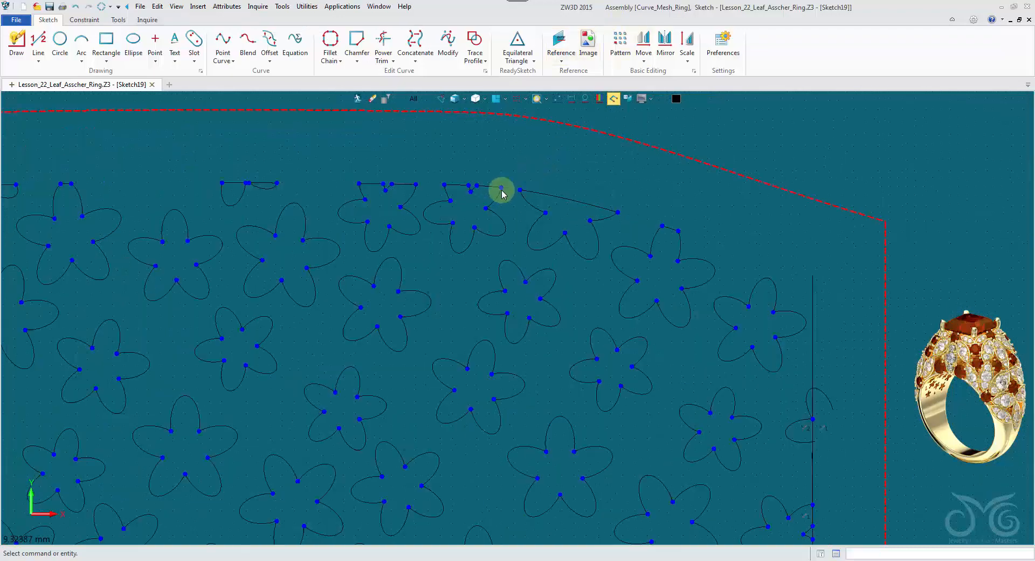
scroll(451, 206, "up", 3)
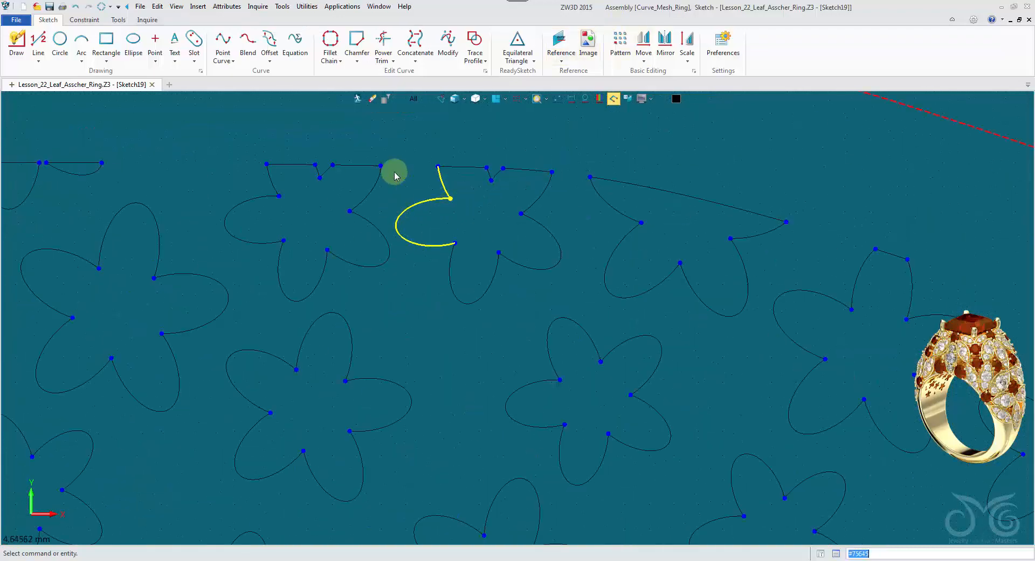
left_click(157, 22)
left_click(20, 43)
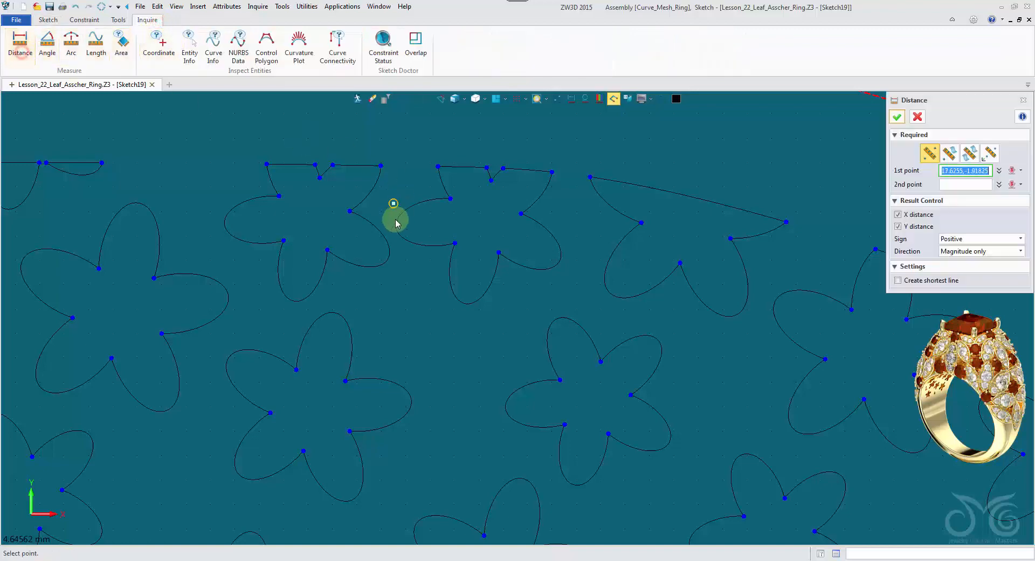
left_click(398, 237)
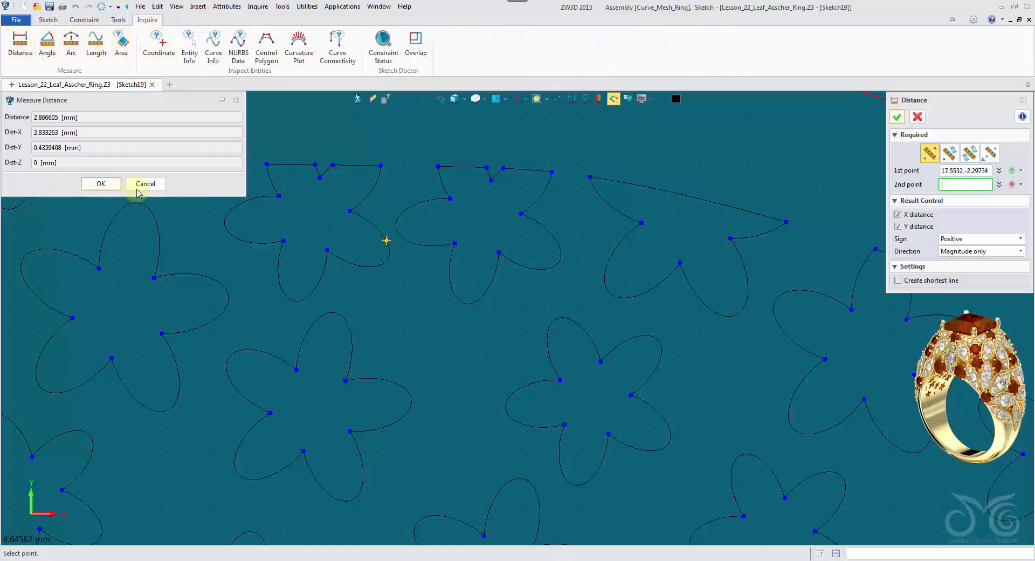
left_click(145, 184)
scroll(407, 306, "down", 5)
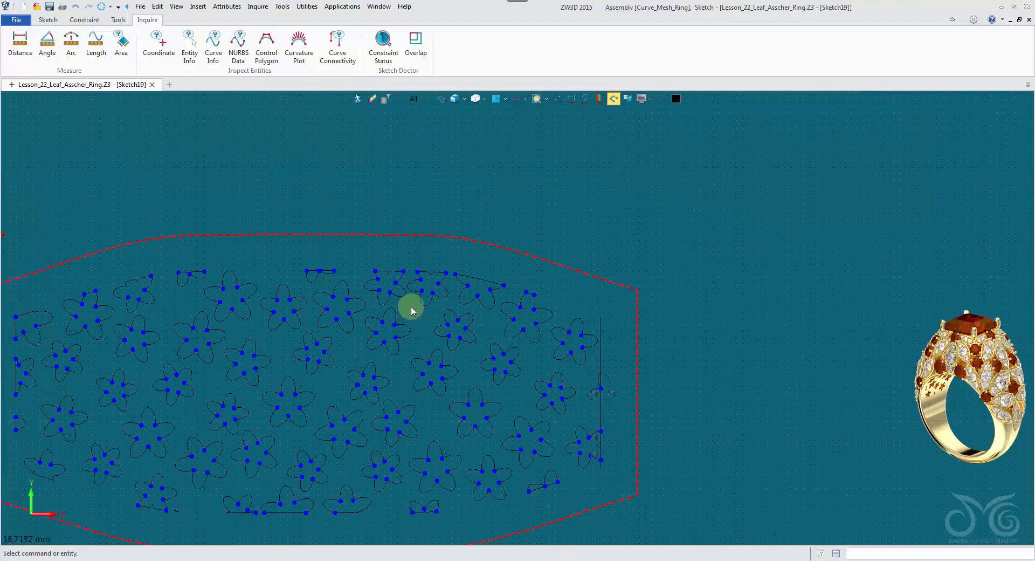
- Undo the region intersection of the flowers with the inner outline
left_click(76, 7)
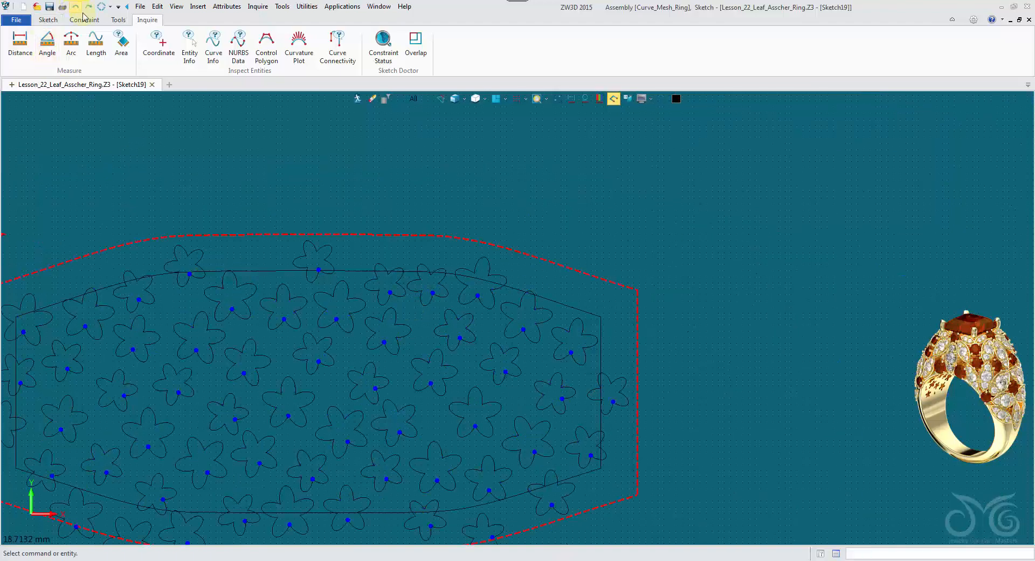
scroll(439, 296, "up", 5)
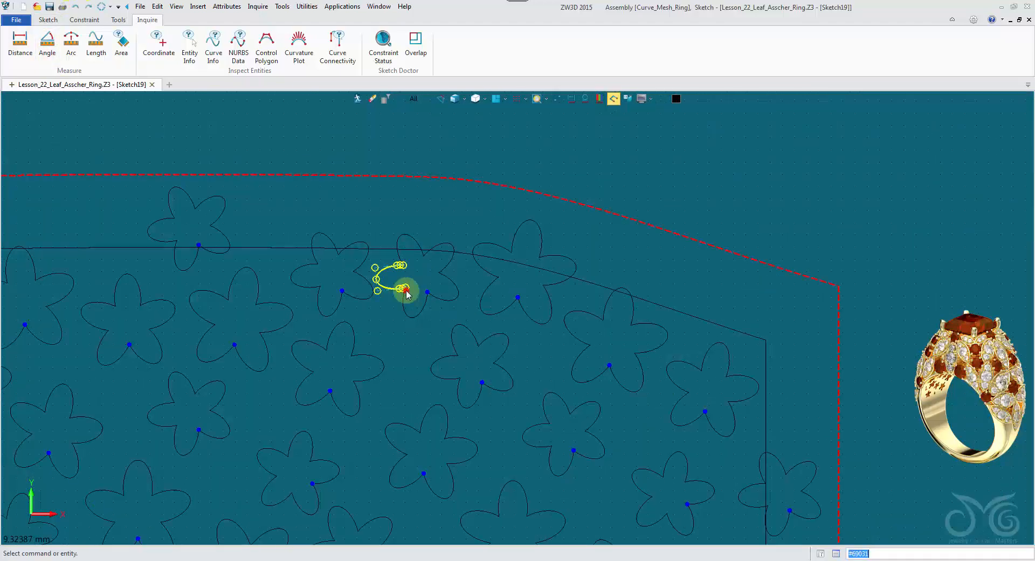
left_click(406, 292)
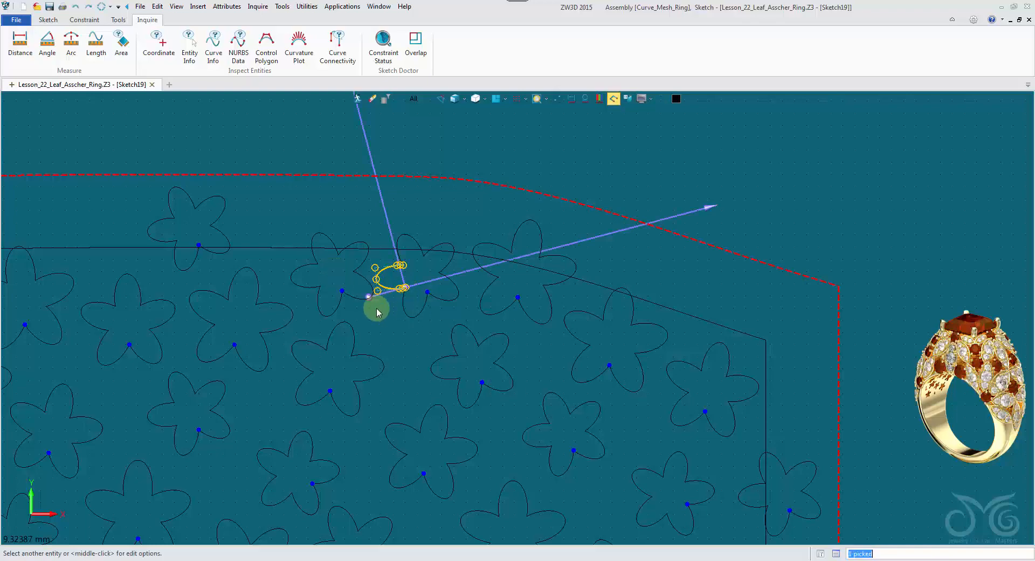
left_click_drag(424, 336, 356, 264)
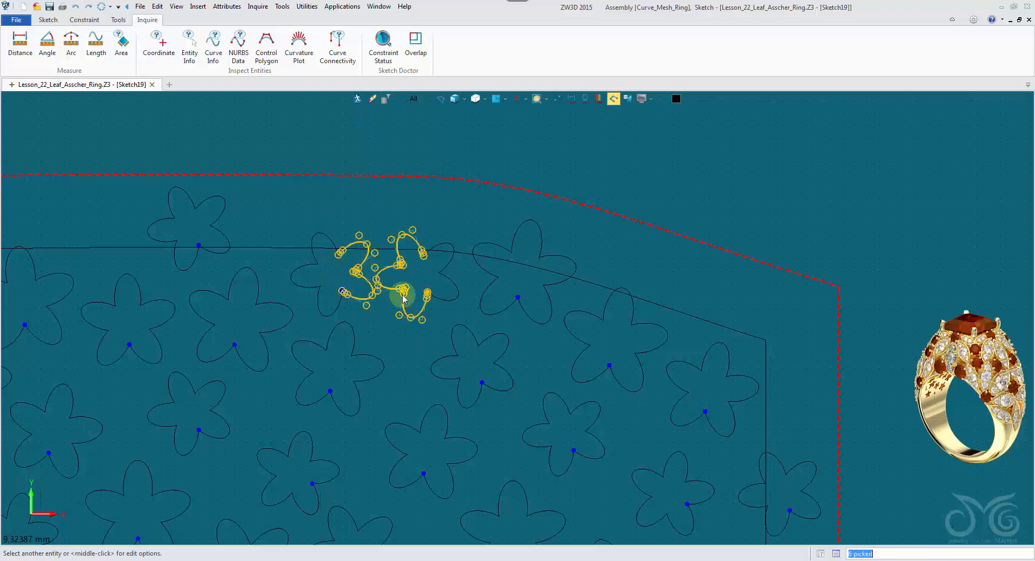
left_click(413, 332)
left_click(48, 19)
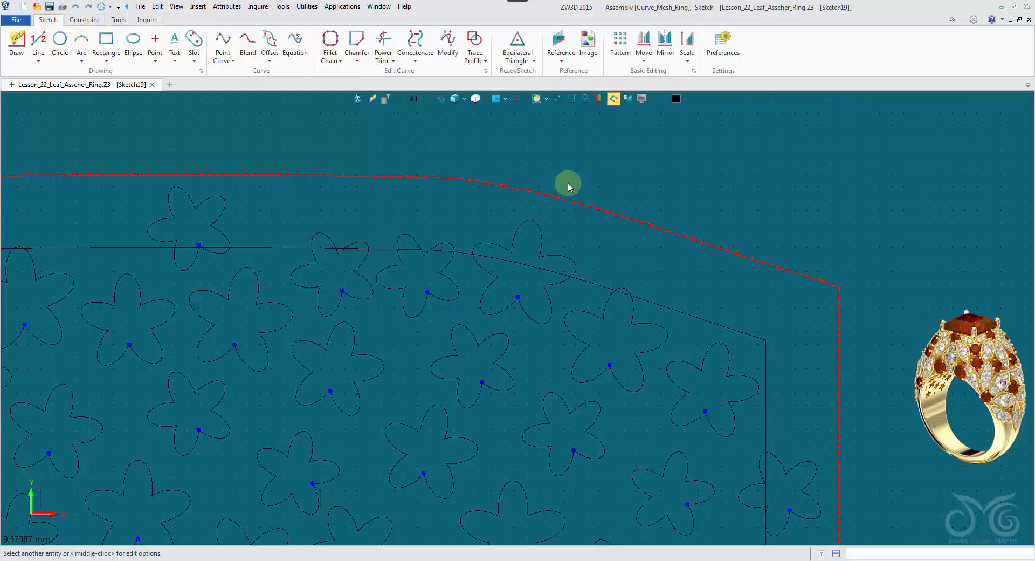
left_click(649, 44)
left_click(437, 300)
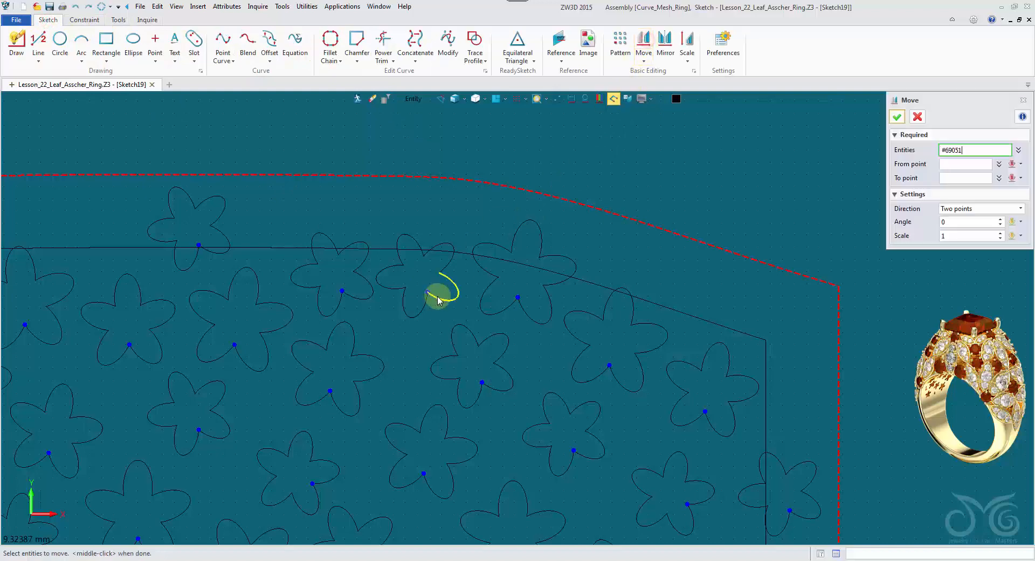
left_click(917, 116)
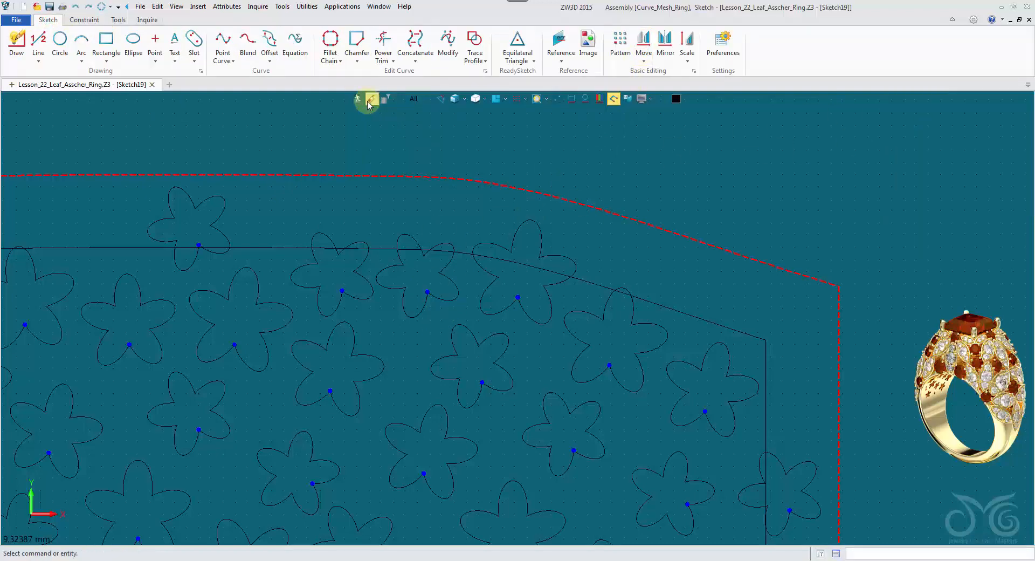
- Erase the small flower on the inner outline's upper edge, right of centre, and move its left neighbour about 0.5 mm left and up
left_click(446, 284)
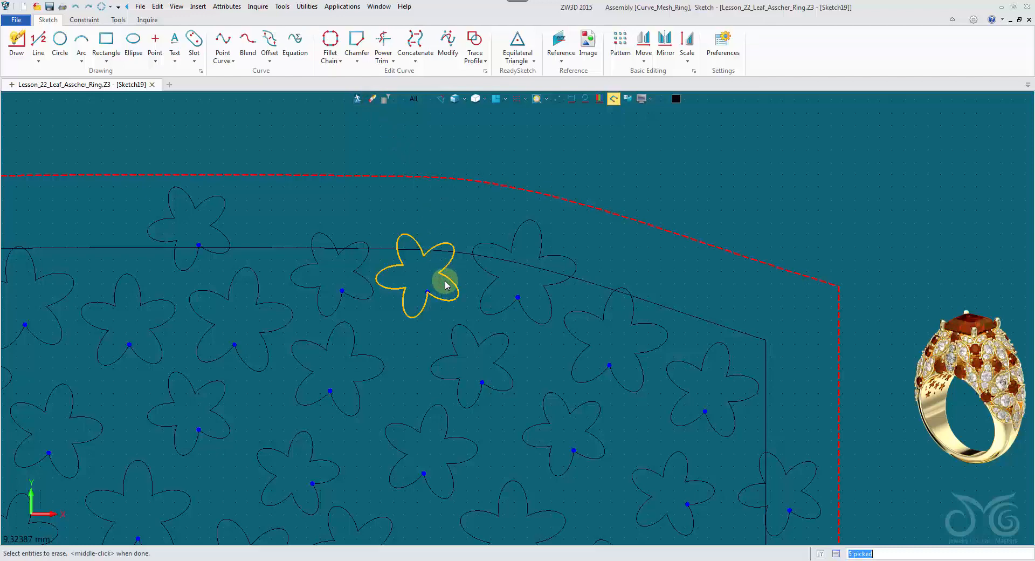
middle_click(445, 284)
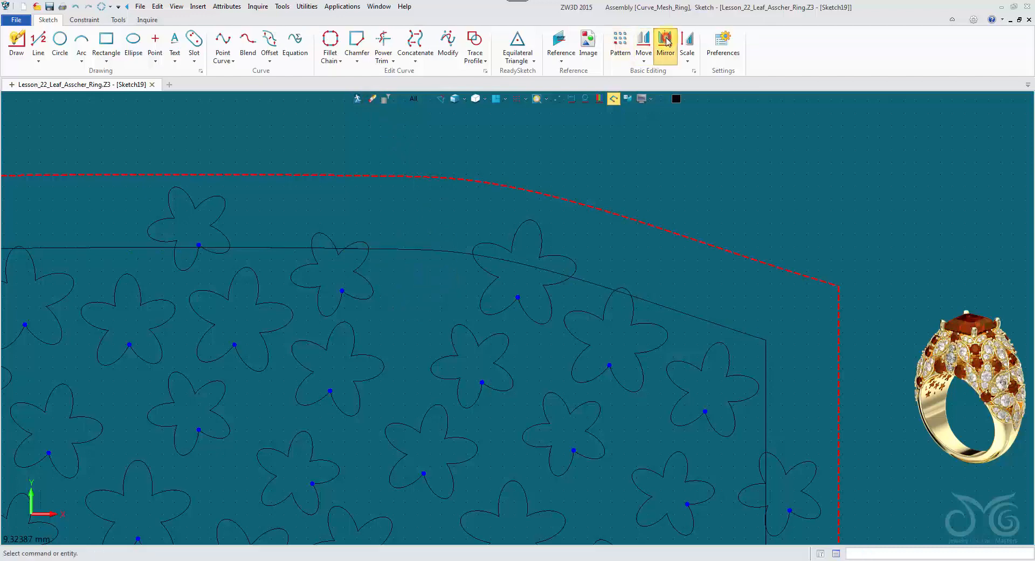
left_click(644, 41)
left_click(355, 279)
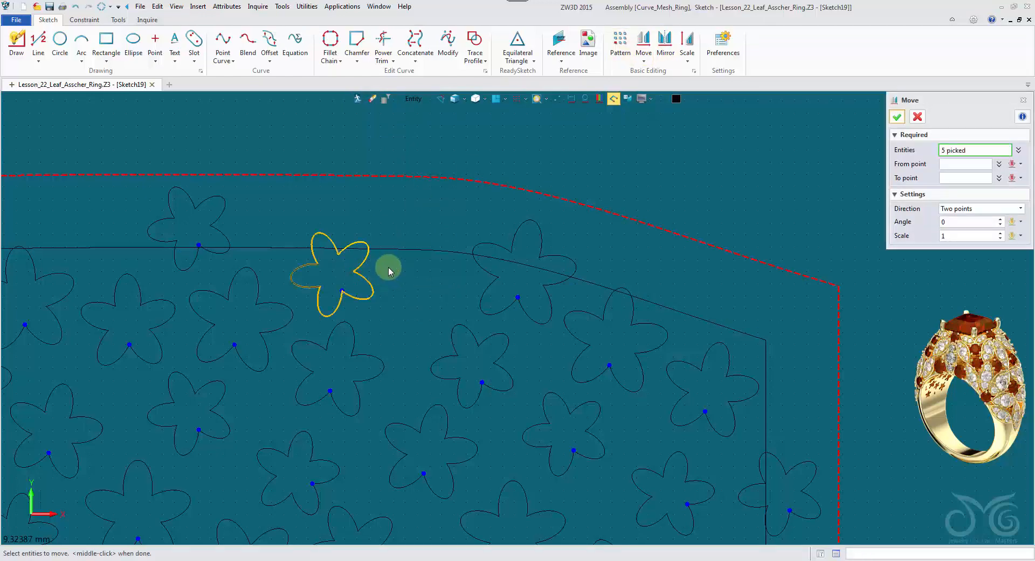
middle_click(377, 269)
left_click(338, 271)
left_click(312, 251)
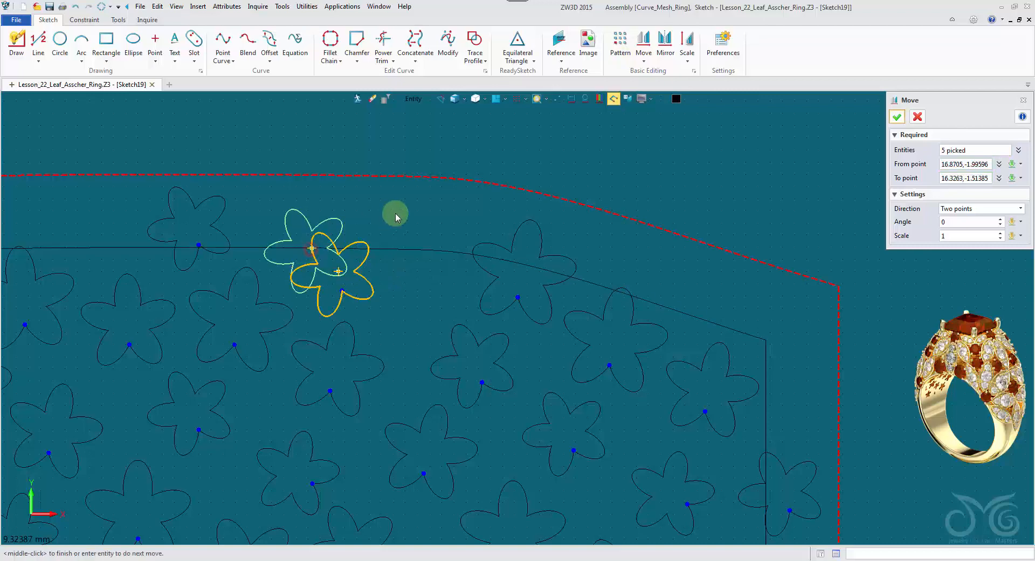
middle_click(425, 220)
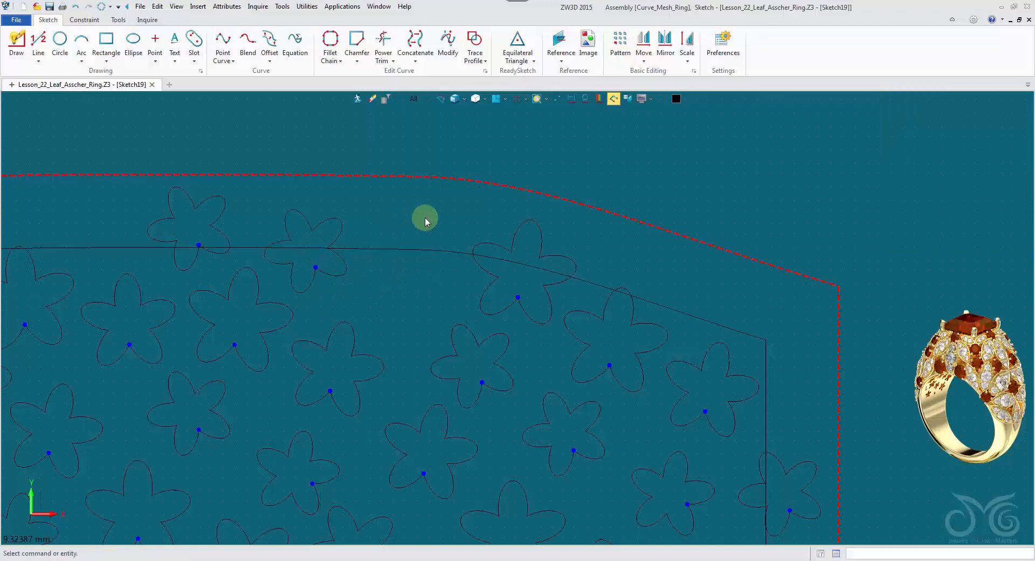
- Copy the small flower below the upper edge once, placing the copy in the gap left by the erased flower
left_click(644, 60)
left_click(671, 95)
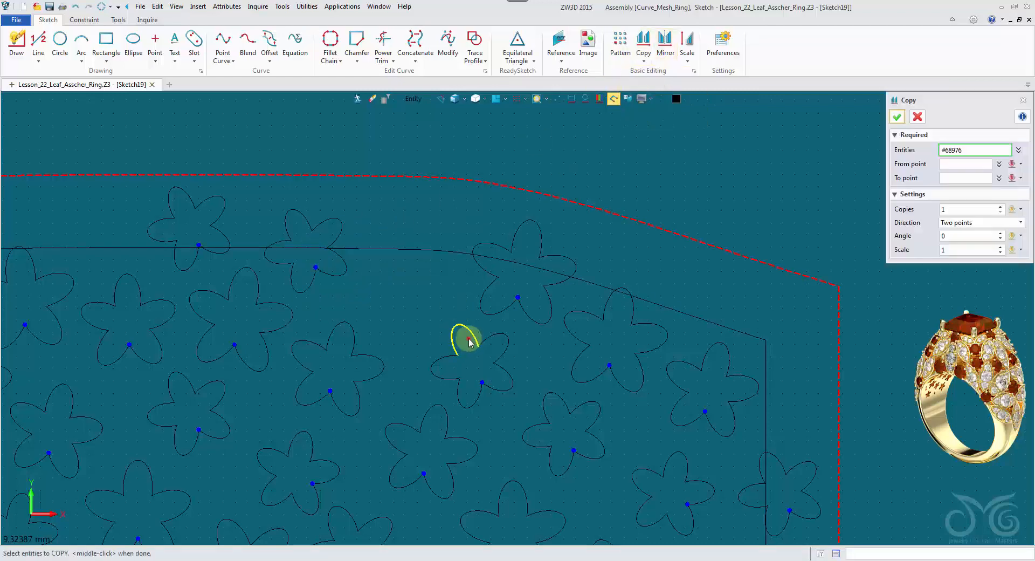
left_click(469, 342)
middle_click(432, 302)
left_click(466, 355)
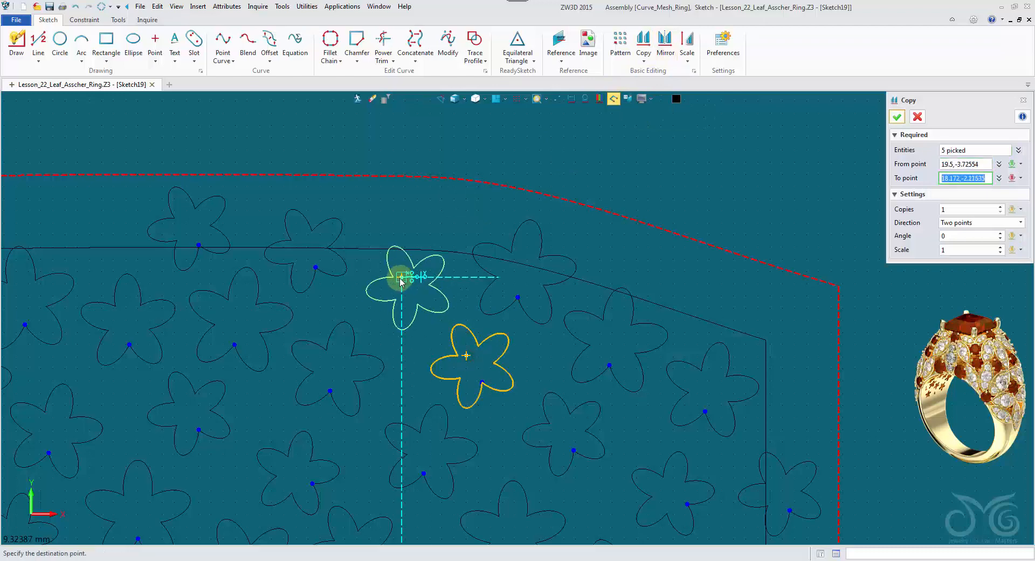
left_click(401, 281)
middle_click(423, 336)
- Delete the four flowers crossing the outer dashed outline along its lower edge, three on the left and one on the right
scroll(422, 337, "down", 5)
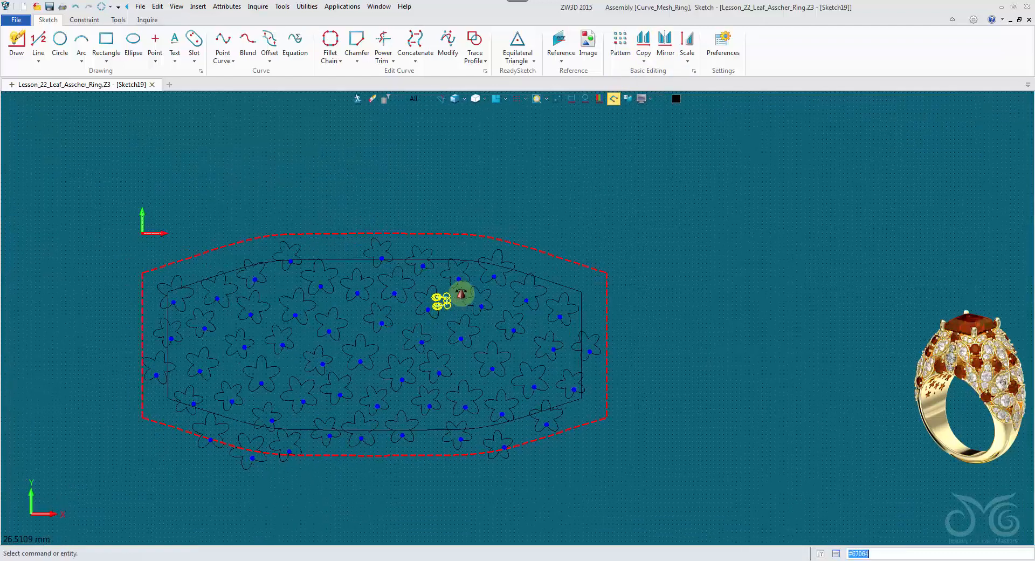
scroll(312, 422, "up", 4)
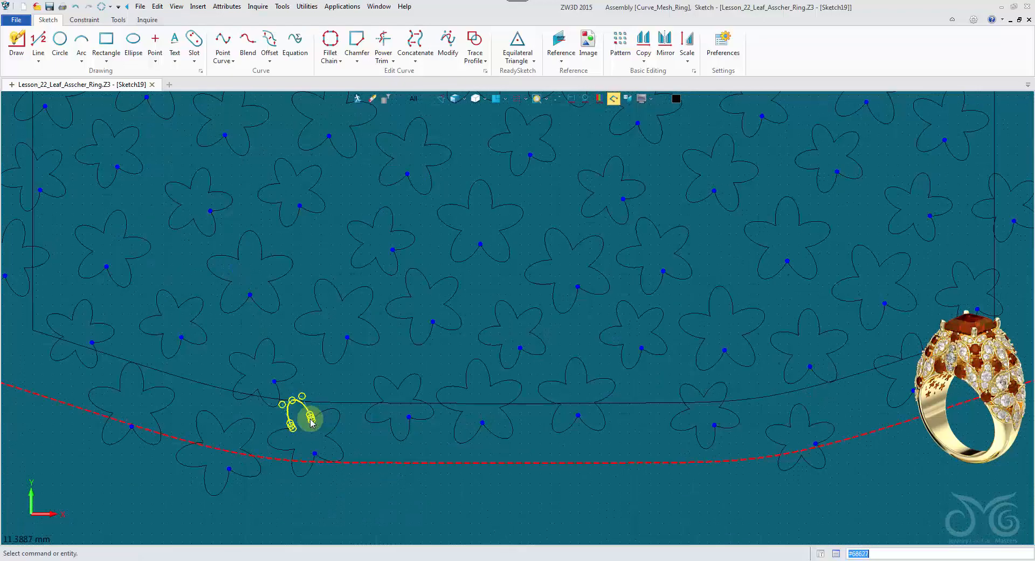
left_click(337, 445)
left_click_drag(337, 445, 168, 412)
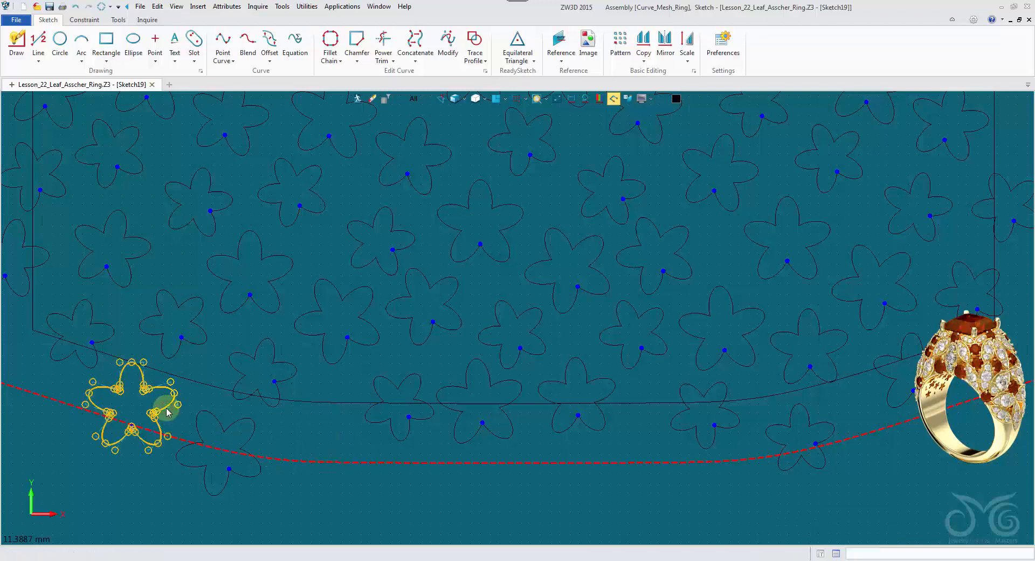
key("Delete")
left_click(209, 420)
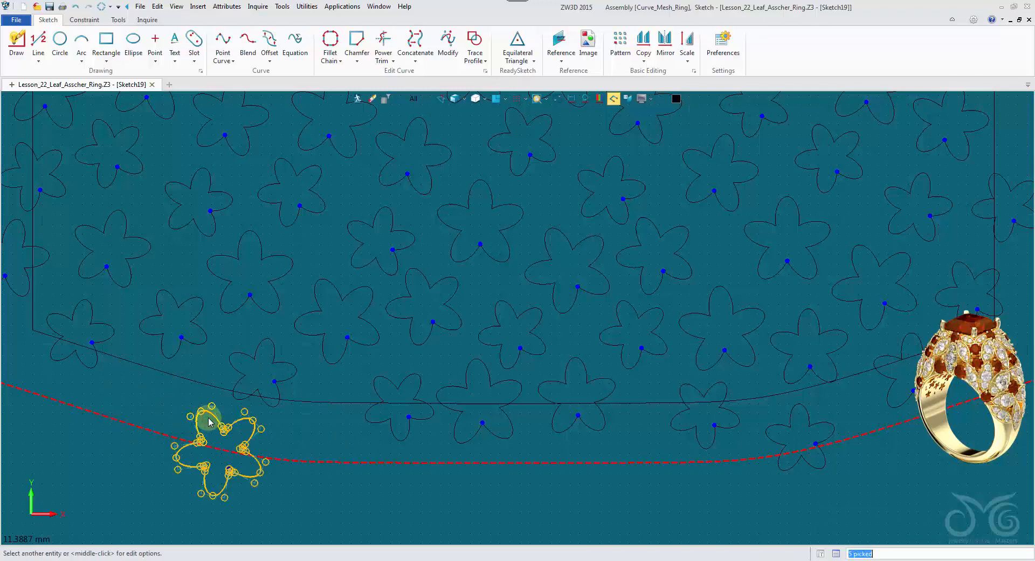
key("Delete")
left_click(805, 411)
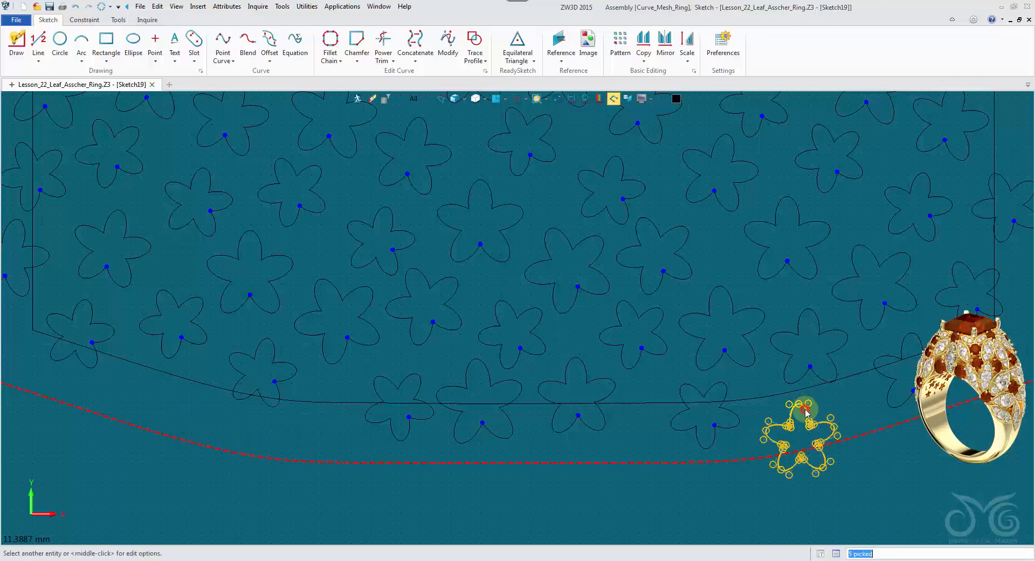
key("Delete")
- Set all flower curves as the first region for Intersect Regions, excluding the curves of both the inner and outer outlines
scroll(805, 411, "down", 2)
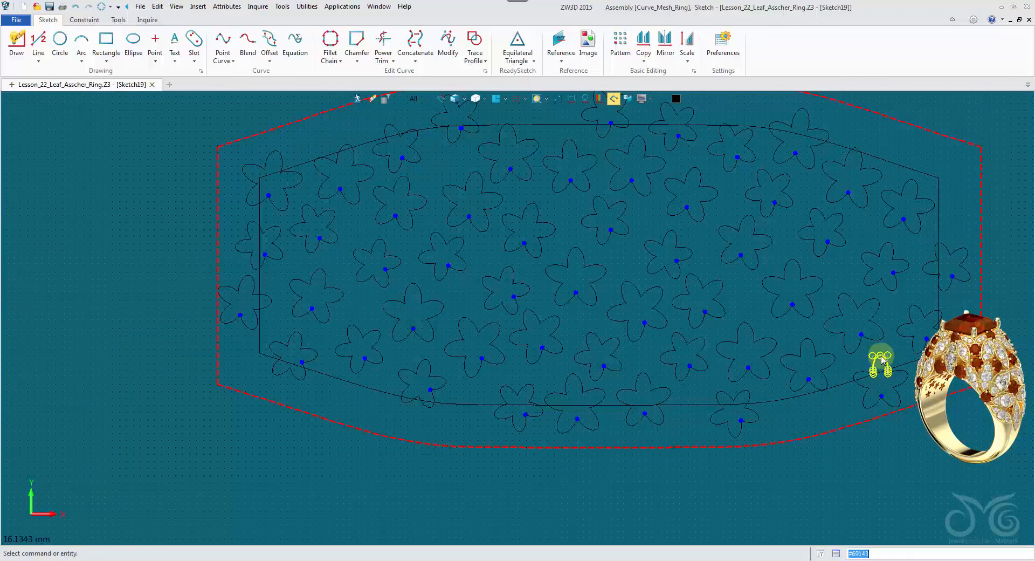
scroll(875, 231, "down", 1)
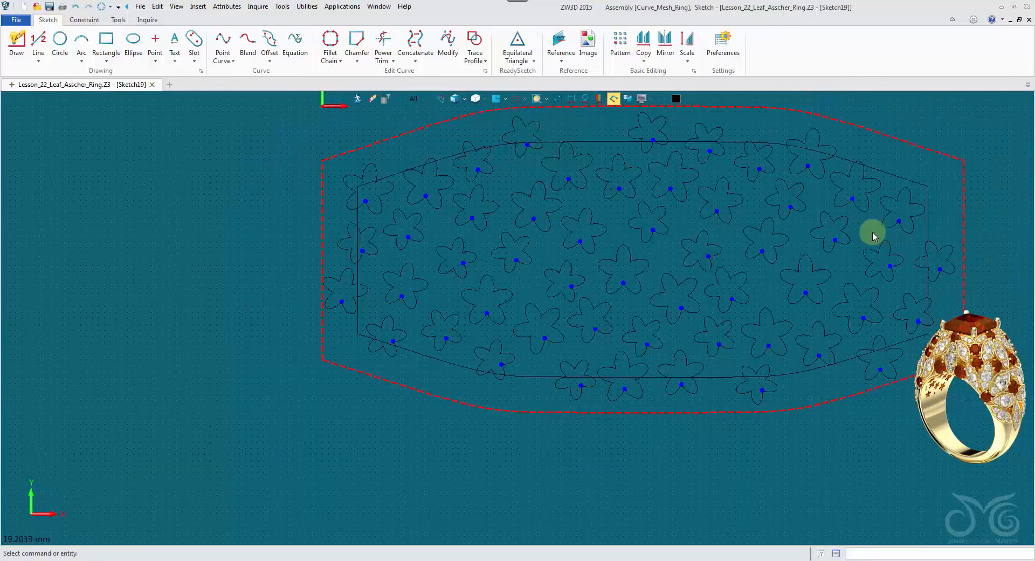
middle_click_drag(875, 232, 746, 277)
left_click(156, 7)
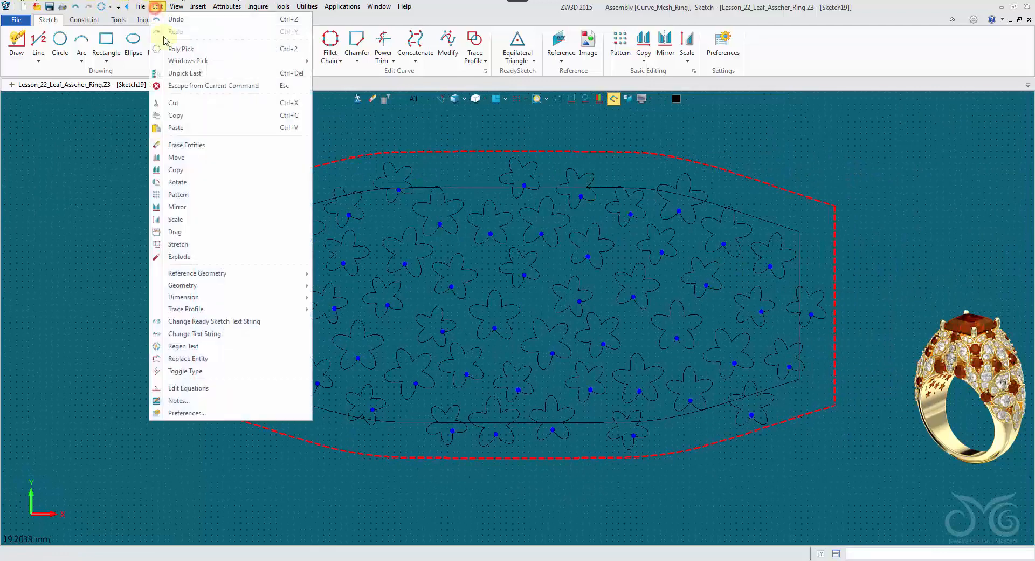
mouse_move(248, 288)
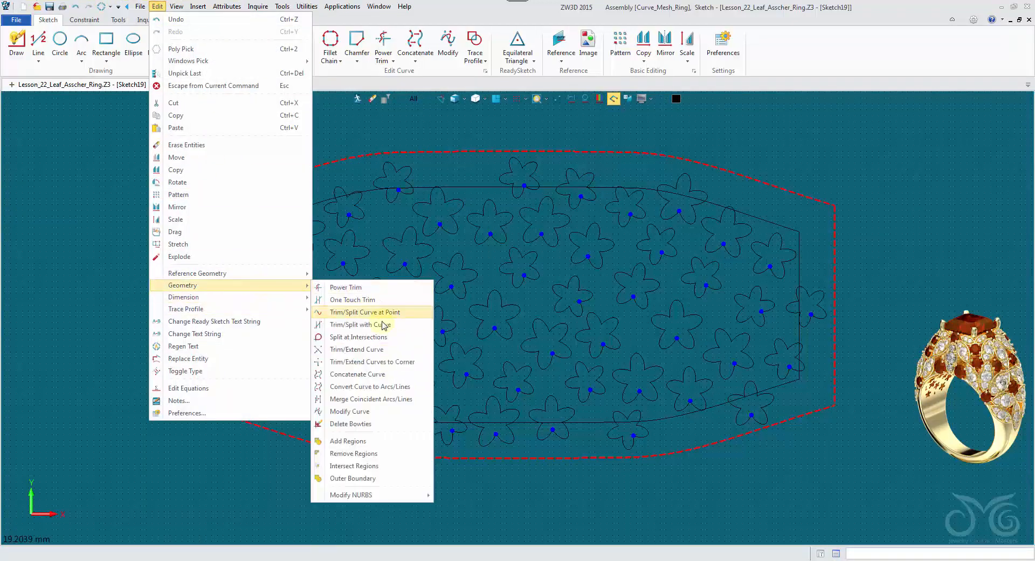
left_click(390, 465)
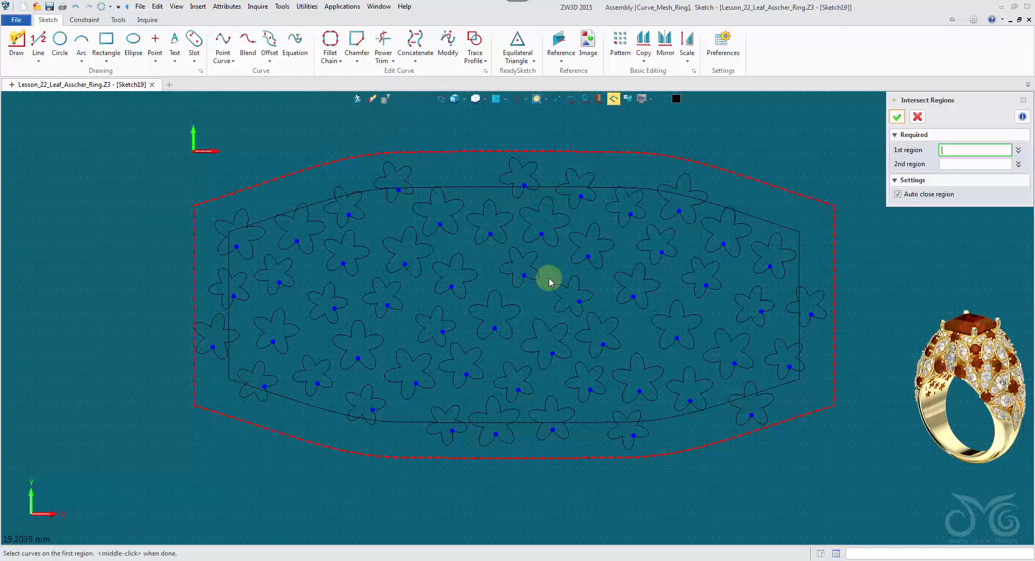
left_click_drag(124, 133, 912, 493)
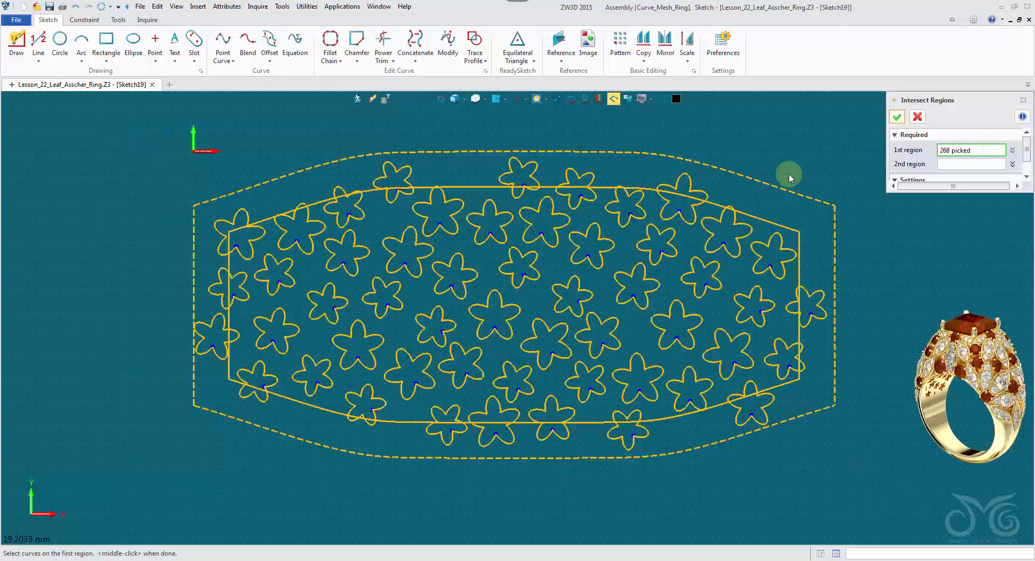
left_click(835, 224)
left_click(806, 243)
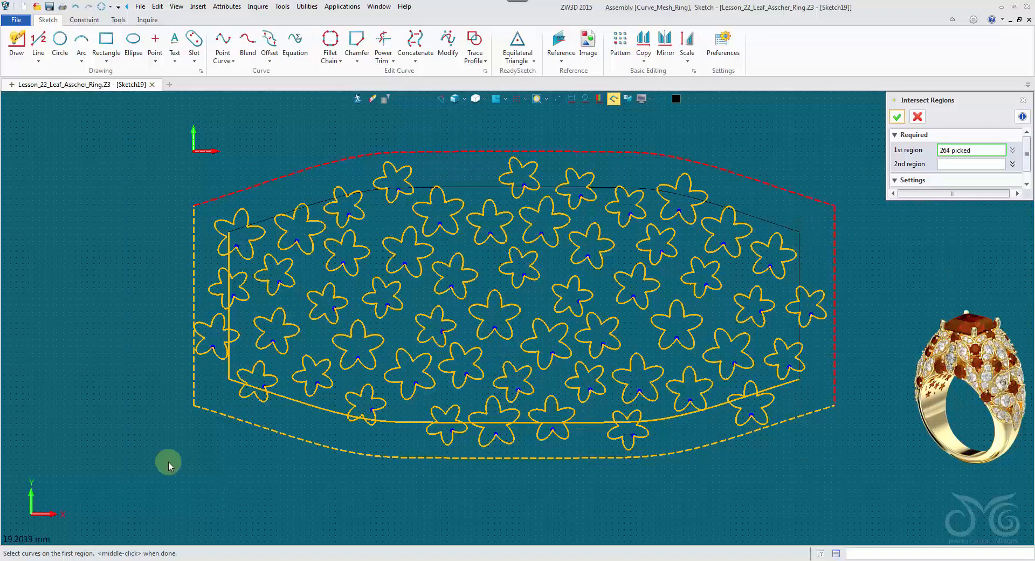
left_click(213, 390)
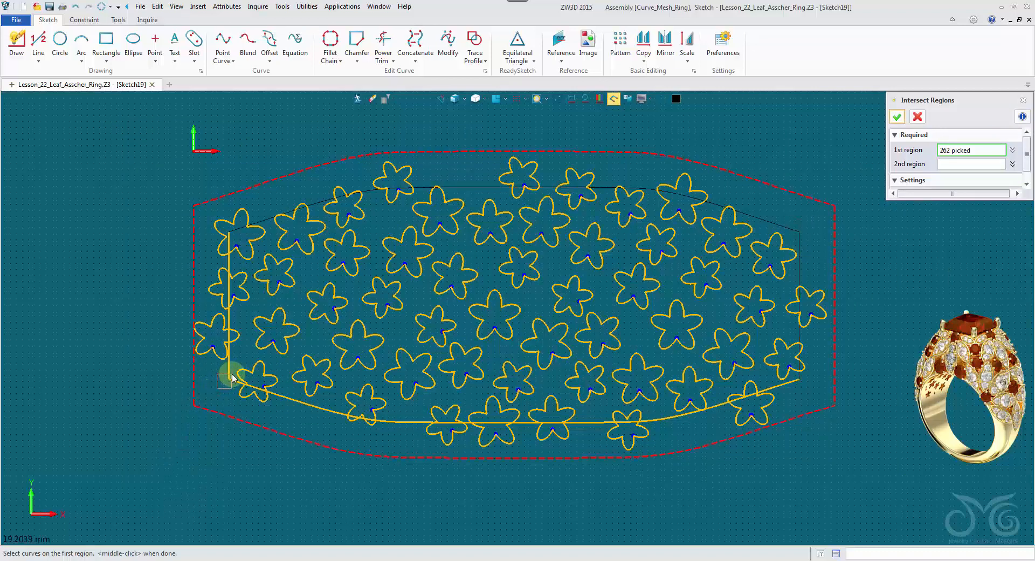
left_click(233, 378)
left_click(380, 420)
- Set the inner outline's four curves as the second region and intersect the flowers with it
left_click(952, 163)
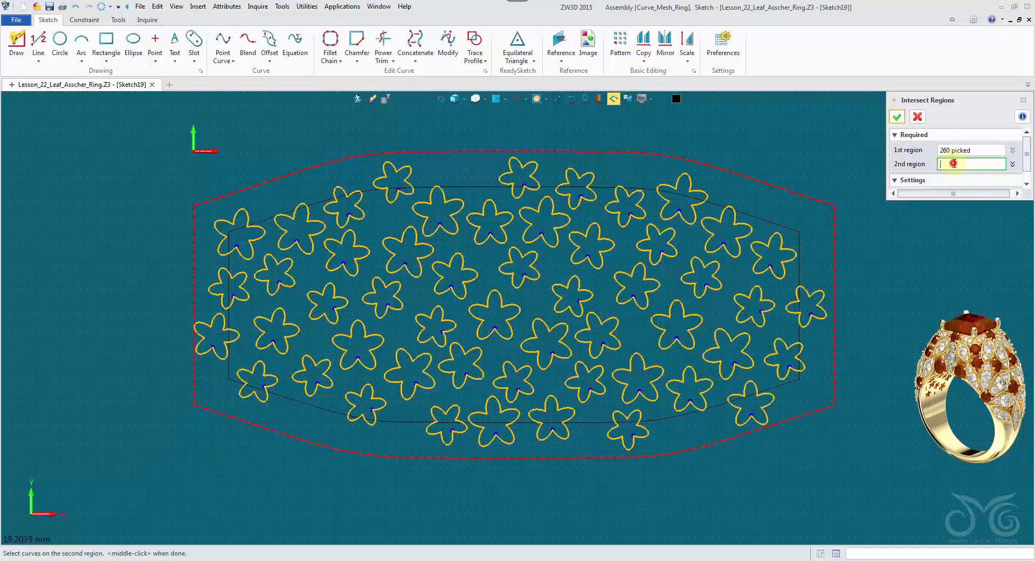
left_click(763, 215)
left_click(799, 249)
left_click(785, 385)
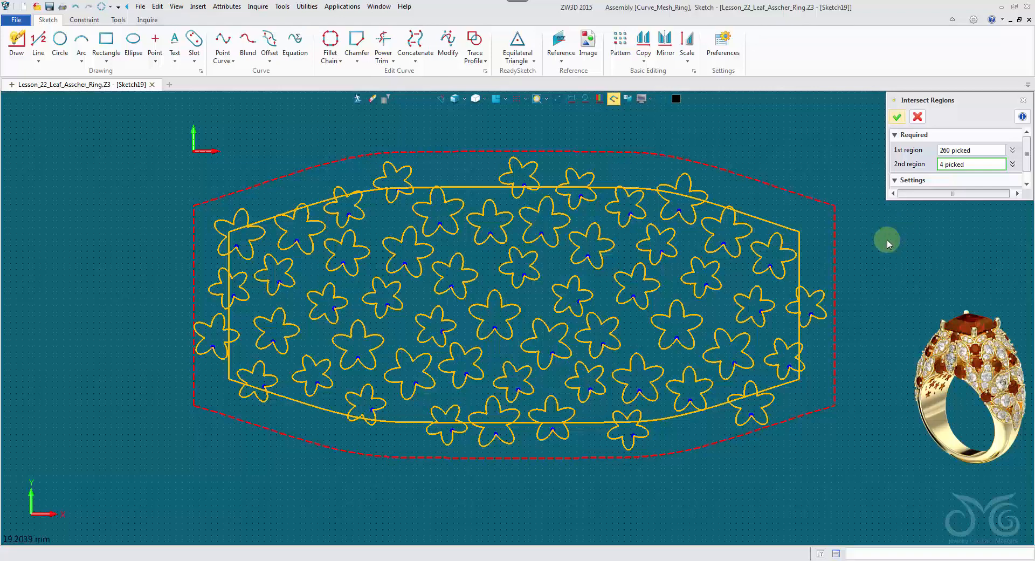
middle_click(886, 243)
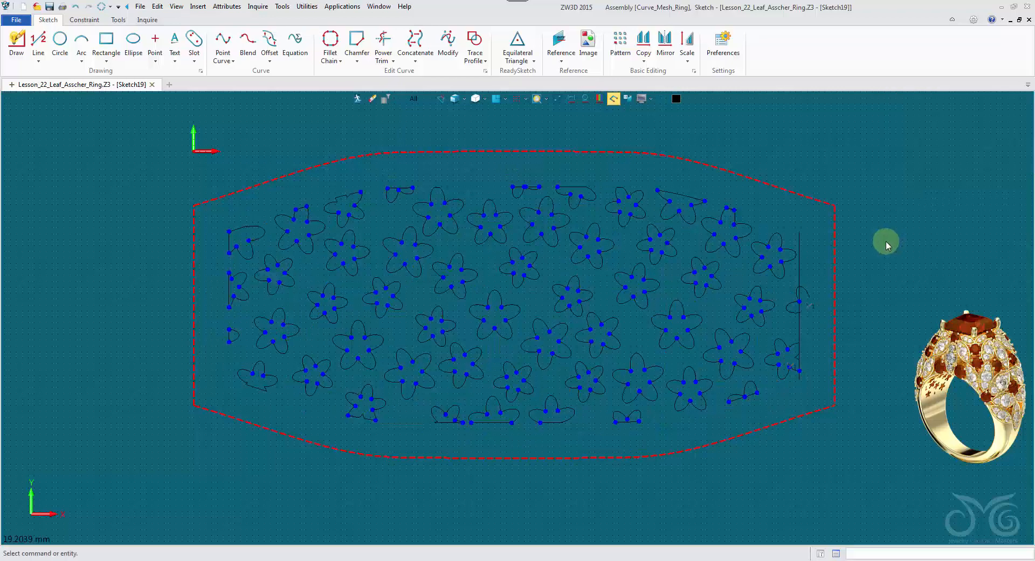
- Examine the trimmed flowers along the upper, right and lower edges for incomplete cuts and stray curves
scroll(296, 247, "up", 2)
scroll(593, 305, "up", 2)
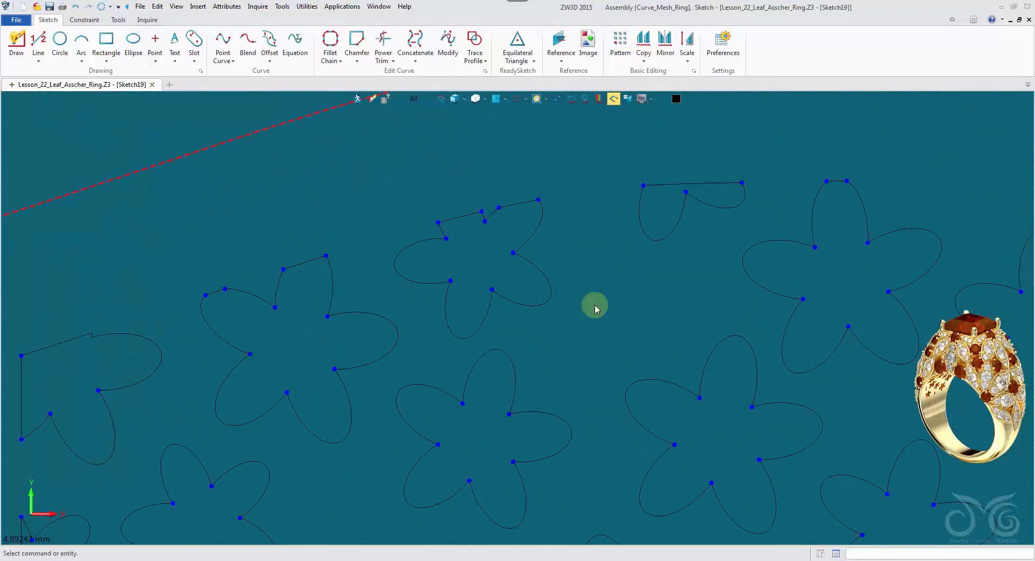
scroll(656, 286, "down", 2)
scroll(405, 173, "up", 2)
scroll(406, 173, "up", 3)
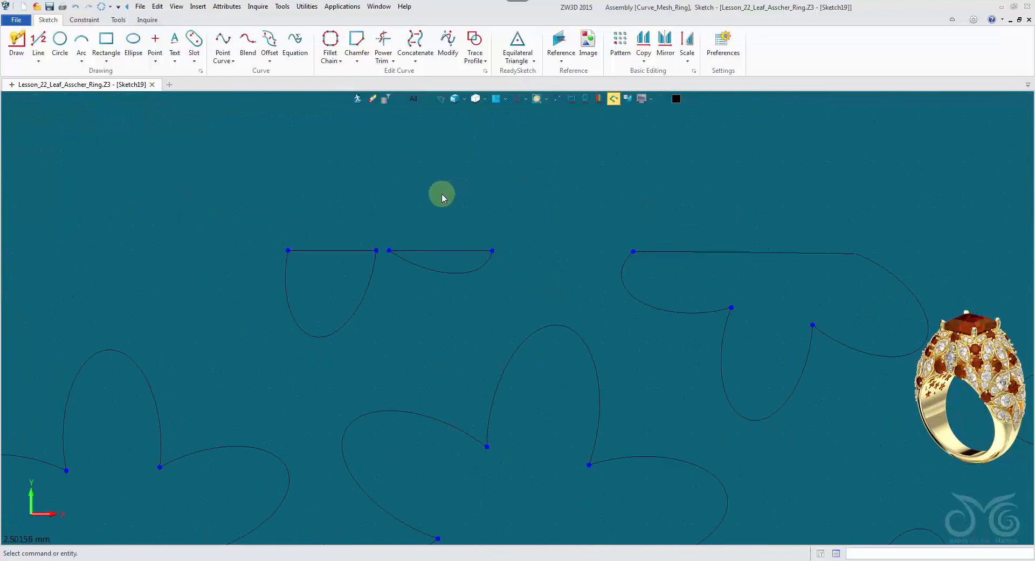
scroll(441, 194, "down", 3)
scroll(734, 203, "down", 2)
scroll(688, 166, "up", 4)
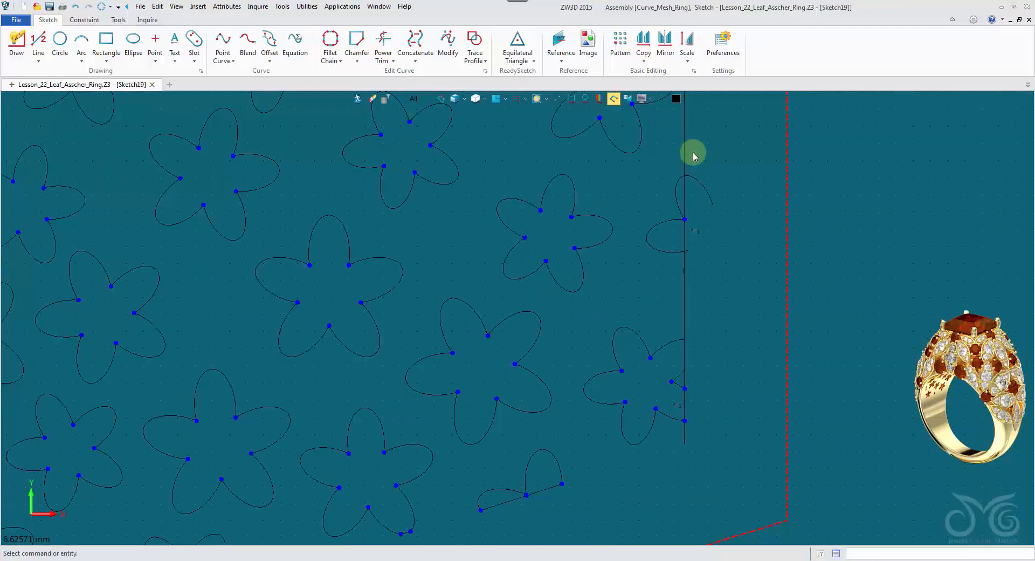
scroll(667, 150, "down", 2)
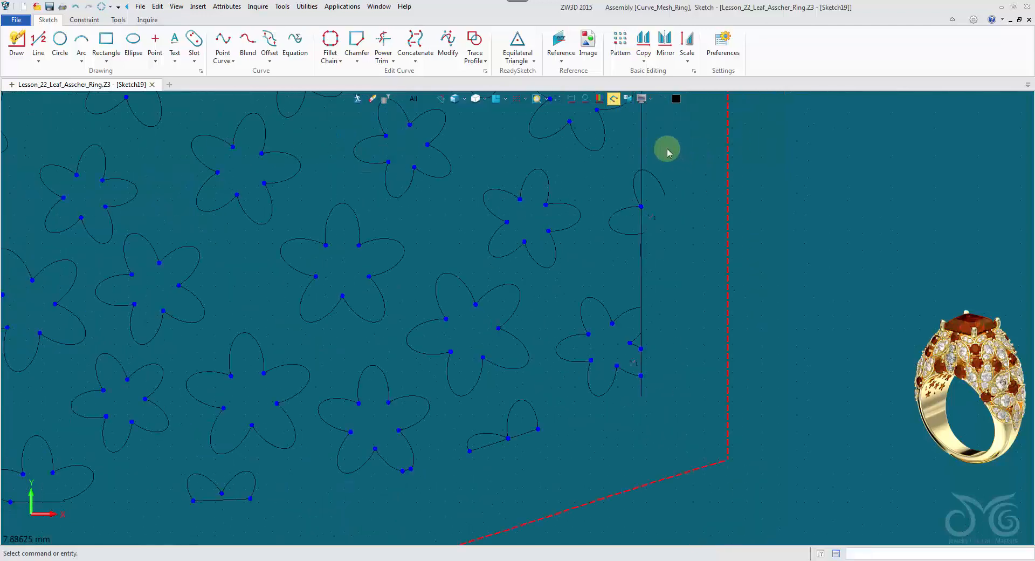
scroll(467, 444, "up", 10)
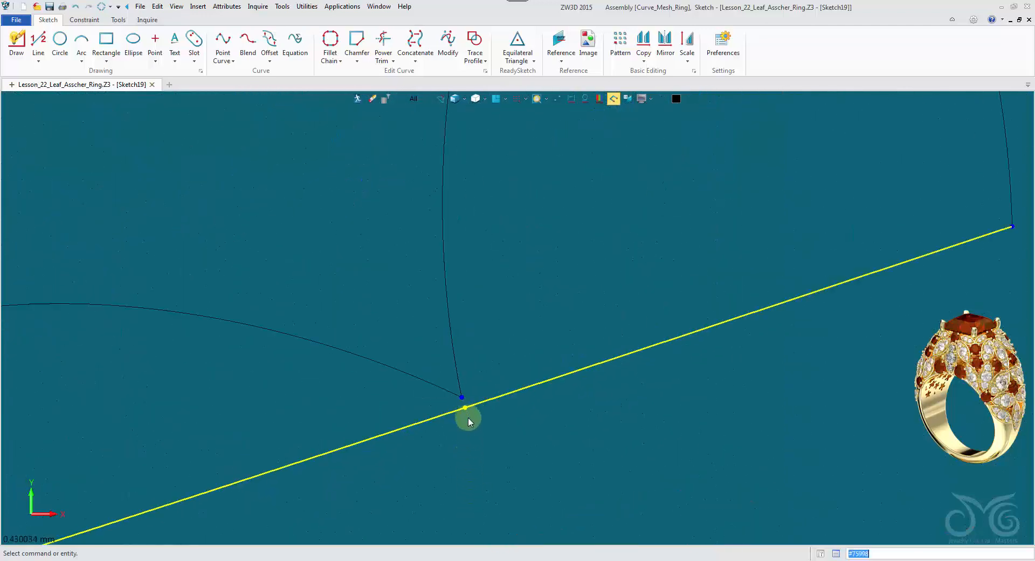
scroll(468, 422, "down", 12)
- Start Power Trim on the leftover vertical line and stray petal pieces at the flower pattern's right edge
scroll(538, 311, "up", 1)
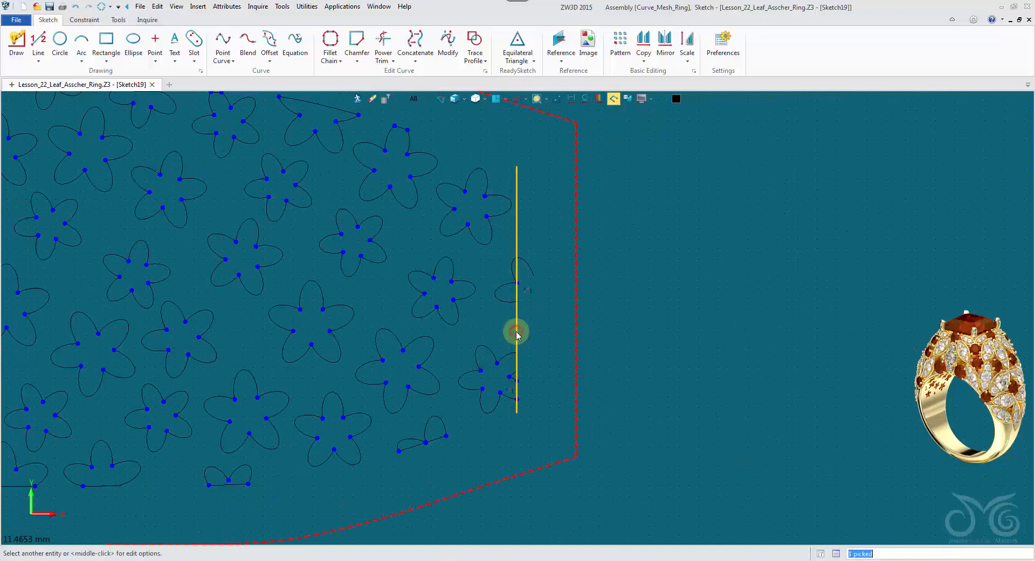
scroll(528, 325, "up", 3)
left_click(382, 42)
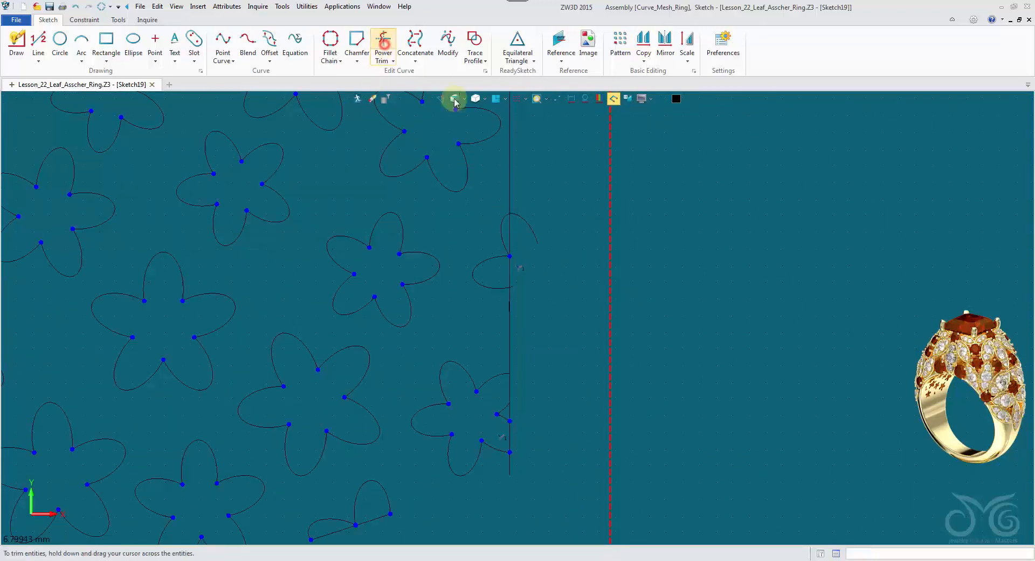
- Power-trim the petal curves and border line segments outside the cut flowers along the pattern's right-hand vertical border
mouse_move(493, 161)
left_mouse_down()
mouse_move(534, 208)
mouse_move(522, 247)
left_mouse_up()
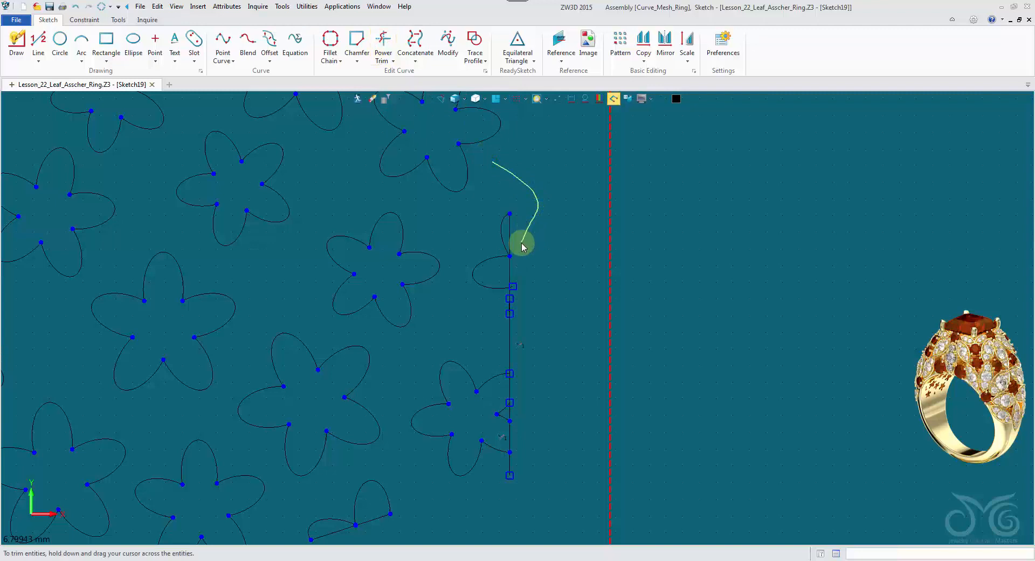
mouse_move(529, 295)
left_mouse_down()
mouse_move(496, 321)
mouse_move(521, 355)
left_mouse_up()
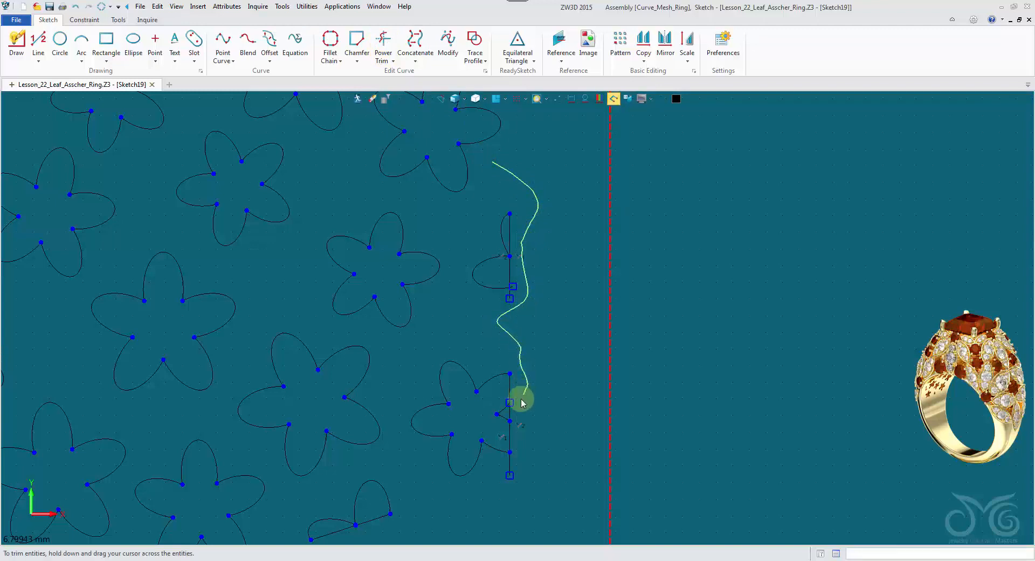
left_click_drag(535, 437, 503, 475)
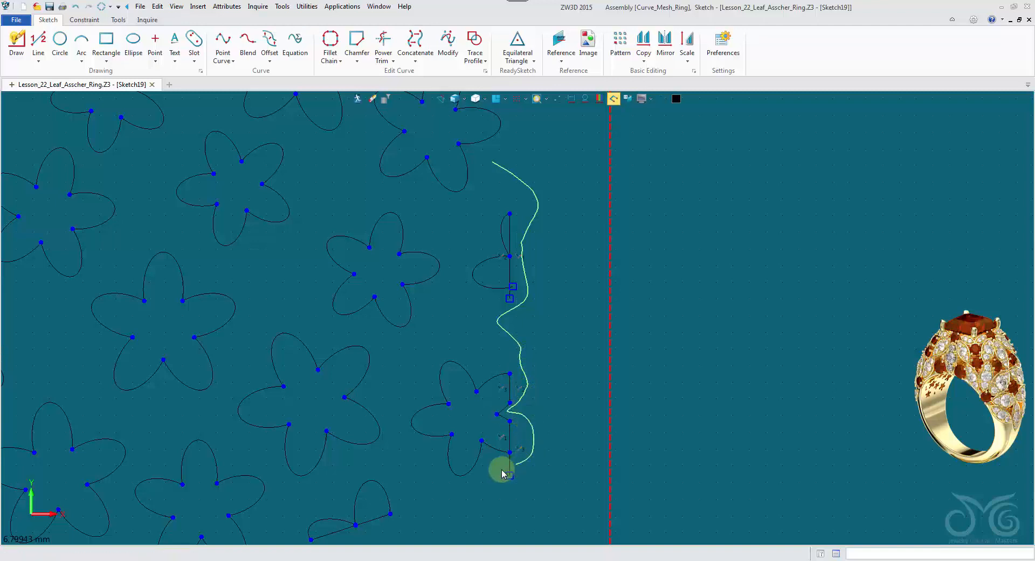
mouse_move(551, 446)
left_mouse_down()
mouse_move(534, 321)
mouse_move(514, 301)
mouse_move(531, 276)
left_mouse_up()
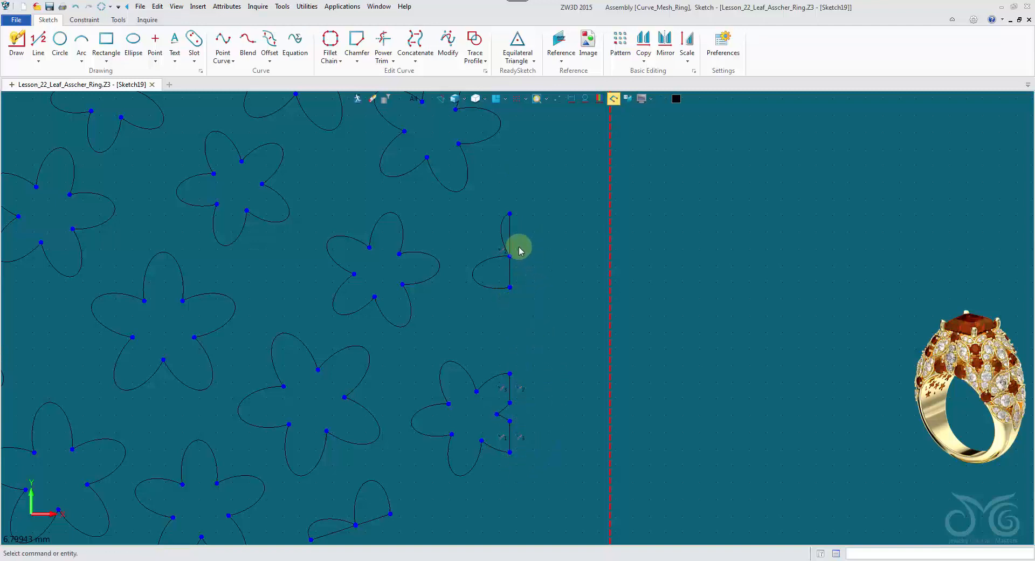
- Power-trim the narrow upper petal remnant and its border segment from the upper cut flower on the right-hand border
scroll(520, 251, "up", 5)
scroll(500, 288, "down", 4)
scroll(471, 293, "up", 5)
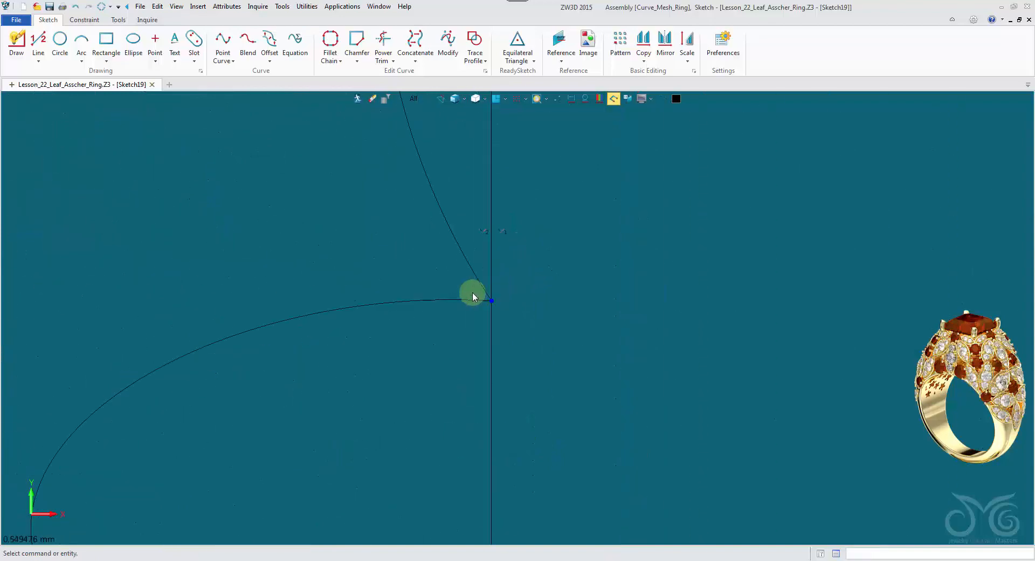
scroll(471, 292, "down", 4)
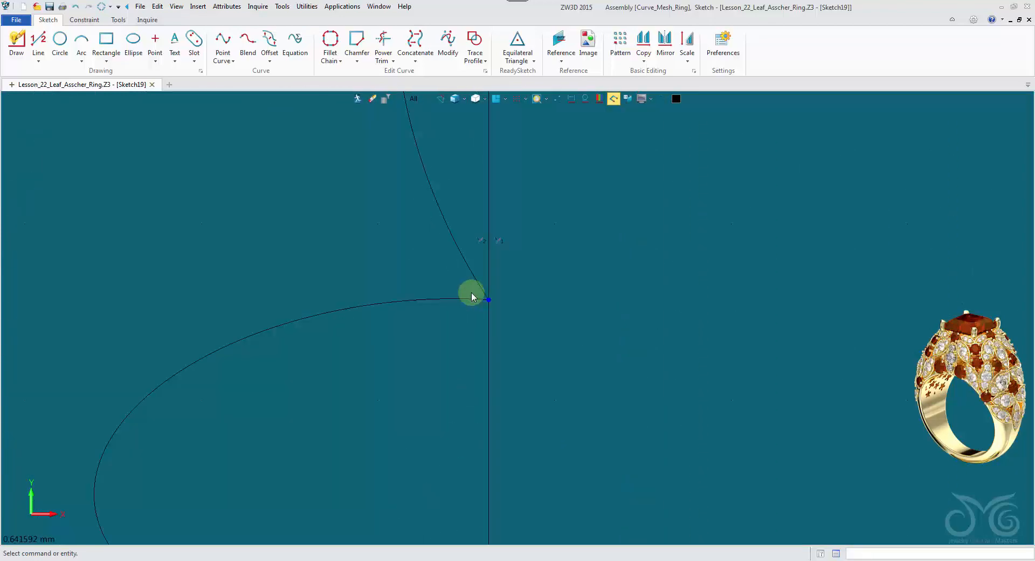
left_click(387, 44)
left_click_drag(423, 237, 503, 240)
scroll(503, 254, "down", 5)
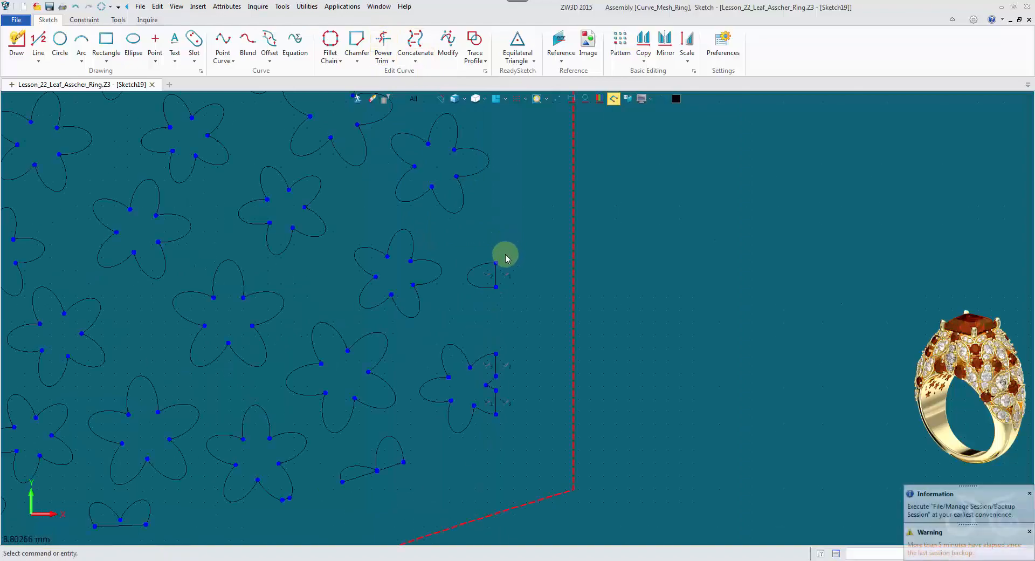
- Close the small gap between the straight edge and petal curve of the cut flower on the upper border with a tangent Blend curve
scroll(504, 259, "up", 3)
scroll(284, 161, "down", 3)
scroll(326, 159, "up", 6)
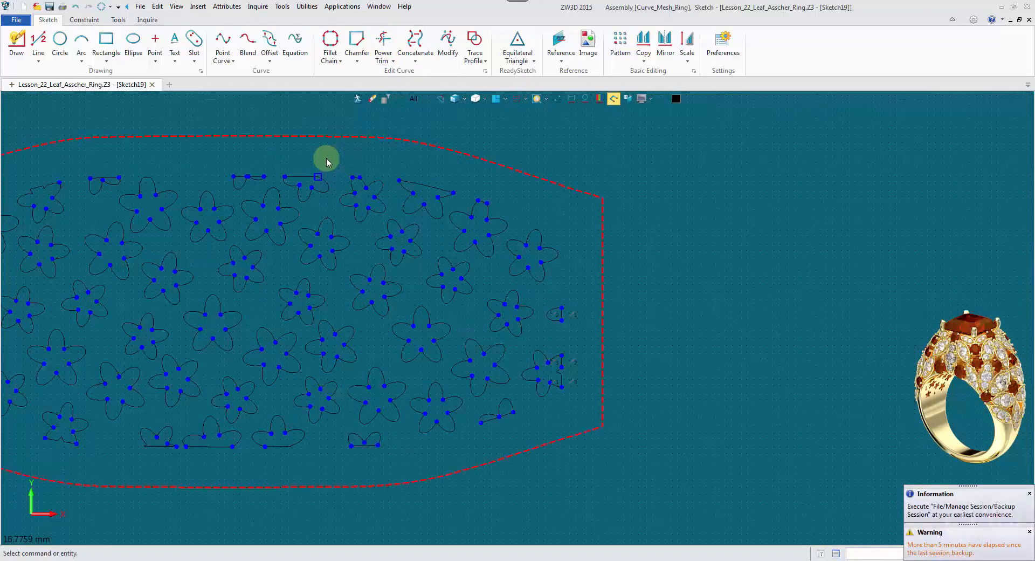
scroll(305, 203, "up", 6)
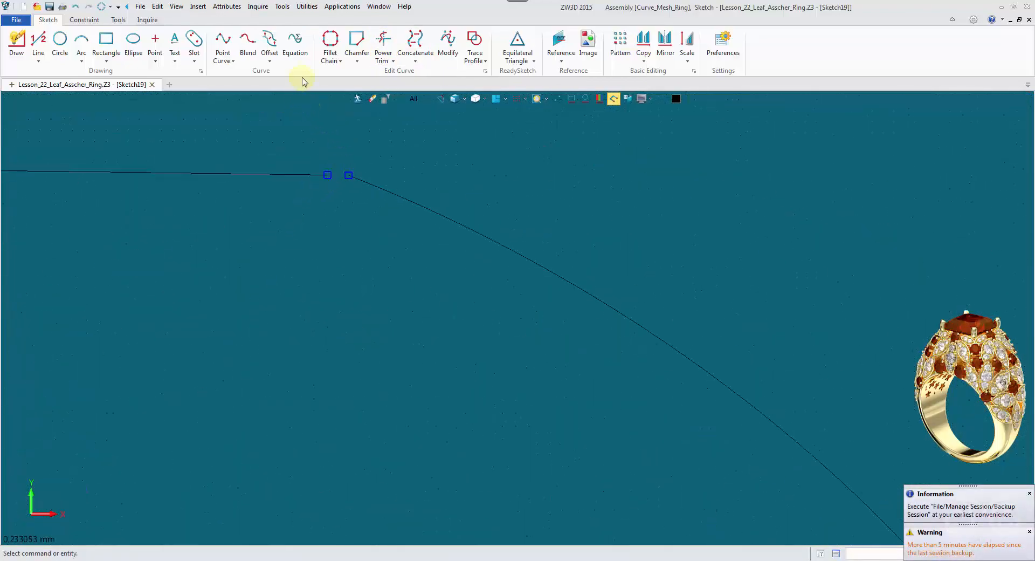
left_click(247, 44)
left_click(327, 173)
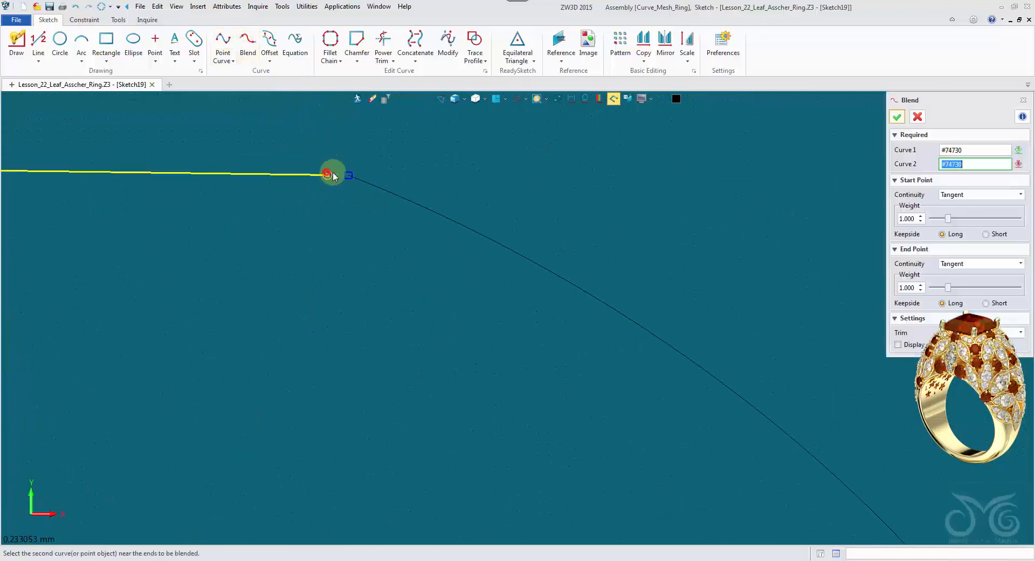
left_click(348, 173)
middle_click(368, 157)
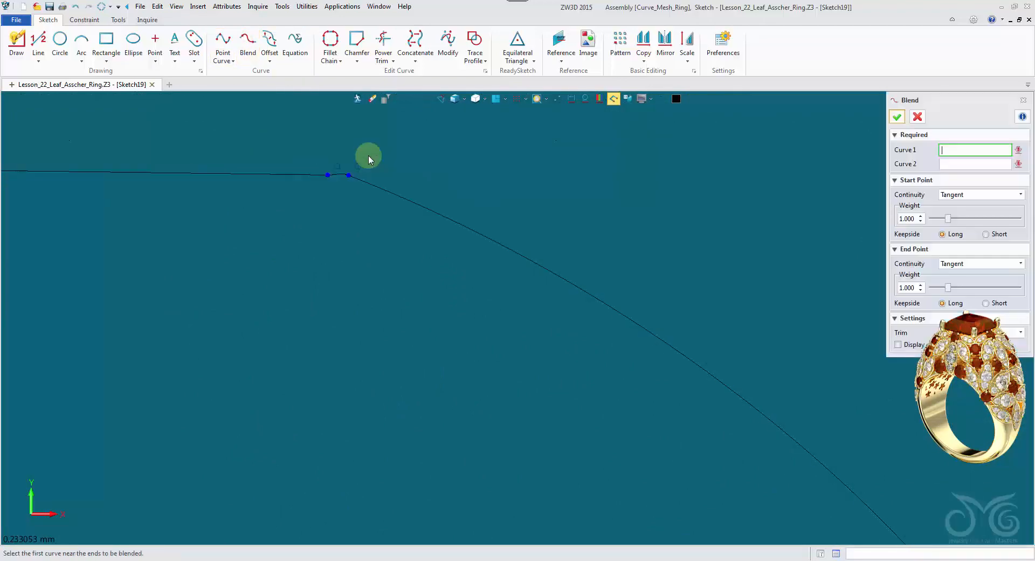
scroll(368, 158, "down", 4)
left_click(917, 116)
scroll(588, 340, "down", 3)
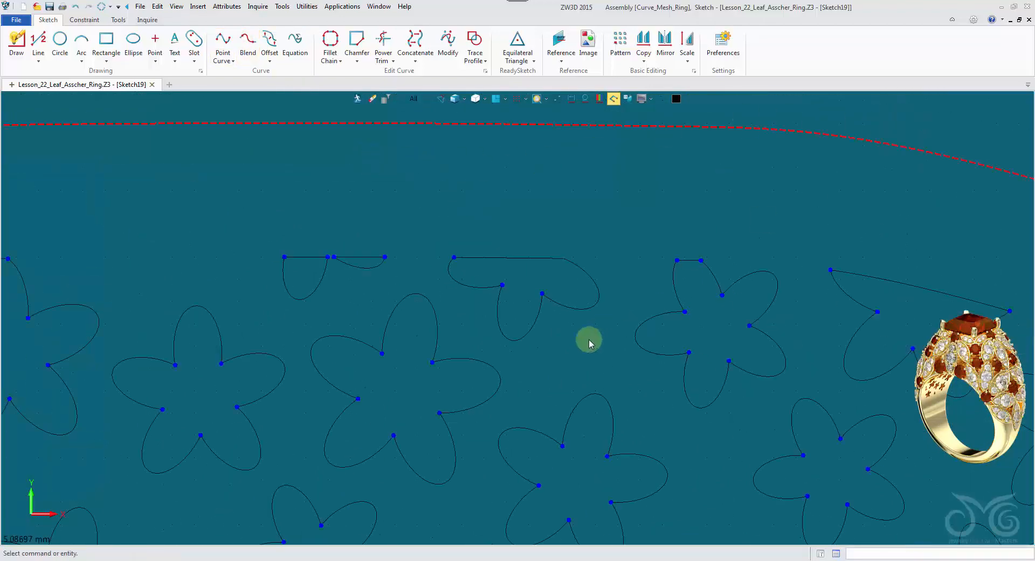
- Check the cut flower outlines along the upper and lower borders for gaps, and exit the sketch
scroll(391, 321, "down", 6)
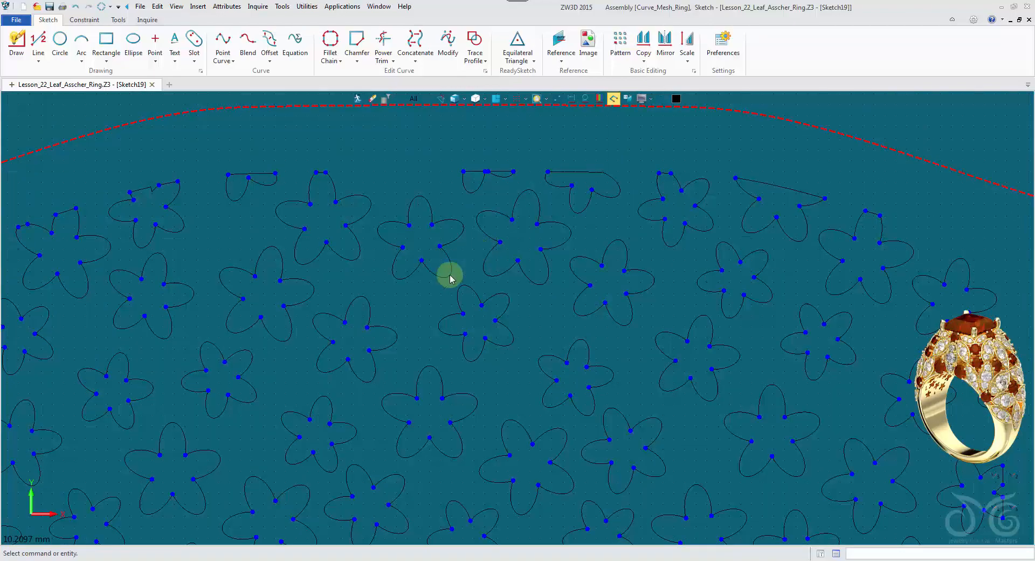
scroll(476, 430, "up", 5)
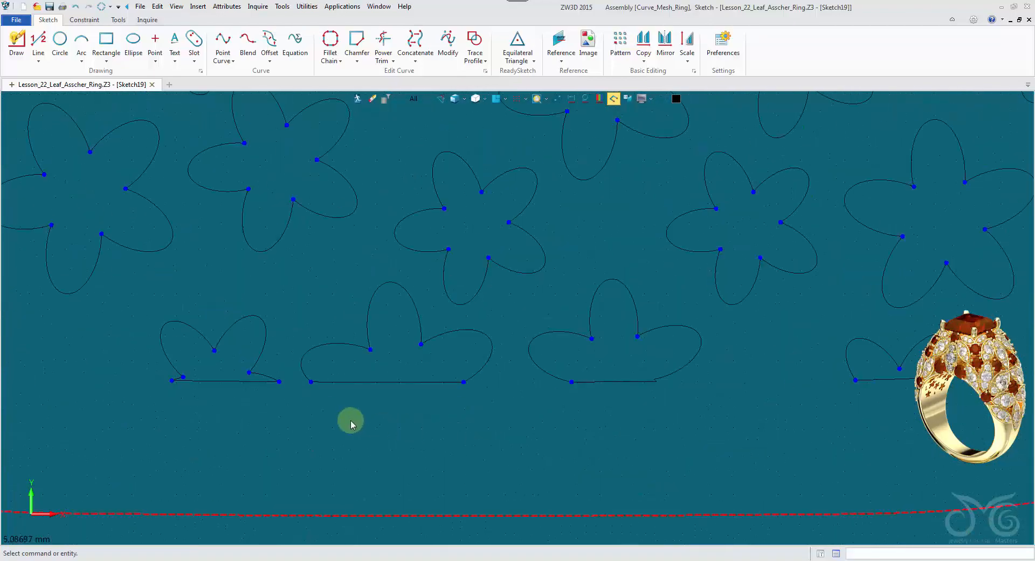
scroll(672, 420, "down", 5)
scroll(739, 361, "up", 5)
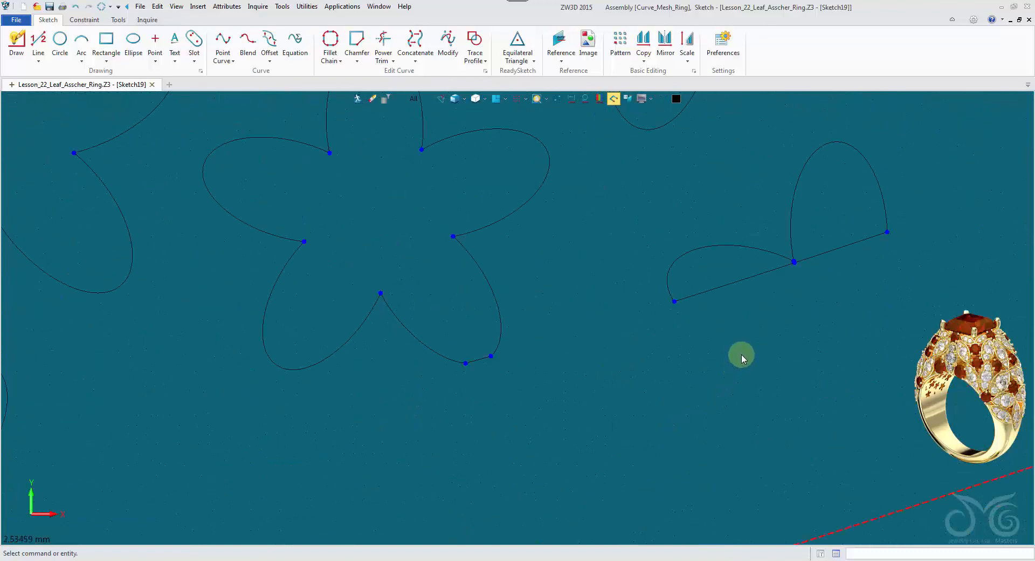
scroll(742, 358, "down", 3)
scroll(742, 358, "down", 1)
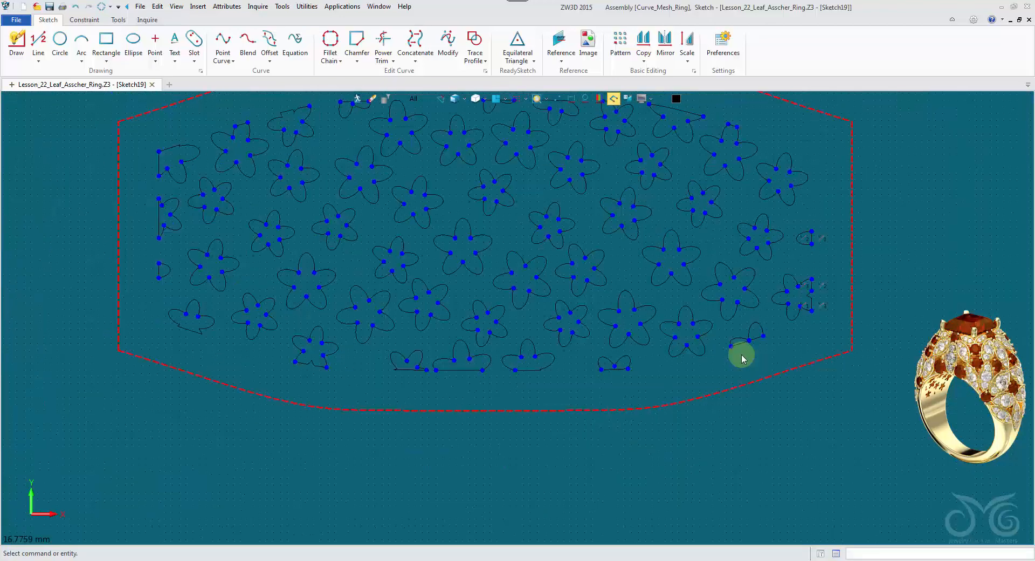
middle_click_drag(739, 354, 722, 402)
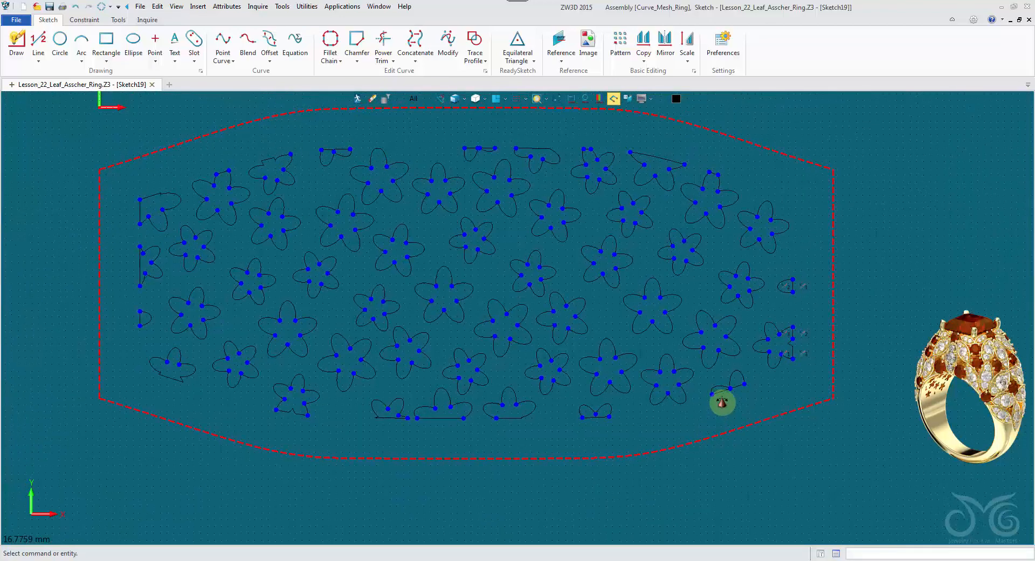
left_click(358, 99)
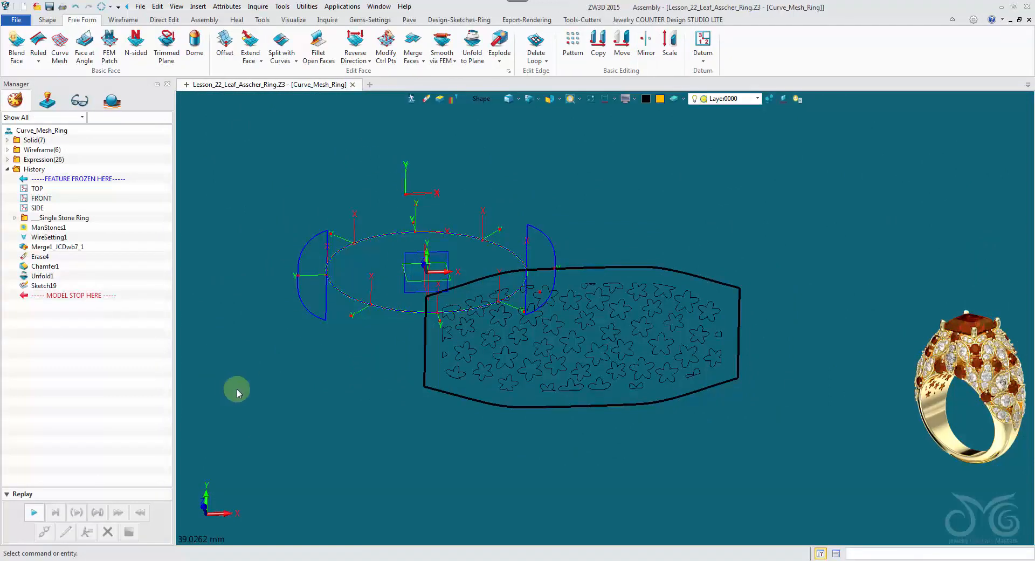
mouse_move(237, 392)
middle_mouse_down()
mouse_move(268, 355)
mouse_move(265, 368)
middle_mouse_up()
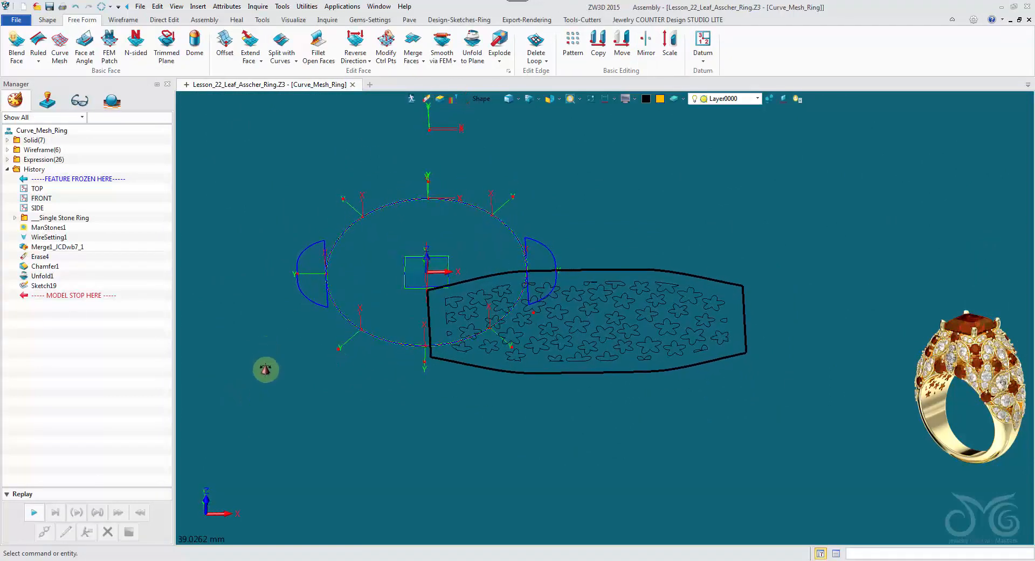
- Start an Extrude with a curve list of the four outer boundary curves of the unfolded ring surface as its profile
left_click(47, 20)
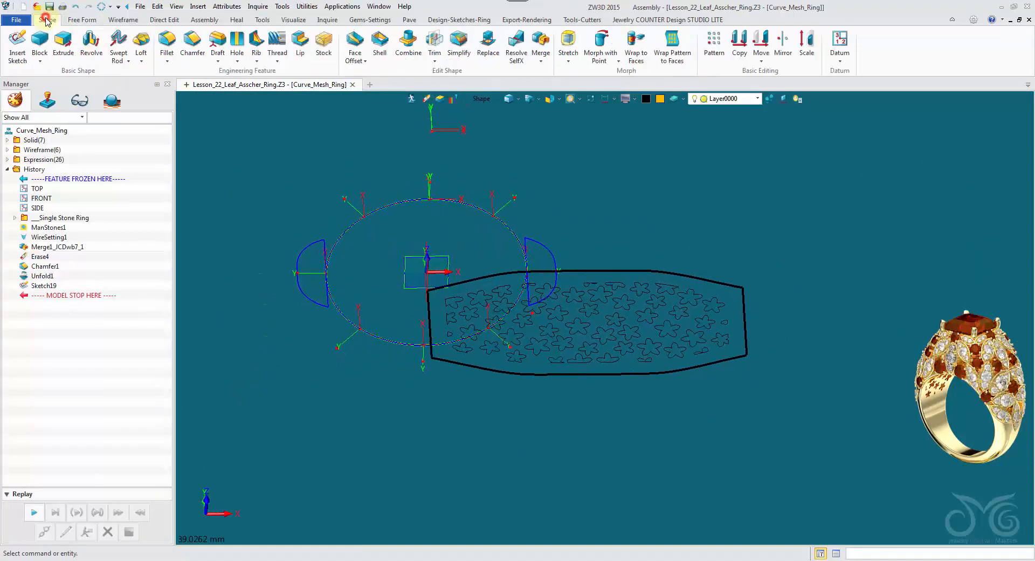
left_click(64, 47)
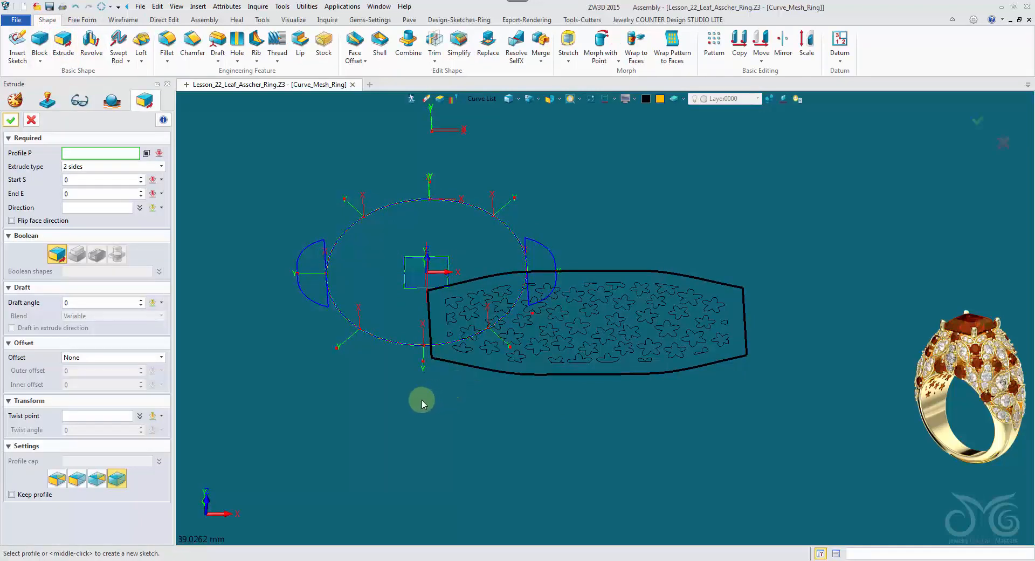
right_click(273, 183)
left_click(300, 213)
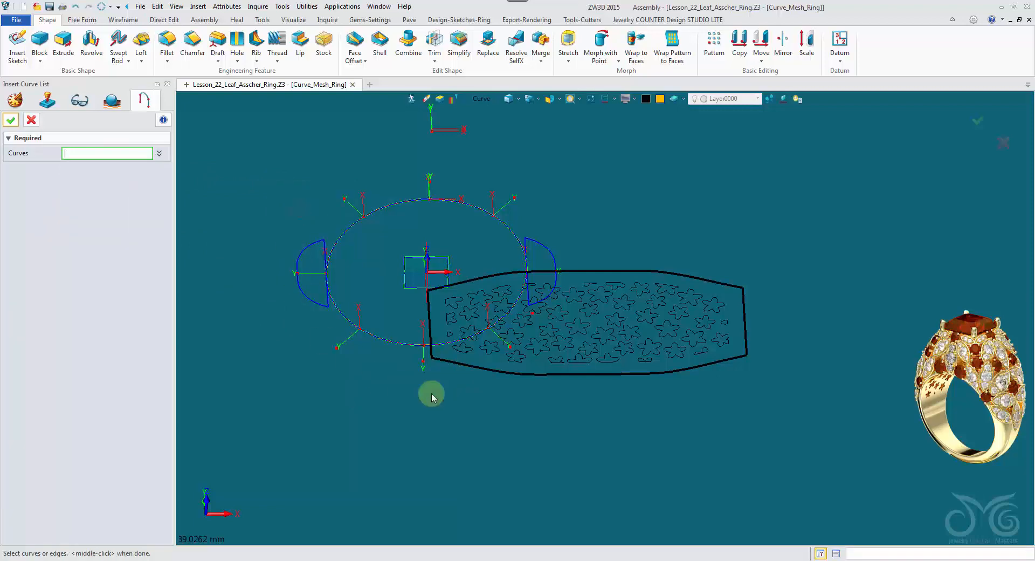
left_click(468, 366)
left_click(430, 335)
left_click(467, 285)
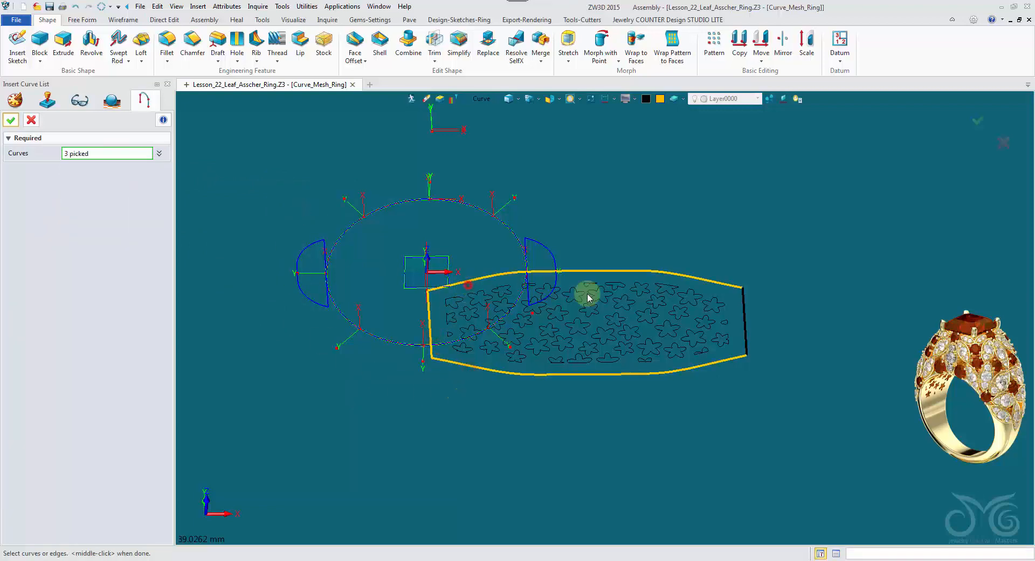
left_click(13, 121)
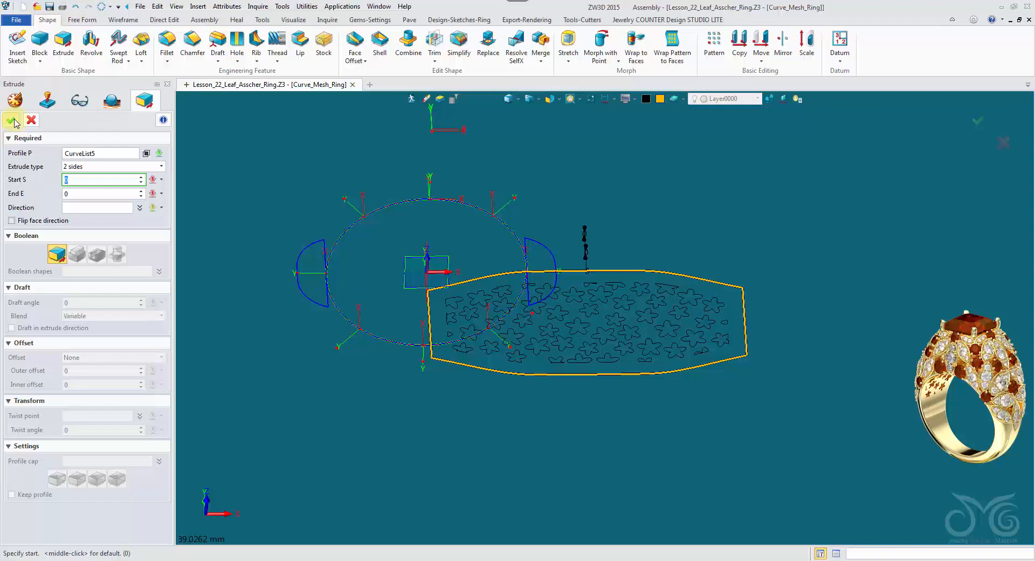
- Try a two-sided extrusion starting at -0.75 mm and ending at 0.7 mm
type("-4.2")
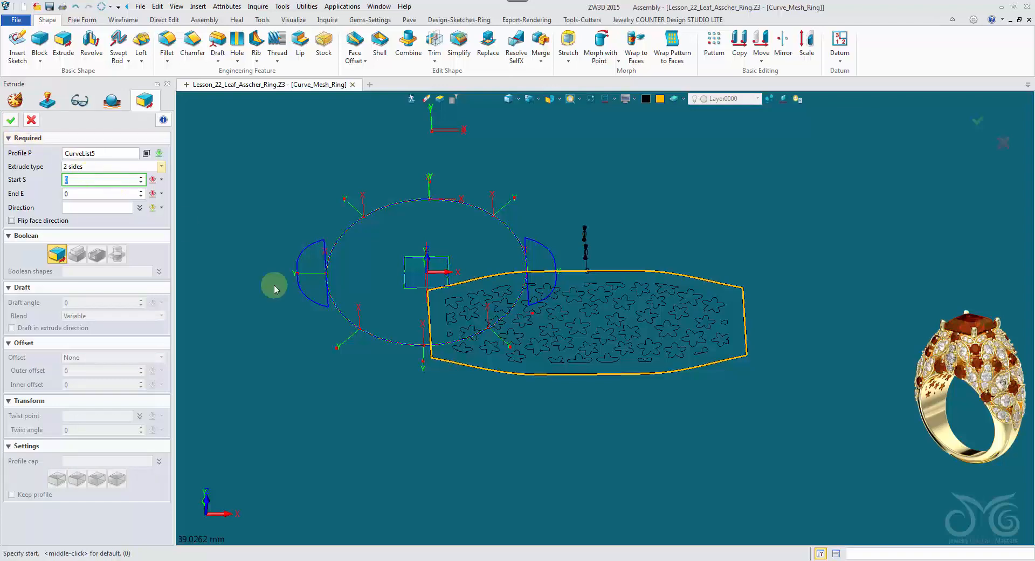
middle_click_drag(273, 289, 376, 244)
right_click_drag(376, 244, 372, 241)
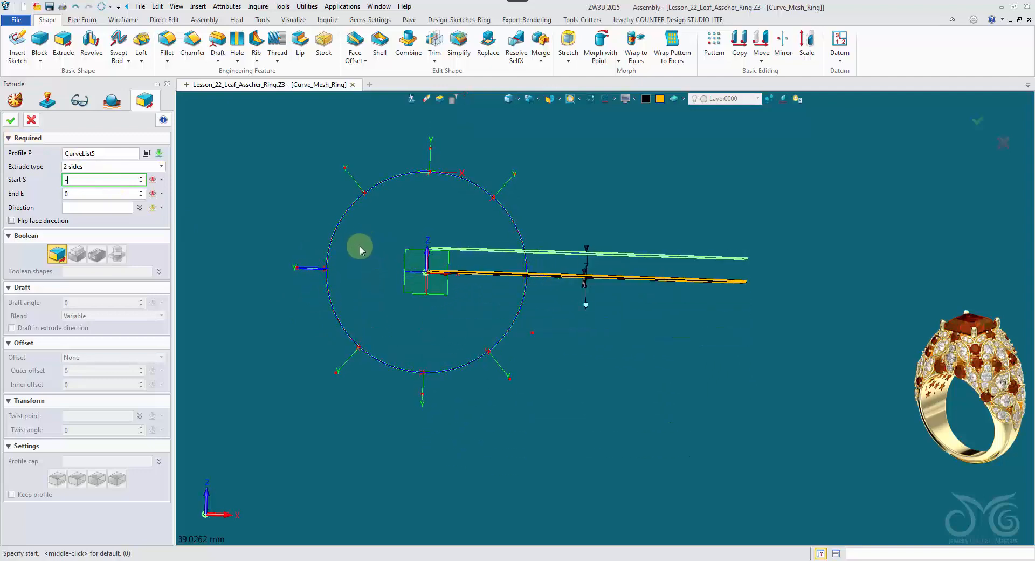
key("Tab")
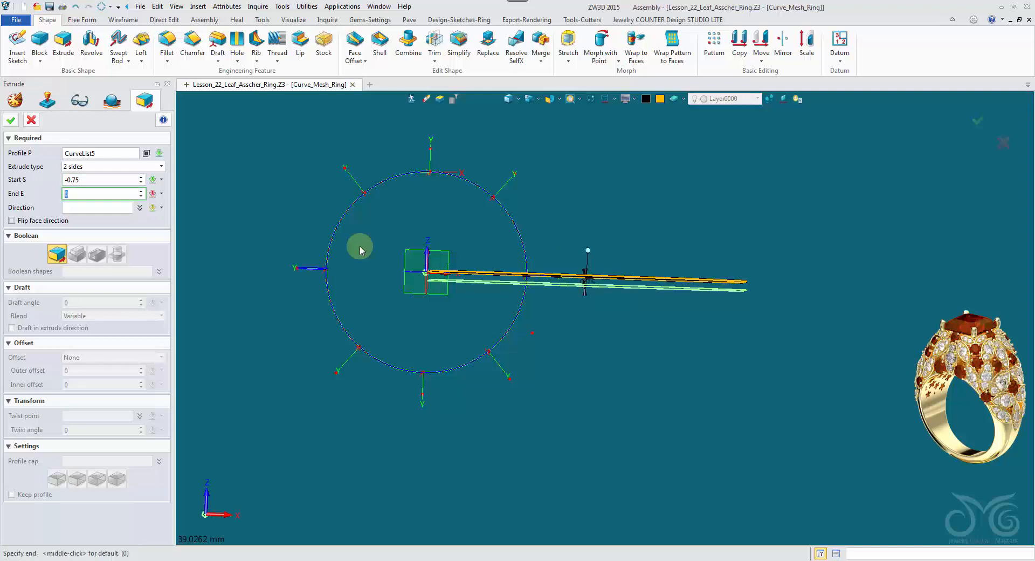
type("0.7")
key("Return")
- Extrude the boundary on 1 side with an end value of -0.75 mm
left_click(115, 167)
left_click(111, 175)
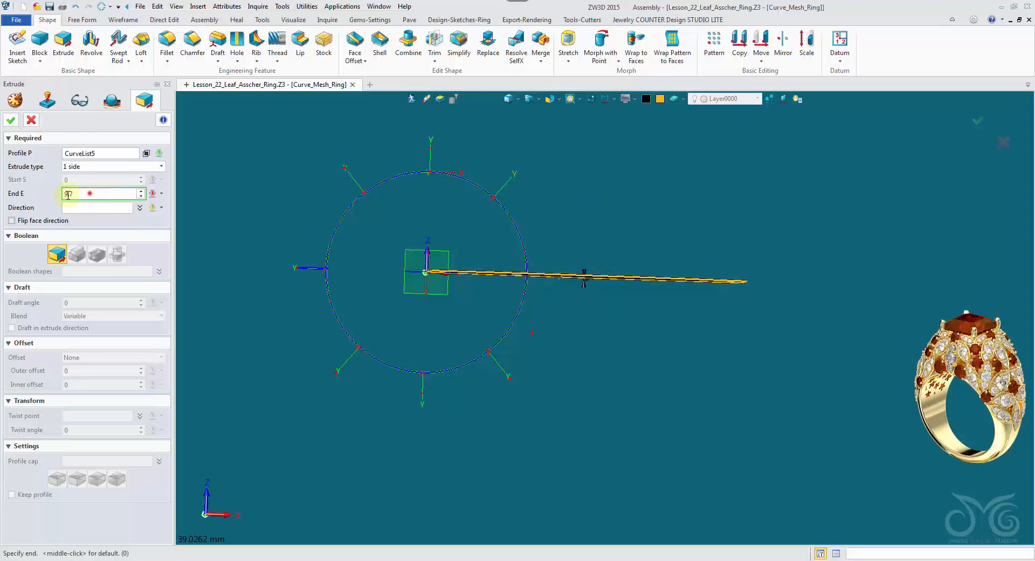
type("-0.75")
key("Return")
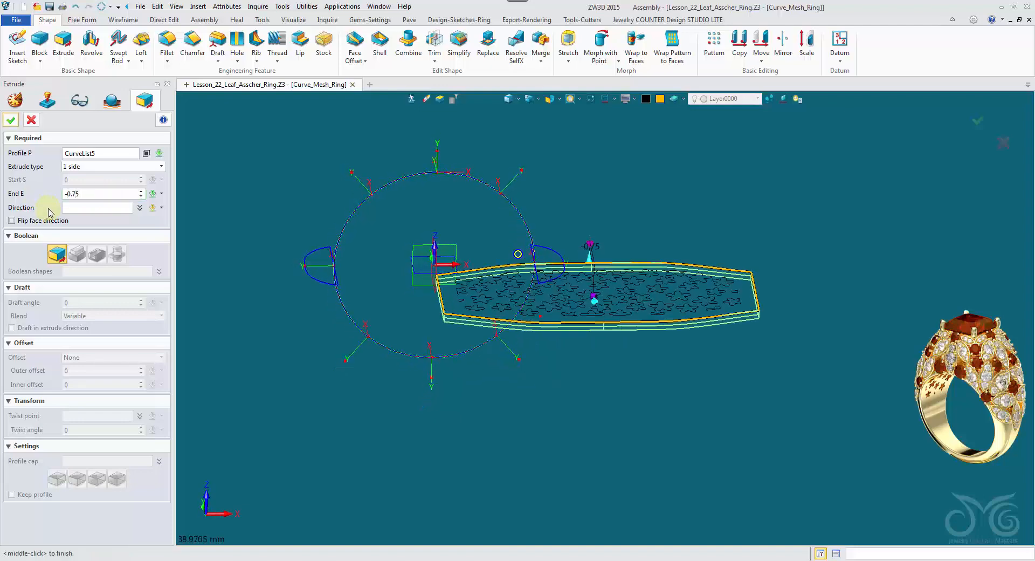
left_click(12, 121)
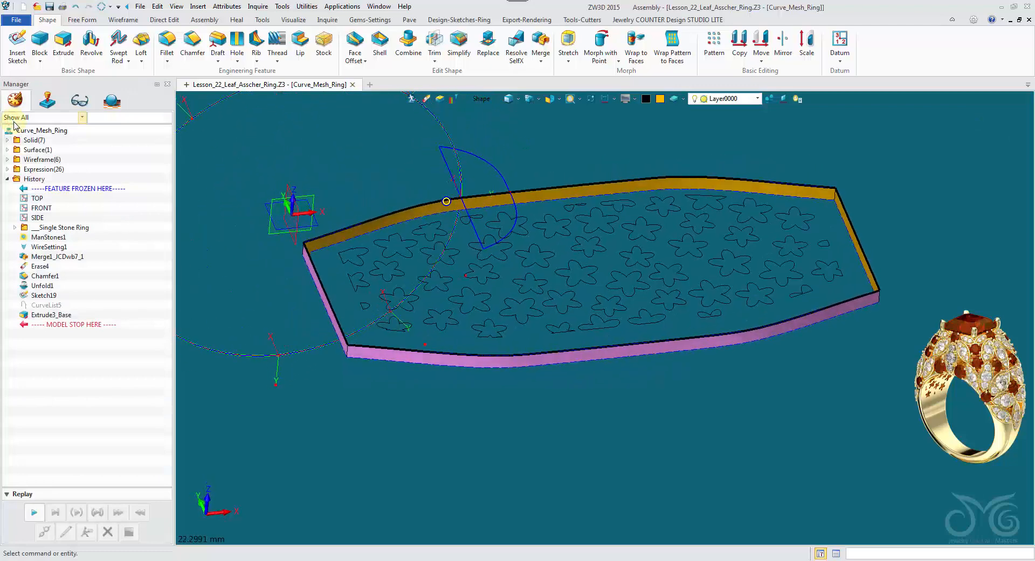
- Cap both open sides of the extruded boundary wall with Fill Gap, sewing the shapes into a closed body
left_click(238, 20)
left_click(412, 47)
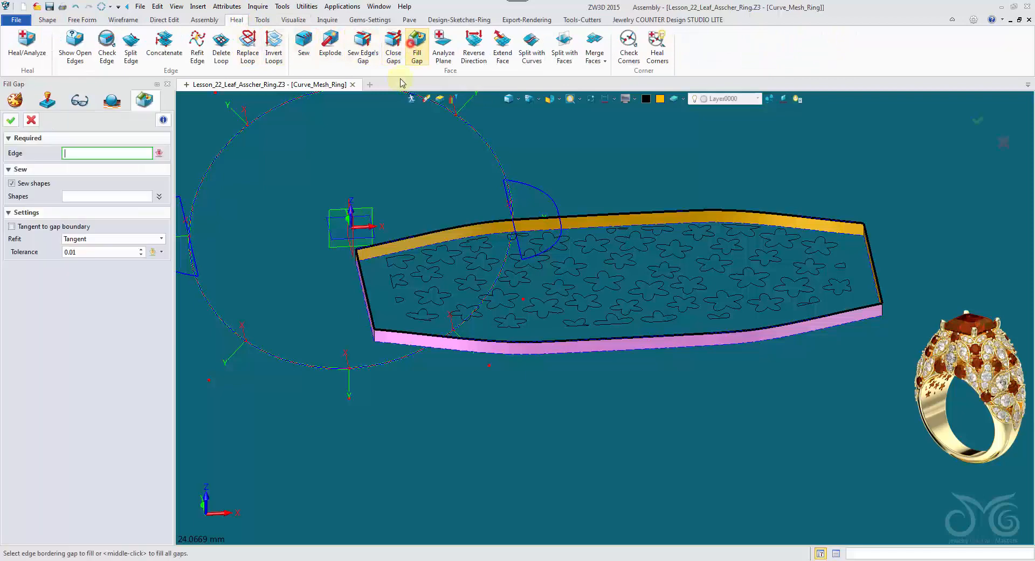
left_click(358, 262)
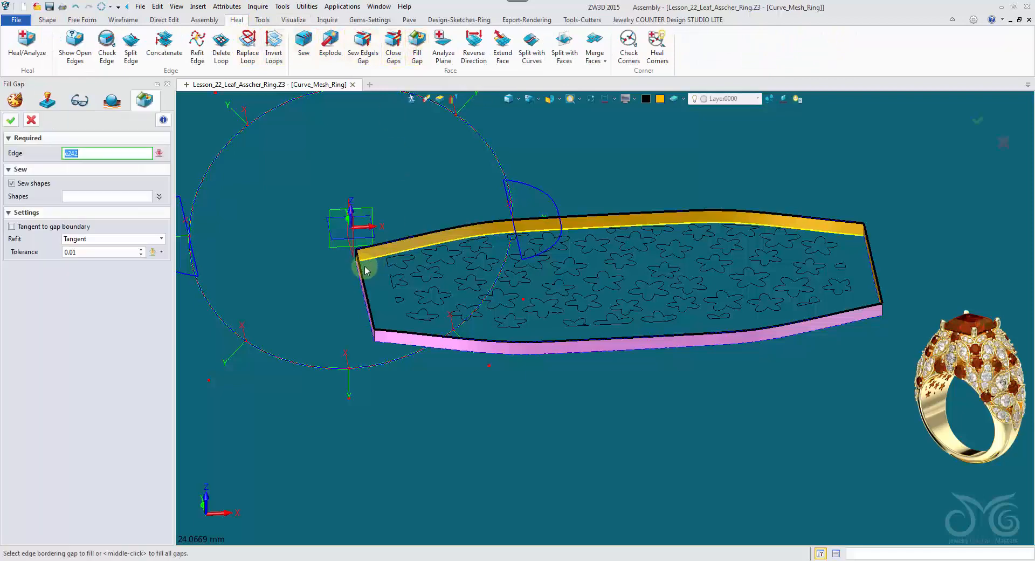
left_click(16, 121)
middle_click(422, 179)
right_click_drag(421, 179, 388, 267)
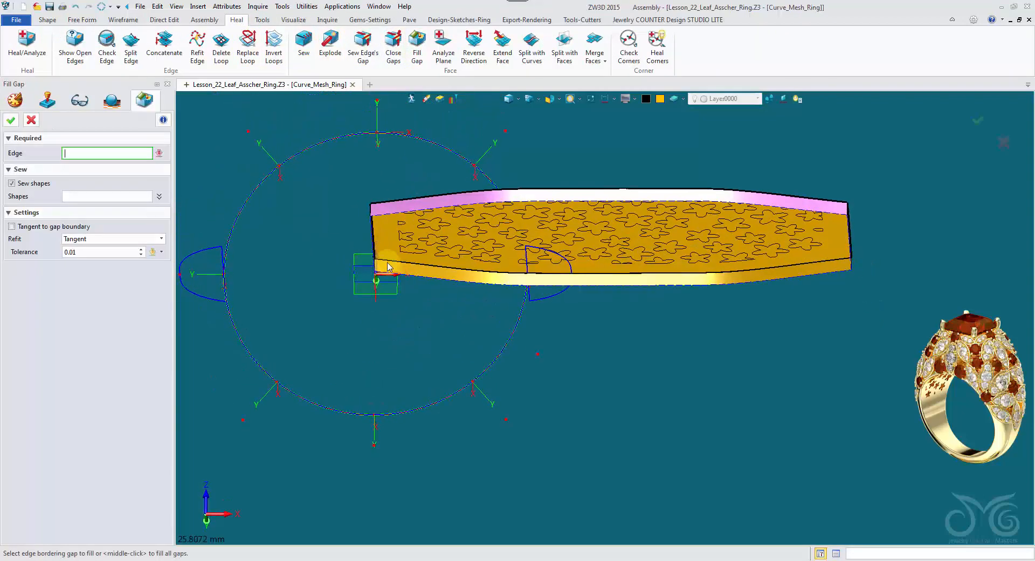
left_click(384, 270)
left_click(12, 120)
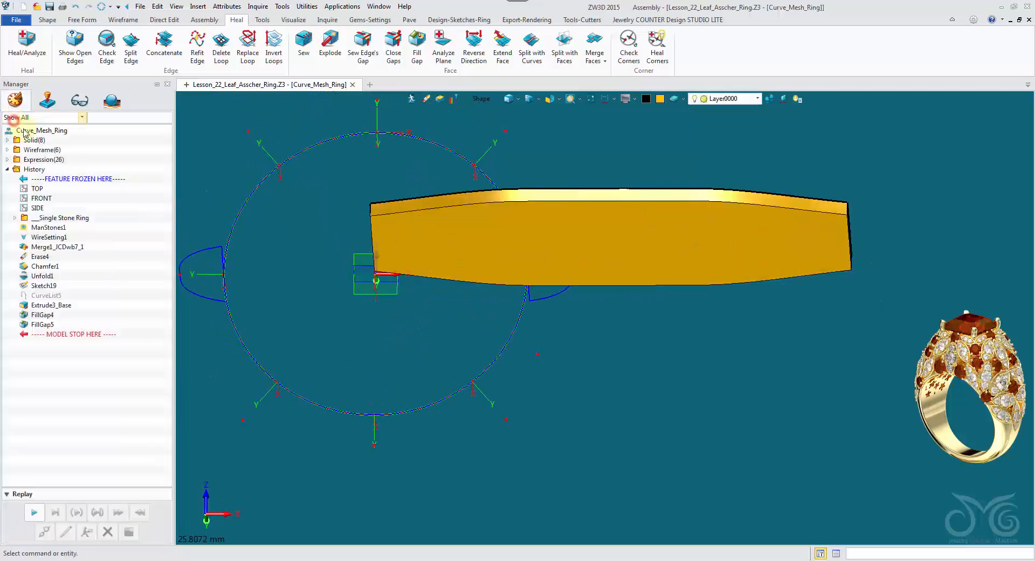
mouse_move(560, 178)
right_mouse_down()
mouse_move(591, 209)
mouse_move(614, 191)
right_mouse_up()
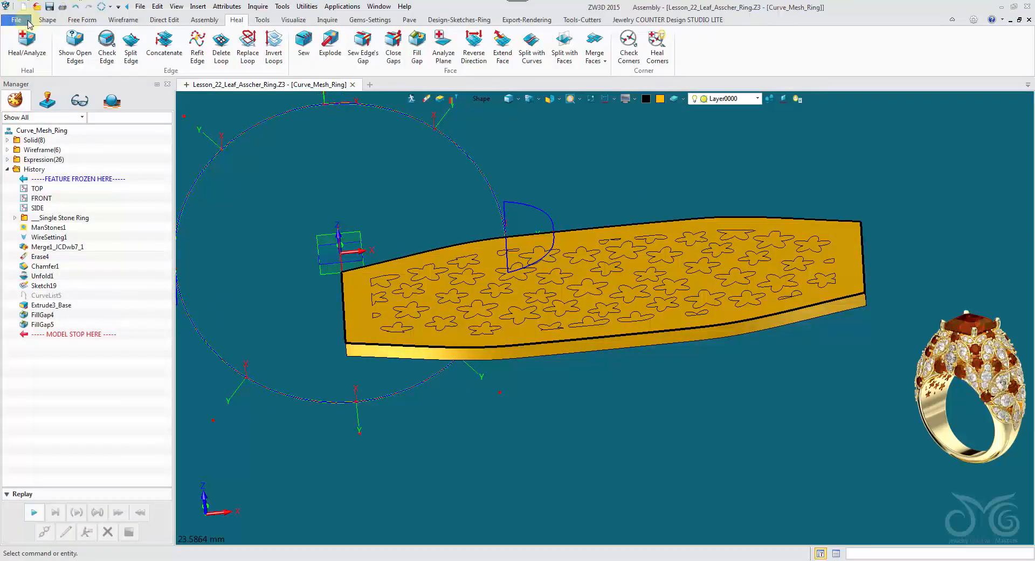
- Set up a Symmetrical Extrude that removes material from the flat band body, and change the end cap option
left_click(37, 21)
left_click(60, 42)
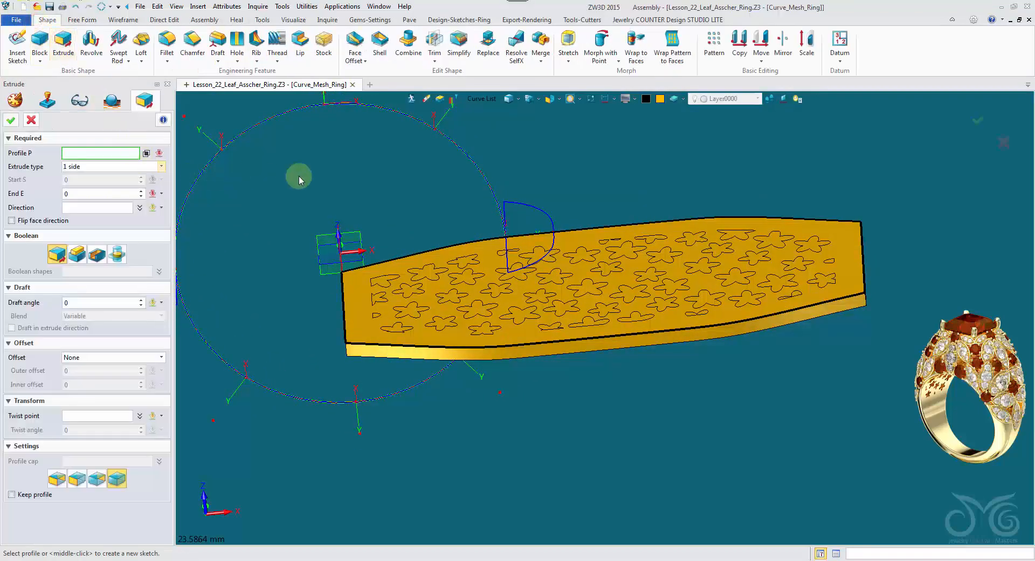
right_click_drag(299, 179, 318, 170)
left_click(481, 99)
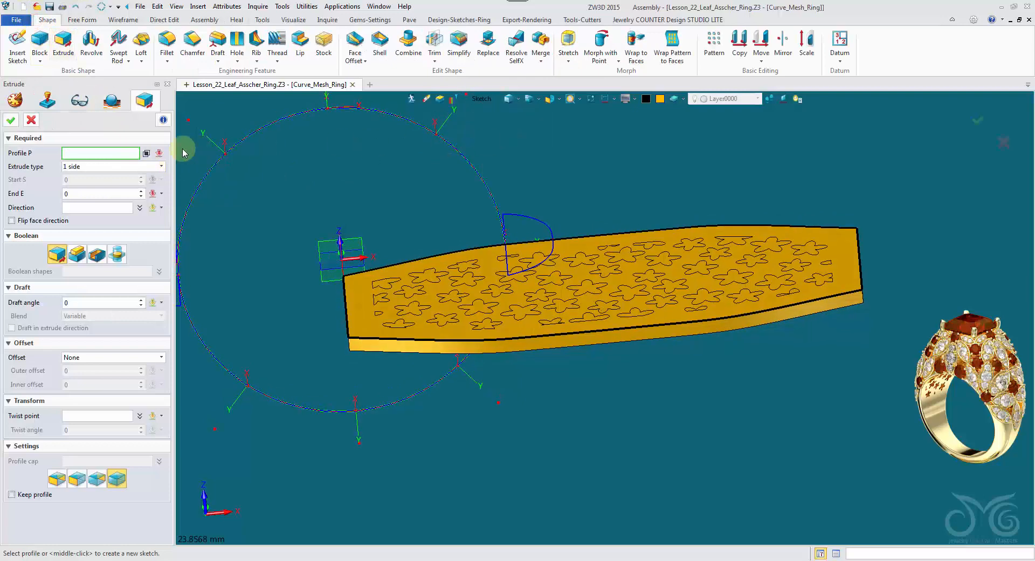
left_click(162, 166)
left_click(131, 193)
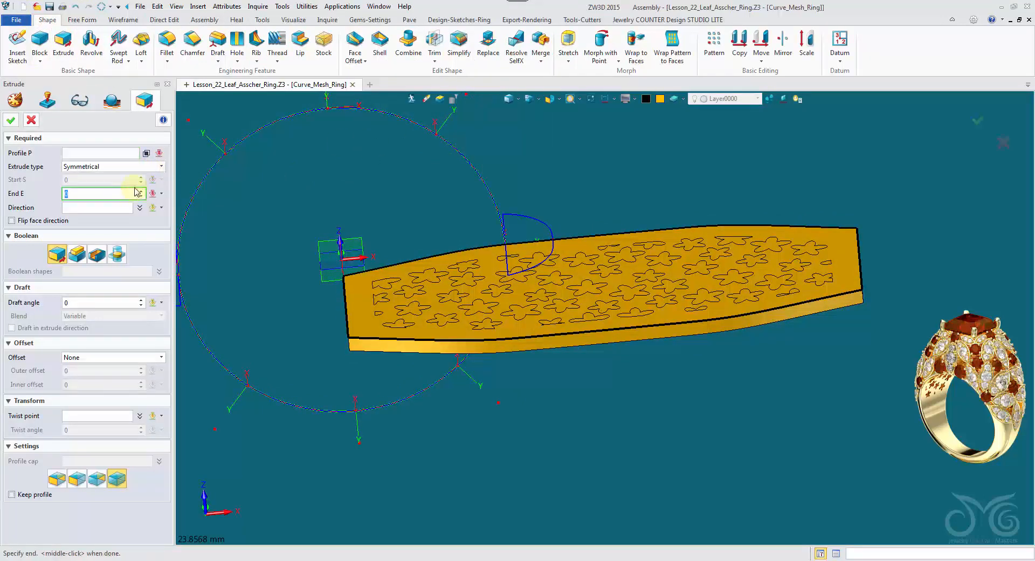
left_click(95, 257)
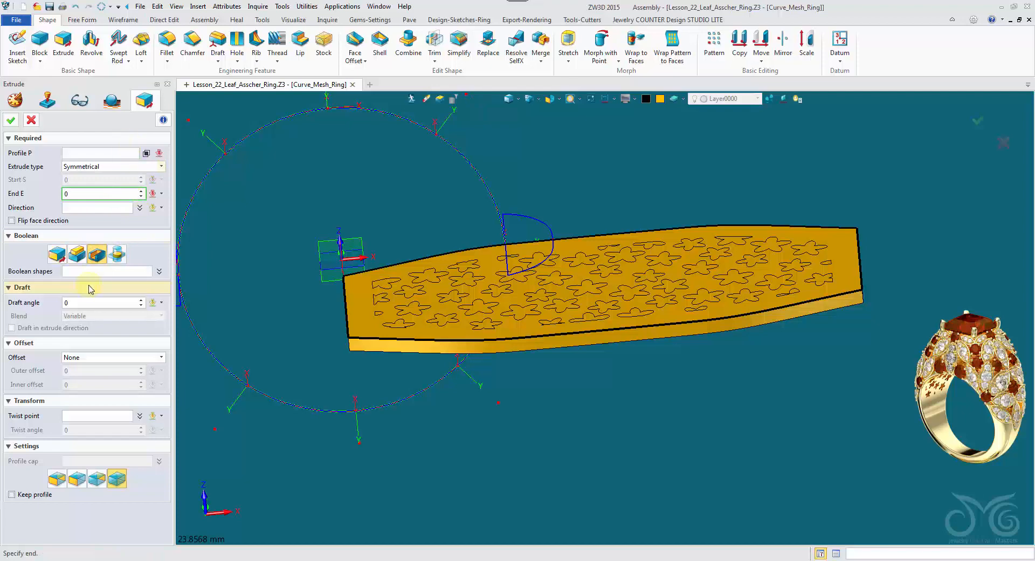
left_click(371, 343)
left_click(371, 342)
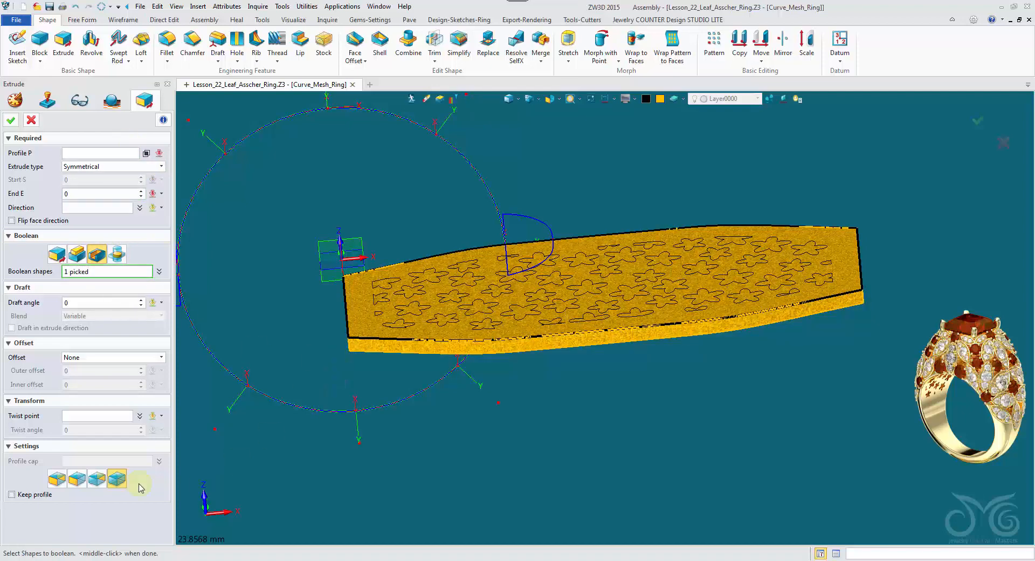
left_click(59, 478)
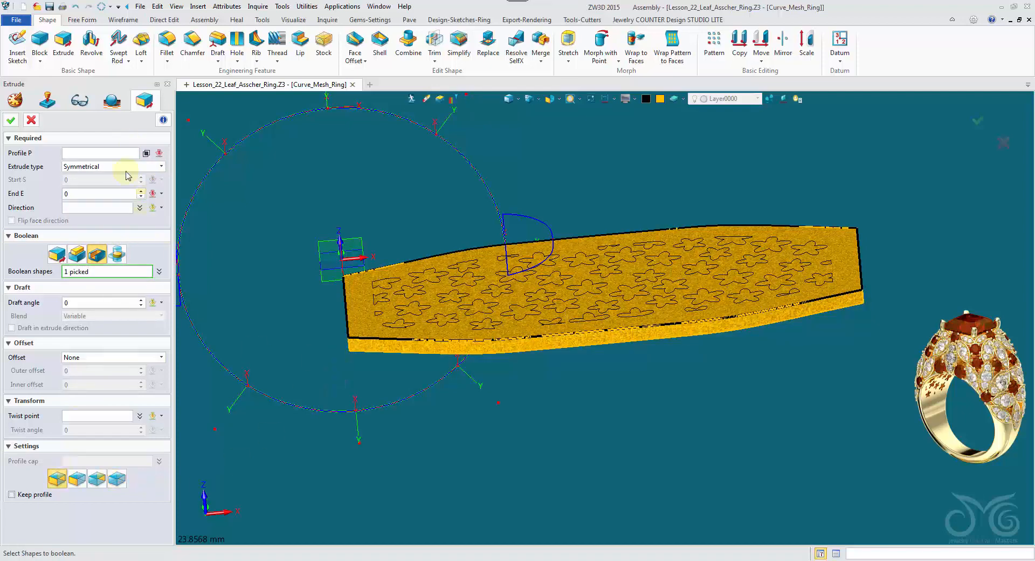
- Cut the flower pattern through the band by extruding Sketch19 symmetrically with an end value of about -3.82 mm
left_click(122, 156)
left_click(541, 312)
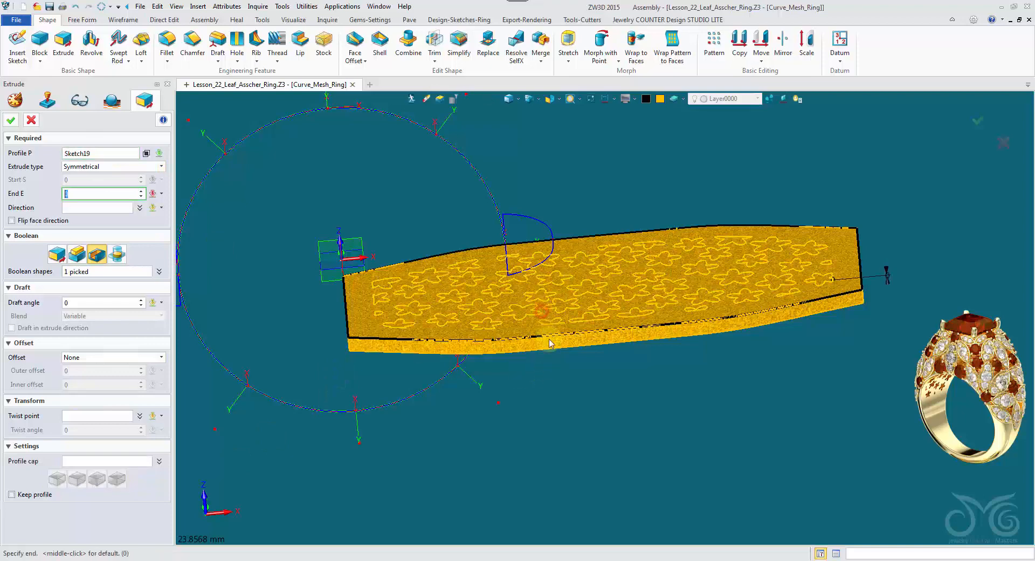
left_click(557, 379)
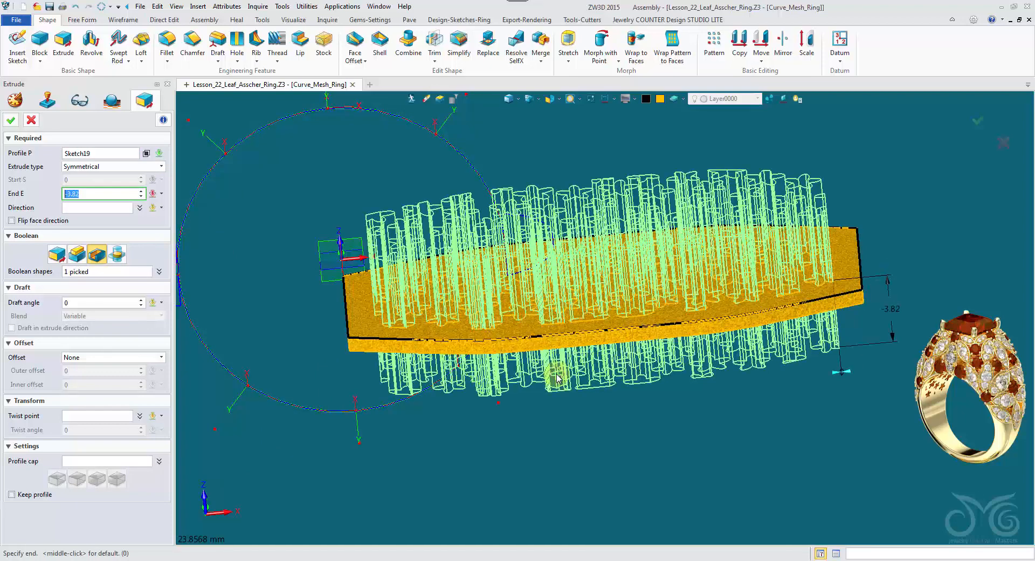
left_click(12, 121)
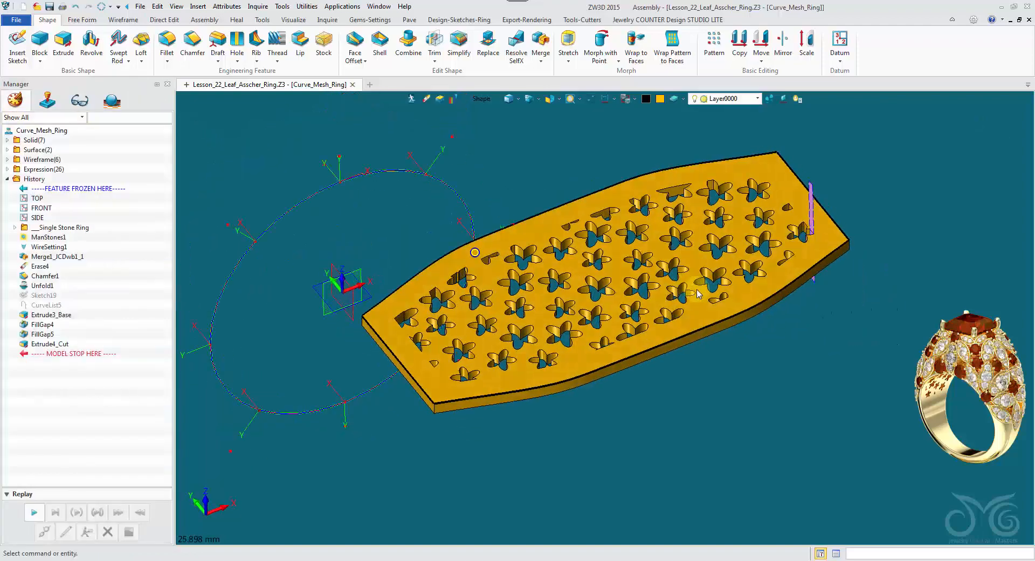
- Erase the stray strip surface crossing the clipped flower cutout near the band's end corner
right_click_drag(701, 293, 898, 391)
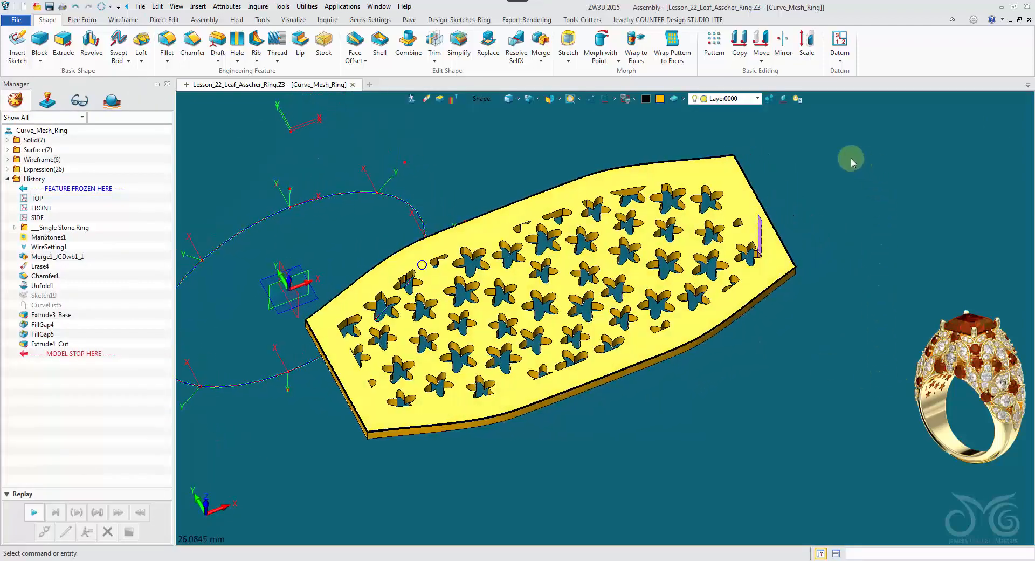
scroll(856, 160, "up", 5)
right_click_drag(846, 182, 709, 280)
scroll(725, 281, "up", 3)
scroll(725, 281, "up", 4)
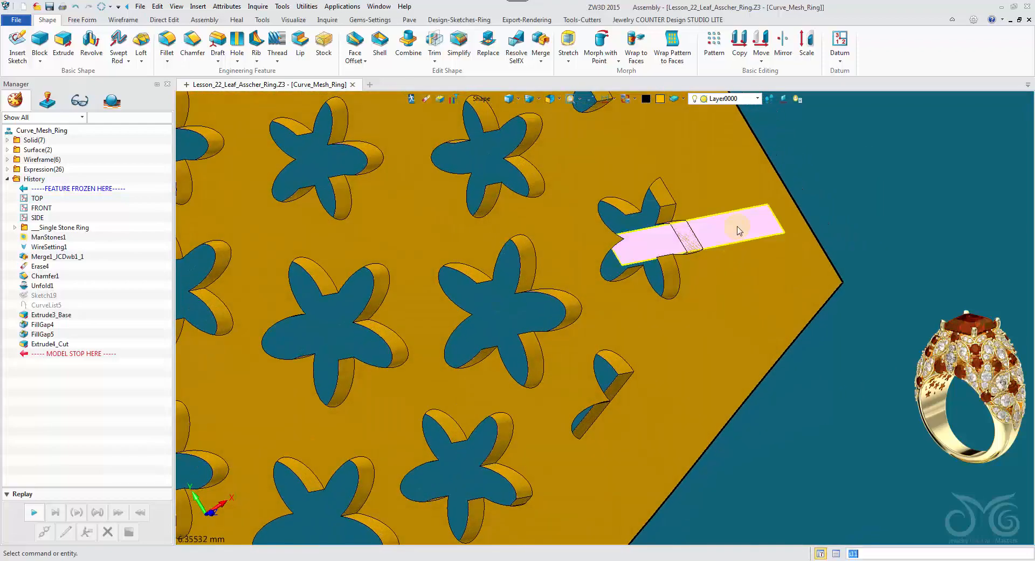
right_click(738, 231)
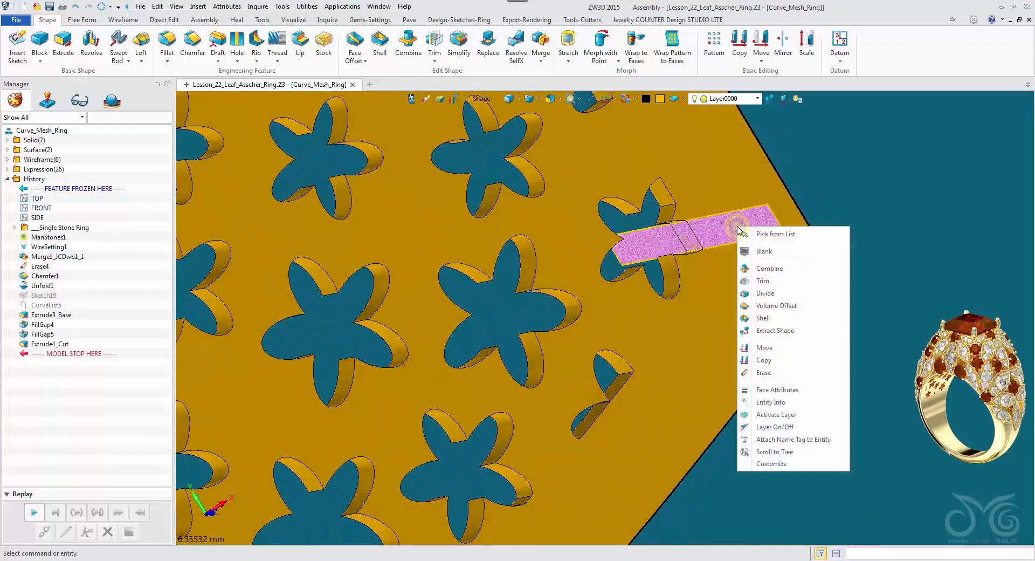
left_click(778, 372)
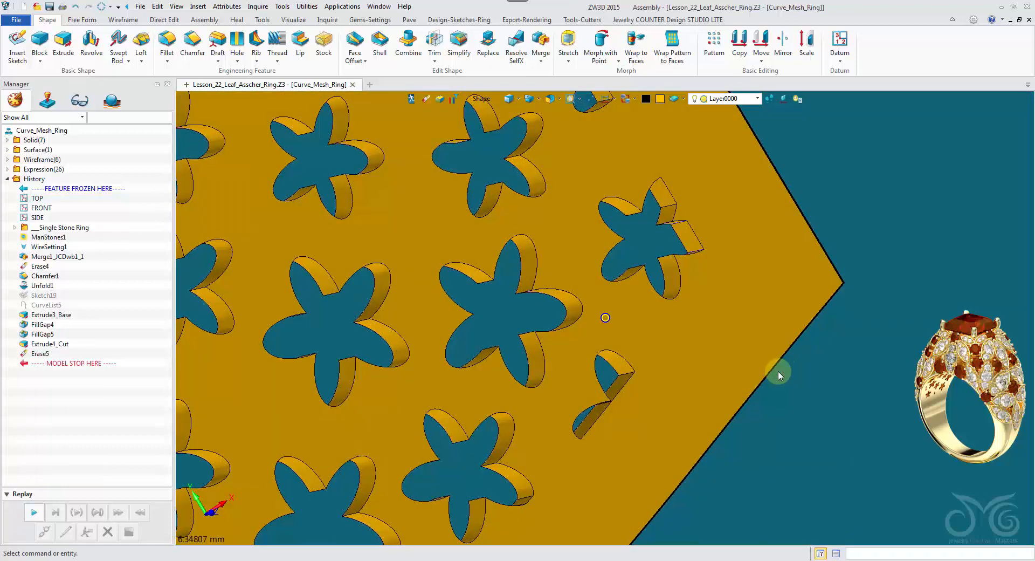
- Examine the clipped flower cutout up close and view the entity information of the perforated band
scroll(739, 311, "up", 10)
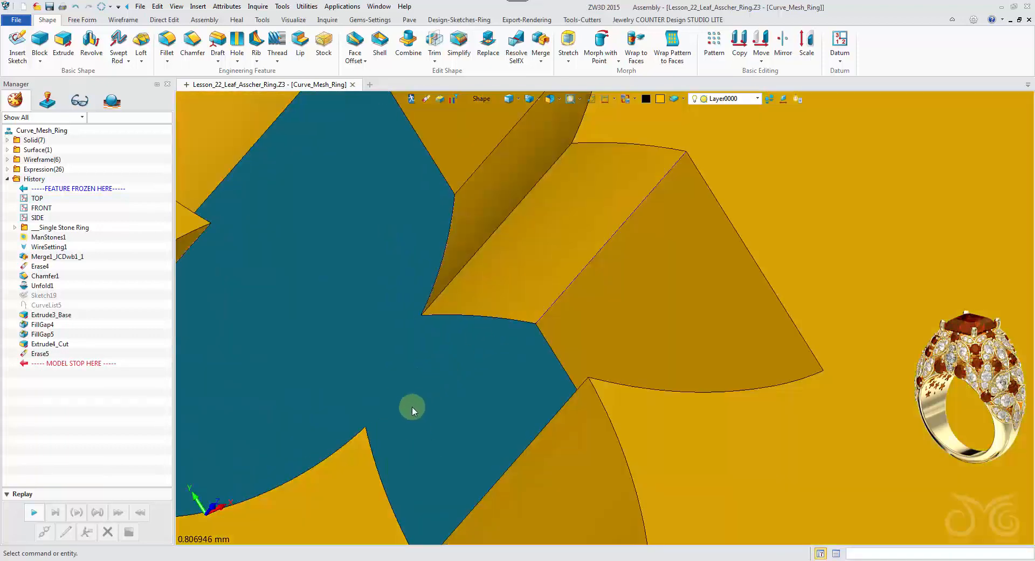
right_click_drag(412, 406, 418, 404)
scroll(570, 252, "down", 4)
right_click_drag(571, 251, 665, 194)
left_click(685, 221)
right_click(684, 221)
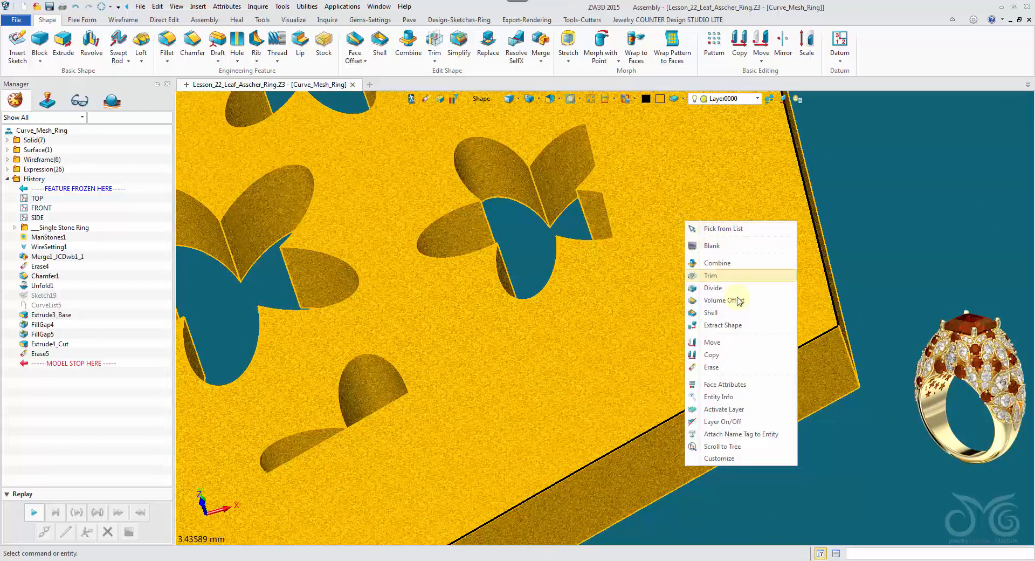
left_click(744, 383)
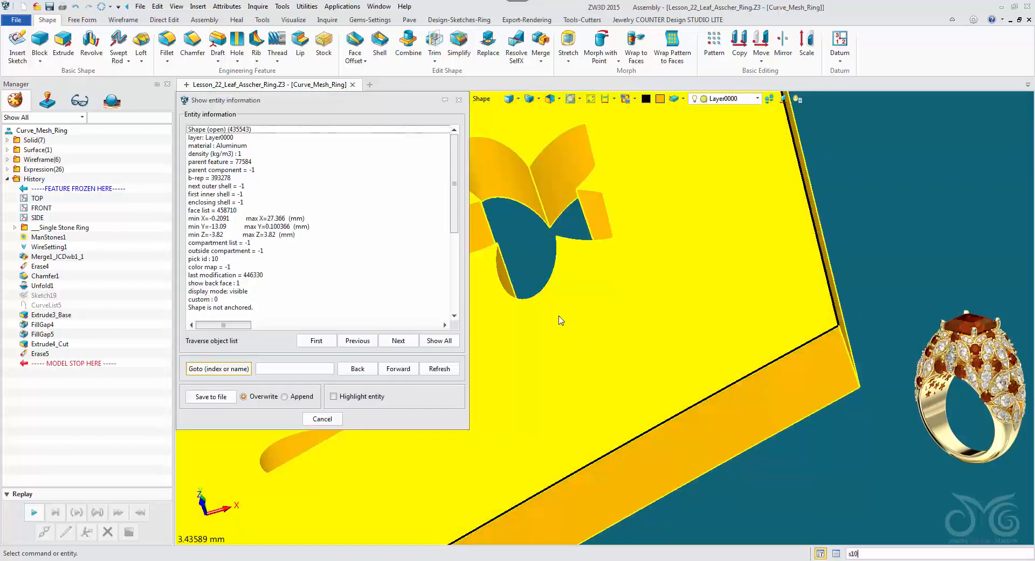
left_click(459, 101)
- Roll the history back to just before CurveList5 and open Sketch19 for editing
right_click_drag(466, 112, 82, 365)
scroll(459, 132, "down", 3)
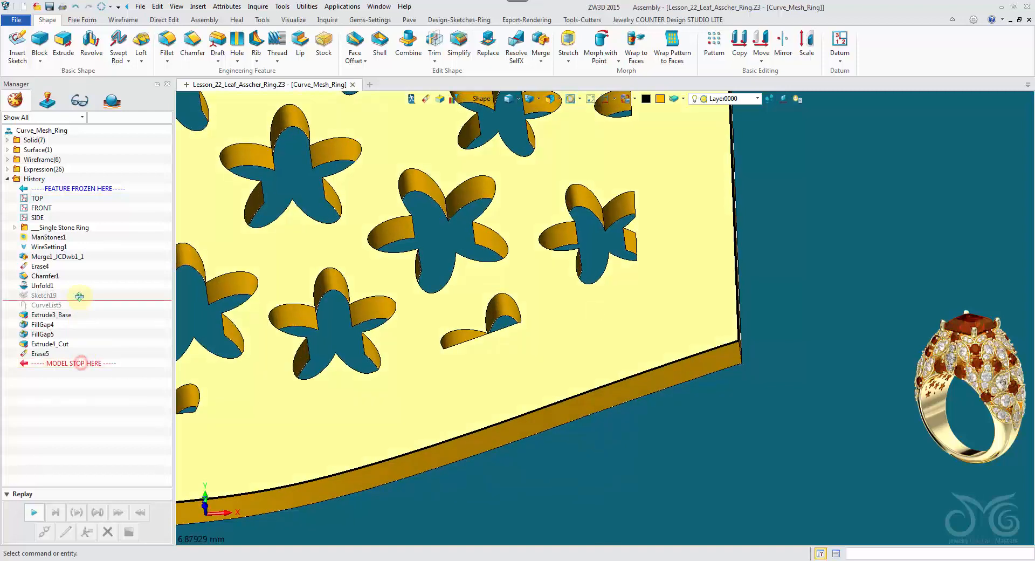
left_click_drag(79, 296, 79, 294)
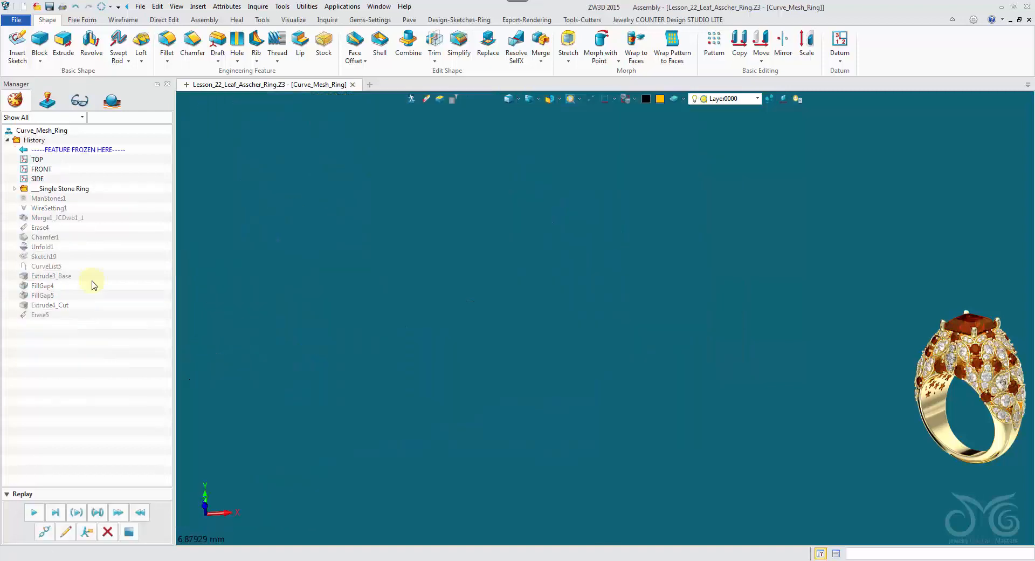
left_click(66, 532)
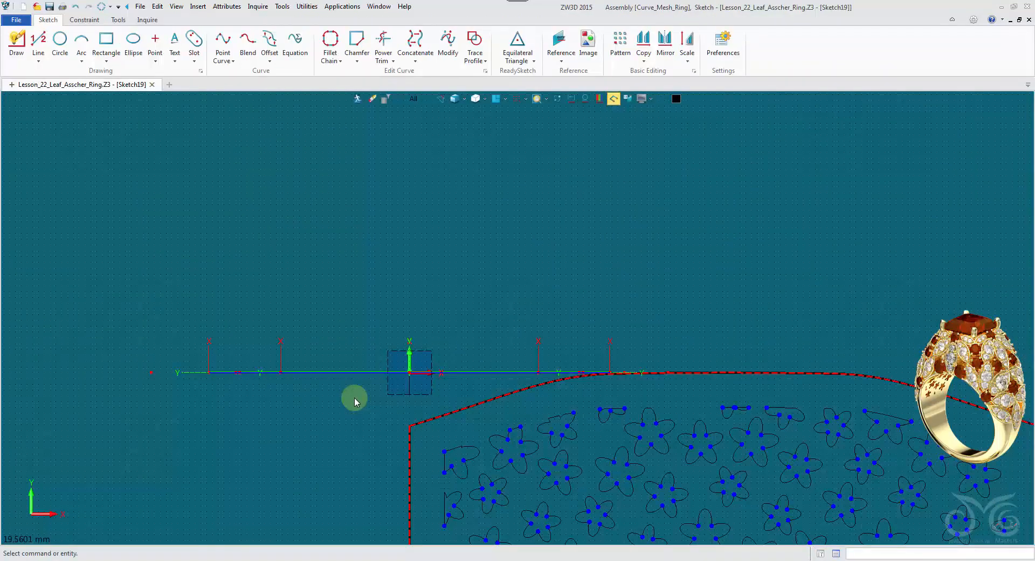
- Delete the duplicate short line closing the lower clipped petal of the flower beside the outline's far end, and exit the sketch
left_click(520, 430)
key("ctrl+Home")
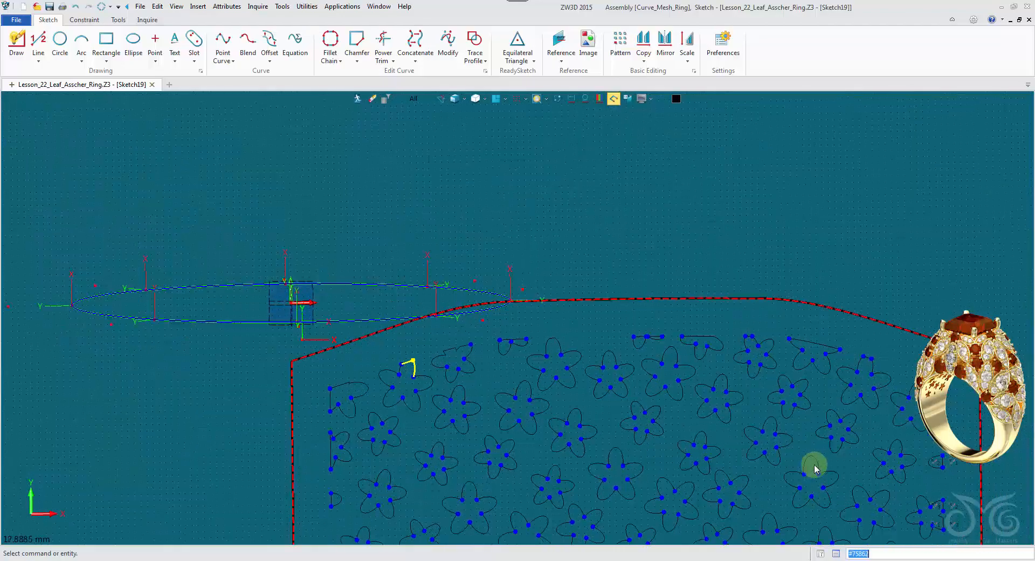
scroll(776, 339, "up", 6)
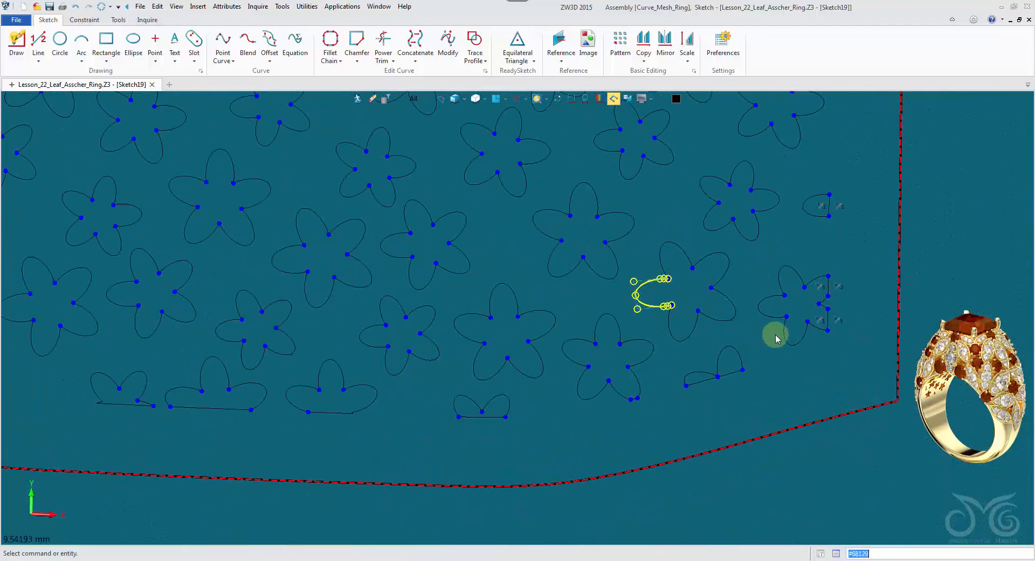
scroll(811, 354, "up", 6)
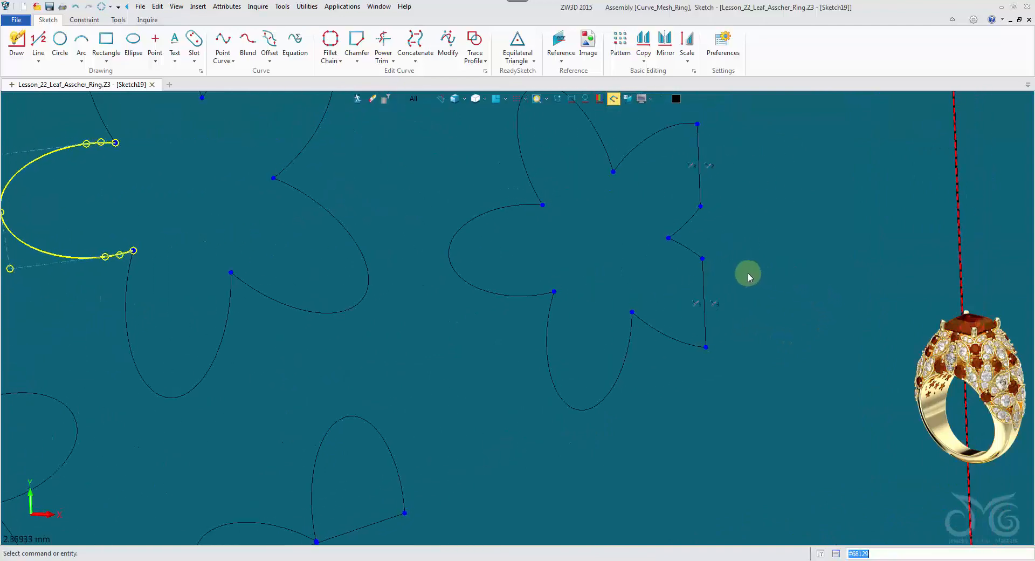
left_click(702, 283)
scroll(702, 280, "up", 5)
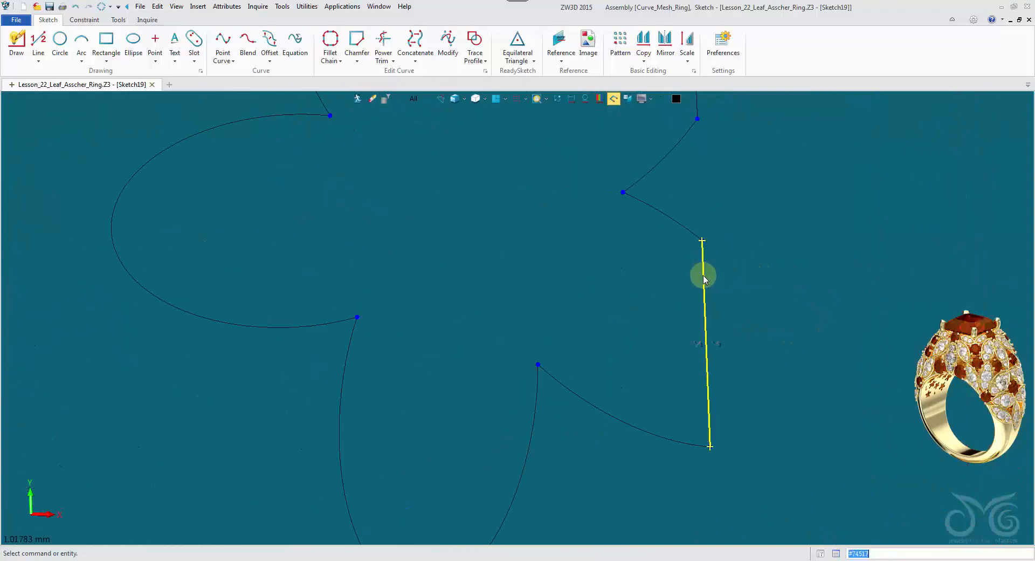
left_click(703, 278)
key("Delete")
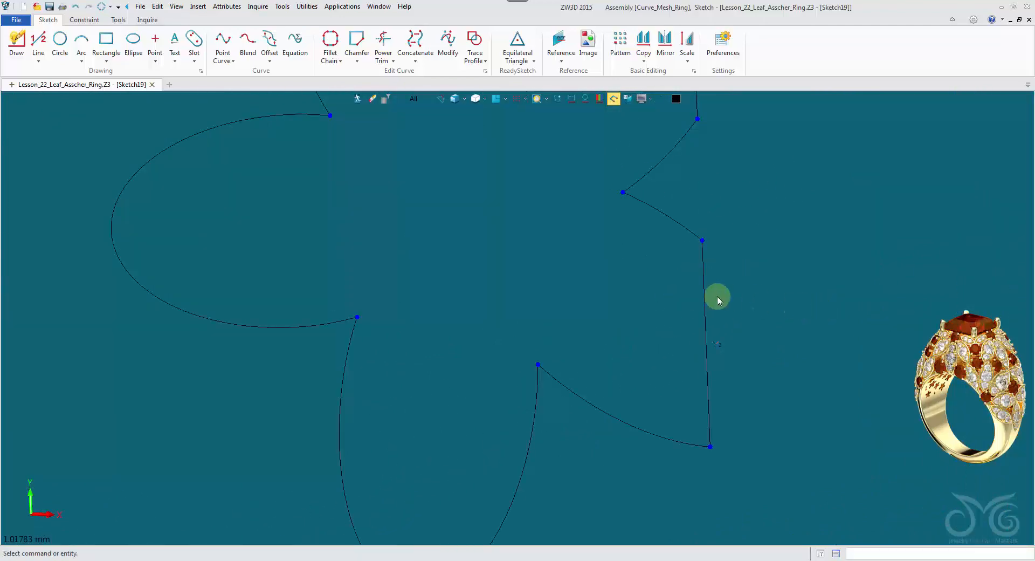
scroll(739, 308, "down", 15)
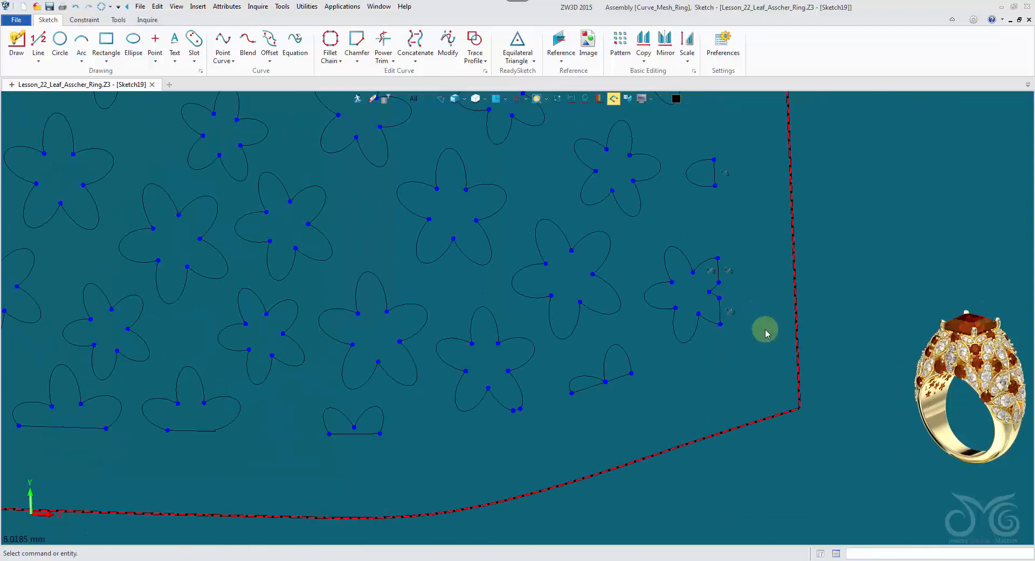
mouse_move(549, 275)
right_mouse_down()
mouse_move(589, 290)
mouse_move(578, 276)
right_mouse_up()
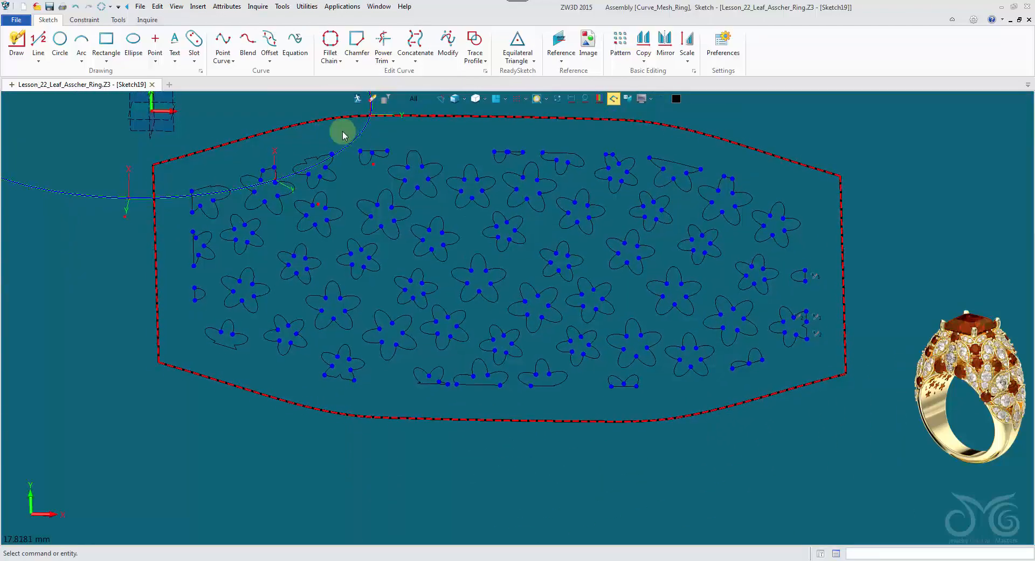
left_click(356, 100)
scroll(407, 259, "down", 8)
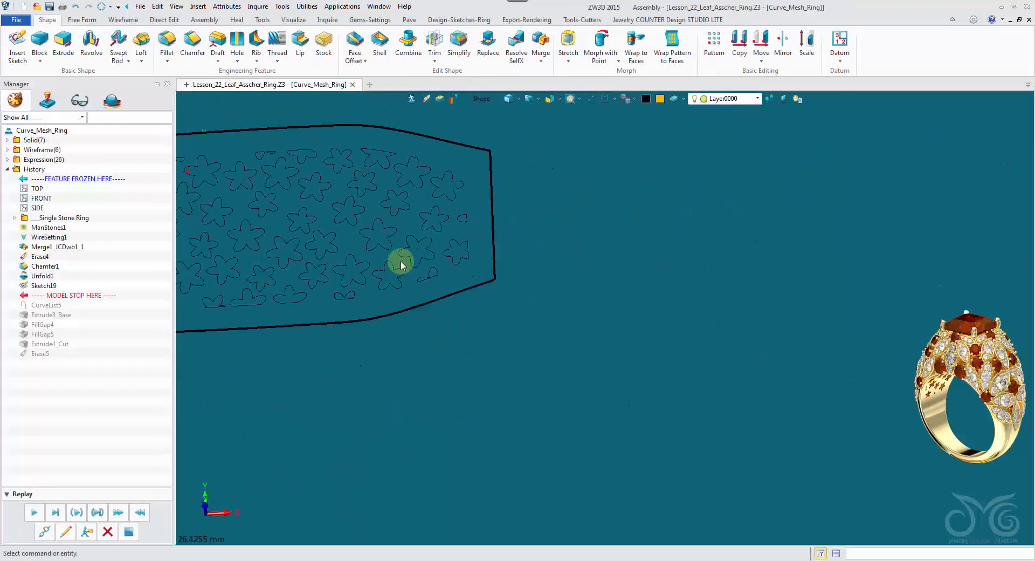
- Replay the history through the Extrude4_Cut feature and delete the obsolete Erase5 feature
right_click_drag(399, 264, 269, 273)
left_click(36, 512)
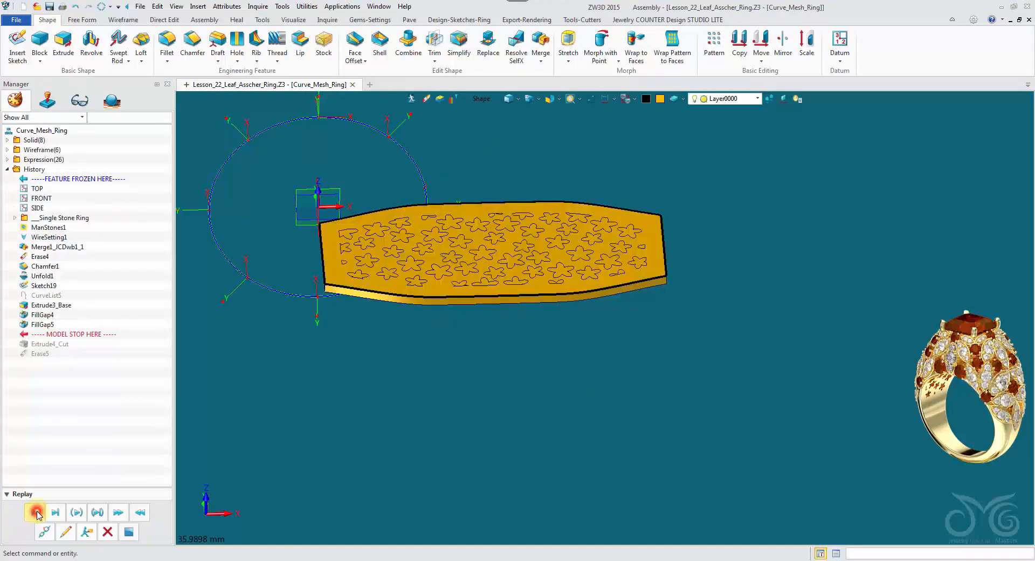
left_click(36, 512)
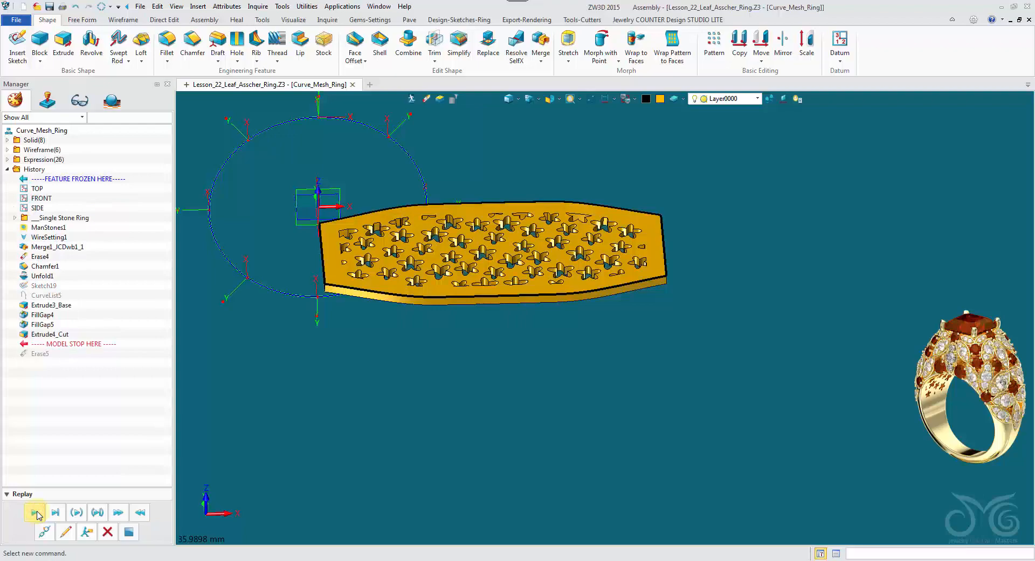
left_click(108, 532)
scroll(421, 367, "up", 3)
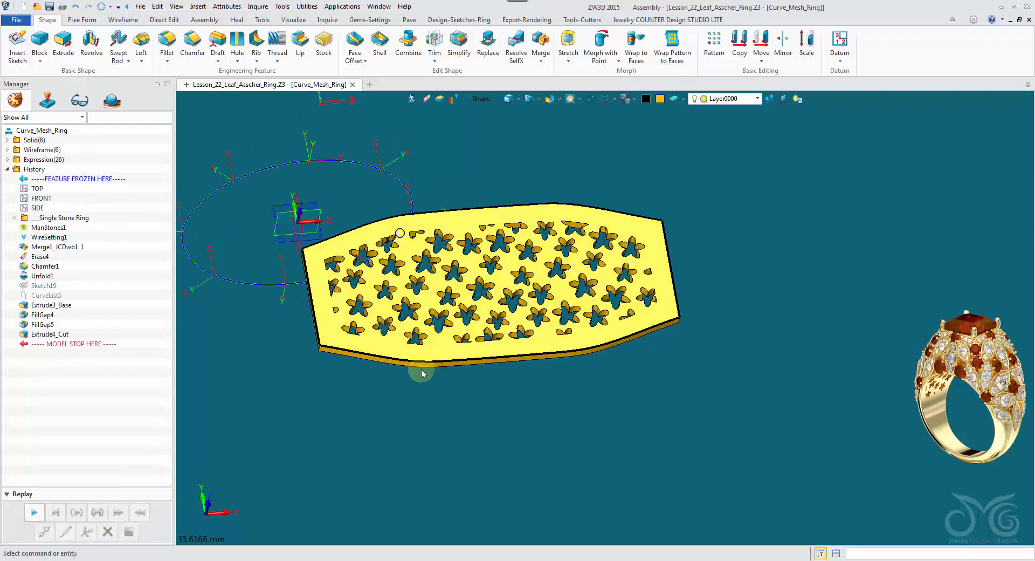
- Unblank the curved outer ring surface so it is displayed together with the perforated flat band
right_click_drag(517, 240, 507, 130)
scroll(506, 130, "down", 2)
right_click(640, 161)
mouse_move(671, 194)
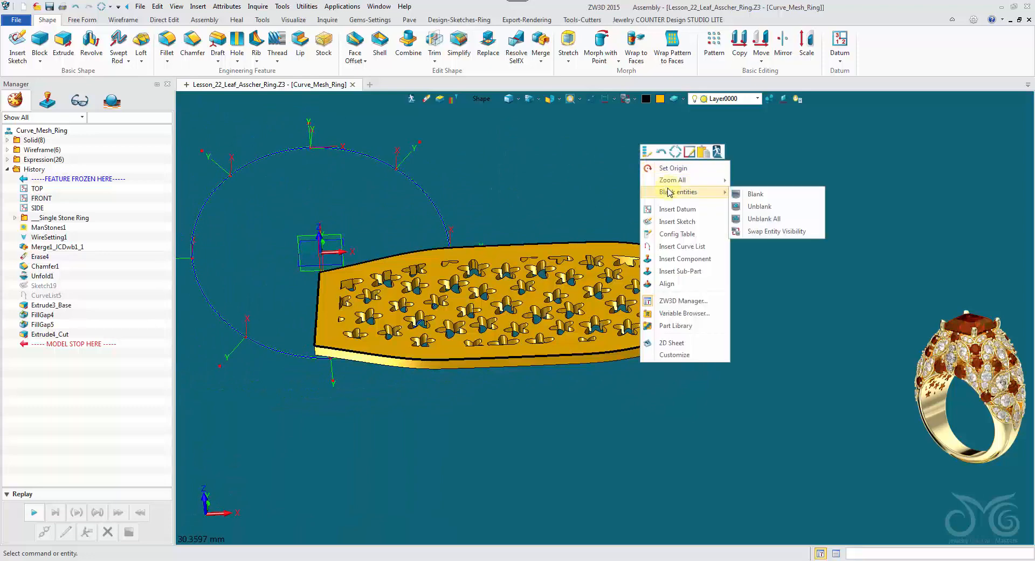
left_click(751, 205)
left_click(380, 138)
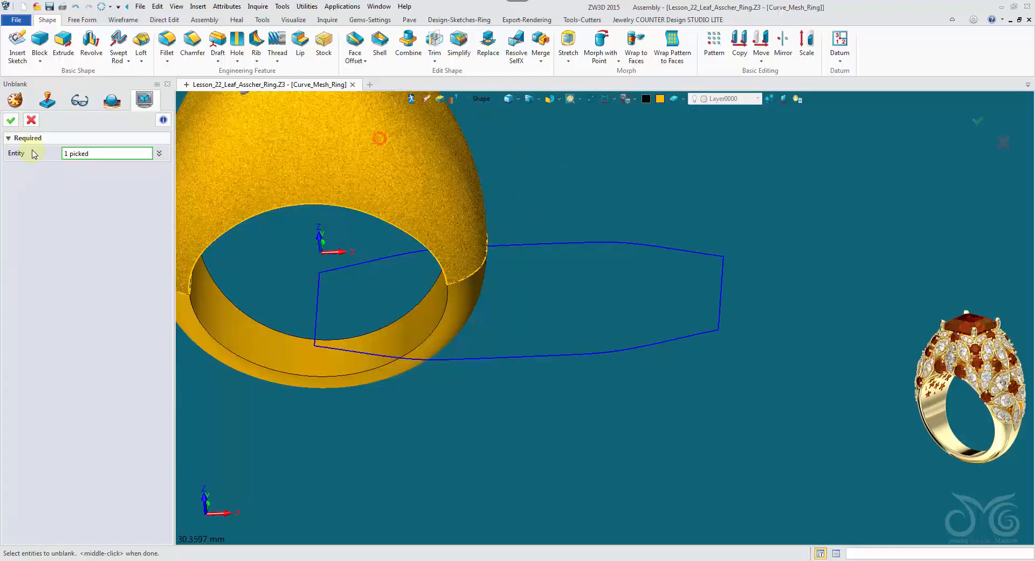
left_click(10, 121)
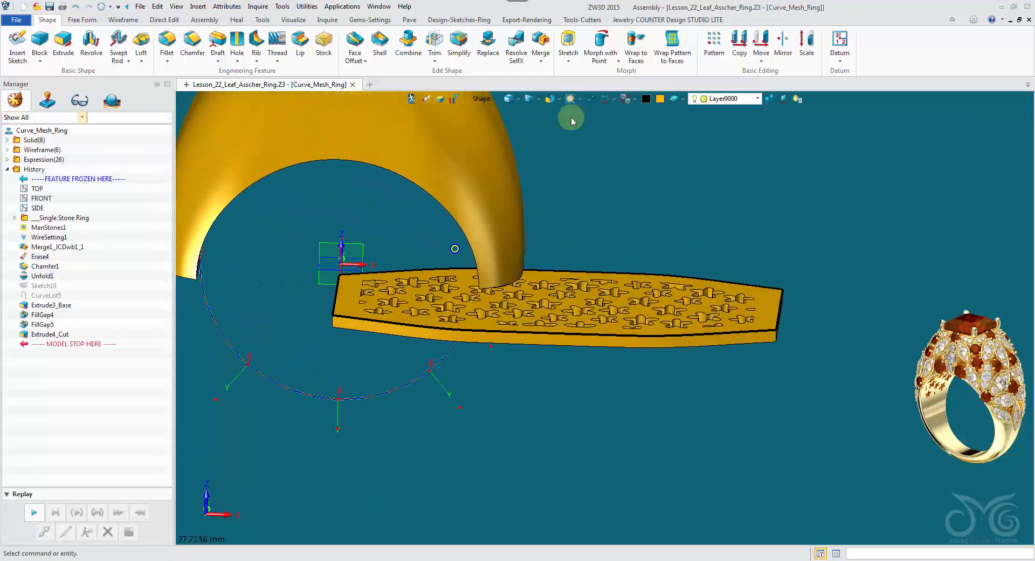
- Wrap the perforated flat band back onto the ring by refolding the Unfold1 feature with Wrap to Faces
left_click(636, 48)
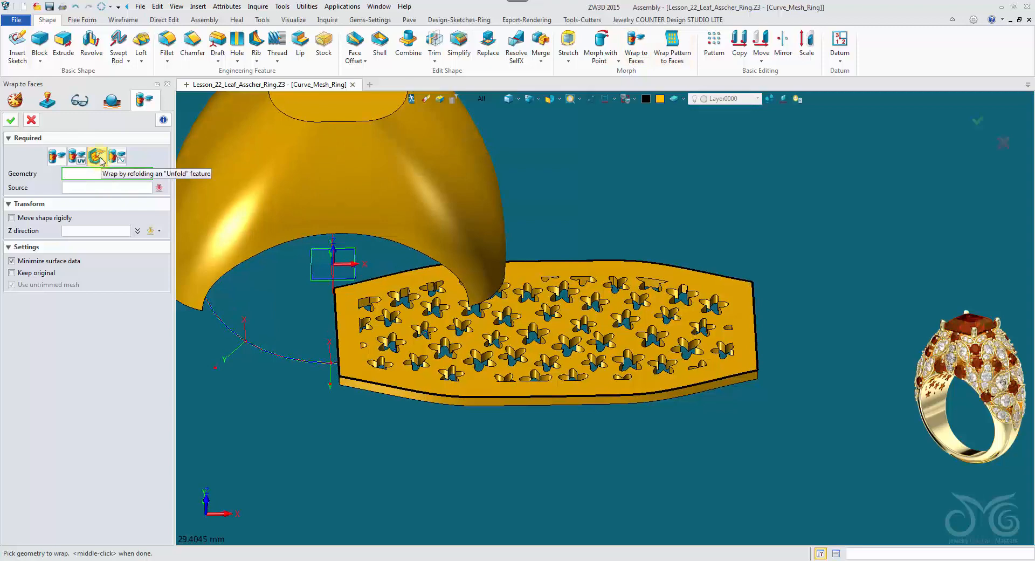
left_click(418, 319)
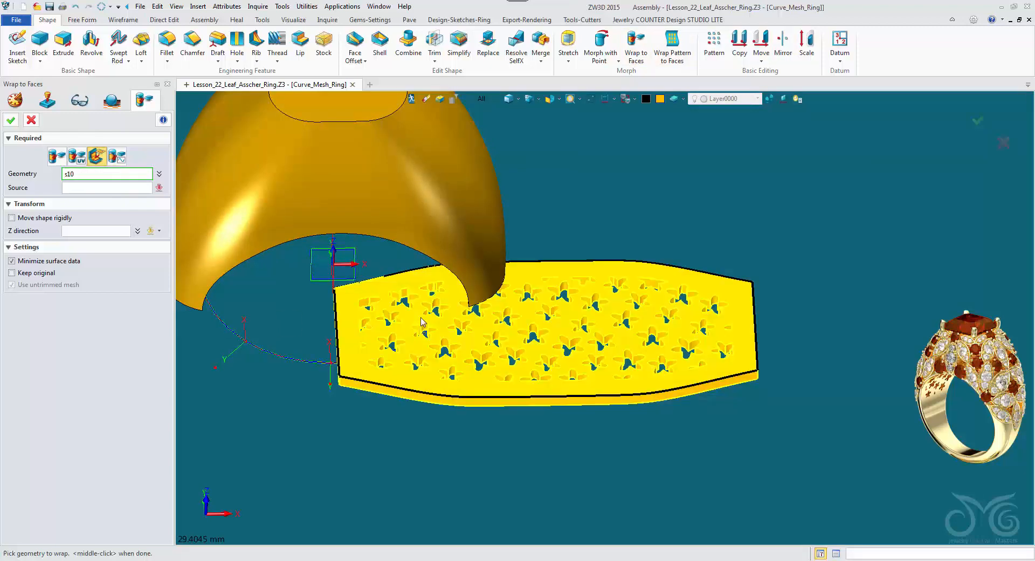
right_click_drag(215, 428, 86, 195)
left_click(230, 205)
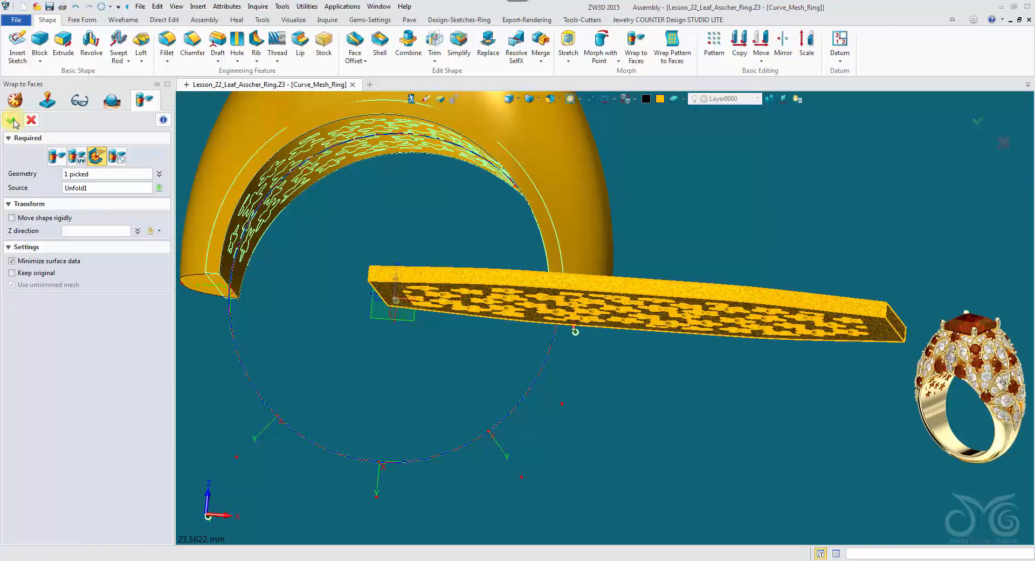
left_click(15, 126)
- Erase the four leftover flat outline curves of the unfolded band
right_click_drag(243, 224, 350, 229)
mouse_move(405, 364)
right_mouse_down()
mouse_move(398, 331)
mouse_move(478, 128)
mouse_move(417, 104)
right_mouse_up()
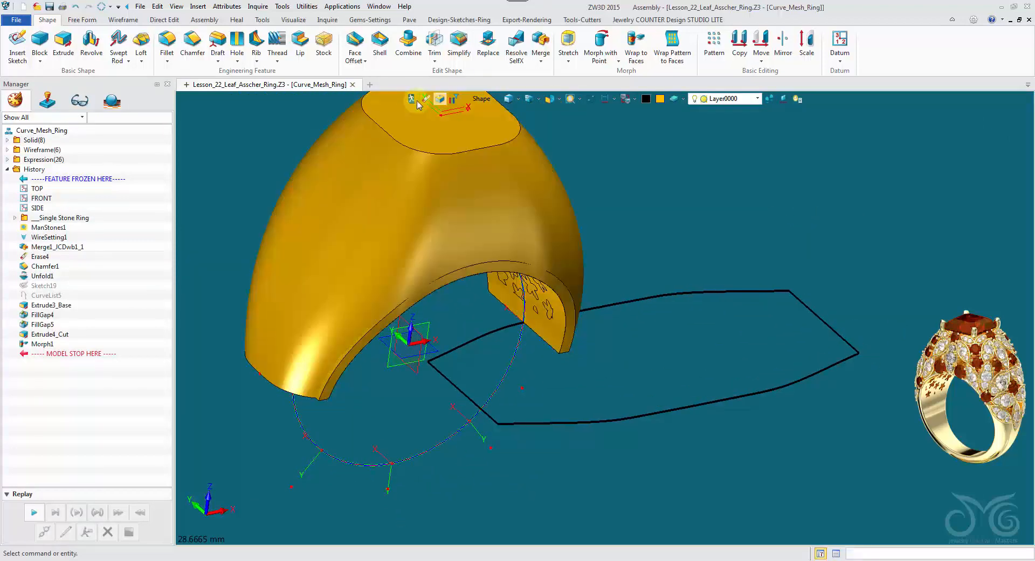
left_click(487, 102)
left_click(510, 165)
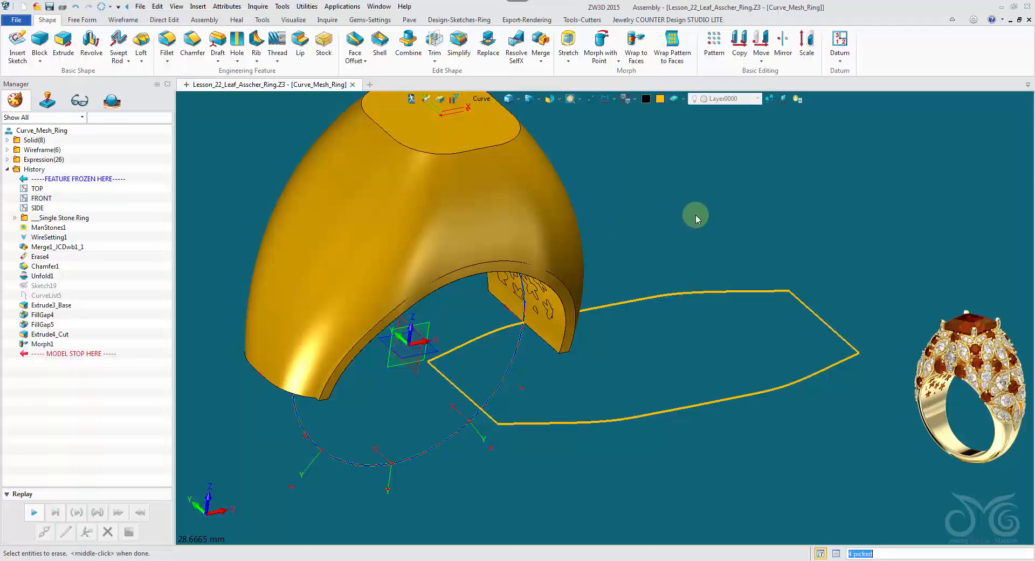
middle_click(695, 215)
- Offset the ring dome's outer face by -0.2 mm as a red surface, keeping the original surface
right_click_drag(696, 215, 595, 321)
scroll(599, 234, "up", 3)
scroll(566, 234, "up", 3)
mouse_move(612, 367)
right_mouse_down()
mouse_move(539, 381)
mouse_move(490, 220)
mouse_move(289, 231)
mouse_move(573, 289)
mouse_move(565, 277)
right_mouse_up()
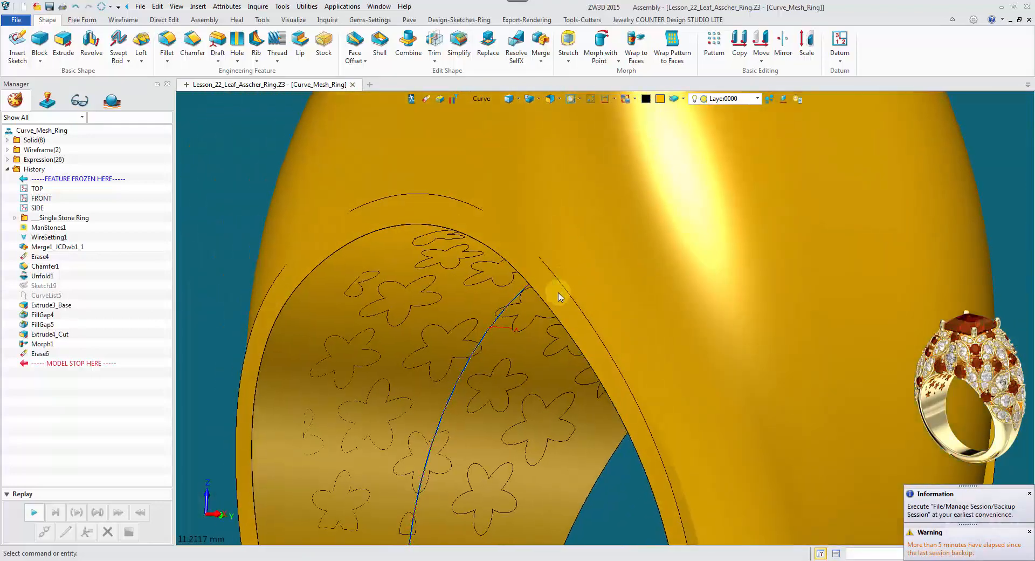
mouse_move(593, 337)
right_mouse_down()
mouse_move(580, 302)
mouse_move(596, 268)
mouse_move(620, 322)
mouse_move(593, 302)
right_mouse_up()
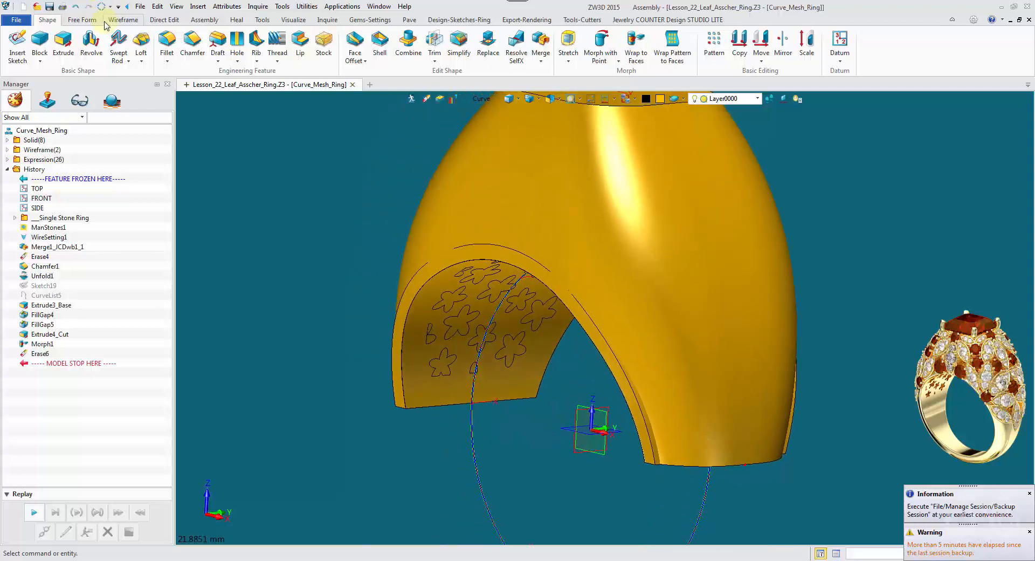
left_click(84, 21)
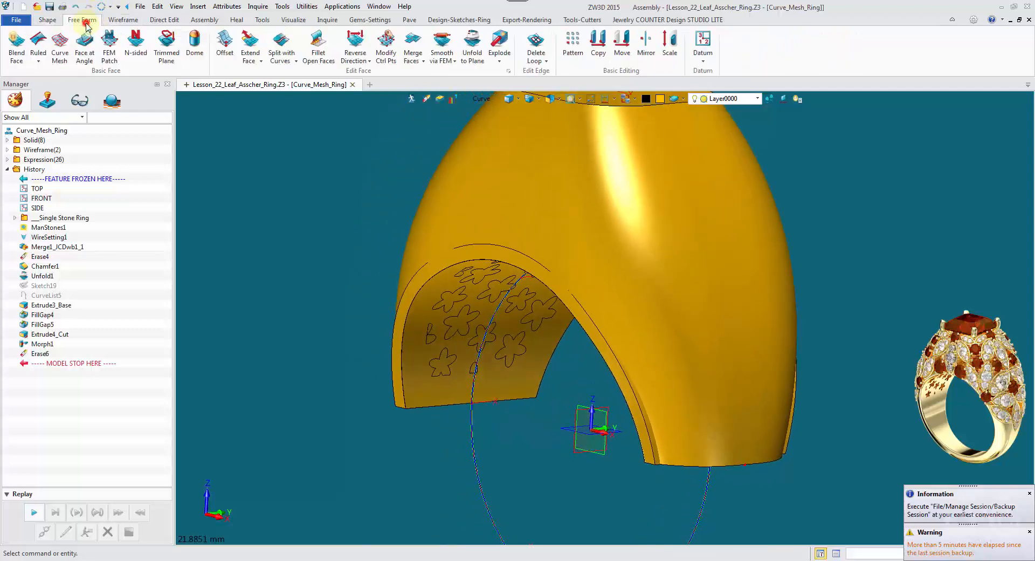
left_click(225, 42)
right_click_drag(486, 178, 492, 203)
left_click(551, 237)
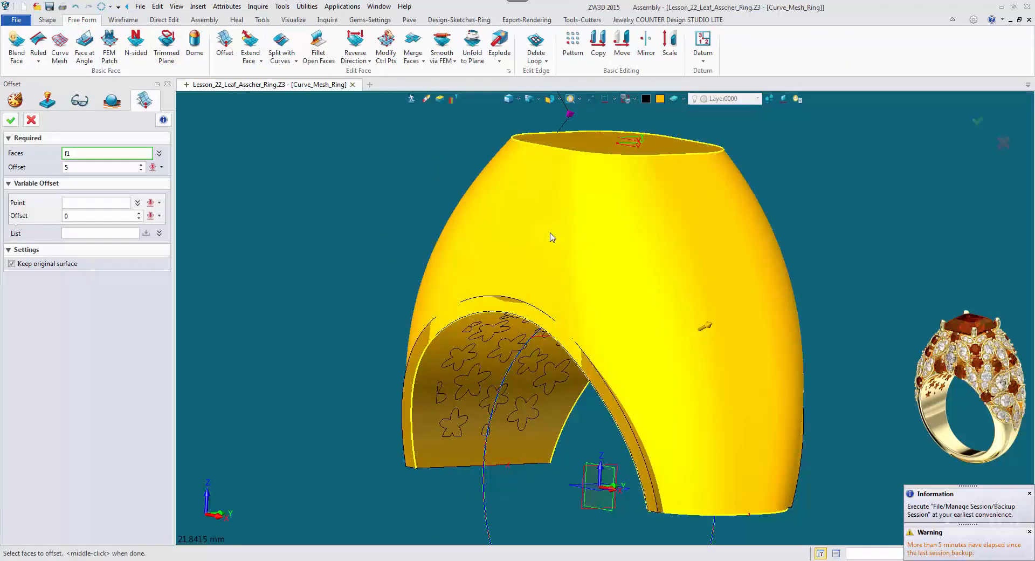
left_click(551, 237)
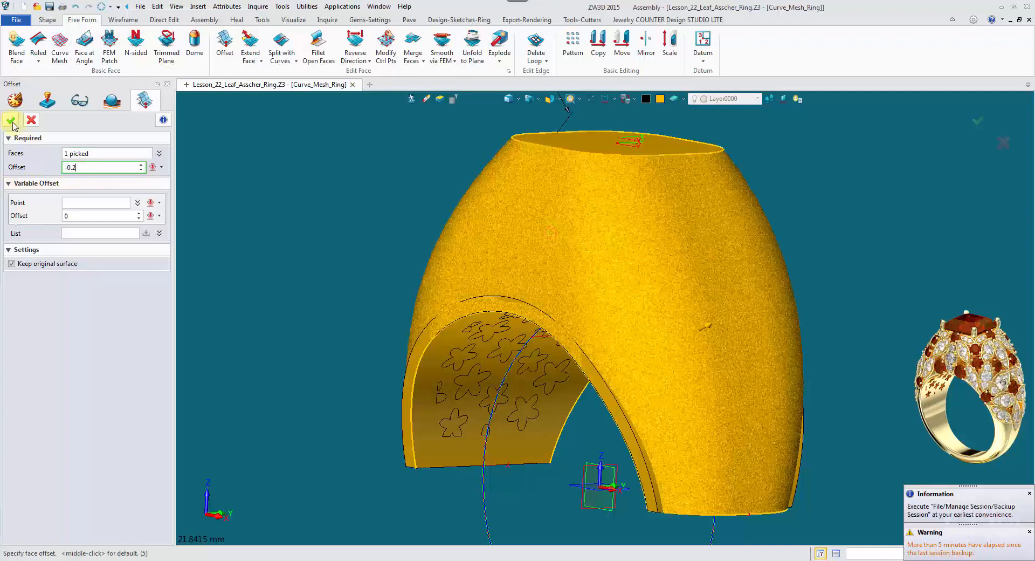
left_click(660, 100)
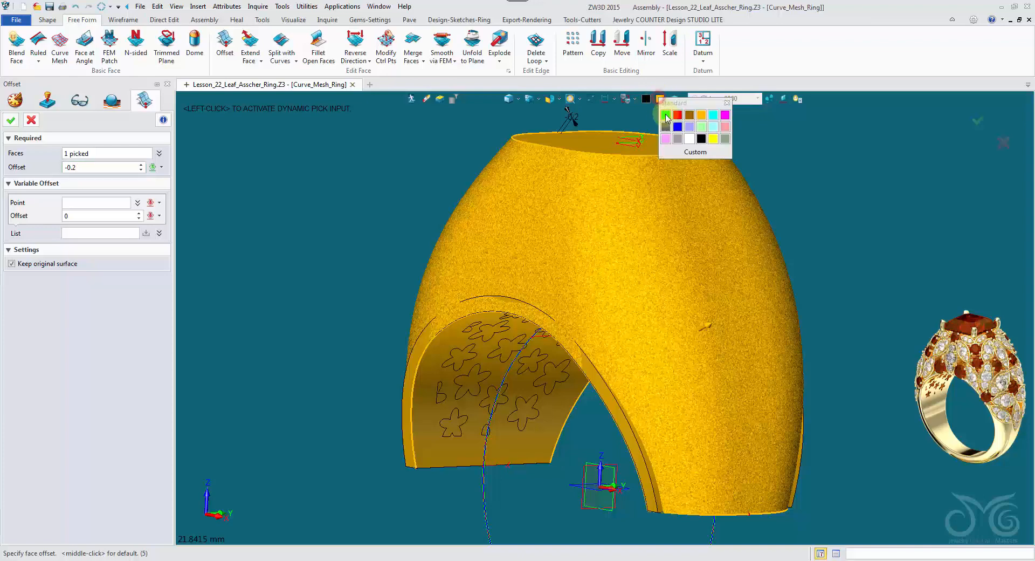
left_click(18, 124)
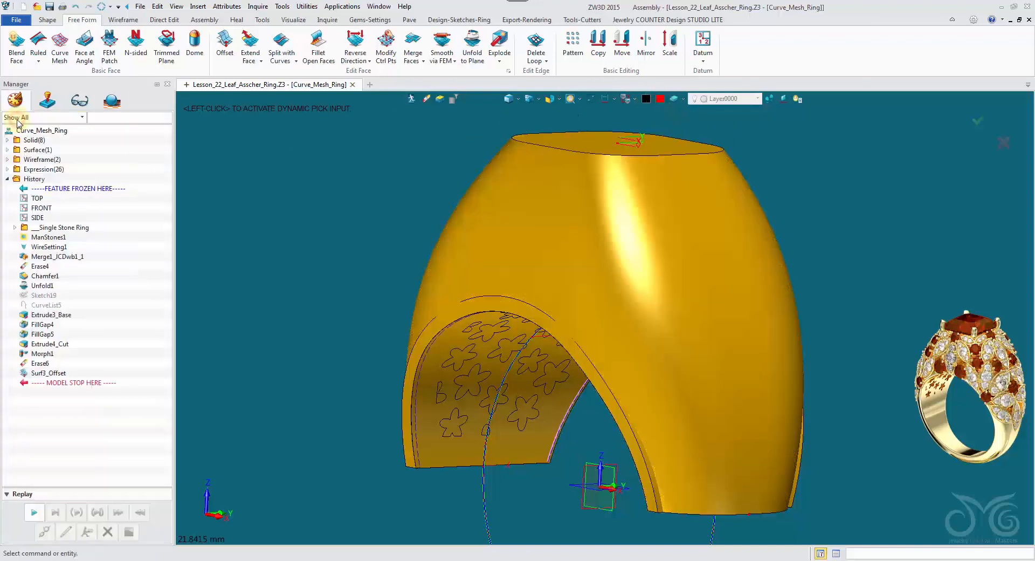
- Set the pick filter to Shape and blank the outer ring dome
right_click_drag(479, 145, 508, 111)
left_click(485, 101)
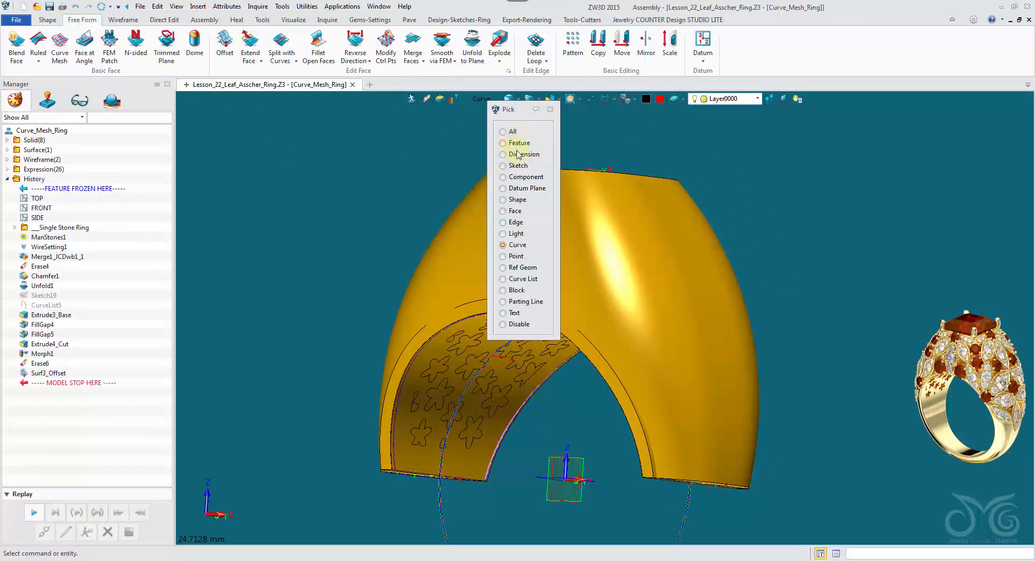
left_click(517, 199)
right_click(538, 209)
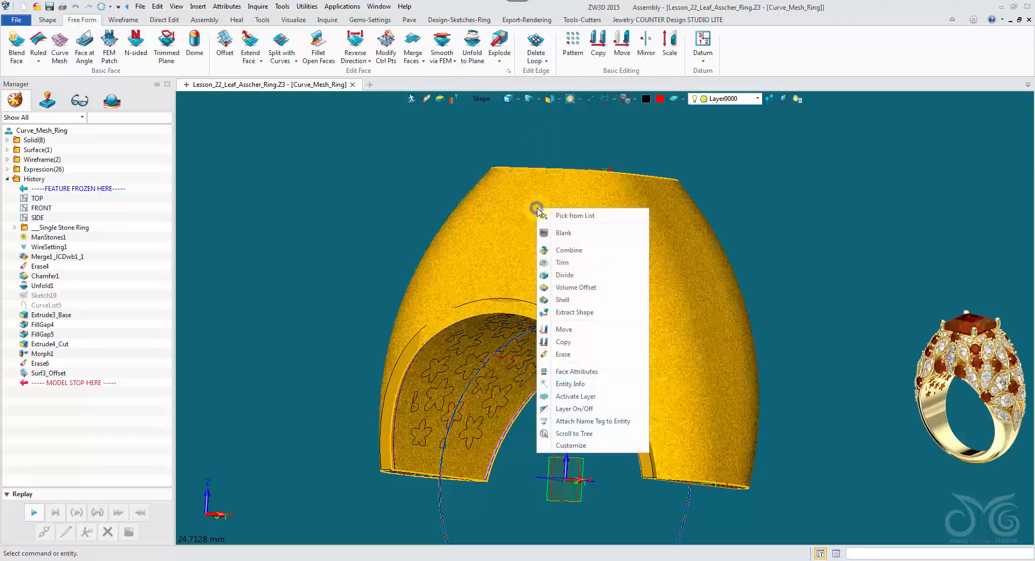
left_click(560, 233)
right_click_drag(559, 229, 366, 105)
- Start Extend Face on the red offset surface and select its two short lower end edges
scroll(714, 355, "down", 5)
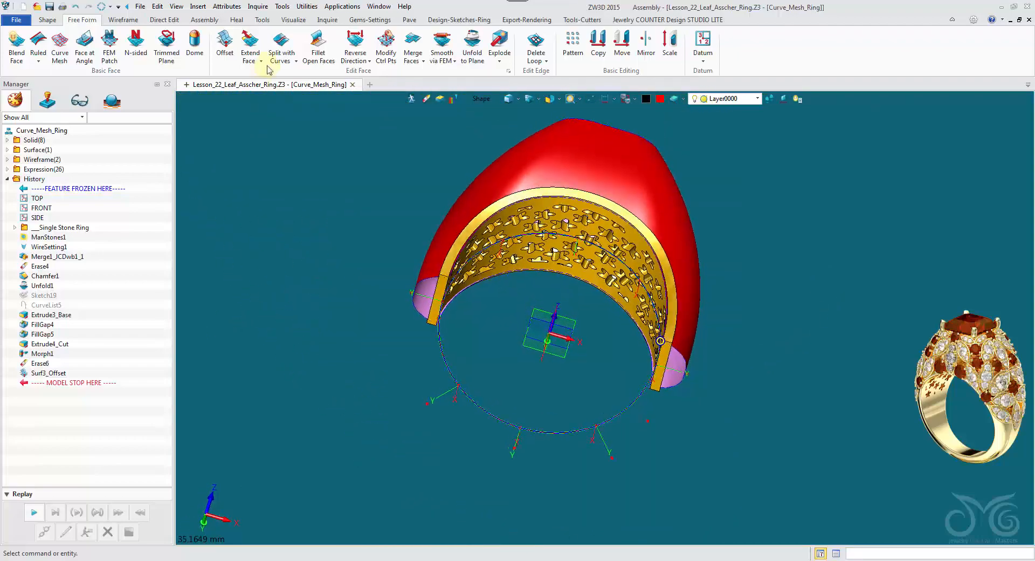
left_click(261, 42)
scroll(287, 309, "up", 4)
right_click_drag(280, 300, 303, 321)
left_click(291, 222)
left_click(282, 254)
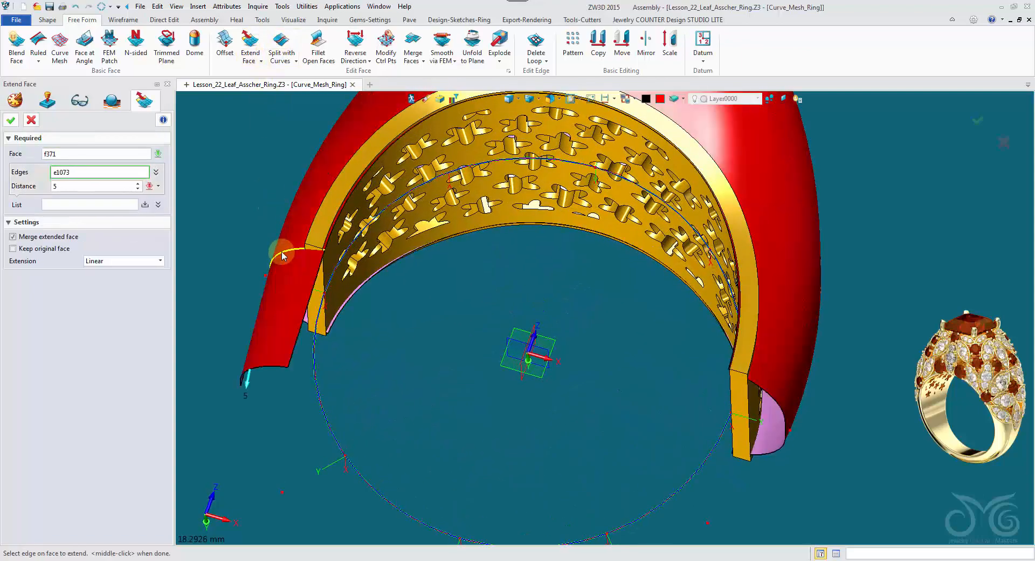
left_click(784, 436)
right_click_drag(785, 430, 430, 349)
right_click_drag(362, 326, 563, 269)
scroll(572, 237, "up", 3)
- Add the red surface's remaining arched finger-hole edges to the Extend Face selection
left_click(566, 221)
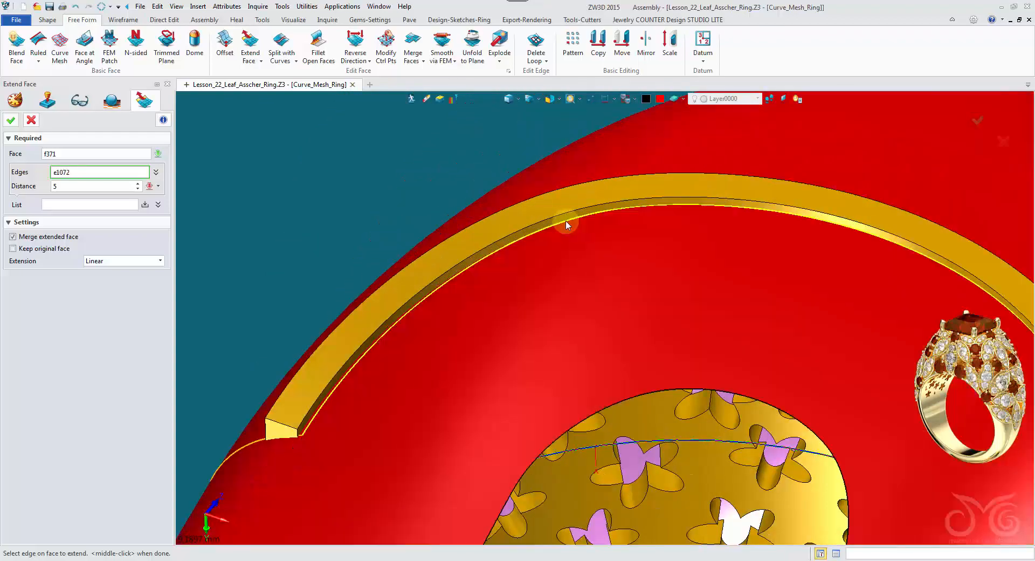
scroll(602, 317, "down", 3)
right_click_drag(603, 316, 574, 348)
scroll(631, 330, "up", 1)
left_click(644, 307)
scroll(647, 305, "up", 2)
right_click_drag(647, 302, 577, 308)
left_click(514, 227)
right_click_drag(514, 227, 432, 226)
scroll(431, 226, "down", 2)
middle_click_drag(431, 225, 516, 233)
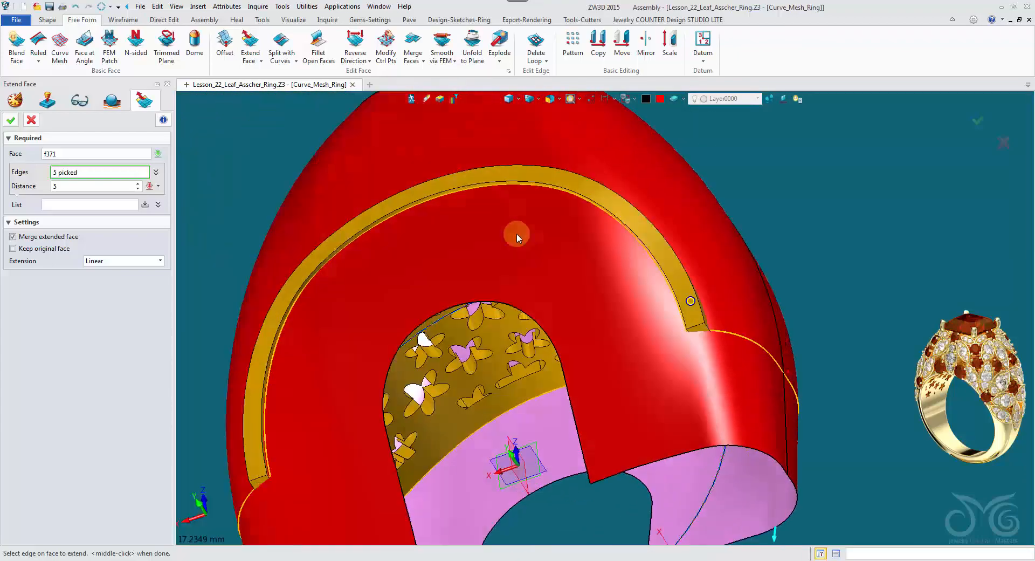
- Set the extension distance to 1 mm and extend the red surface along the selected edges with linear, merged extension
scroll(516, 235, "down", 2)
right_click_drag(516, 235, 190, 205)
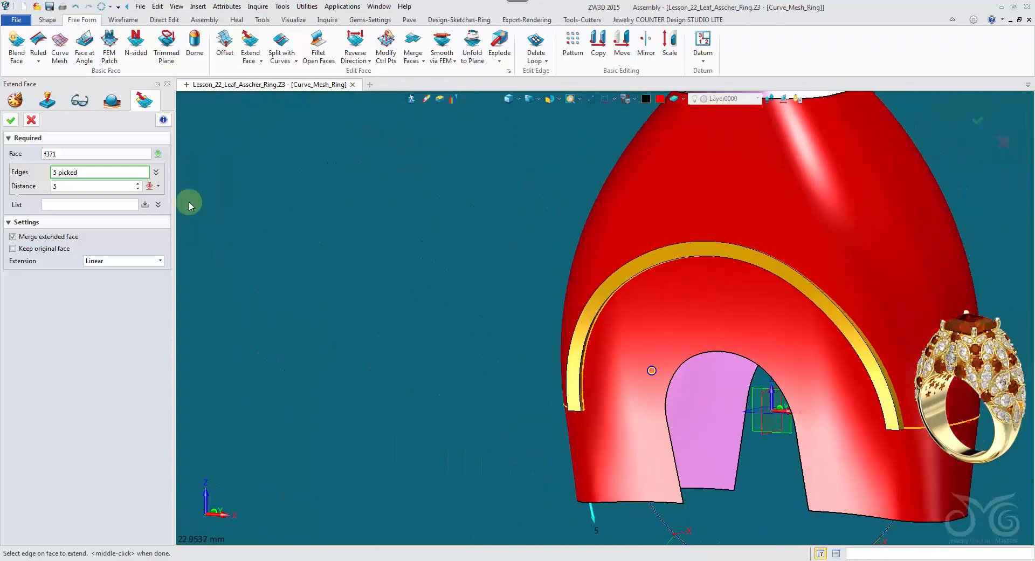
left_click(81, 186)
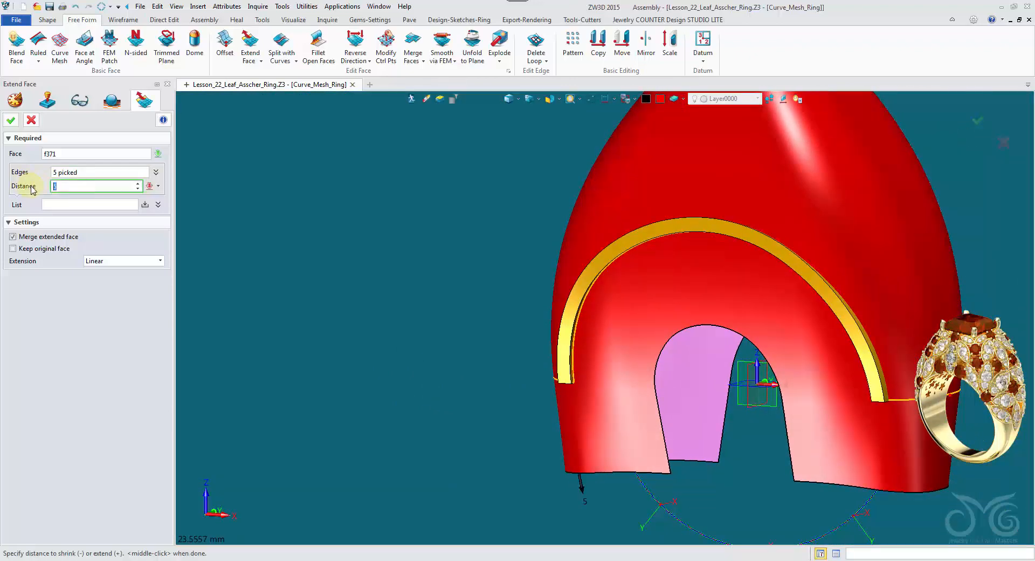
type("1")
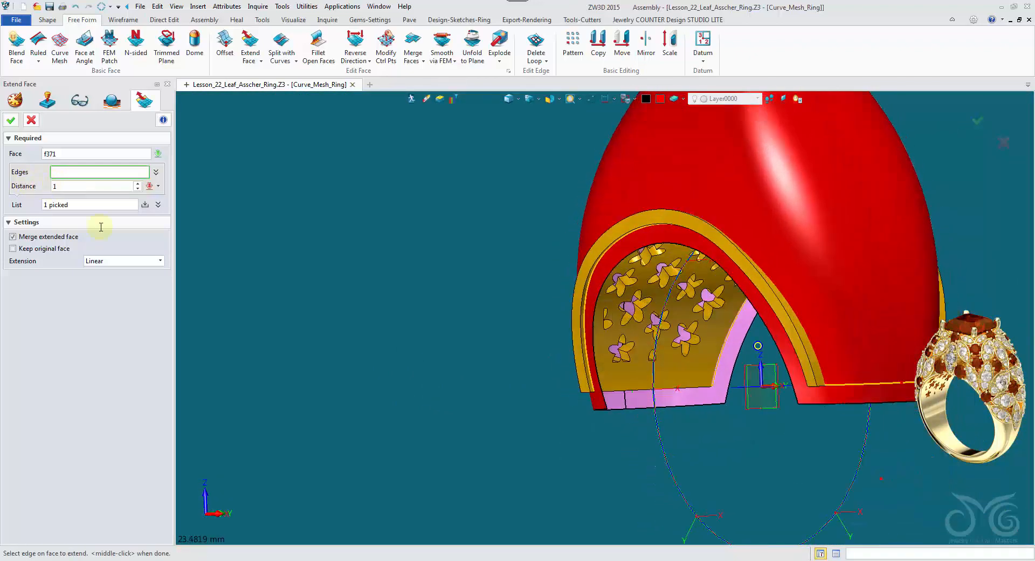
left_click(13, 120)
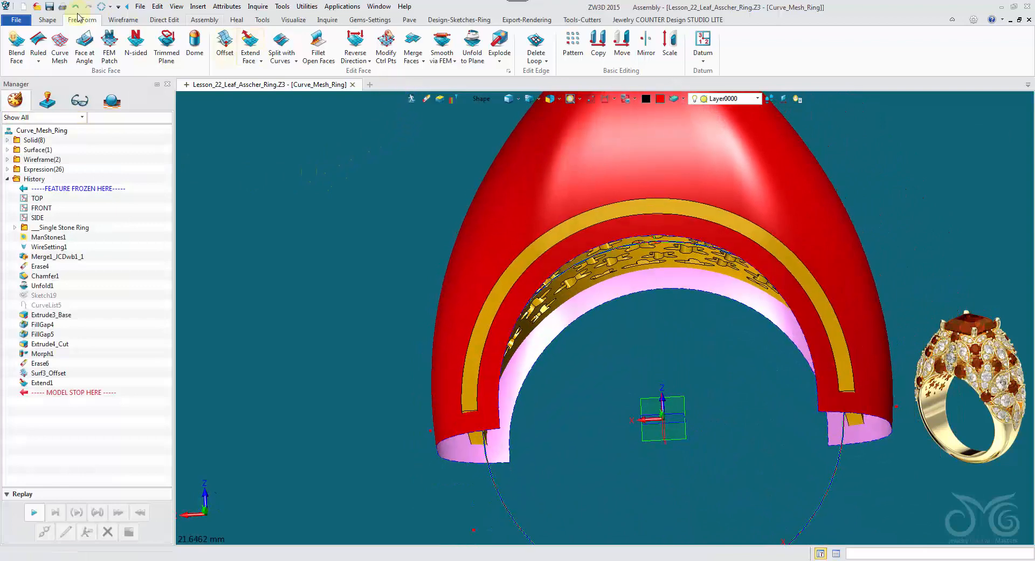
- Trim the wrapped perforated band with the red surface, flipping the kept side, capping the trimmed region and not keeping the trimming shape
left_click(47, 20)
left_click(435, 43)
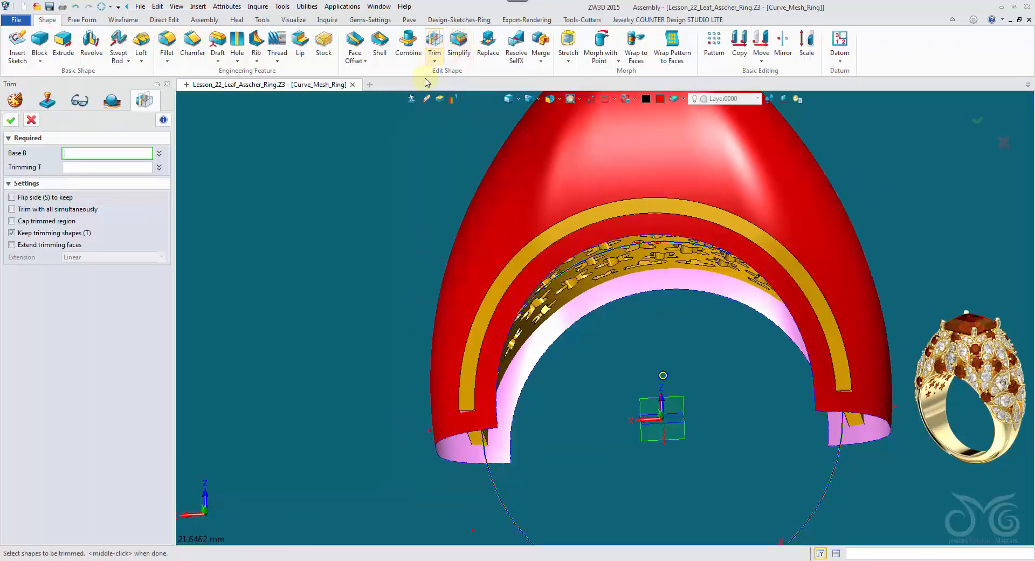
left_click(603, 192)
left_click(151, 153)
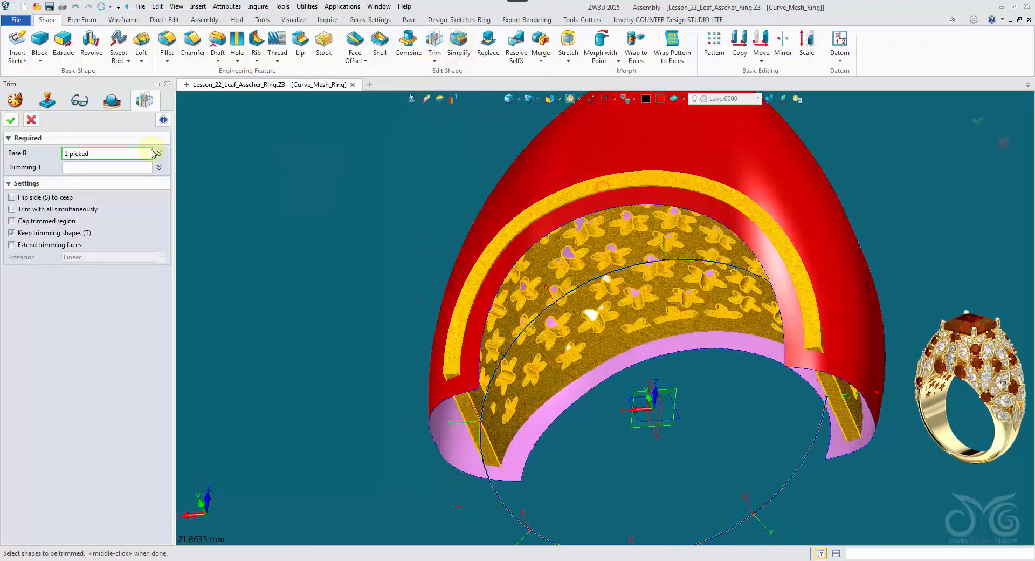
left_click(597, 169)
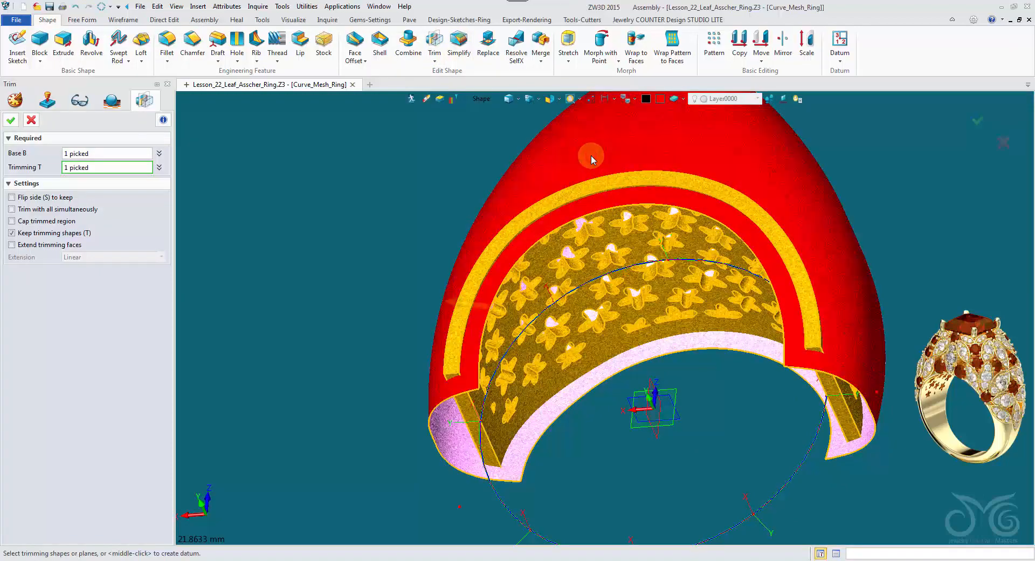
right_click_drag(591, 154, 184, 223)
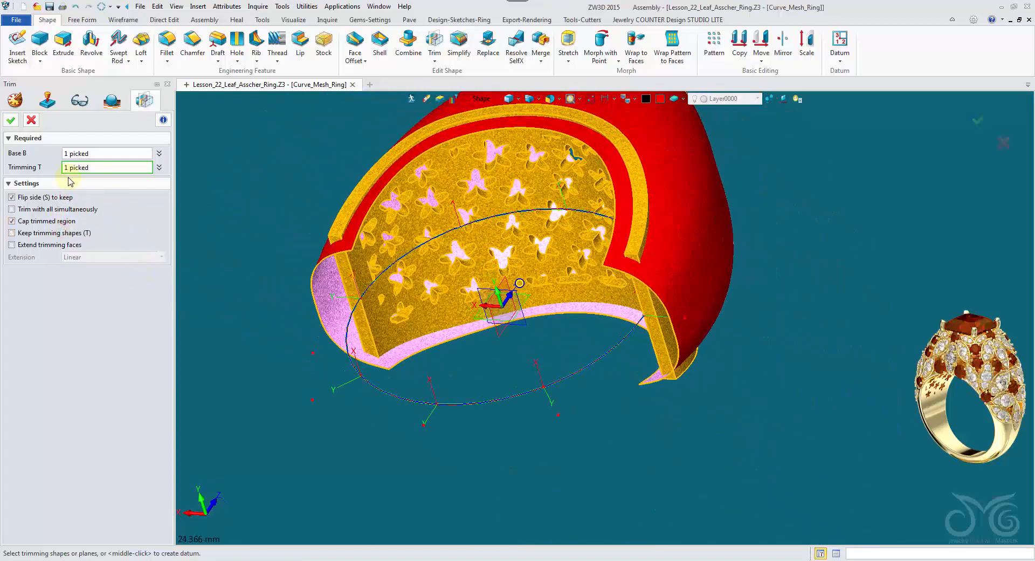
left_click(10, 120)
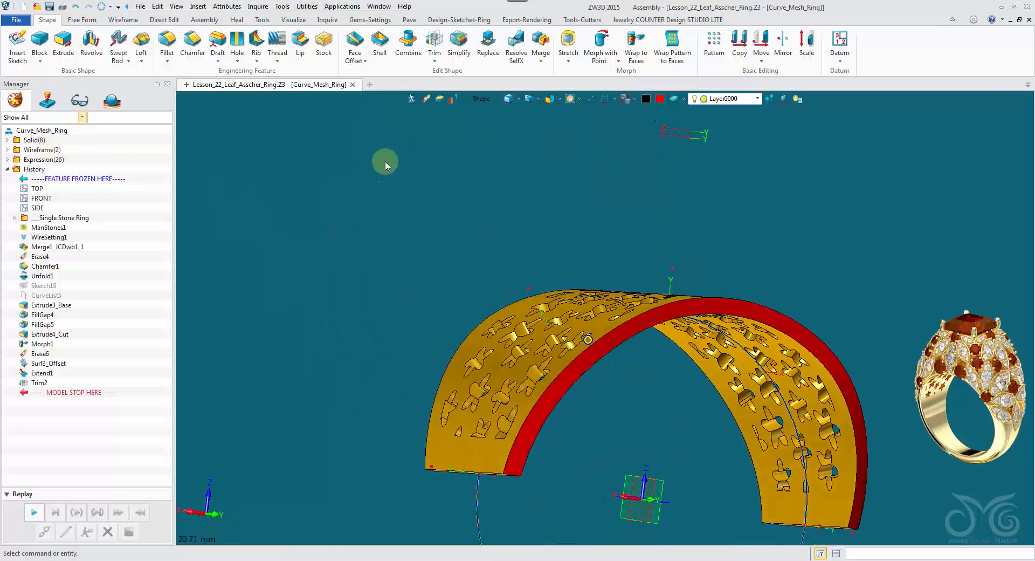
- Unblank the outer ring dome so it is displayed together with the trimmed perforated band
left_click(166, 43)
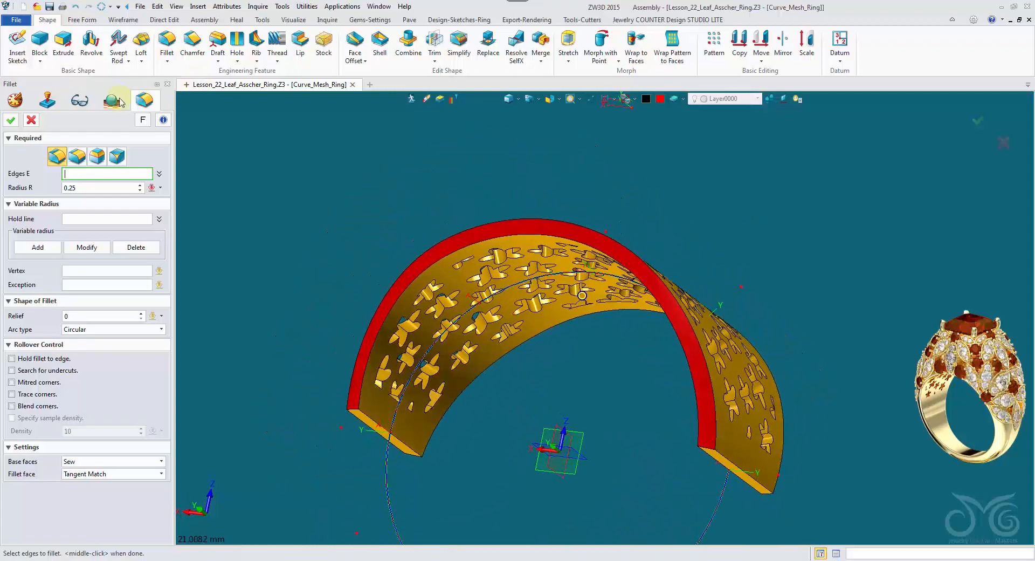
left_click(32, 120)
right_click(315, 173)
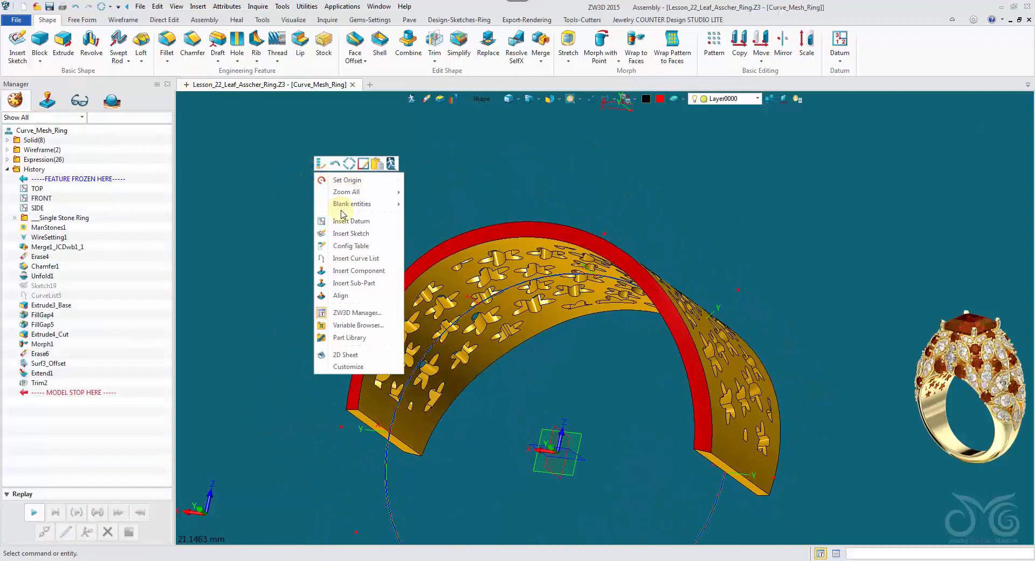
left_click(441, 222)
left_click(489, 205)
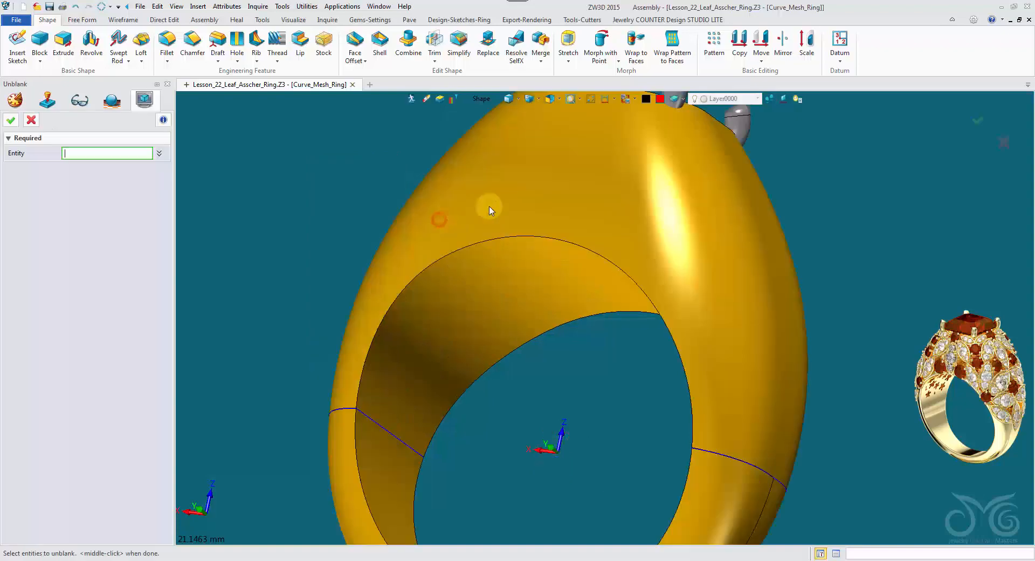
left_click(12, 120)
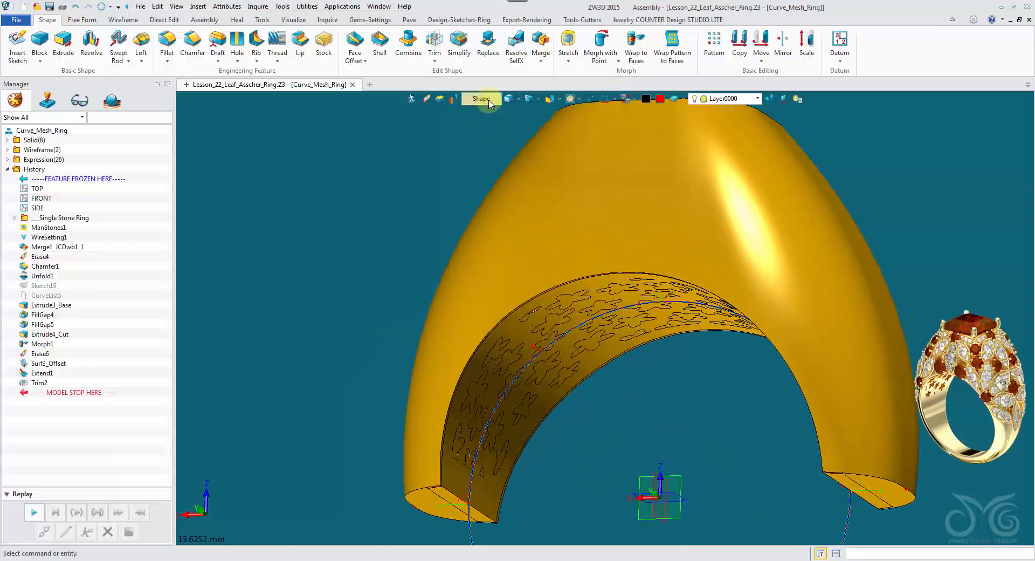
- Blank the trimmed flower-perforated band on the inner surface of the ring dome
left_click(489, 100)
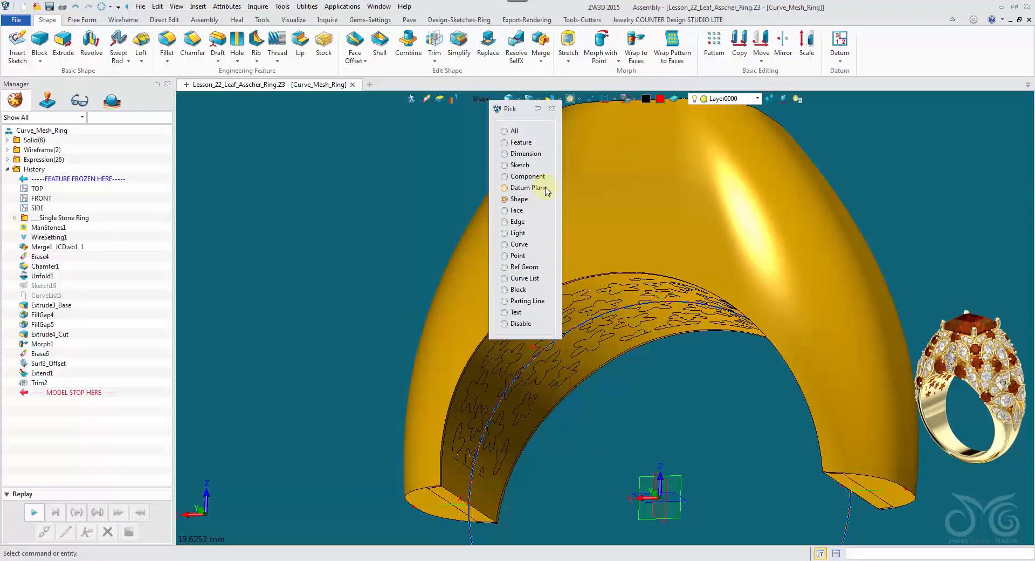
left_click(552, 109)
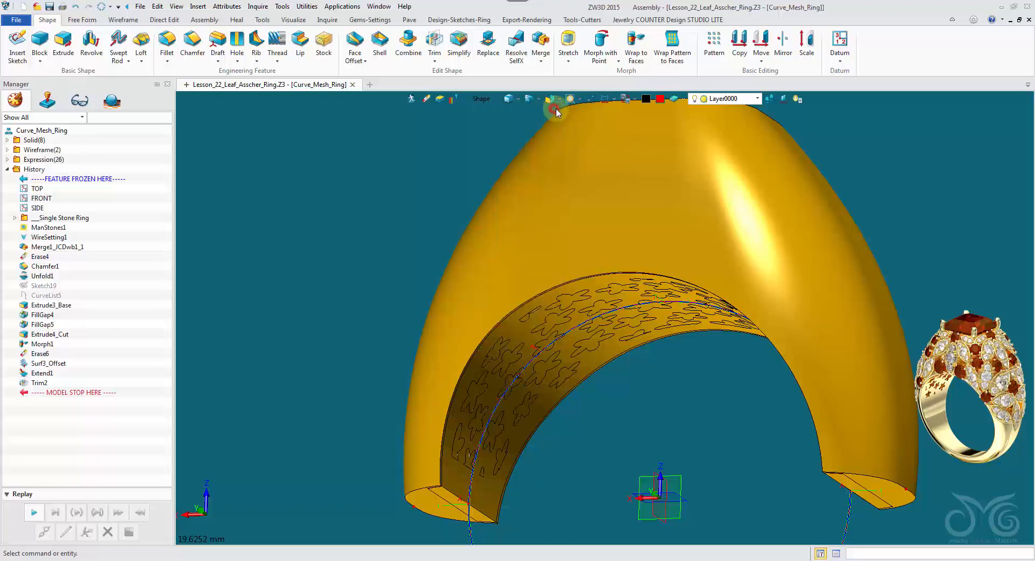
left_click(645, 114)
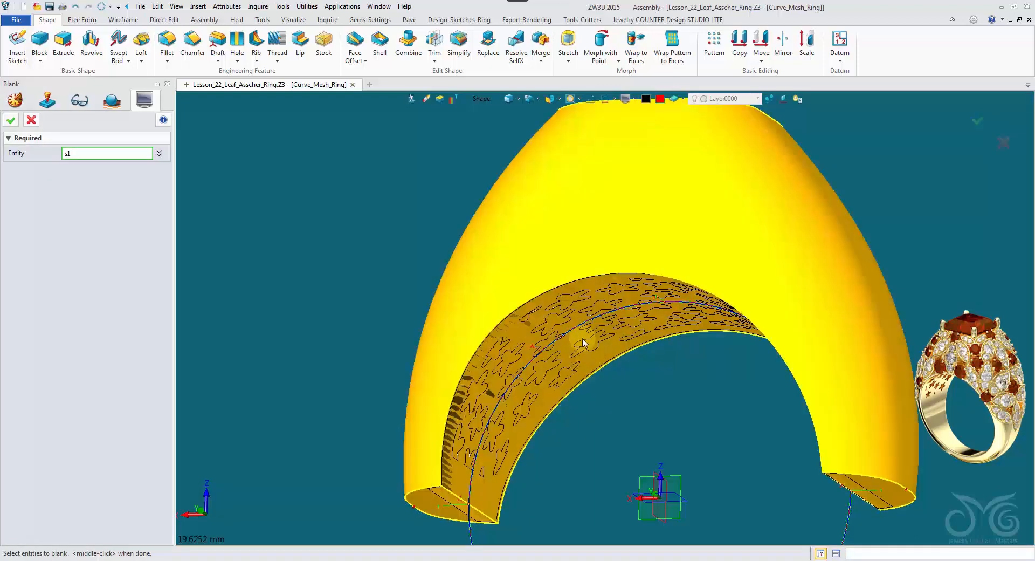
scroll(572, 345, "up", 4)
right_click_drag(614, 365, 533, 214)
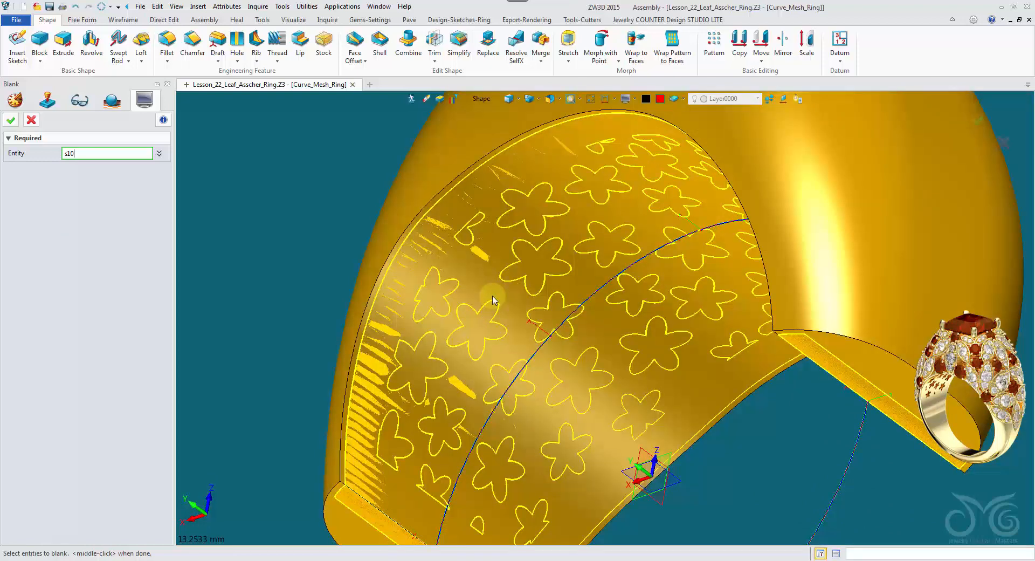
left_click(492, 296)
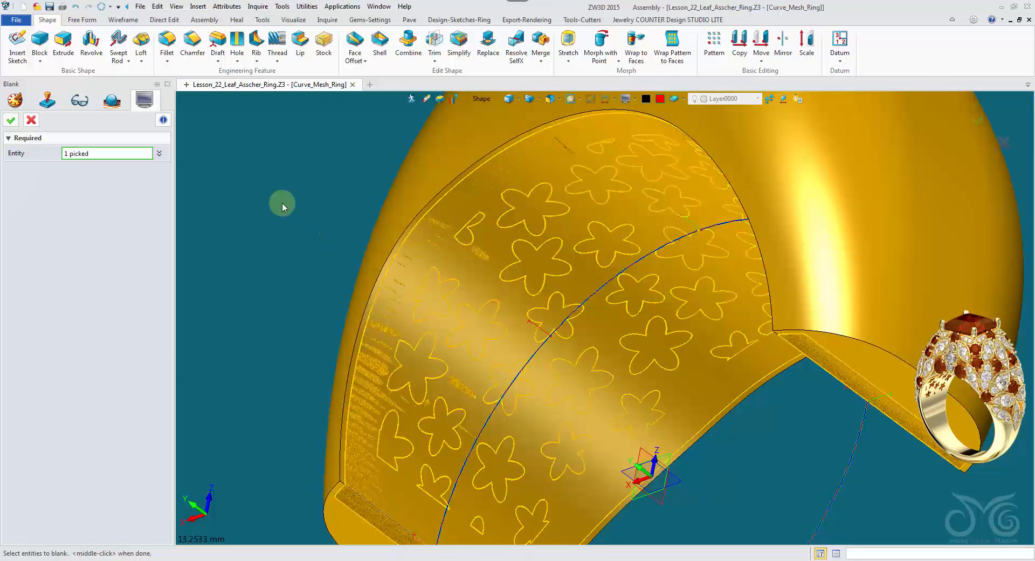
middle_click(283, 203)
scroll(283, 203, "down", 5)
right_click_drag(282, 204, 292, 236)
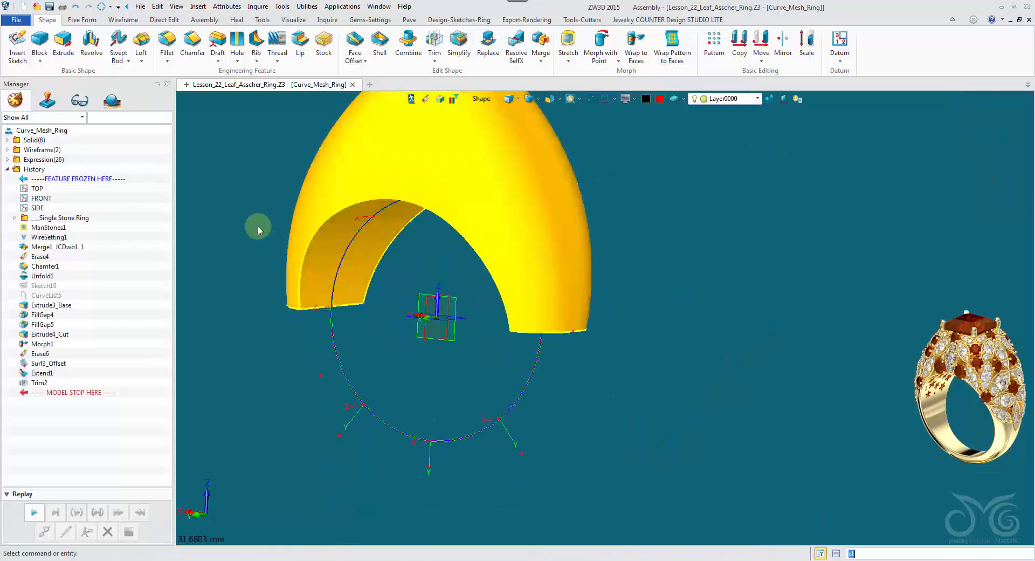
- Unblank the lower ring shank so it is displayed together with the dome
right_click(255, 219)
mouse_move(286, 250)
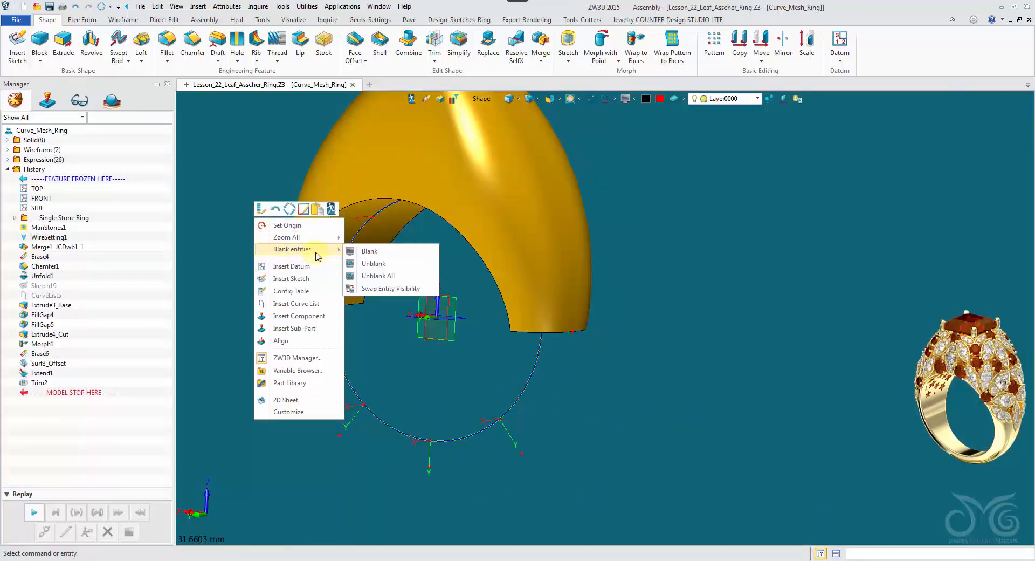
left_click(371, 264)
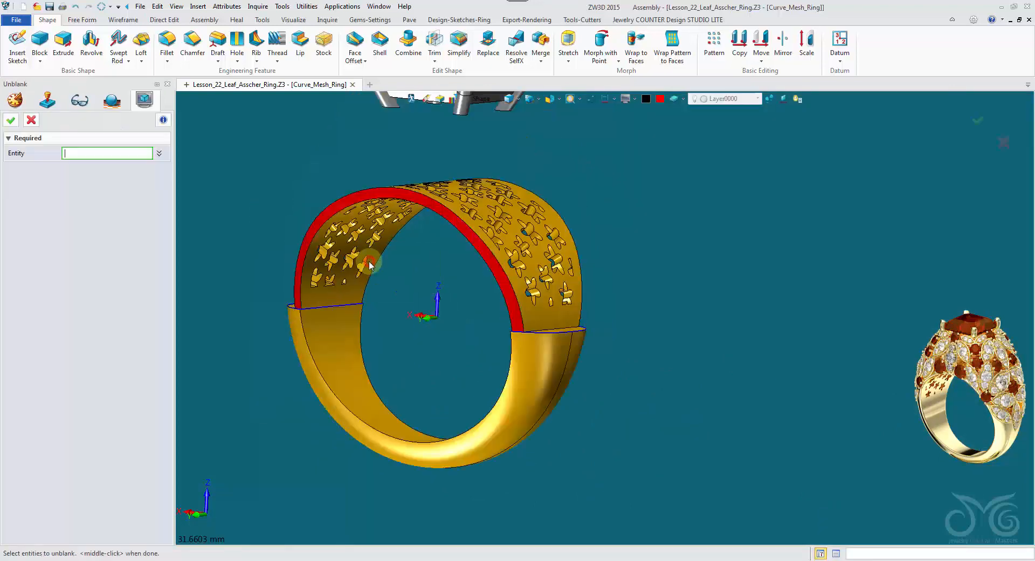
left_click(351, 404)
left_click(13, 119)
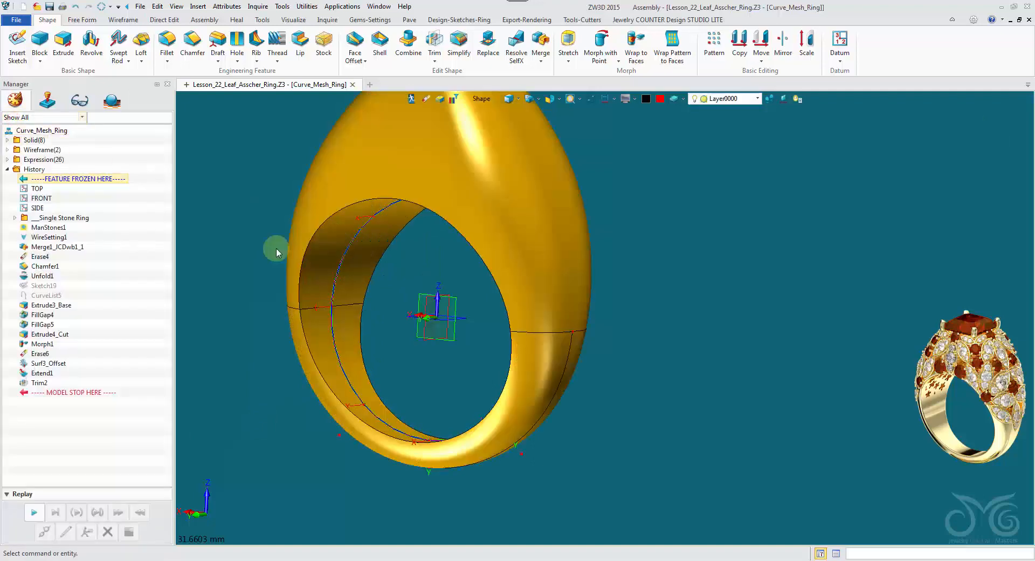
middle_click_drag(272, 245, 284, 295)
left_click(519, 306)
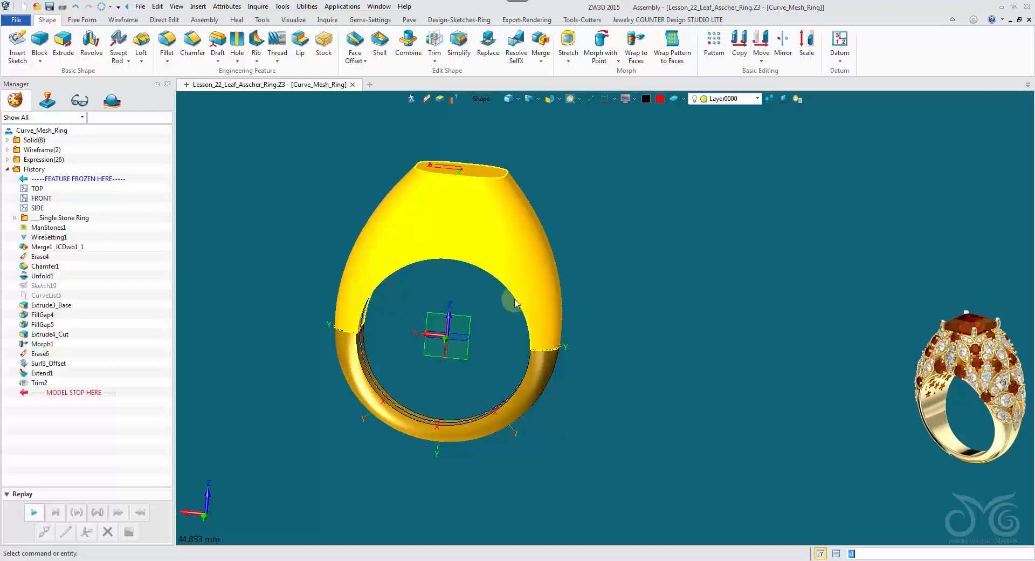
left_click(446, 340)
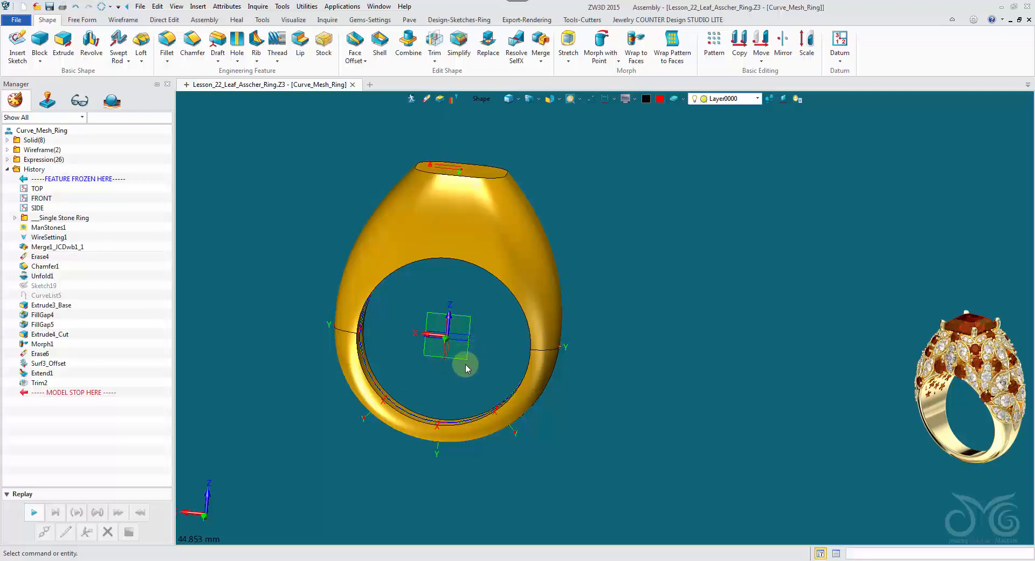
left_click(377, 242)
left_click(335, 225)
left_click(416, 188)
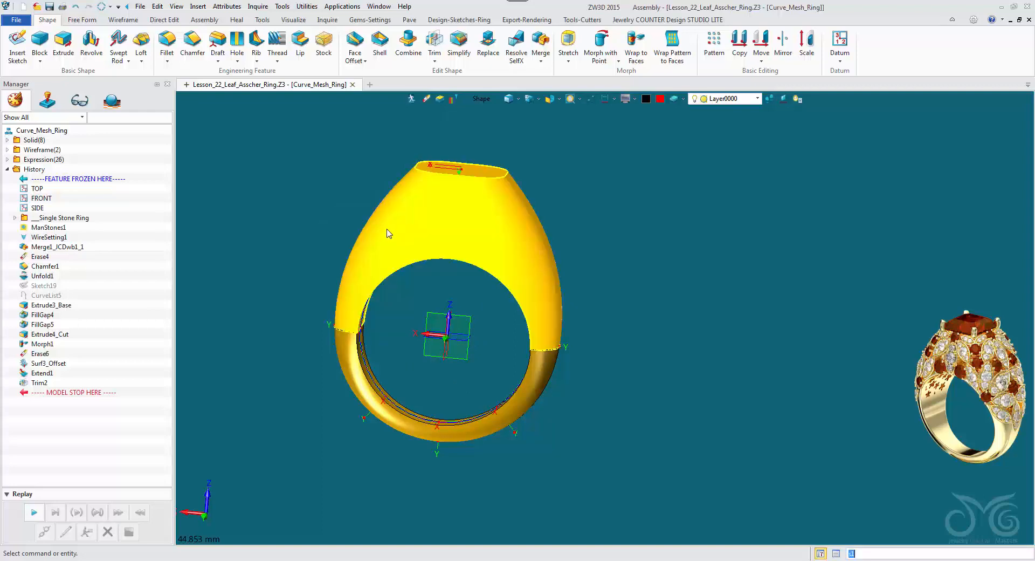
left_click(591, 288)
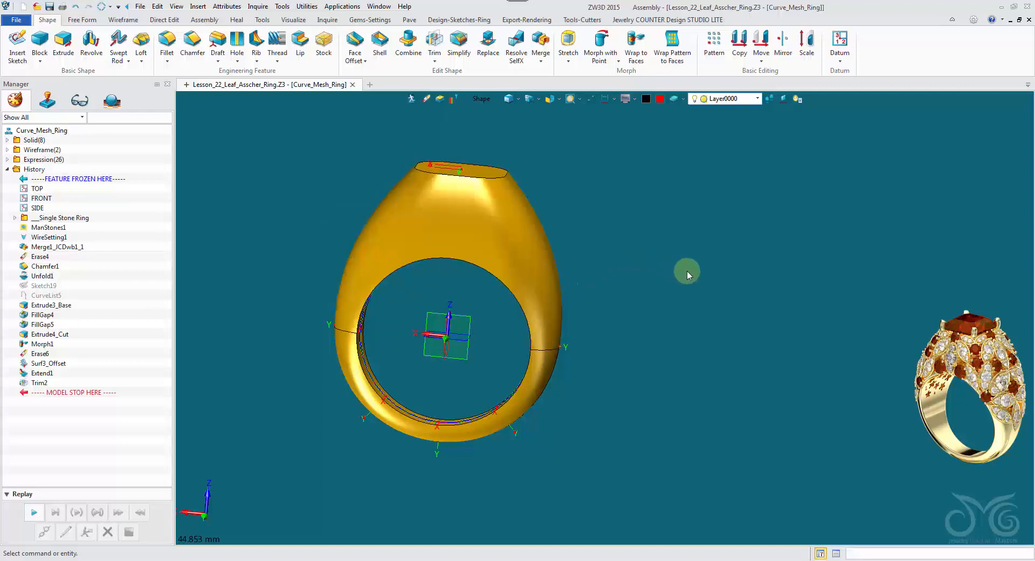
- Insert a new sketch on the TOP datum plane, keeping the default orientation
middle_click_drag(687, 273, 588, 276)
right_click(588, 276)
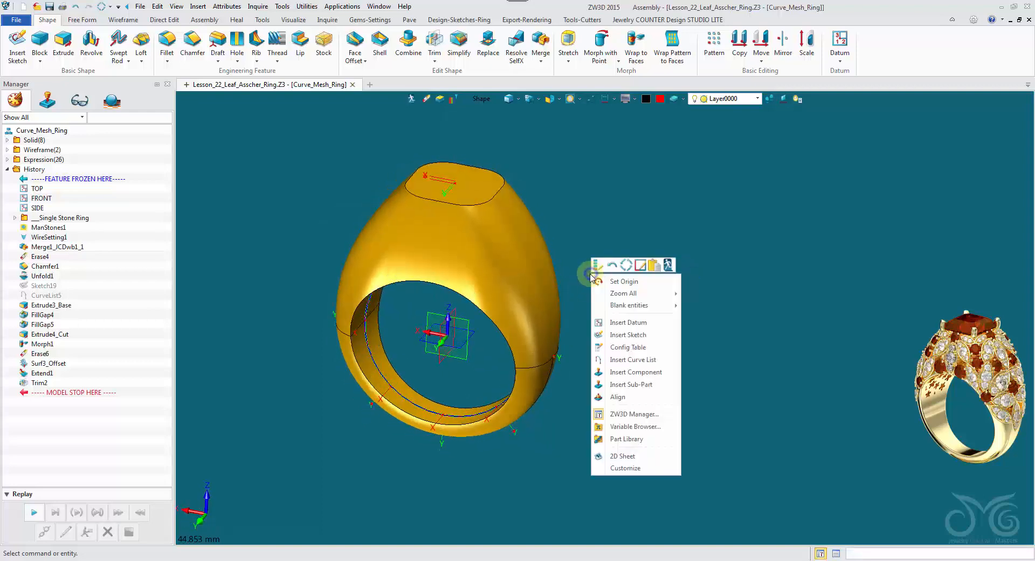
left_click(654, 333)
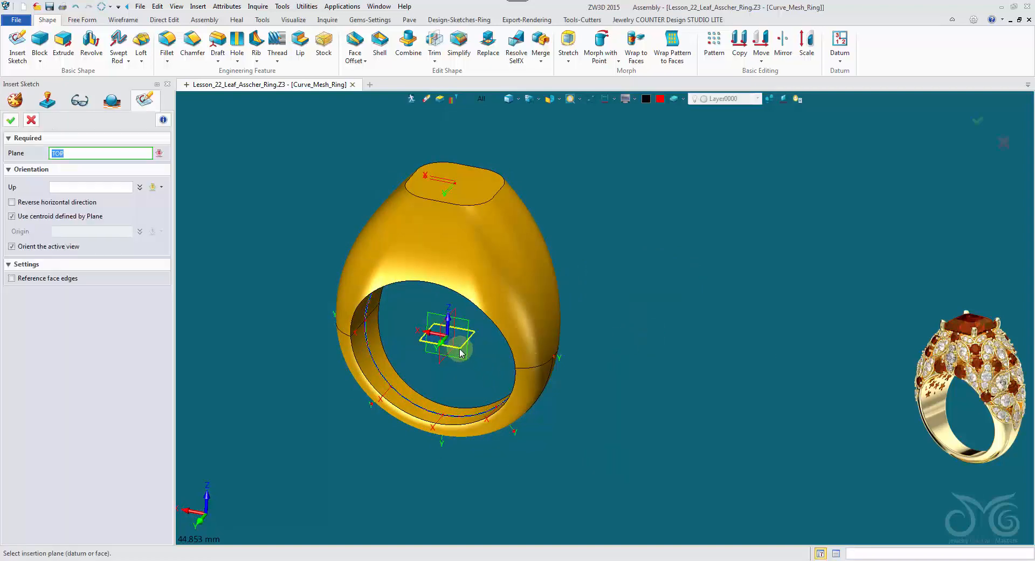
left_click(11, 122)
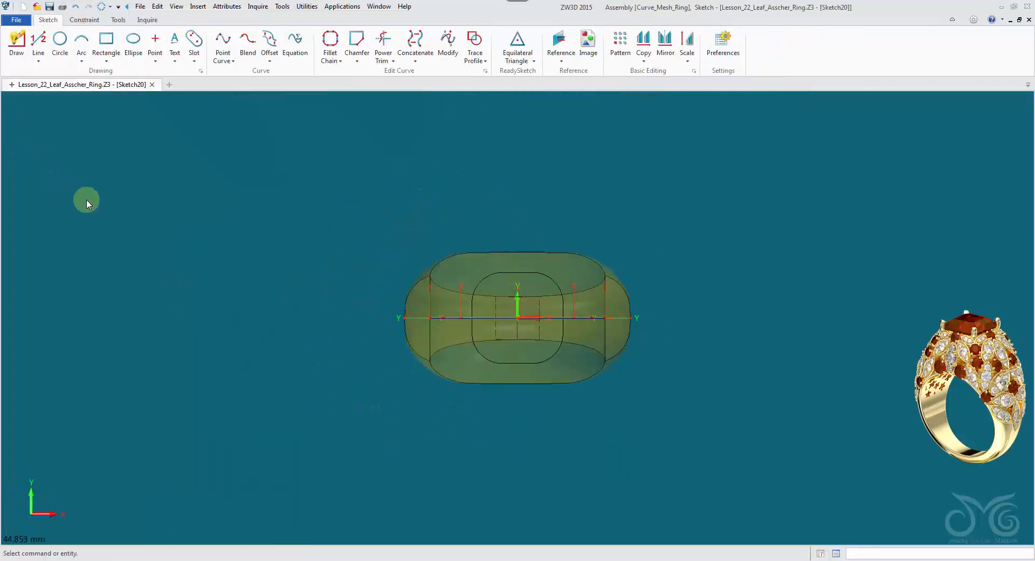
scroll(526, 206, "up", 3)
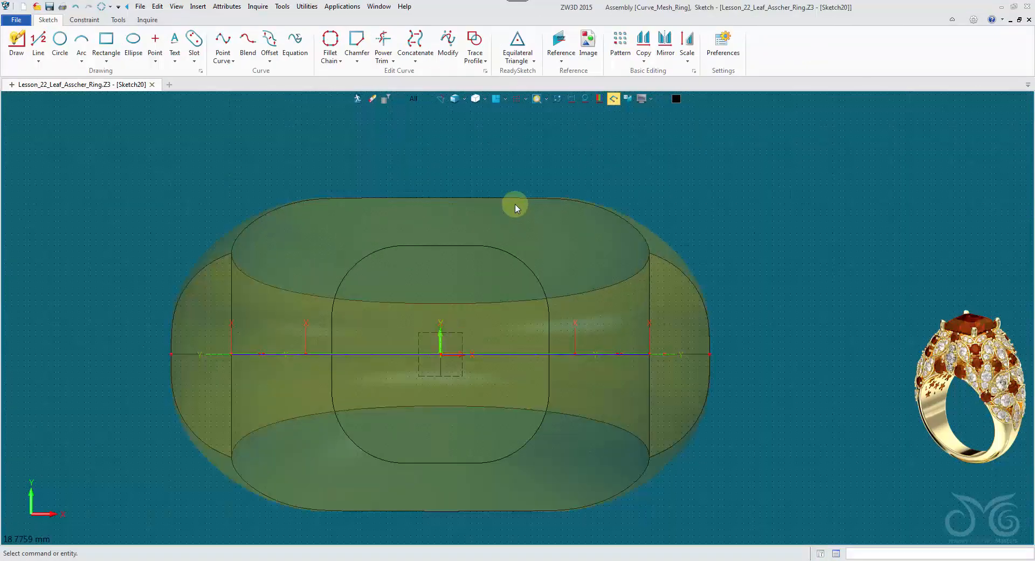
scroll(512, 203, "down", 2)
scroll(519, 180, "up", 1)
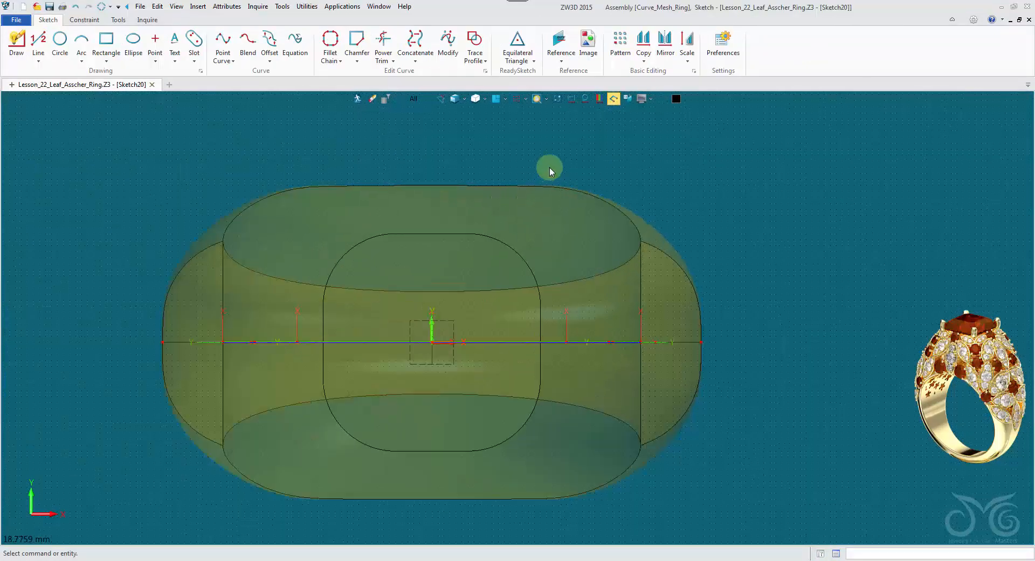
- Hide the ring model in the sketch and draw a construction circle of radius 1.5 mm centred on the origin
left_click(558, 100)
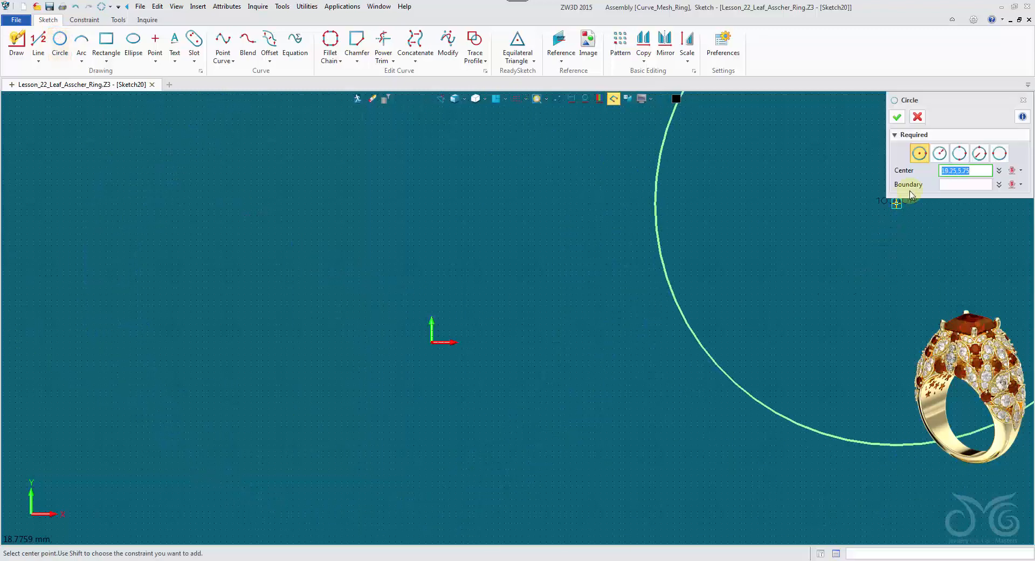
left_click(960, 195)
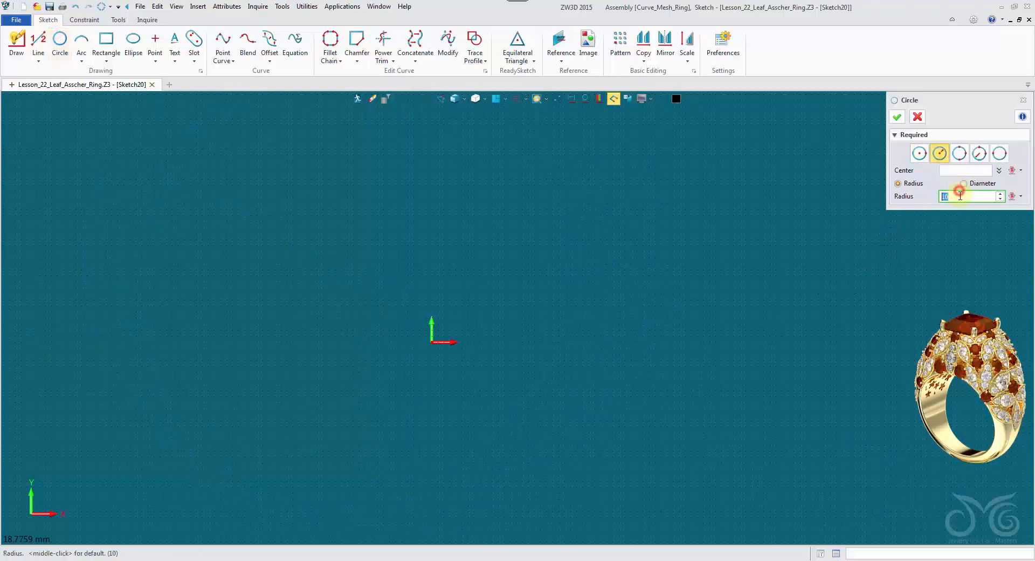
left_click(950, 169)
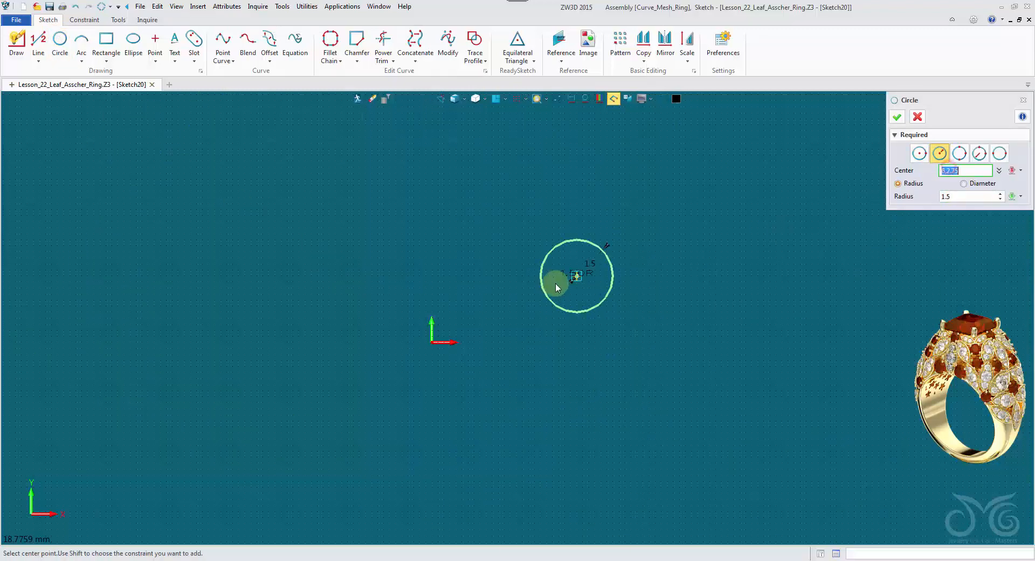
left_click(426, 338)
middle_click(430, 308)
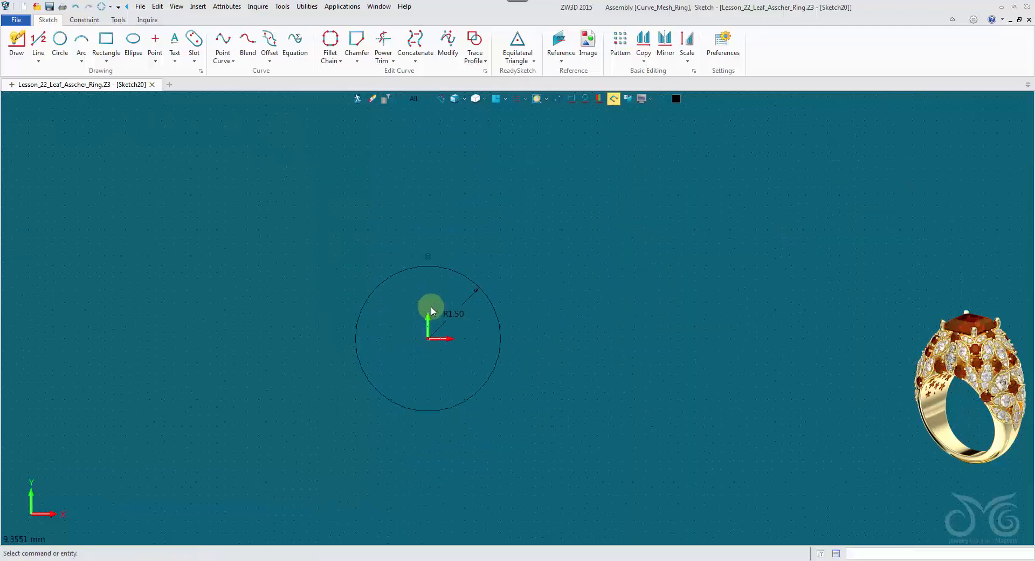
right_click(451, 274)
left_click(458, 262)
- Draw a vertical line 12.5 mm long upward from the sketch origin
scroll(526, 281, "down", 2)
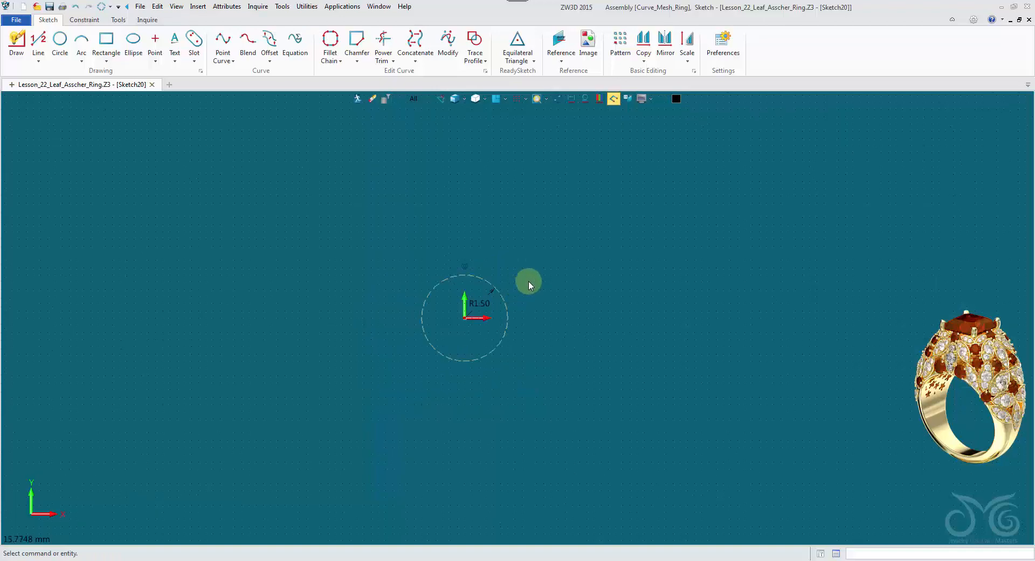
mouse_move(542, 267)
middle_mouse_down()
mouse_move(496, 322)
mouse_move(483, 376)
middle_mouse_up()
scroll(503, 316, "down", 1)
scroll(496, 322, "up", 1)
scroll(496, 321, "down", 1)
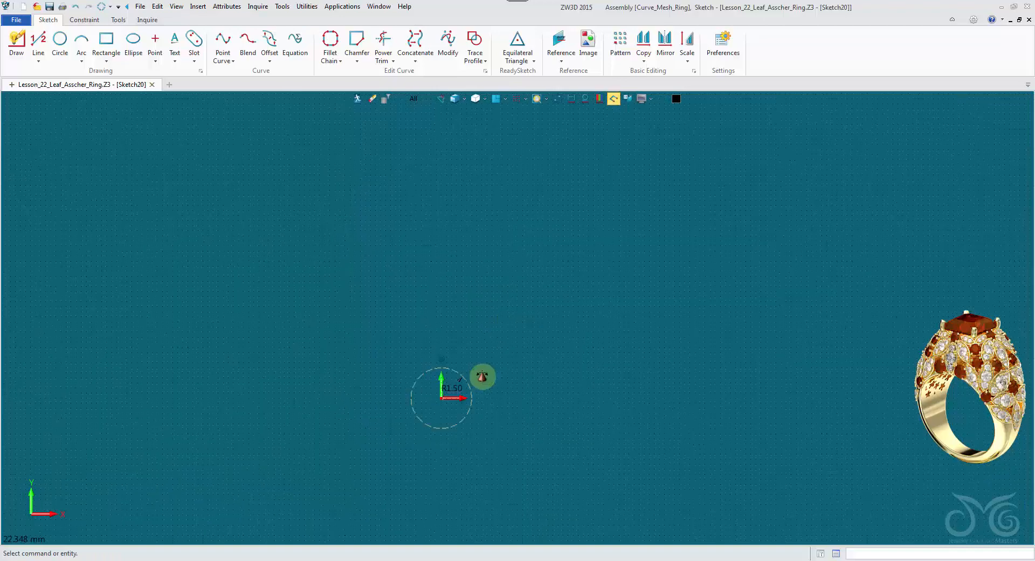
left_click(37, 42)
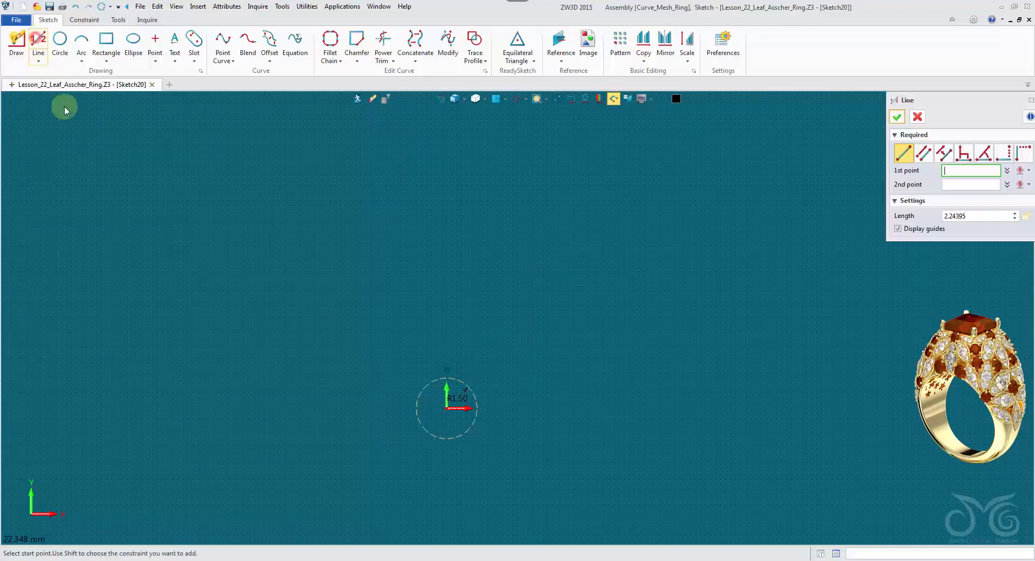
left_click(447, 408)
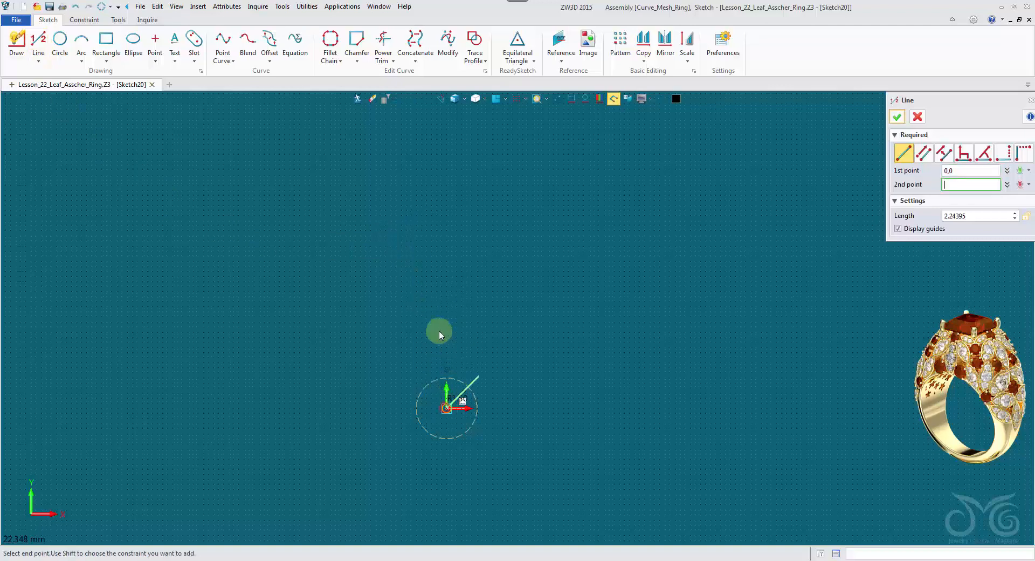
left_click(446, 154)
scroll(482, 245, "up", 3)
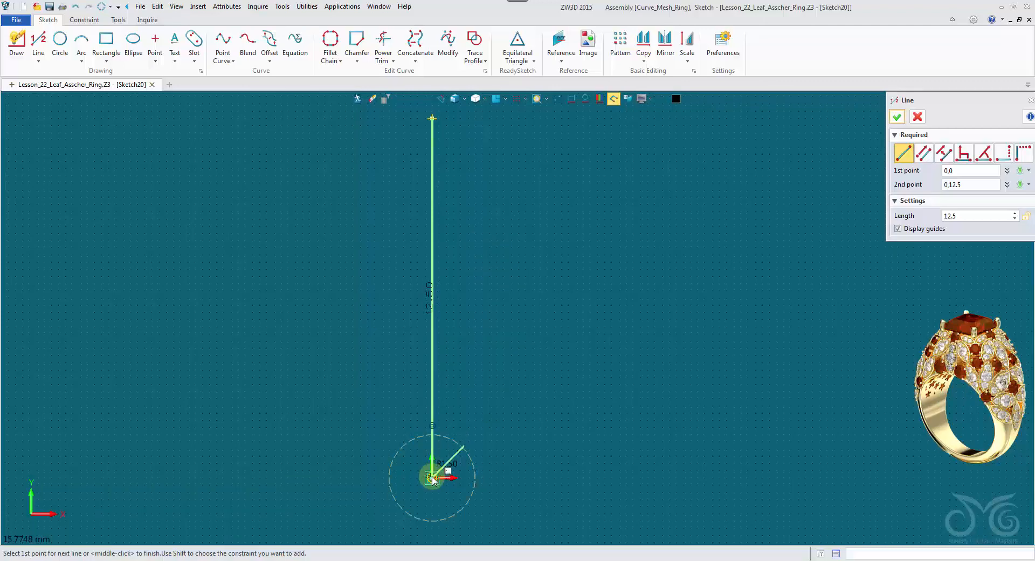
- Draw two slanted lines from the origin toward the upper left, the lower one ending at about -5.75, 2.25
left_click(432, 477)
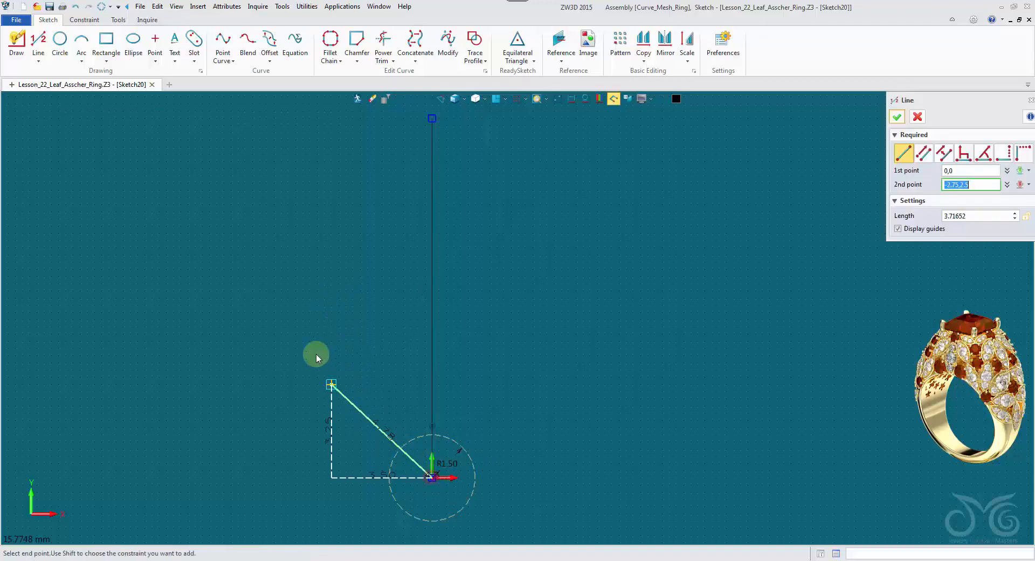
left_click(260, 284)
left_click(432, 478)
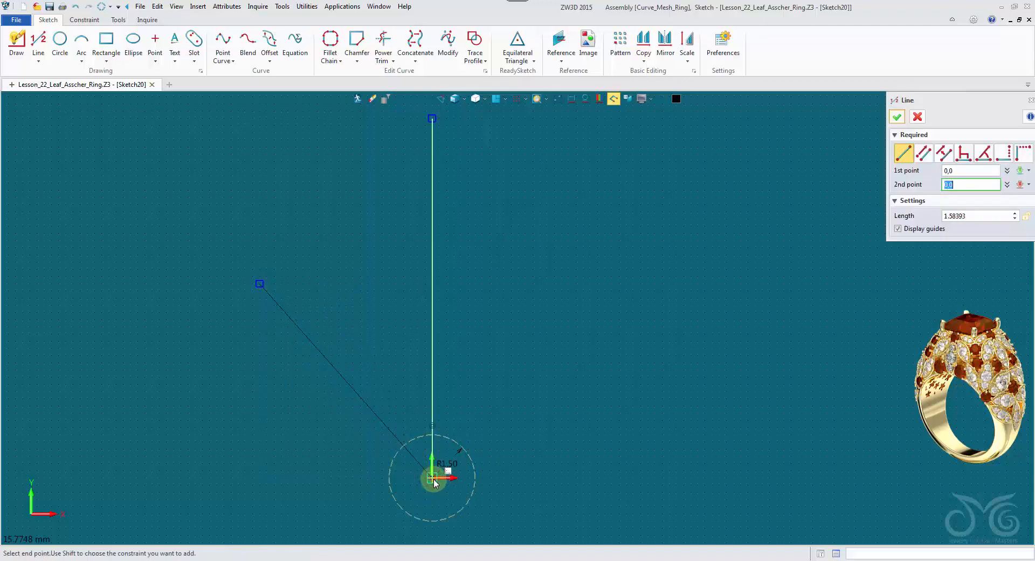
left_click(432, 479)
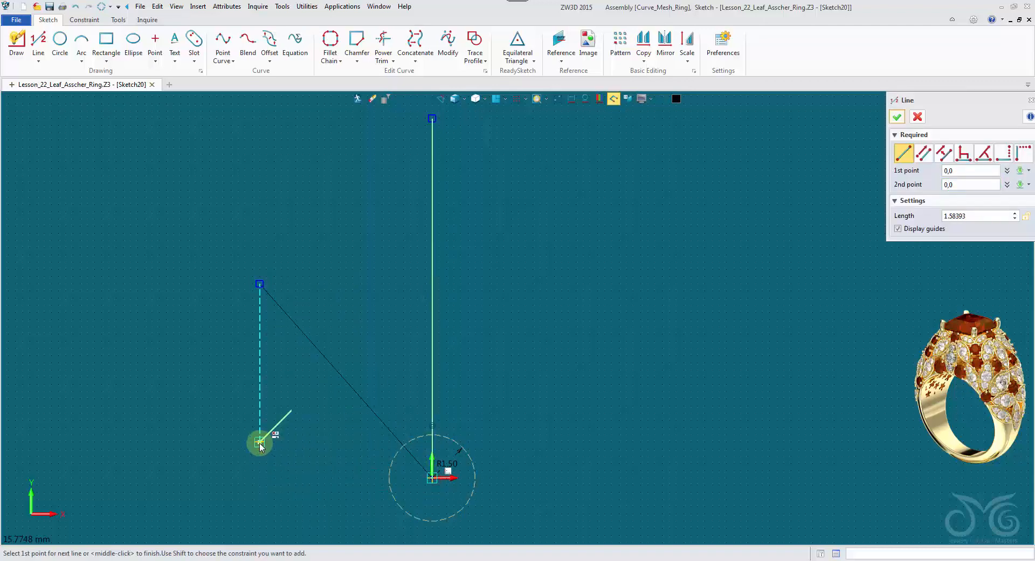
middle_click(430, 479)
middle_click(314, 445)
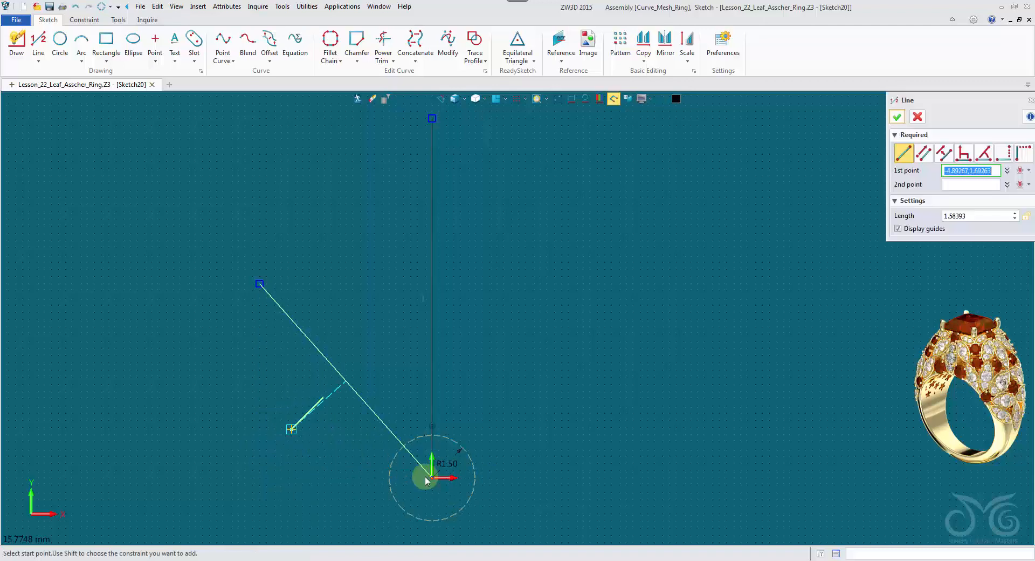
left_click(432, 478)
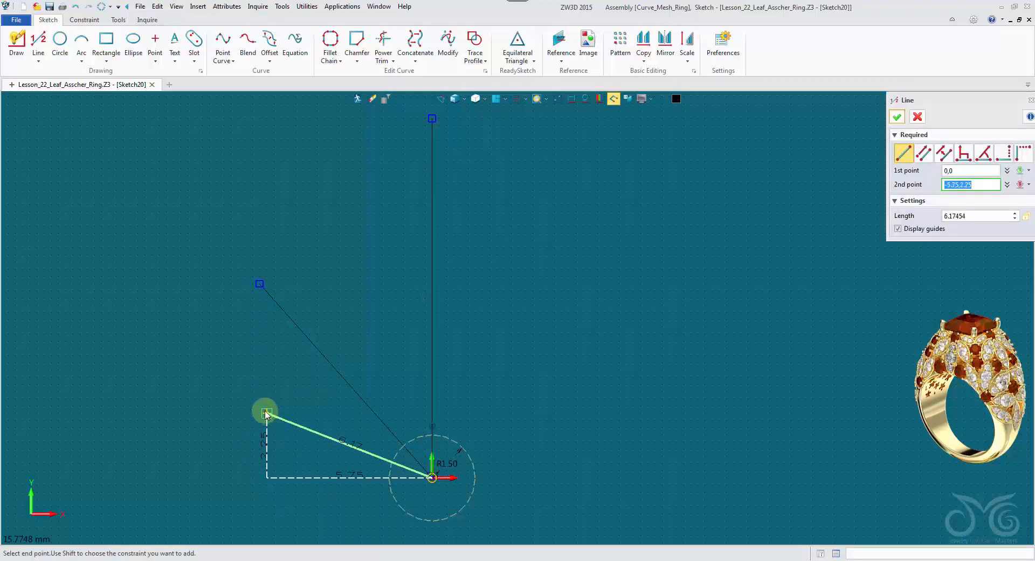
left_click(266, 412)
middle_click(509, 366)
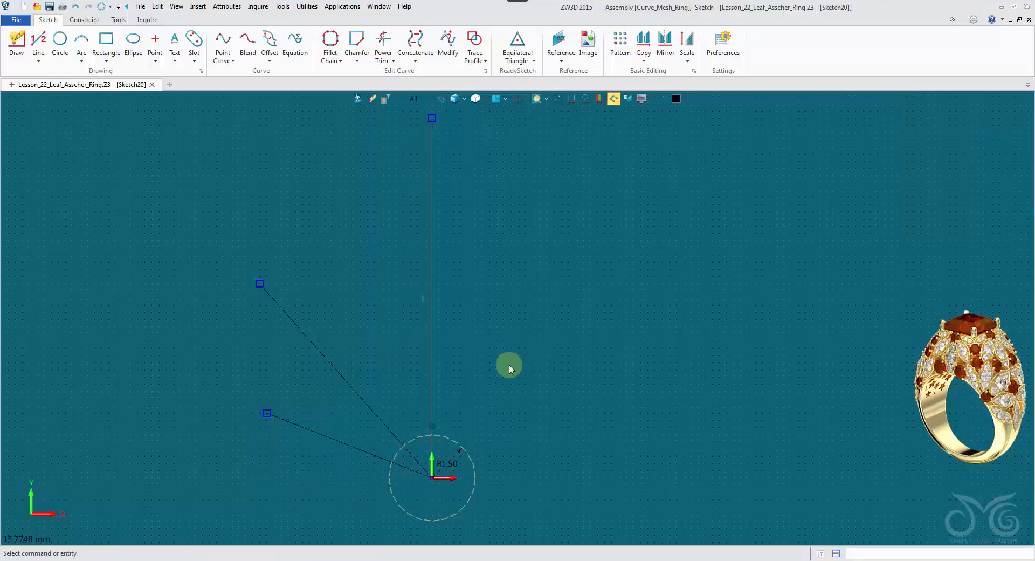
- Dimension the vertical line from the origin and set its length to 8 mm
right_click(532, 285)
left_click(550, 266)
left_click(432, 294)
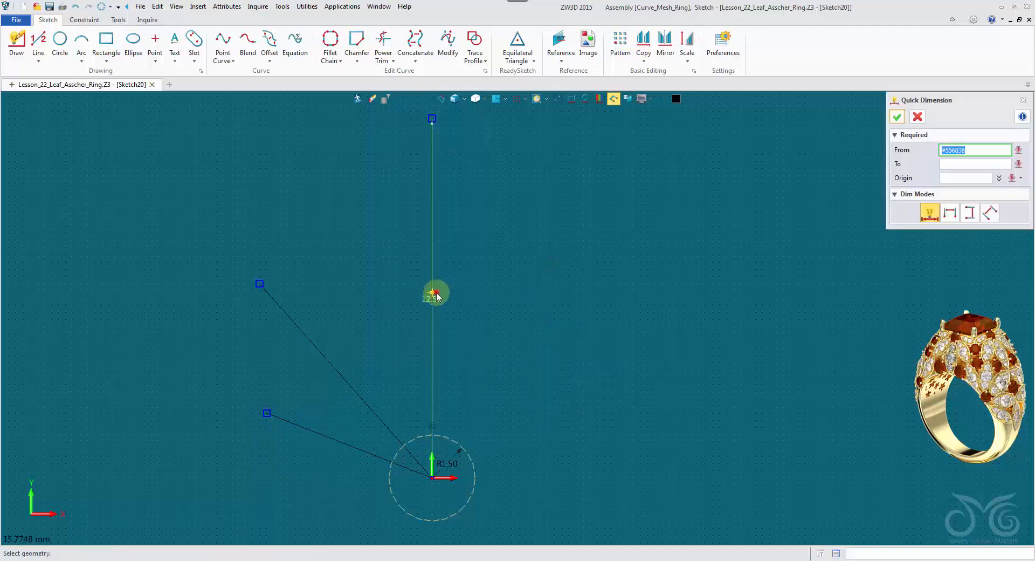
left_click(474, 303)
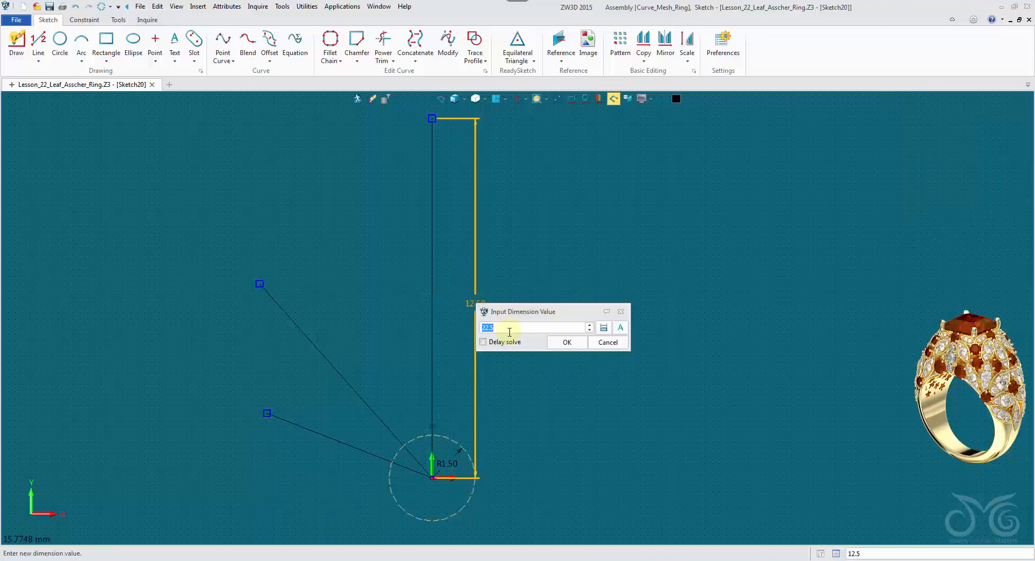
type("8")
left_click(562, 341)
- Dimension the two slanted lines, setting the upper one's length to 7 mm and the lower one's to 6 mm
left_click(341, 376)
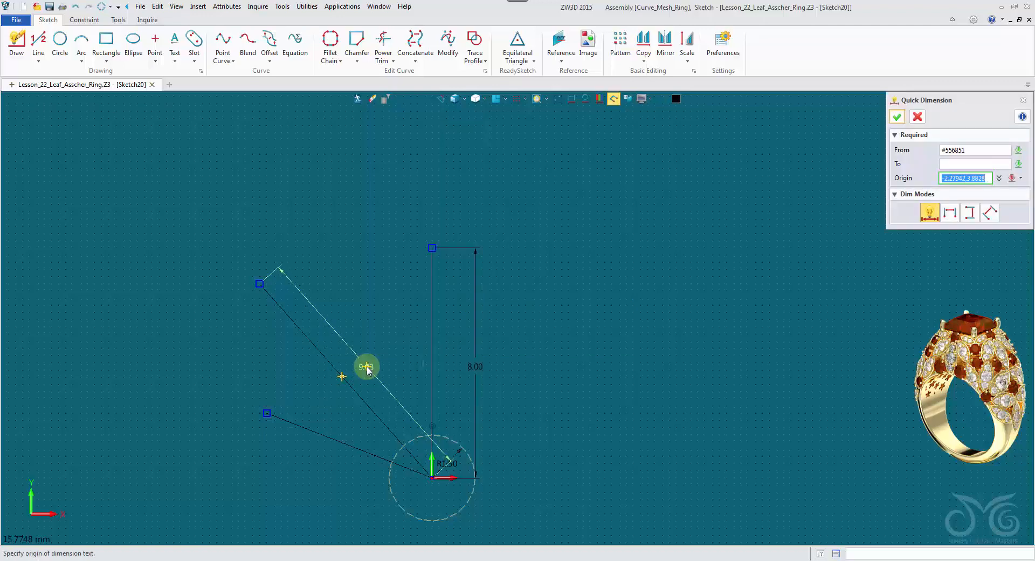
left_click(368, 369)
type("7")
left_click(452, 408)
left_click(350, 443)
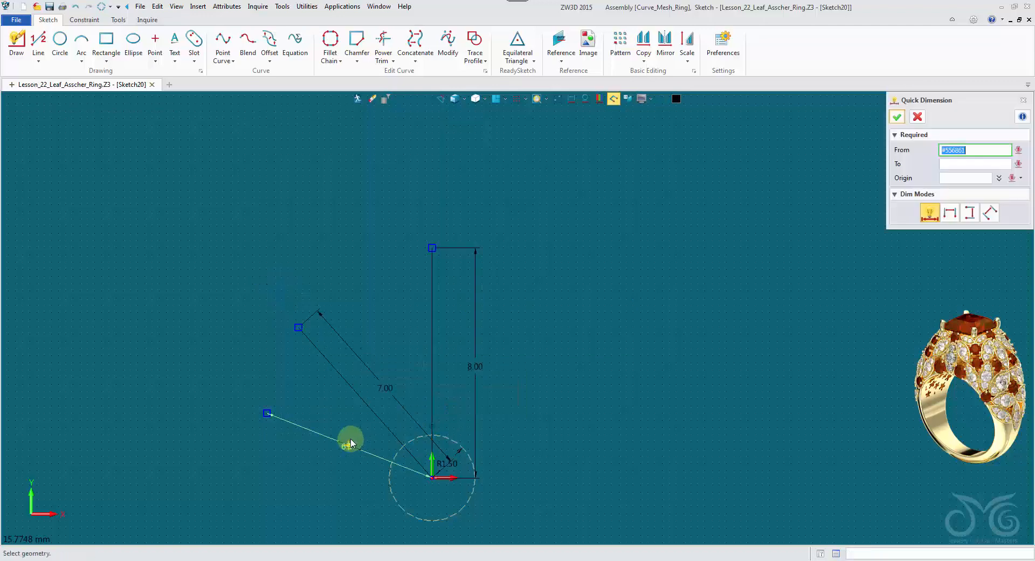
left_click(357, 427)
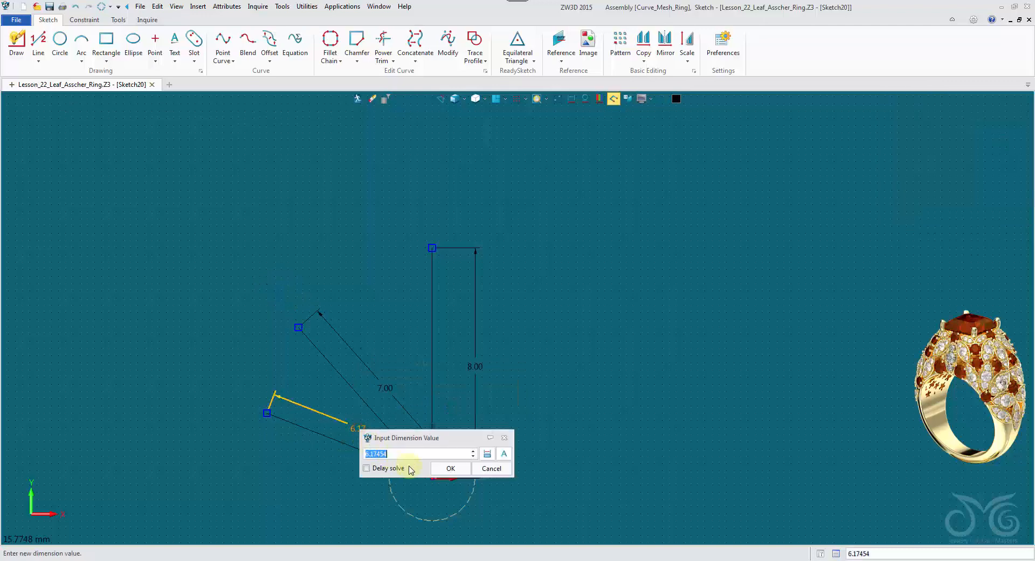
type("6")
left_click(448, 469)
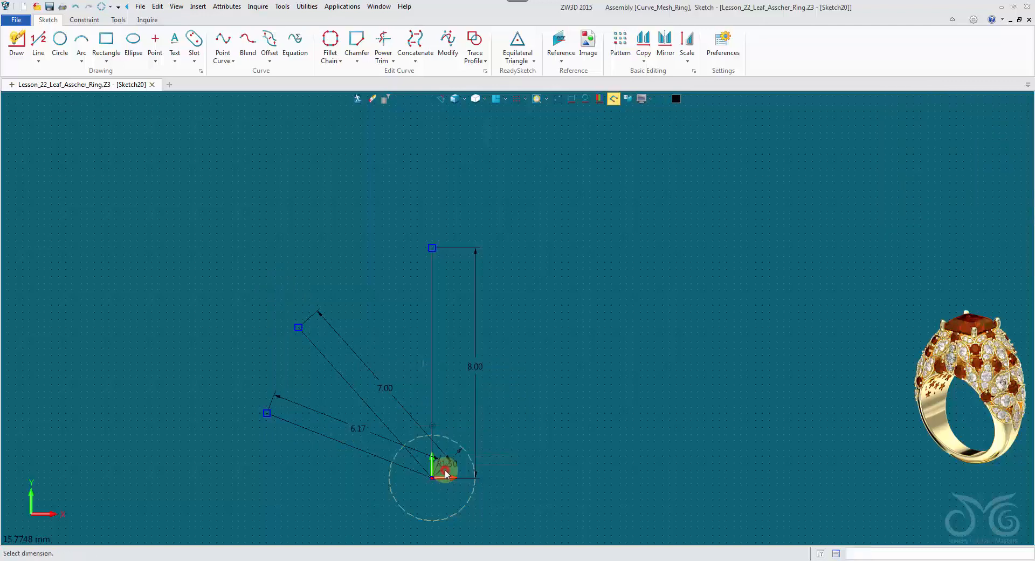
- Dimension the angle between the upper slanted line and the vertical line as 40°
left_click(376, 411)
left_click(432, 363)
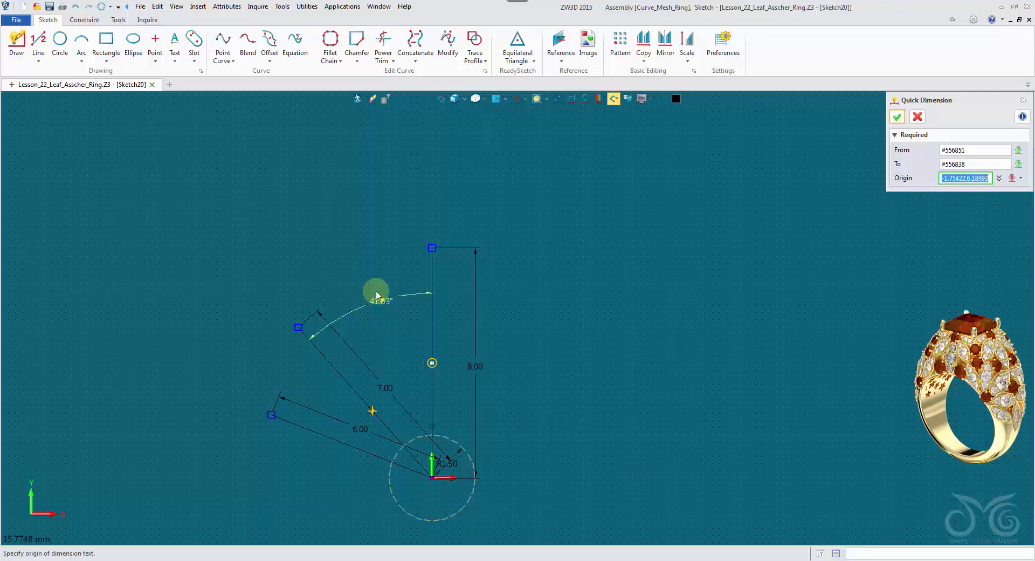
left_click(347, 242)
type("40")
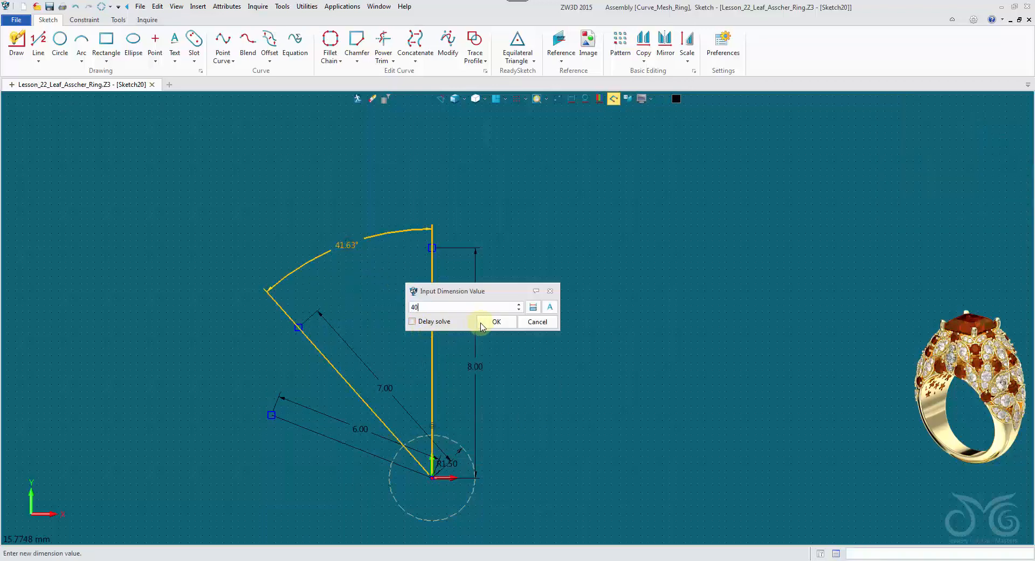
left_click(481, 322)
left_click(318, 433)
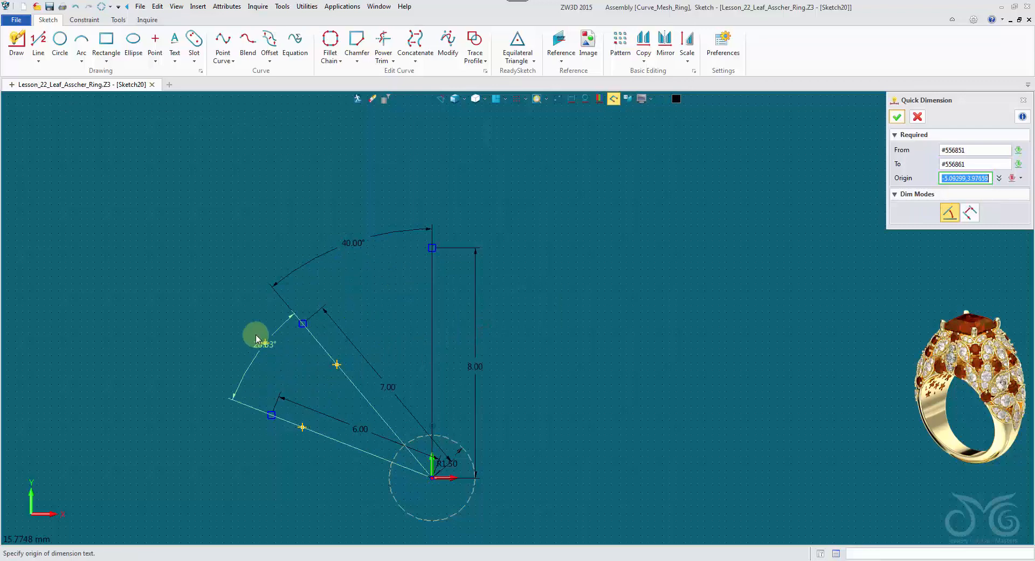
left_click(244, 324)
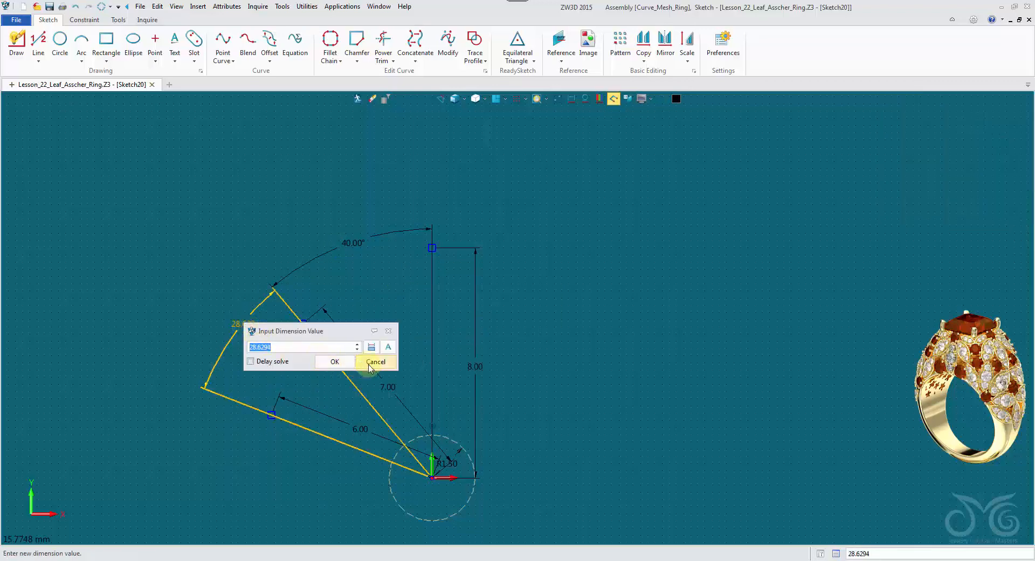
left_click(370, 361)
left_click(917, 116)
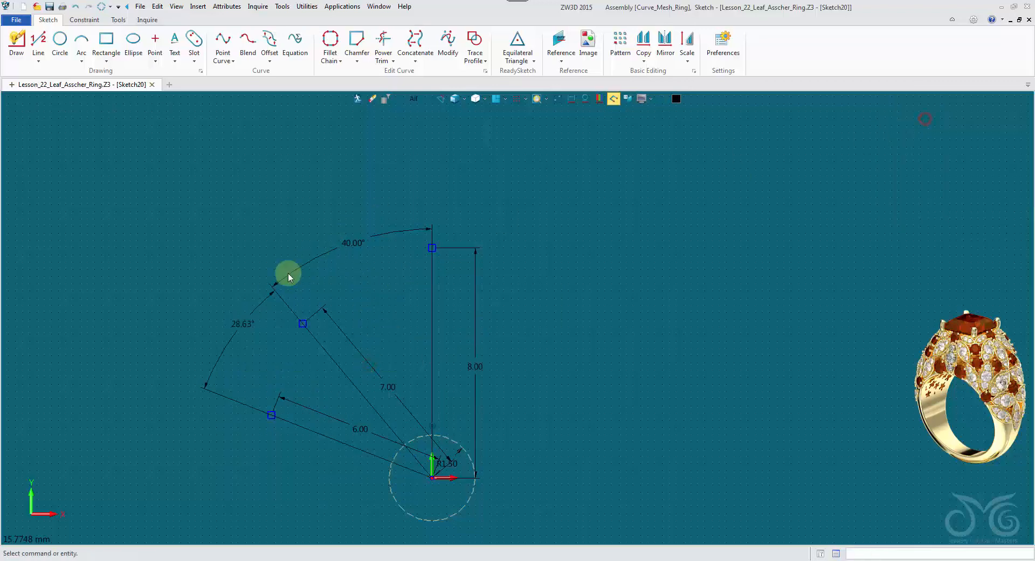
left_click(258, 332)
key("Delete")
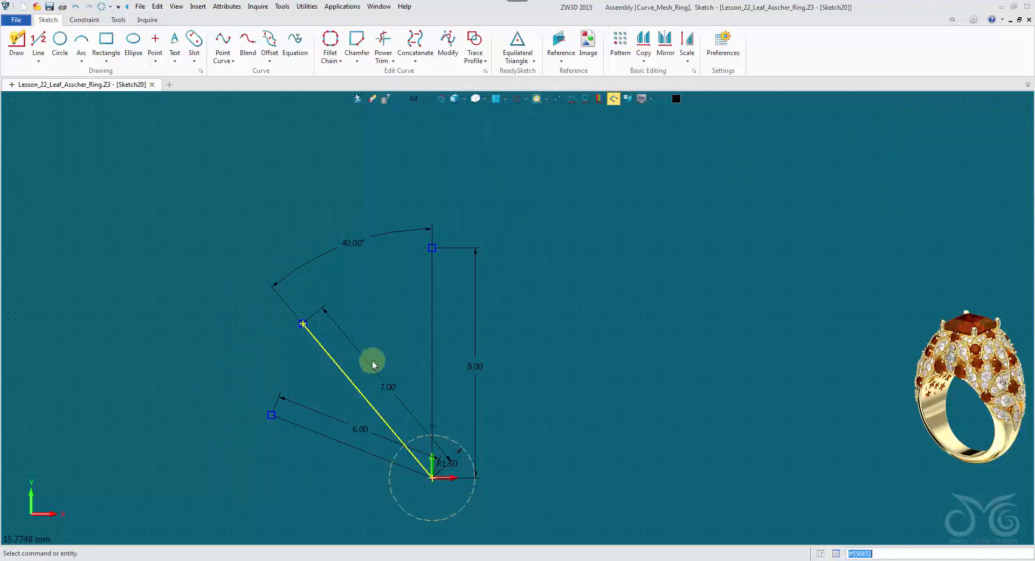
- Dimension the angle between the vertical line and the lower slanted line as 80°, and finish dimensioning
right_click(219, 157)
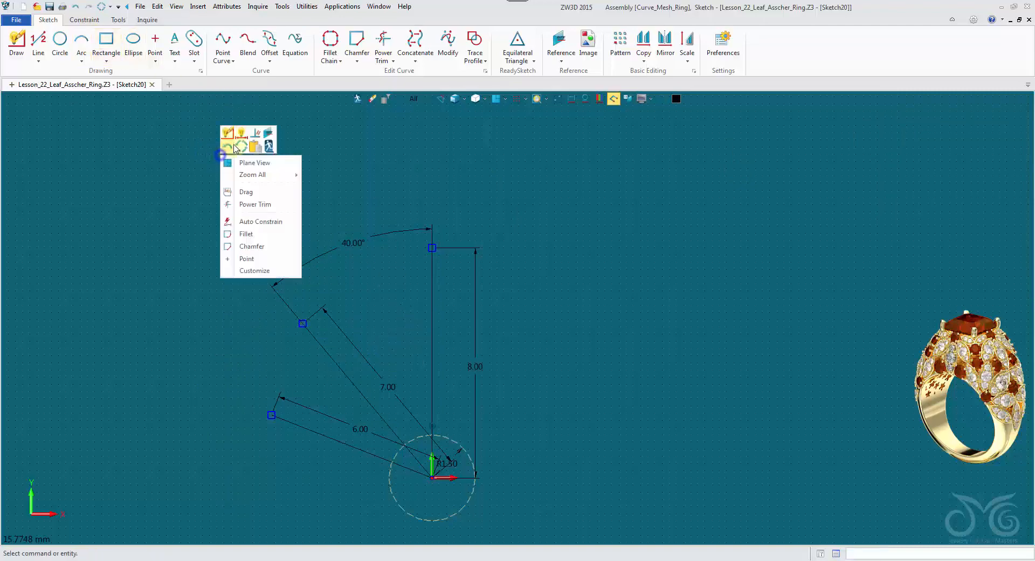
left_click(238, 131)
left_click(430, 341)
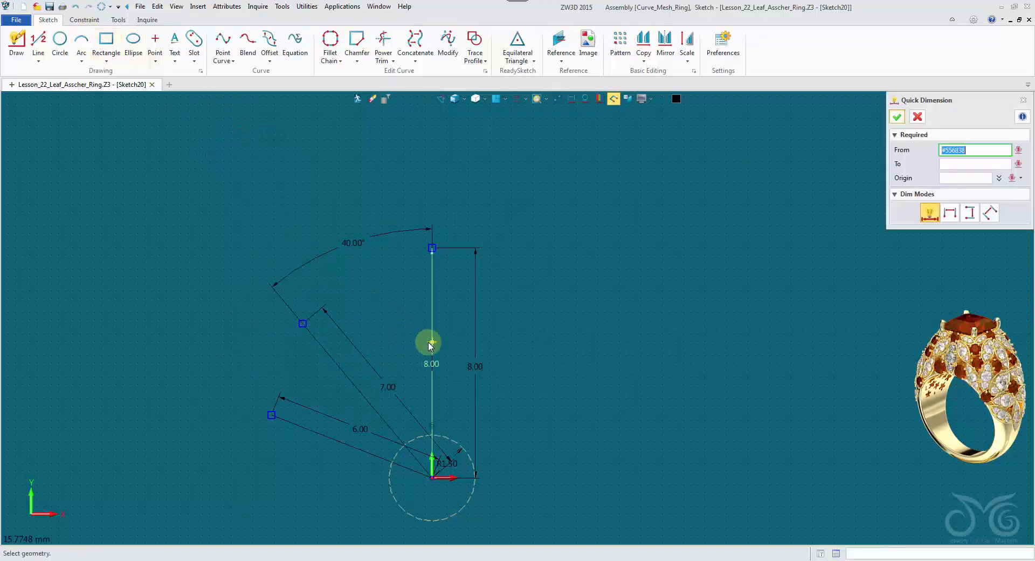
left_click(317, 433)
left_click(251, 326)
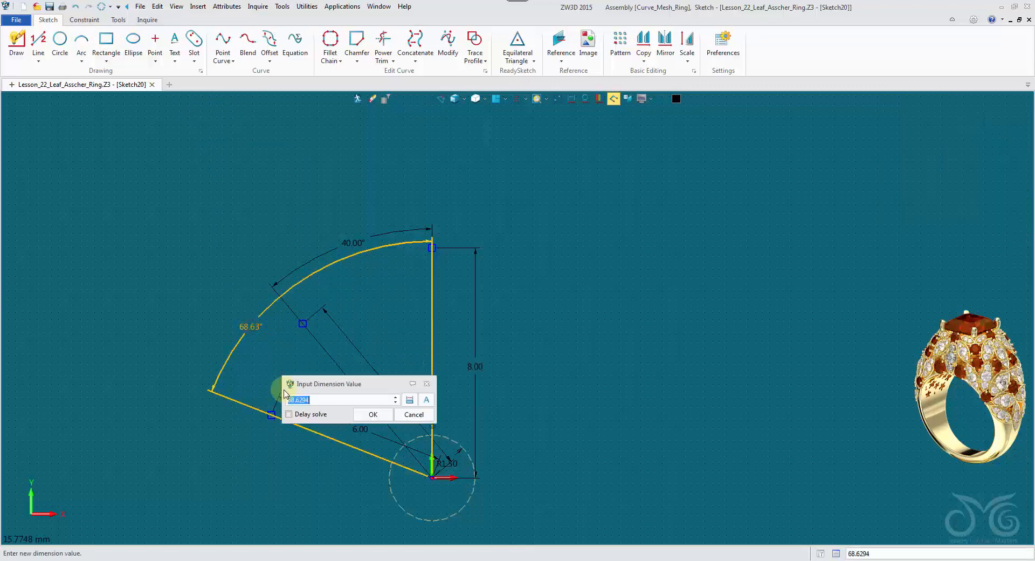
type("80")
left_click(381, 419)
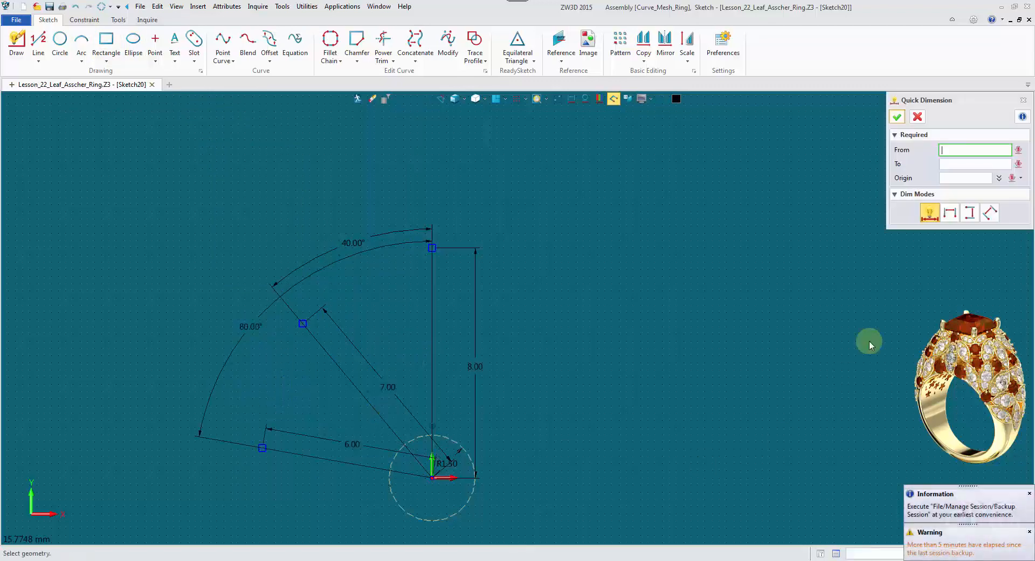
left_click(892, 120)
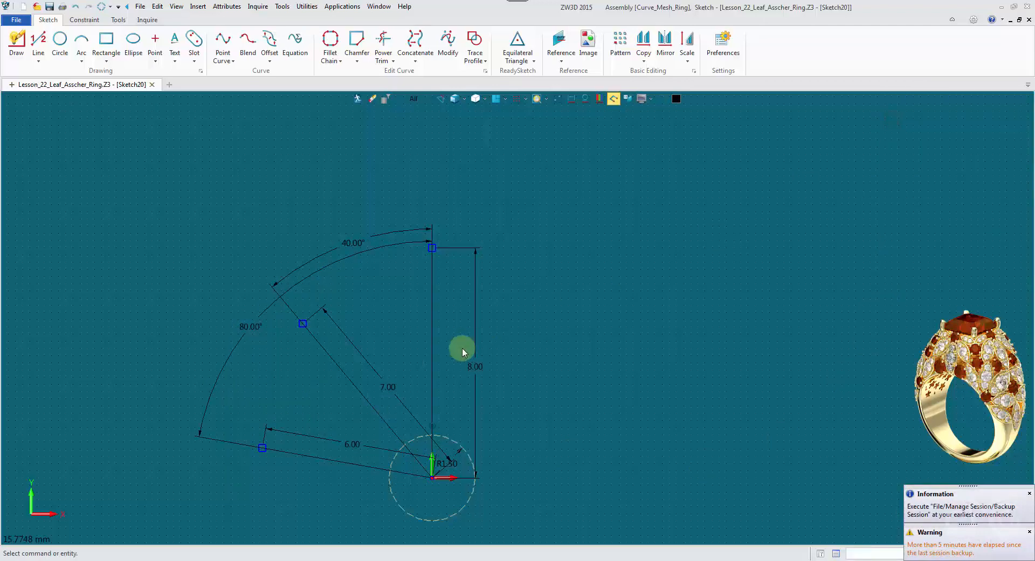
- Convert the vertical line and both slanted lines to construction geometry
right_click(436, 335)
left_click(442, 328)
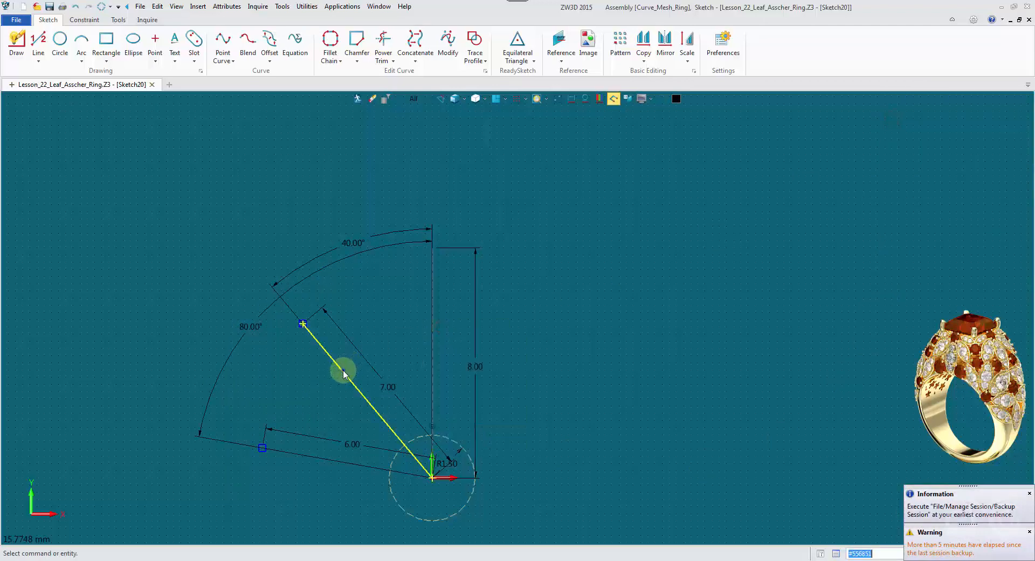
right_click(348, 365)
left_click(355, 357)
right_click(317, 457)
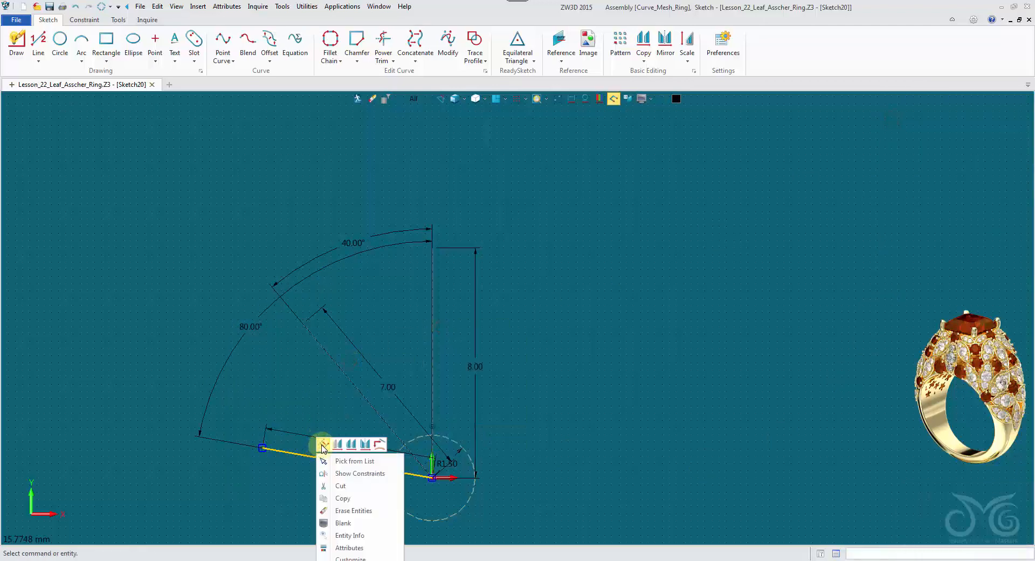
left_click(324, 449)
- Draw a leaf of two opposing arcs, radii about 6.34 and 7.38 mm, from the vertical line's upper end to its intersection with the circle
left_click(81, 41)
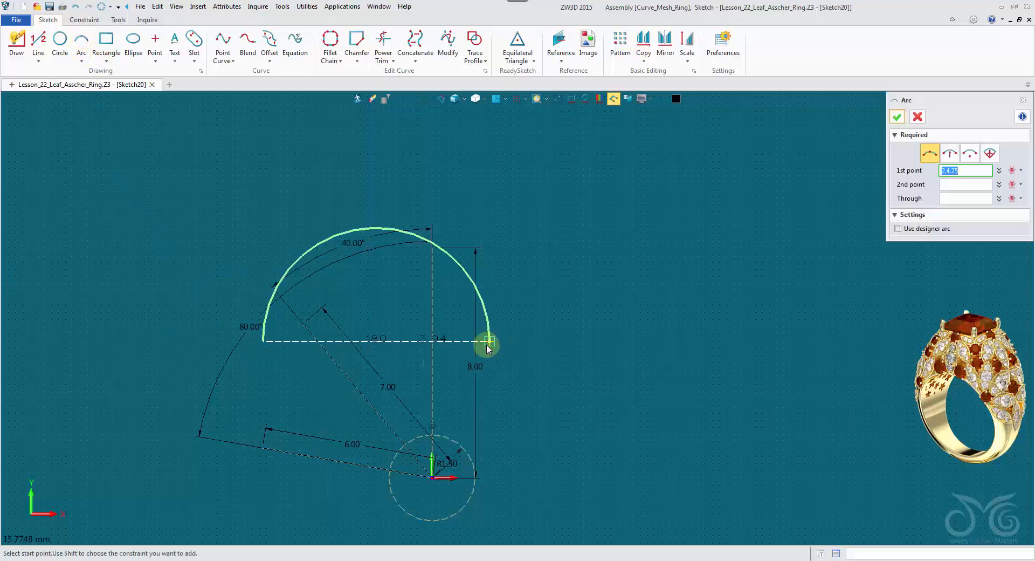
scroll(411, 288, "up", 3)
scroll(386, 177, "down", 3)
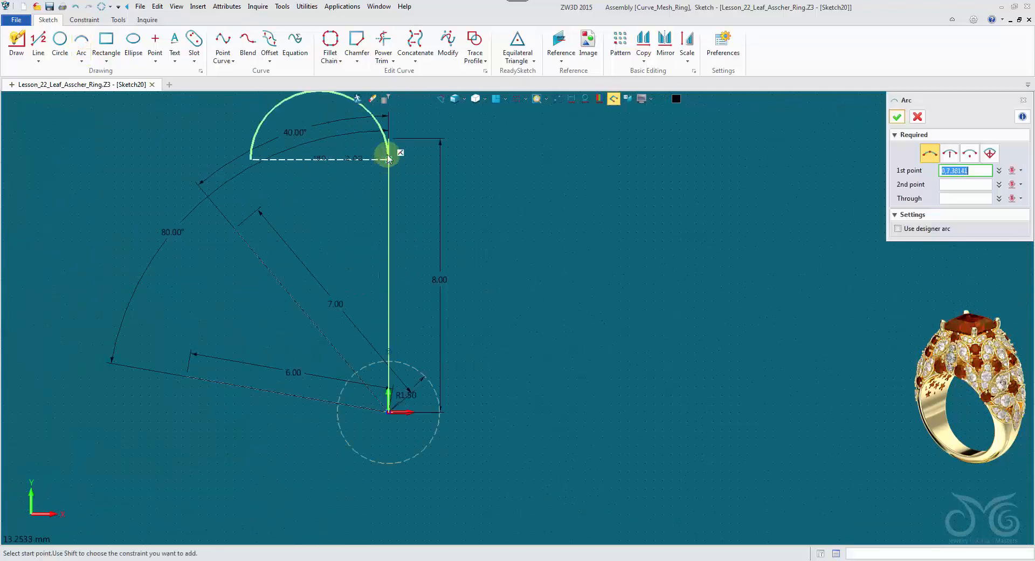
left_click(388, 138)
left_click(387, 362)
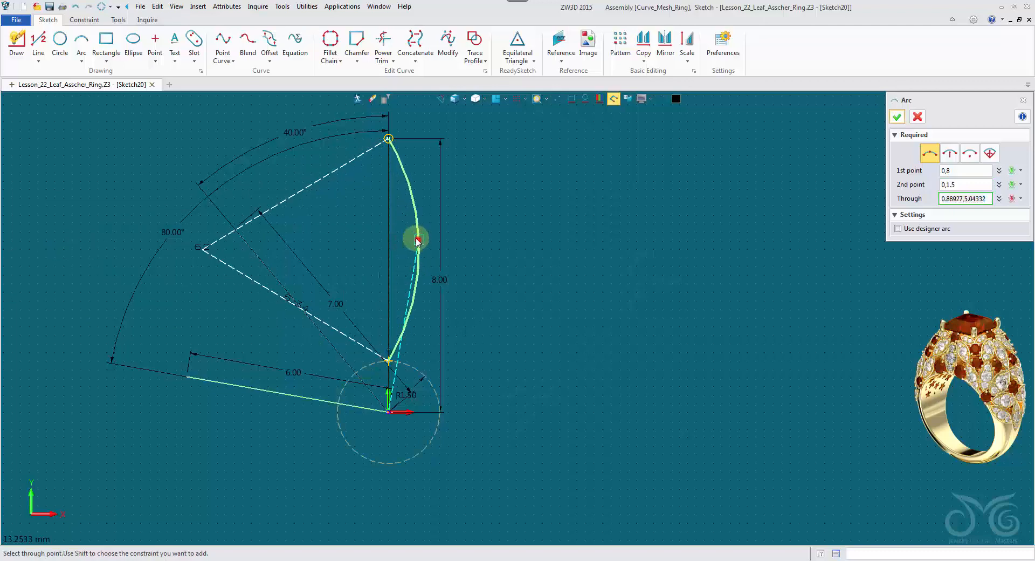
left_click(418, 239)
left_click(389, 138)
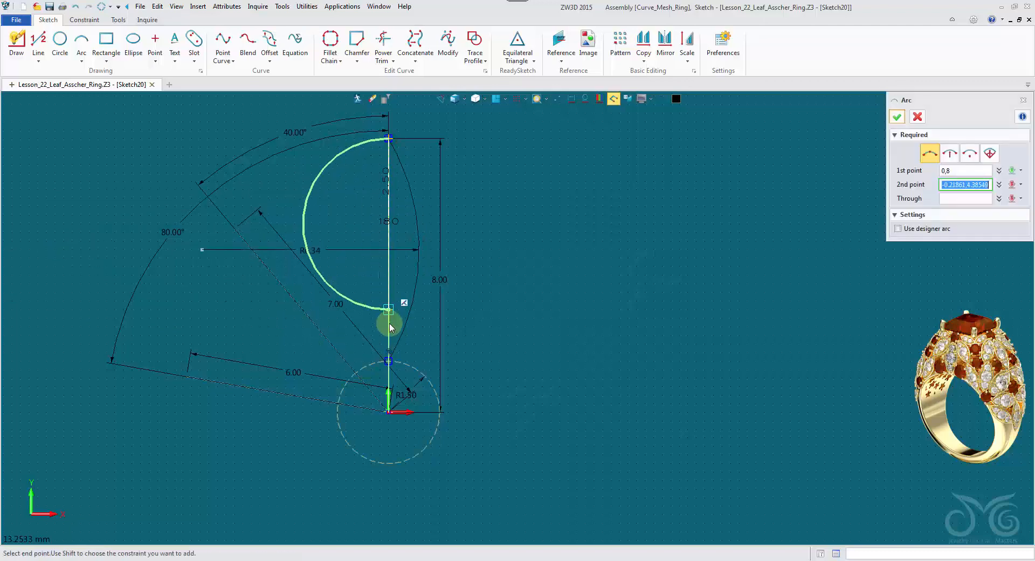
left_click(388, 361)
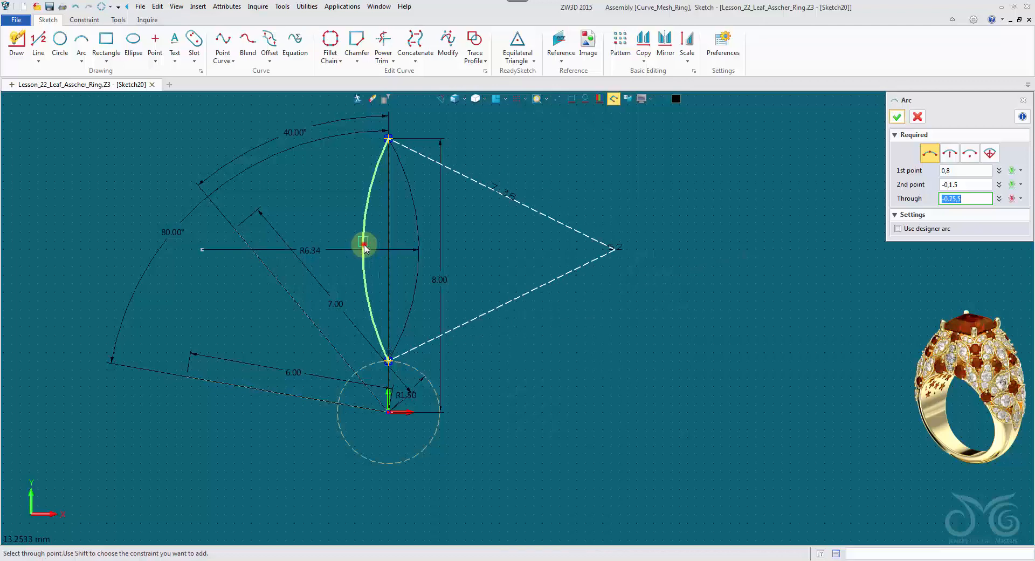
left_click(362, 241)
- Draw a leaf of two opposing arcs, radii about 5.6 and 3.73 mm, from the 7 mm line's outer end to its intersection with the circle
left_click(242, 232)
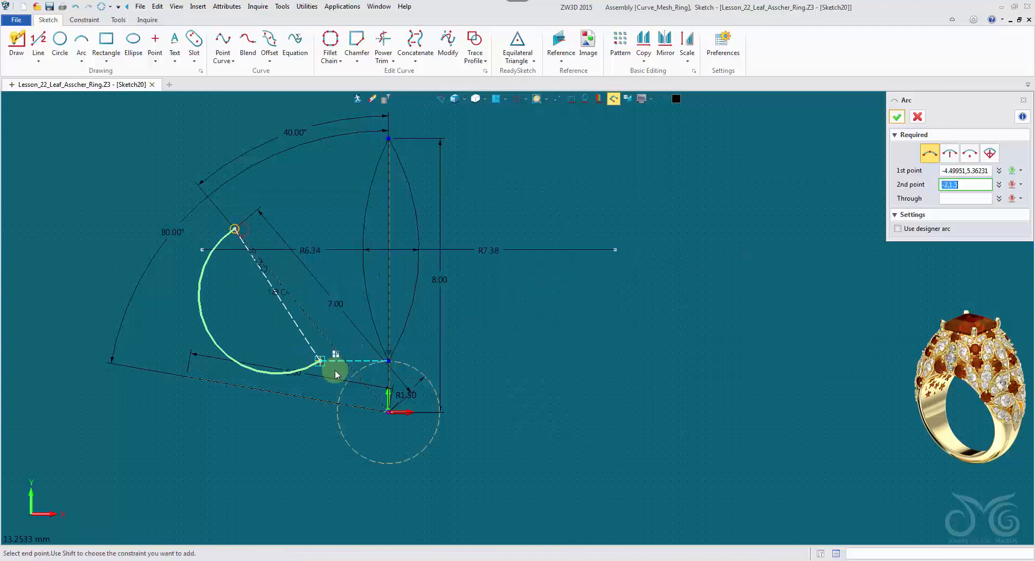
left_click(355, 372)
left_click(279, 323)
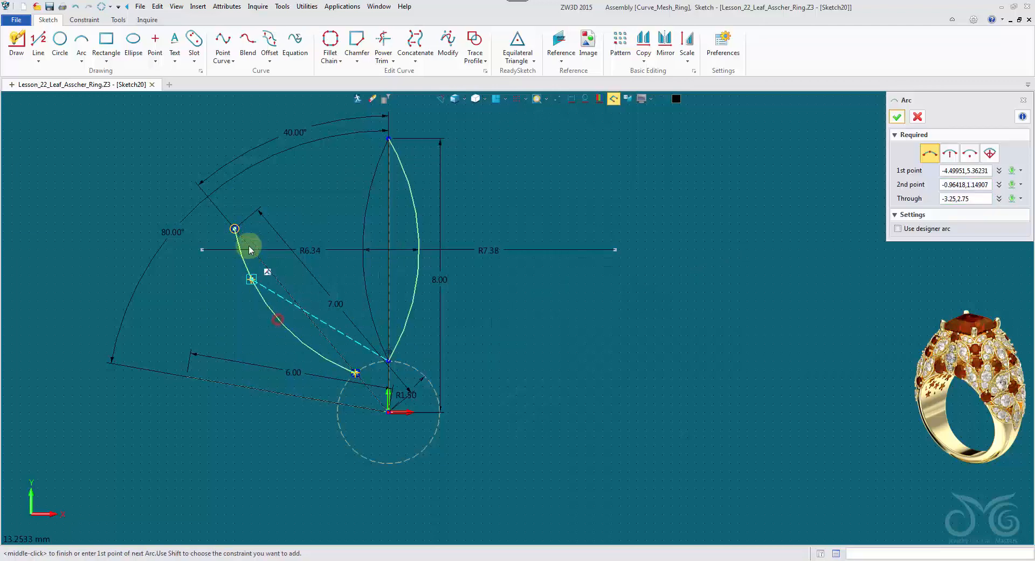
left_click(236, 228)
left_click(355, 372)
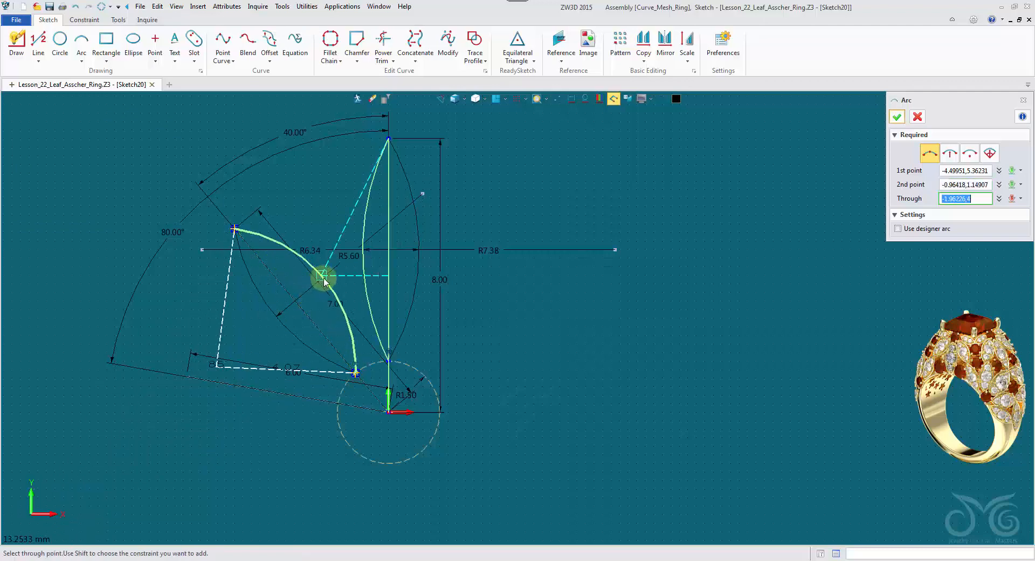
left_click(320, 267)
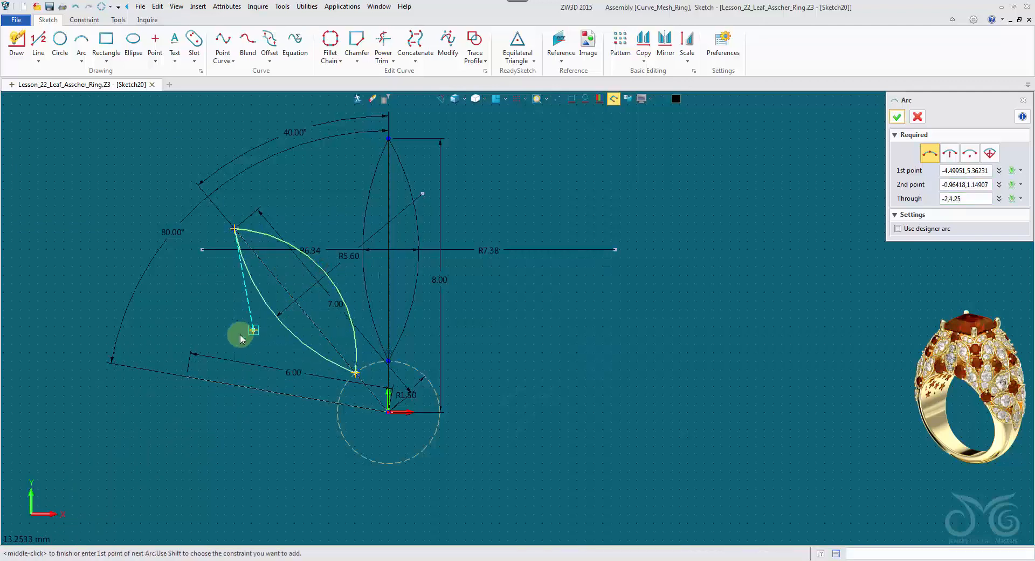
- Draw a leaf of two opposing arcs, radii about 3.41 and 4.99 mm, from the 6 mm line's outer end to its intersection with the circle
left_click(186, 376)
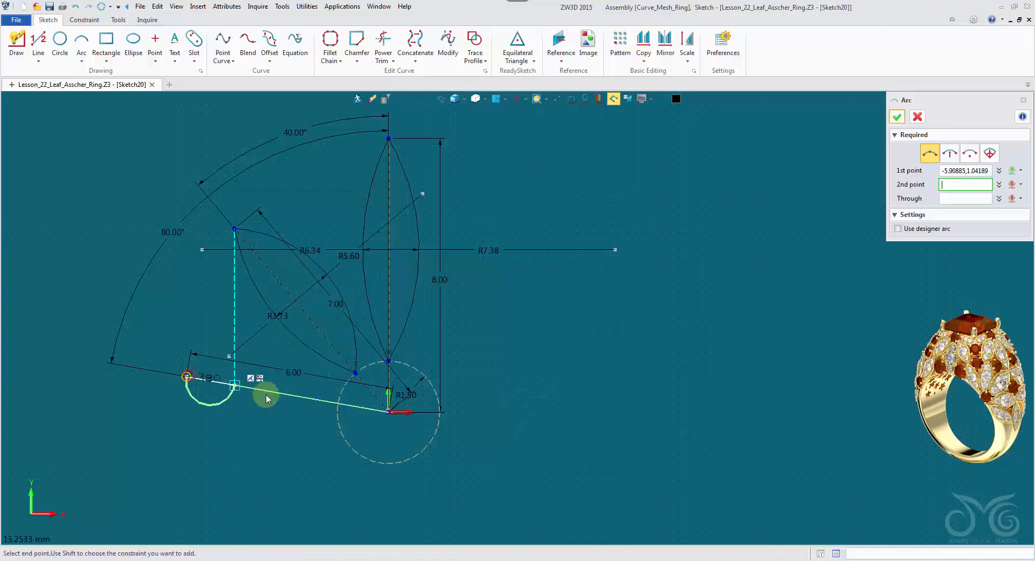
left_click(338, 404)
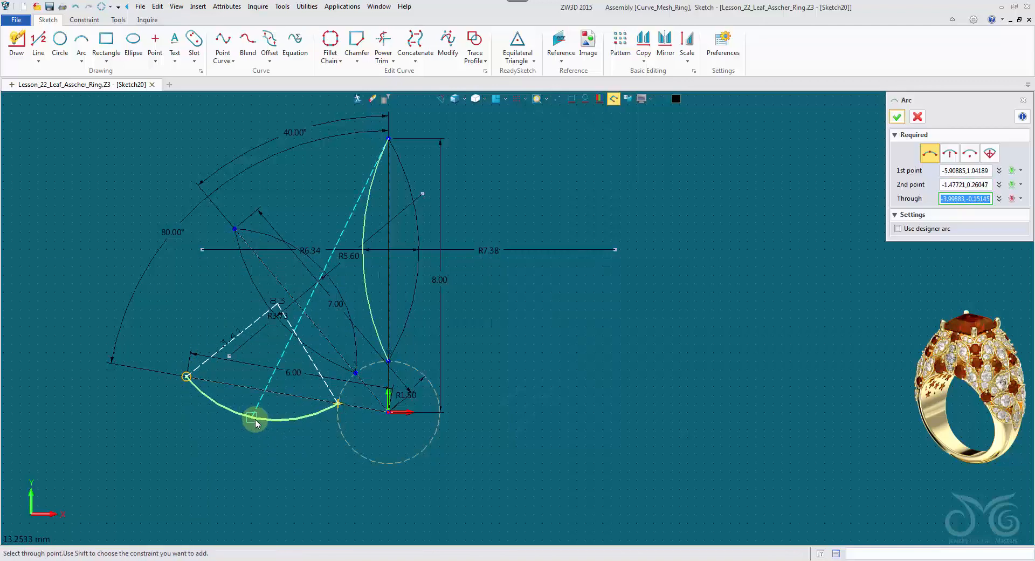
left_click(254, 417)
left_click(186, 376)
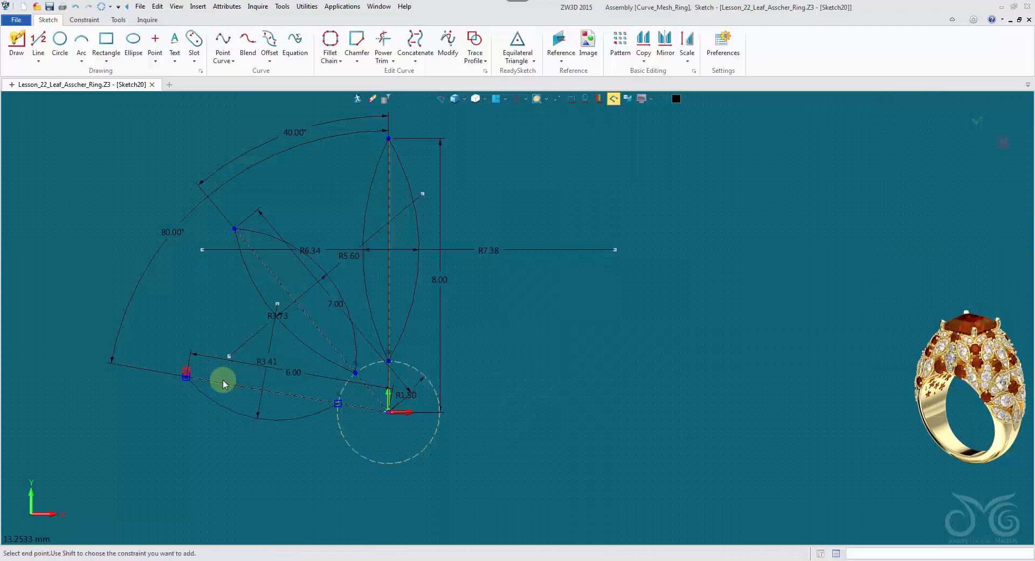
left_click(338, 404)
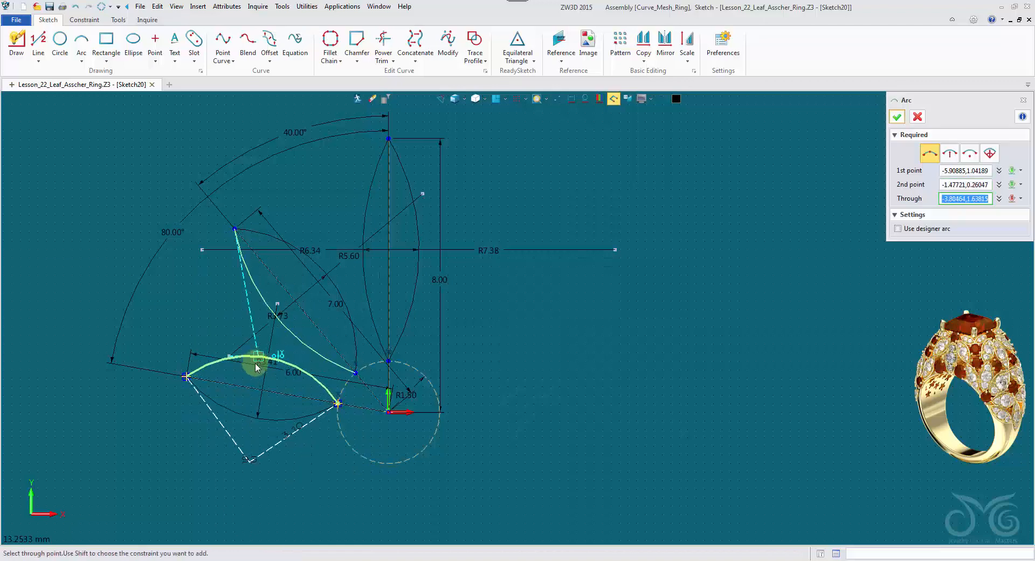
left_click(244, 369)
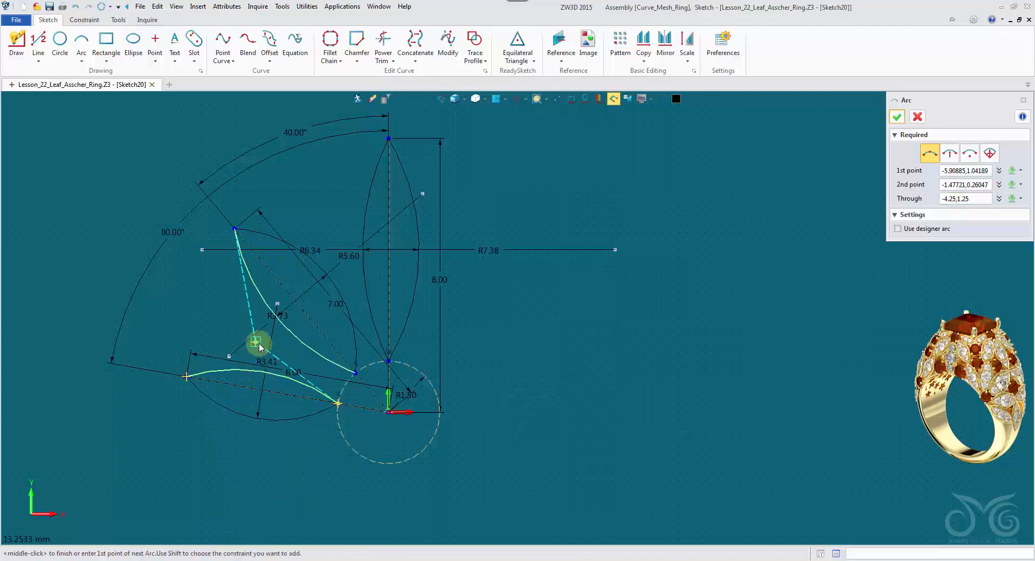
middle_click(259, 343)
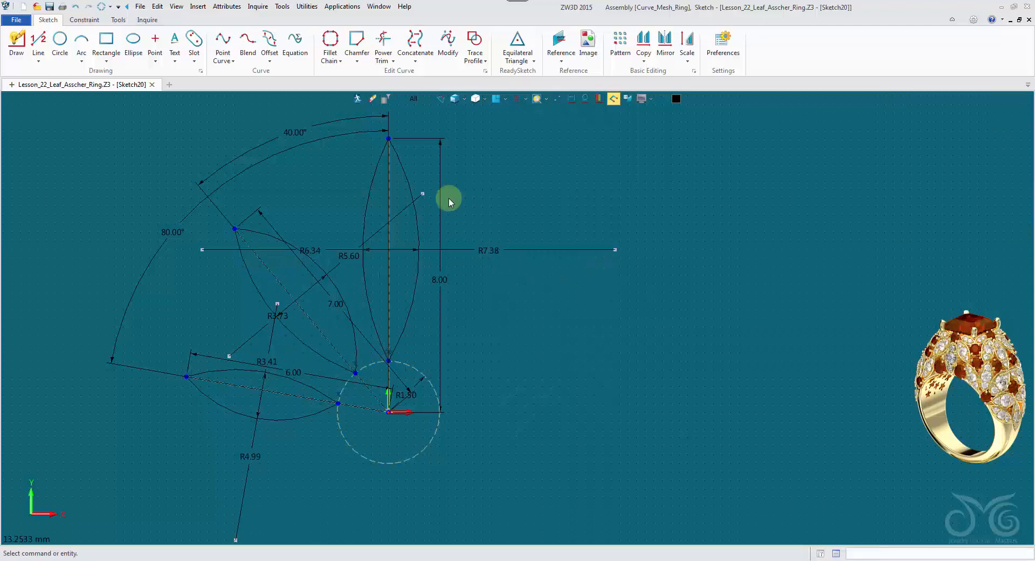
scroll(415, 233, "up", 3)
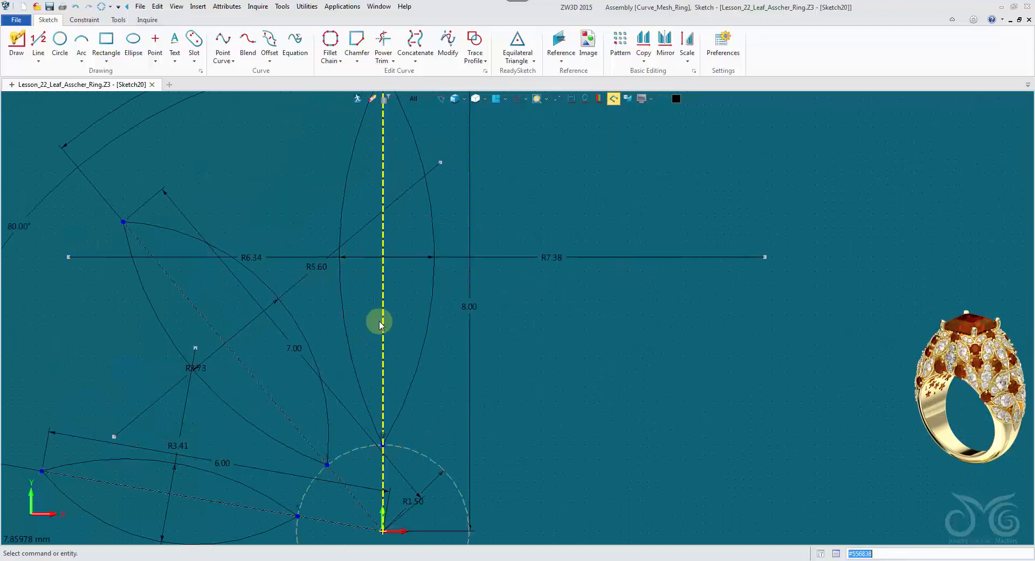
- Link the vertical leaf's R6.34 radius to its R7.38 radius dimension and blank the linked dimension
scroll(577, 309, "down", 3)
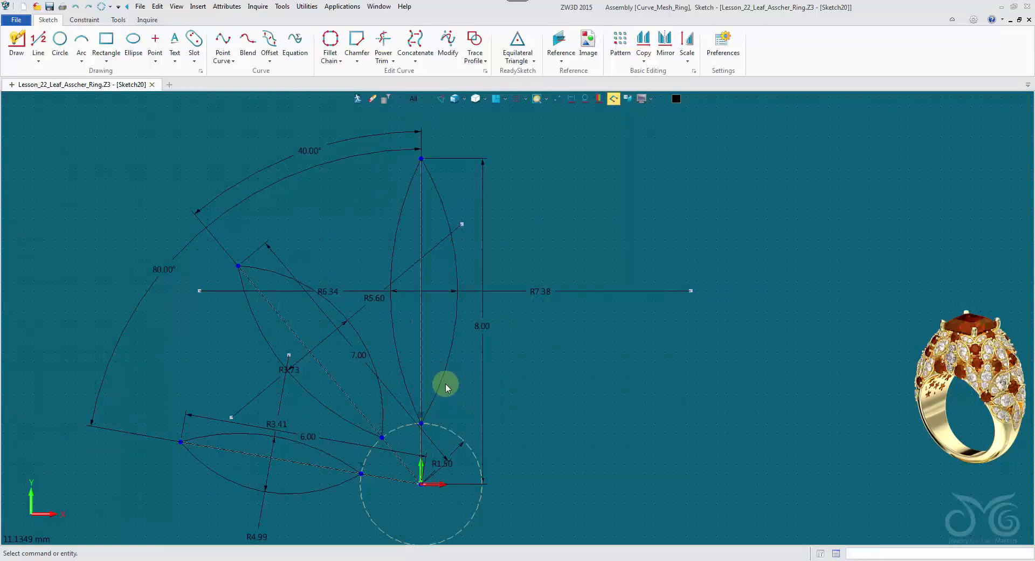
scroll(419, 367, "up", 2)
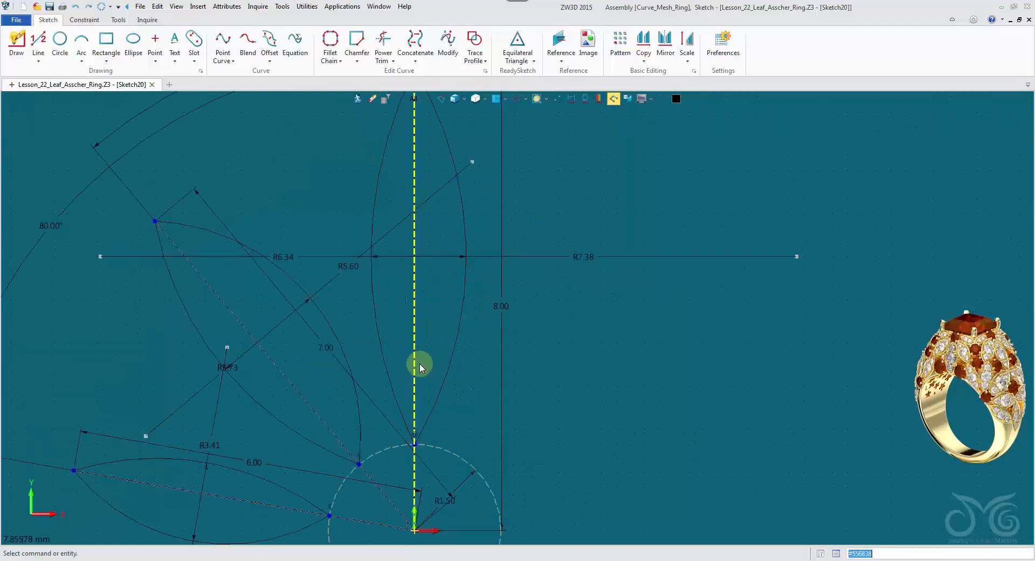
double_click(302, 257)
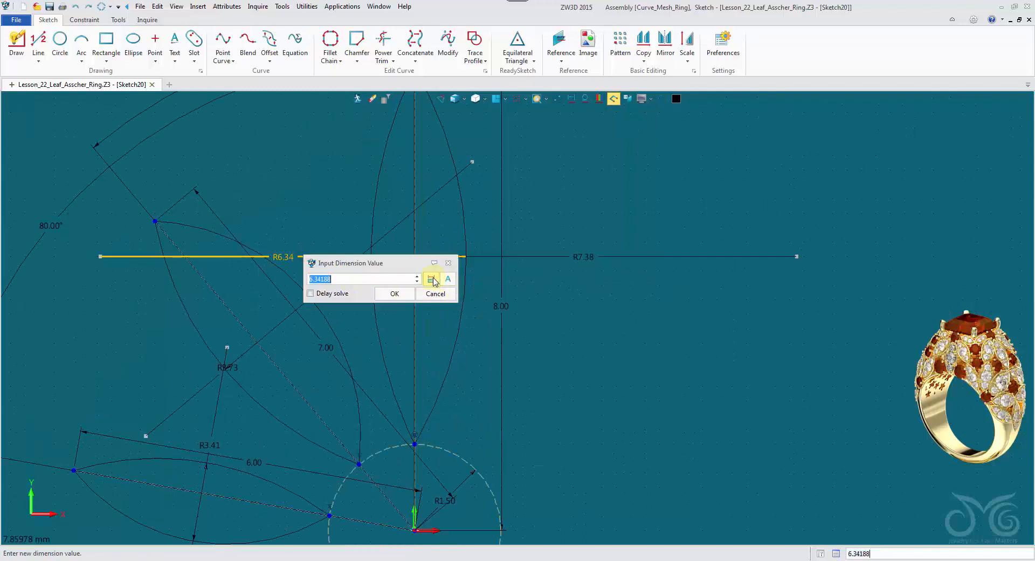
left_click(433, 279)
left_click(573, 256)
left_click(392, 294)
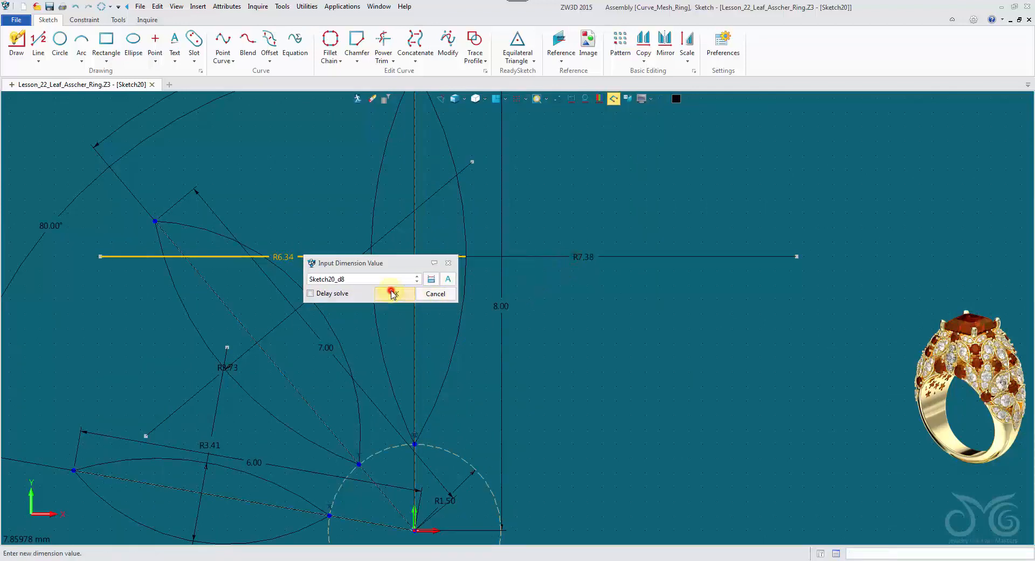
right_click(293, 257)
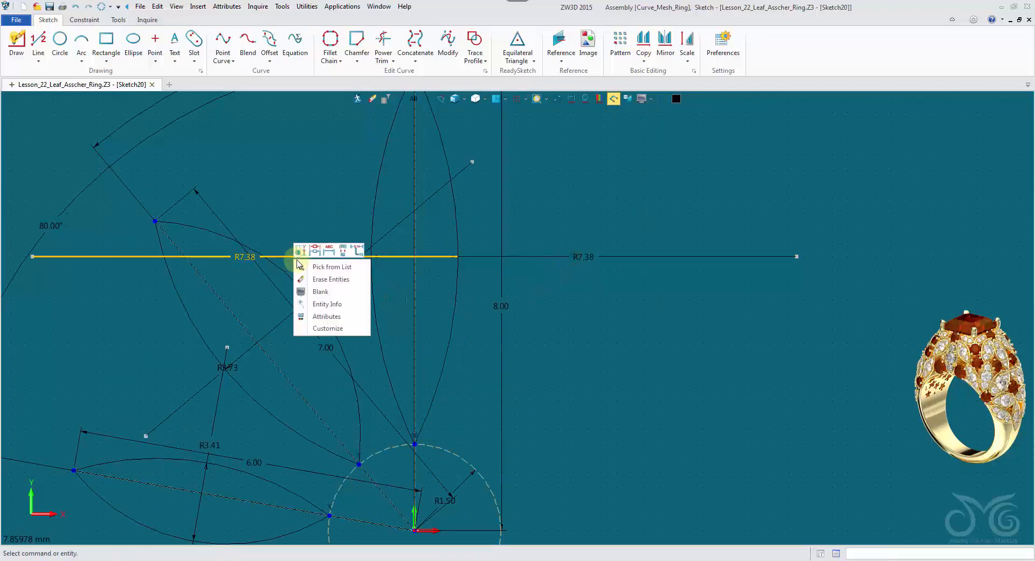
left_click(319, 291)
- Link the 6 mm leaf's R3.41 radius to its R4.99 radius dimension and blank the linked dimension
scroll(710, 407, "down", 3)
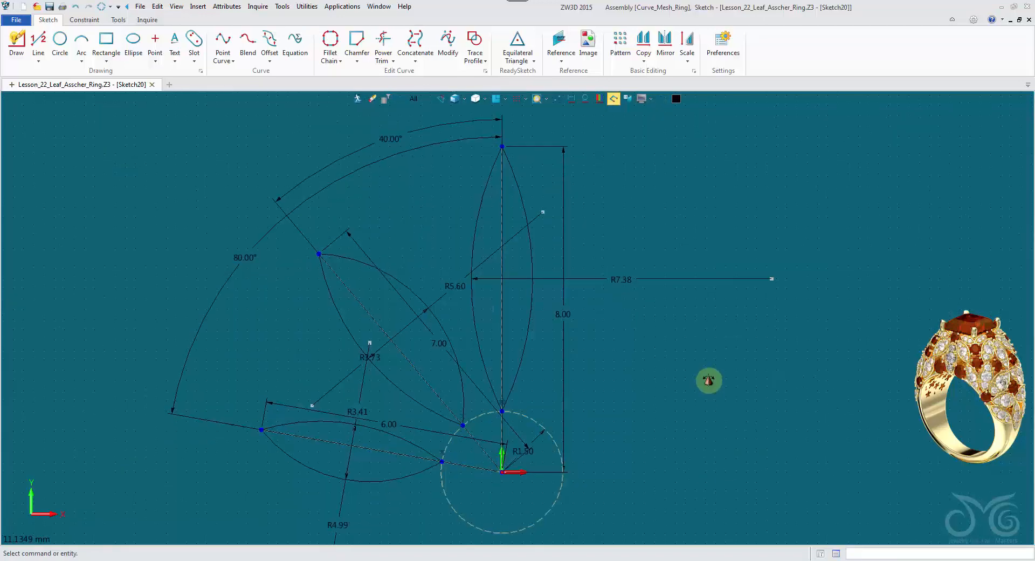
scroll(641, 270, "up", 1)
scroll(446, 347, "up", 3)
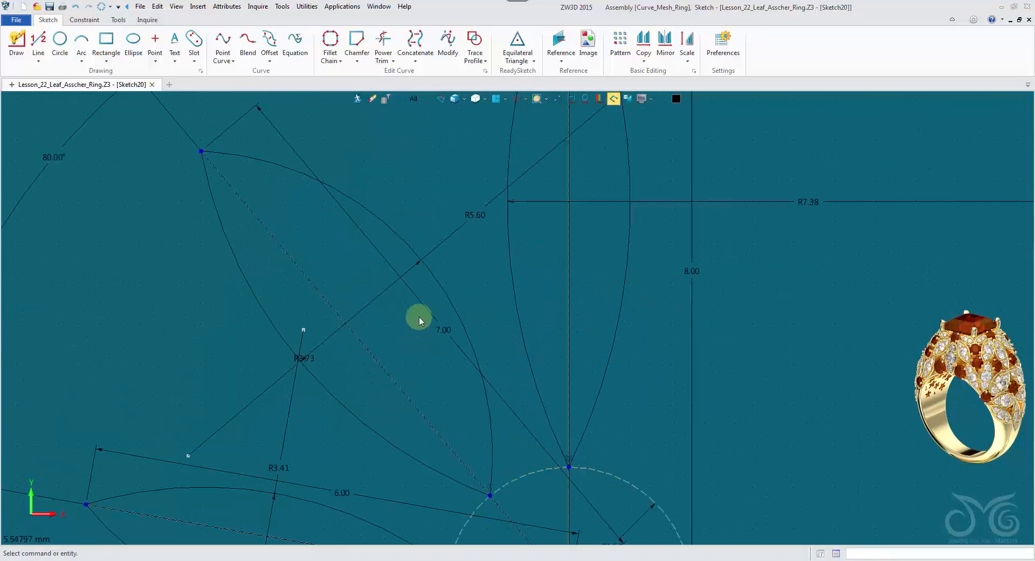
scroll(419, 321, "down", 4)
scroll(400, 503, "up", 3)
middle_click_drag(391, 488, 439, 414)
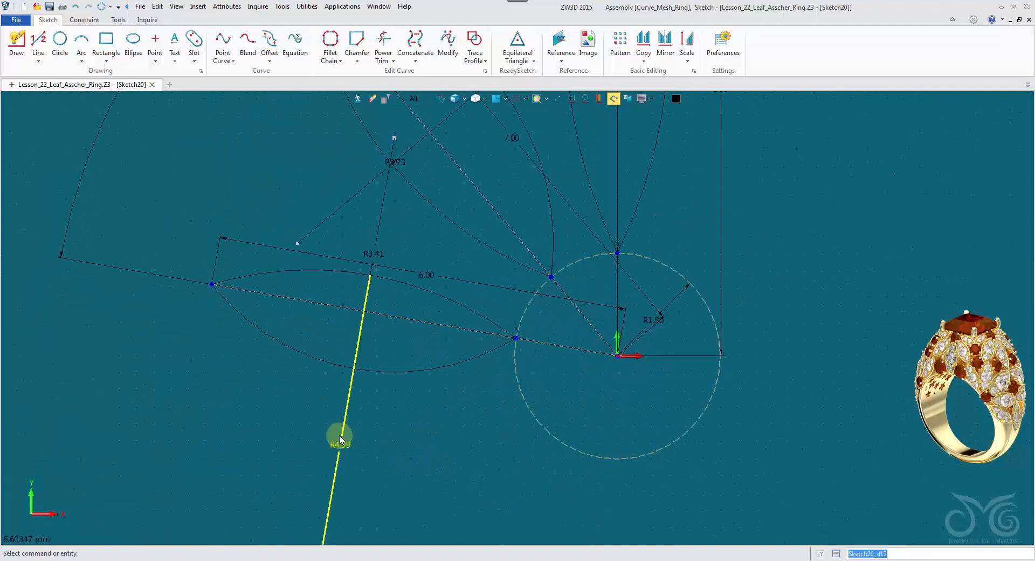
double_click(380, 245)
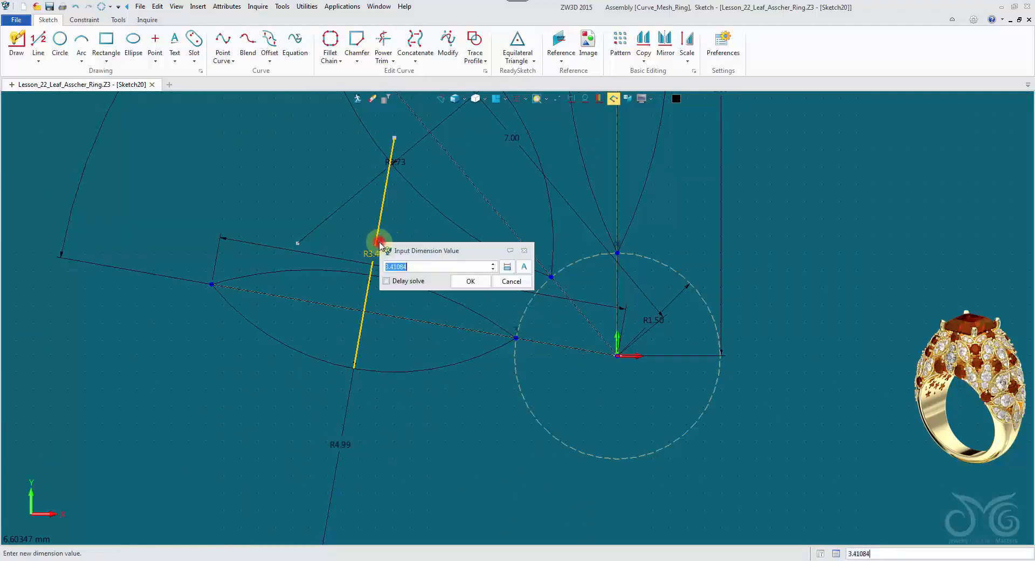
left_click(509, 268)
left_click(343, 413)
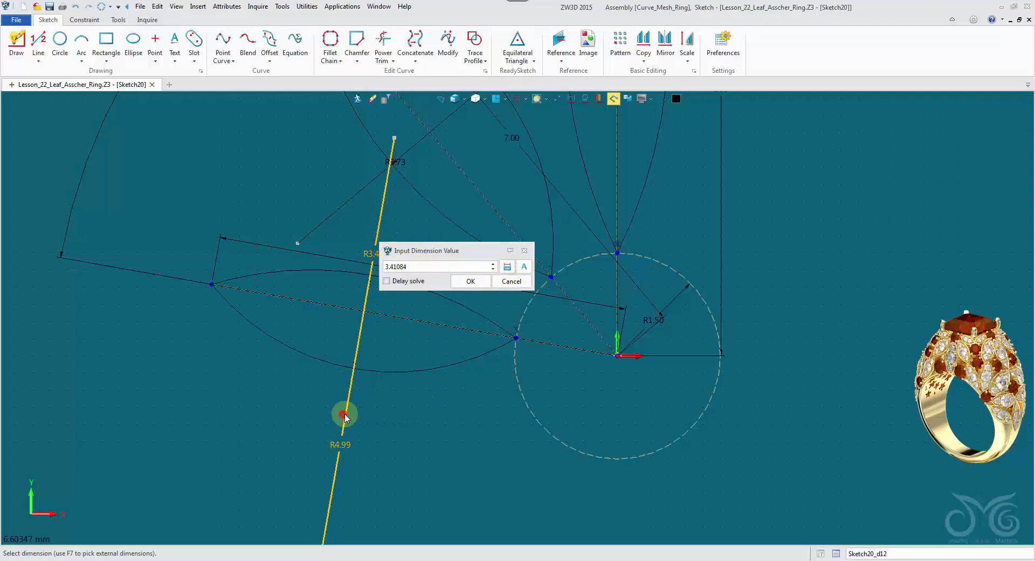
left_click(470, 281)
right_click(381, 224)
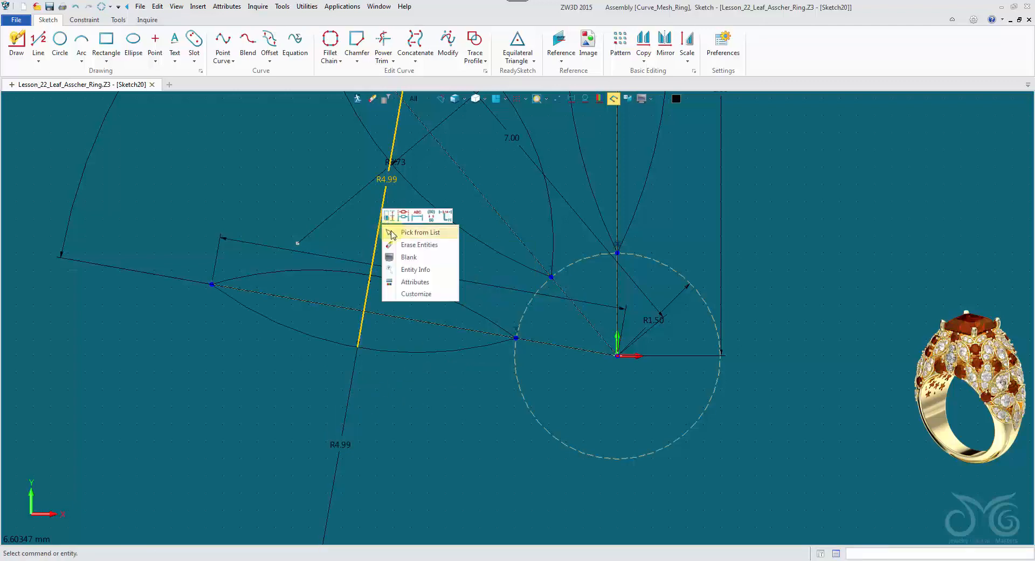
left_click(405, 261)
- Link the 7 mm leaf's R5.60 radius to its R3.73 radius dimension and blank the linked dimension
middle_click_drag(465, 258, 411, 396)
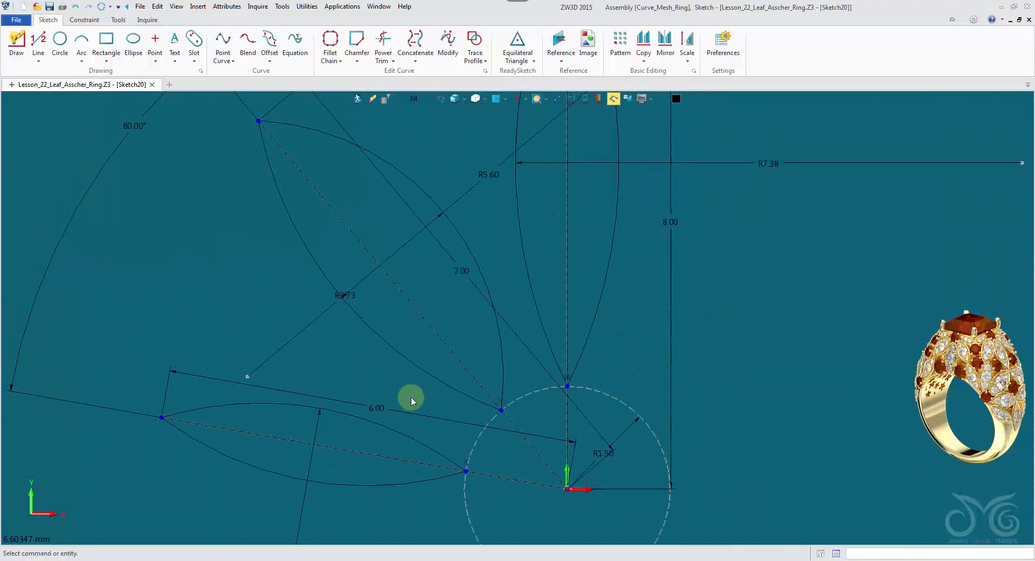
right_click(489, 180)
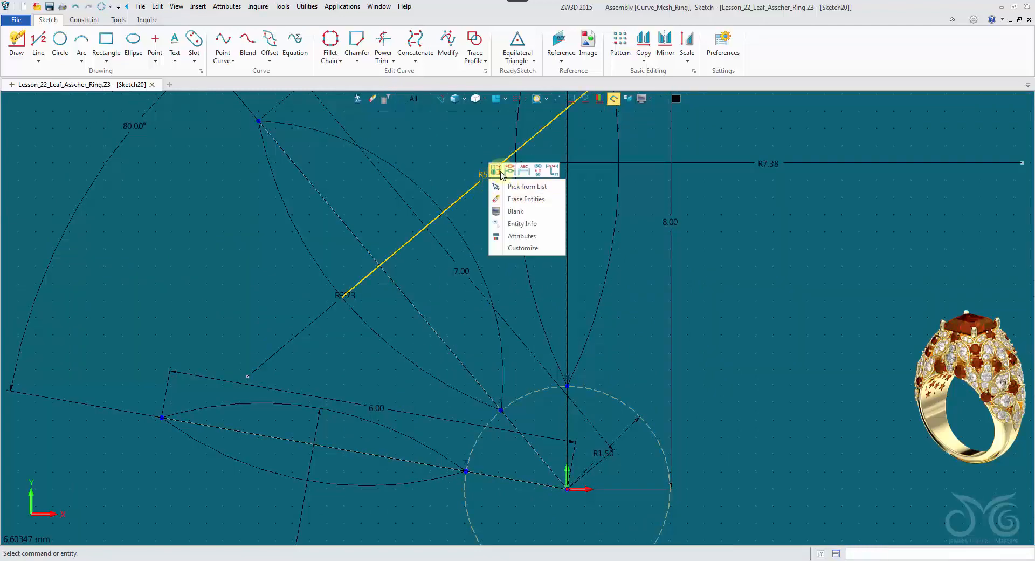
left_click(501, 173)
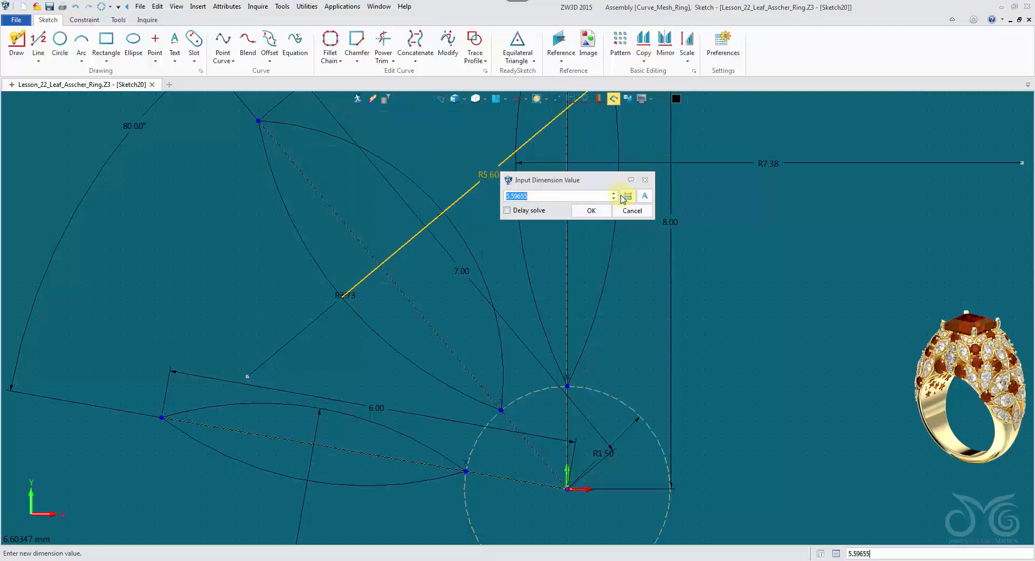
left_click(322, 317)
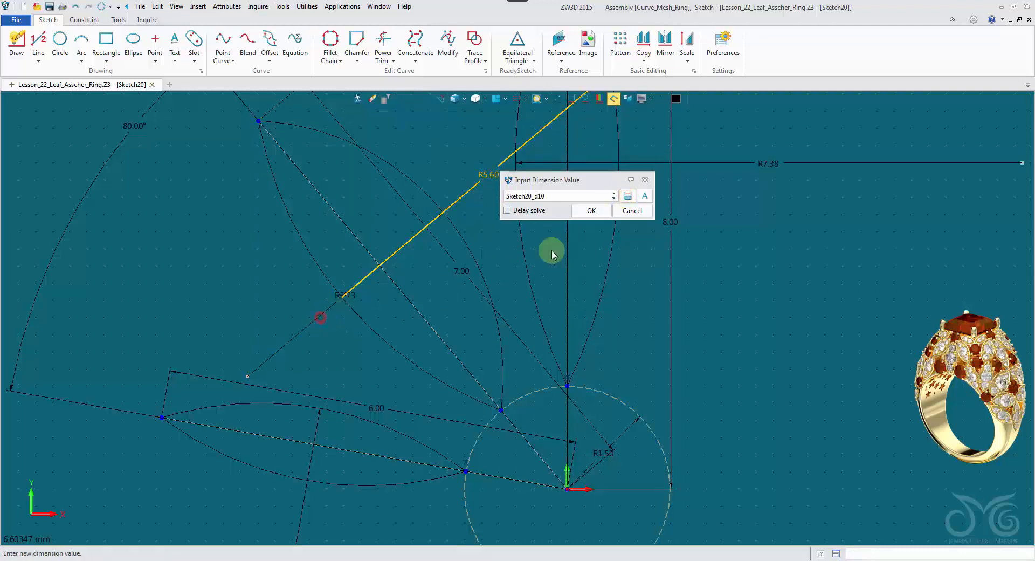
left_click(591, 211)
right_click(477, 186)
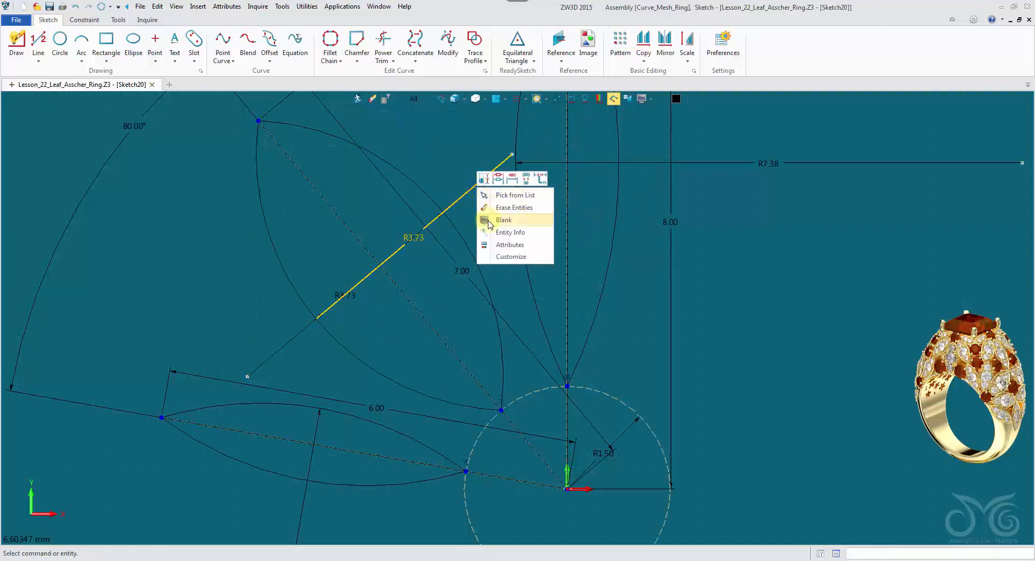
left_click(488, 224)
- Set the vertical leaf's driving arc radius to 4.5 mm
scroll(547, 260, "down", 3)
middle_click_drag(669, 328, 619, 355)
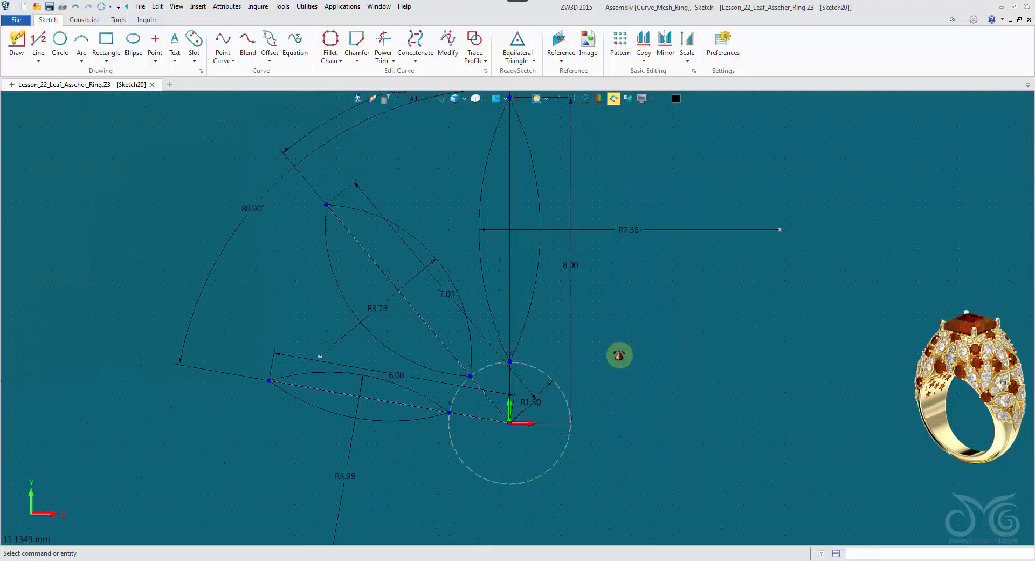
double_click(571, 250)
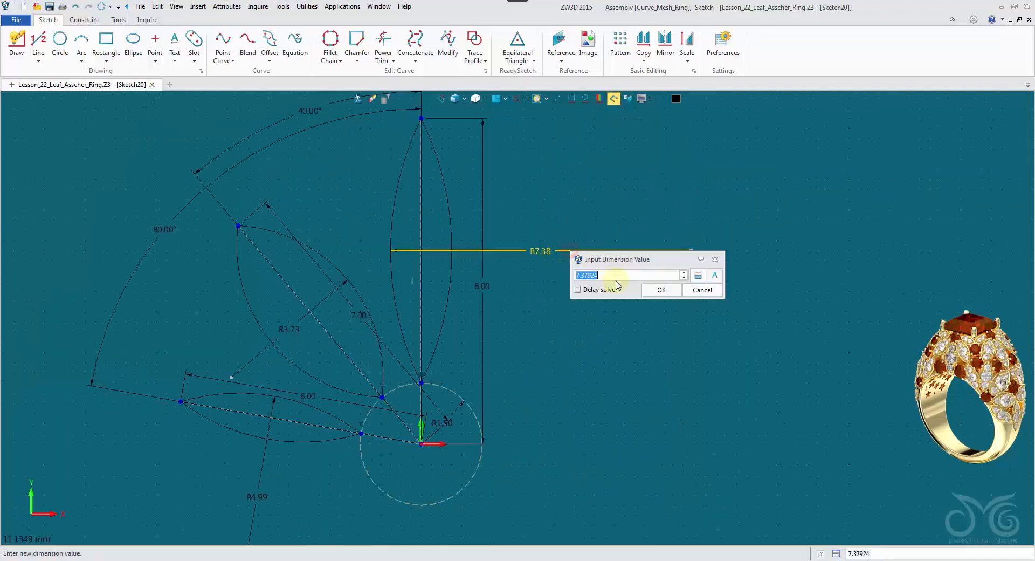
scroll(618, 277, "up", 1)
scroll(618, 278, "down", 14)
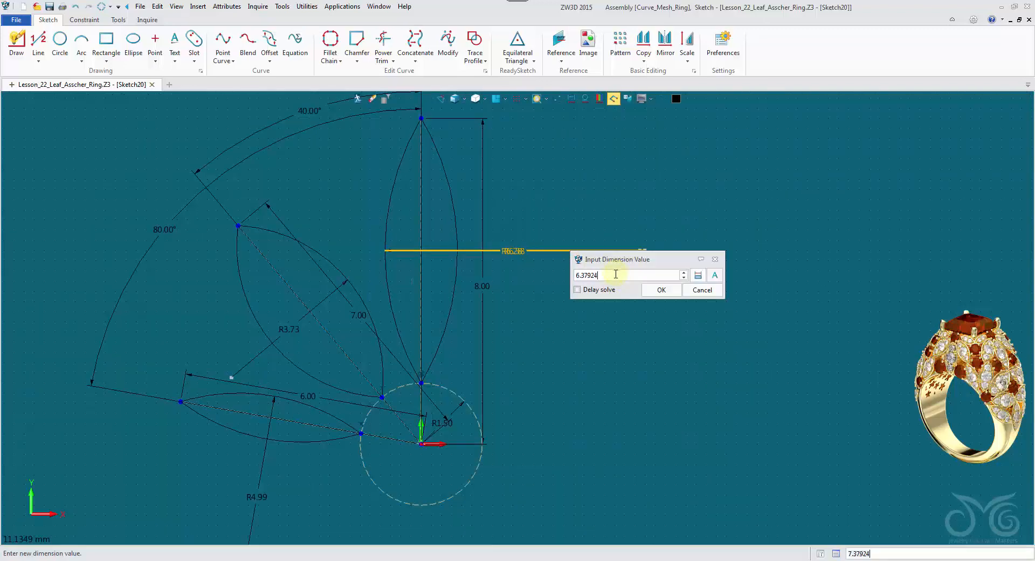
scroll(614, 275, "down", 8)
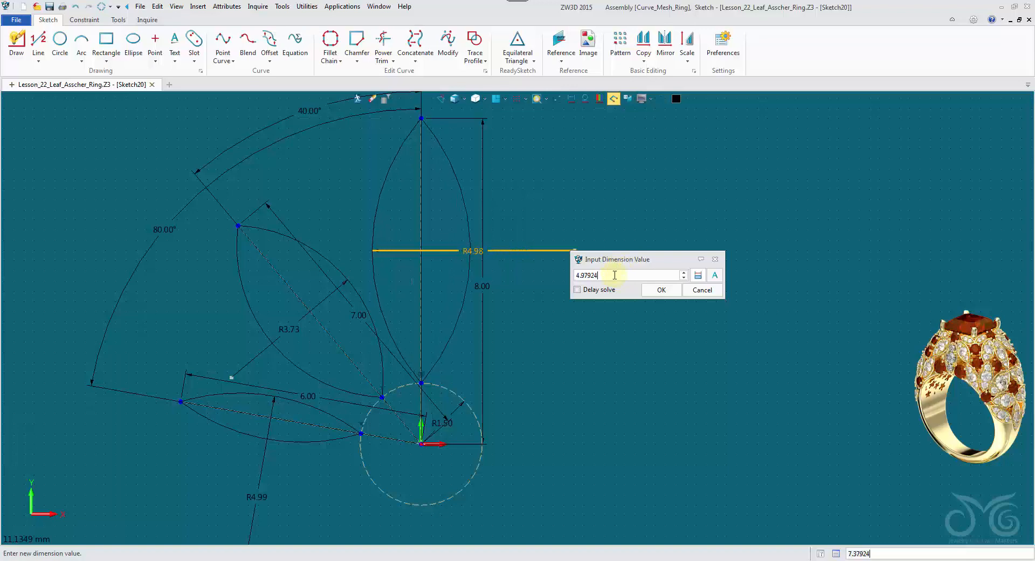
scroll(614, 275, "down", 4)
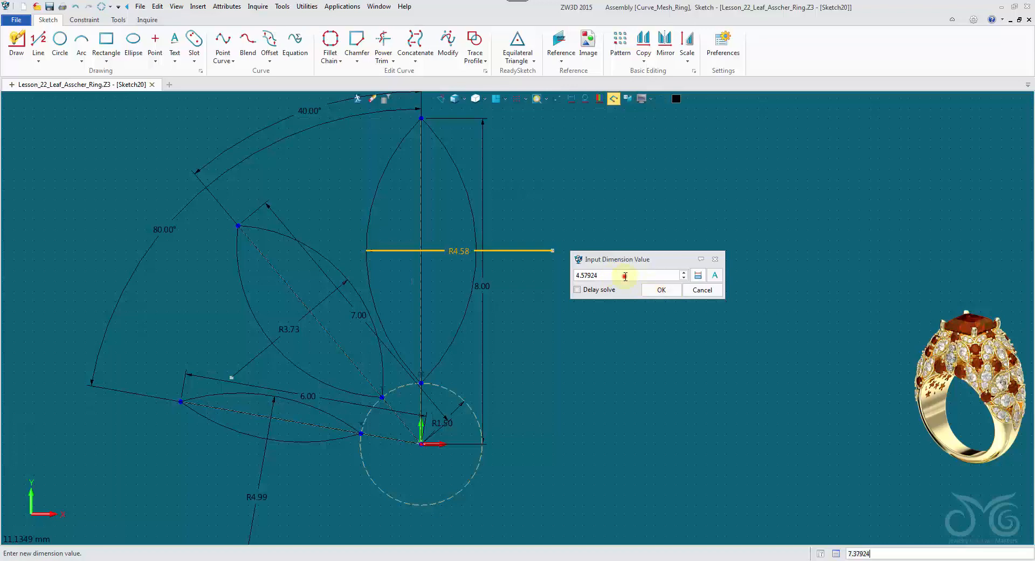
double_click(625, 276)
type("4.5")
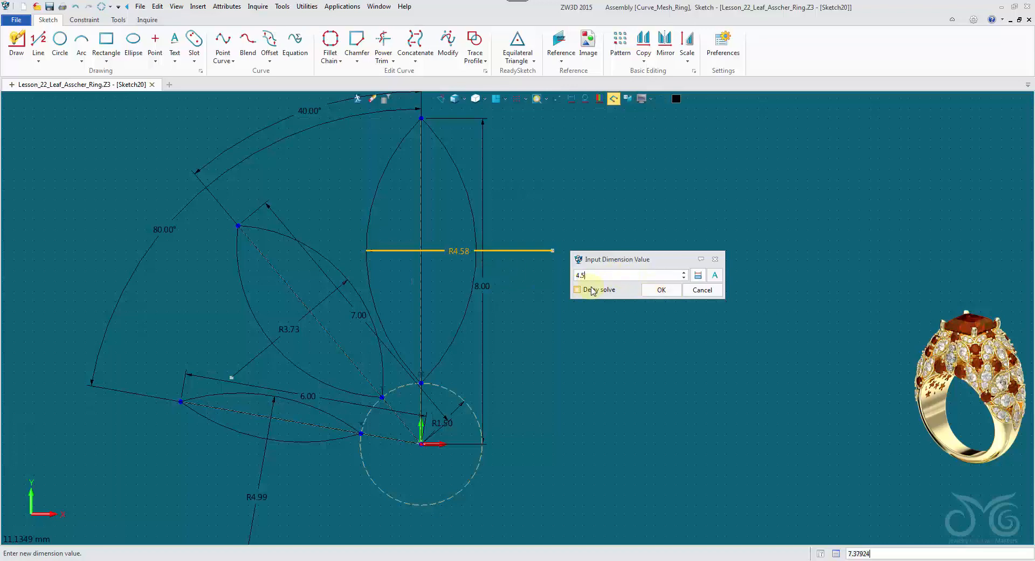
left_click(673, 288)
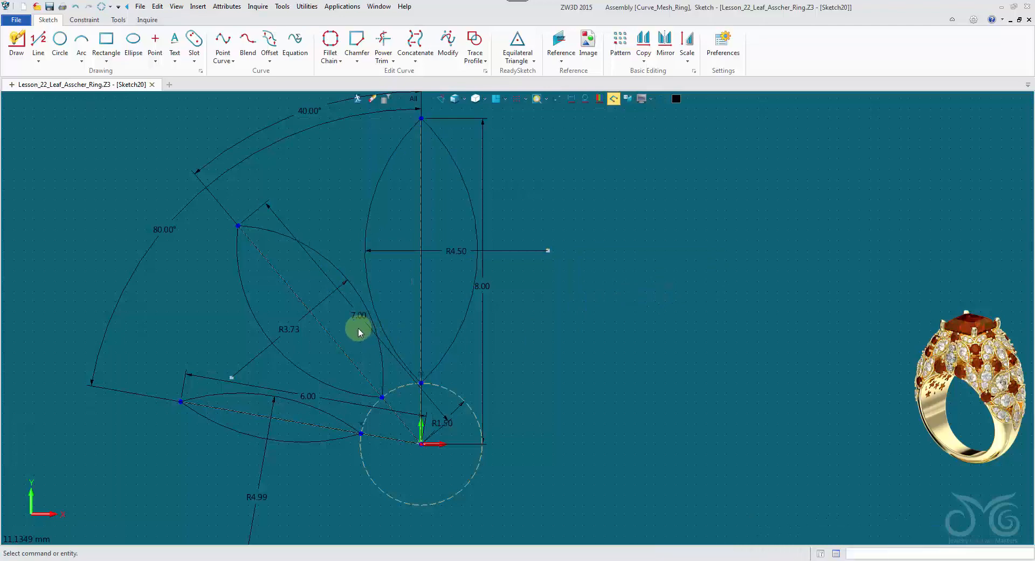
- Set the driving arc radius of the leaf on the 7 mm guide line to 3.5 mm
double_click(295, 331)
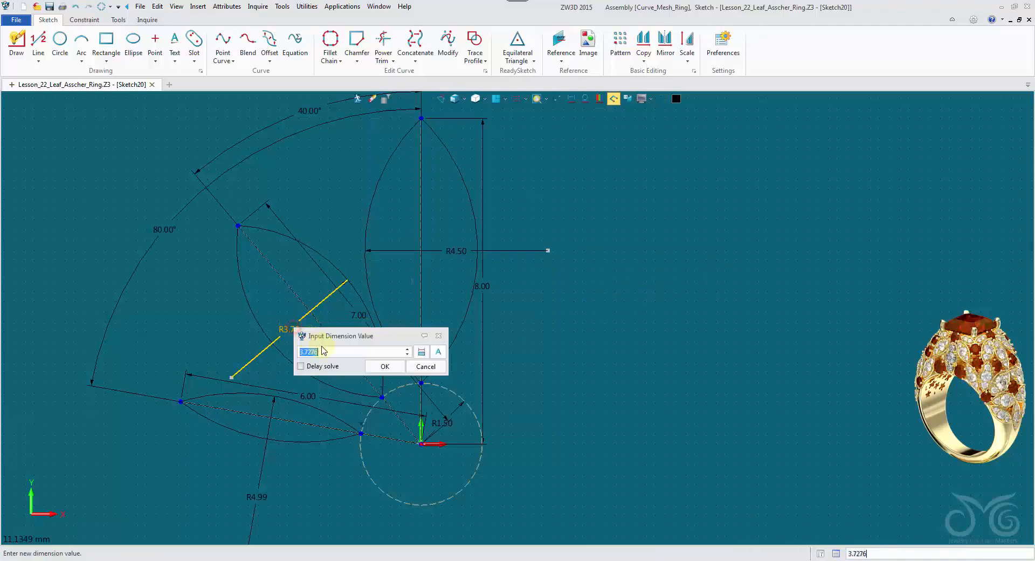
type("3.5276")
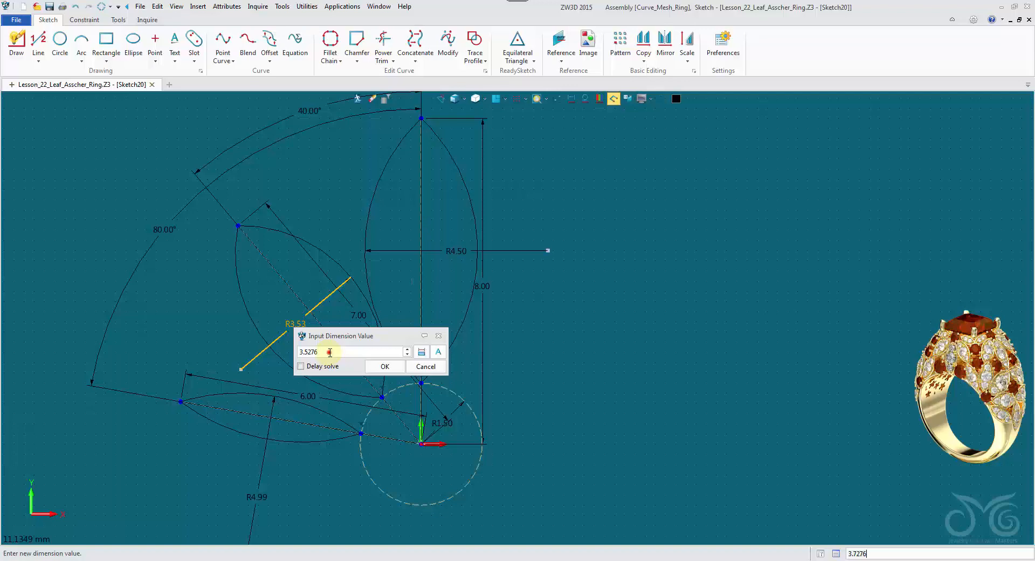
left_click_drag(329, 352, 236, 345)
type("3.5")
left_click(385, 367)
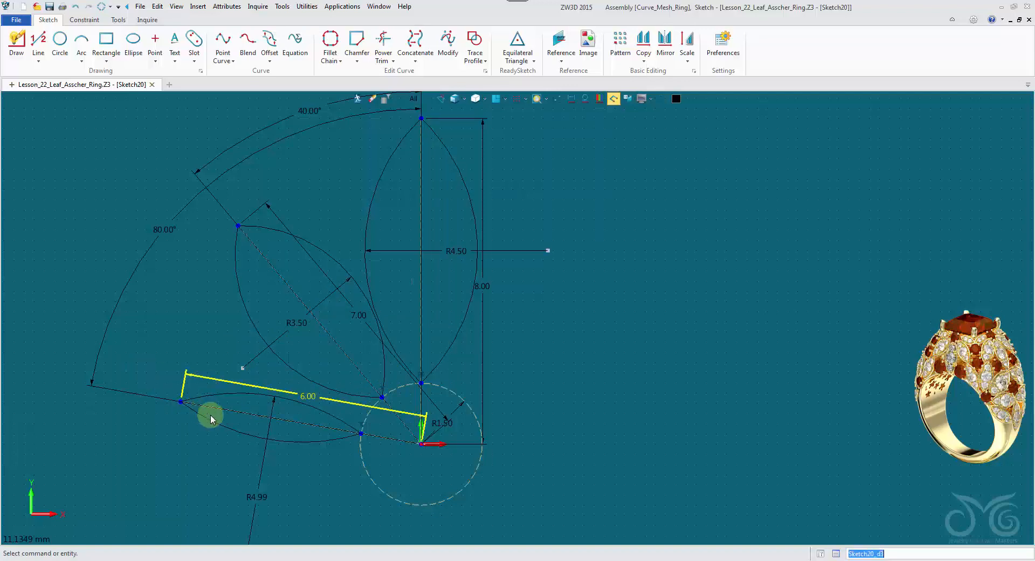
- Set the driving arc radius of the leaf on the 6 mm guide line to 4.5 mm
middle_click_drag(306, 428, 319, 362)
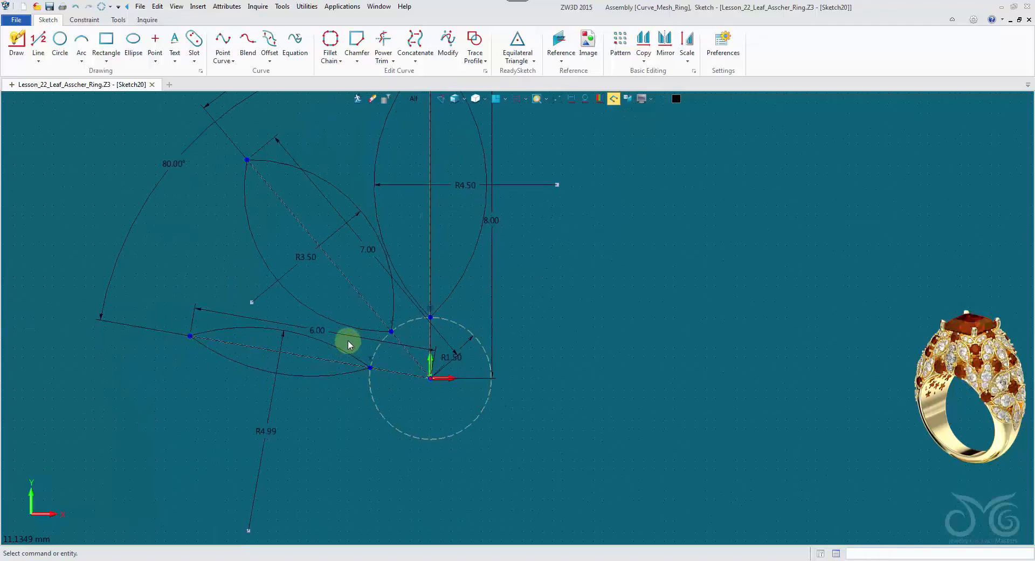
double_click(266, 437)
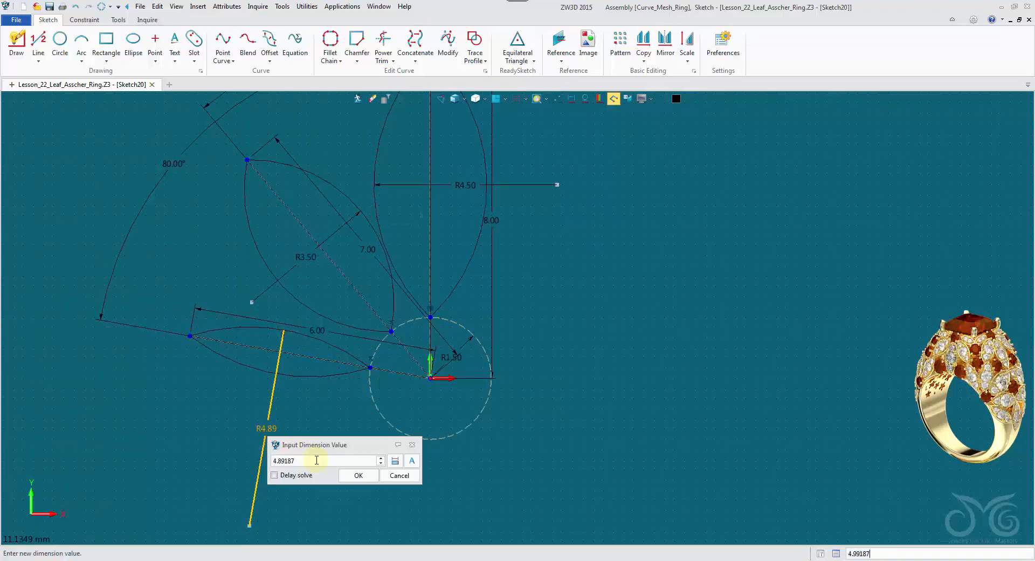
scroll(316, 460, "down", 5)
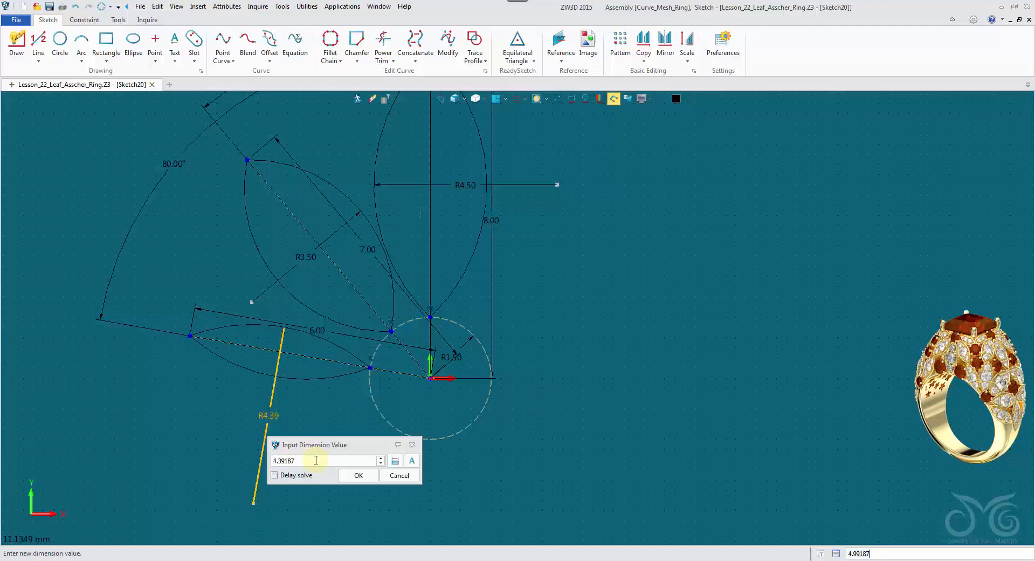
scroll(316, 460, "up", 2)
double_click(316, 460)
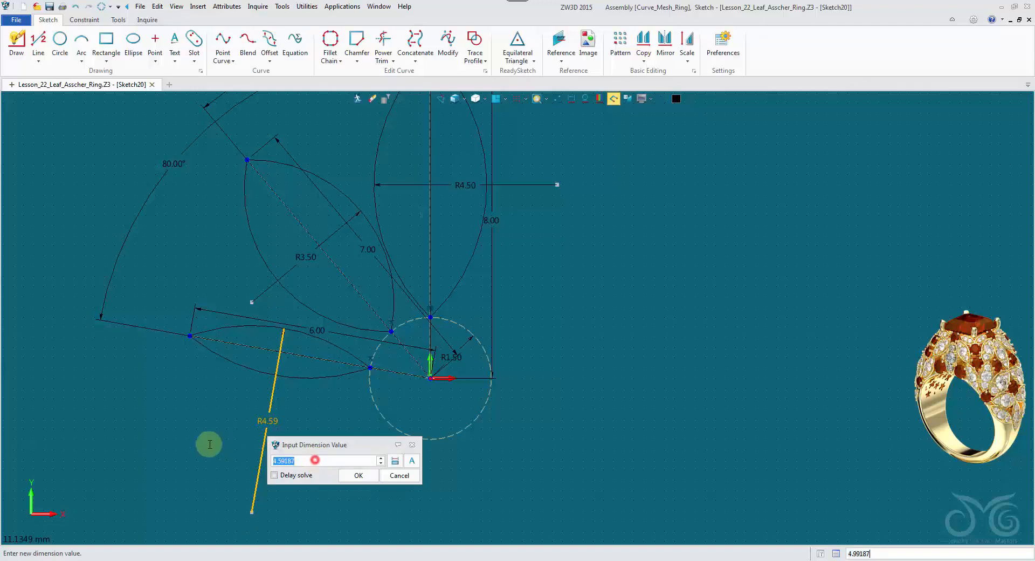
- Set the length of the lowest leaf's guide line to 5.25 mm
double_click(355, 334)
type("5.6")
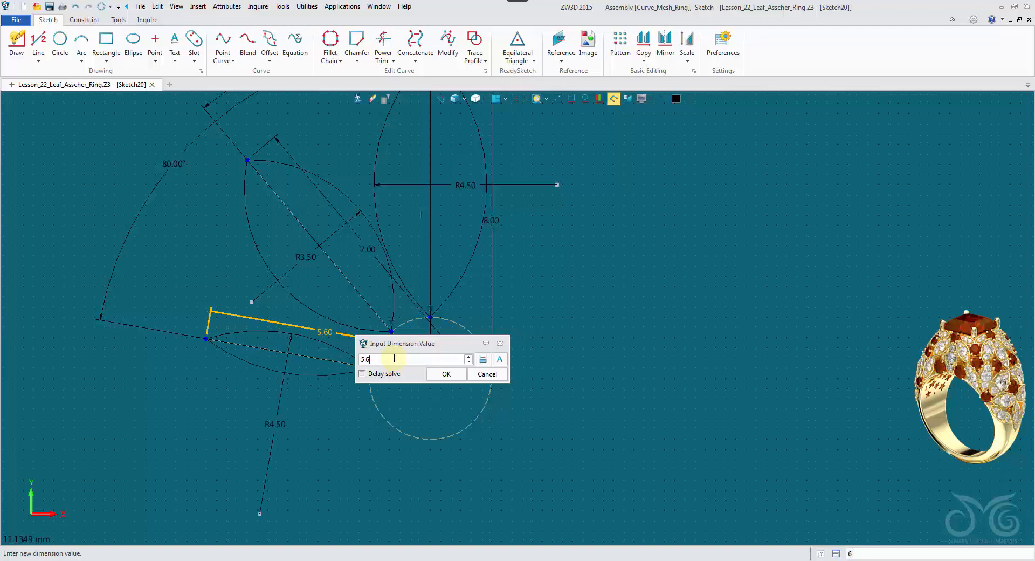
key("BackSpace")
type("3")
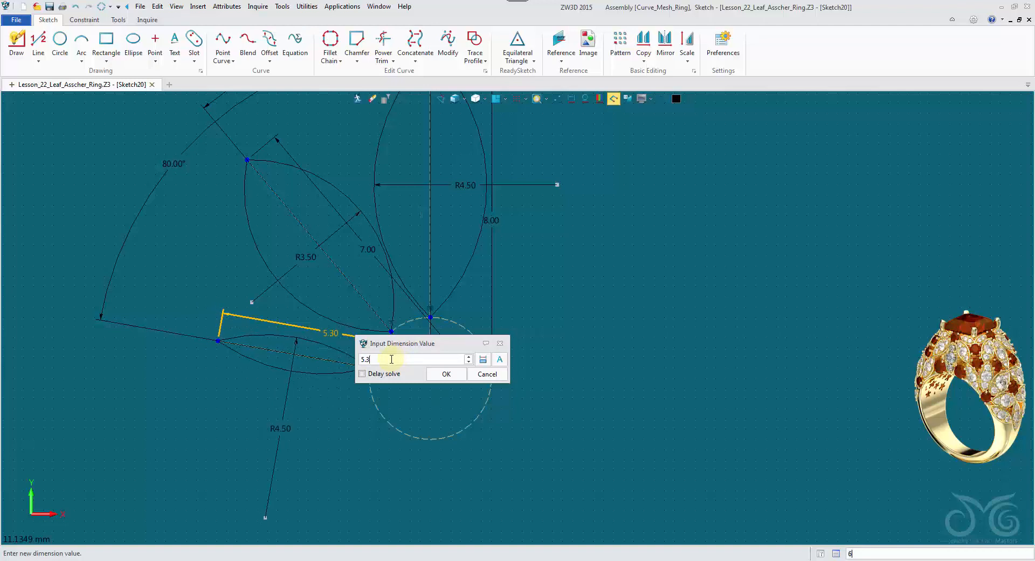
left_click(321, 357)
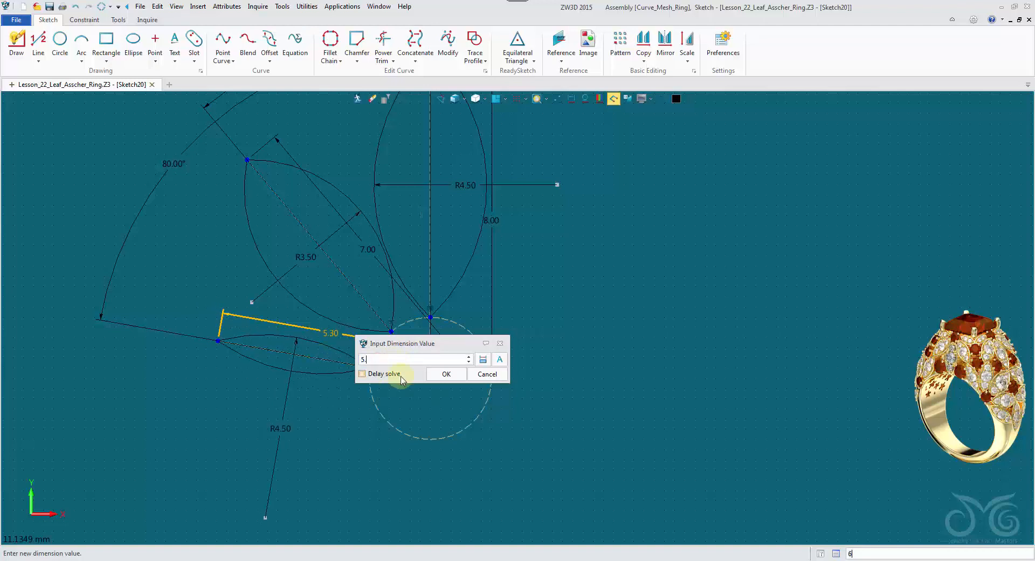
left_click(446, 374)
- Set the driving arc radius of the lowest leaf to 2.5 mm
left_click(290, 416)
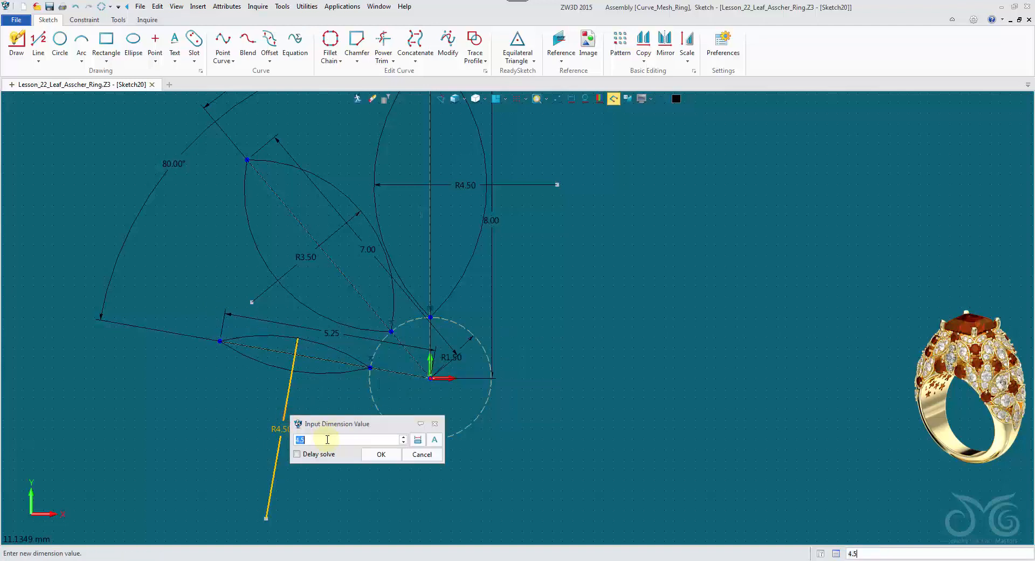
type("2.9")
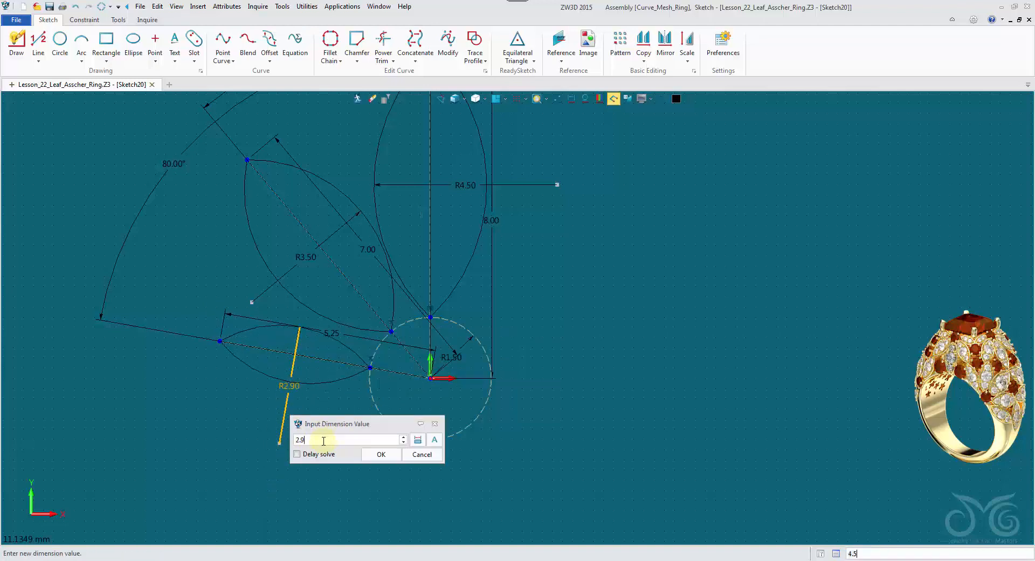
key("BackSpace")
type("5")
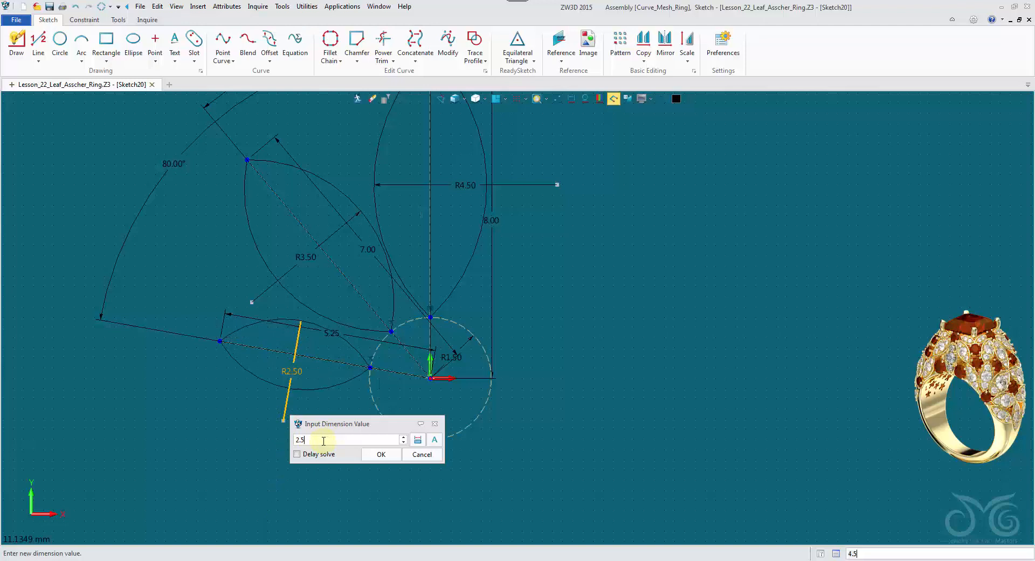
left_click(369, 459)
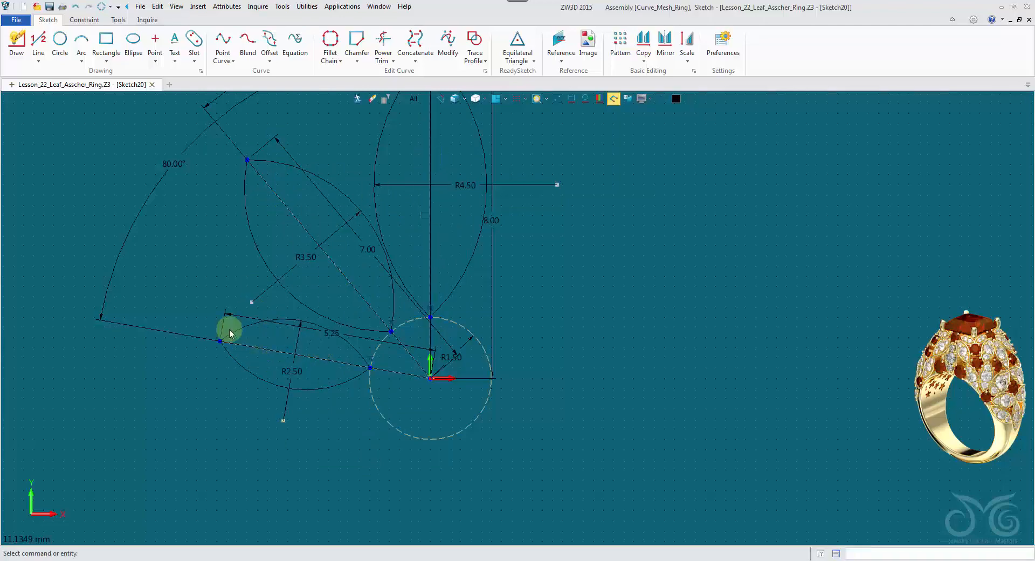
- Set the angle between the vertical guide line and the middle leaf's guide line to 38°
middle_click_drag(196, 213, 248, 291)
double_click(353, 130)
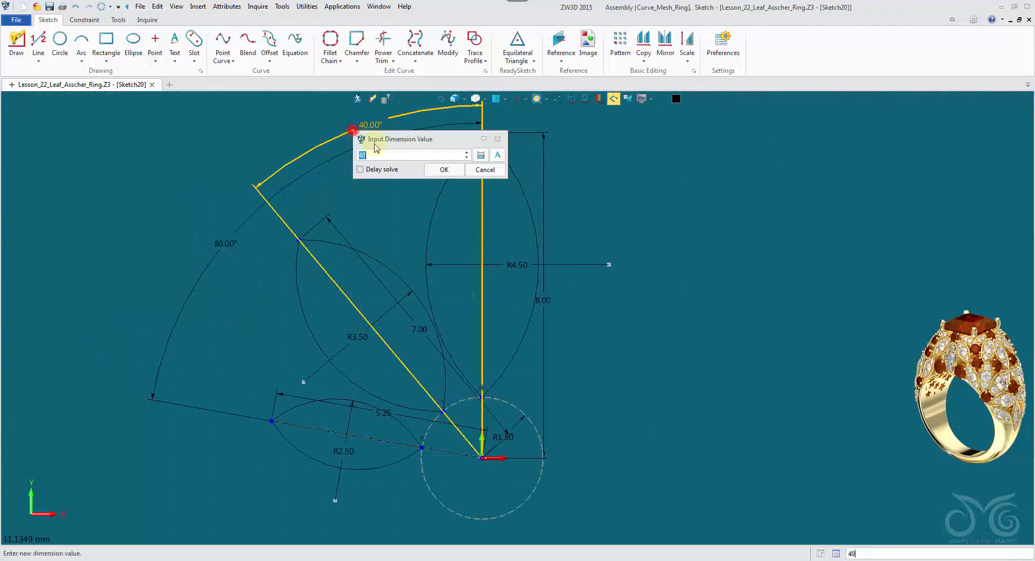
type("38.0")
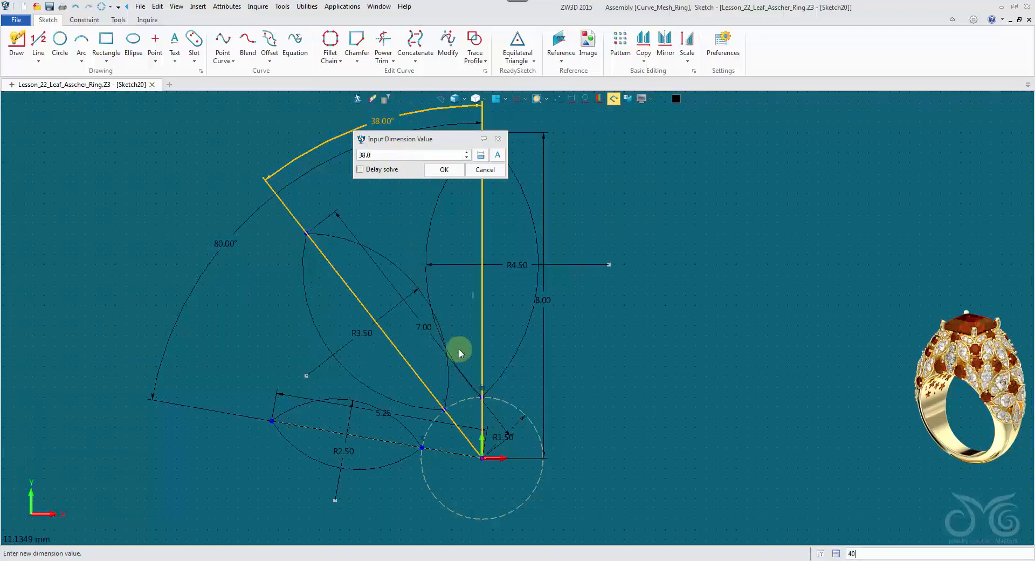
left_click(439, 170)
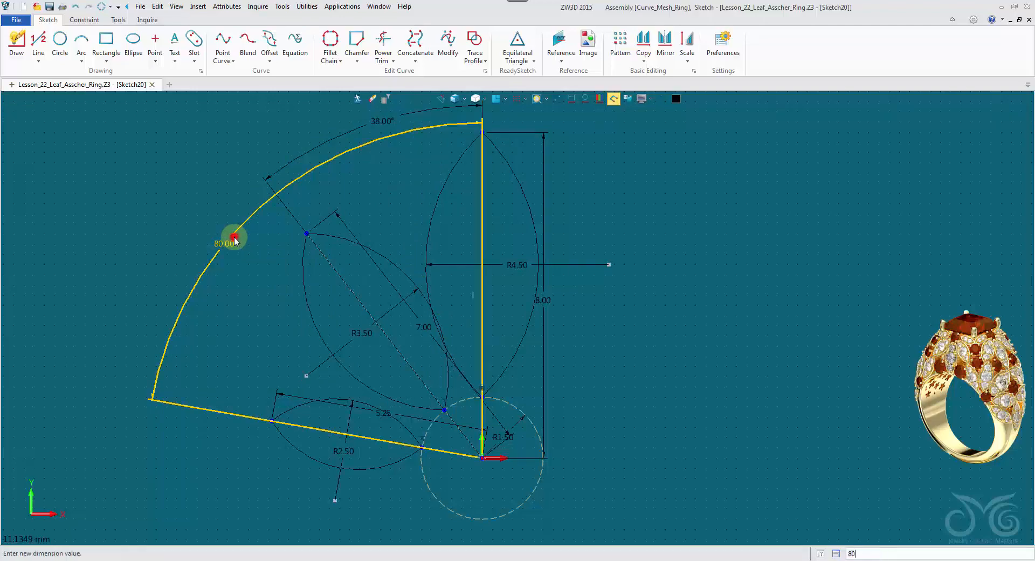
- Set the angle between the vertical guide line and the lowest leaf's guide line to 72°
double_click(232, 240)
type("76.0")
scroll(302, 261, "down", 5)
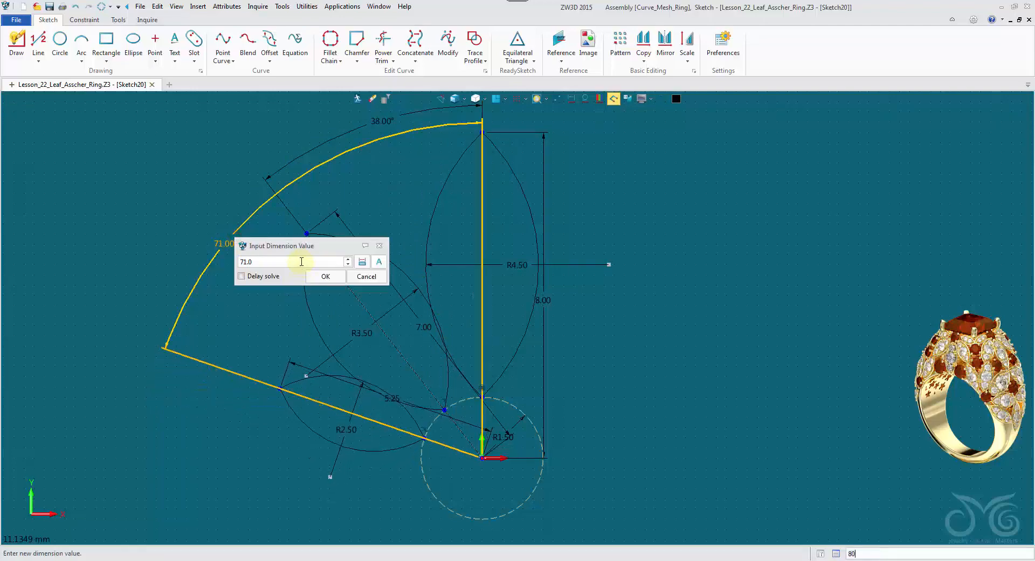
scroll(302, 261, "up", 1)
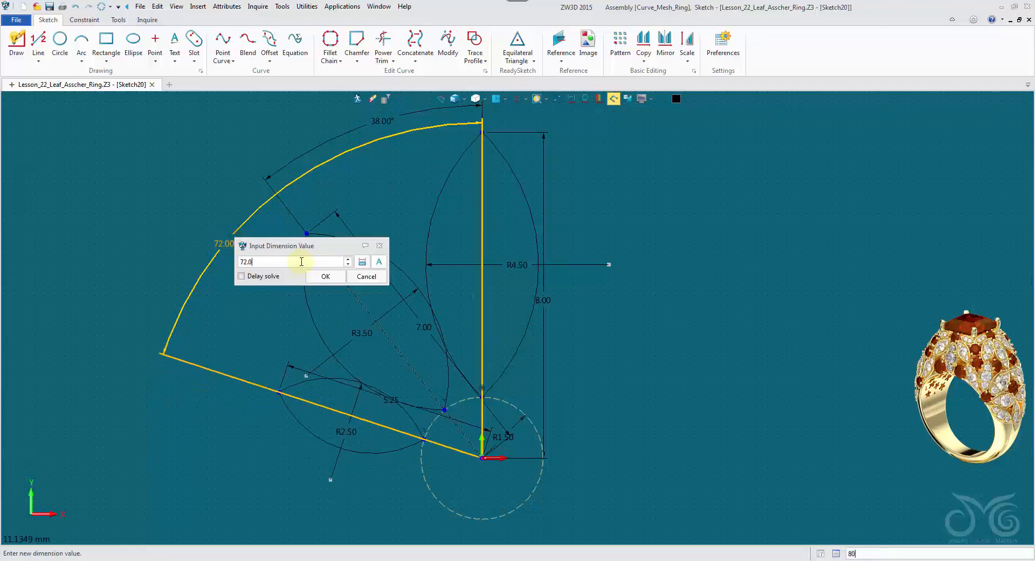
left_click(326, 276)
- Mirror the four arcs of the two slanted leaves about the vertical guide line, keeping the originals
left_click(666, 53)
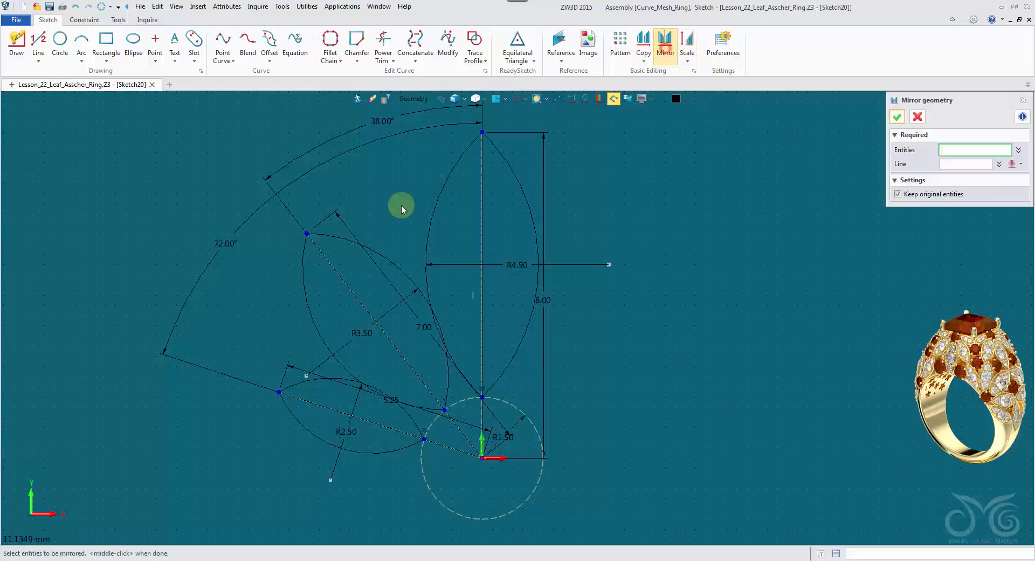
left_click(379, 255)
left_click(298, 382)
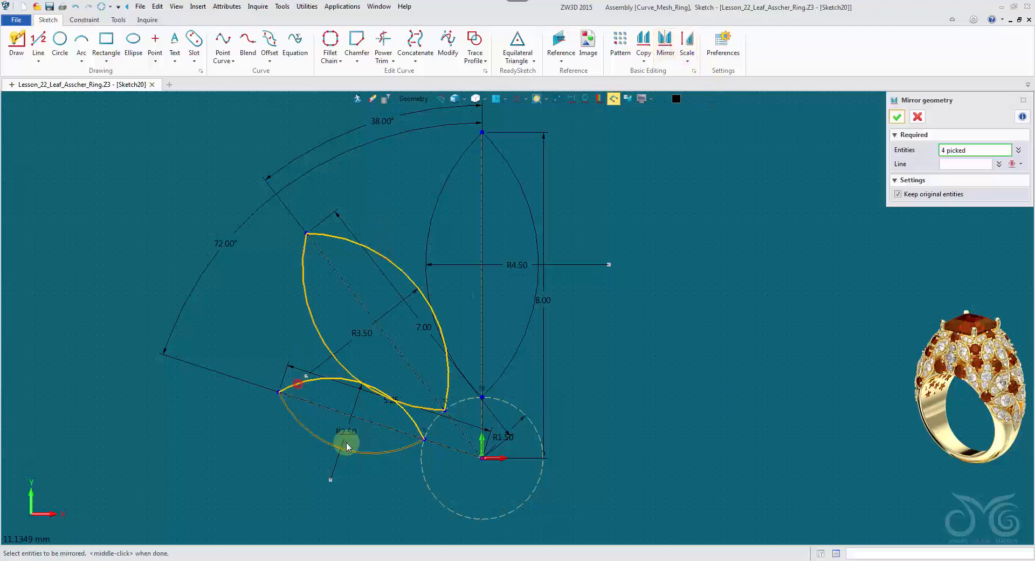
middle_click(699, 351)
left_click(482, 438)
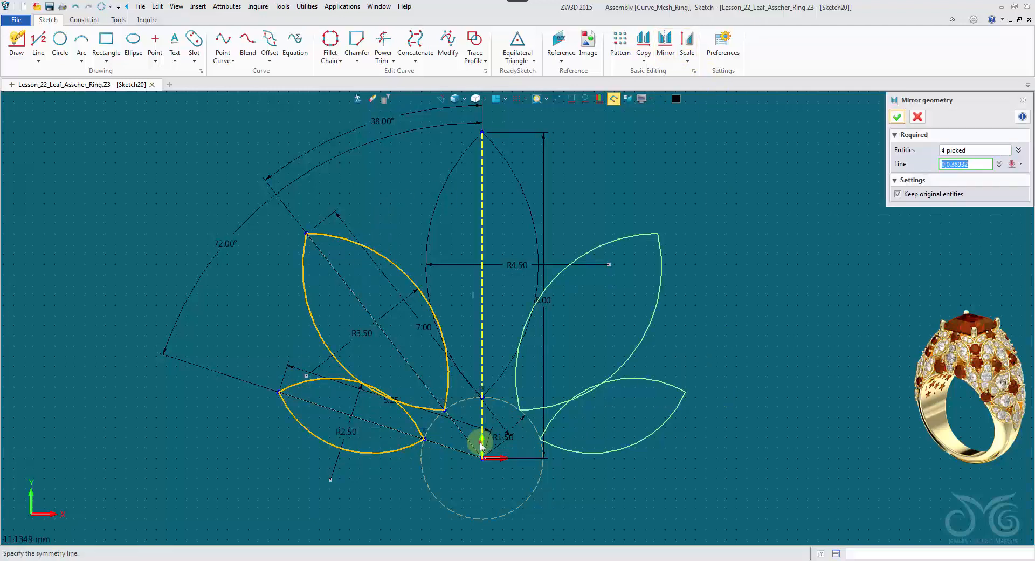
middle_click(483, 439)
left_click(899, 115)
- Try guide line angles of 43° for the middle leaf and 73° for the lowest leaf to test the mirrored leaves
scroll(733, 269, "up", 1)
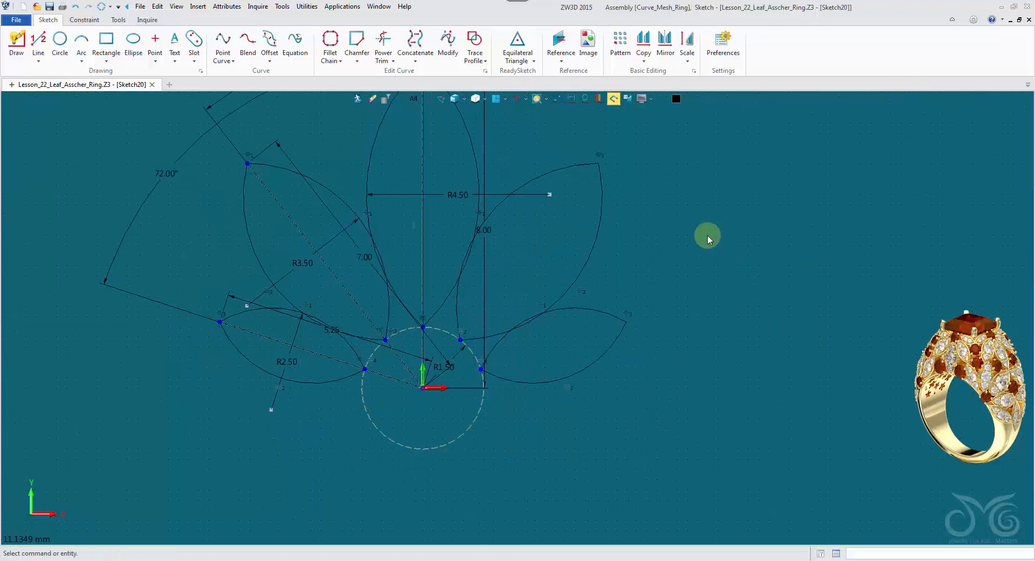
scroll(644, 199, "up", 1)
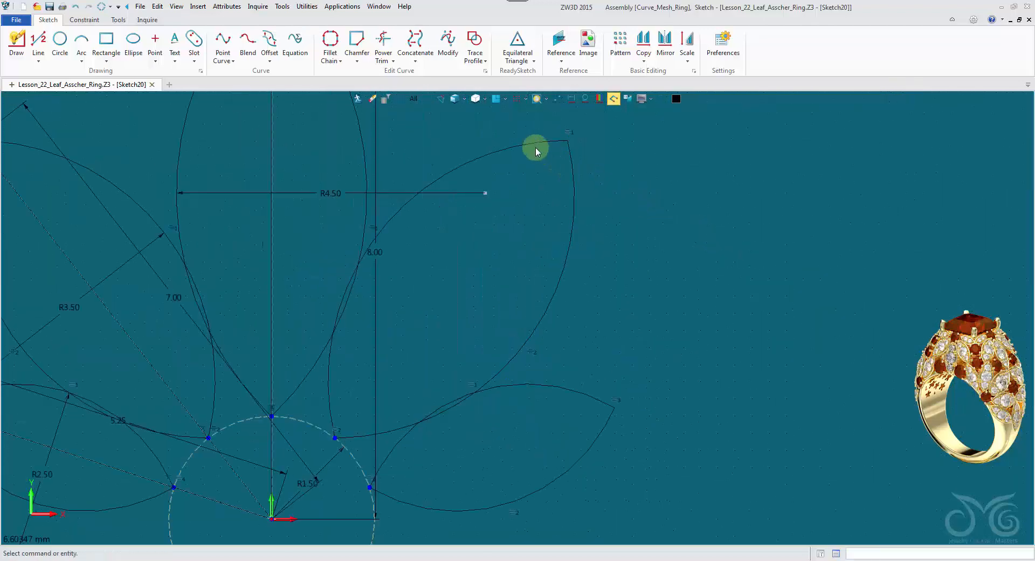
scroll(587, 302, "down", 2)
scroll(512, 338, "up", 1)
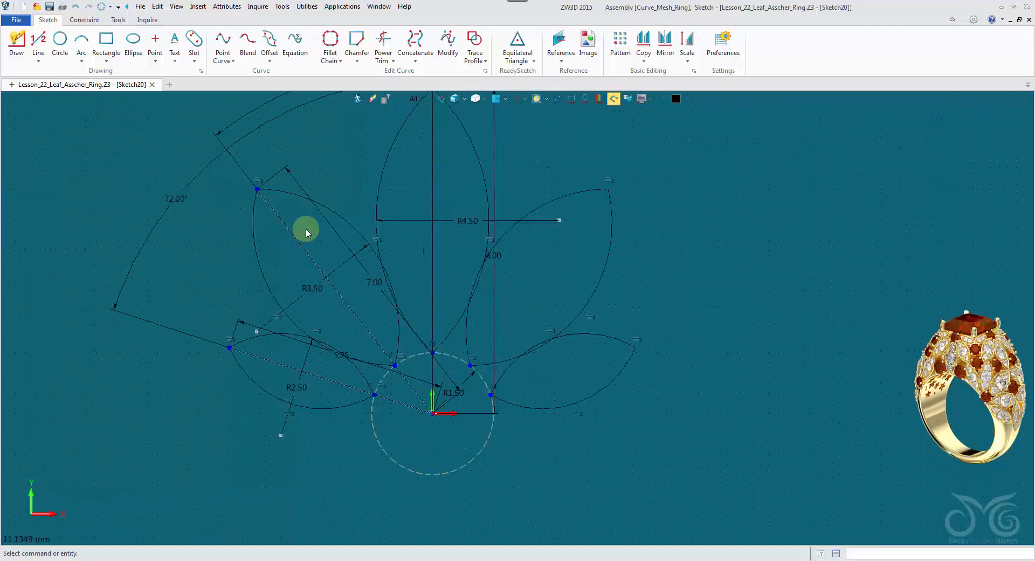
scroll(242, 195, "down", 1)
middle_click_drag(294, 183, 307, 211)
double_click(310, 150)
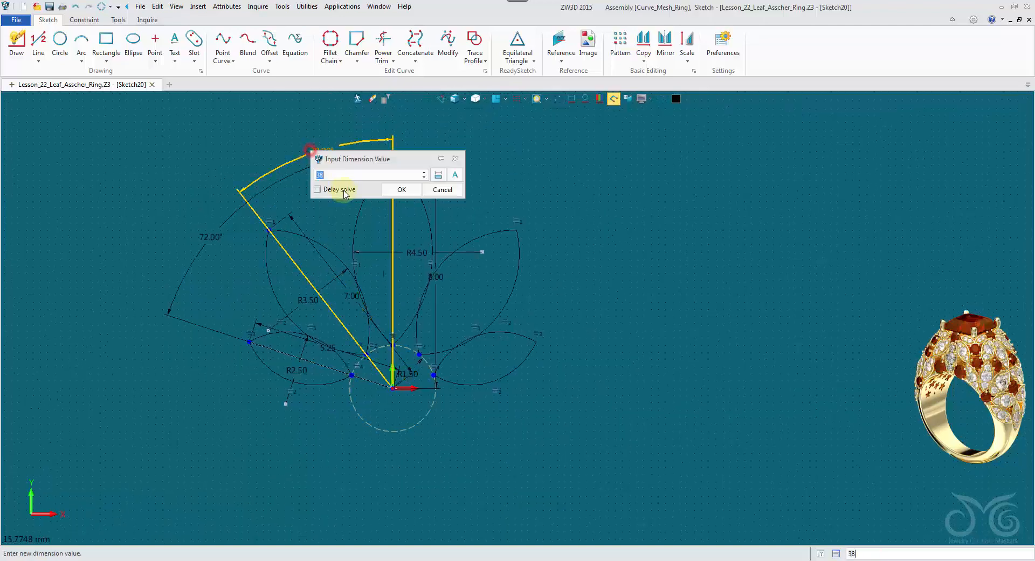
type("38.0")
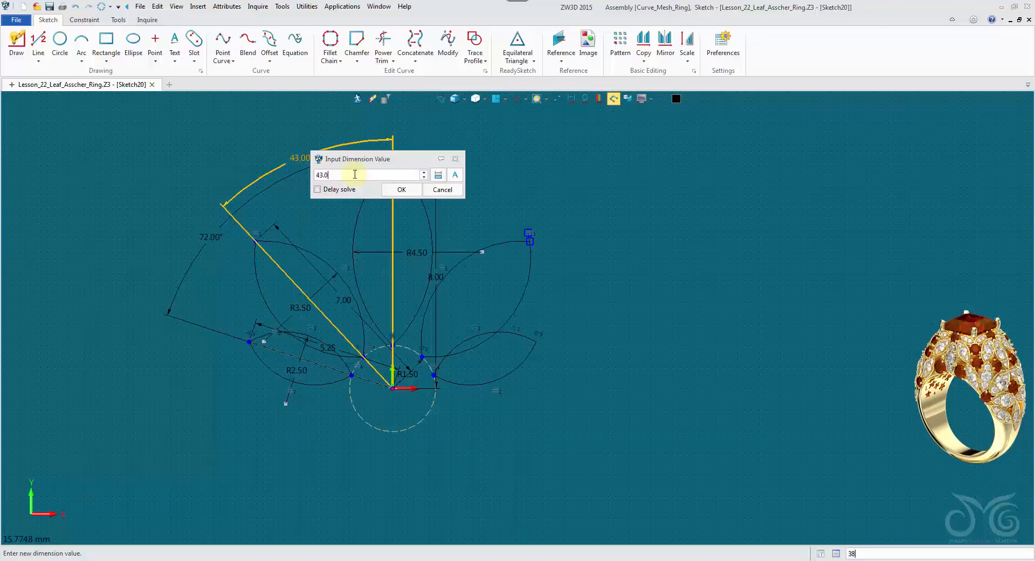
left_click(416, 190)
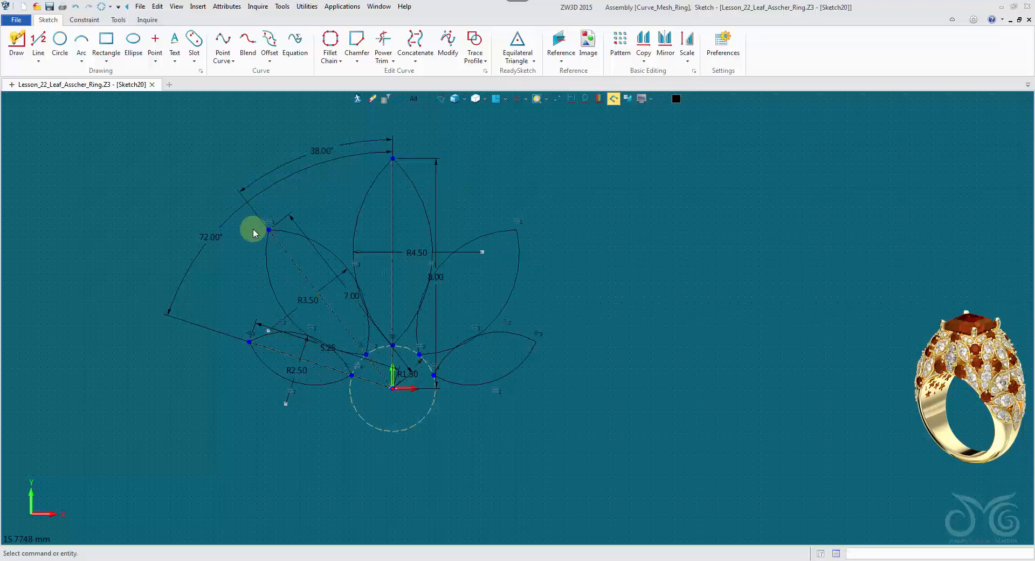
double_click(220, 233)
type("72.0")
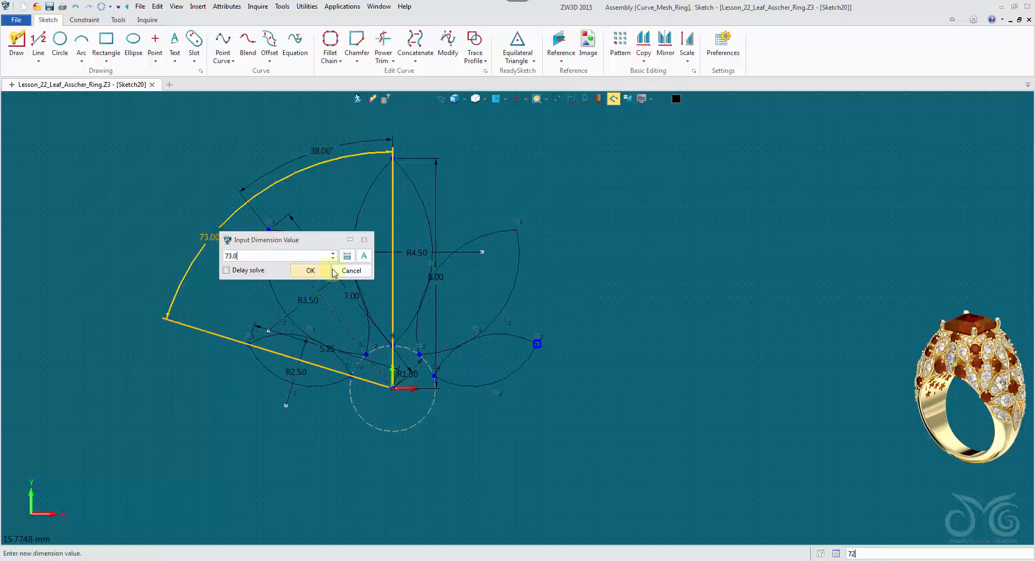
left_click(341, 270)
- Add a Point Coincident constraint joining the two arc endpoints at the outer tip of the upper mirrored leaf
left_click(84, 19)
left_click(60, 59)
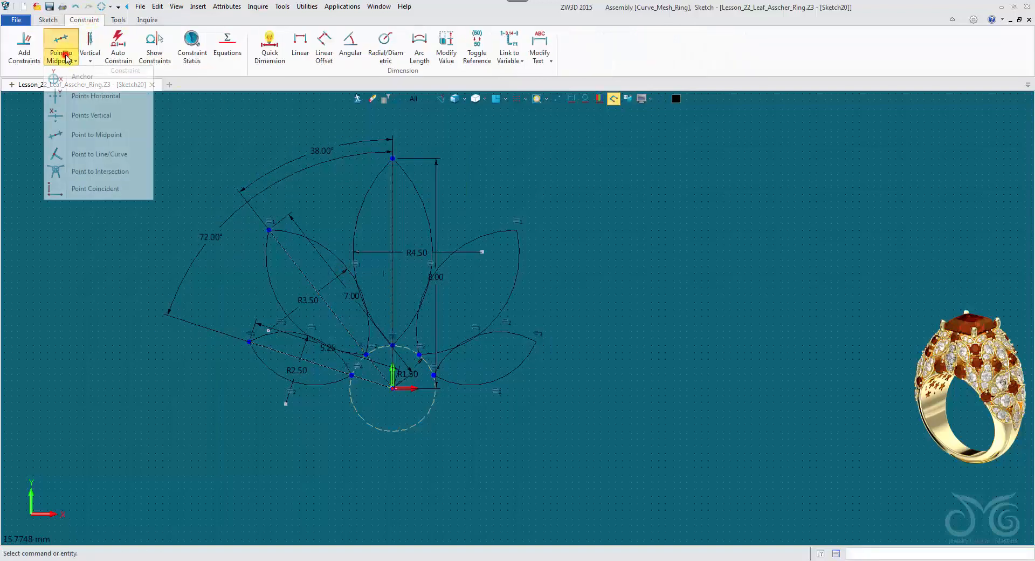
left_click(116, 190)
scroll(550, 250, "up", 5)
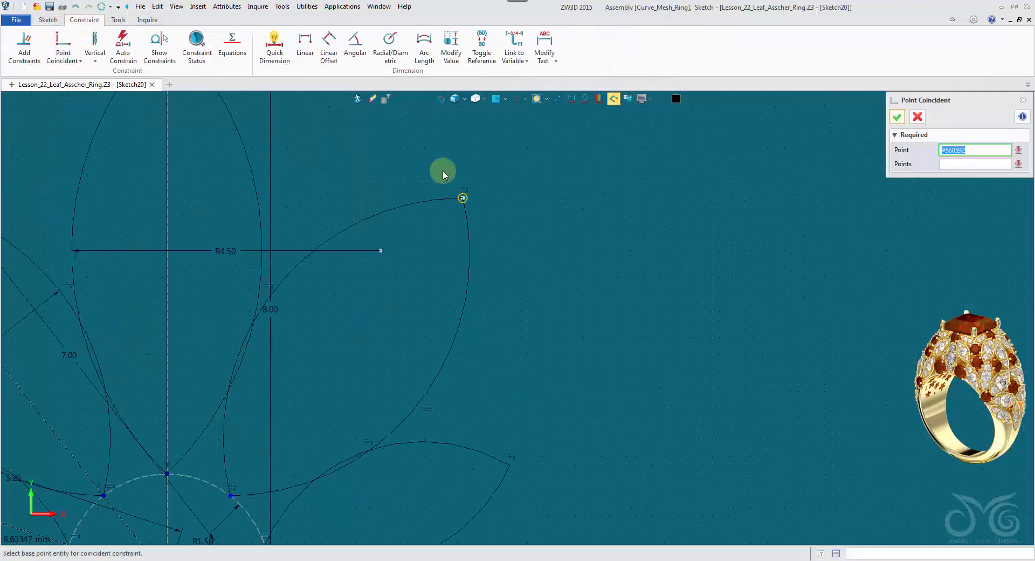
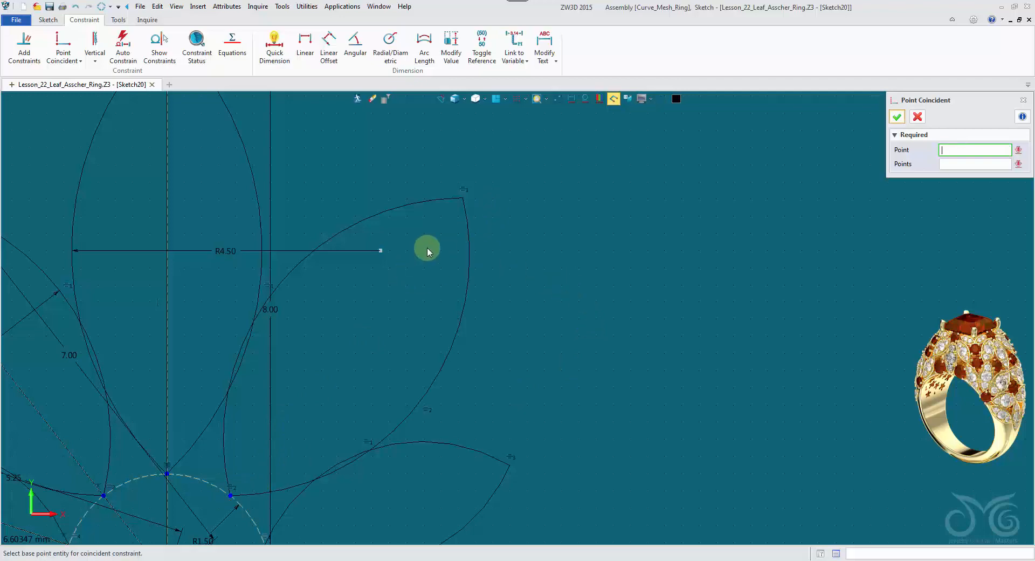
scroll(442, 227, "up", 3)
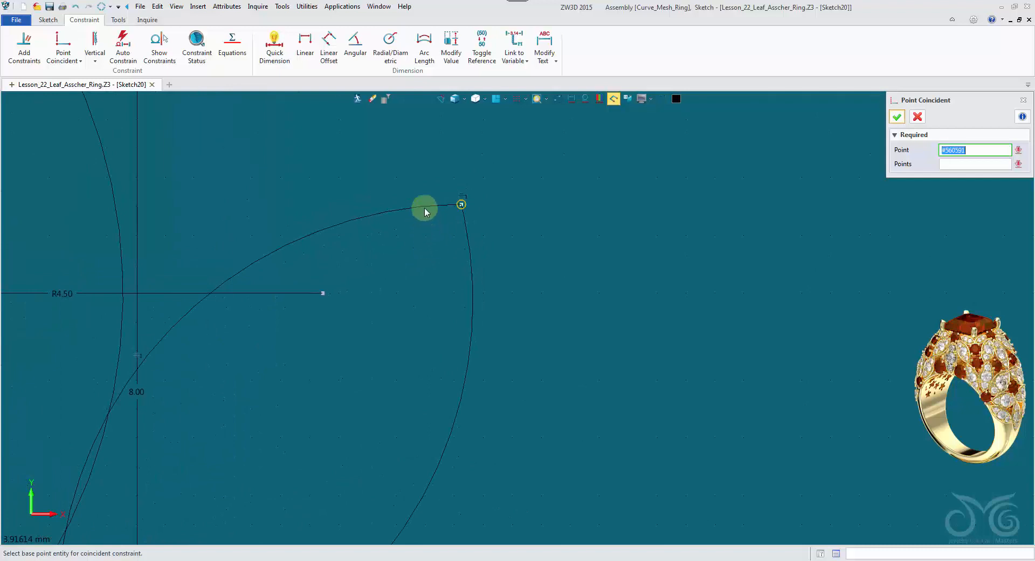
left_click(425, 208)
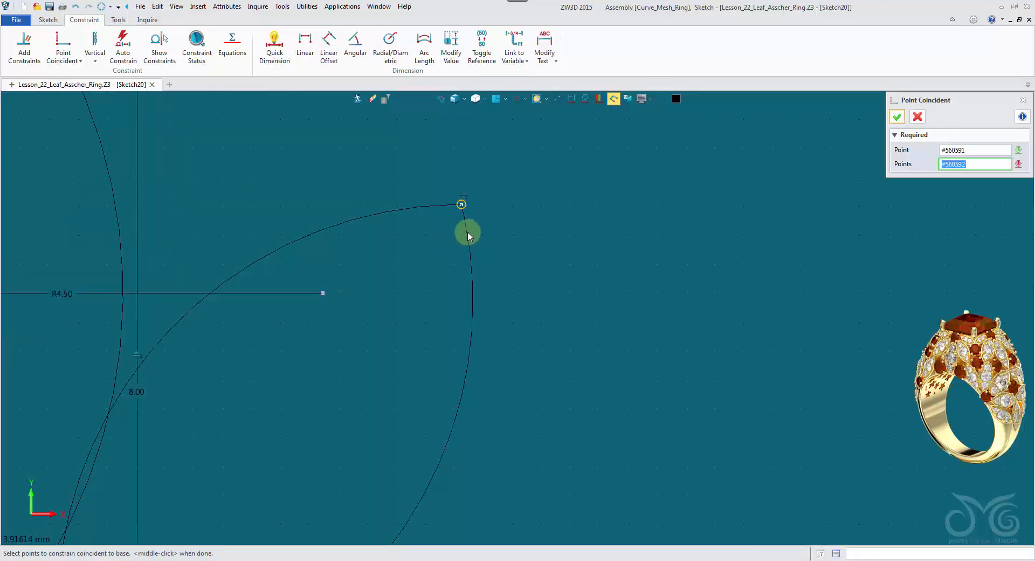
left_click(897, 116)
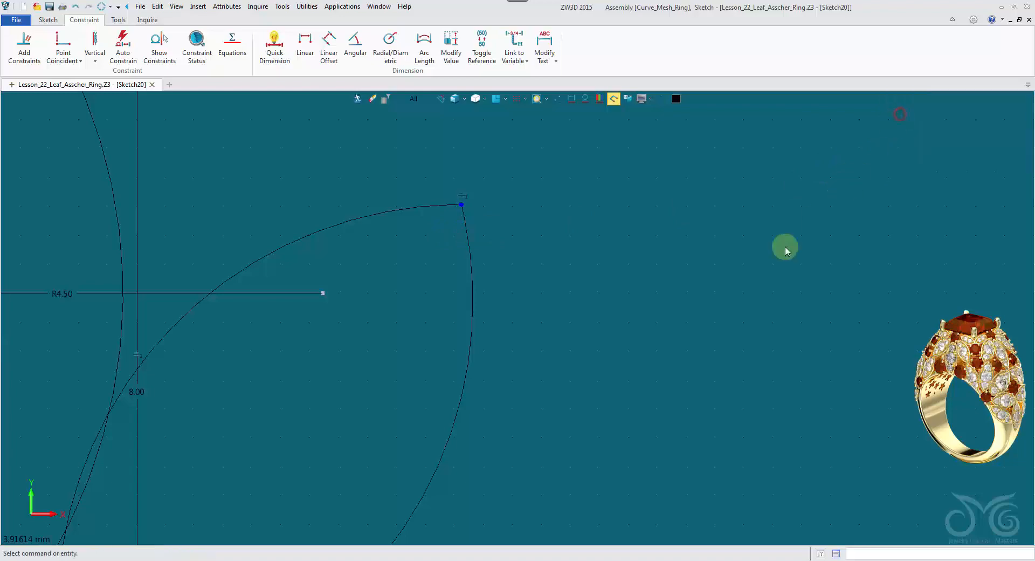
- Make the two arc endpoints at the outer tip of the lower mirrored leaf coincident
scroll(680, 200, "down", 5)
scroll(623, 335, "up", 3)
scroll(592, 313, "up", 1)
middle_click(592, 314)
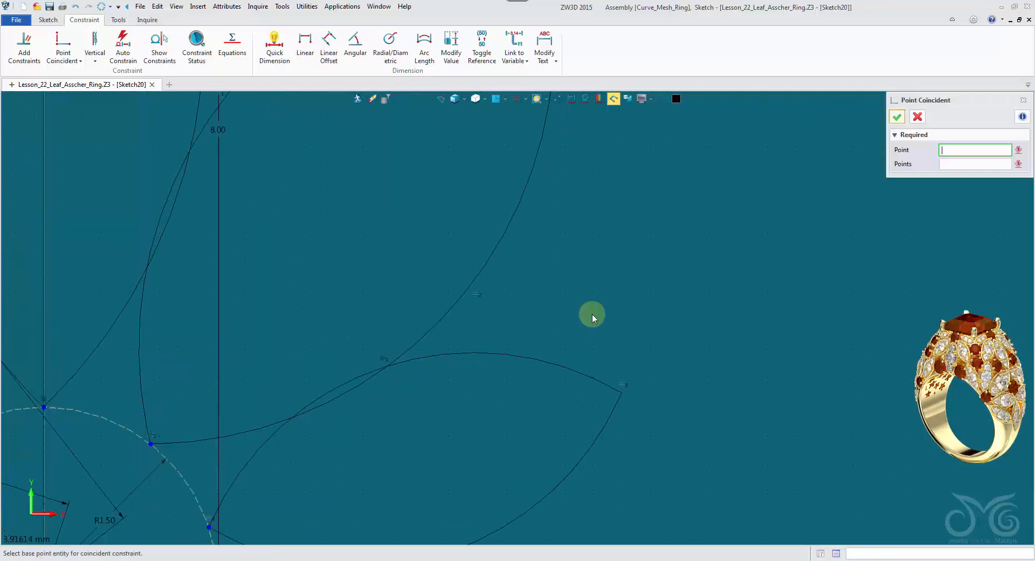
left_click(577, 369)
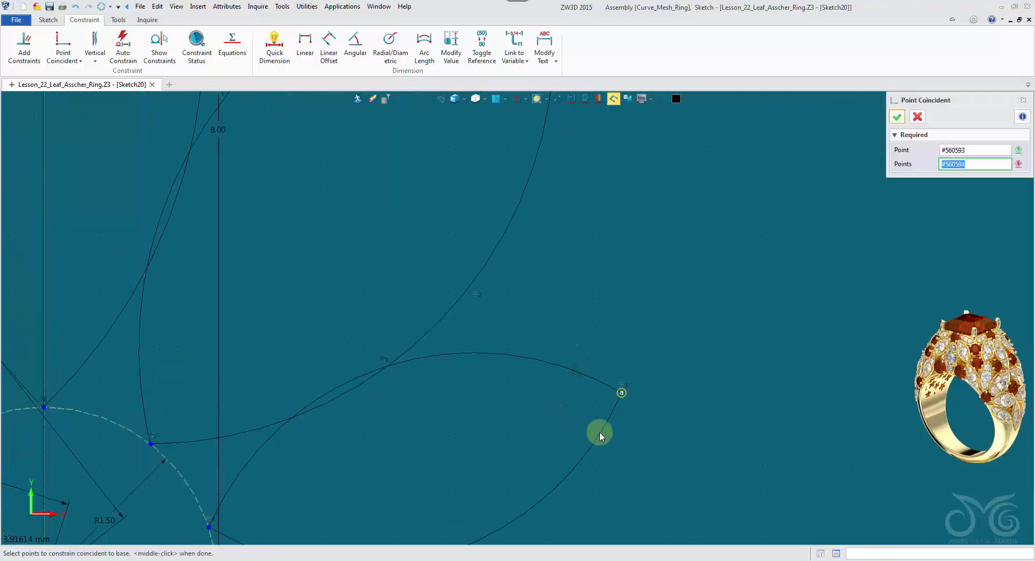
left_click(897, 117)
- Try an angle of 70° for the lowest leaf's guide line to test the joined mirrored tips
scroll(846, 161, "down", 4)
scroll(846, 160, "down", 1)
mouse_move(846, 161)
middle_mouse_down()
mouse_move(846, 271)
mouse_move(801, 302)
middle_mouse_up()
scroll(801, 301, "down", 1)
double_click(292, 185)
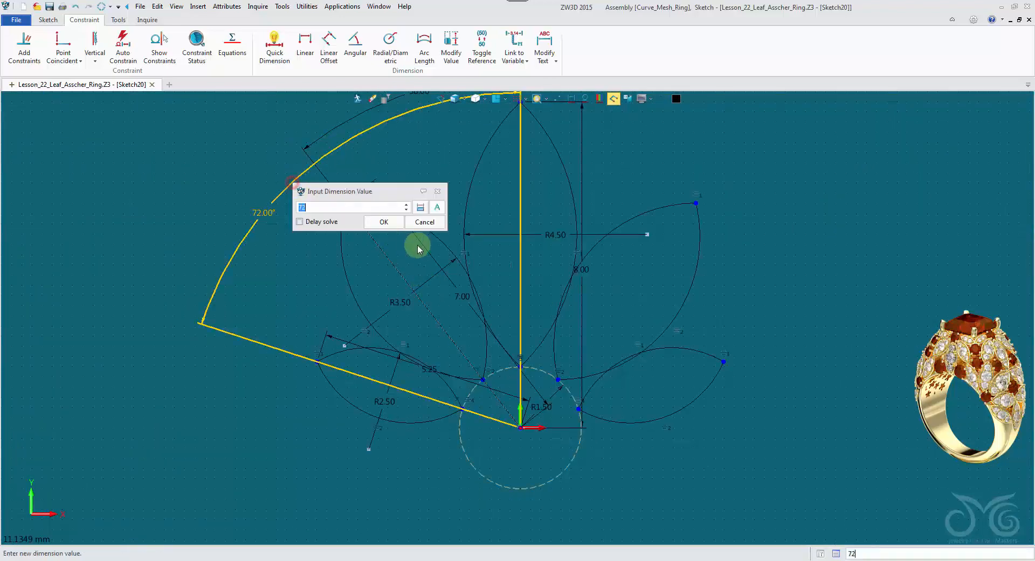
type("70.0")
left_click(429, 223)
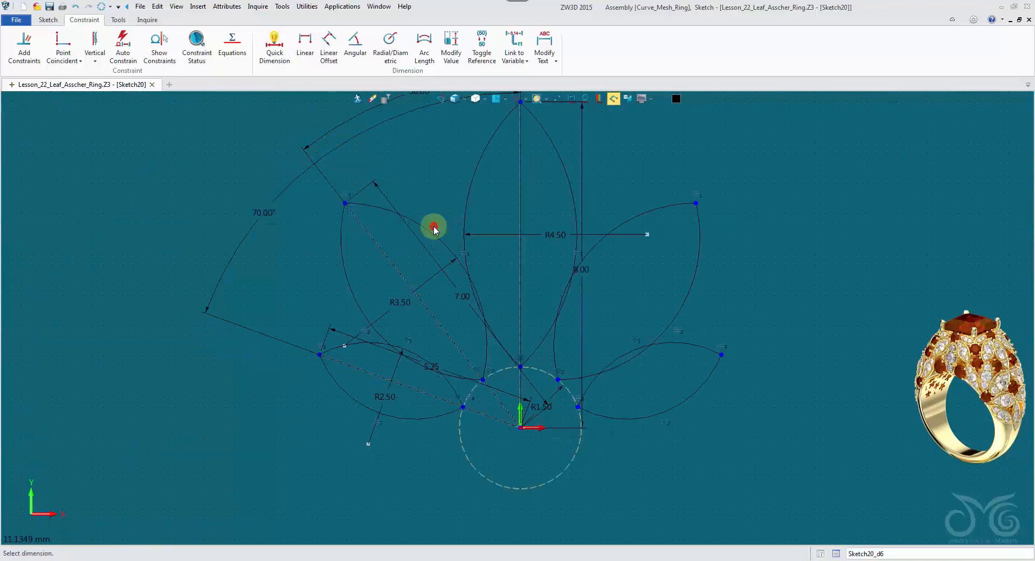
scroll(439, 221, "down", 2)
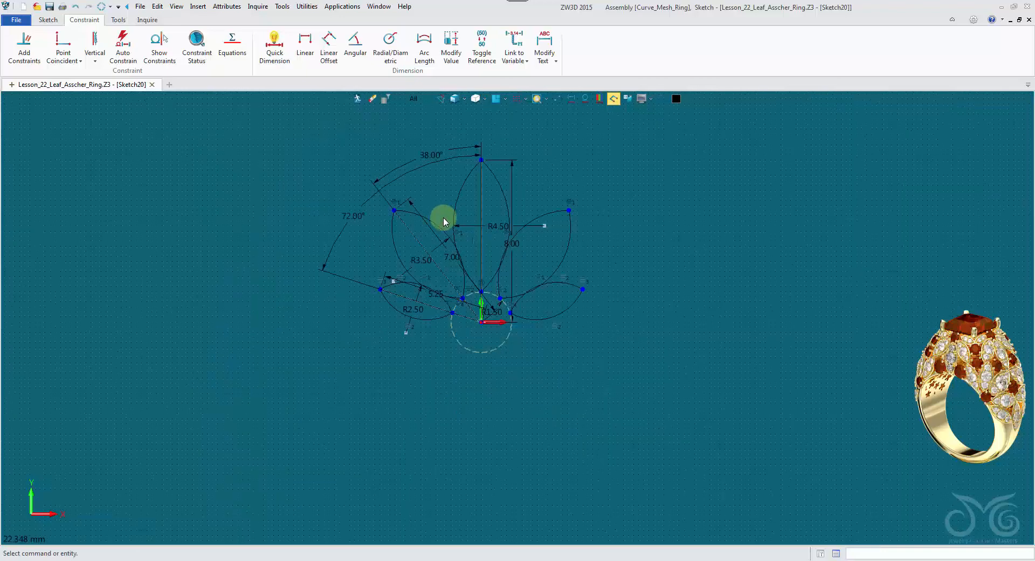
- Exit the leaf sketch and begin extruding its profile as a 2 sides extrusion with the start at 1.2 mm
left_click(356, 99)
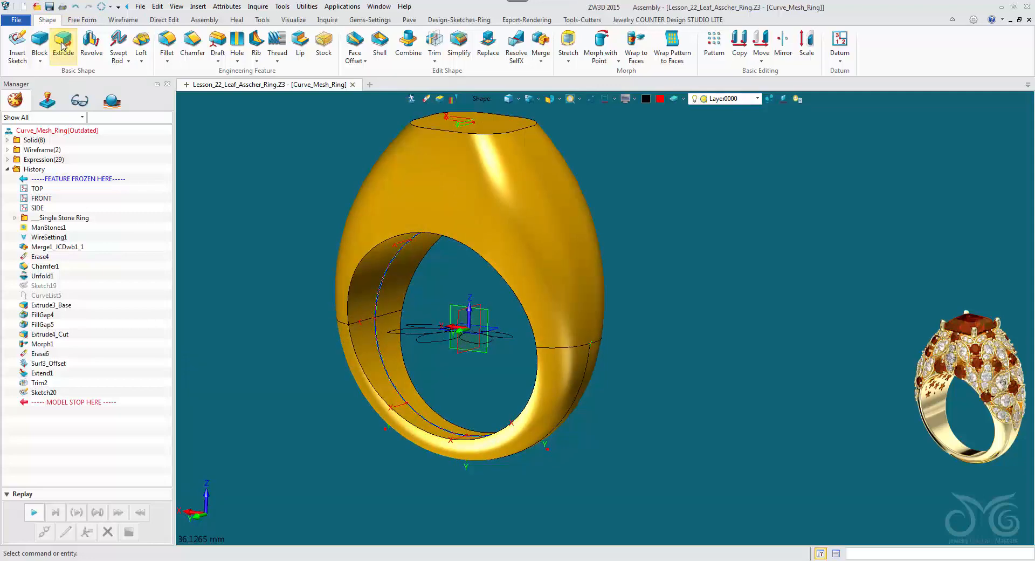
left_click(62, 46)
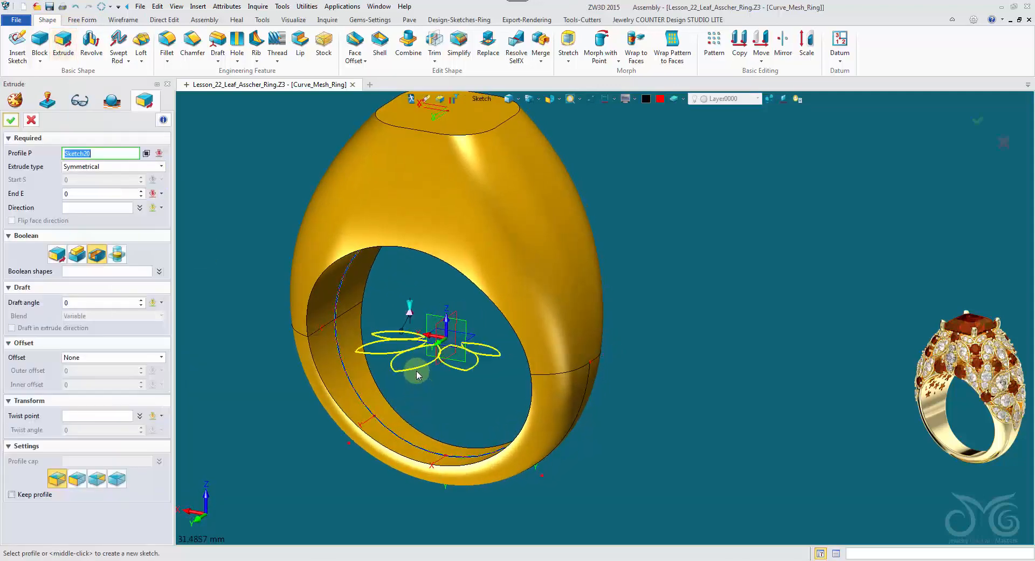
left_click(417, 374)
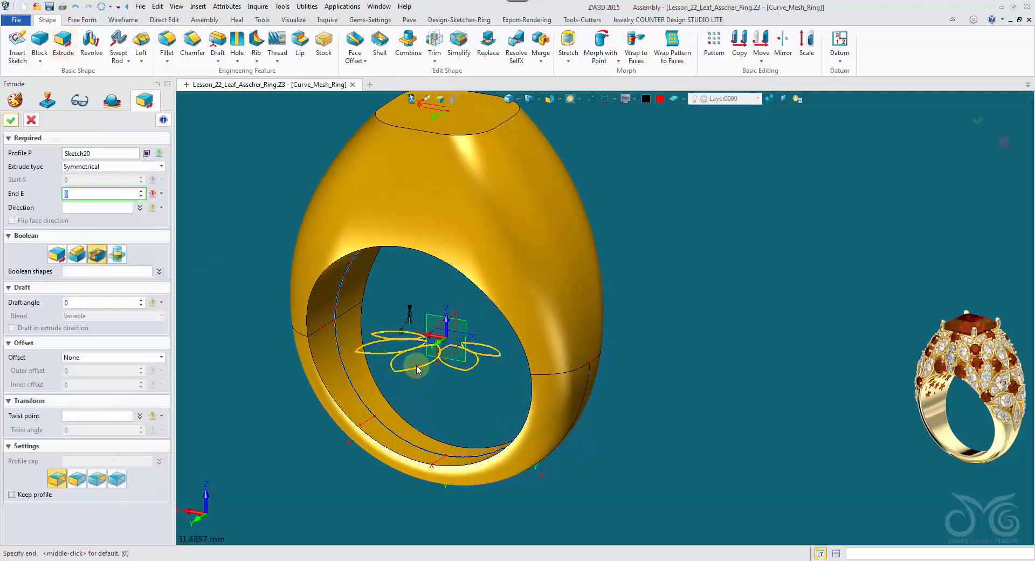
left_click(86, 167)
left_click(82, 189)
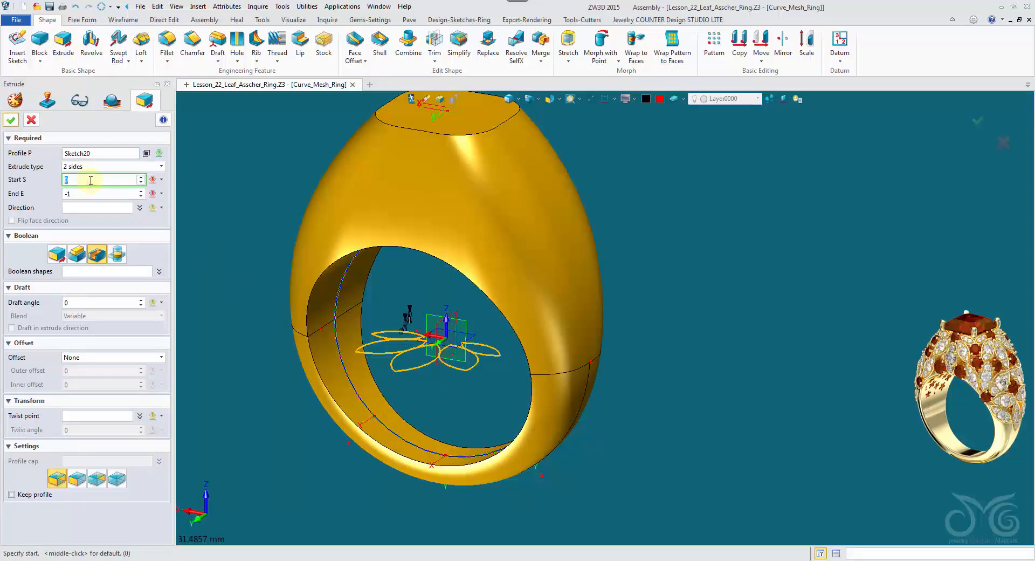
right_click_drag(412, 330, 399, 325)
scroll(400, 324, "up", 2)
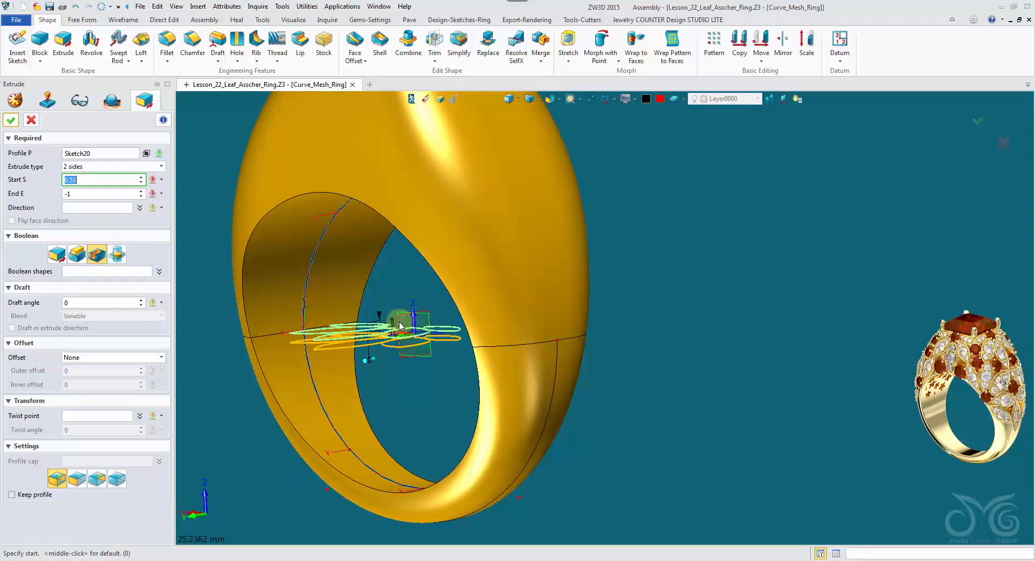
type("2")
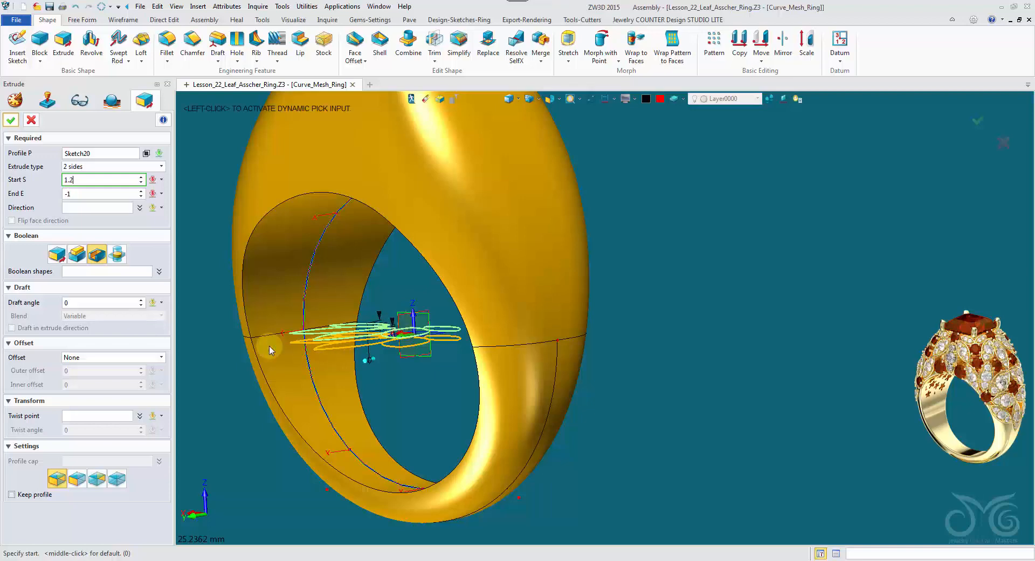
- Set the leaf extrusion's end to -0.05 mm and create it as a separate base shape
left_click(89, 195)
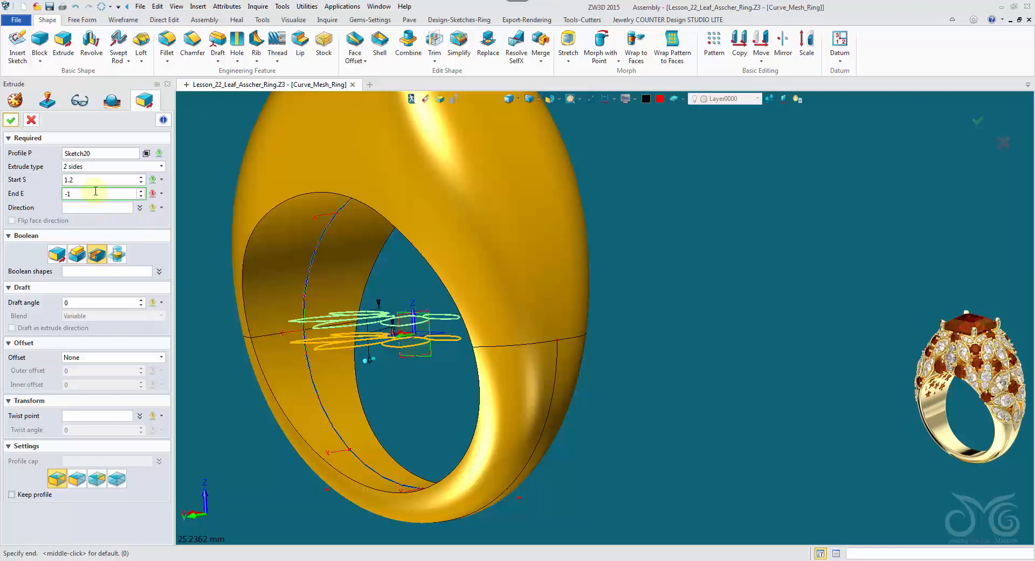
left_click(86, 180)
key("Tab")
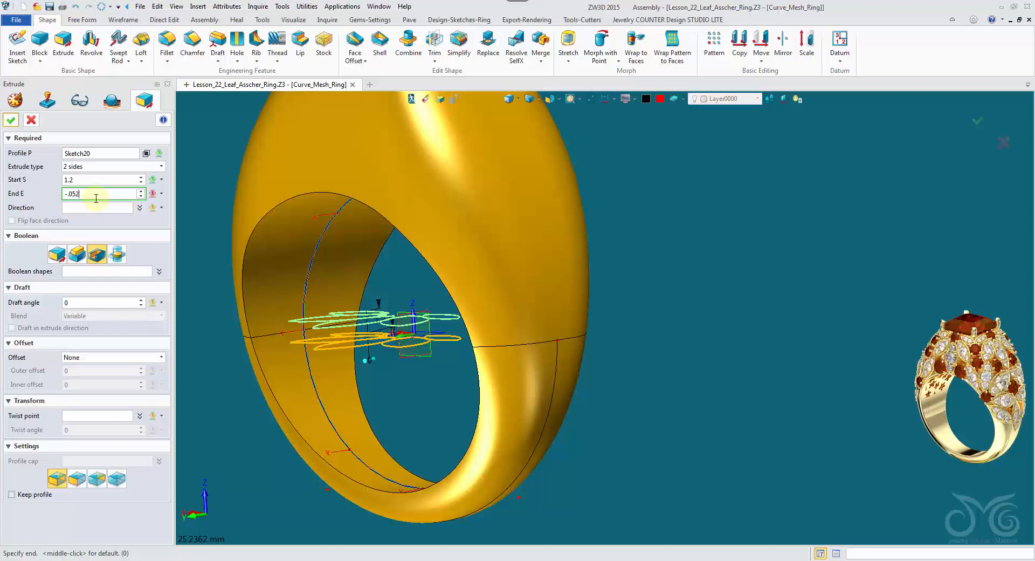
type("-.05")
key("Return")
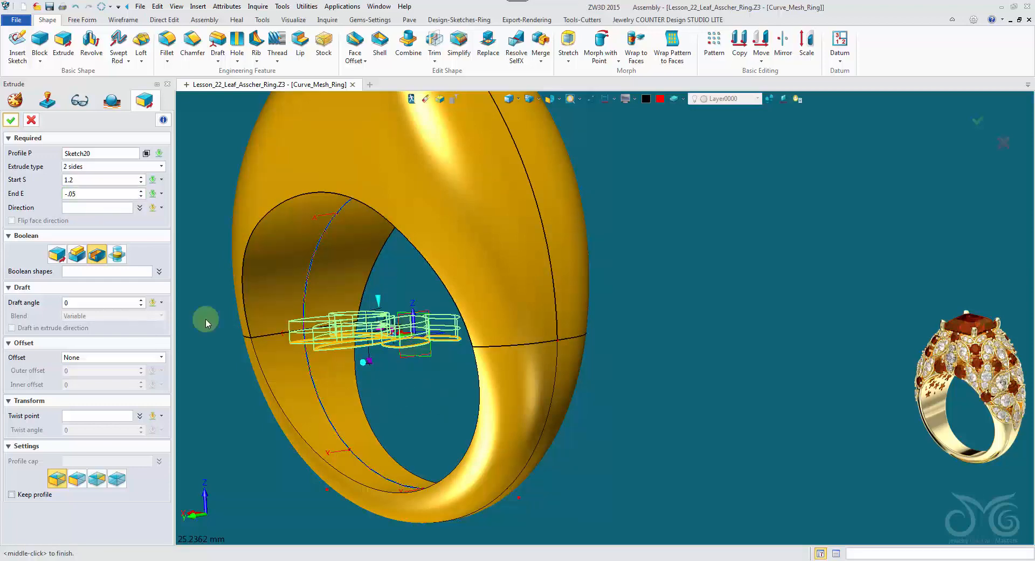
left_click(60, 258)
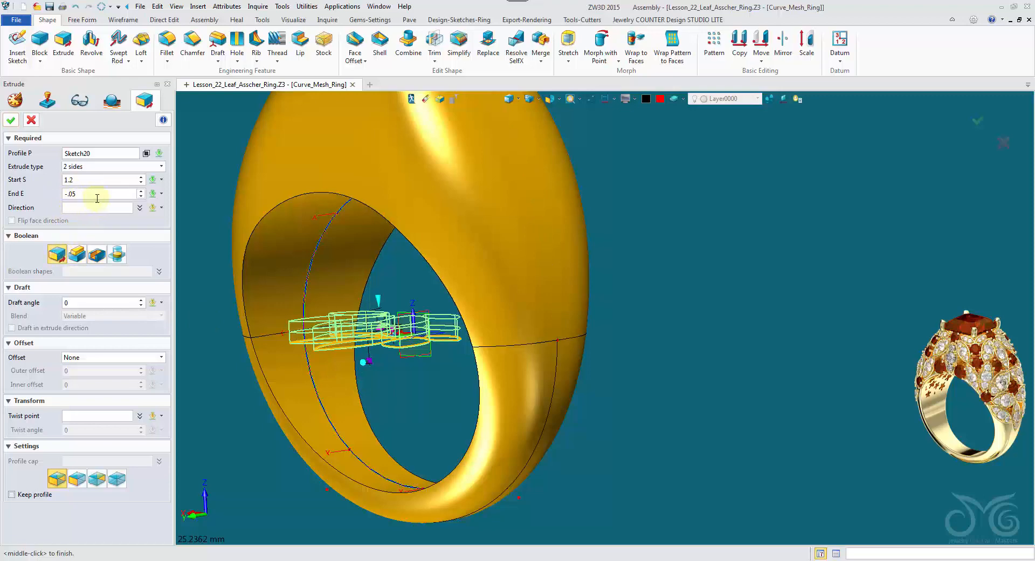
scroll(464, 173, "up", 1)
mouse_move(464, 173)
right_mouse_down()
mouse_move(481, 167)
mouse_move(470, 165)
right_mouse_up()
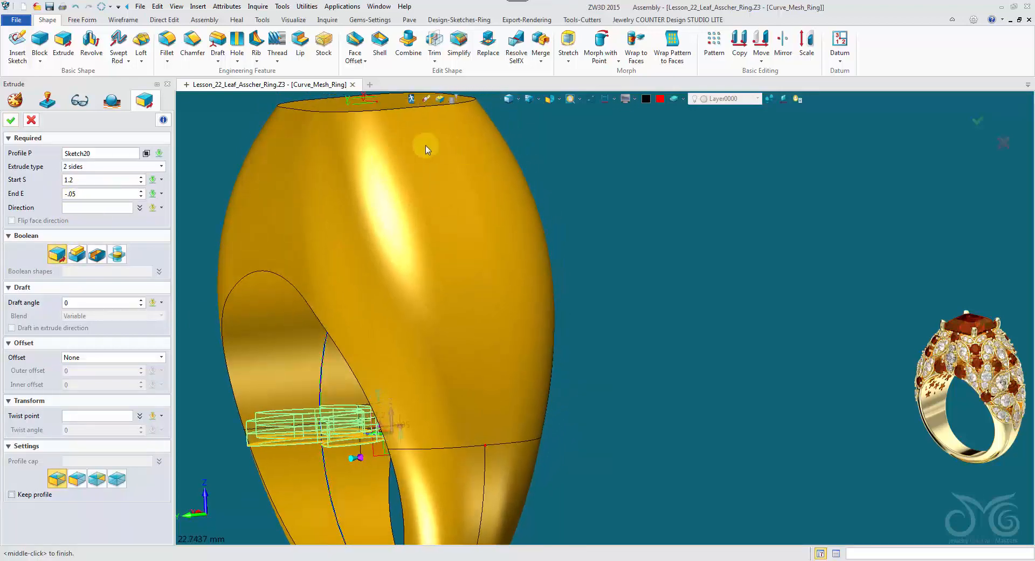
right_click_drag(385, 172, 241, 311)
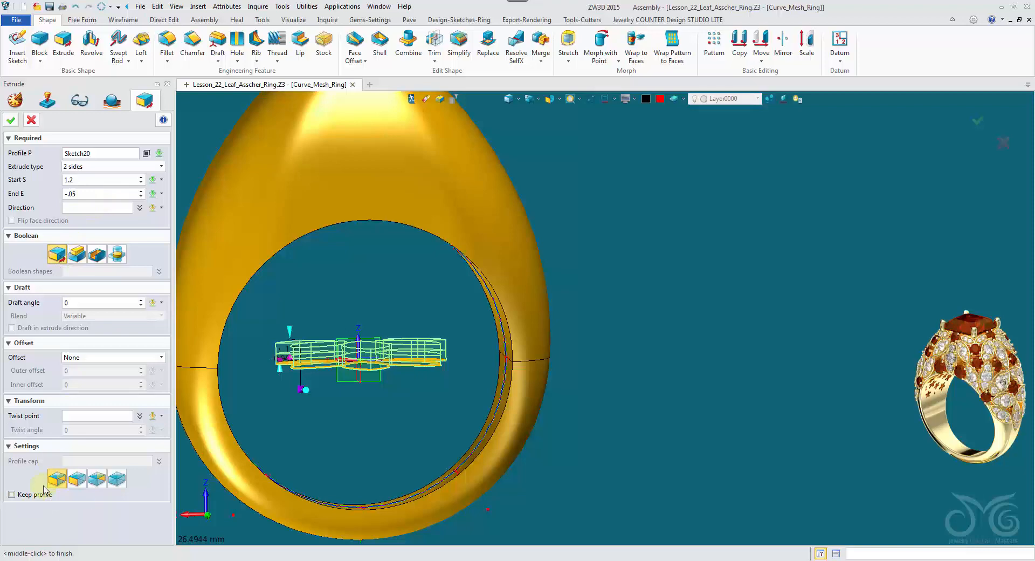
left_click(5, 124)
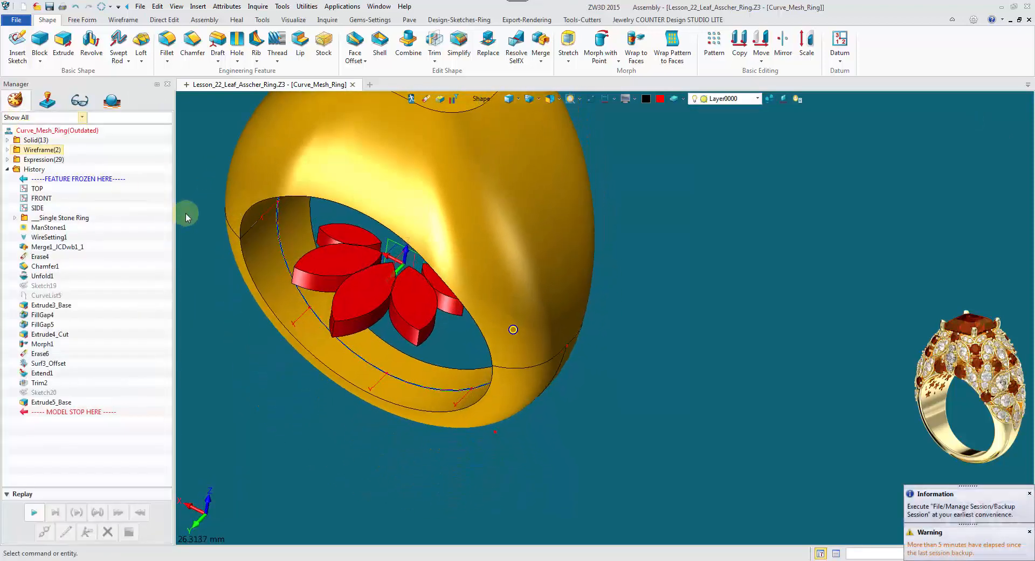
- Start a Copy along a direction and select all five extruded leaf solids as the entities
right_click_drag(186, 212, 246, 257)
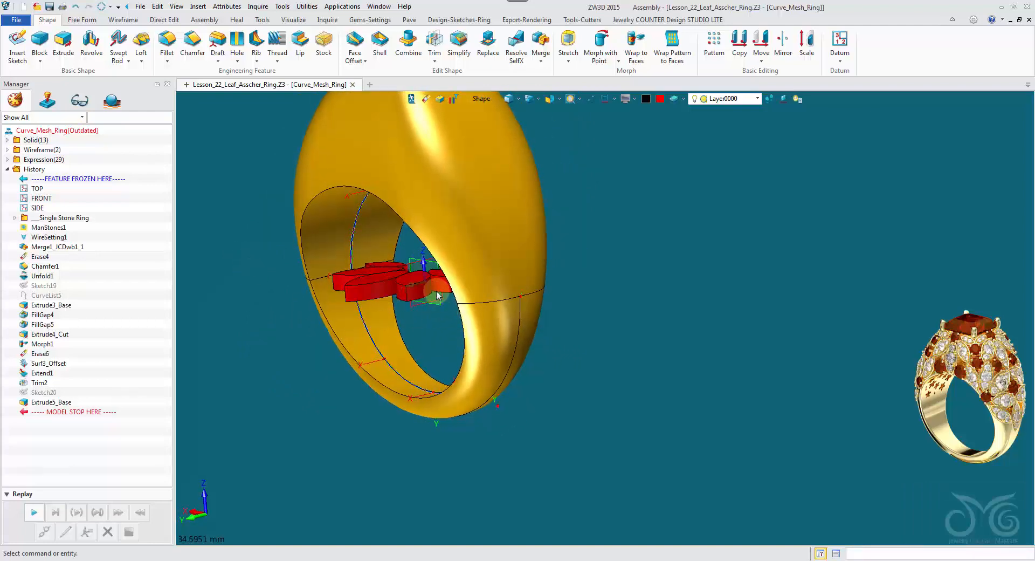
right_click_drag(436, 295, 401, 122)
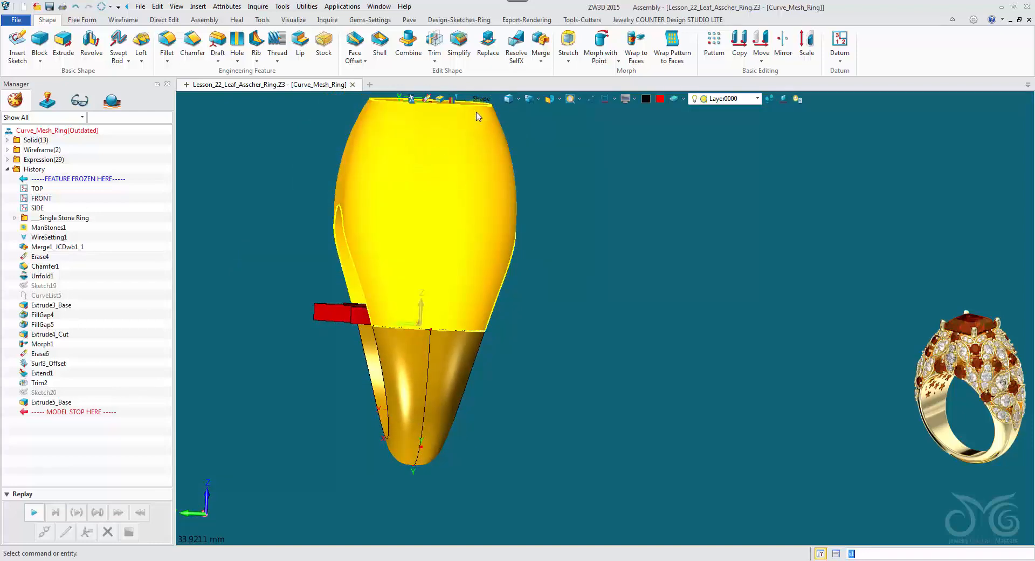
mouse_move(477, 113)
right_mouse_down()
mouse_move(446, 164)
mouse_move(453, 197)
mouse_move(419, 252)
right_mouse_up()
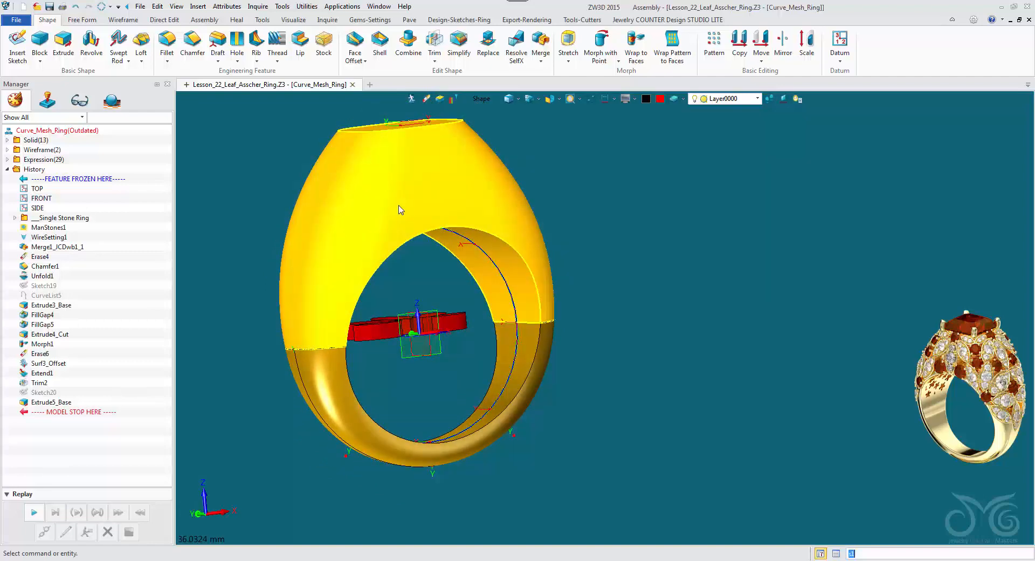
mouse_move(348, 310)
right_mouse_down()
mouse_move(358, 273)
mouse_move(416, 225)
mouse_move(197, 203)
mouse_move(631, 135)
mouse_move(485, 231)
mouse_move(394, 334)
mouse_move(625, 127)
right_mouse_up()
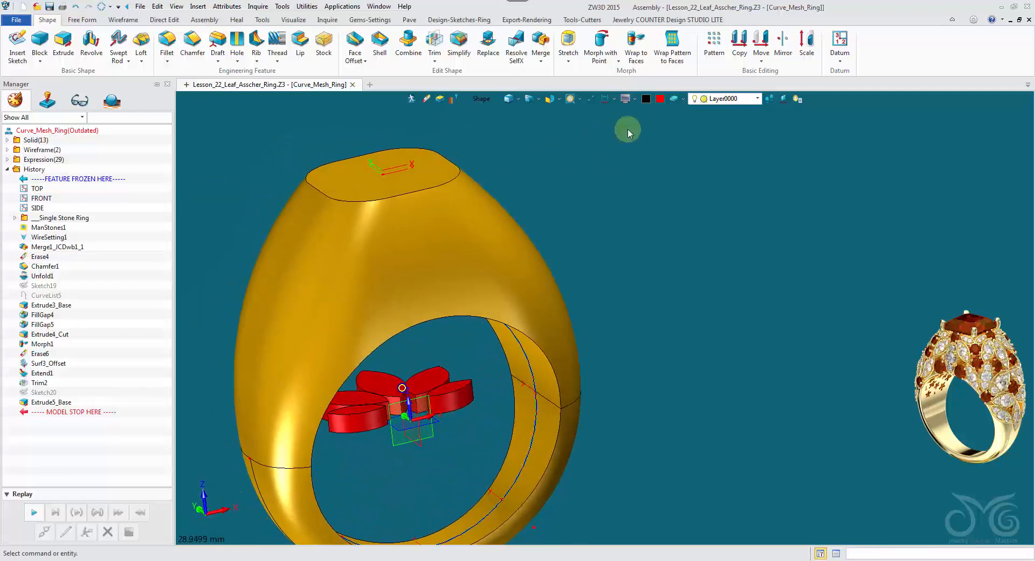
left_click(737, 47)
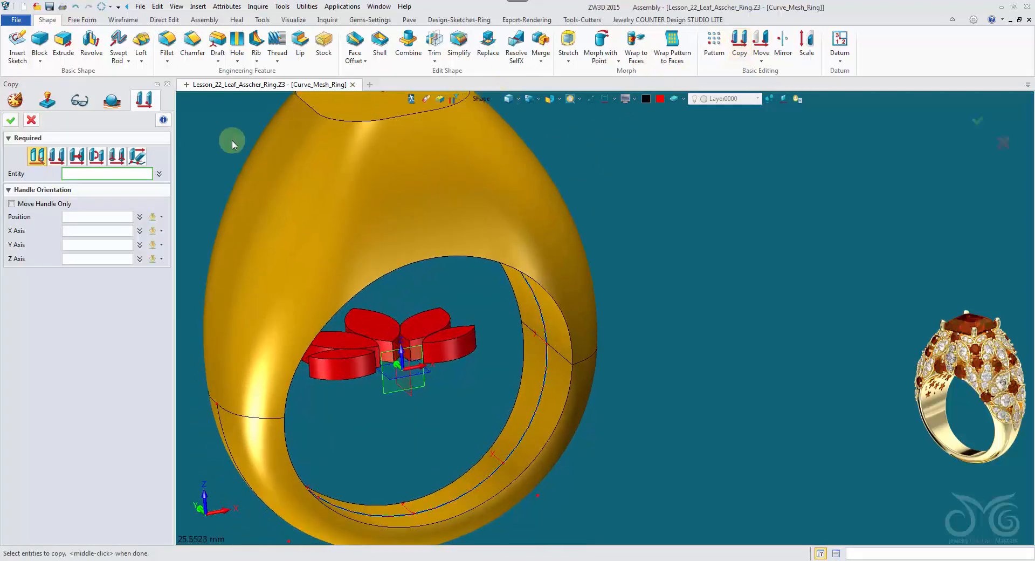
left_click(75, 159)
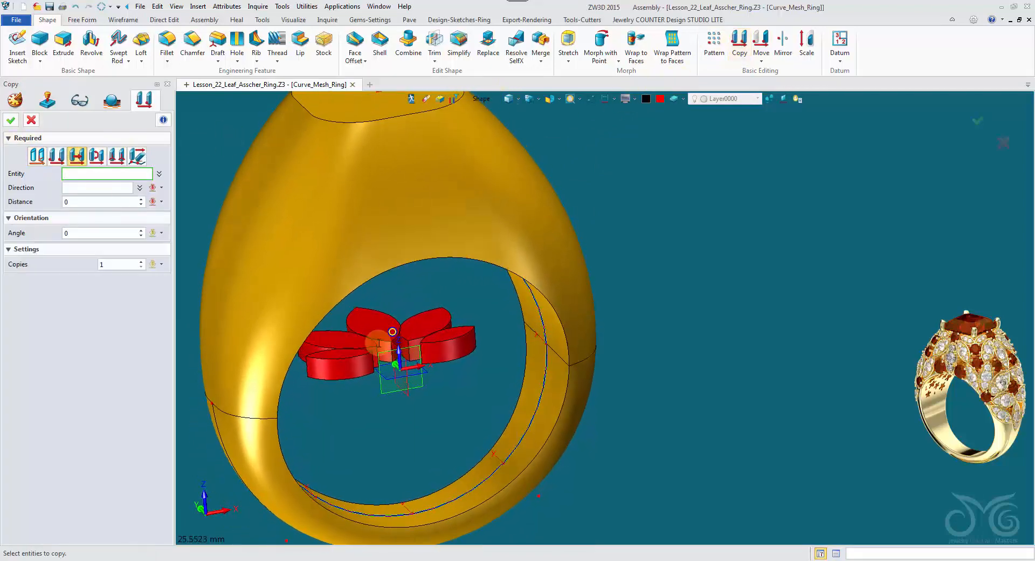
left_click(471, 353)
left_click(391, 317)
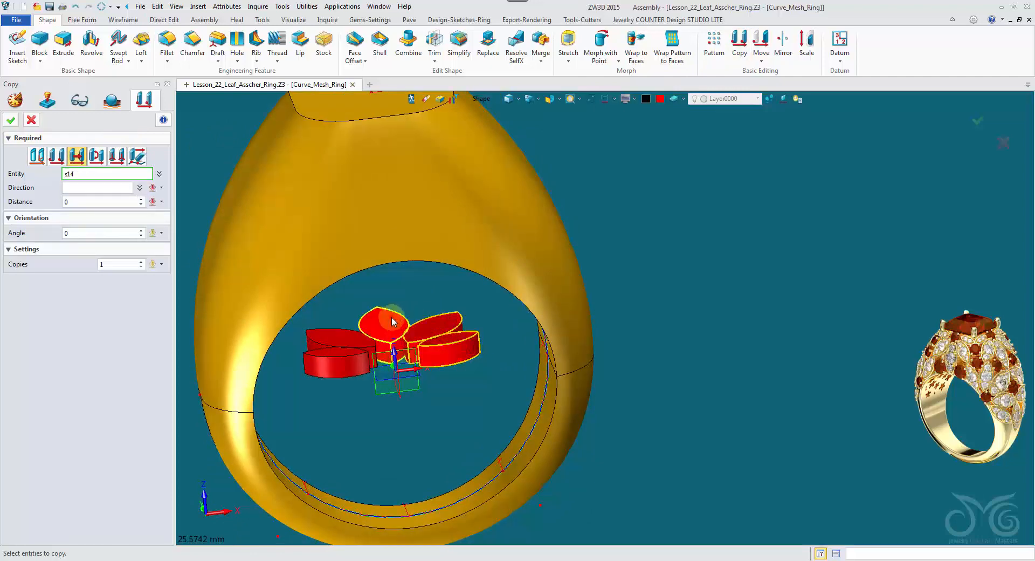
left_click(331, 362)
left_click(347, 343)
- Restrict picking to datum planes and add the three datum planes at the leaves' origin to the copy selection
left_click(482, 100)
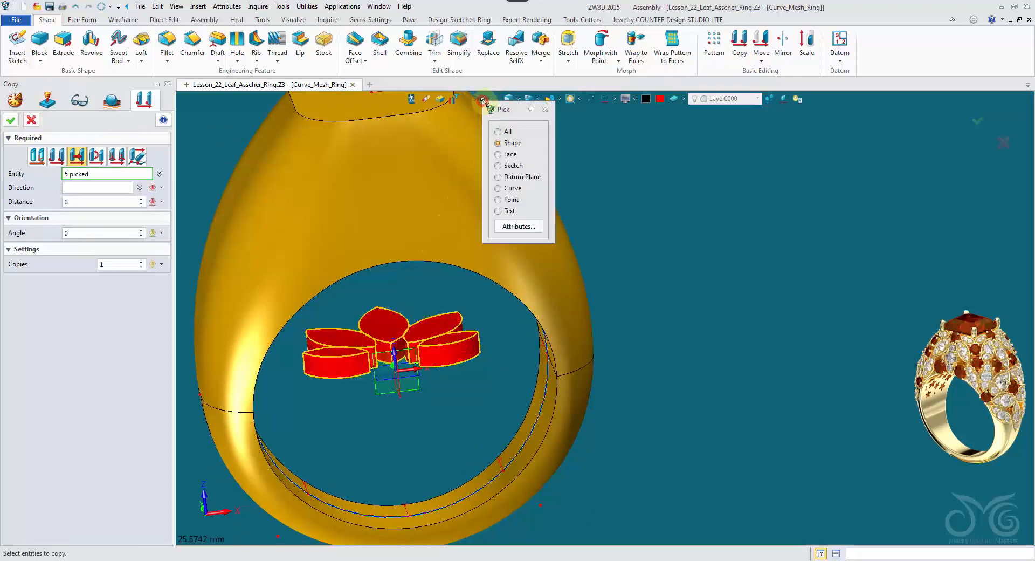
left_click(521, 177)
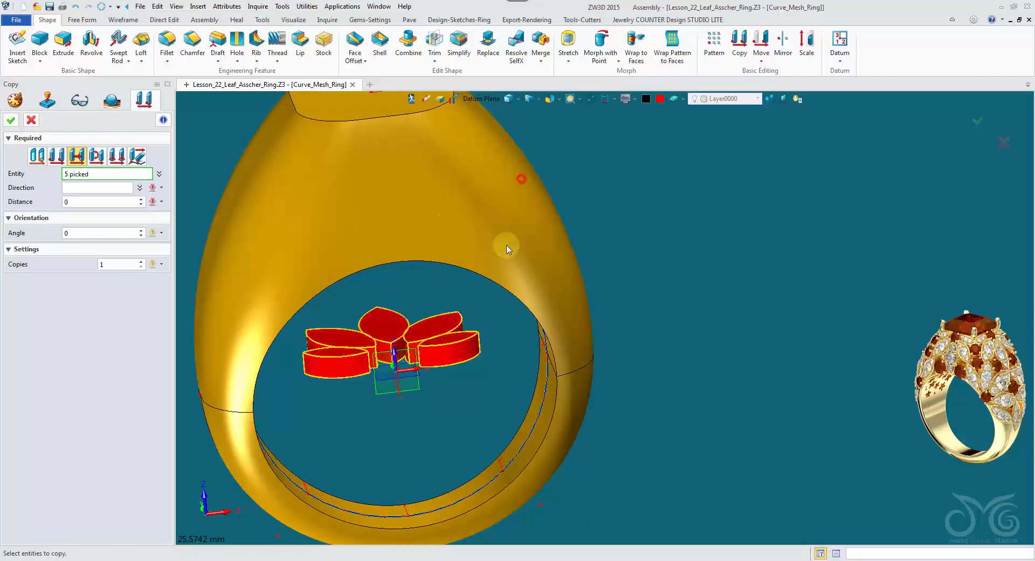
left_click(387, 396)
left_click(384, 380)
left_click(400, 395)
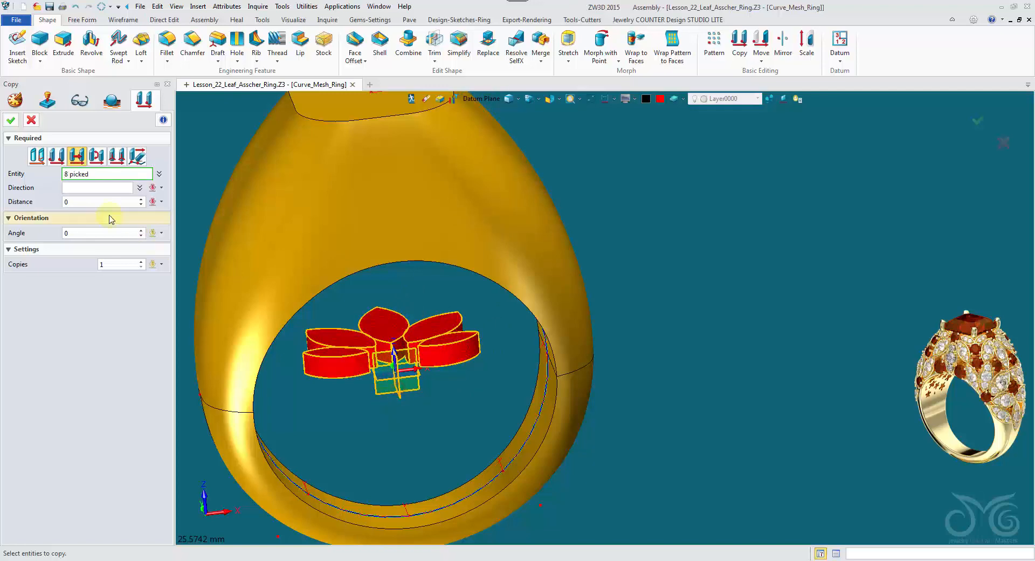
- Copy the selected leaves and planes along direction 0,1,0 at a distance of 10 mm with 2 copies
left_click(90, 190)
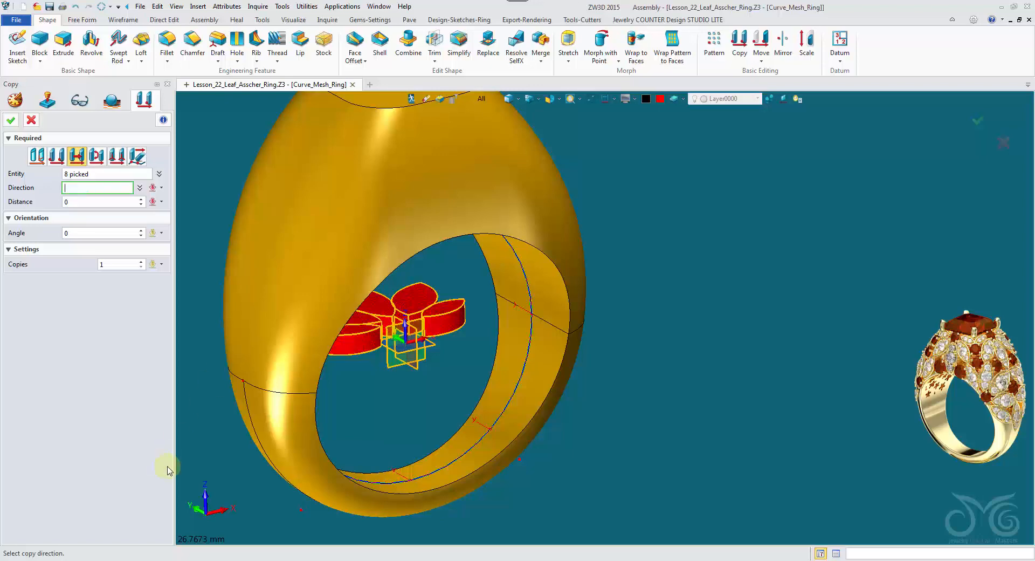
left_click(193, 509)
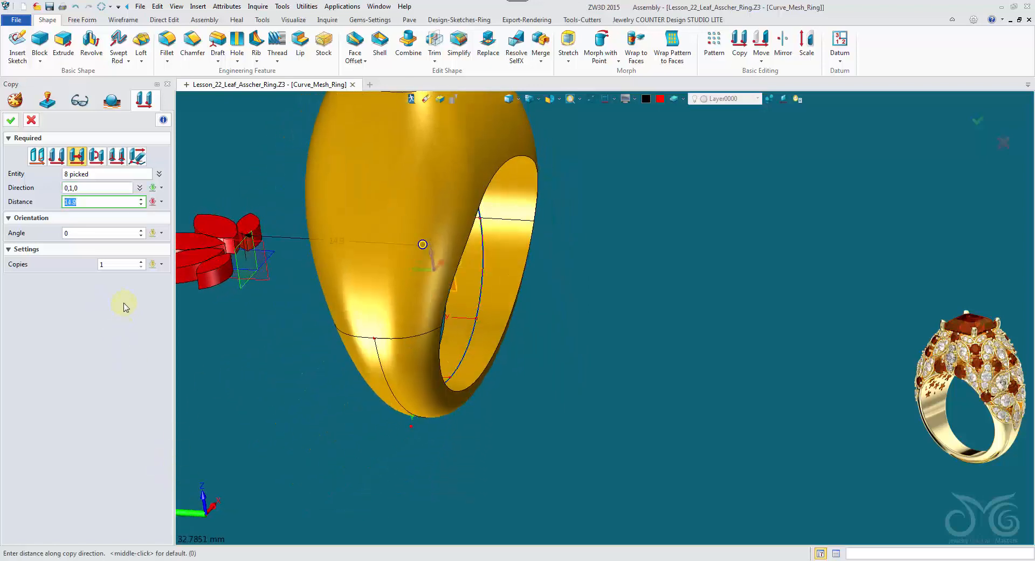
type("10")
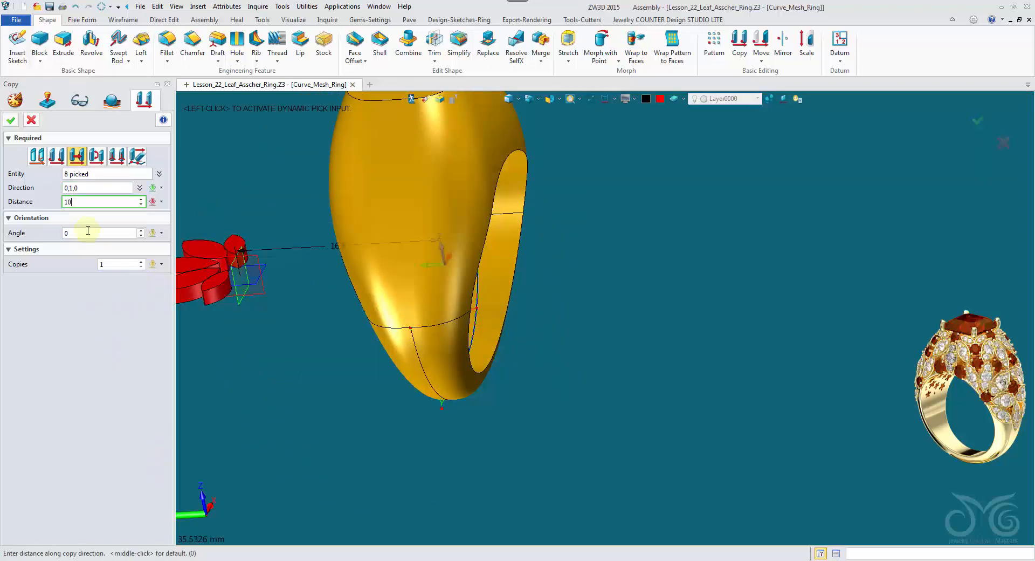
left_click(117, 263)
scroll(118, 263, "up", 1)
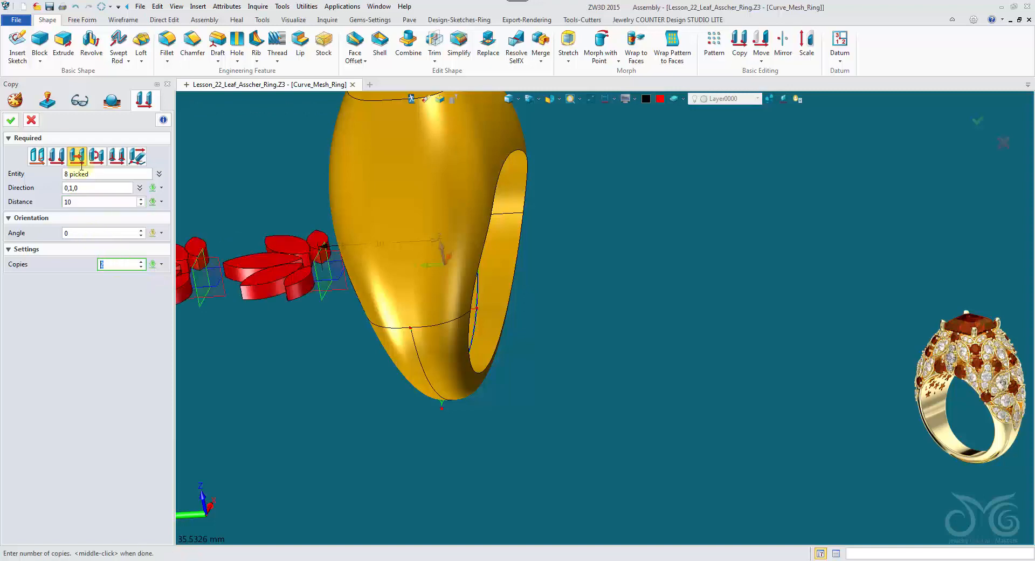
left_click(11, 121)
- Start an Iso-curve on Face using the large outer face of the ring's dome
right_click_drag(204, 150, 388, 256)
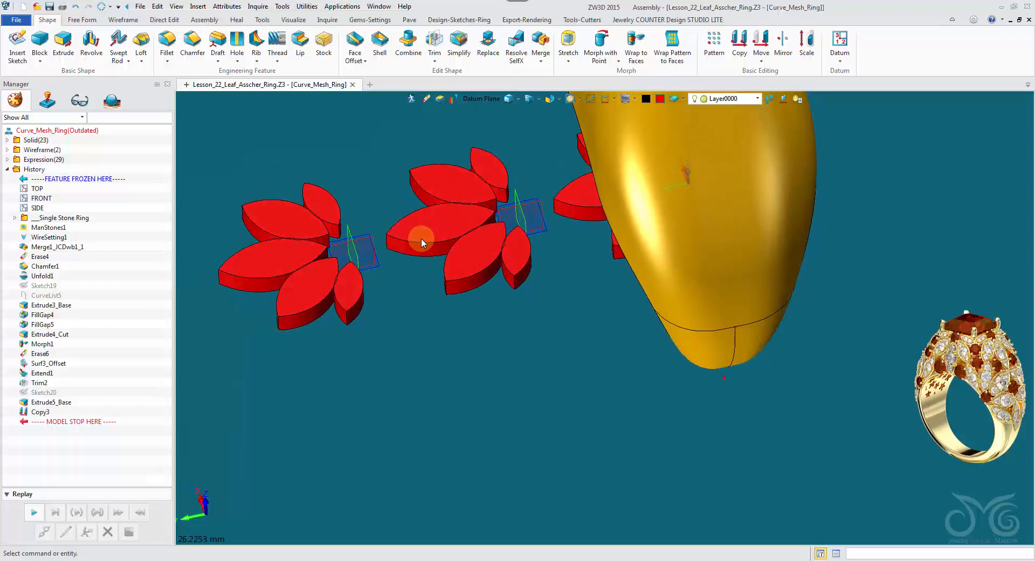
right_click_drag(421, 238, 440, 299)
mouse_move(447, 224)
right_mouse_down()
mouse_move(471, 280)
mouse_move(749, 192)
mouse_move(658, 238)
mouse_move(596, 241)
mouse_move(566, 280)
mouse_move(412, 215)
mouse_move(354, 142)
right_mouse_up()
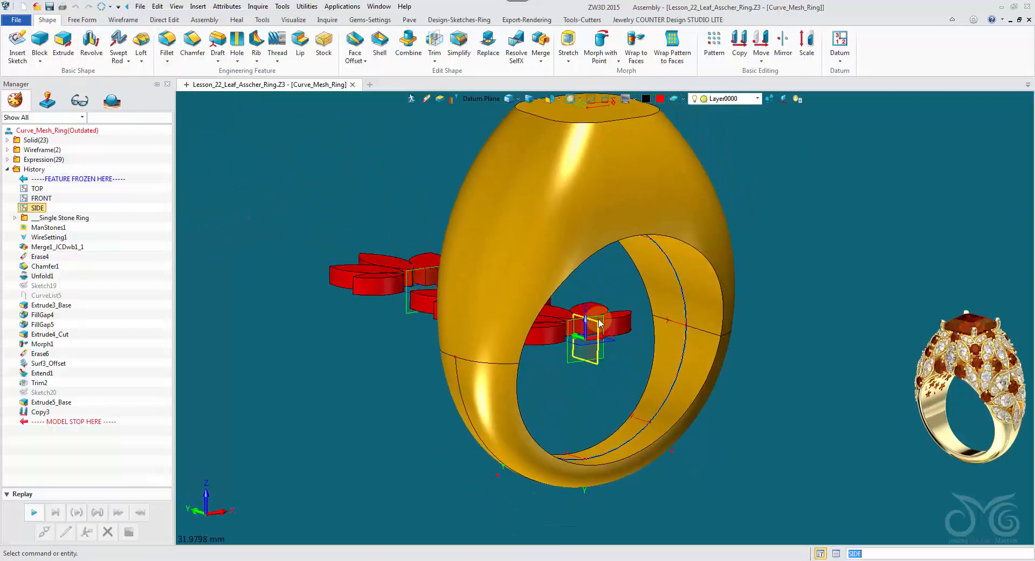
right_click_drag(541, 323, 580, 212)
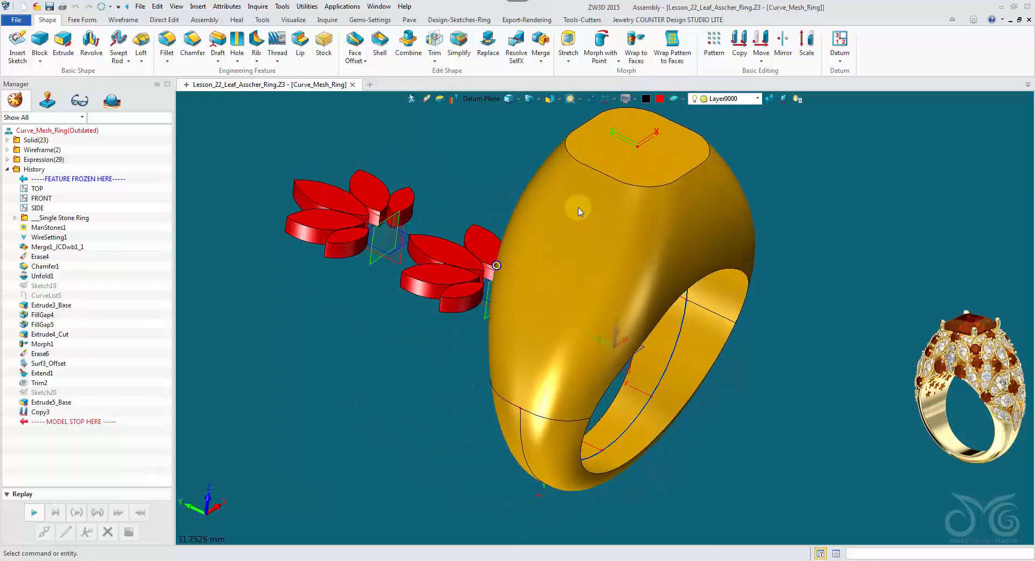
left_click(115, 23)
left_click(213, 57)
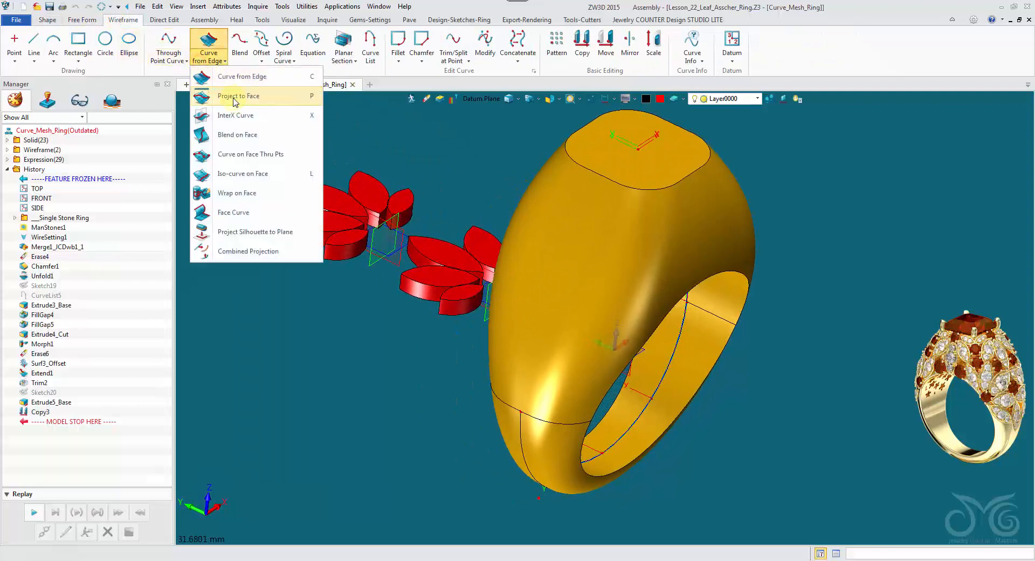
left_click(271, 169)
scroll(276, 161, "up", 1)
right_click_drag(277, 161, 296, 160)
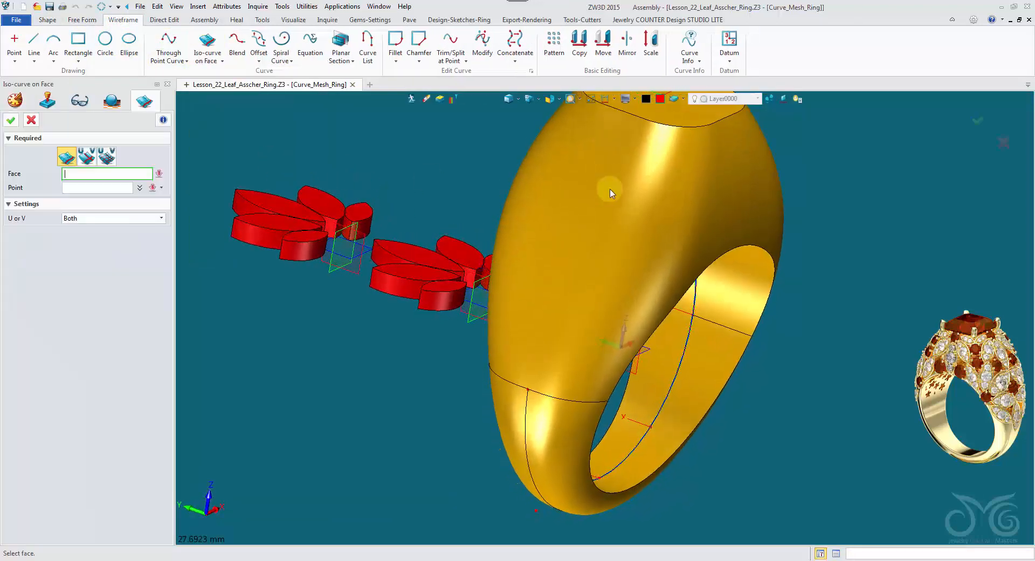
left_click(609, 192)
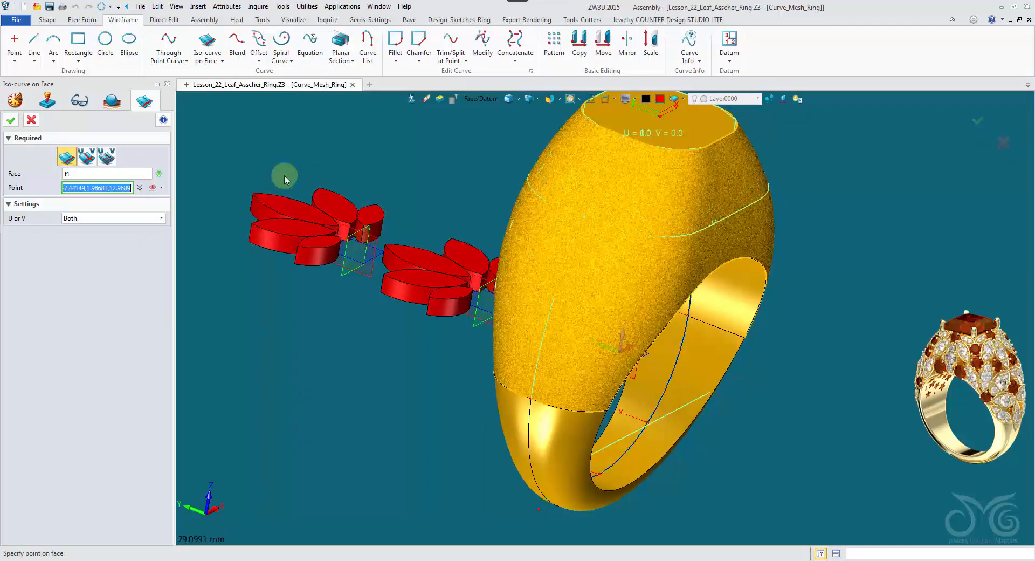
- Create iso-curves on the dome face by number, with 3 in U and 0 in V, coloured cyan
left_click(110, 159)
left_click(108, 160)
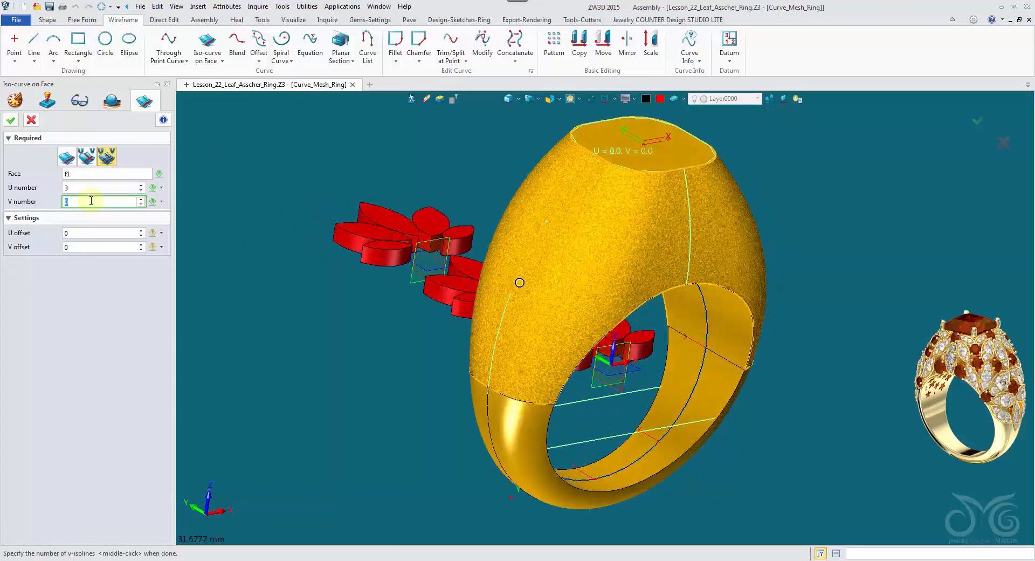
left_click(91, 188)
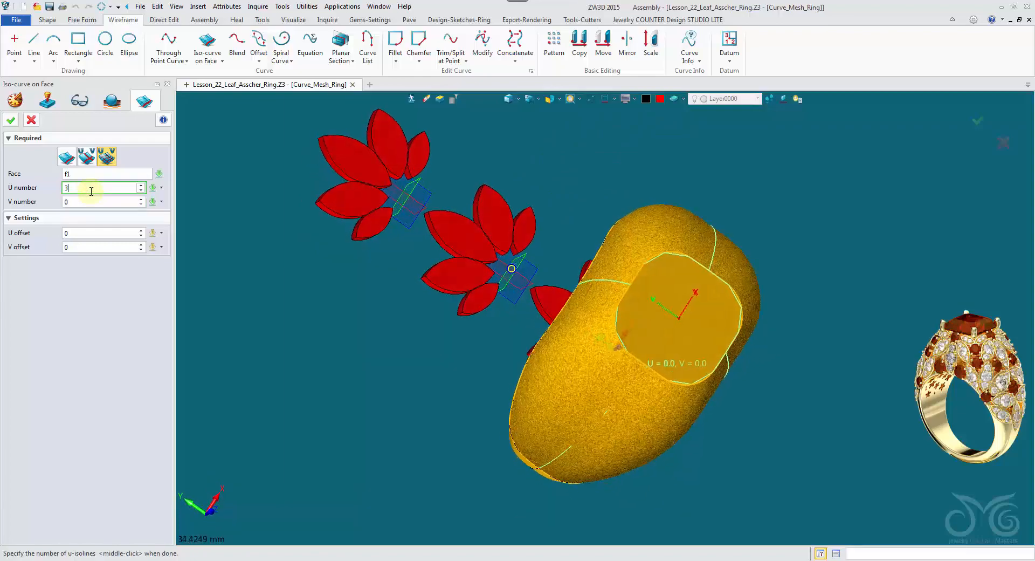
scroll(91, 191, "up", 1)
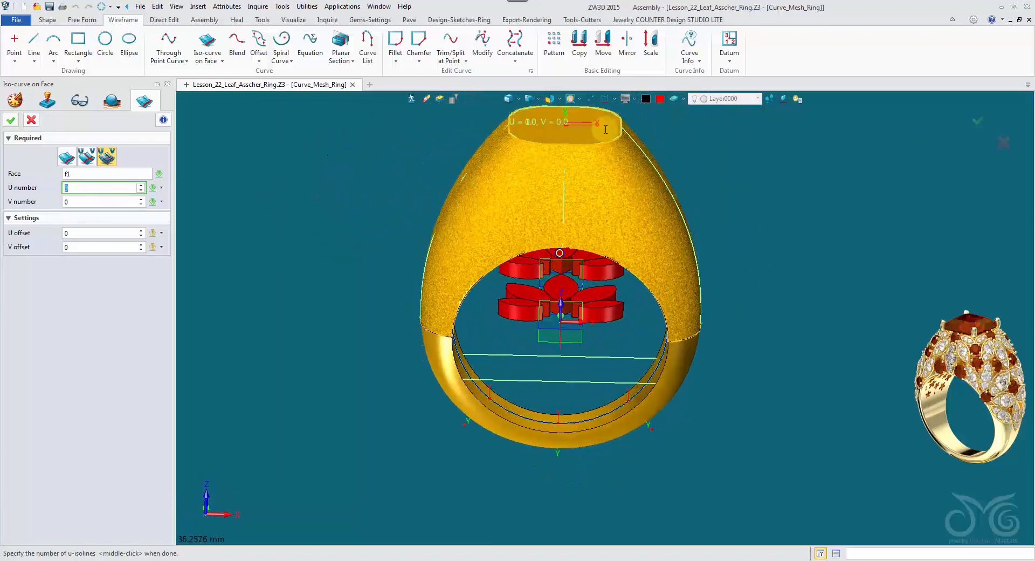
left_click(646, 98)
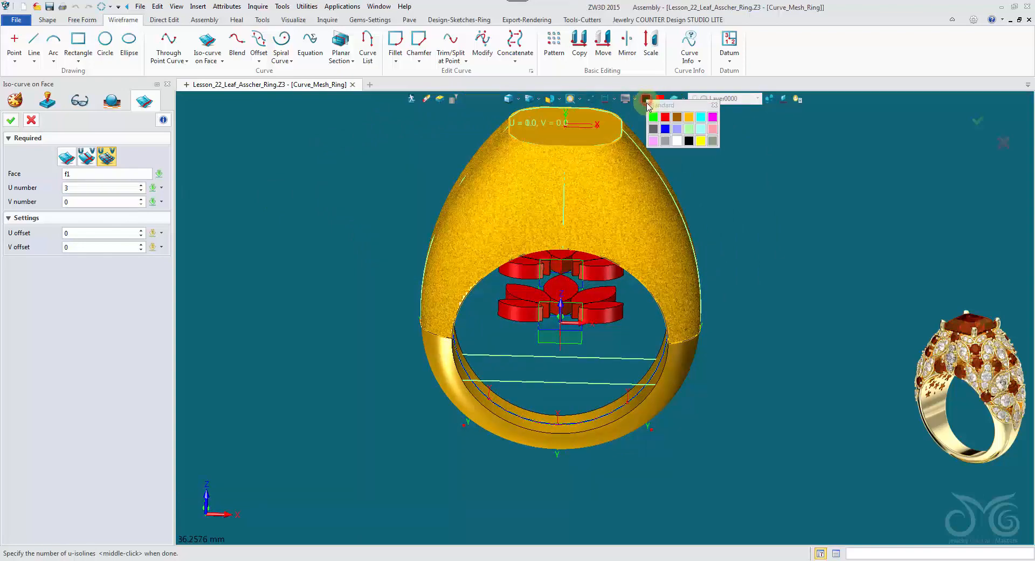
left_click(697, 118)
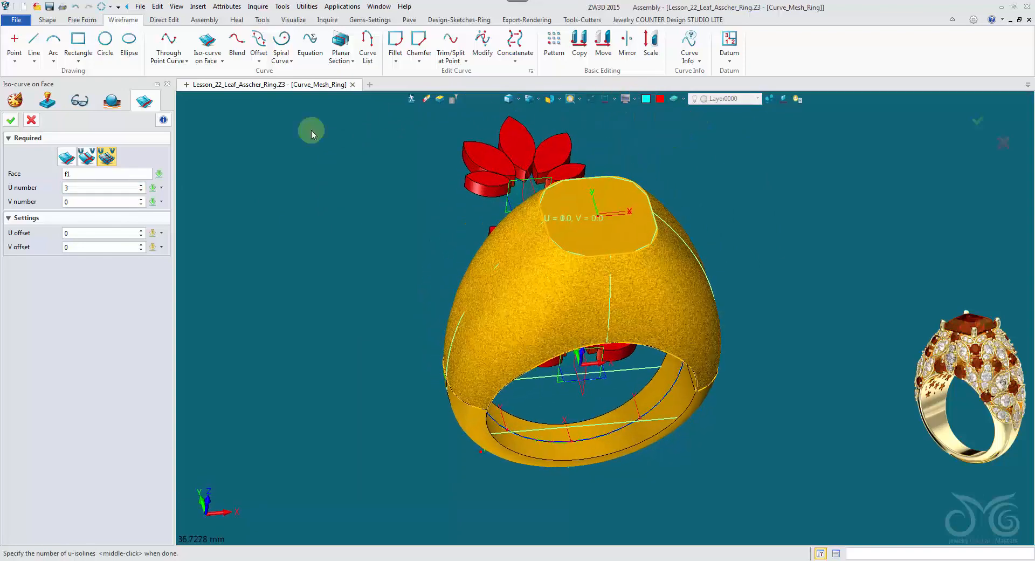
left_click(11, 121)
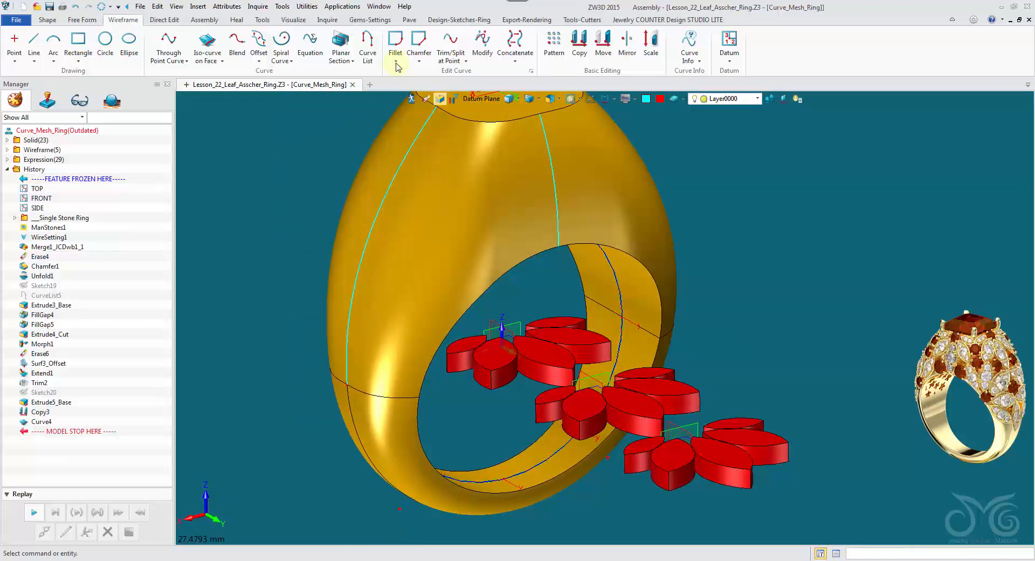
left_click(48, 20)
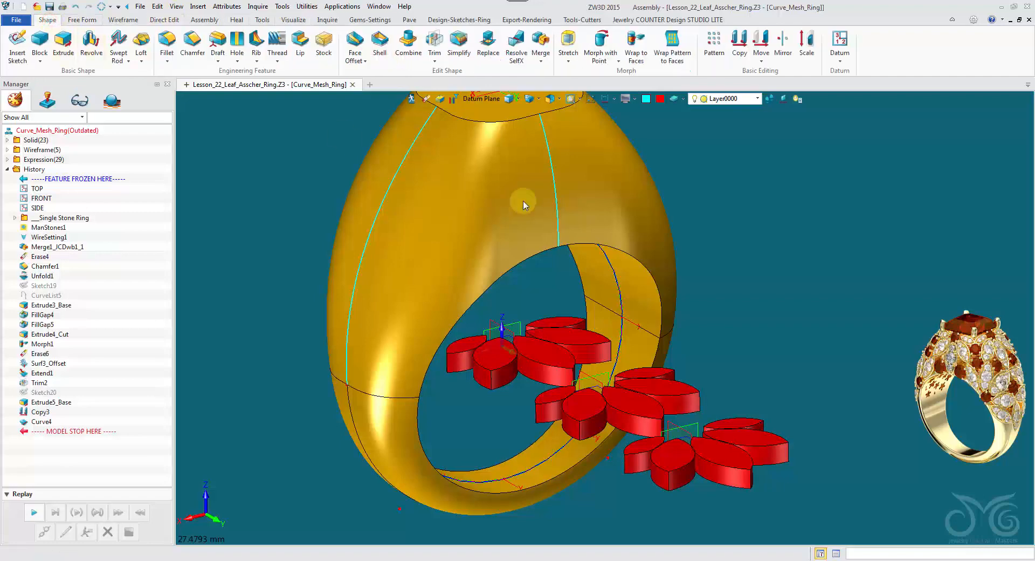
left_click(636, 54)
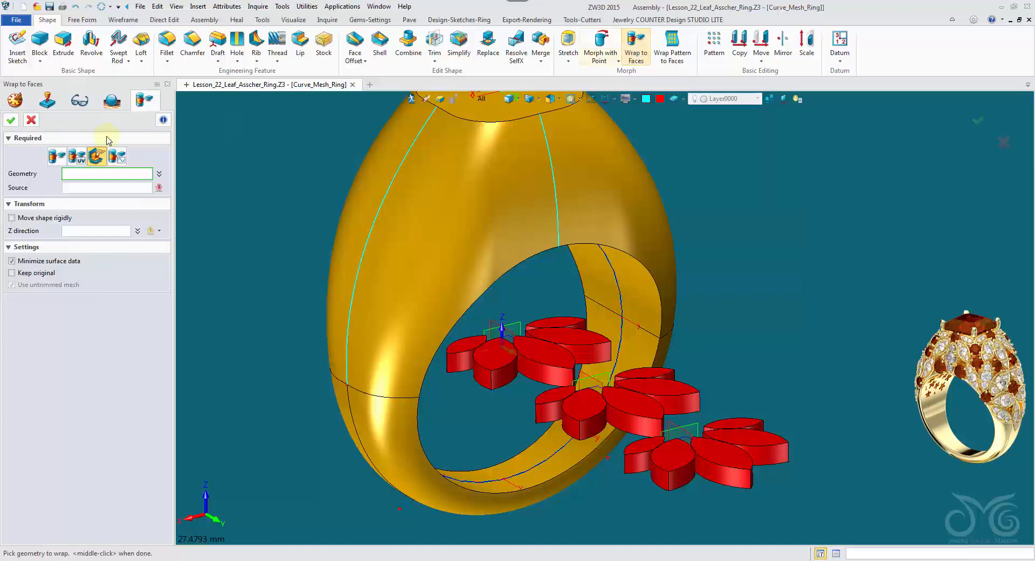
left_click(54, 157)
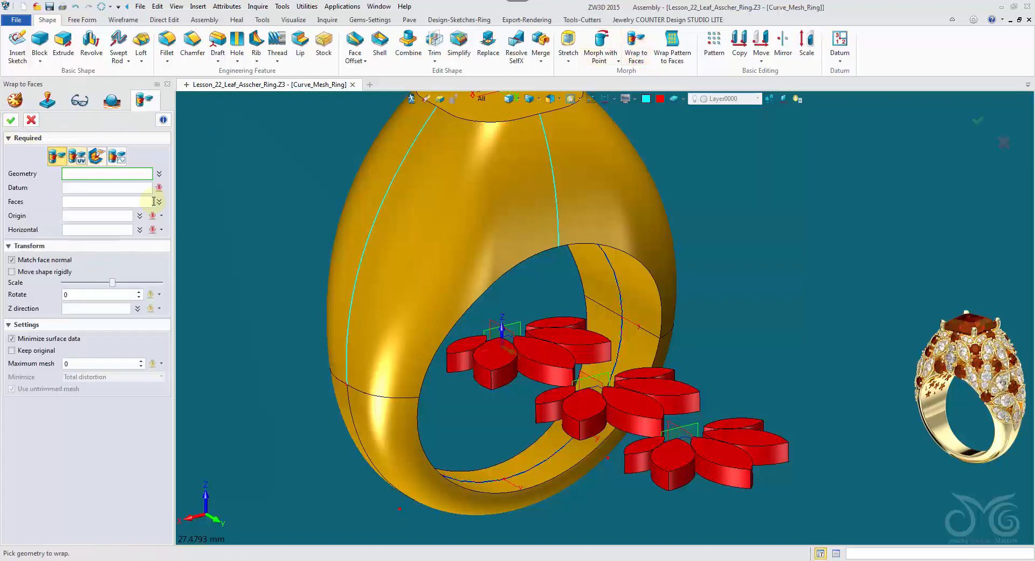
right_click_drag(308, 226, 395, 310)
scroll(395, 309, "up", 3)
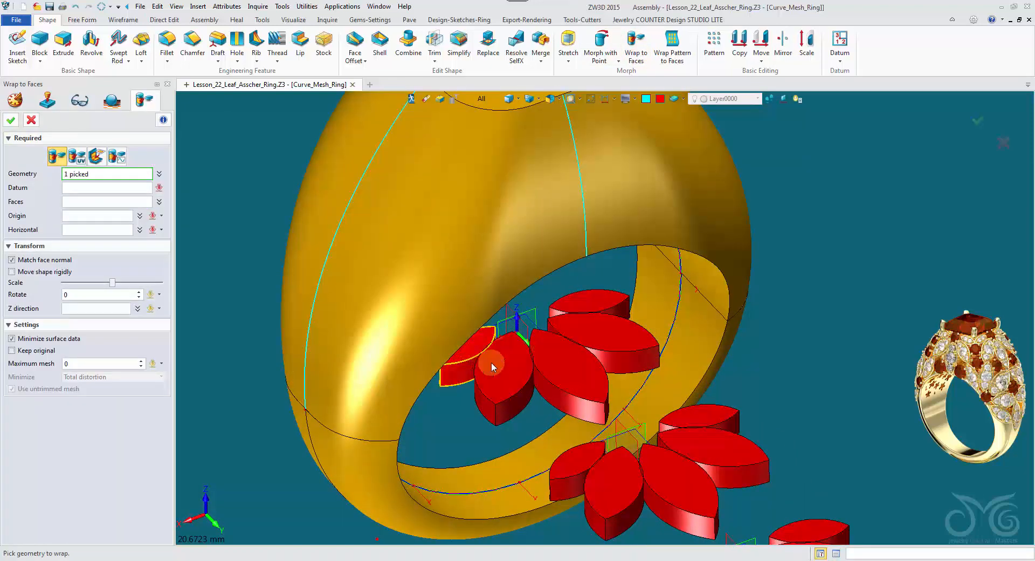
left_click(539, 365)
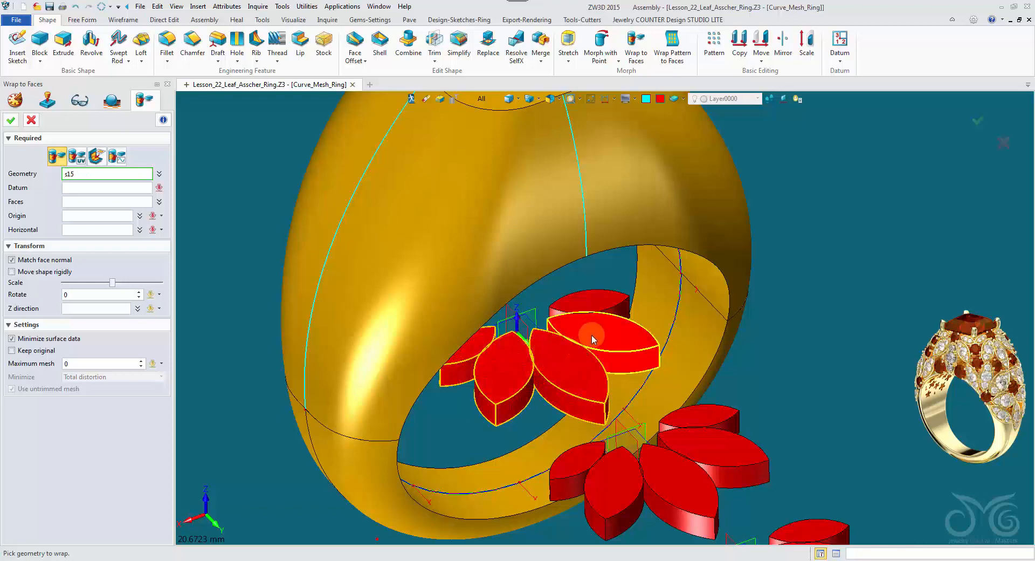
left_click(593, 296)
middle_click(246, 224)
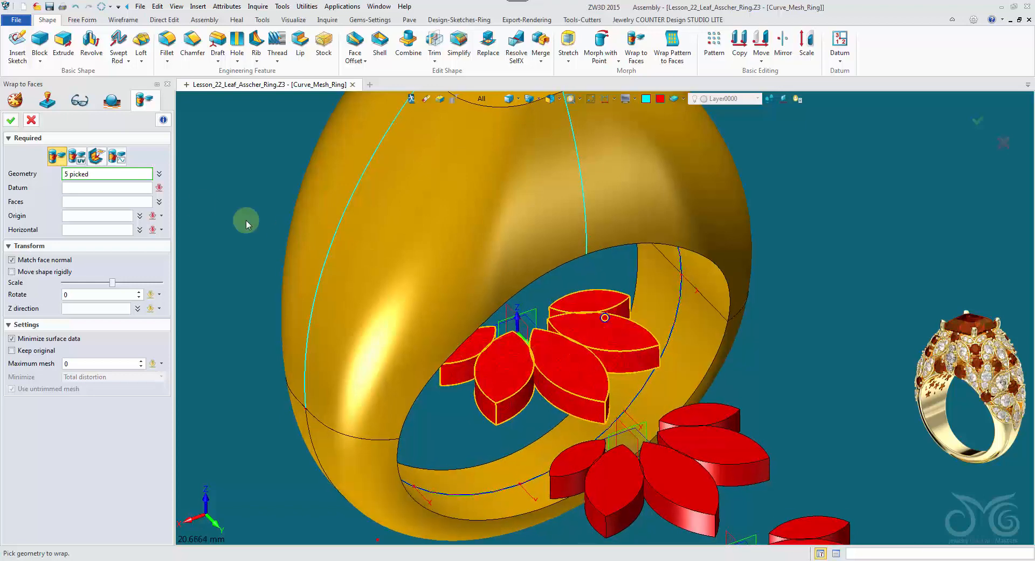
left_click(131, 189)
mouse_move(545, 308)
right_mouse_down()
mouse_move(486, 331)
mouse_move(477, 323)
mouse_move(492, 306)
right_mouse_up()
scroll(479, 319, "up", 3)
left_click(491, 328)
scroll(491, 314, "down", 2)
scroll(493, 305, "down", 1)
right_click_drag(481, 264, 572, 345)
right_click_drag(651, 435, 605, 316)
scroll(554, 262, "up", 5)
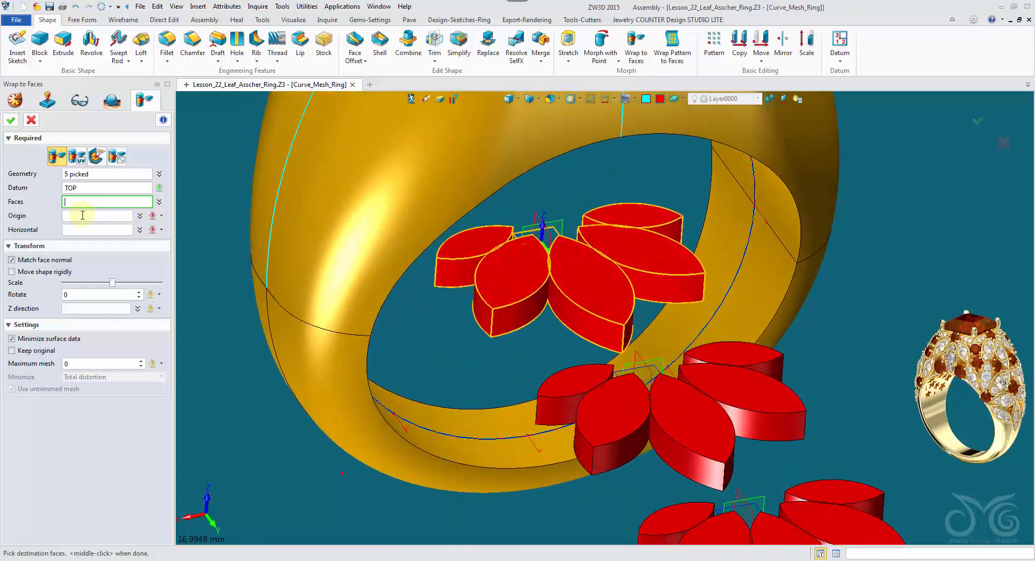
scroll(85, 203, "down", 6)
right_click_drag(380, 285, 400, 227)
left_click(532, 295)
right_click_drag(532, 296, 520, 317)
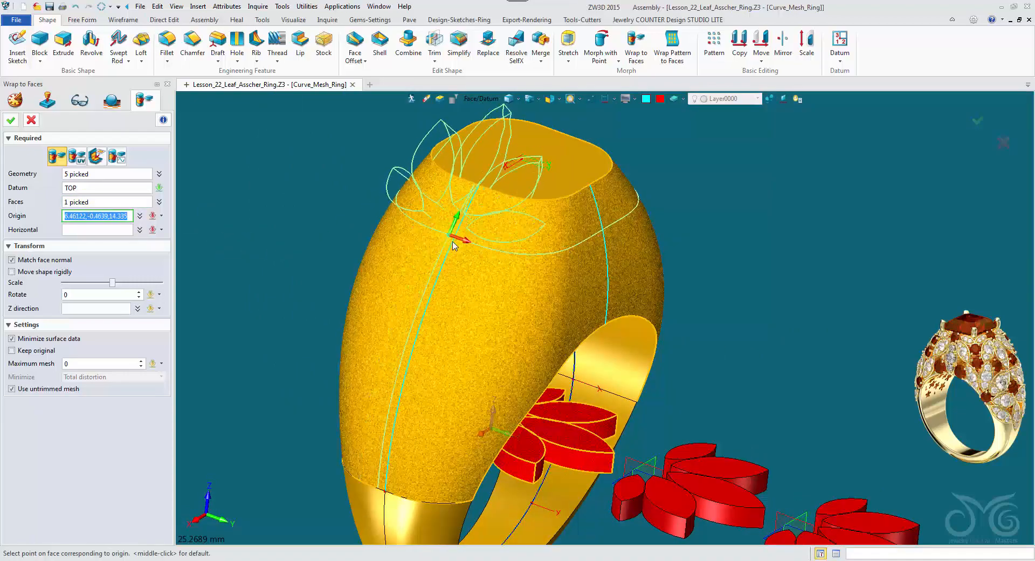
right_click_drag(453, 246, 470, 237)
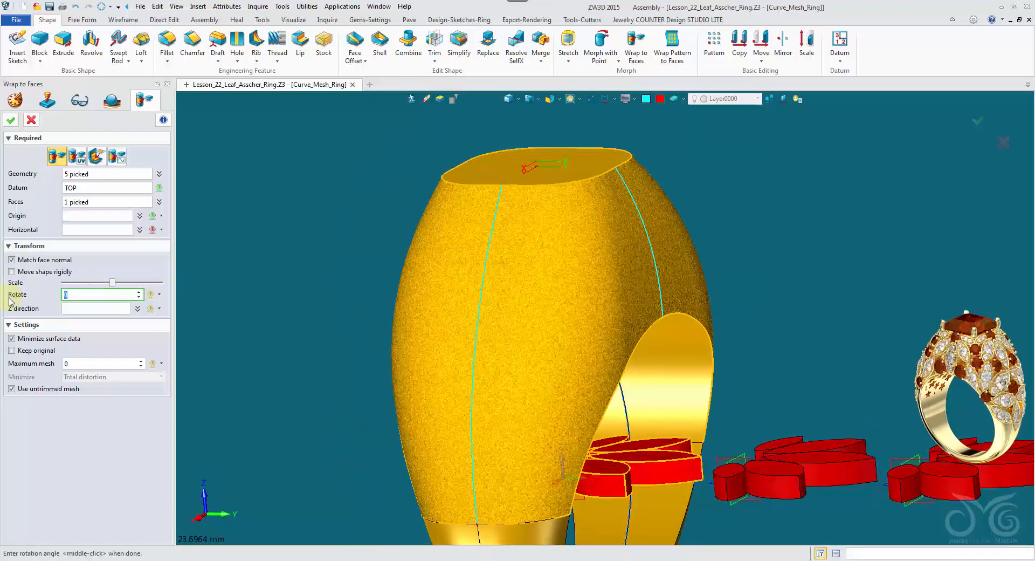
key("Return")
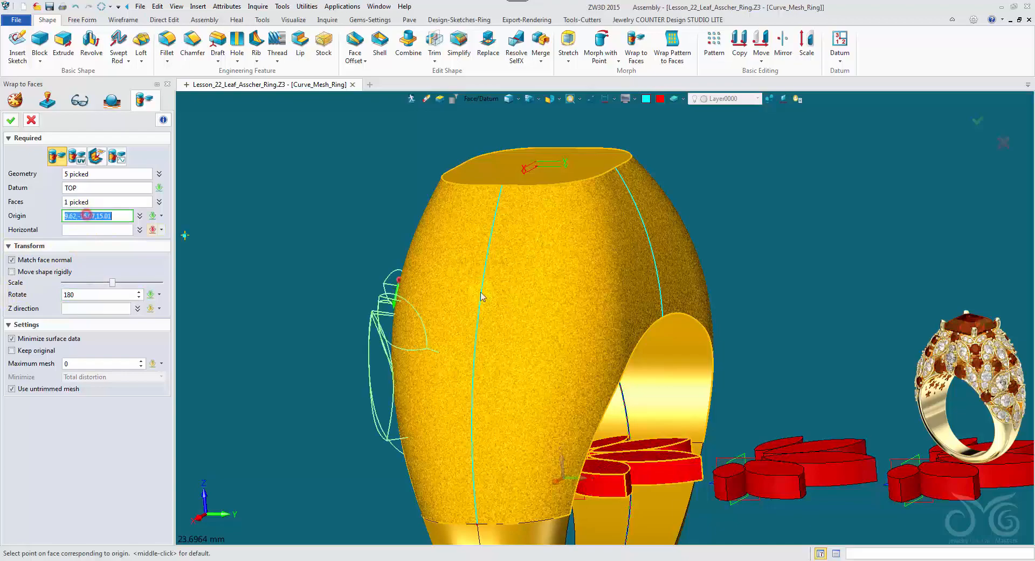
right_click_drag(487, 217, 540, 229)
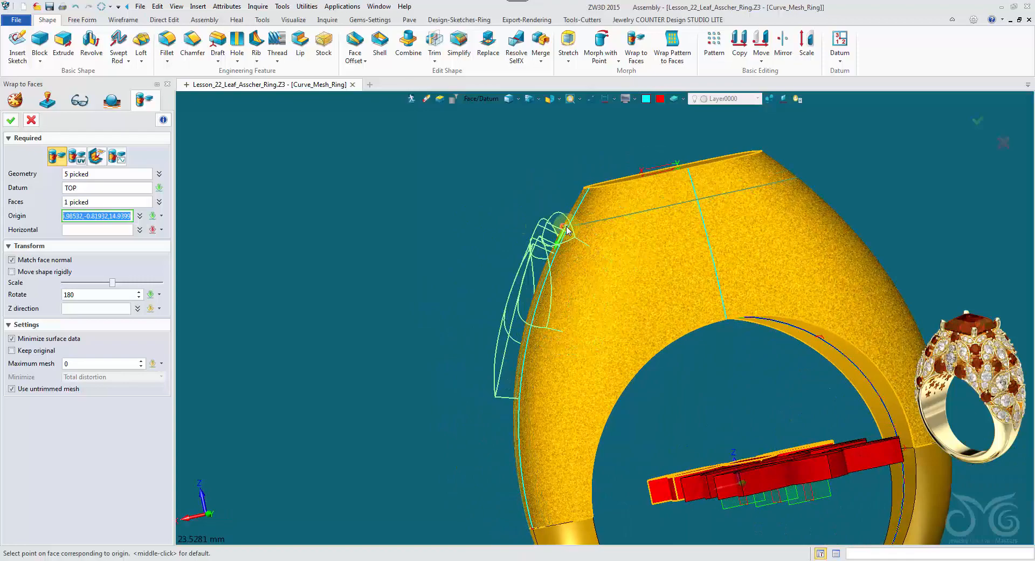
right_click_drag(604, 318, 555, 259)
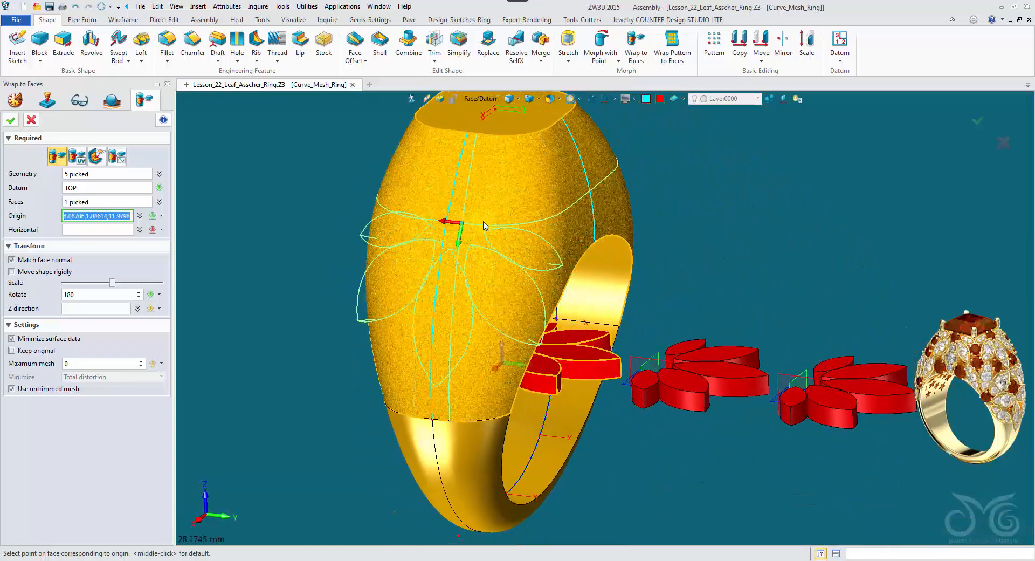
left_click(29, 121)
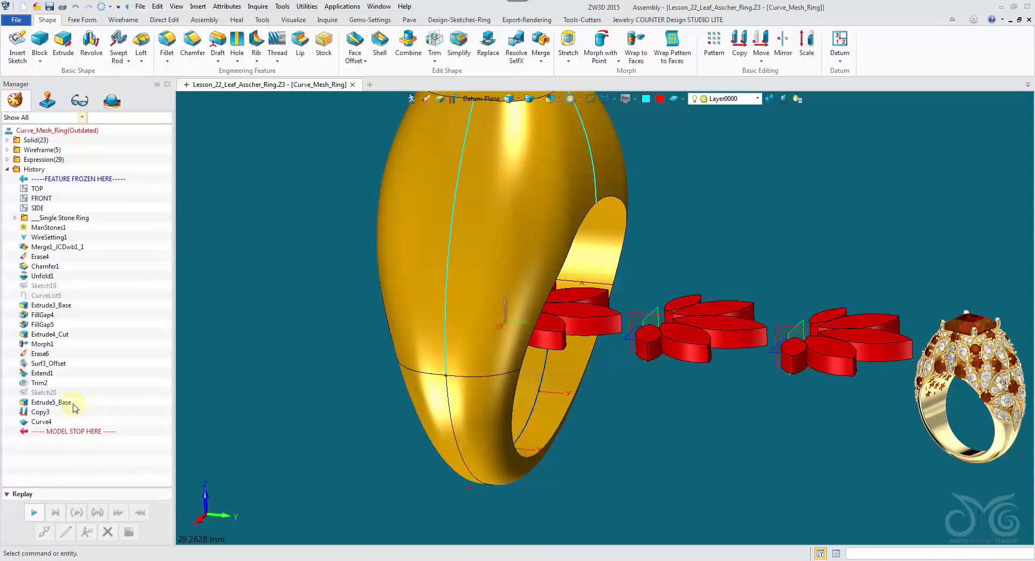
- Redefine the leaf extrusion Extrude5_Base so its direction is the negative Z axis (0,0,-1)
right_click(60, 404)
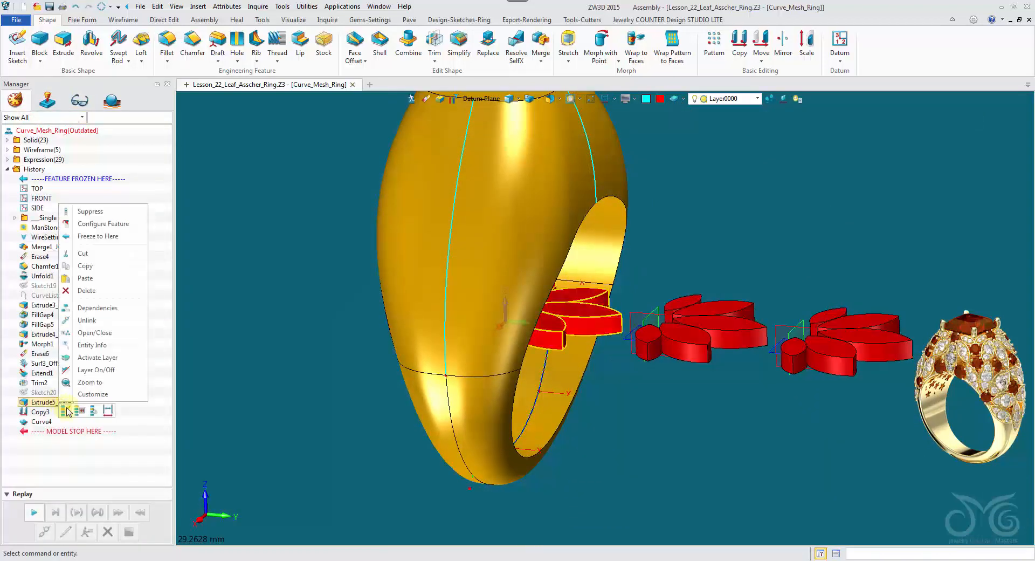
left_click(67, 410)
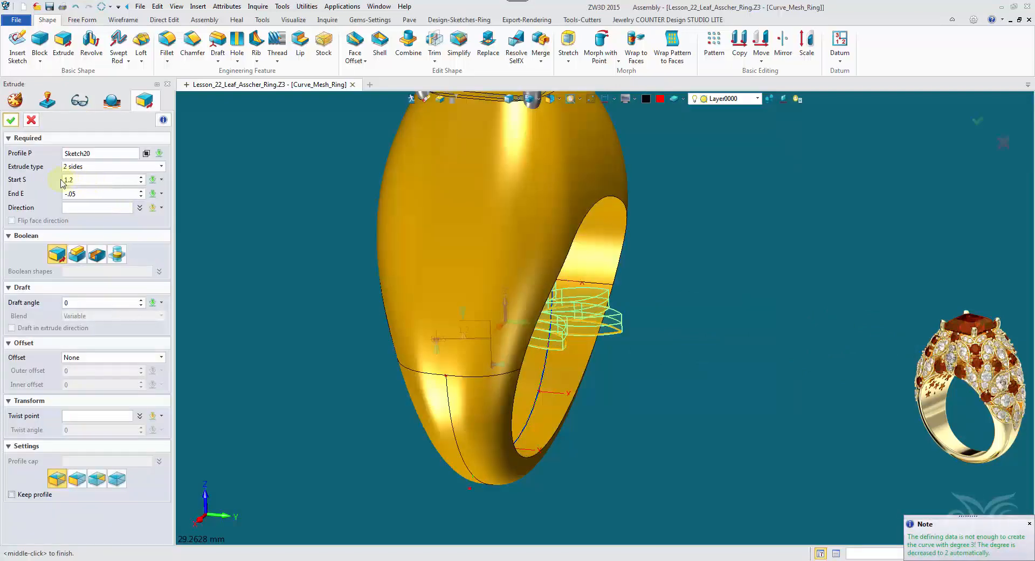
left_click(107, 206)
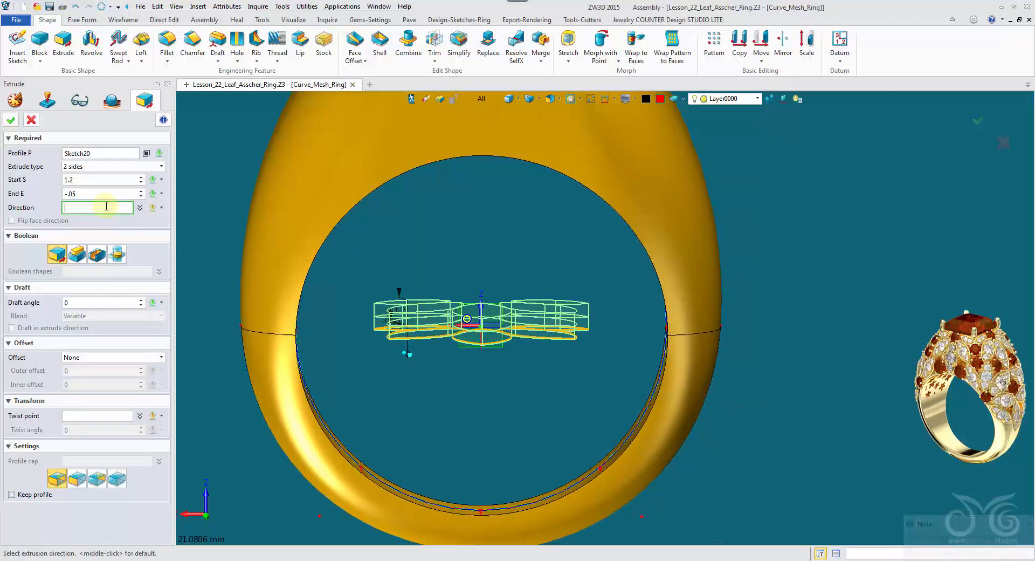
left_click(160, 208)
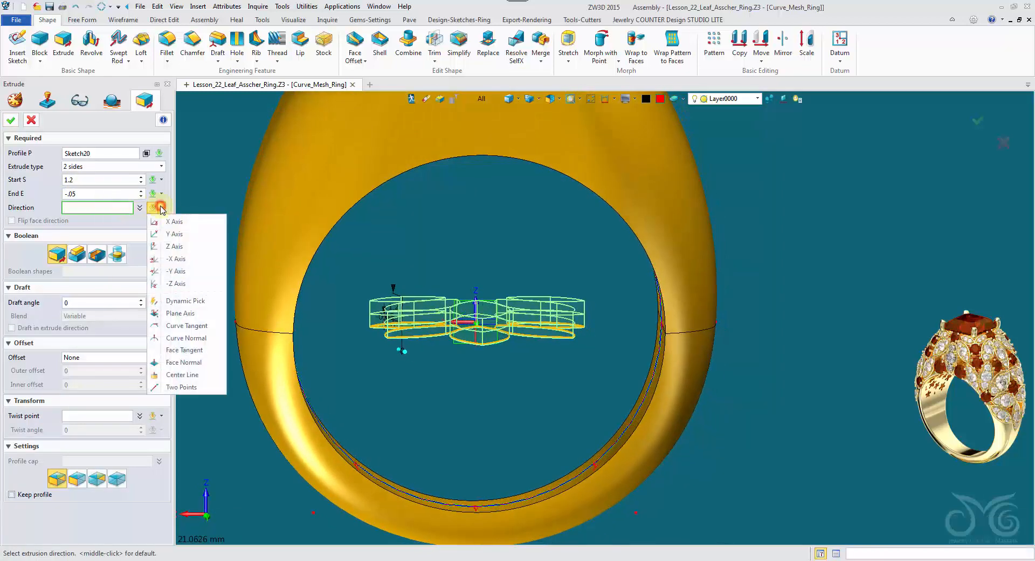
left_click(183, 248)
left_click(161, 208)
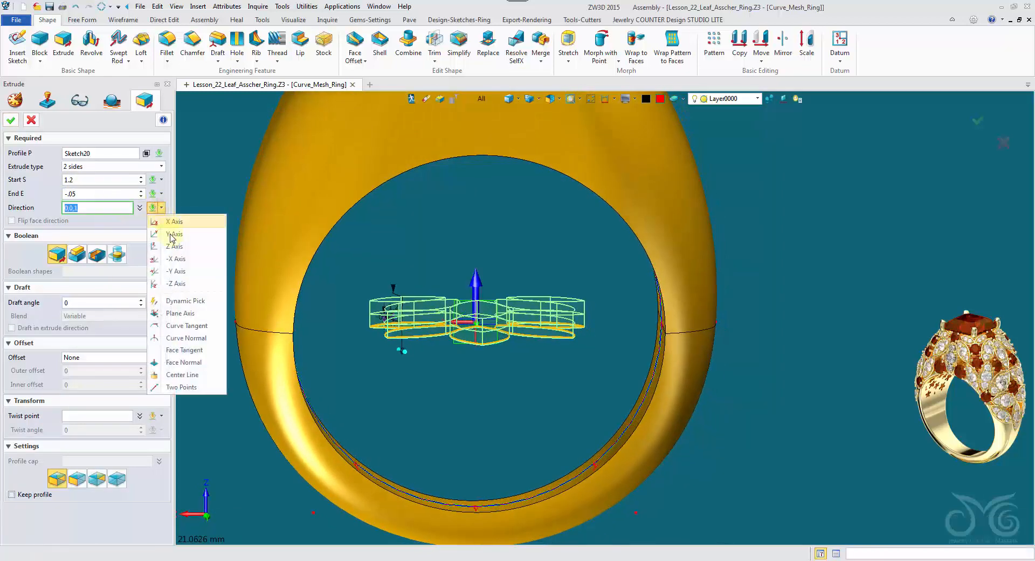
left_click(180, 284)
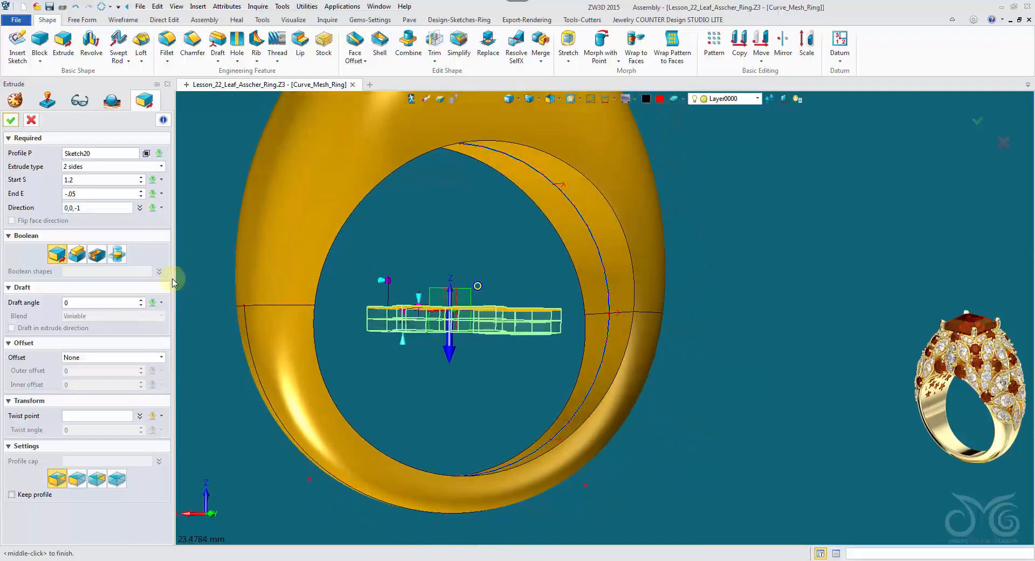
left_click(14, 120)
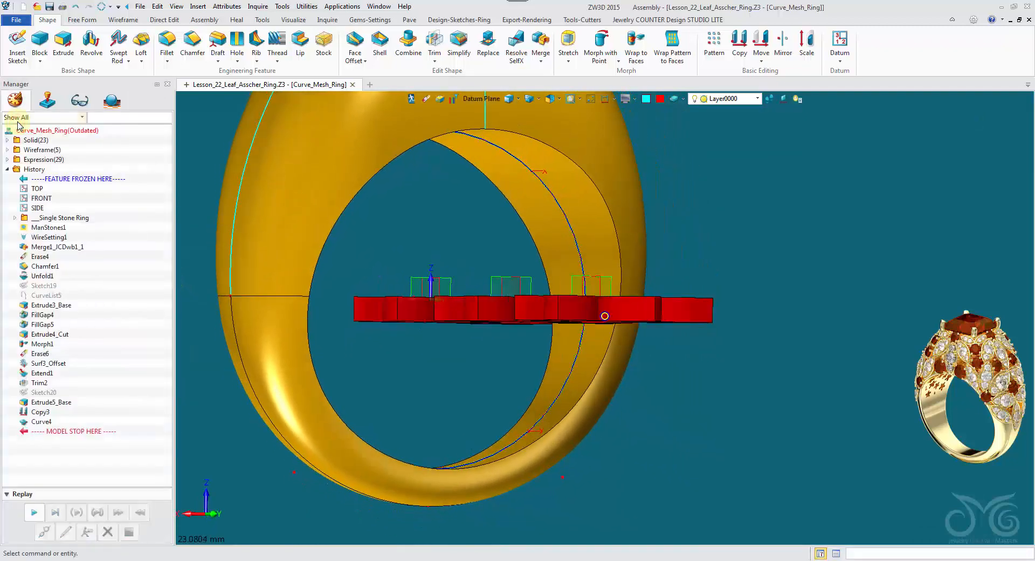
- Examine the re-extruded leaf clusters from several angles, comparing them with their datum planes and the ring
middle_click_drag(693, 316, 667, 299)
right_click_drag(667, 299, 452, 328)
scroll(559, 364, "up", 2)
right_click_drag(436, 386, 564, 206)
scroll(400, 373, "down", 2)
scroll(565, 206, "down", 3)
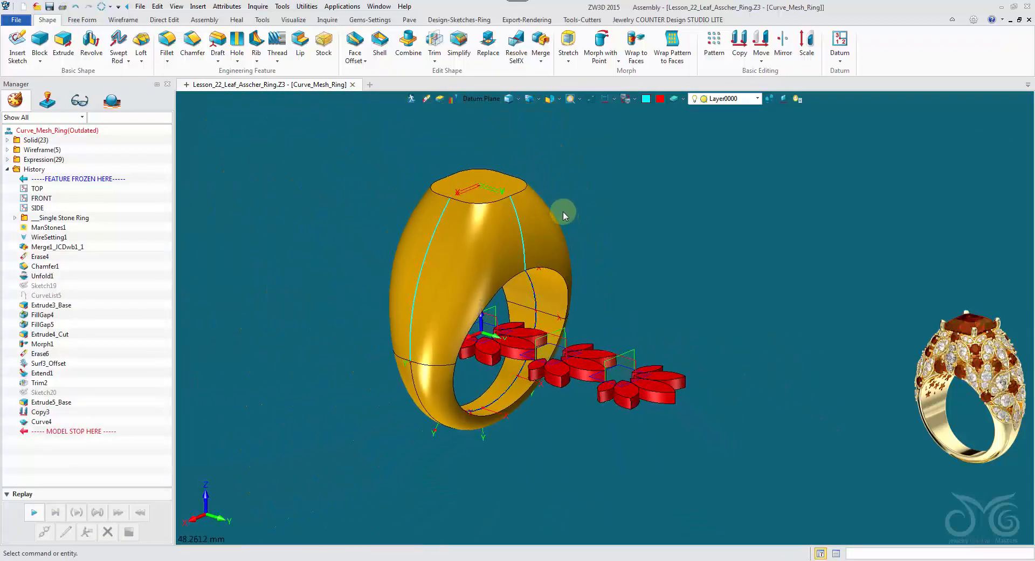
scroll(447, 229, "up", 3)
right_click_drag(375, 183, 376, 220)
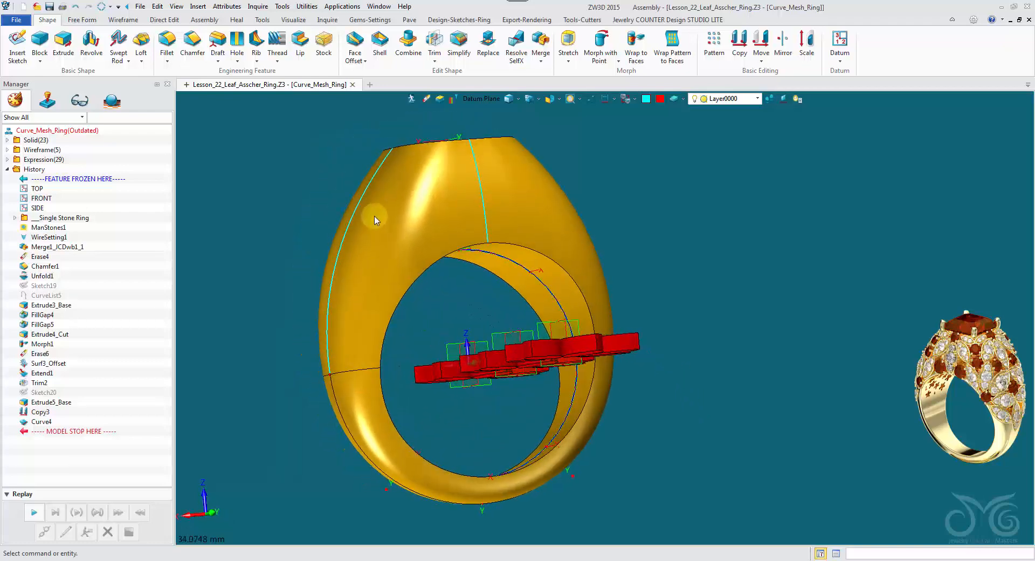
- Start Wrap to Faces and select the five leaf solids of the cluster inside the ring as the geometry
left_click(638, 50)
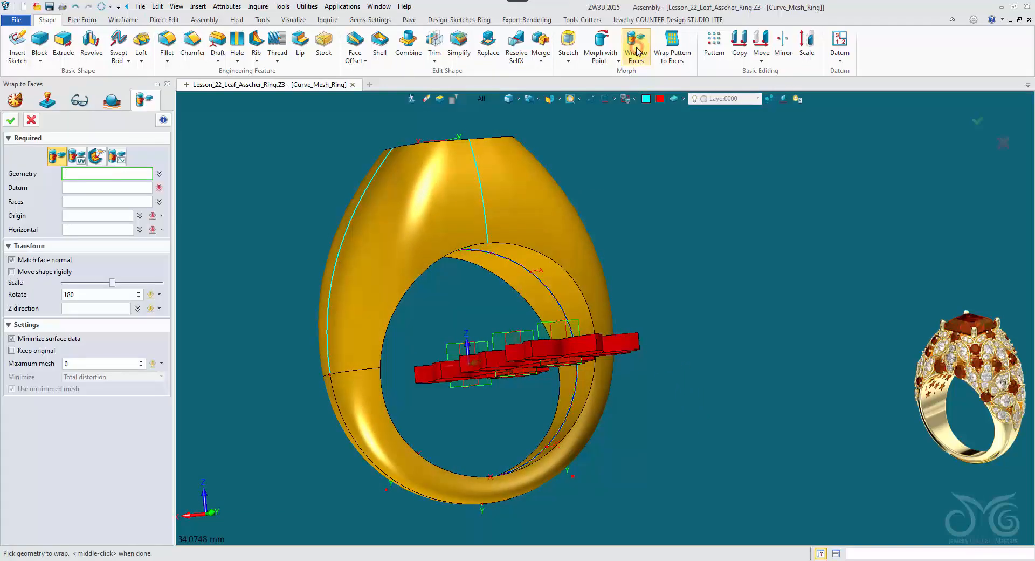
right_click_drag(582, 100, 450, 289)
left_click(445, 315)
left_click(452, 335)
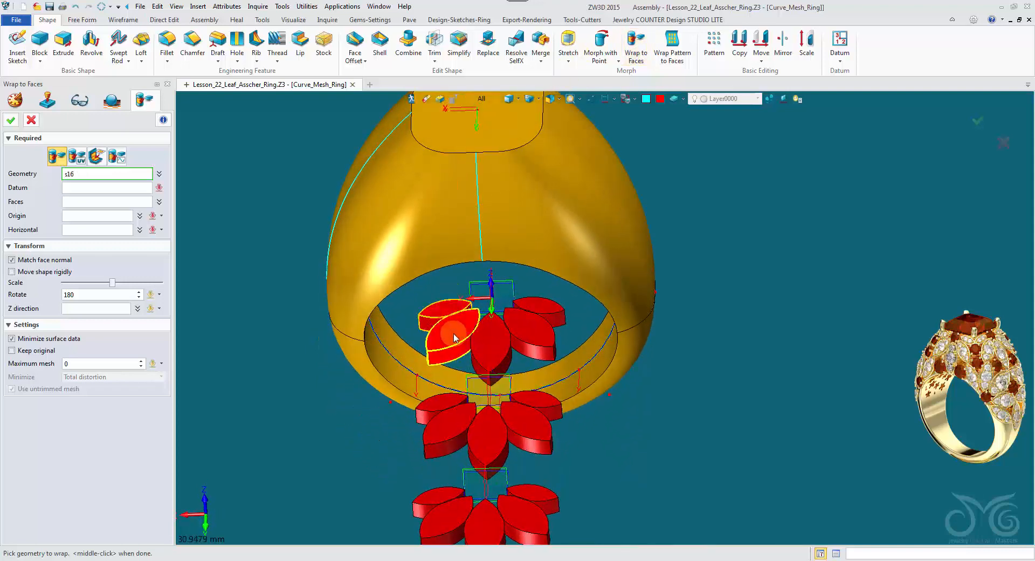
left_click(503, 349)
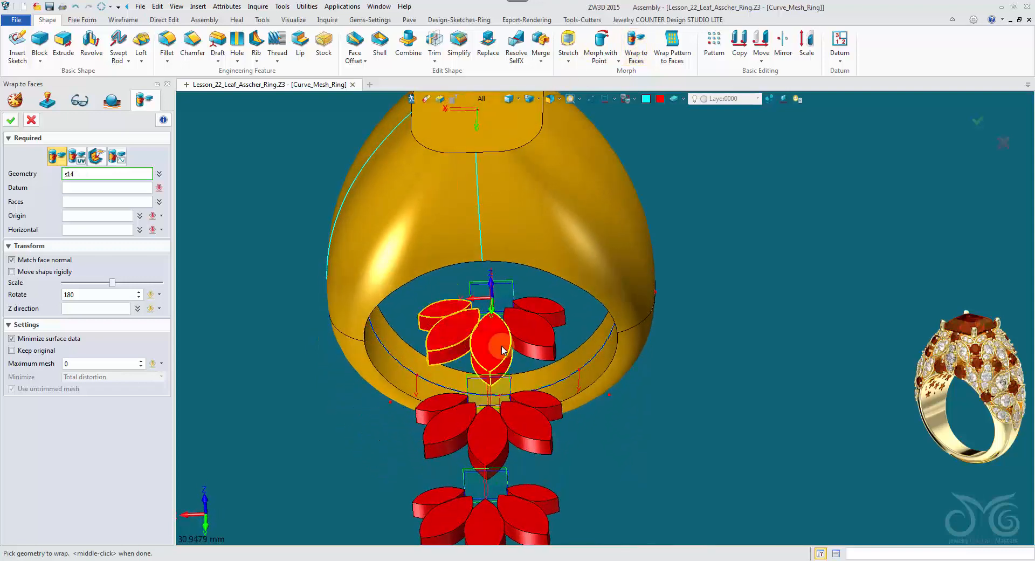
middle_click(290, 222)
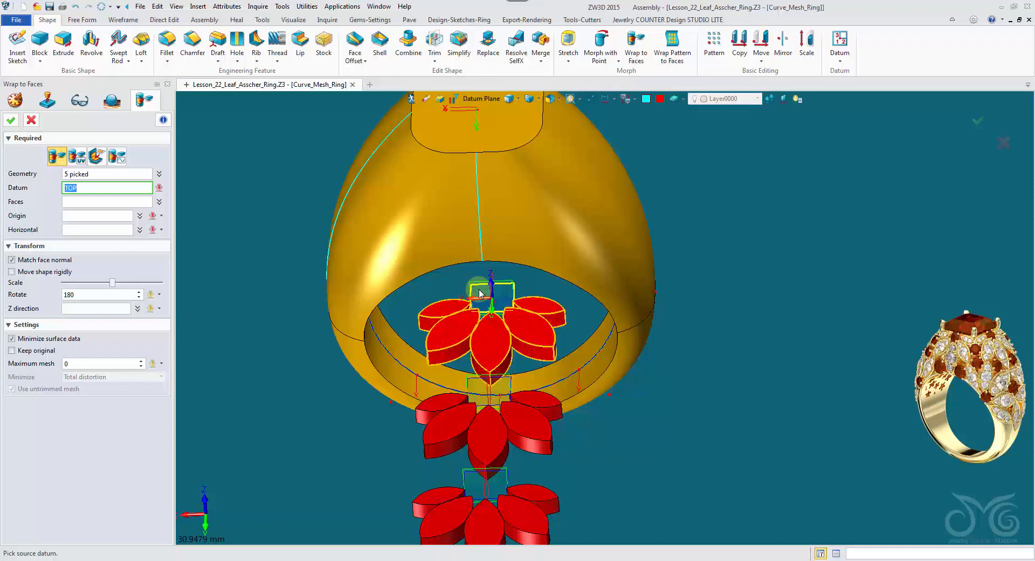
- Wrap the leaf cluster onto the dome's outer face from the TOP datum, with its origin on the front iso-curve near the top
left_click(382, 204)
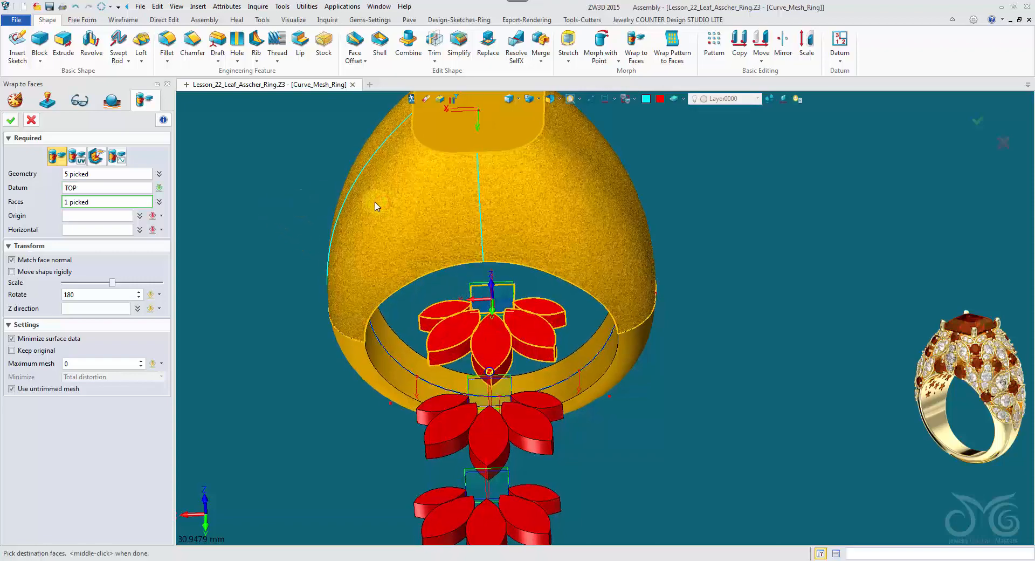
right_click_drag(382, 203, 351, 203)
middle_click(261, 192)
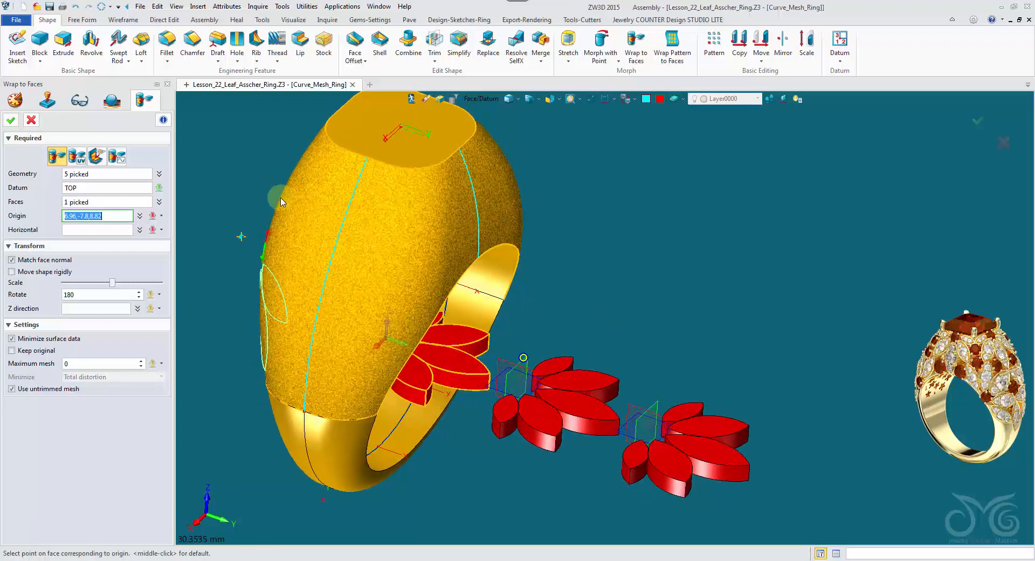
left_click(350, 168)
scroll(351, 181, "up", 3)
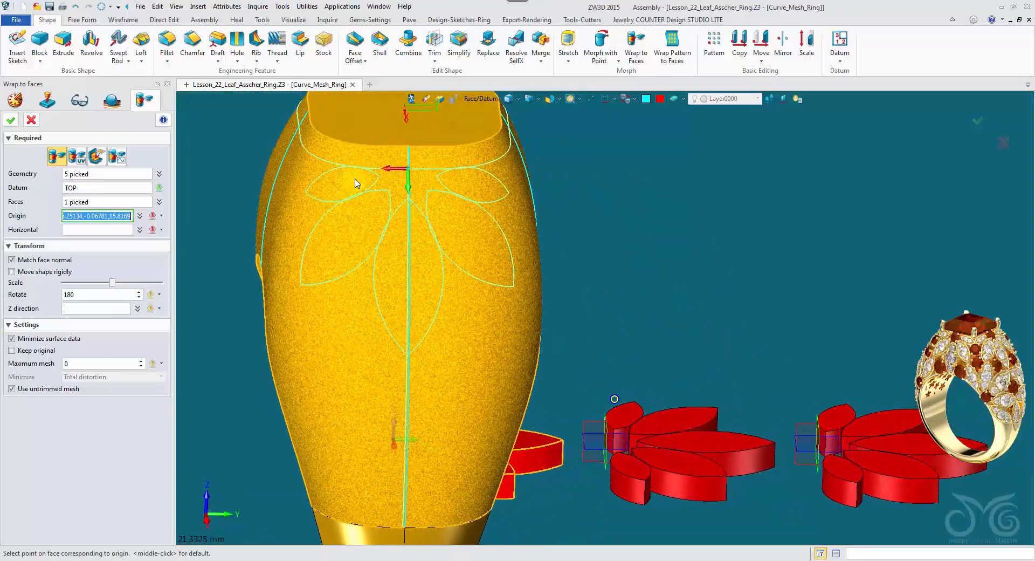
left_click_drag(378, 195, 379, 189)
left_click(12, 119)
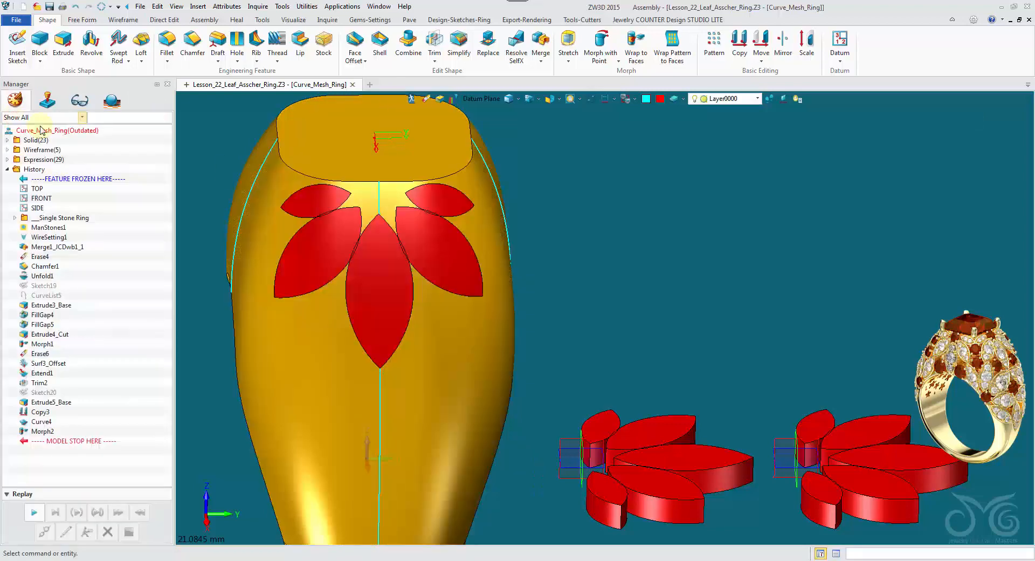
- Unblank the hidden bezel and prong shapes at the top of the ring, using the Shape filter
right_click(654, 165)
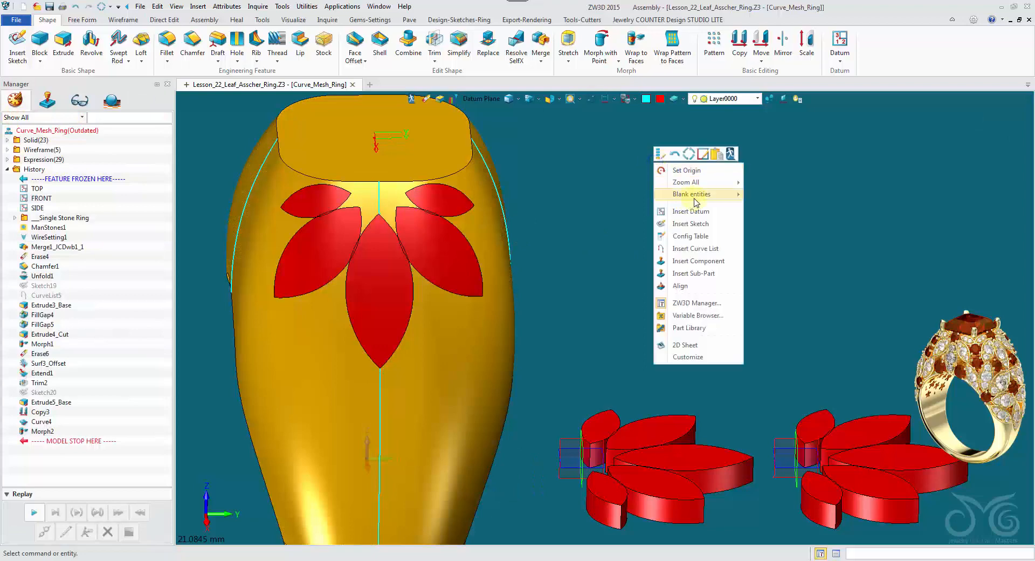
mouse_move(695, 199)
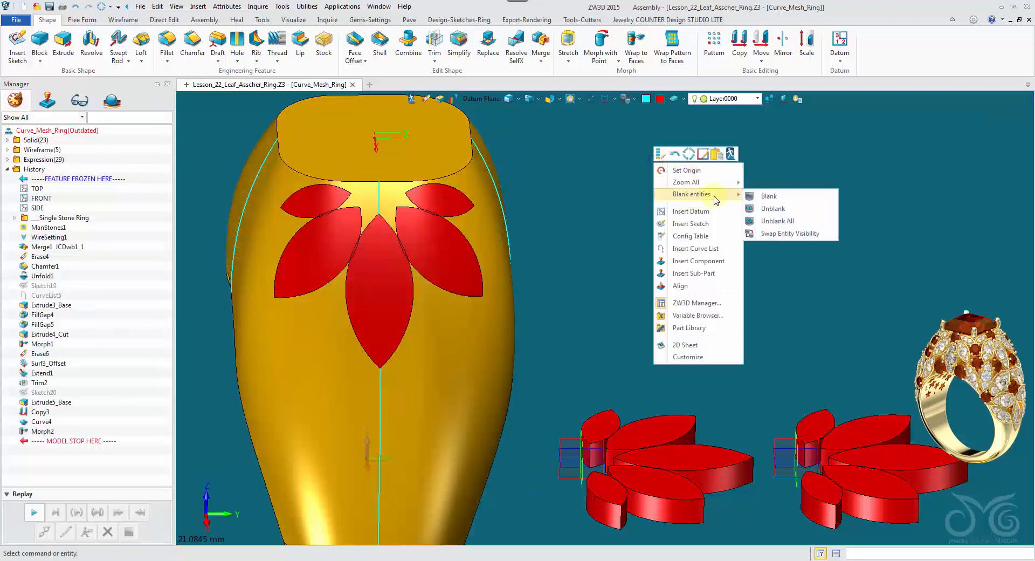
left_click(771, 208)
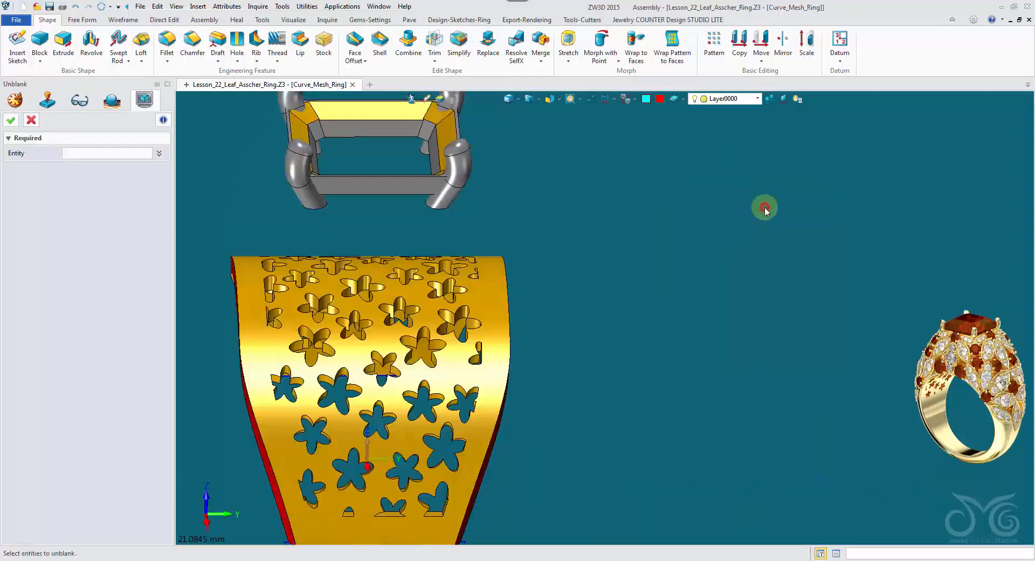
left_click(489, 101)
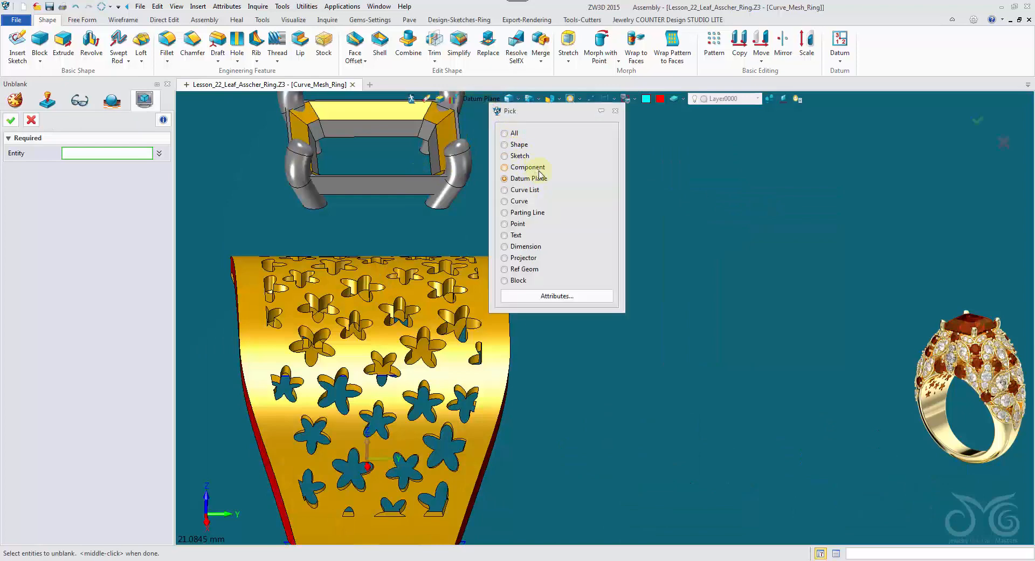
left_click(521, 145)
left_click_drag(277, 147, 522, 273)
middle_click(292, 208)
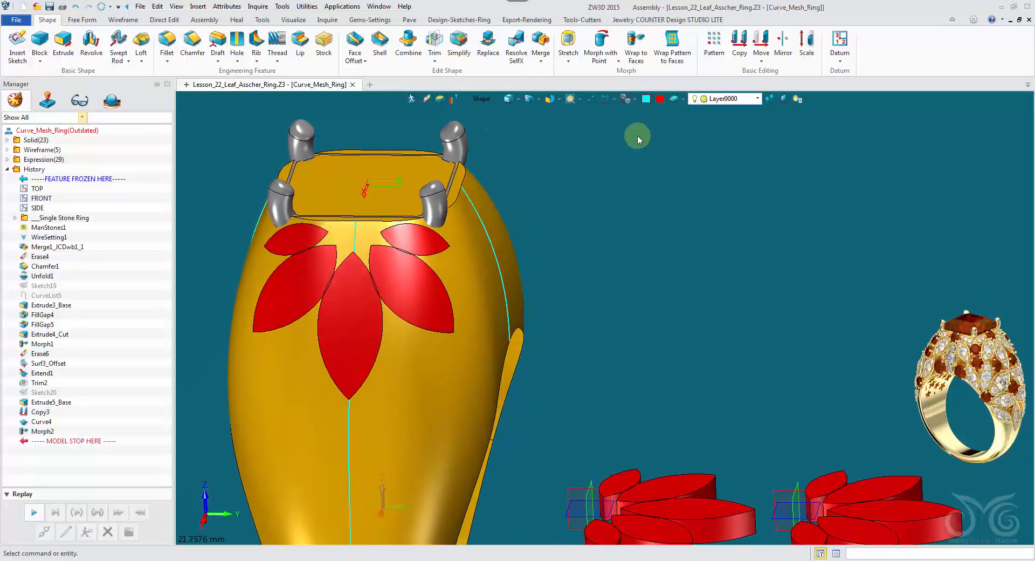
- Show the Center Stone layer to display the main gem between the prongs
left_click(507, 101)
left_click(508, 100)
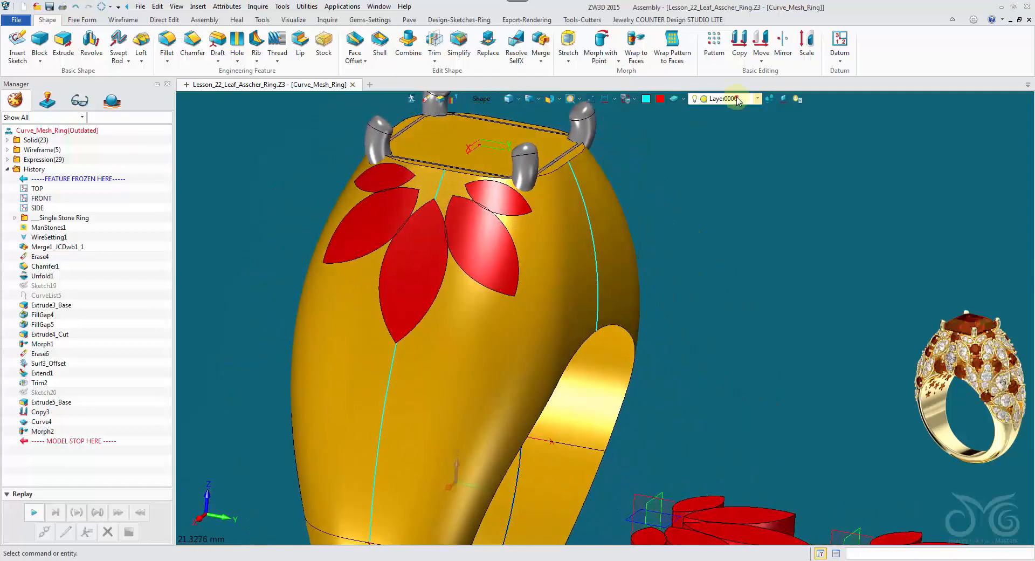
left_click(708, 99)
left_click(695, 118)
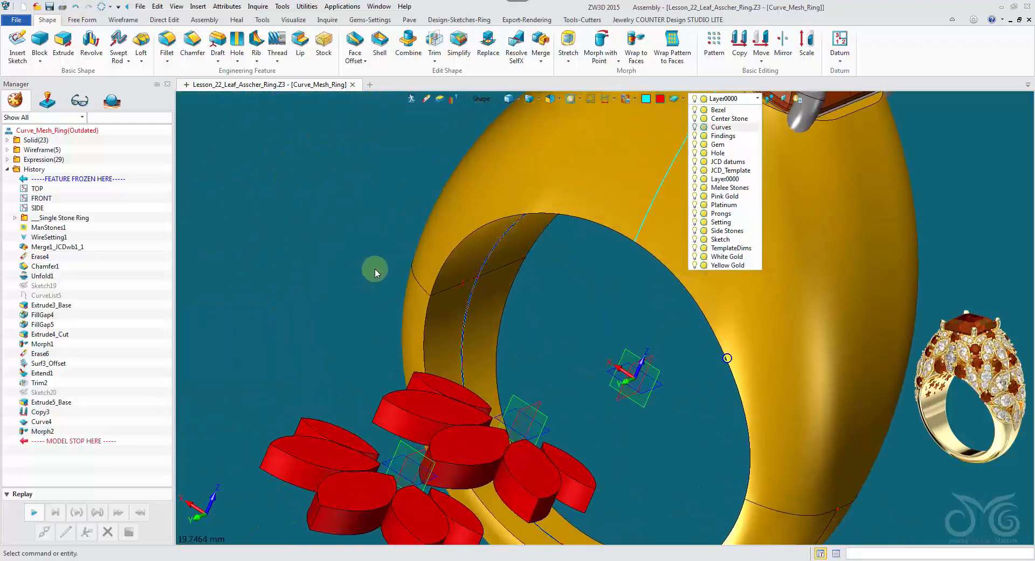
left_click(352, 236)
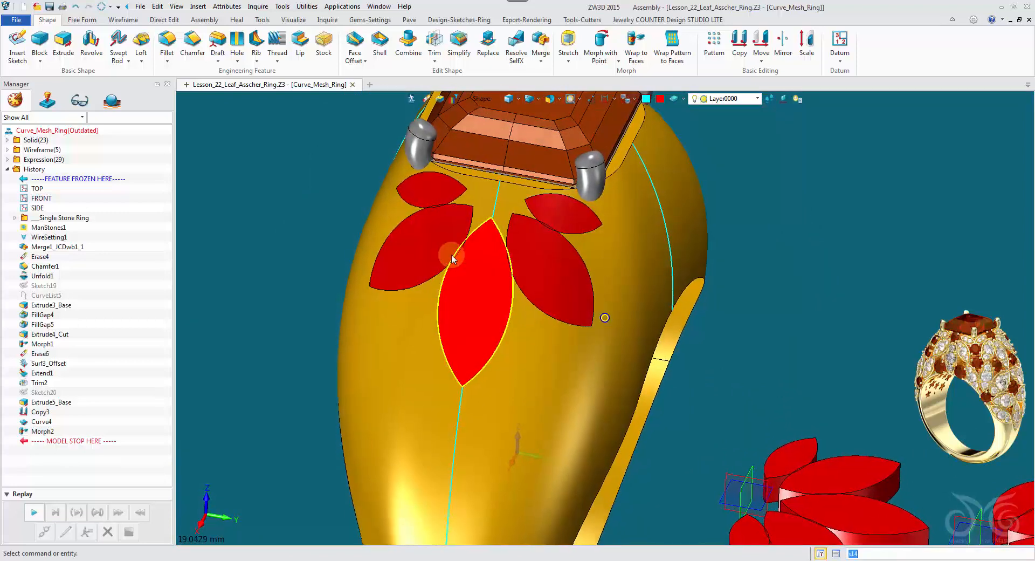
- Redefine the leaf wrap Morph2 and move its origin up the iso-curve to 4.5368,0.00215,16.6105, just below the stone
left_click(452, 255)
left_click(444, 255)
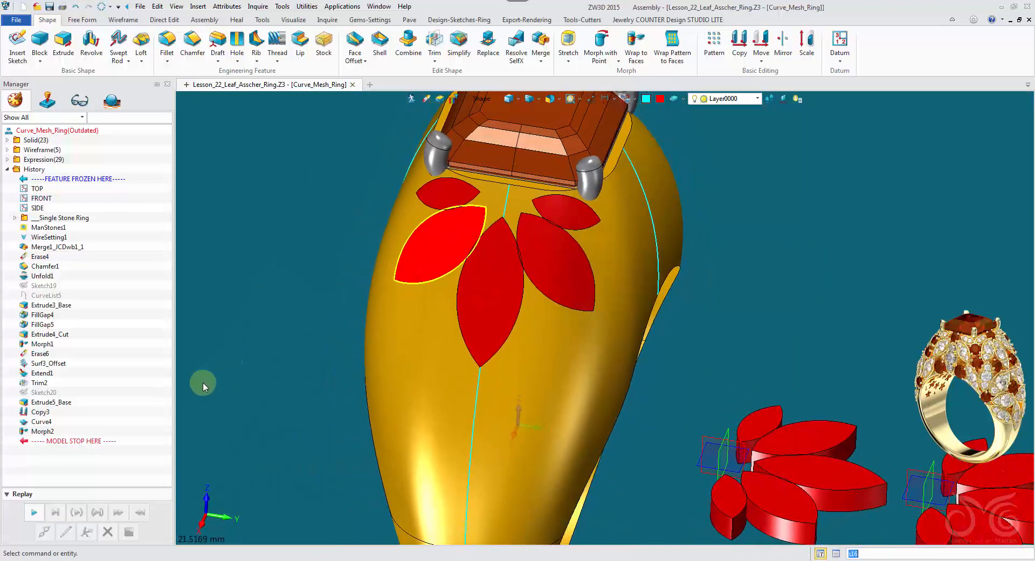
left_click(203, 381)
left_click_drag(84, 429, 84, 429)
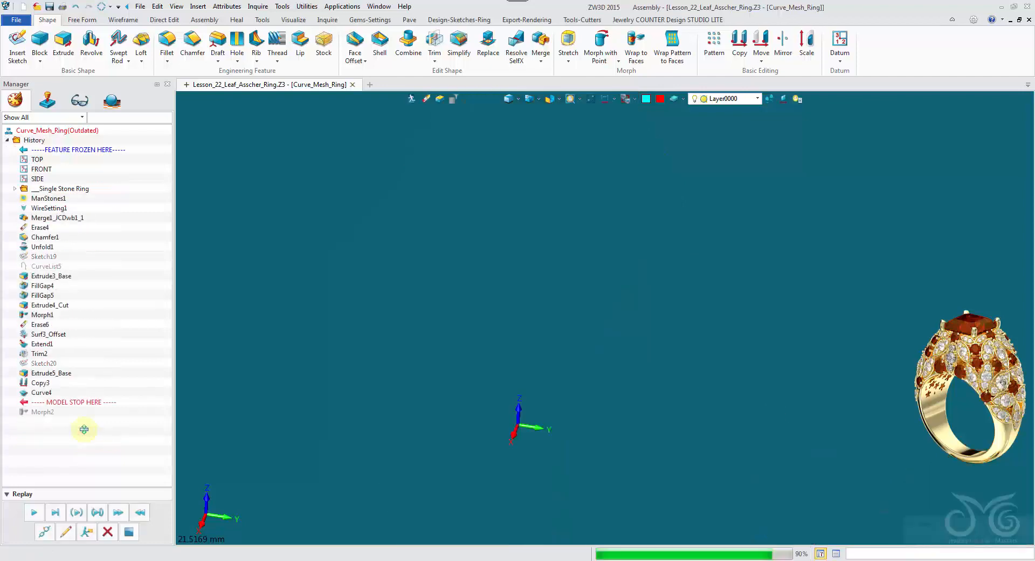
left_click(66, 533)
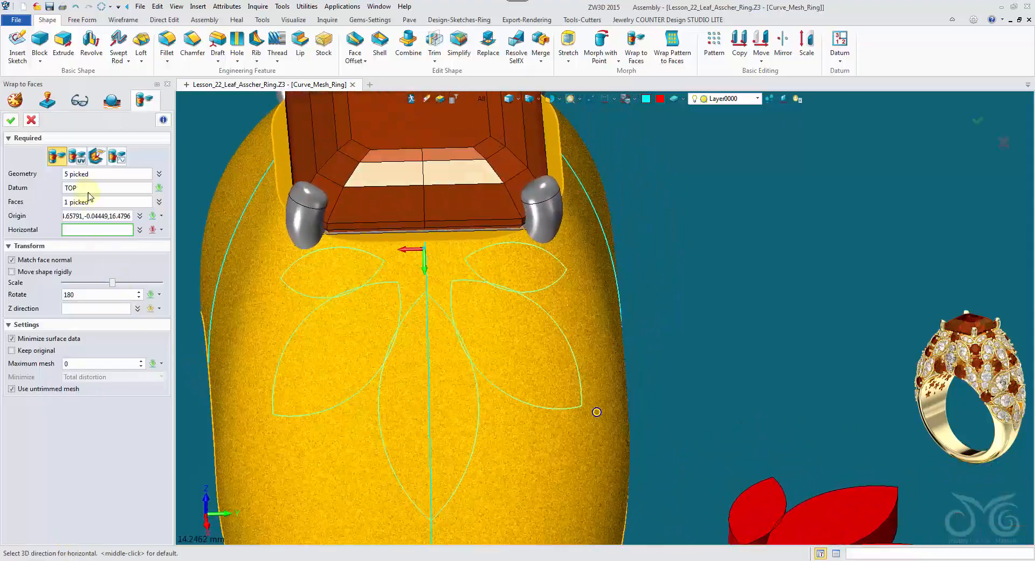
left_click(121, 215)
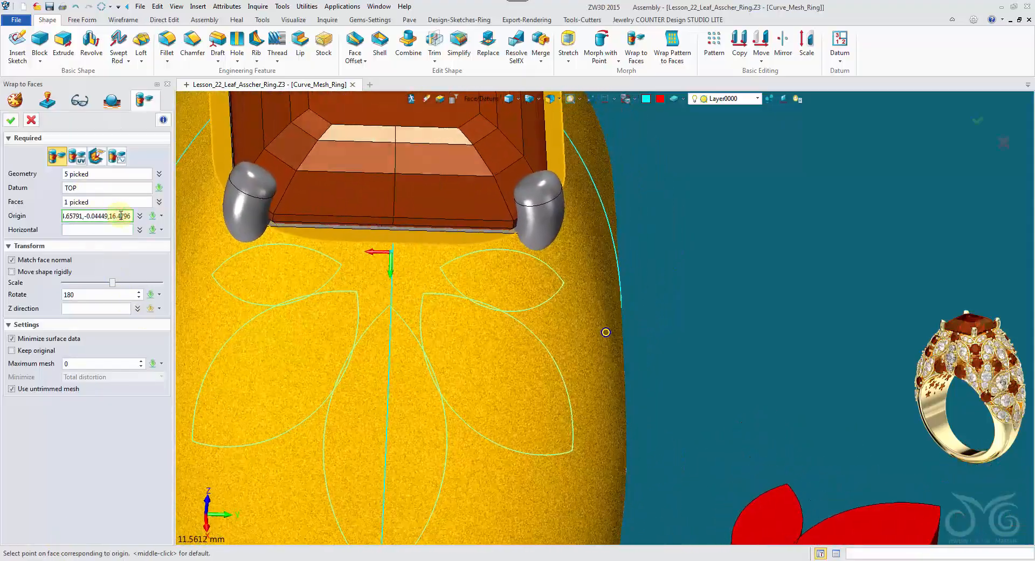
left_click(392, 247)
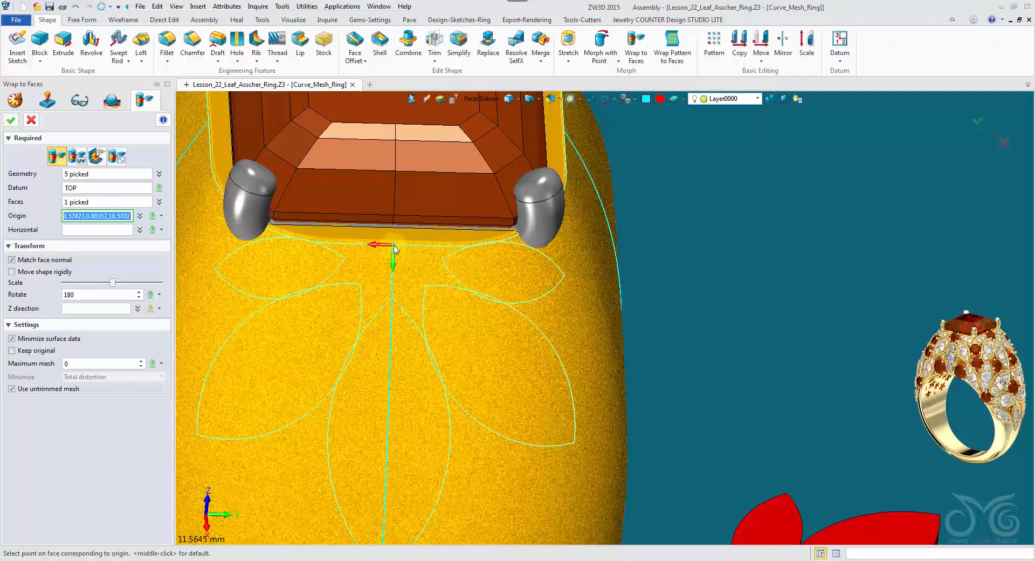
left_click(394, 245)
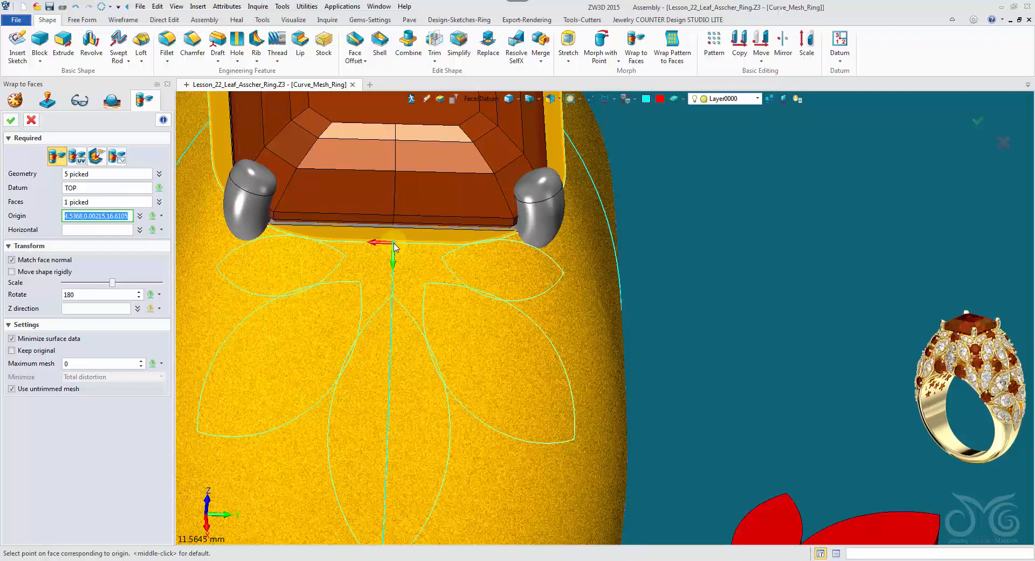
middle_click(394, 245)
scroll(394, 245, "down", 2)
right_click_drag(394, 245, 425, 310)
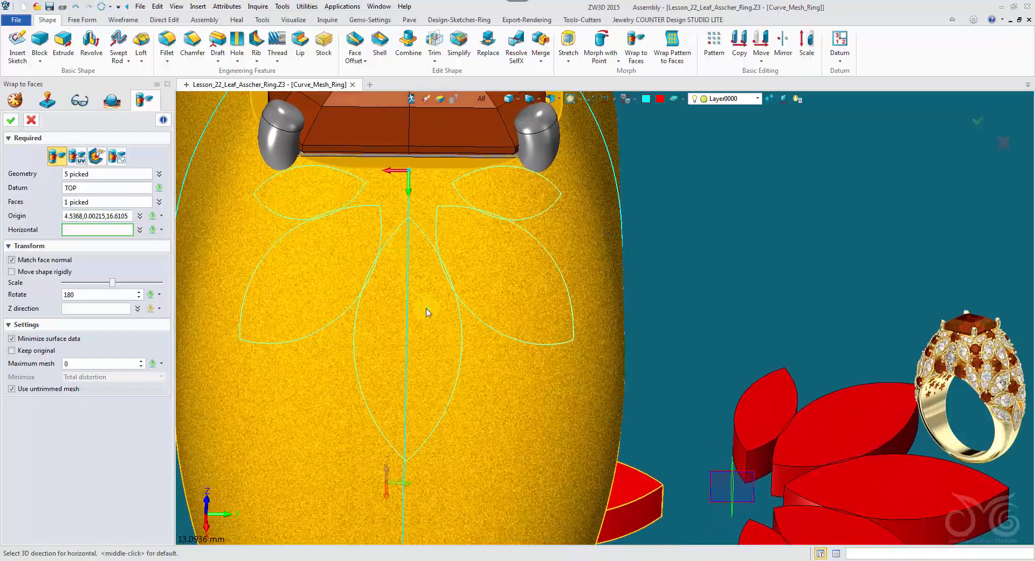
- Set the leaf wrap's rotation to 179.5 degrees to align the middle leaf with the iso-curve
key("Return")
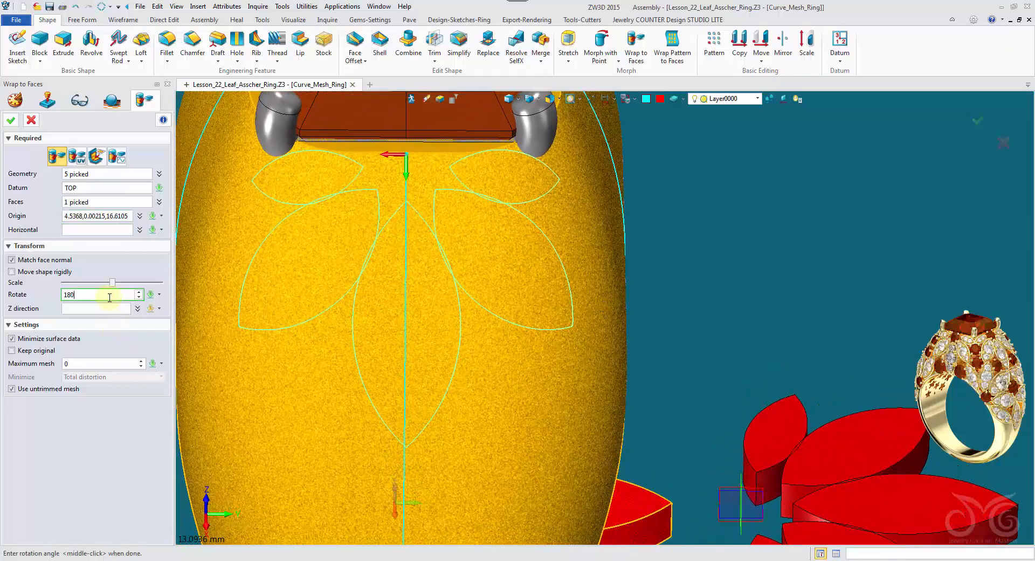
scroll(109, 298, "down", 1)
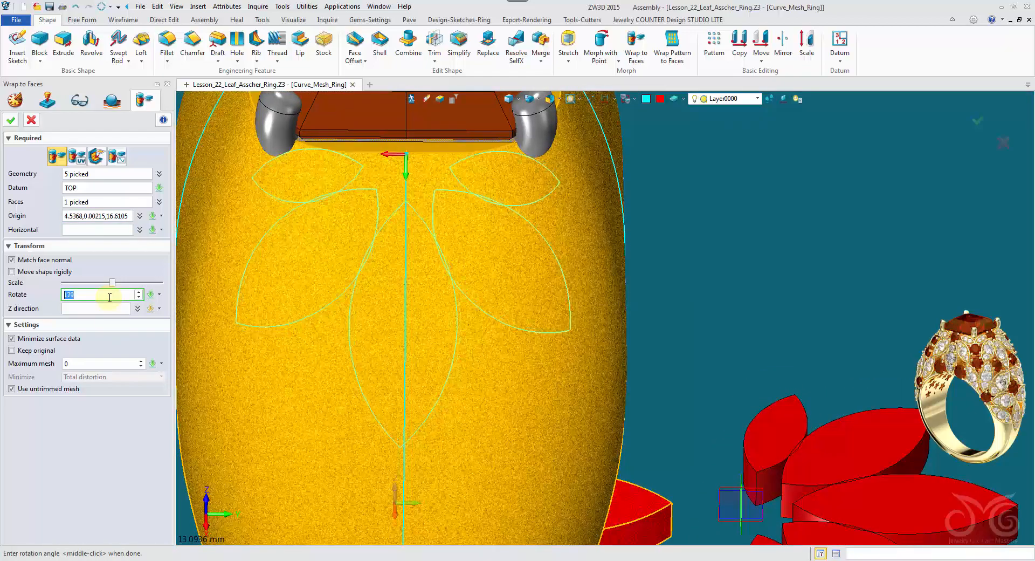
scroll(110, 298, "up", 1)
scroll(109, 297, "down", 1)
type(".5")
key("Return")
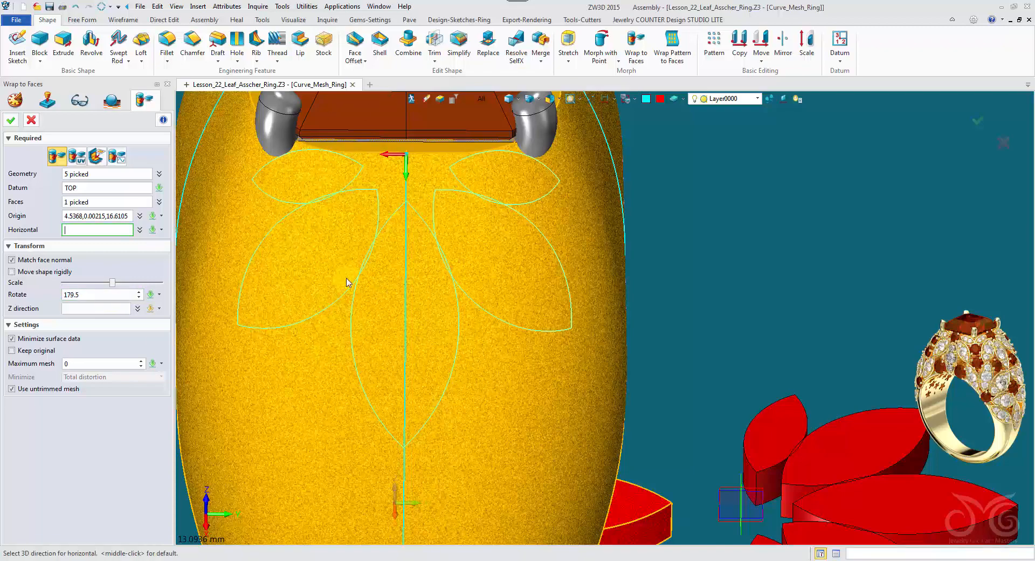
- Enable Keep original for the leaf wrap and complete the redefinition
mouse_move(767, 236)
right_mouse_down()
mouse_move(758, 272)
mouse_move(641, 264)
right_mouse_up()
scroll(722, 269, "down", 3)
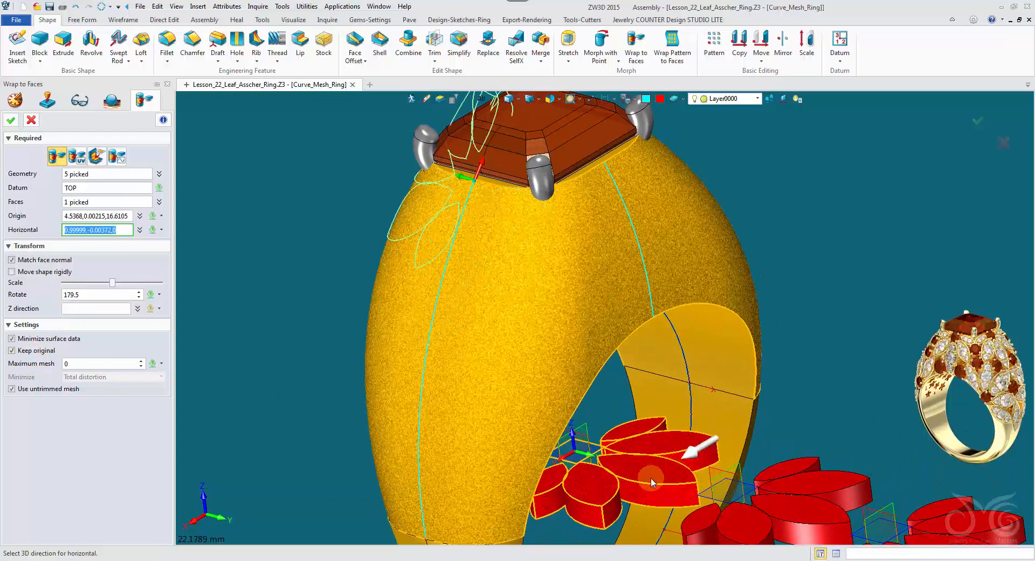
left_click(10, 120)
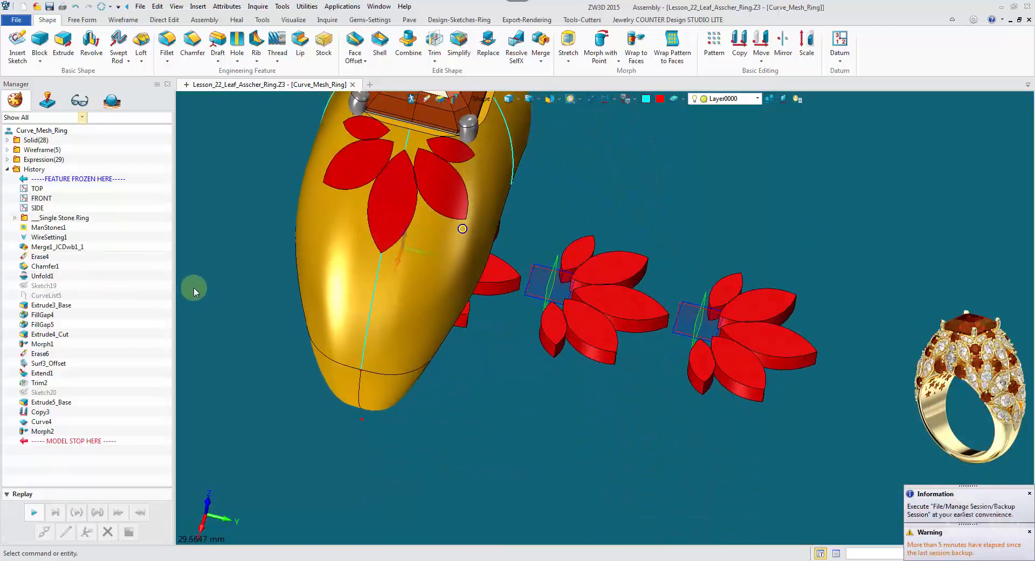
- Start another Wrap to Faces with the five leaves of the middle cluster as geometry and TOP.3.1 as the source datum
left_click(634, 49)
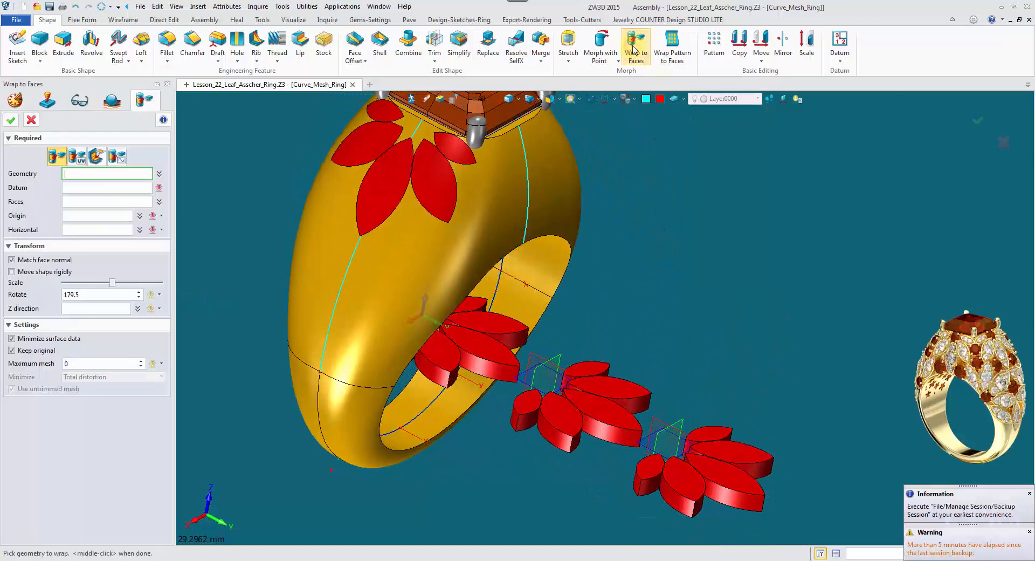
left_click(577, 355)
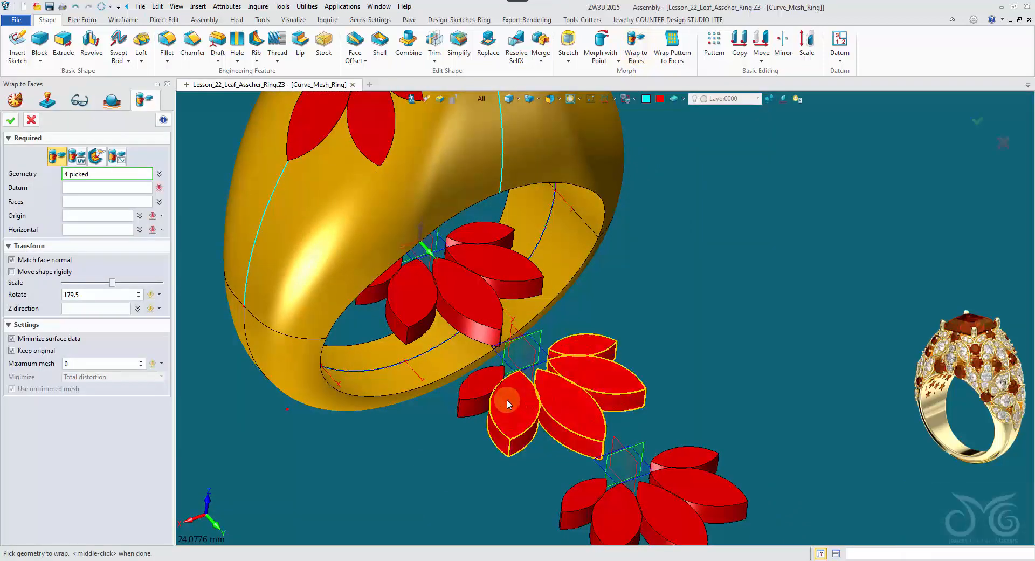
left_click(68, 186)
scroll(439, 345, "up", 3)
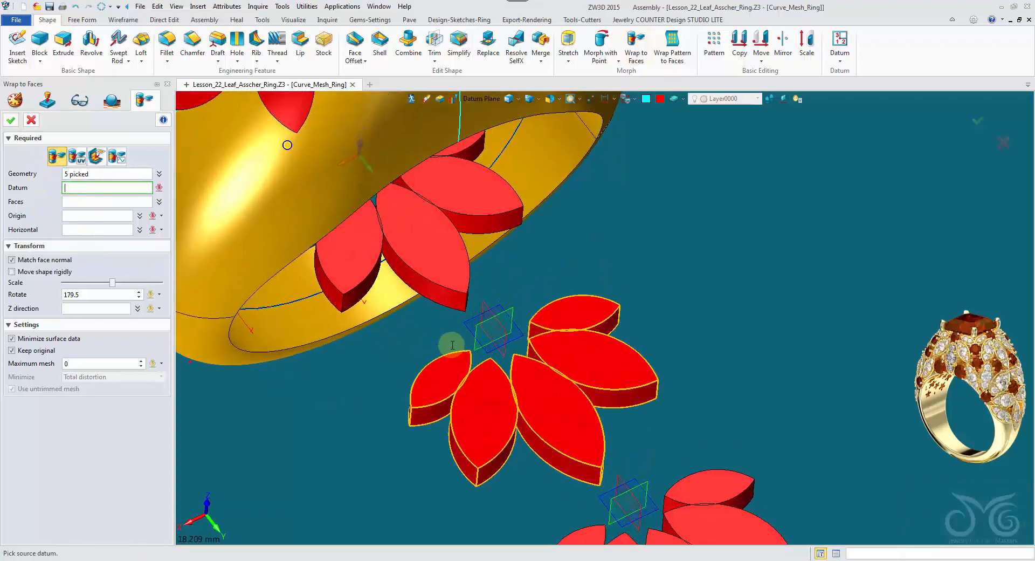
left_click(455, 327)
- Choose the dome's outer face as the destination and place the origin at -0.02776,4.5512,16.5649 on the side iso-curve below the stone
scroll(583, 358, "down", 3)
right_click_drag(584, 358, 92, 212)
right_click_drag(334, 259, 210, 161)
scroll(374, 180, "up", 1)
left_click(374, 179)
right_click_drag(376, 178, 372, 177)
middle_click(372, 177)
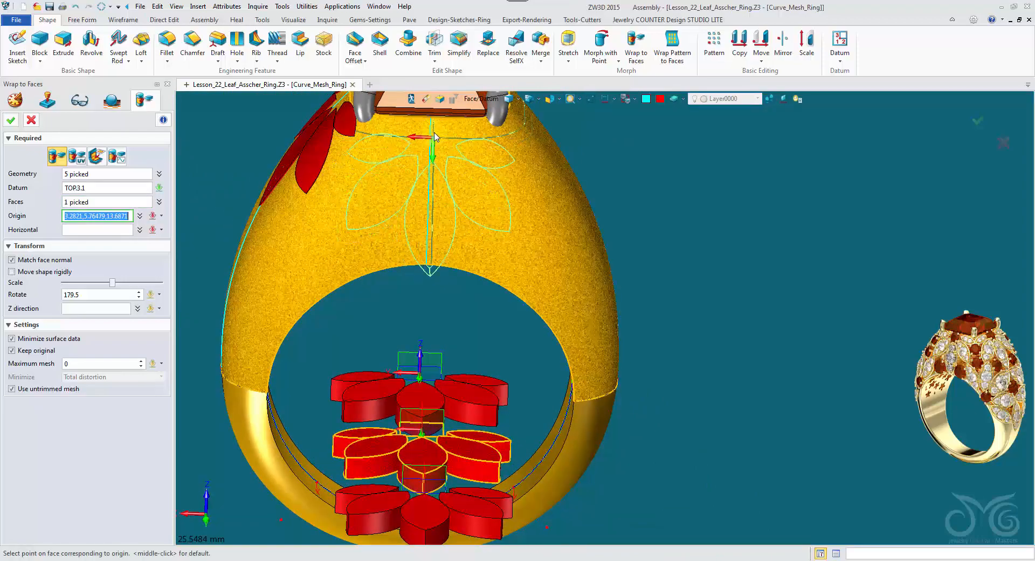
scroll(431, 125, "up", 3)
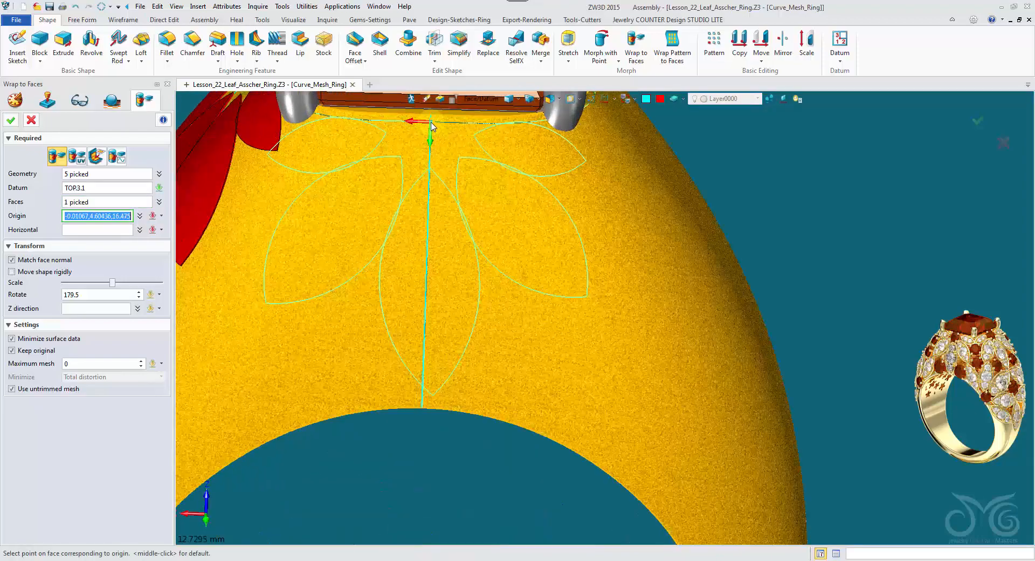
scroll(431, 125, "up", 3)
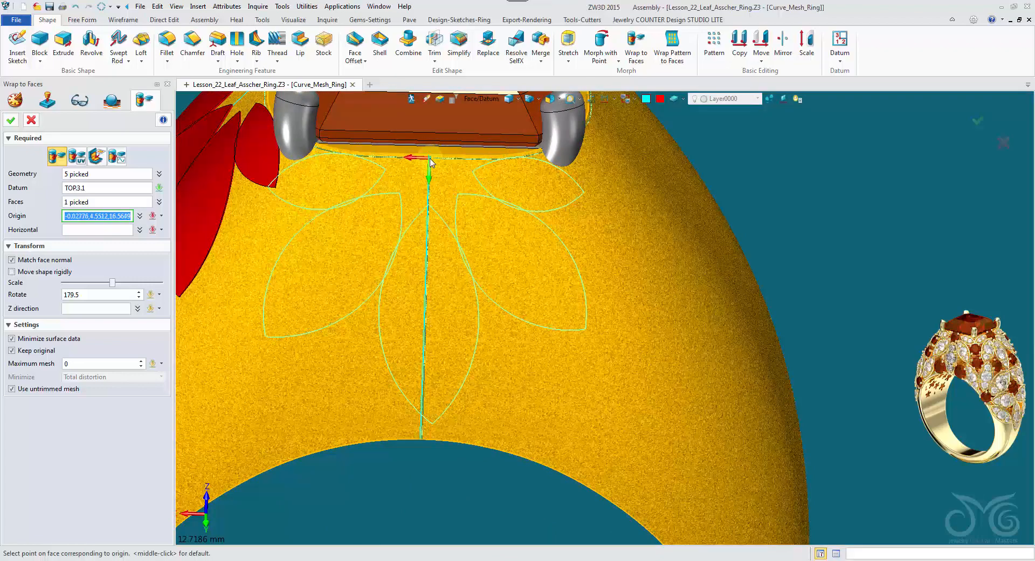
left_click(430, 160)
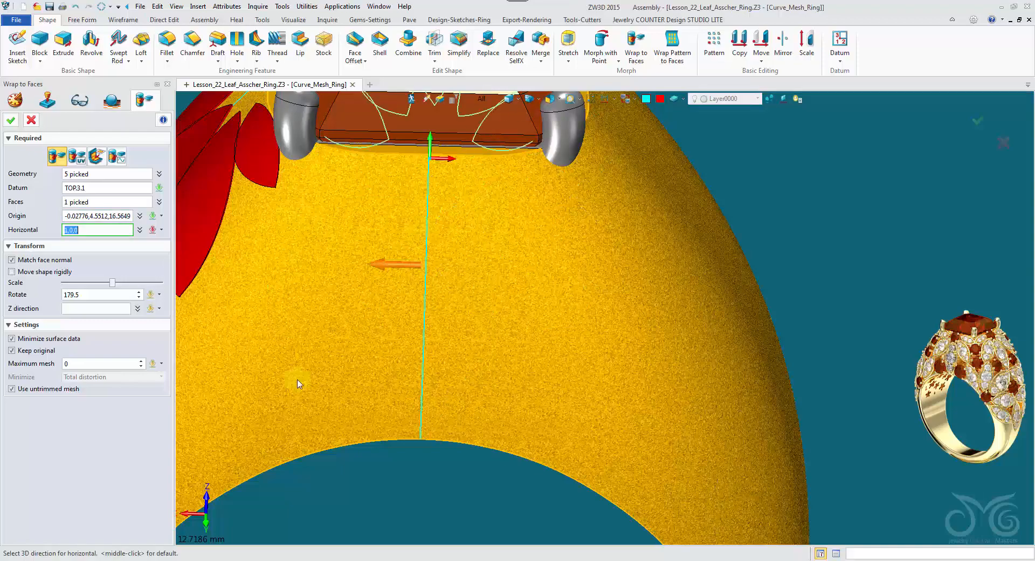
- Set the second wrap's rotation to 177.5 degrees and reposition its origin along the side iso-curve below the stone
scroll(91, 294, "down", 1)
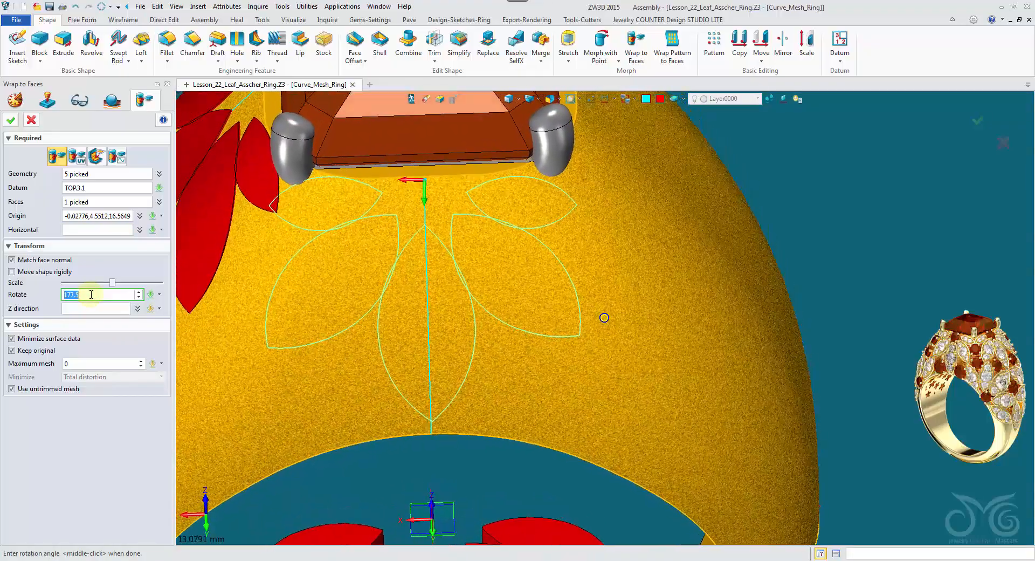
scroll(91, 295, "up", 1)
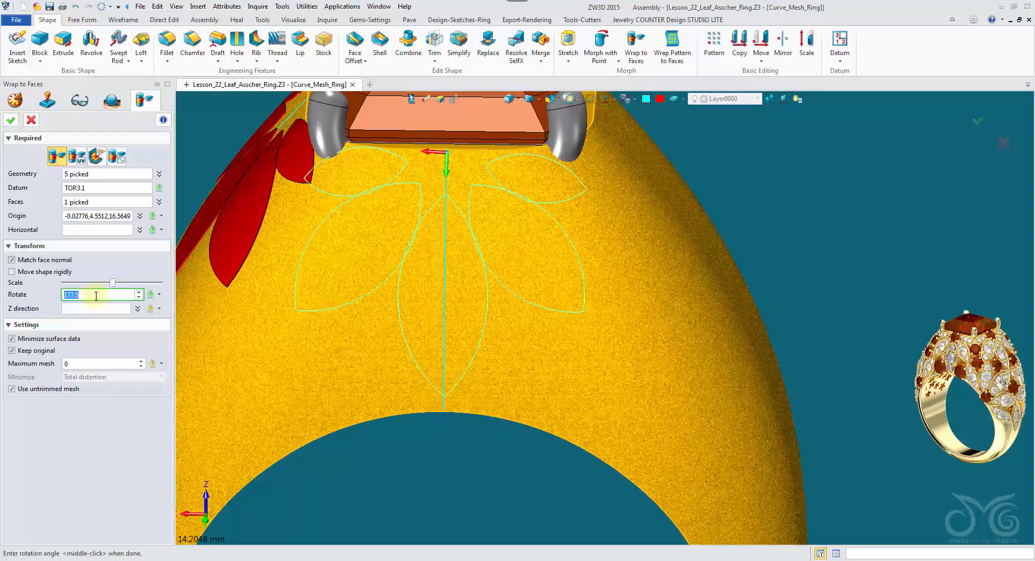
left_click(110, 216)
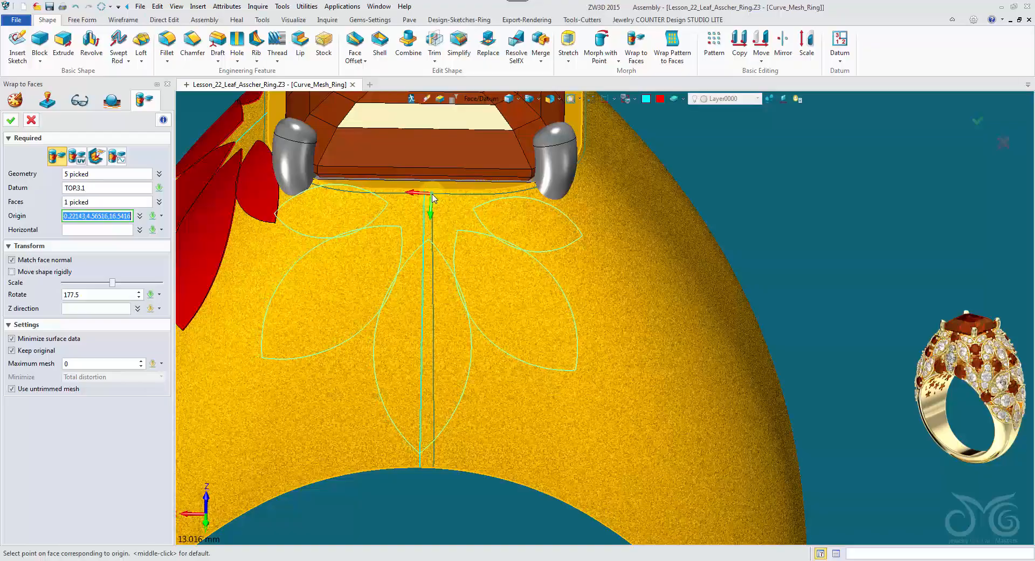
right_click_drag(602, 322, 565, 238)
scroll(569, 248, "down", 3)
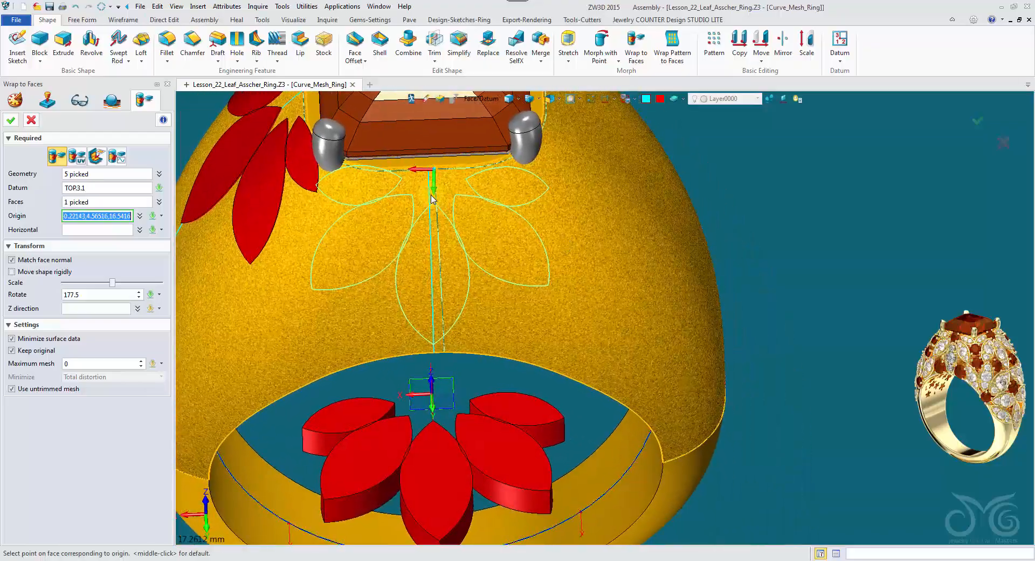
scroll(430, 195, "up", 3)
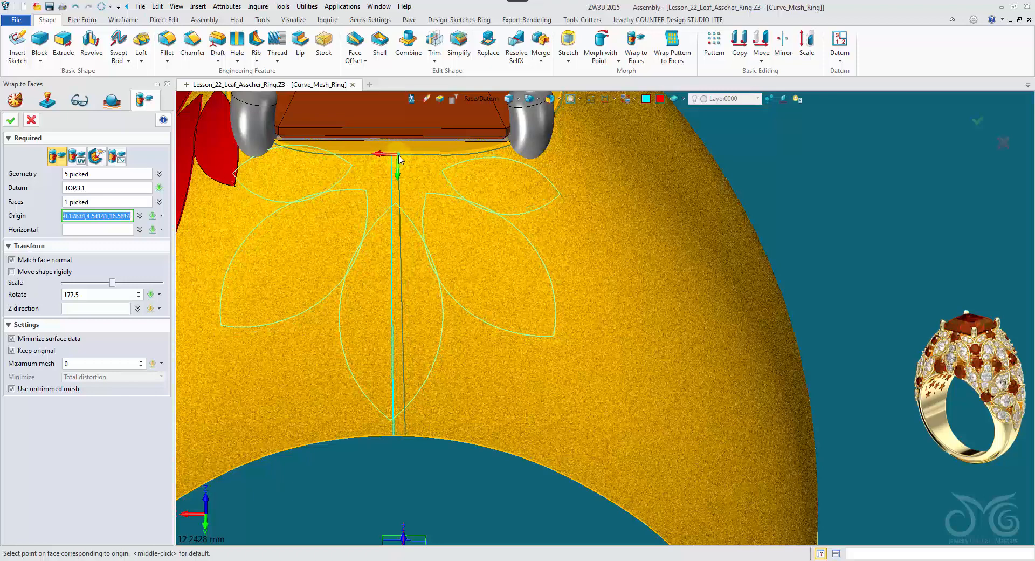
left_click(399, 157)
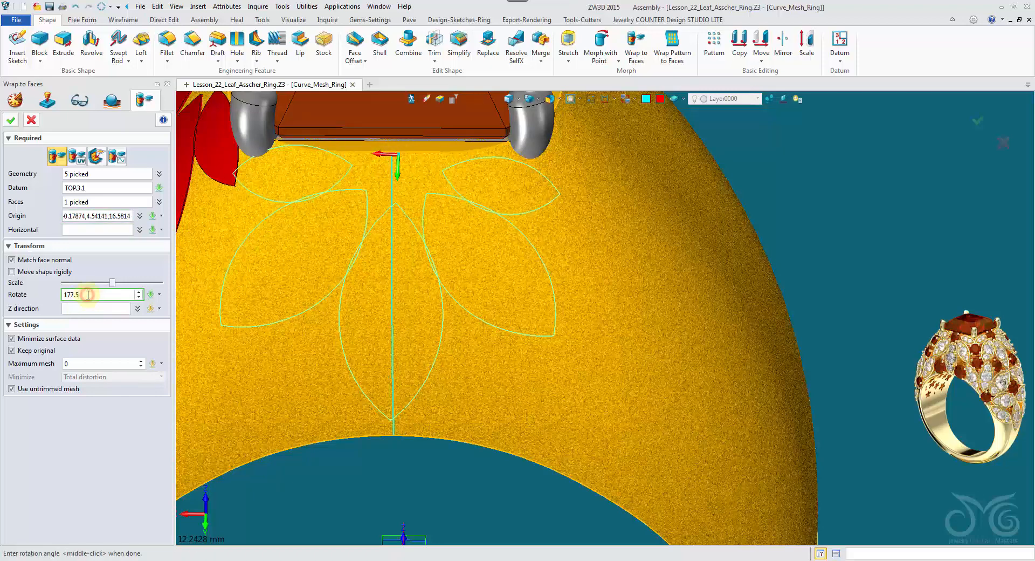
scroll(88, 295, "up", 3)
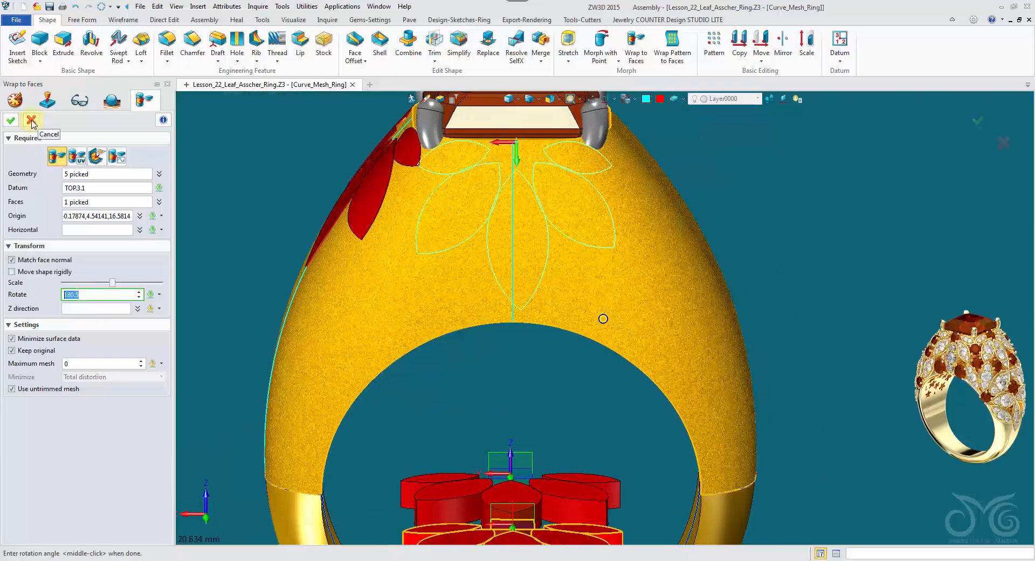
scroll(372, 250, "up", 3)
right_click_drag(555, 270, 485, 242)
scroll(484, 242, "down", 2)
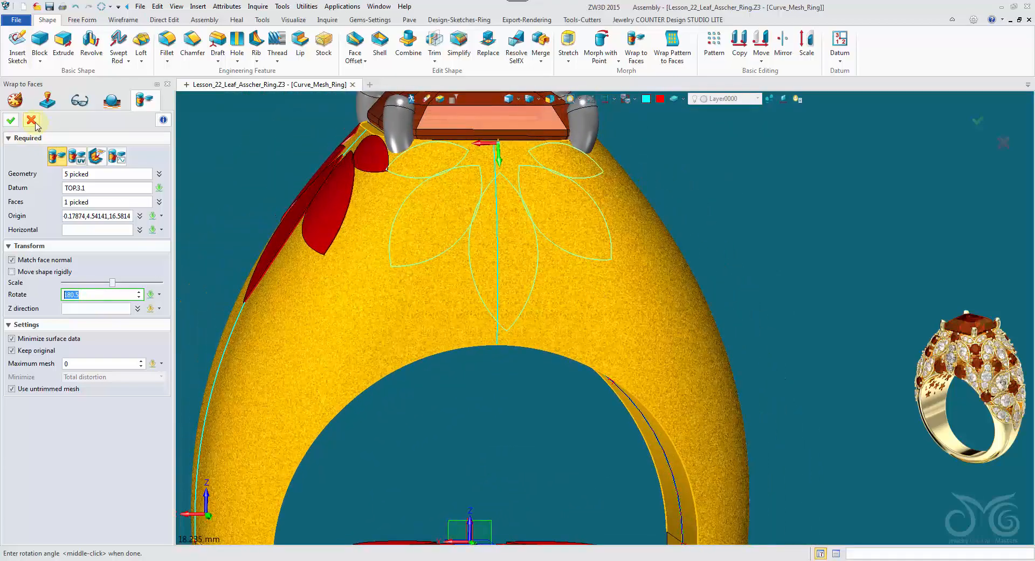
left_click(31, 121)
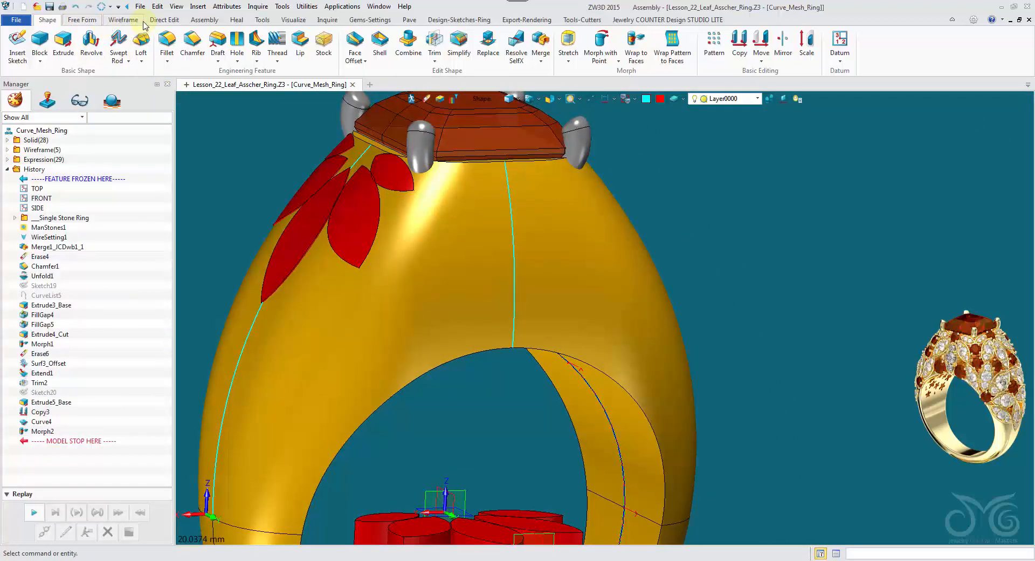
- Set up an InterX Curve with face selection, picking the ring's large outer face as the first shape
left_click(125, 20)
left_click(215, 64)
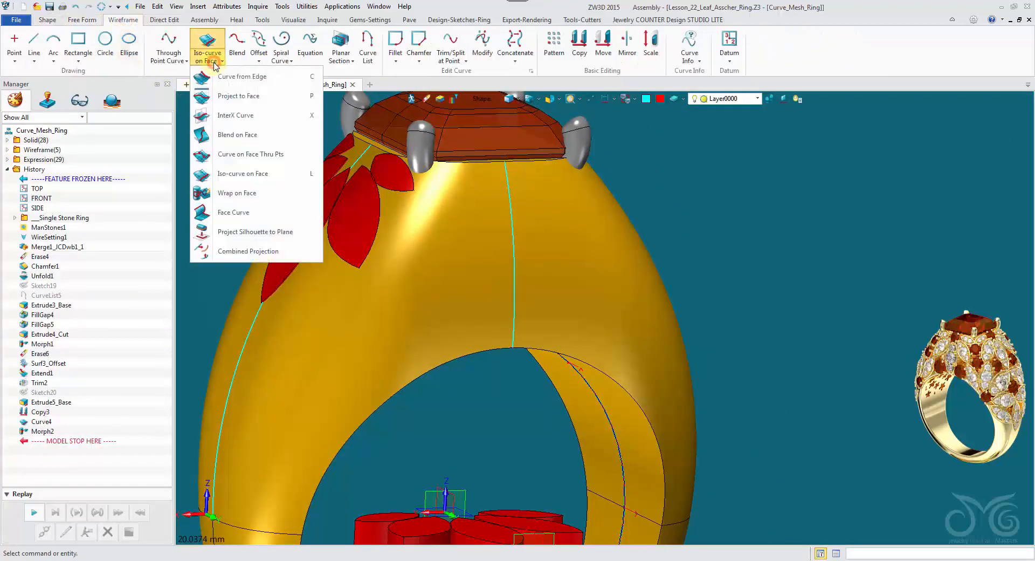
left_click(233, 115)
scroll(362, 288, "down", 1)
right_click_drag(362, 288, 431, 155)
right_click(484, 111)
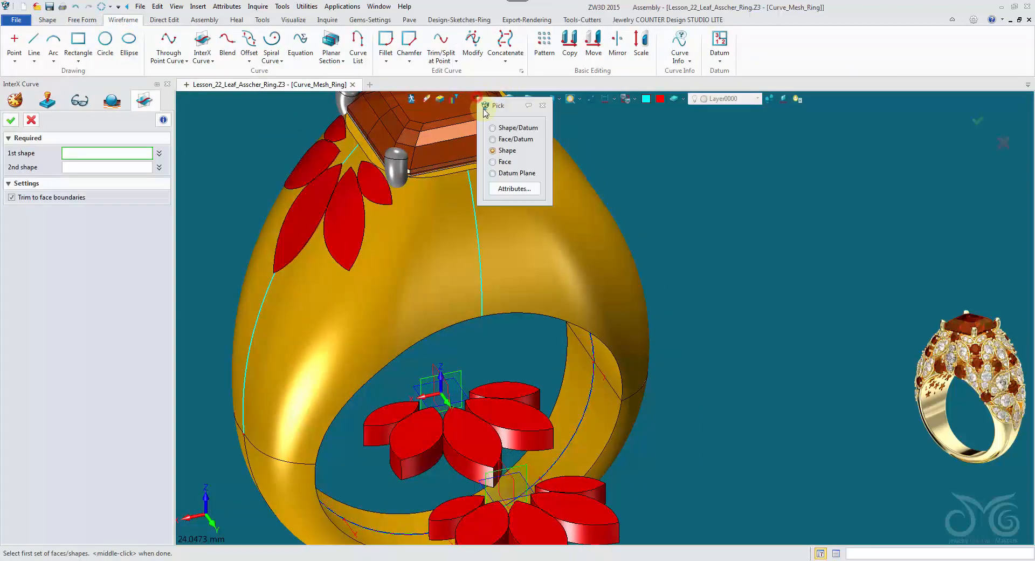
left_click(501, 162)
left_click(450, 220)
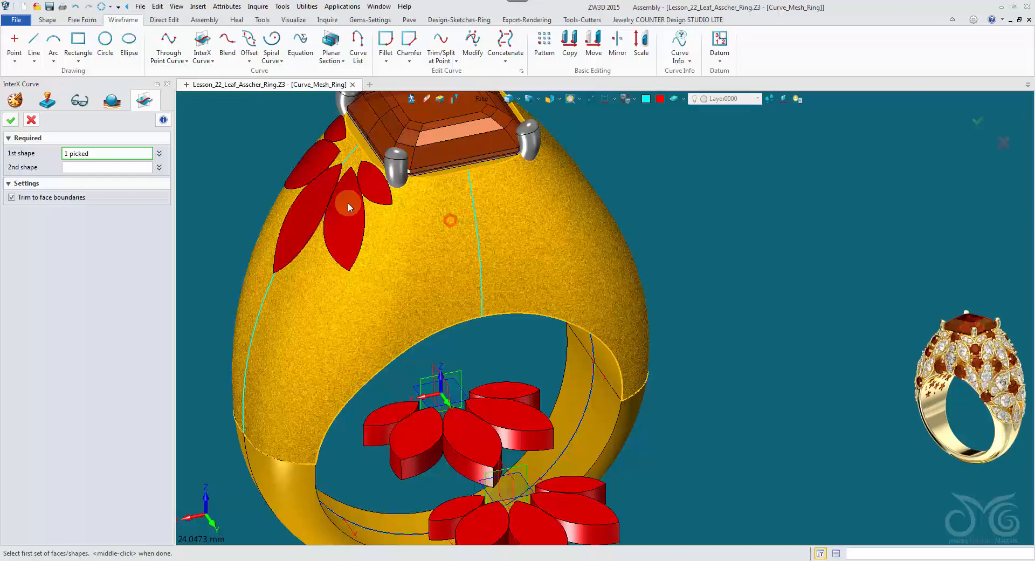
- Pick the SIDE datum plane and a second datum plane at the origin as the intersection's second shape
left_click(92, 166)
scroll(331, 348, "up", 3)
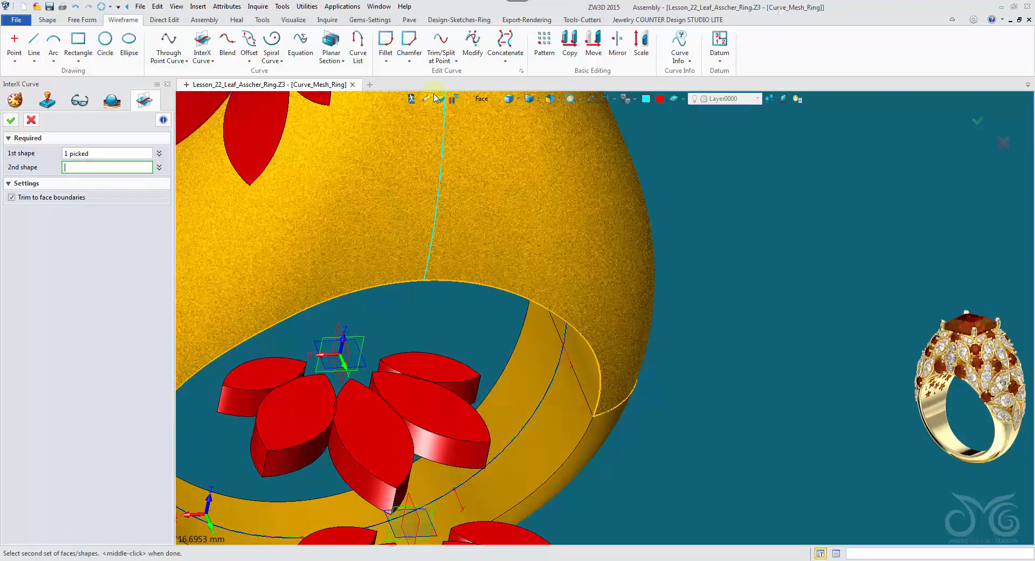
left_click(493, 103)
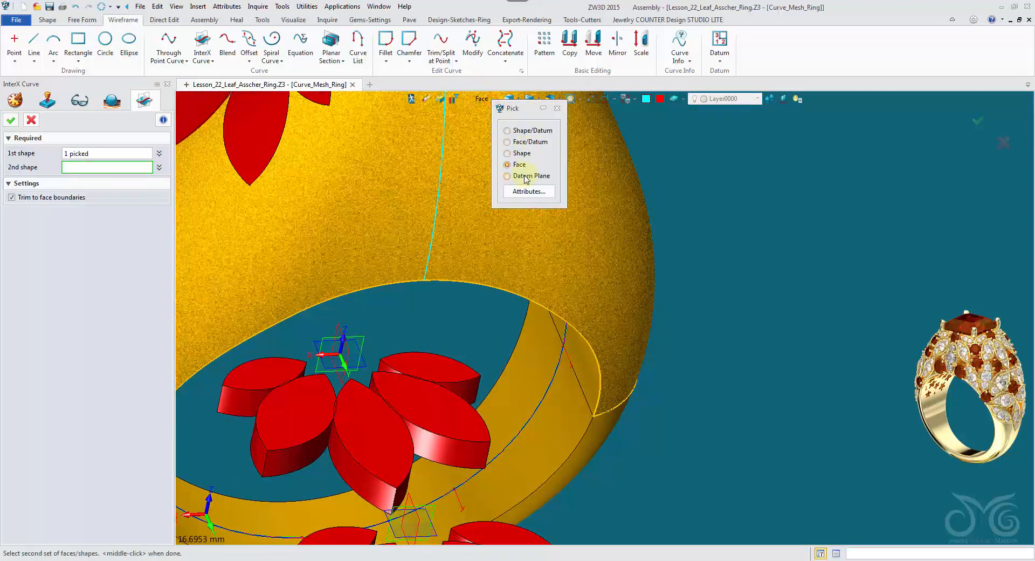
left_click(507, 176)
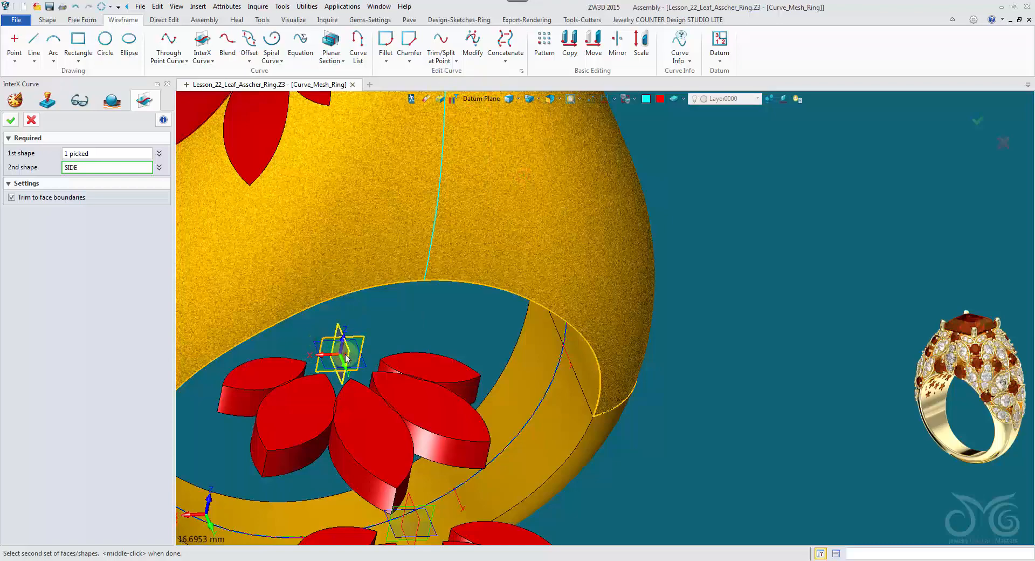
left_click(346, 359)
scroll(346, 358, "down", 3)
- Set the curve colour to blue and create the intersection curves on the ring's outer face
left_click(646, 99)
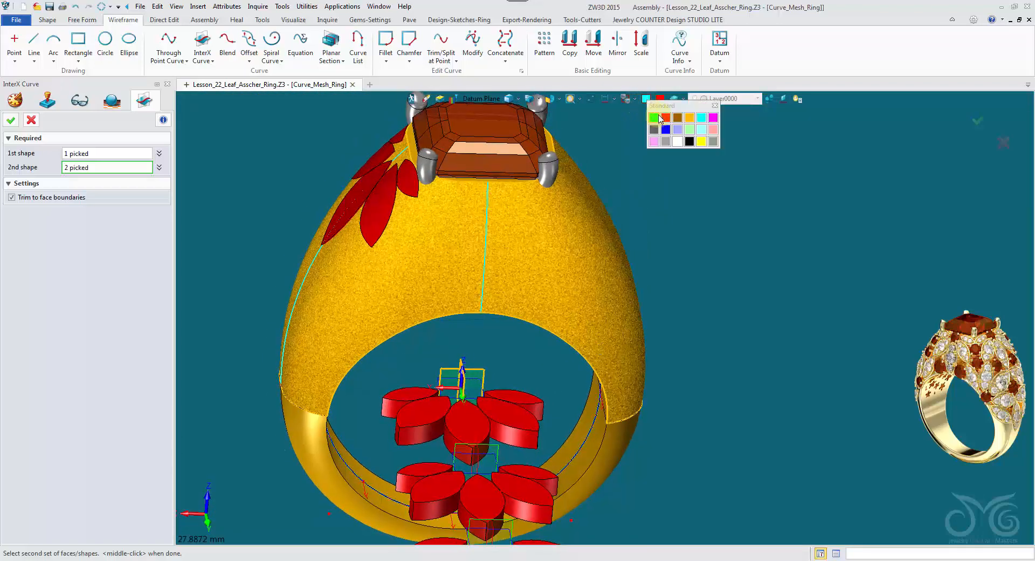
left_click(666, 118)
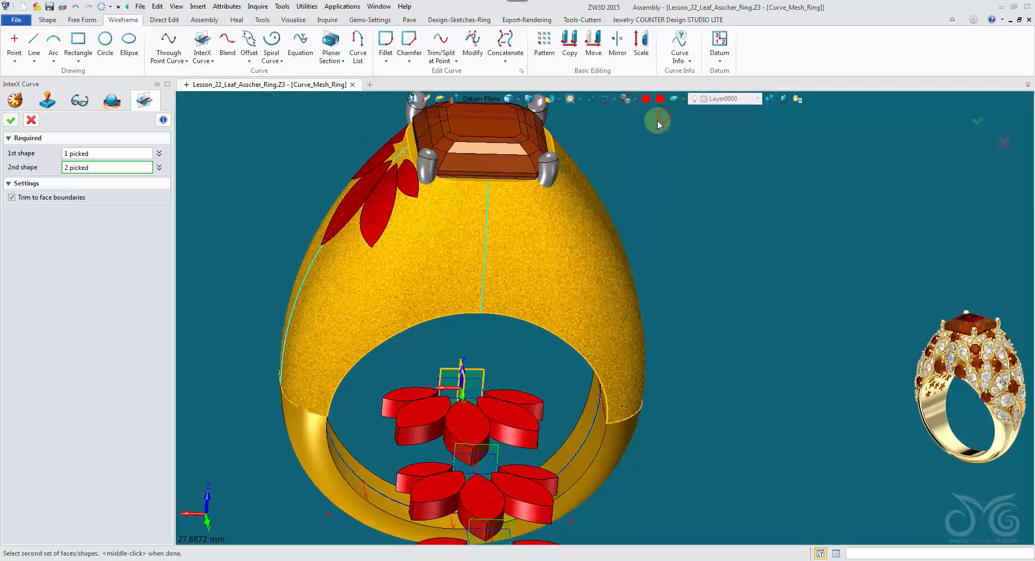
left_click(646, 99)
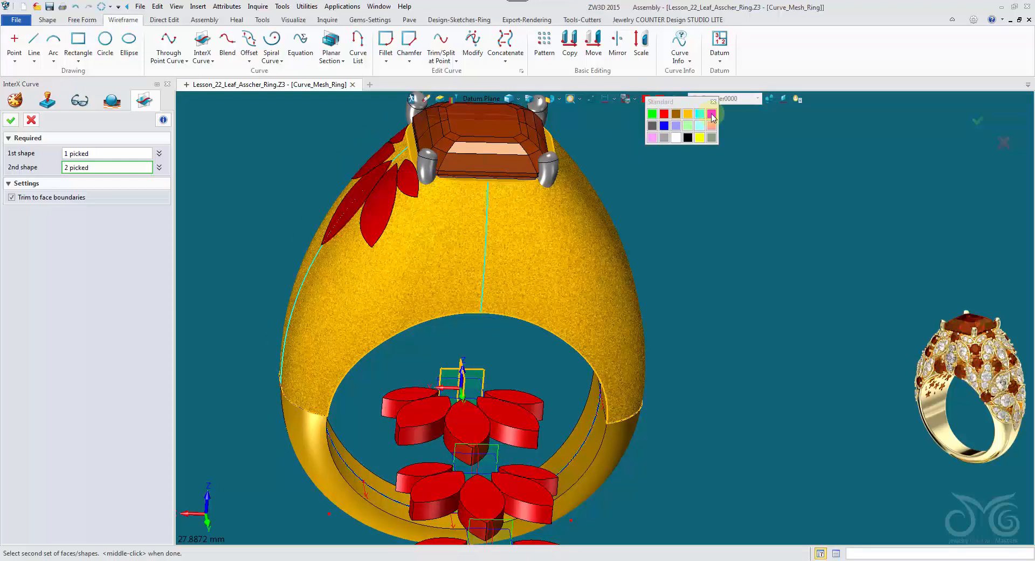
left_click(664, 126)
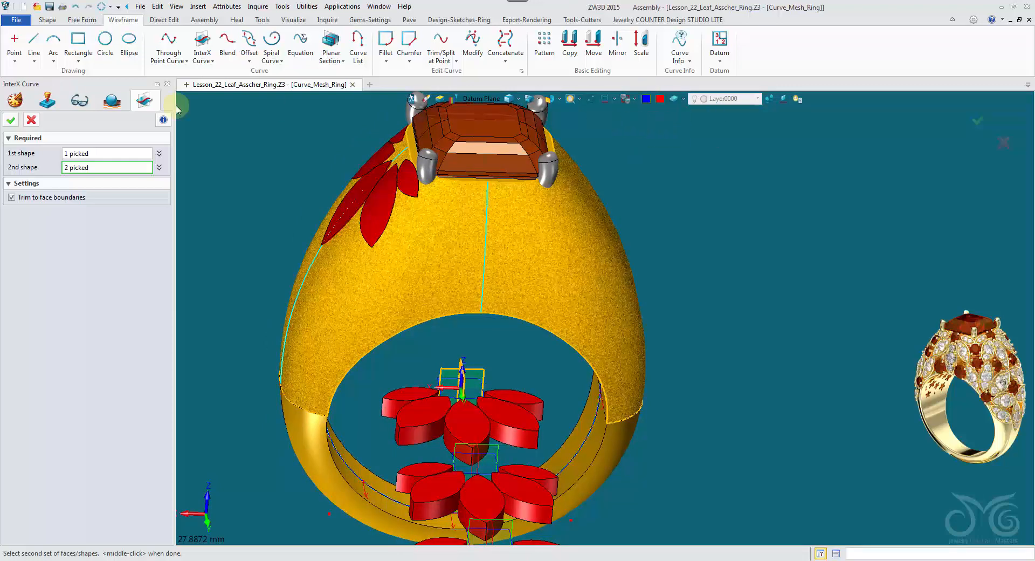
left_click(22, 121)
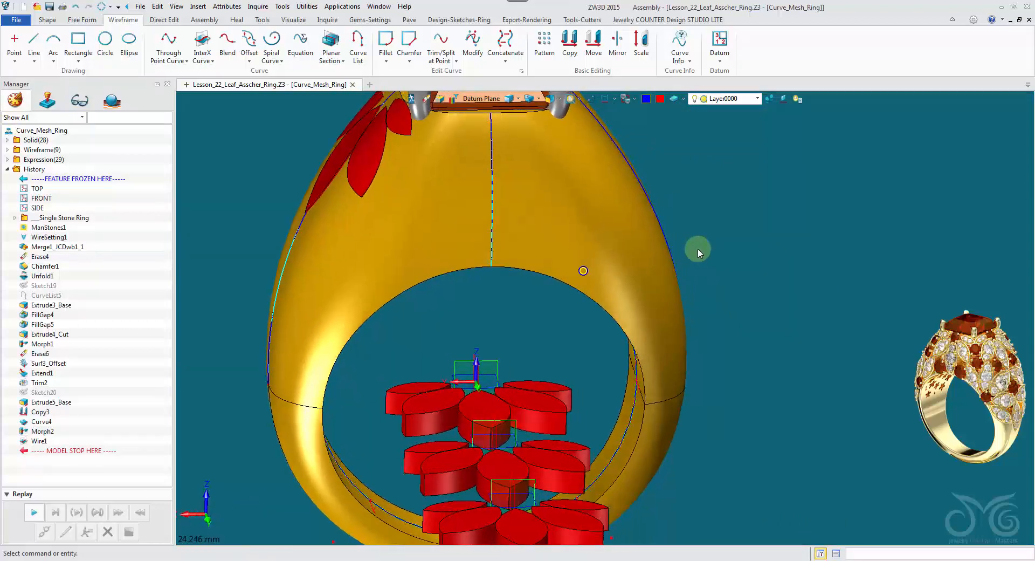
- Inspect the intersection curves on the ring, and undo them
middle_click_drag(696, 254, 371, 153)
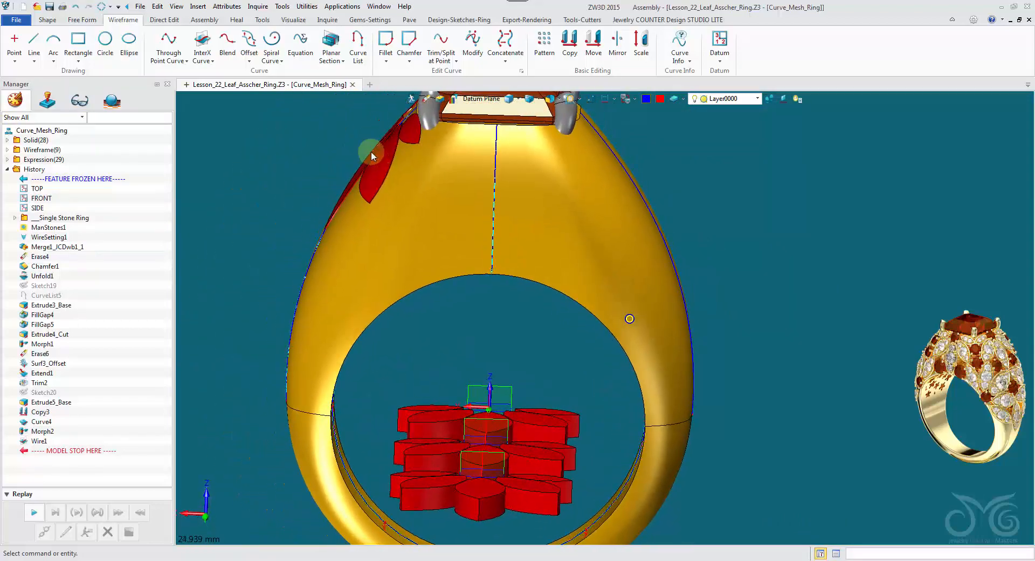
left_click(74, 8)
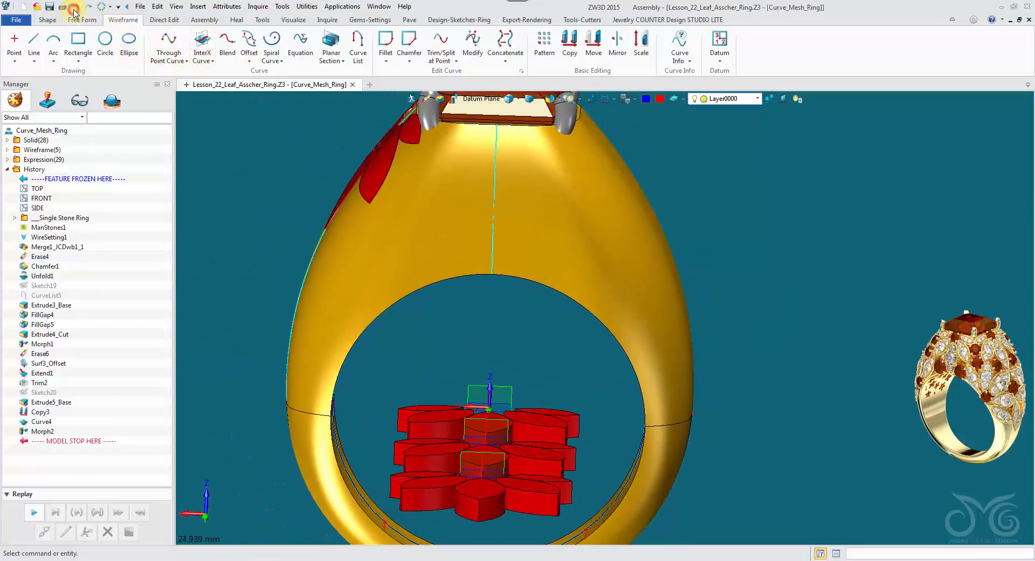
right_click_drag(340, 291, 358, 281)
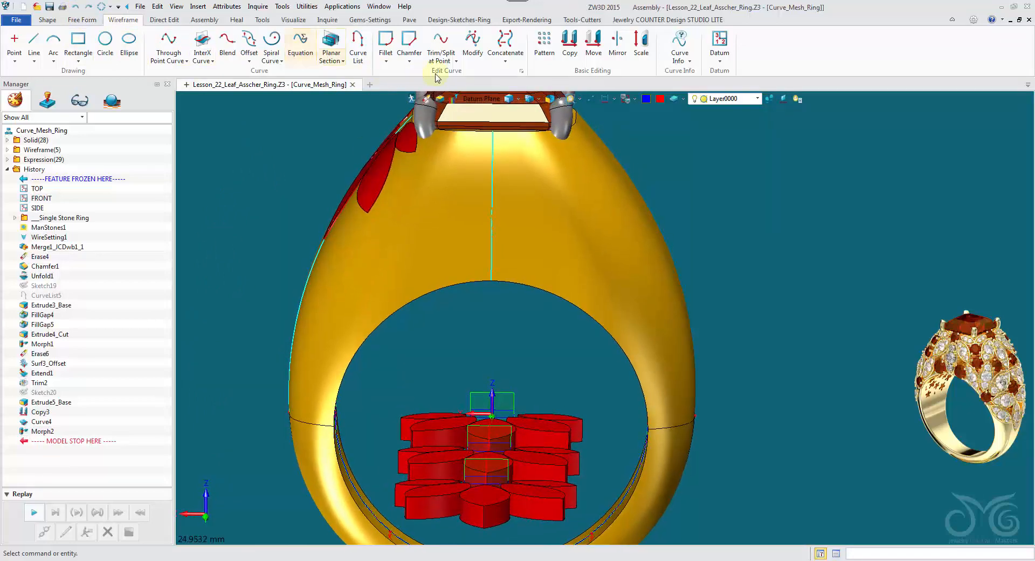
- Start Wrap to Faces and pick the five solids of the middle leaf cluster as the geometry
left_click(47, 20)
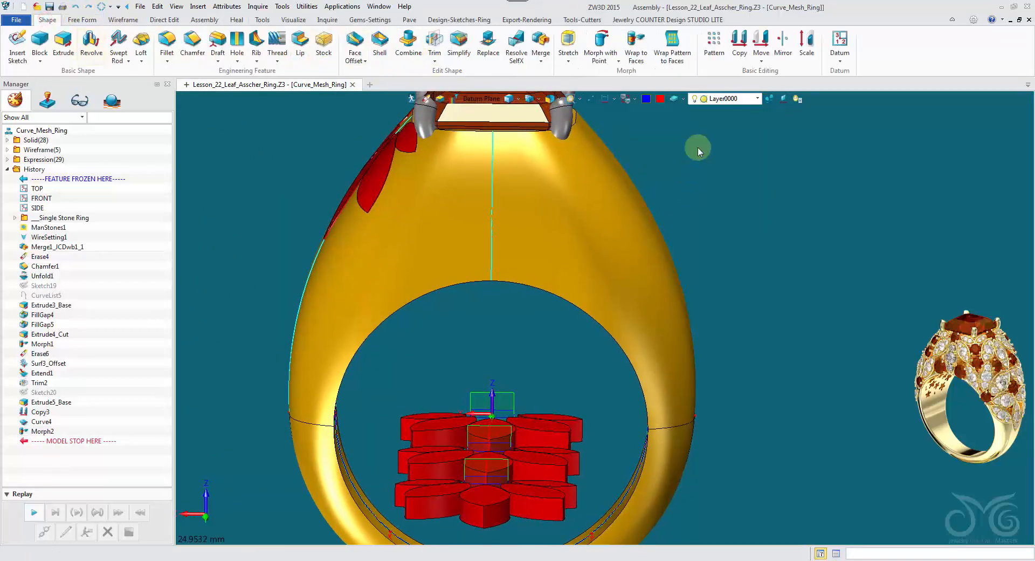
left_click(644, 58)
right_click_drag(609, 320, 618, 282)
left_click(445, 428)
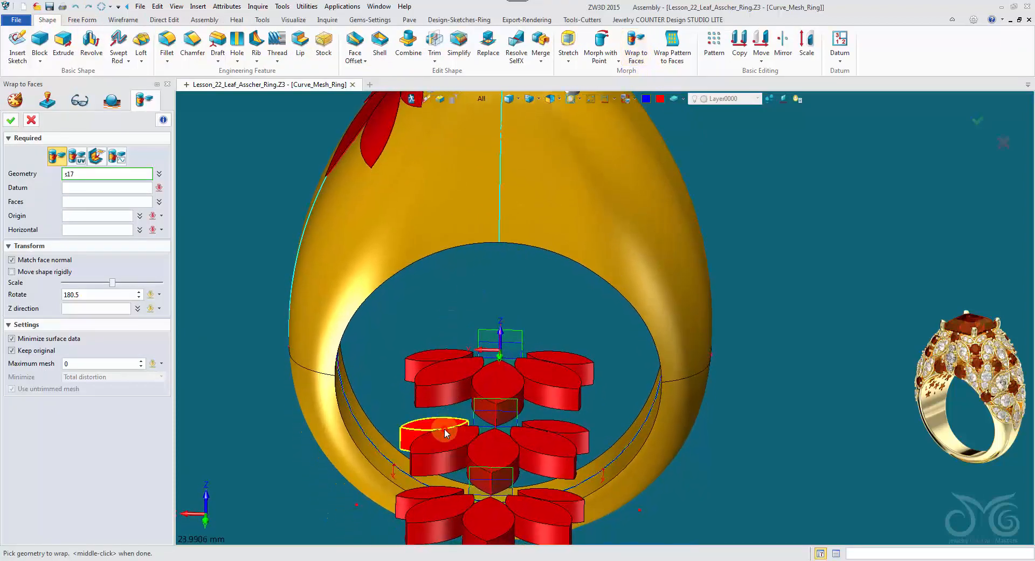
left_click(447, 438)
left_click(488, 453)
left_click(542, 451)
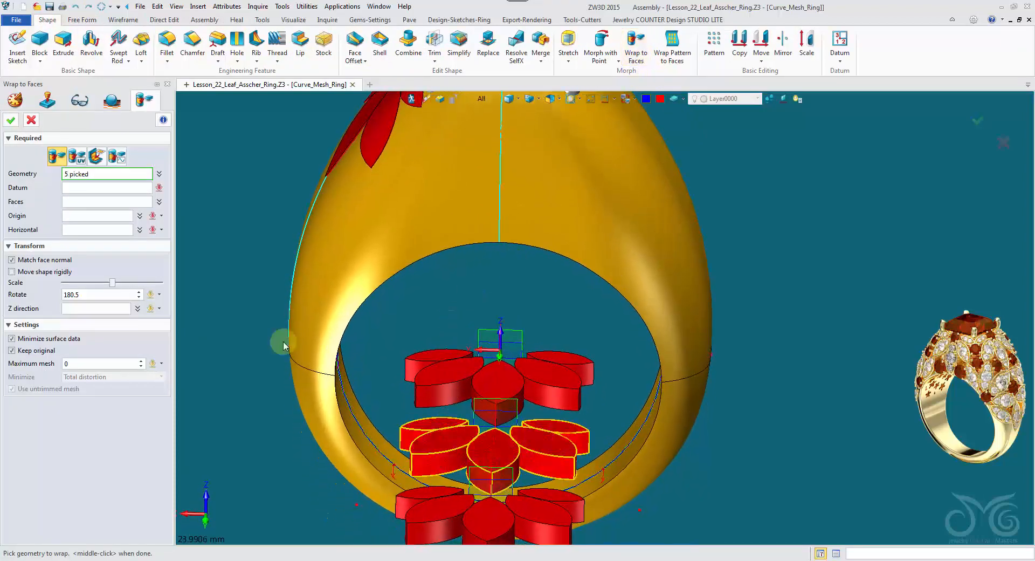
- Assign the leaf cluster's datum TOP3.1 as source datum and the ring's outer face as the wrap face
middle_click(276, 303)
right_click_drag(277, 303, 320, 380)
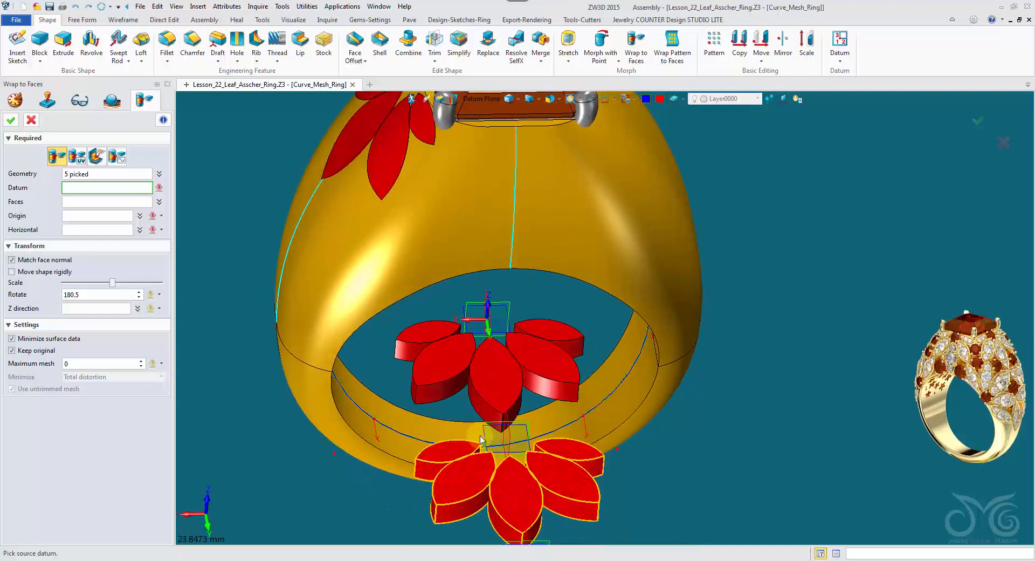
right_click_drag(491, 437, 503, 446)
left_click(564, 447)
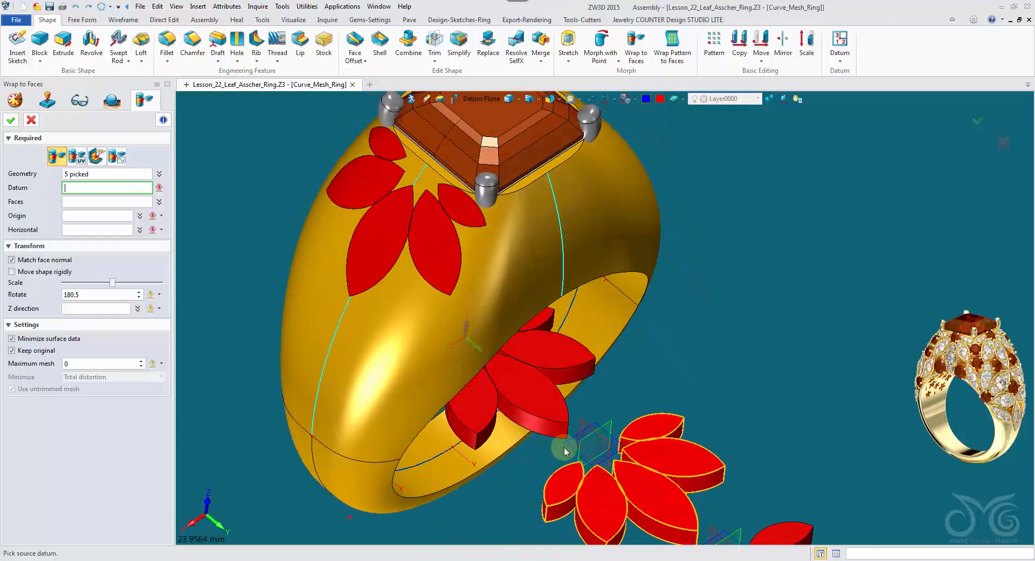
right_click_drag(544, 334, 399, 242)
left_click(468, 226)
- Place the wrap origin on the ring's side face at the upper end of the guide curve, just below the stone
left_click(116, 216)
scroll(234, 226, "up", 3)
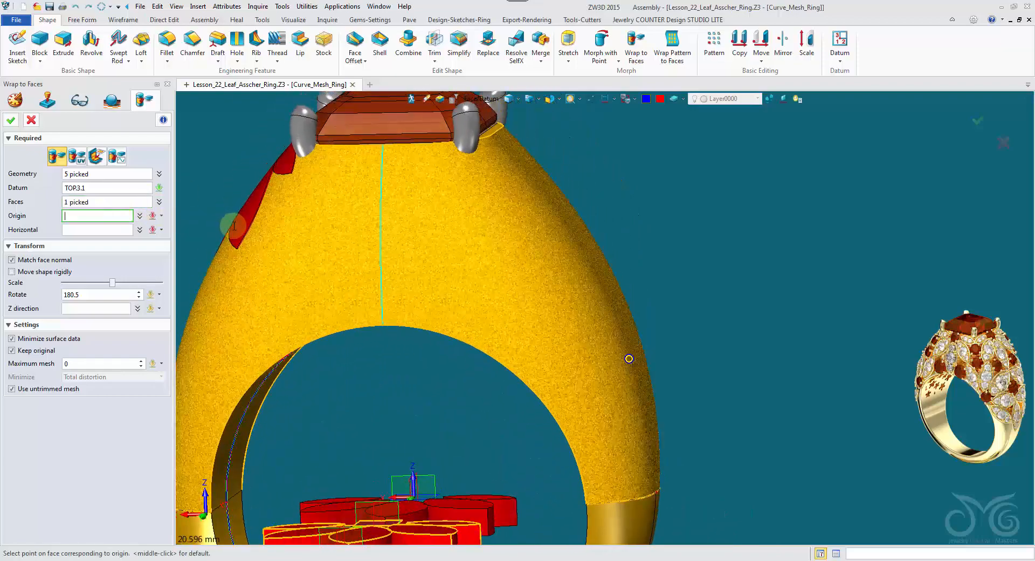
right_click_drag(234, 226, 300, 205)
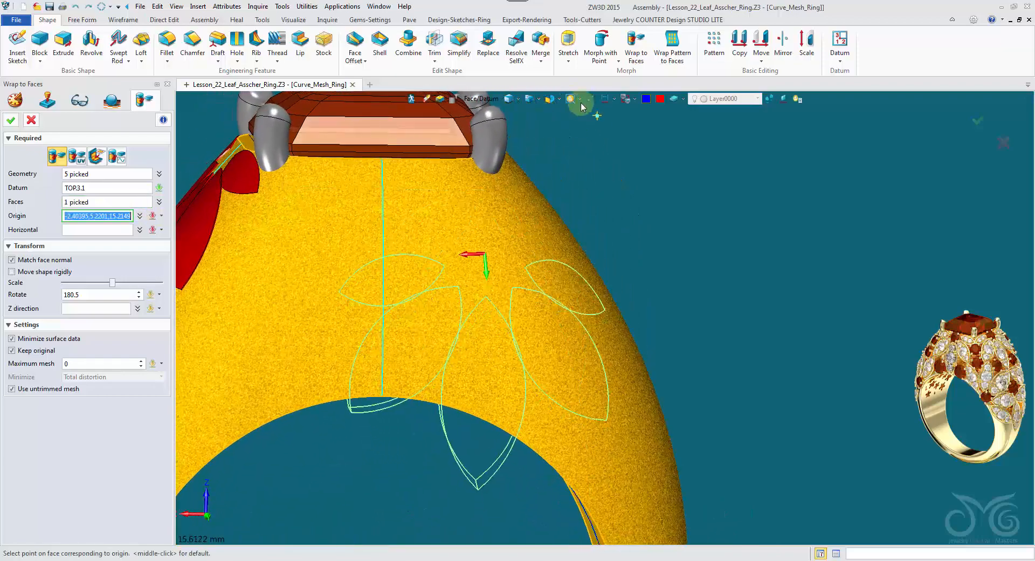
left_click(560, 99)
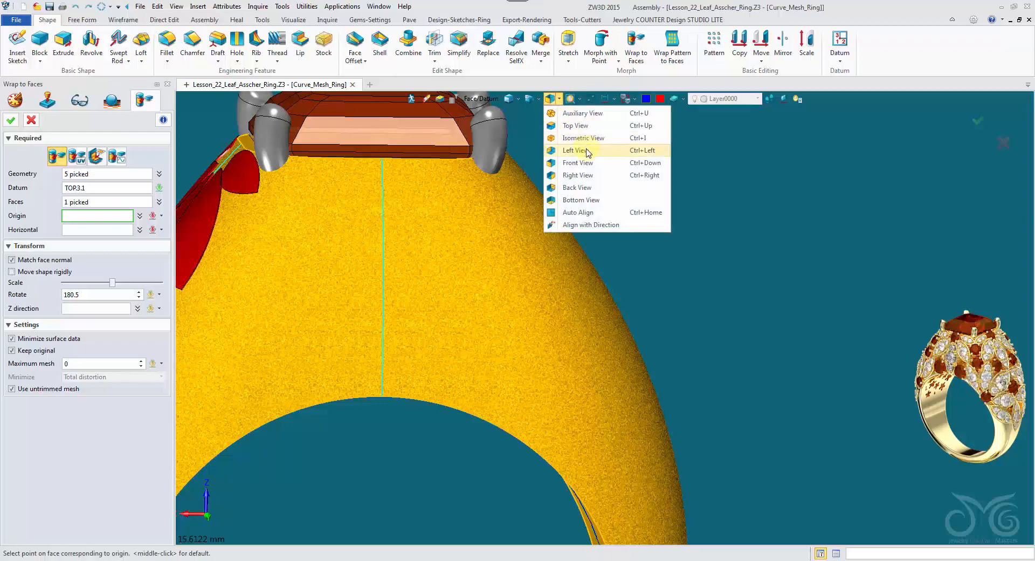
left_click(592, 171)
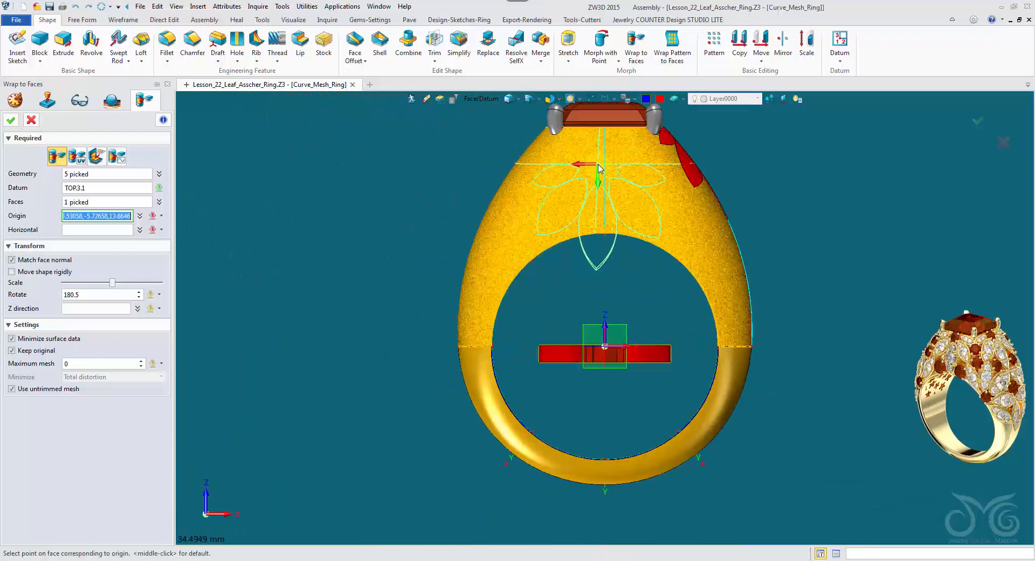
left_click(560, 99)
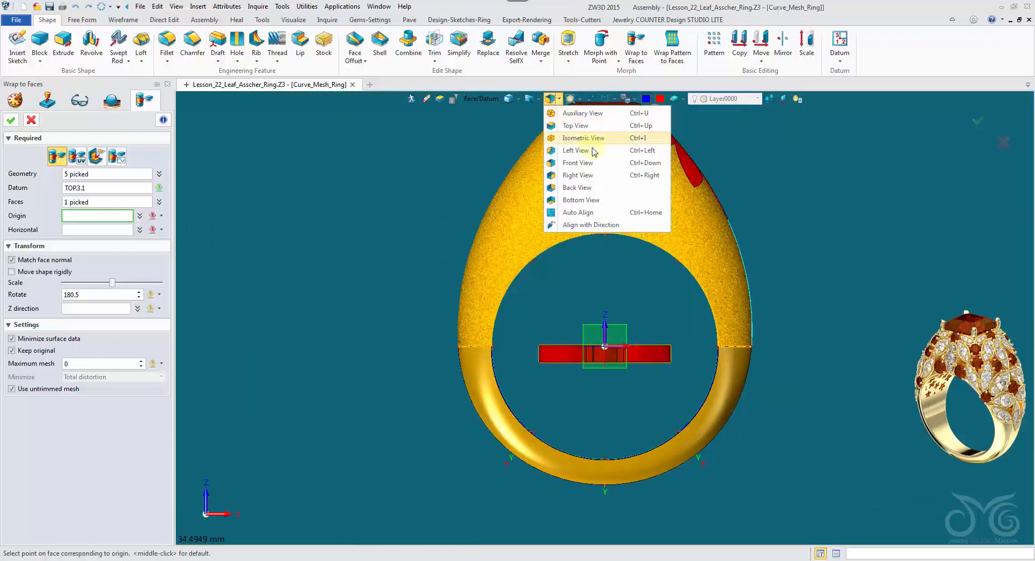
left_click(592, 185)
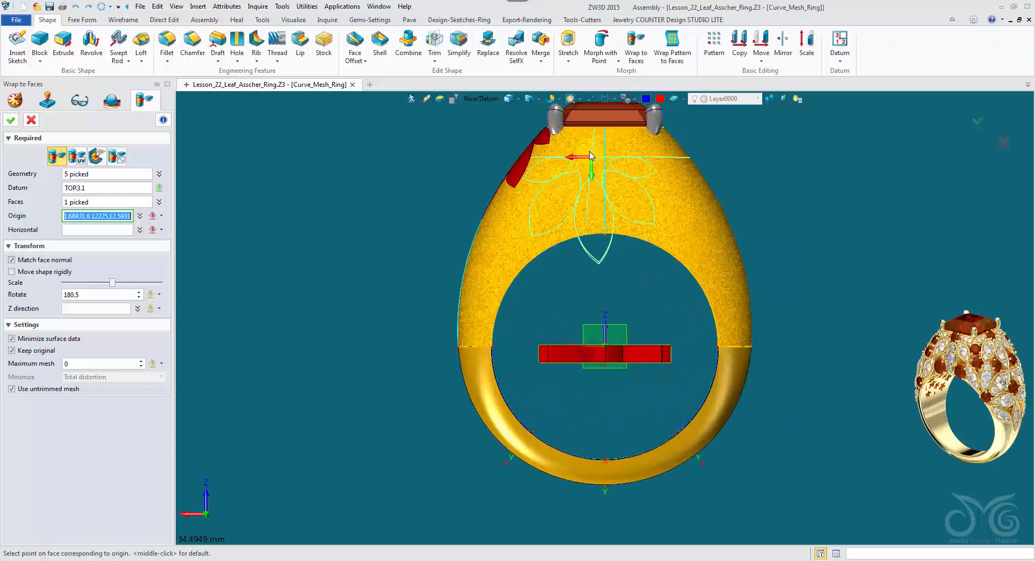
scroll(593, 183, "up", 5)
left_click(594, 183)
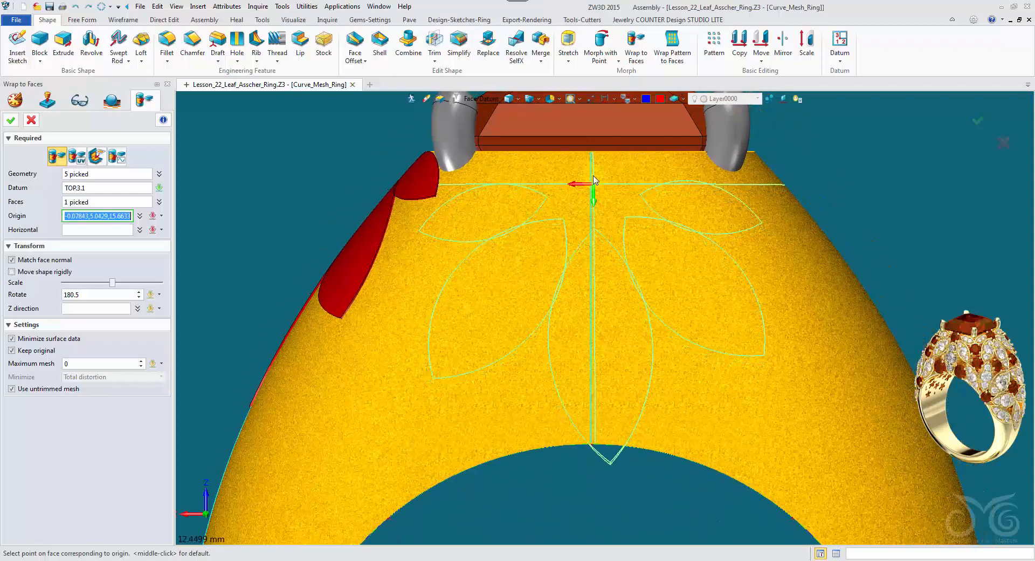
left_click(592, 158)
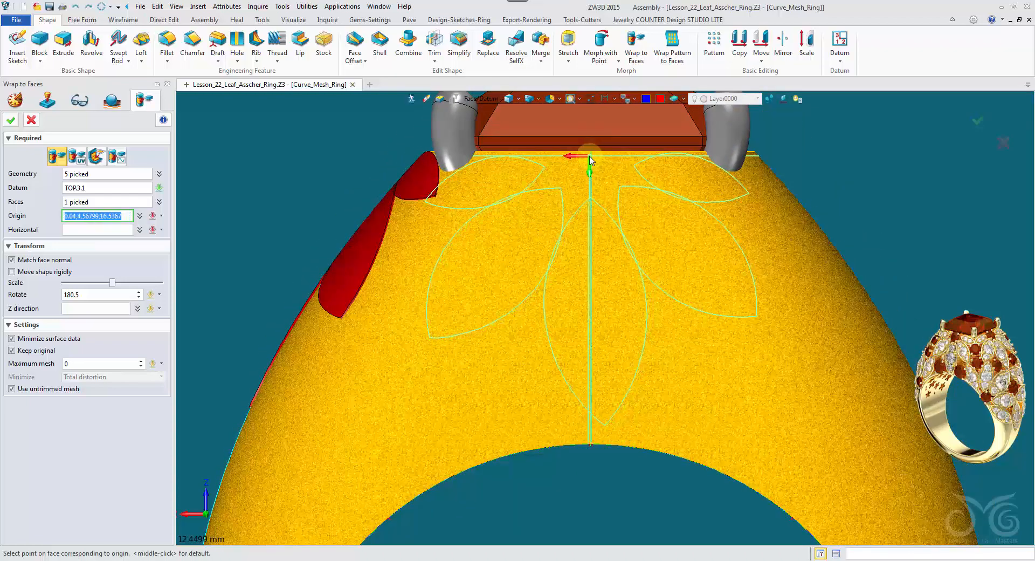
left_click(592, 158)
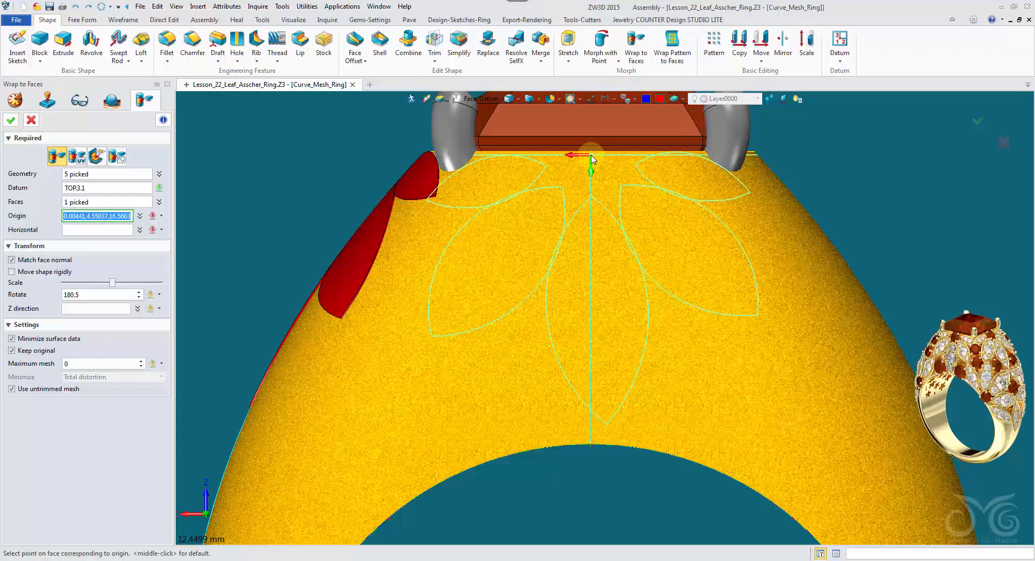
scroll(592, 154, "up", 3)
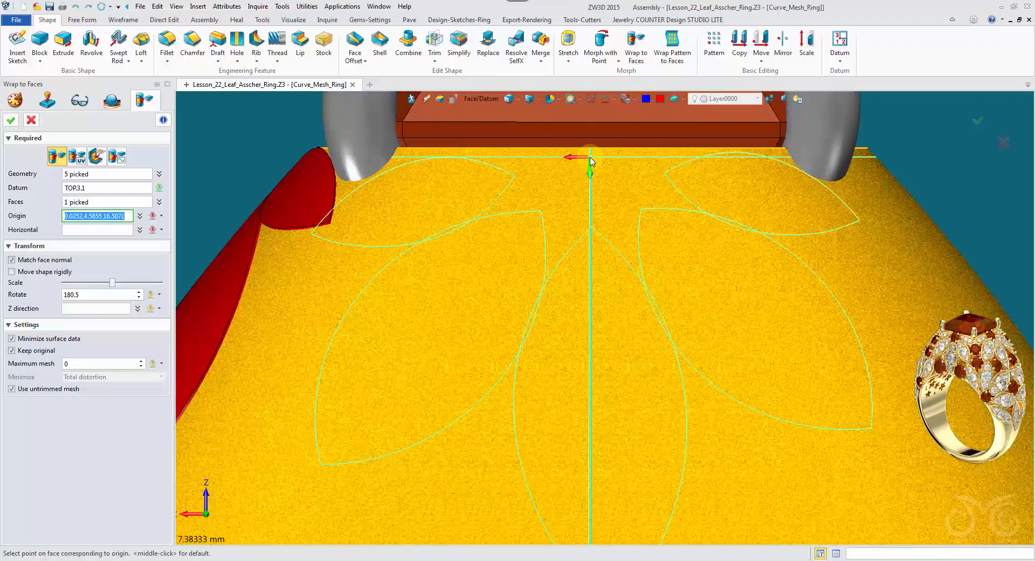
left_click(592, 153)
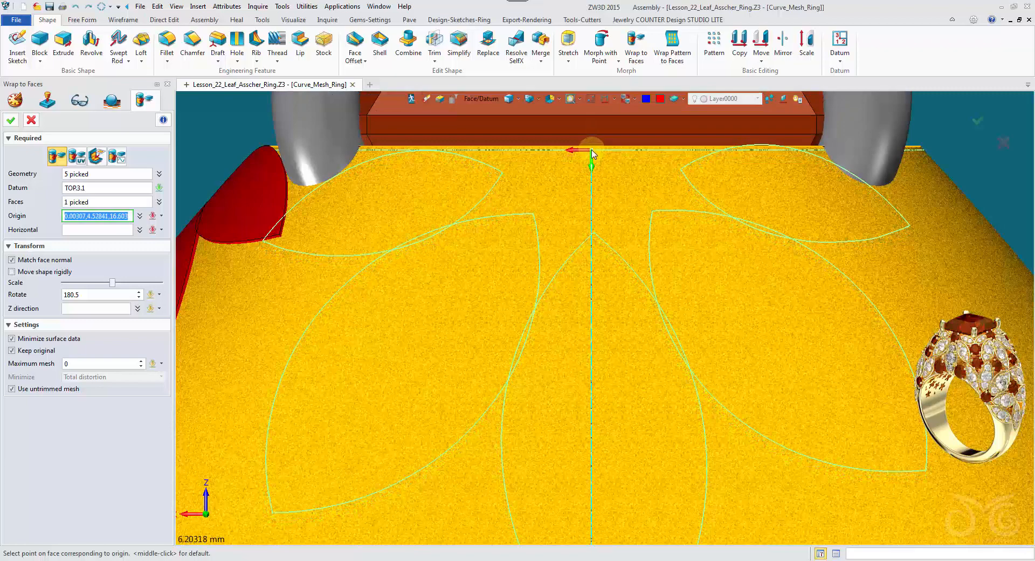
middle_click(592, 153)
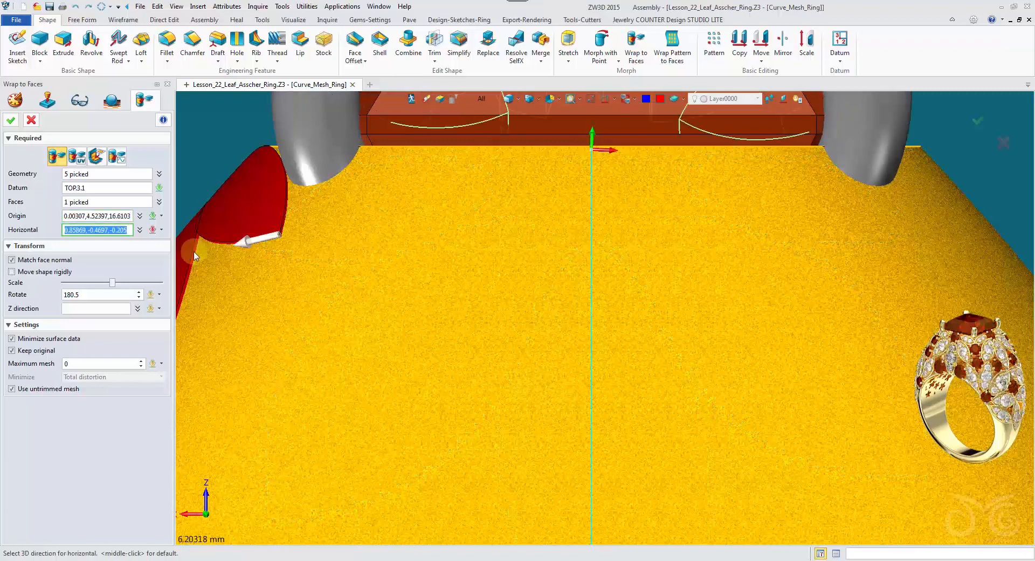
- Set the wrap rotation to 179.5° to line the leaf cluster up with the guide curve, and complete the wrap
scroll(396, 351, "down", 3)
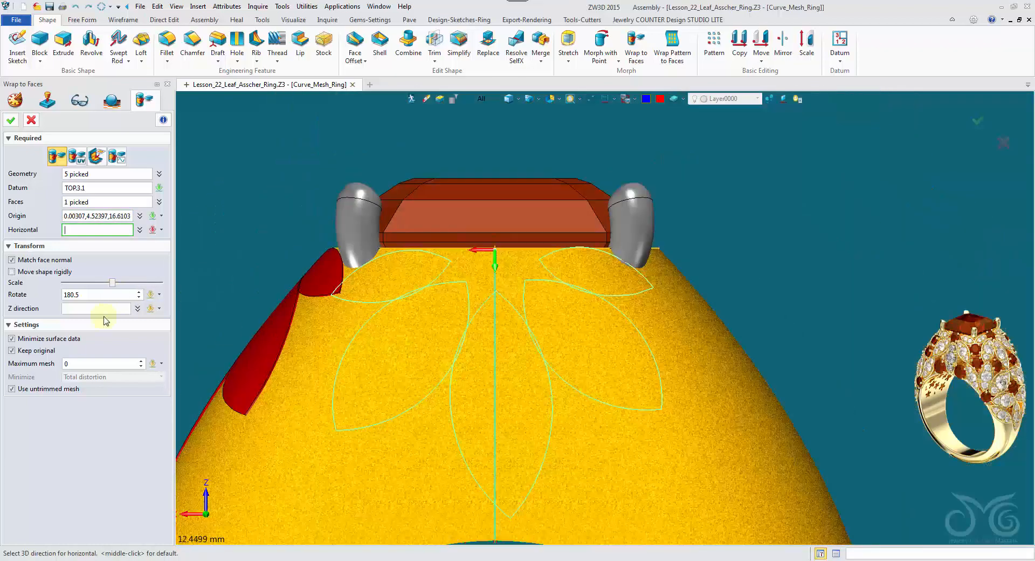
left_click(101, 295)
scroll(101, 296, "down", 3)
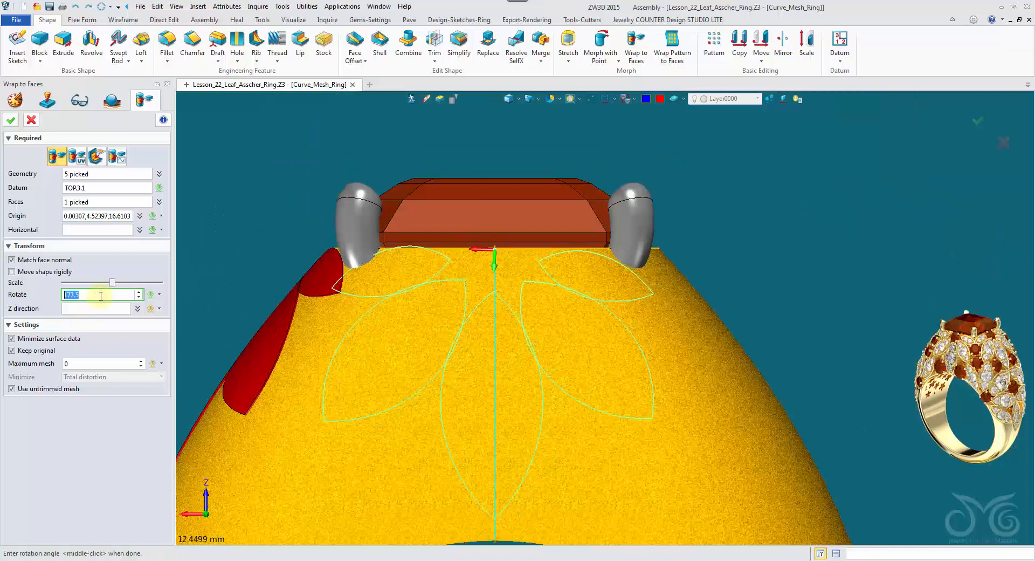
scroll(101, 295, "up", 1)
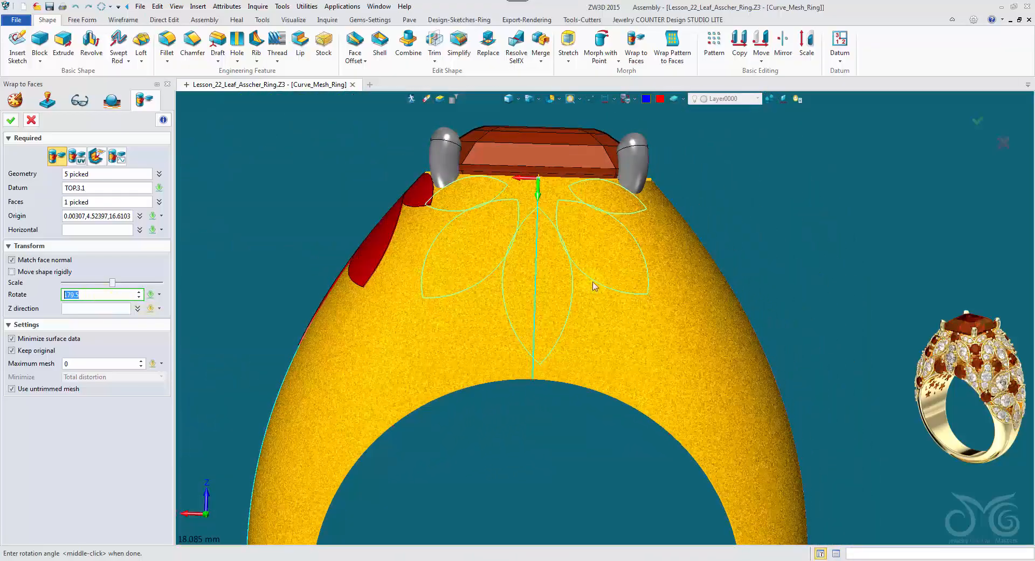
scroll(587, 221, "up", 4)
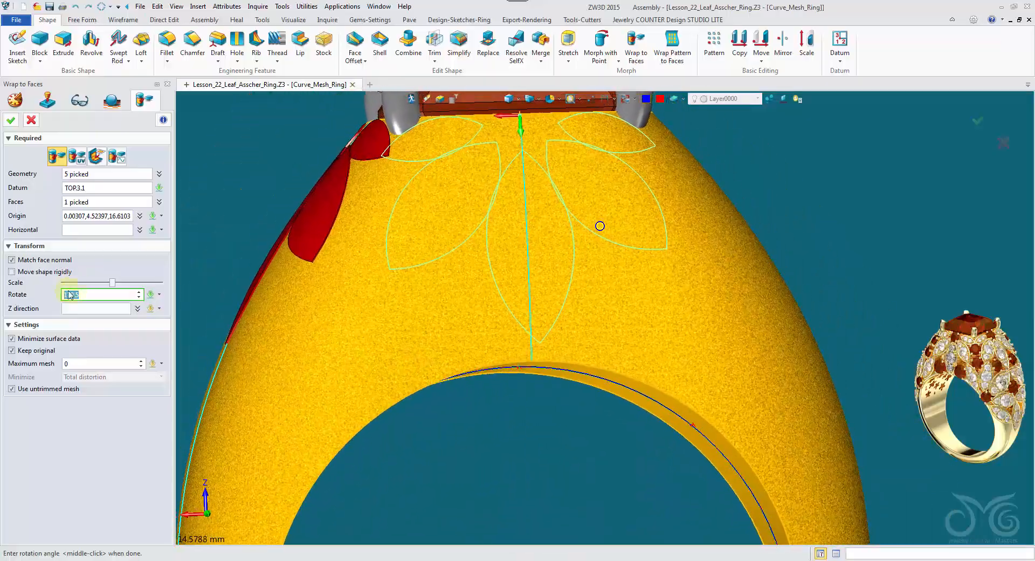
left_click(88, 293)
double_click(88, 294)
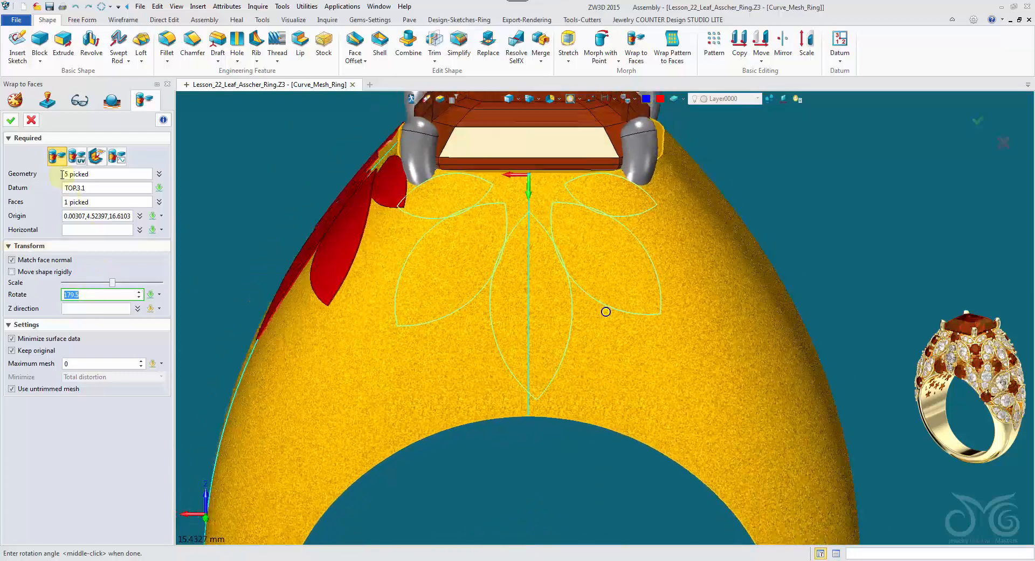
left_click(11, 123)
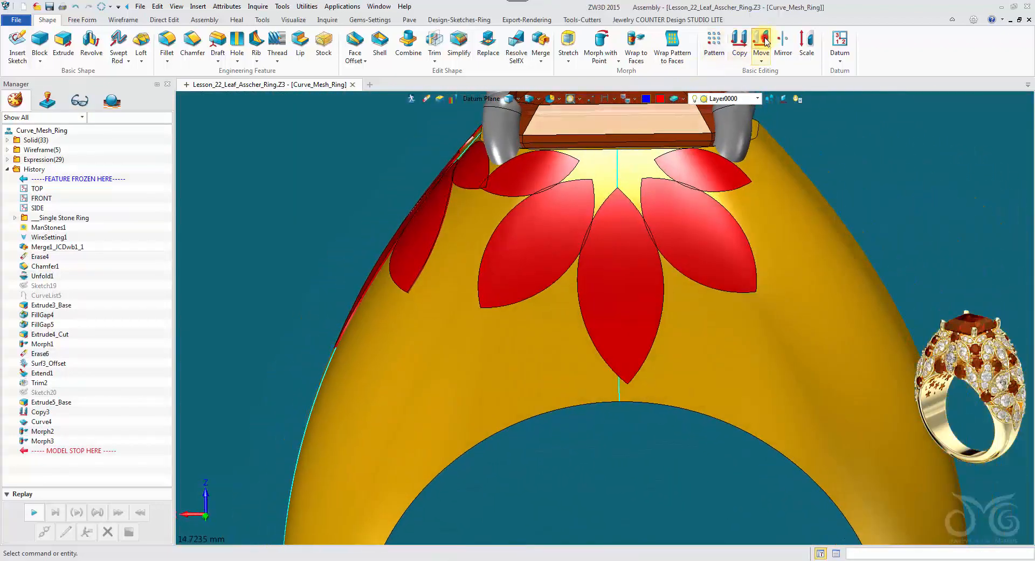
- Start a dynamic move of the side cluster's central leaf, tilting only the handle 7° and shifting it 1.126 mm along its Z axis
left_click(761, 42)
left_click(473, 101)
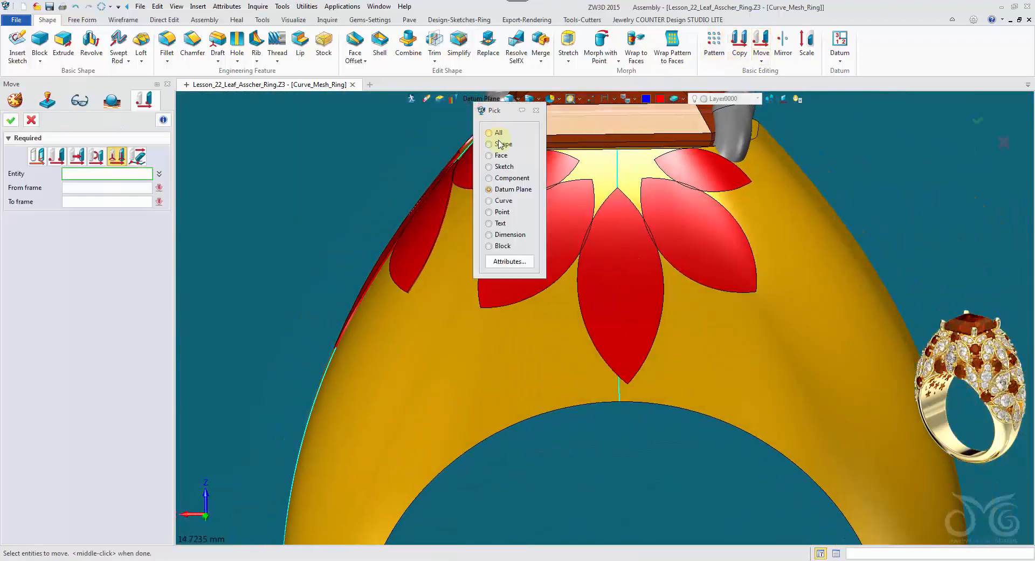
left_click(501, 144)
left_click(620, 276)
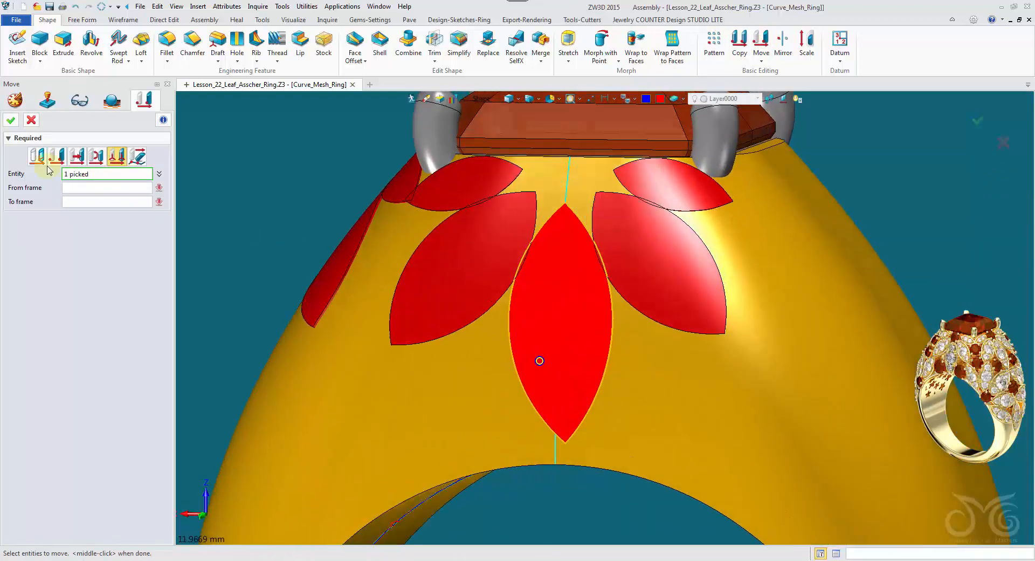
left_click(45, 157)
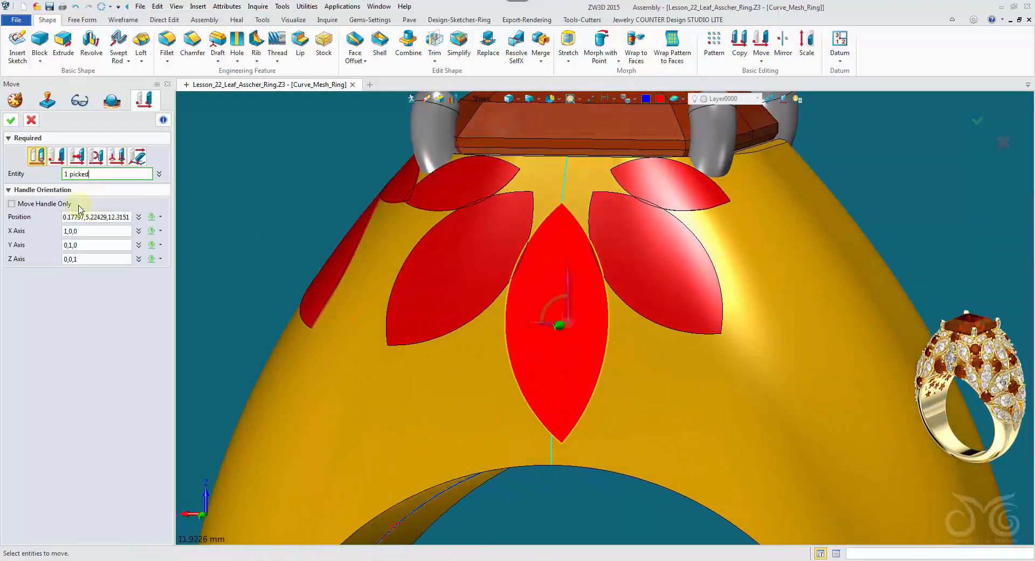
left_click(12, 204)
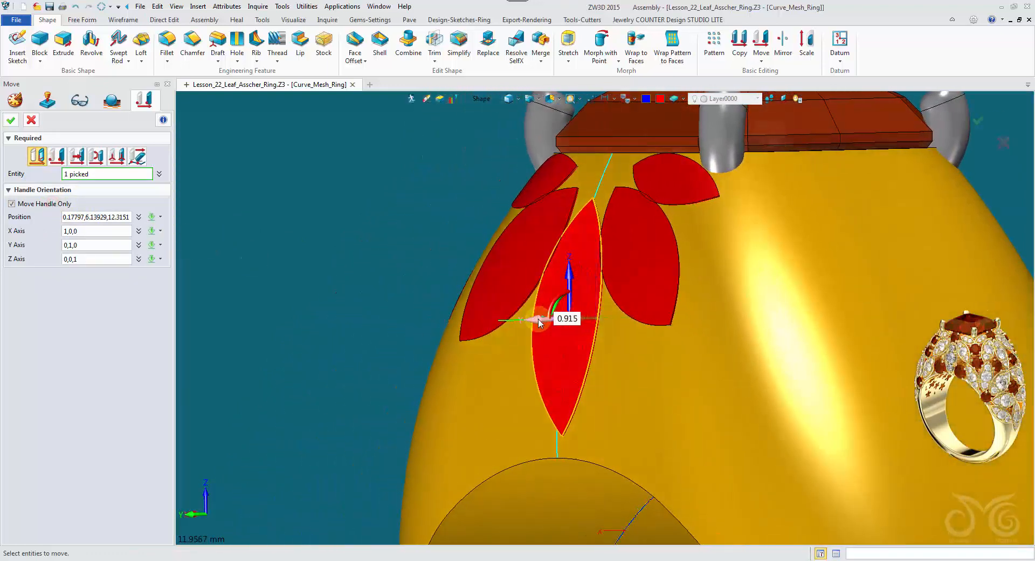
left_click_drag(532, 319, 552, 298)
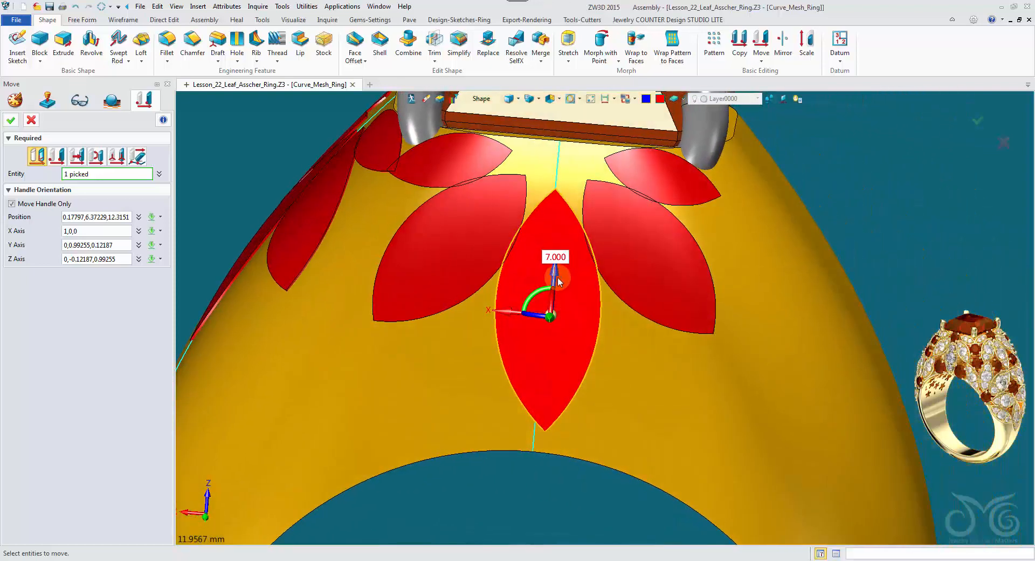
left_click_drag(554, 276, 557, 237)
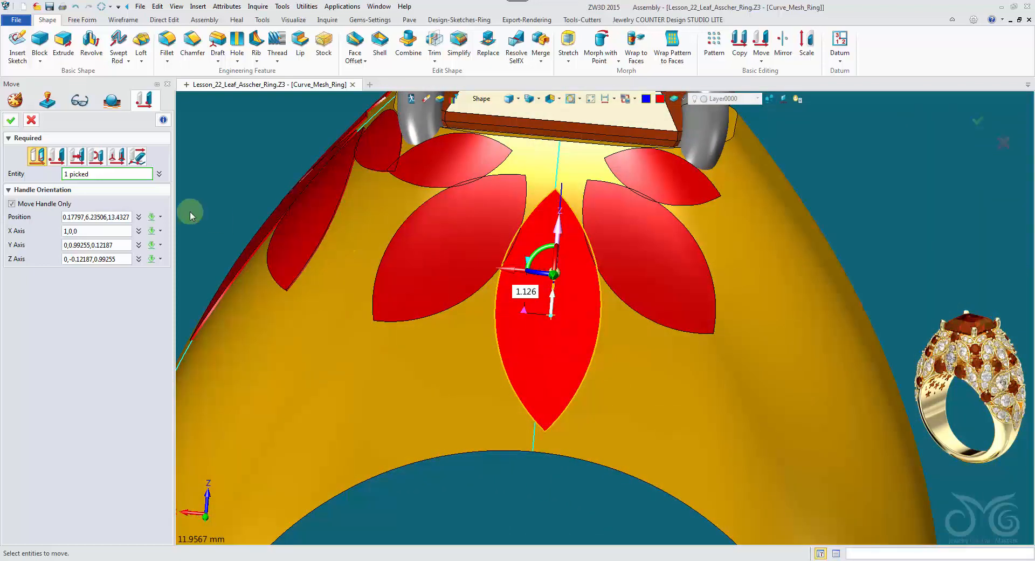
- Rotate the central leaf by -3° and shift it 0.087 mm along the handle's X axis to centre it on the guide curve
left_click(44, 204)
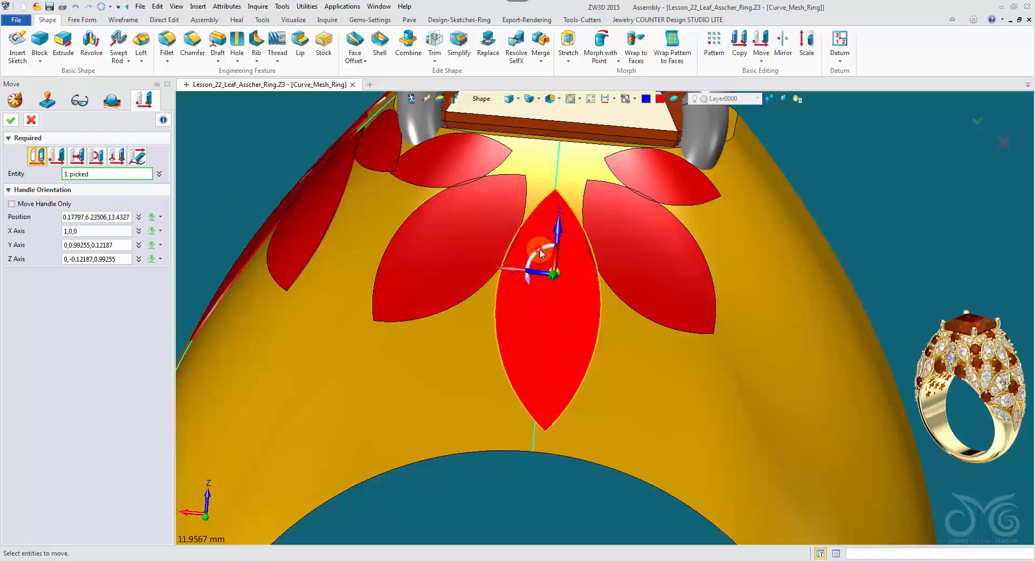
left_click_drag(539, 249, 539, 249)
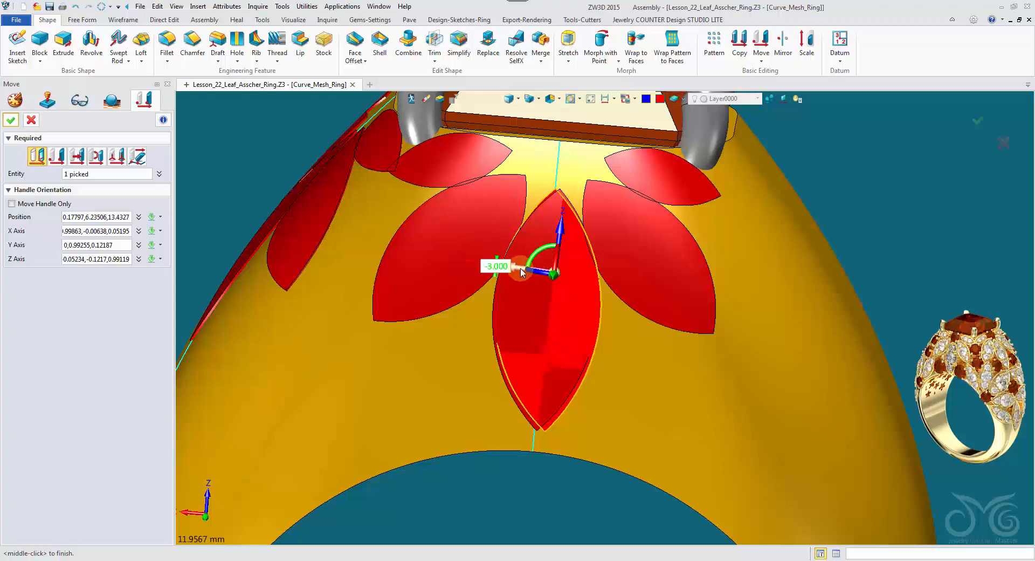
left_click_drag(518, 269, 518, 269)
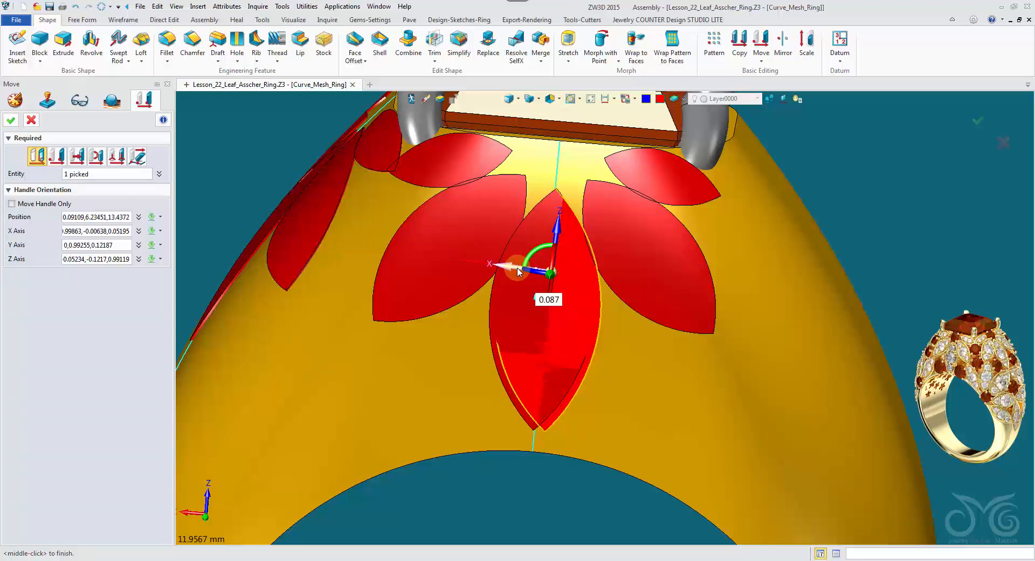
scroll(516, 267, "down", 1)
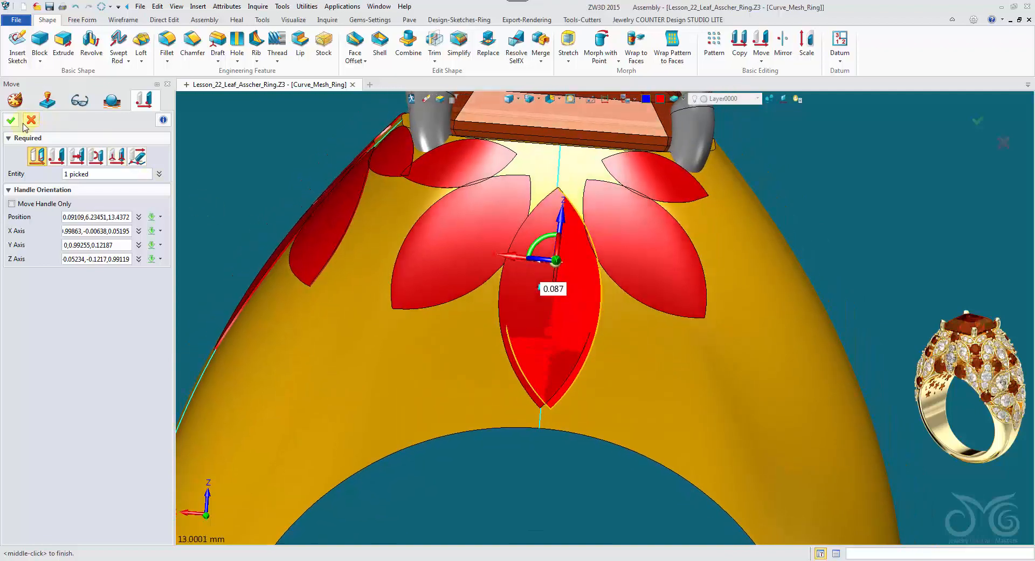
left_click(12, 120)
- Erase four wrapped leaves, two from each cluster, on the half of each cluster facing away from the other cluster
right_click_drag(603, 315, 596, 286)
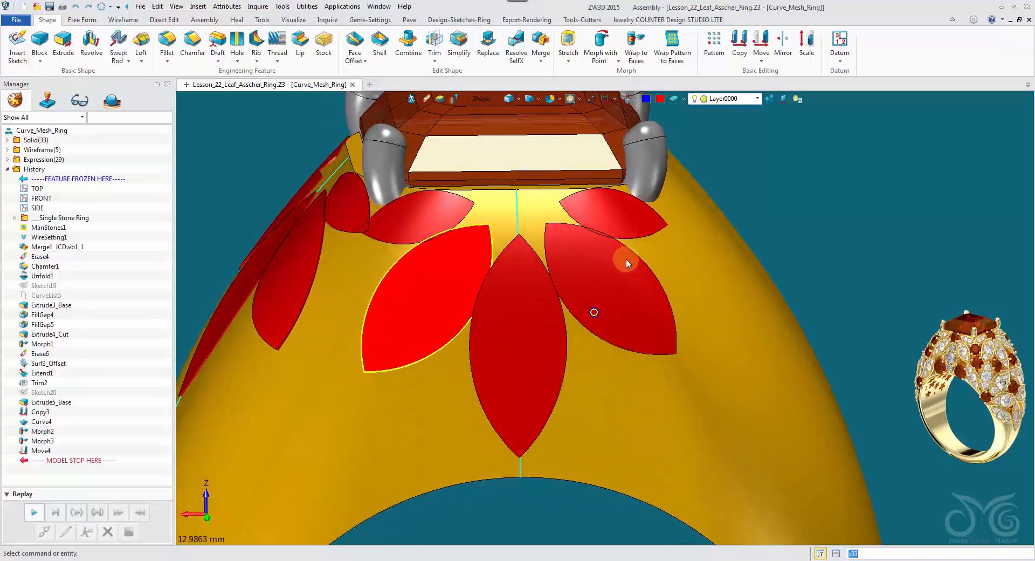
left_click(615, 207)
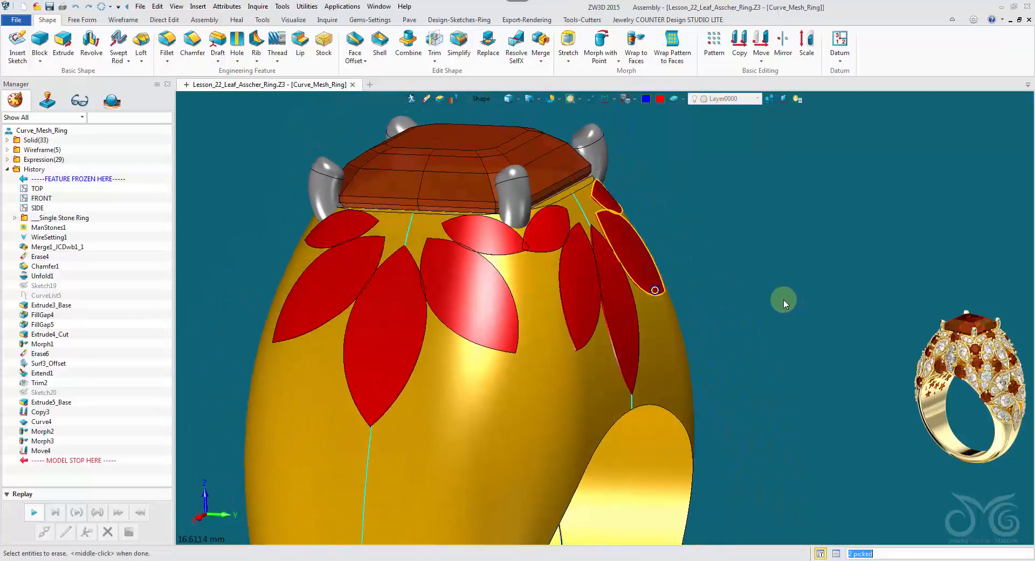
right_click_drag(783, 299, 728, 310)
left_click(383, 303)
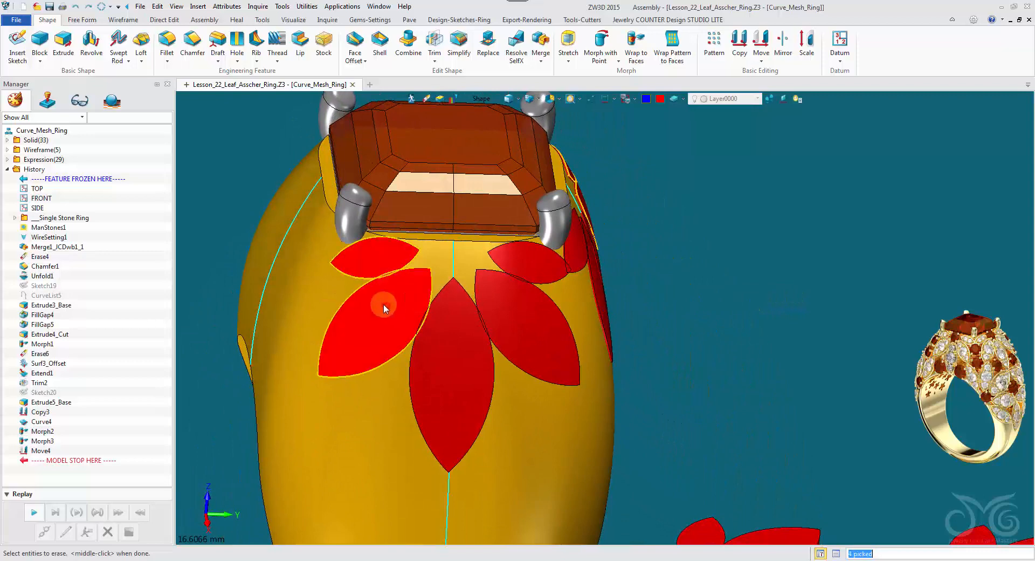
mouse_move(771, 174)
right_mouse_down()
mouse_move(813, 183)
mouse_move(833, 203)
right_mouse_up()
middle_click(833, 203)
right_click_drag(620, 253, 596, 214)
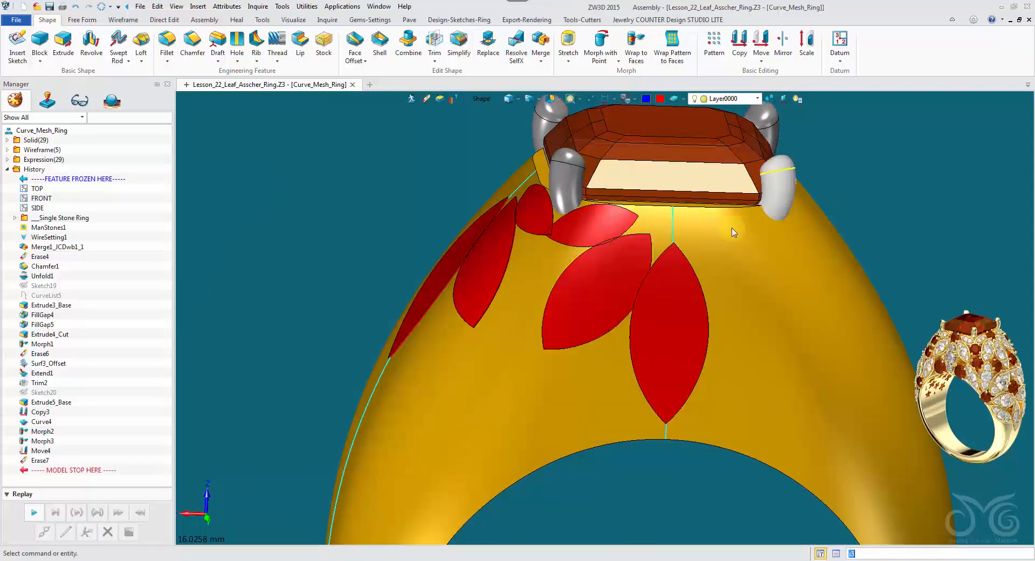
right_click_drag(734, 231, 641, 233)
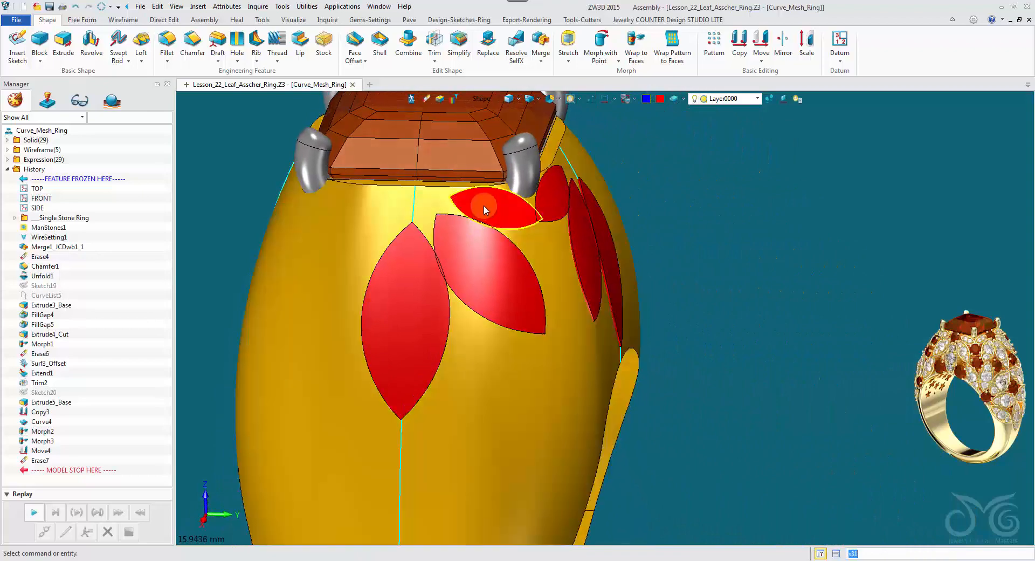
right_click_drag(390, 466, 453, 420)
scroll(506, 471, "down", 3)
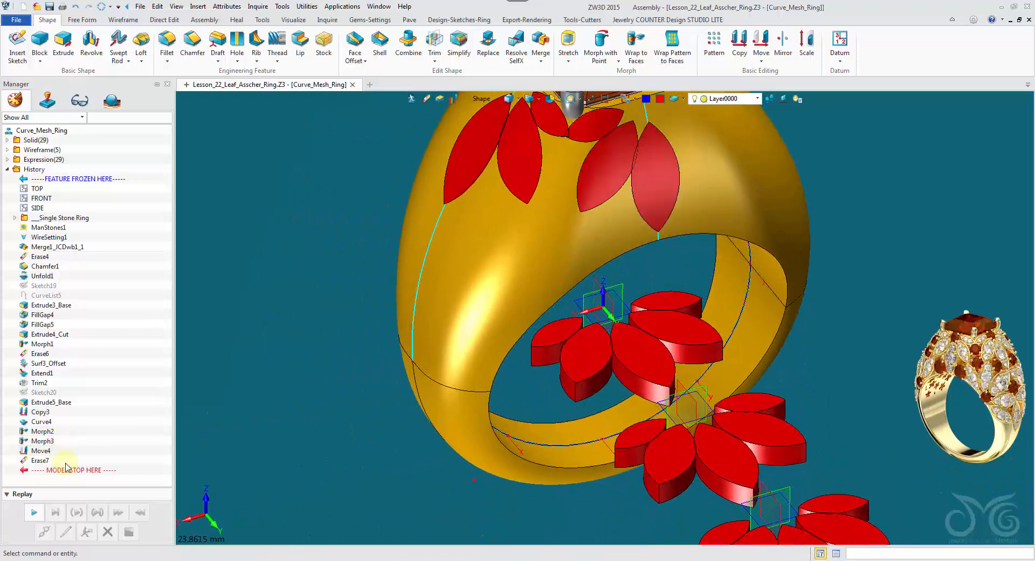
right_click_drag(436, 479, 437, 478)
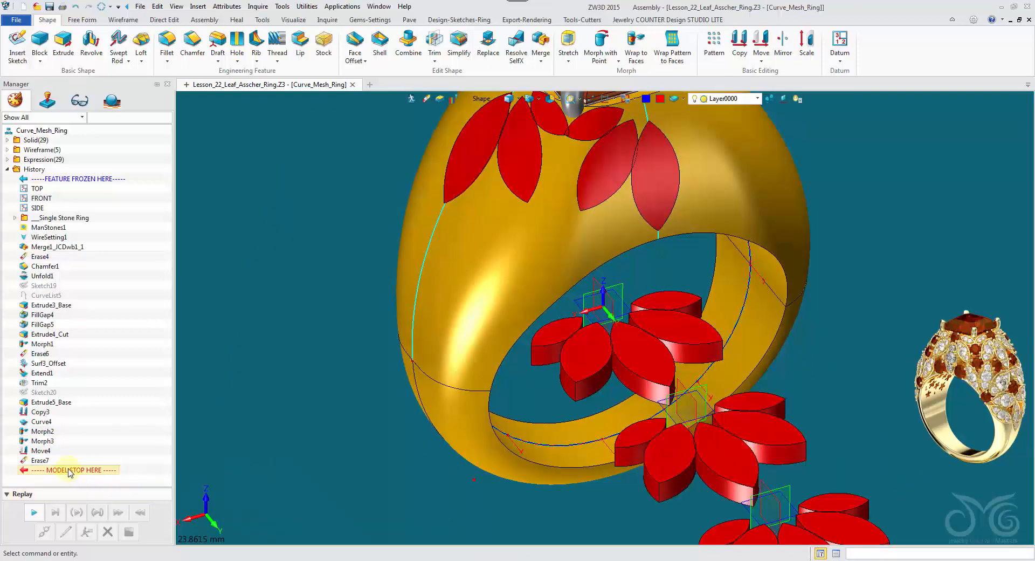
- Roll the history back to just before the first leaf wrap, then redefine that wrap with its existing settings to rebuild the first cluster
left_click_drag(72, 441, 72, 436)
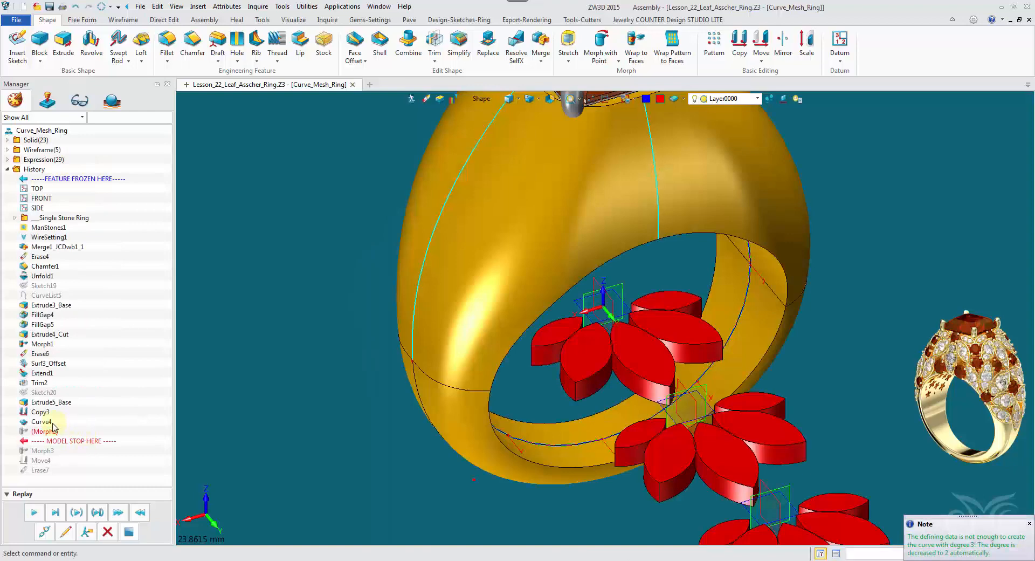
scroll(254, 392, "down", 3)
right_click_drag(254, 392, 238, 406)
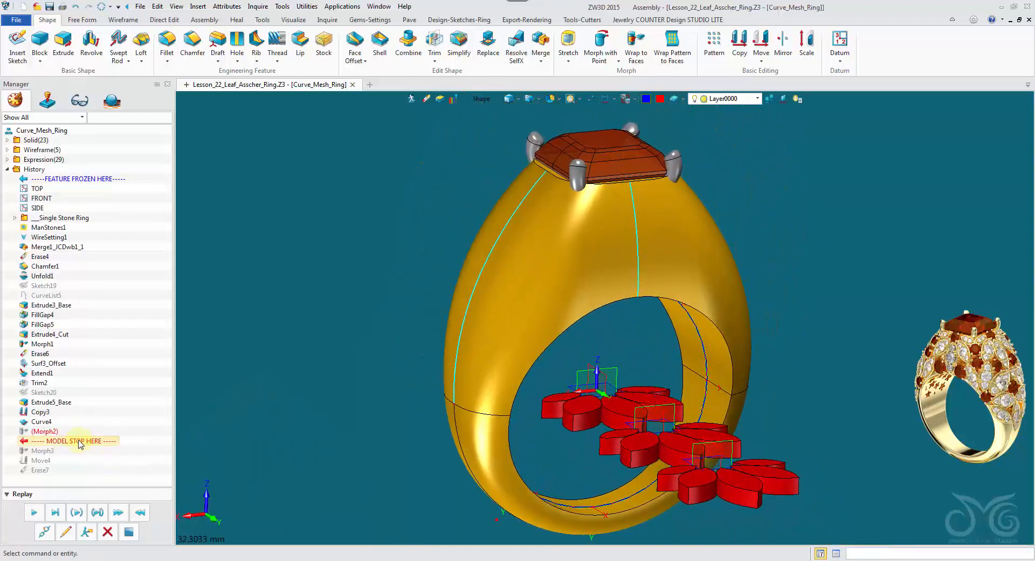
left_click_drag(80, 431, 80, 430)
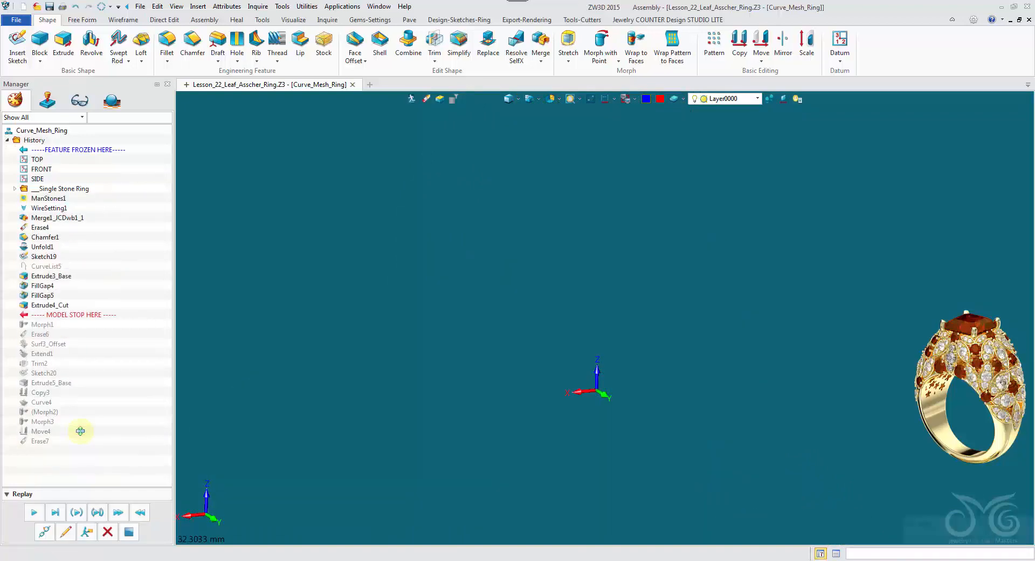
left_click(66, 532)
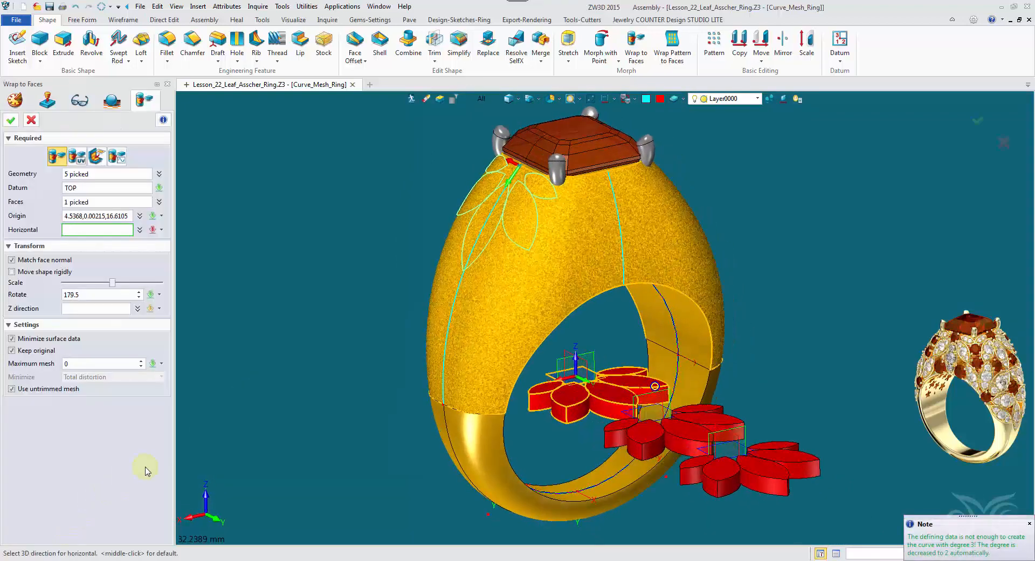
left_click(14, 120)
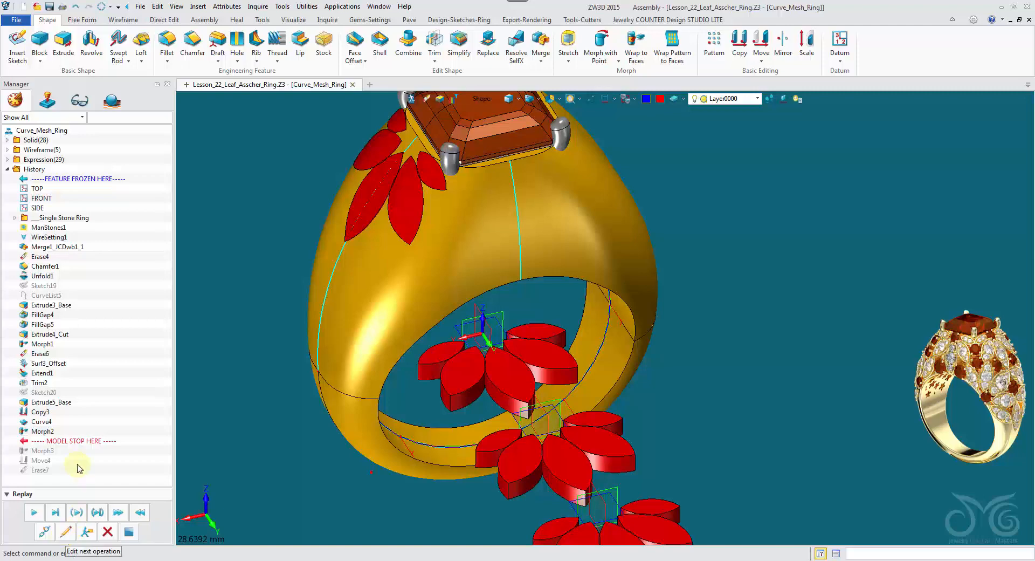
- Redefine the second leaf cluster's wrap so that it no longer keeps the original leaves
left_click(65, 533)
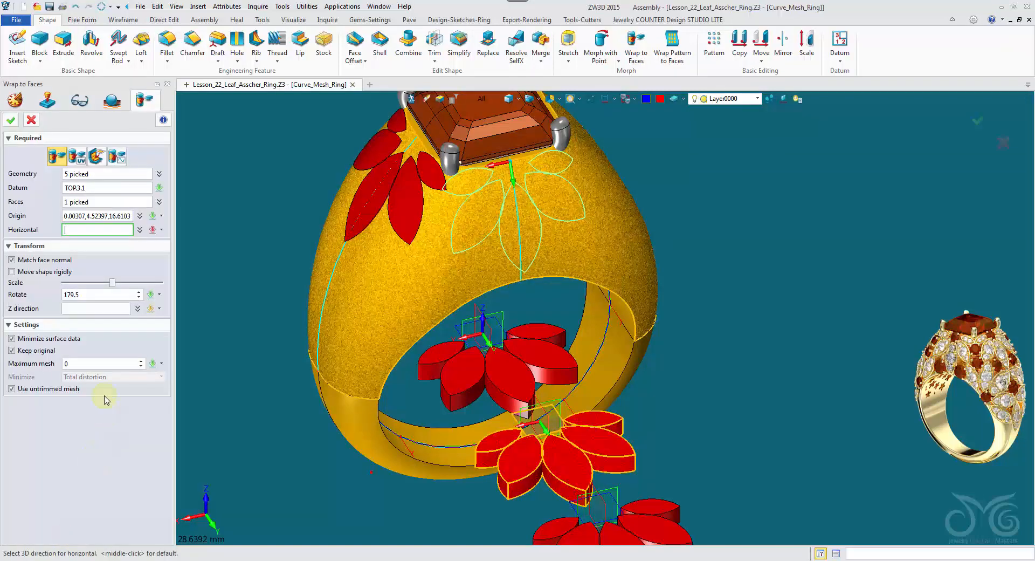
left_click(9, 120)
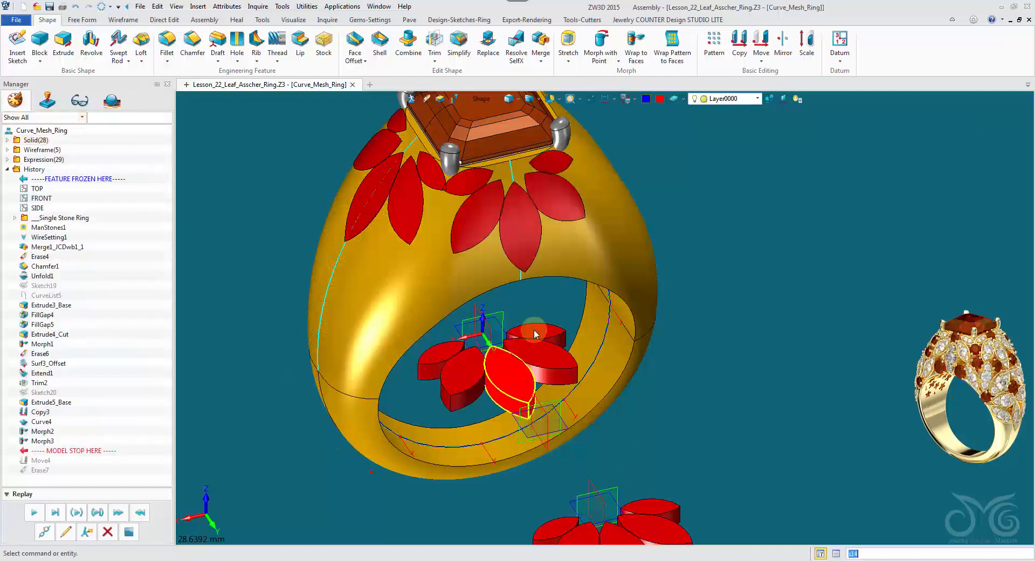
right_click_drag(505, 373, 647, 296)
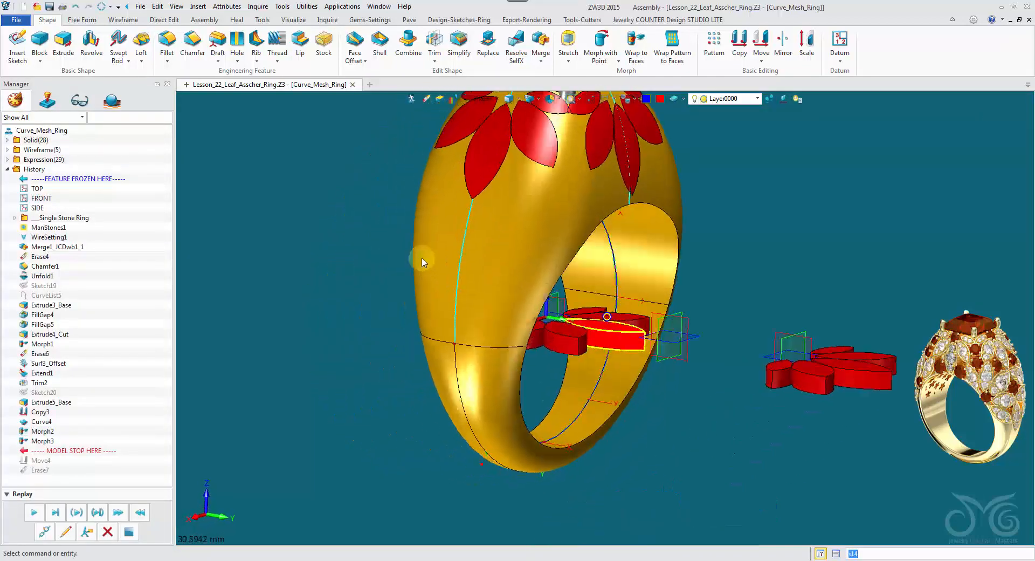
right_click_drag(423, 261, 347, 318)
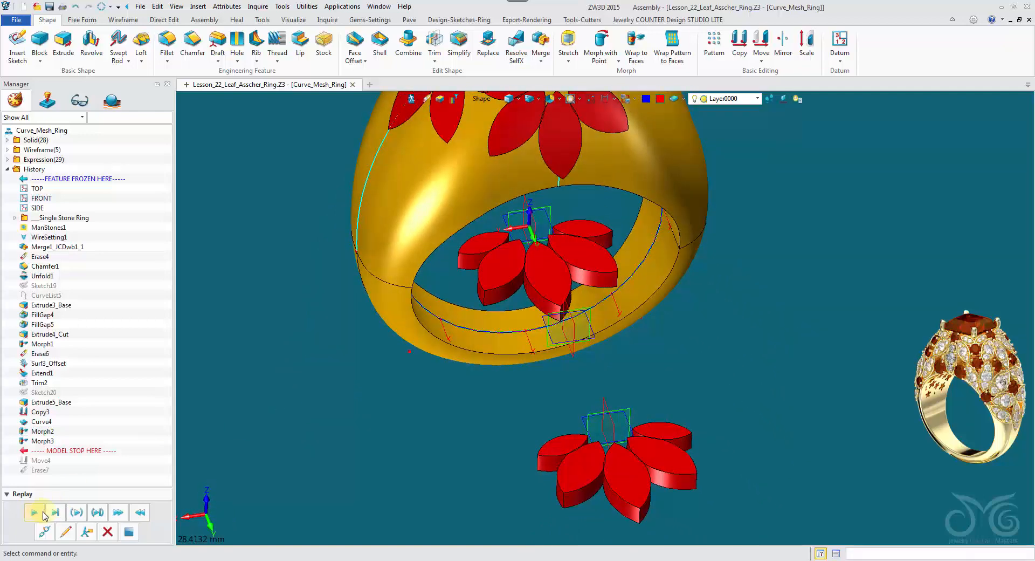
- Redefine the following move operation by re-picking the second wrapped cluster's central leaf, and dismiss the re-evaluation notice
left_click(65, 530)
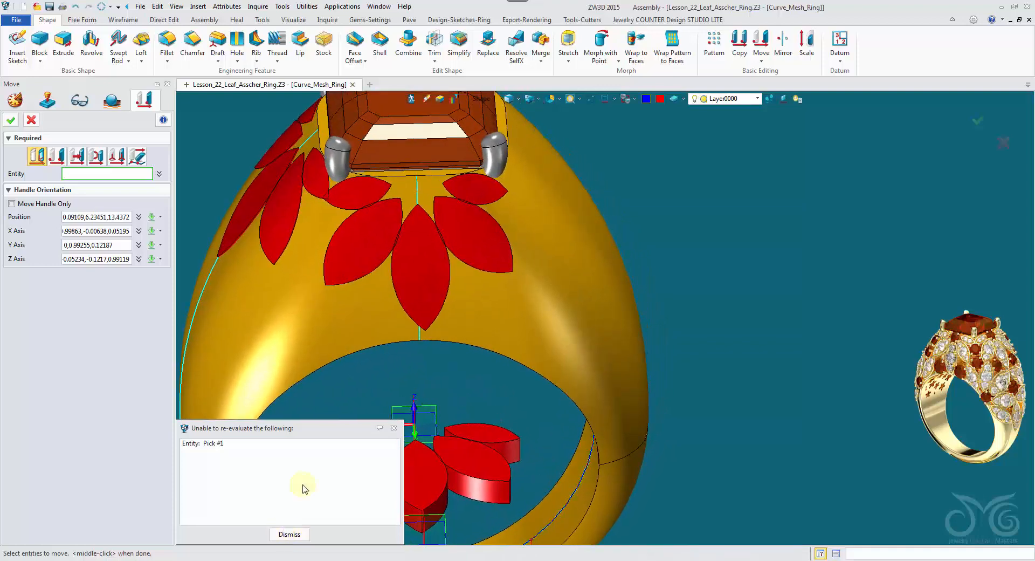
left_click(425, 287)
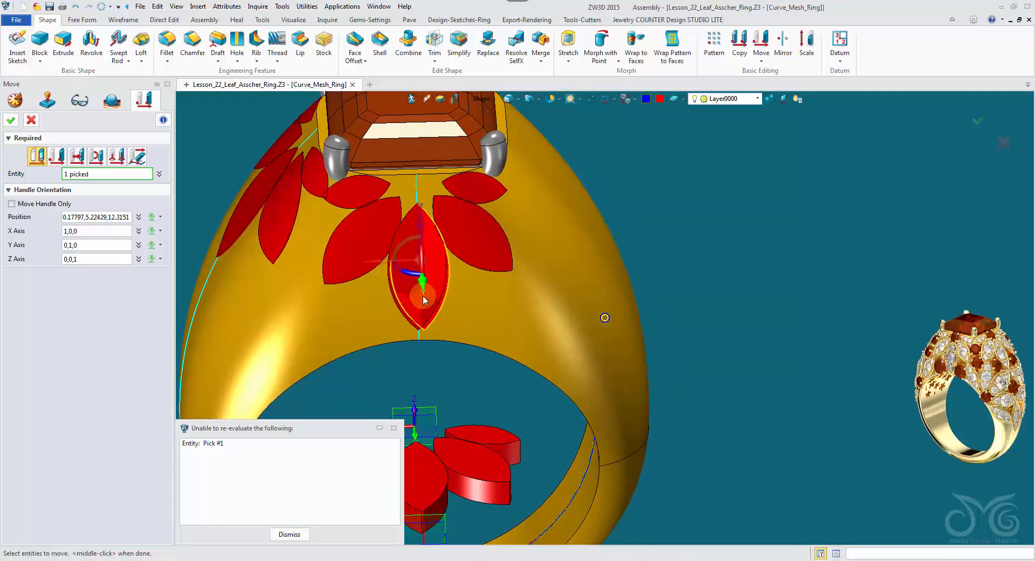
left_click(12, 119)
left_click(281, 529)
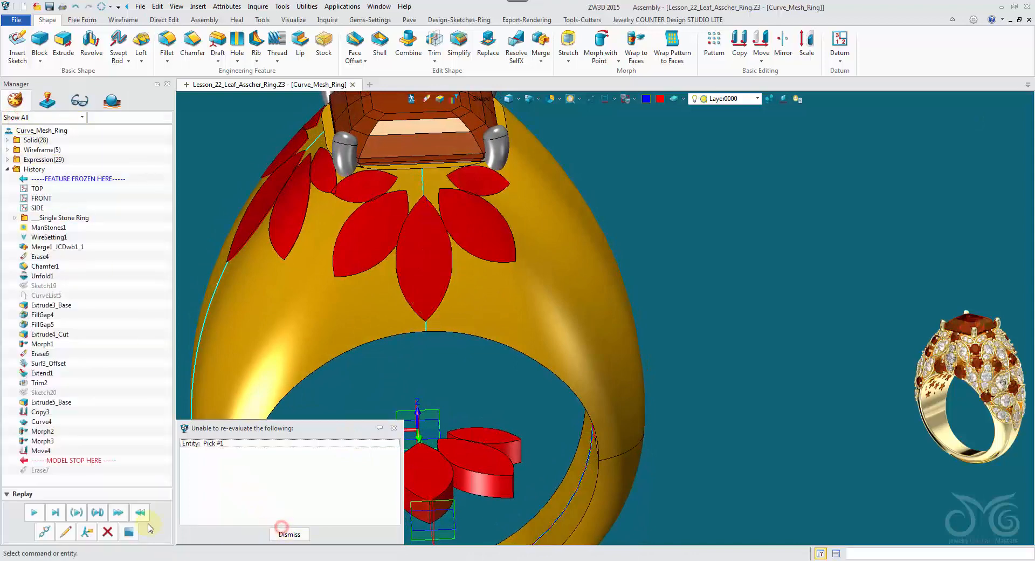
left_click(303, 535)
- Redefine the erase operation by adding the two leaves on the second cluster's outer half, and dismiss the re-evaluation notice
left_click(73, 534)
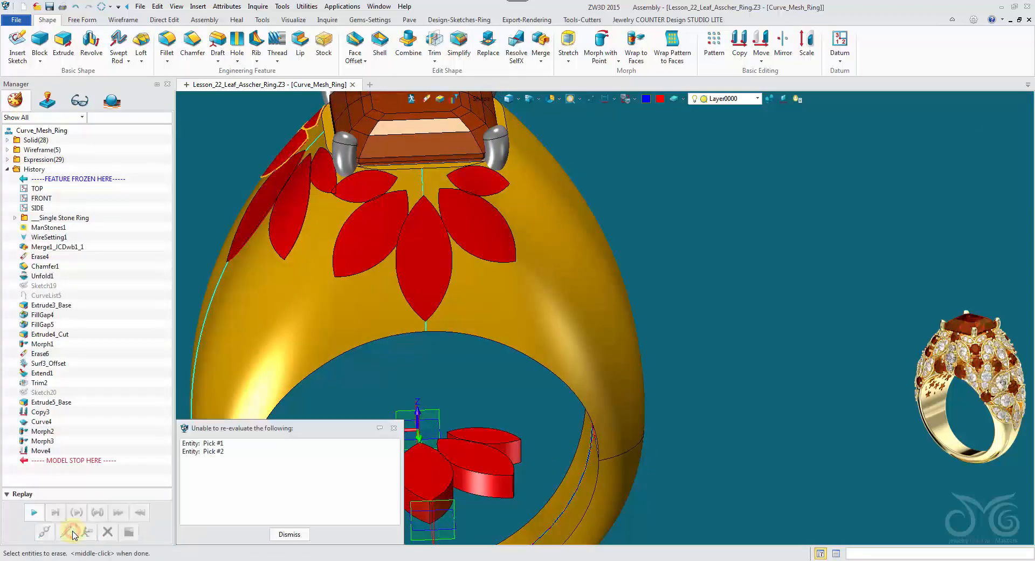
right_click_drag(242, 286, 303, 301)
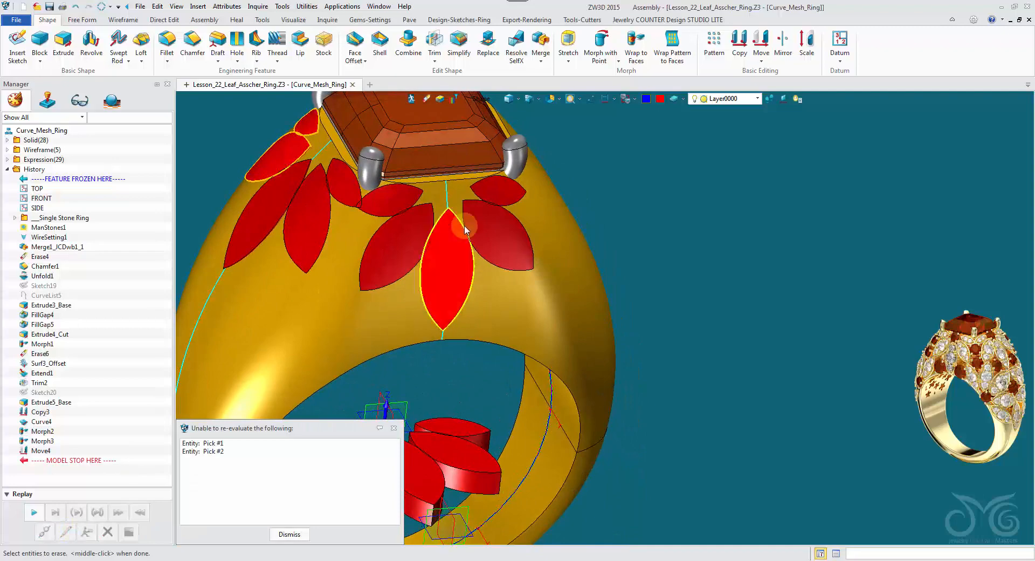
left_click(499, 237)
left_click(497, 192)
middle_click(651, 201)
right_click_drag(582, 290, 531, 285)
left_click(297, 536)
mouse_move(298, 536)
right_mouse_down()
mouse_move(211, 291)
mouse_move(222, 234)
mouse_move(207, 200)
right_mouse_up()
scroll(213, 292, "down", 2)
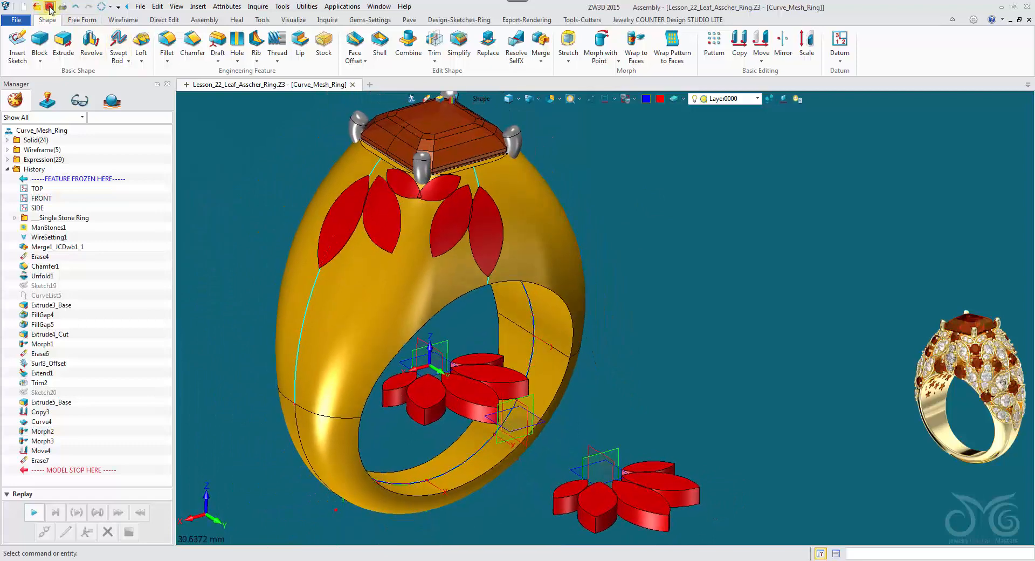
- Examine how close the second cluster's central leaf tip reaches to the edge of the finger opening
left_click(211, 268)
right_click_drag(211, 268, 210, 267)
left_click(632, 497)
mouse_move(633, 497)
right_mouse_down()
mouse_move(649, 396)
mouse_move(649, 406)
mouse_move(571, 369)
mouse_move(595, 350)
mouse_move(539, 267)
mouse_move(533, 236)
right_mouse_up()
scroll(534, 238, "up", 5)
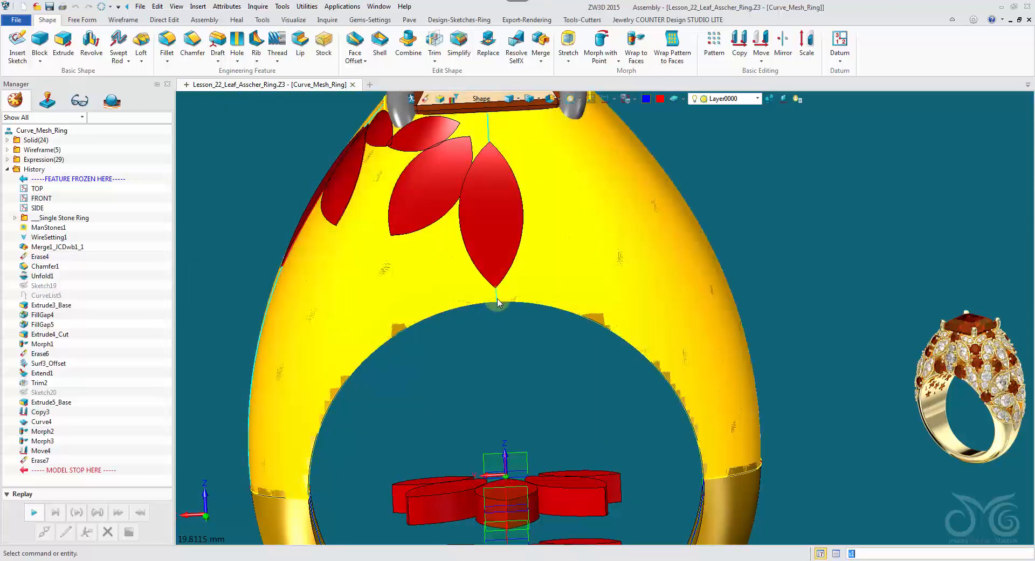
scroll(492, 283, "up", 1)
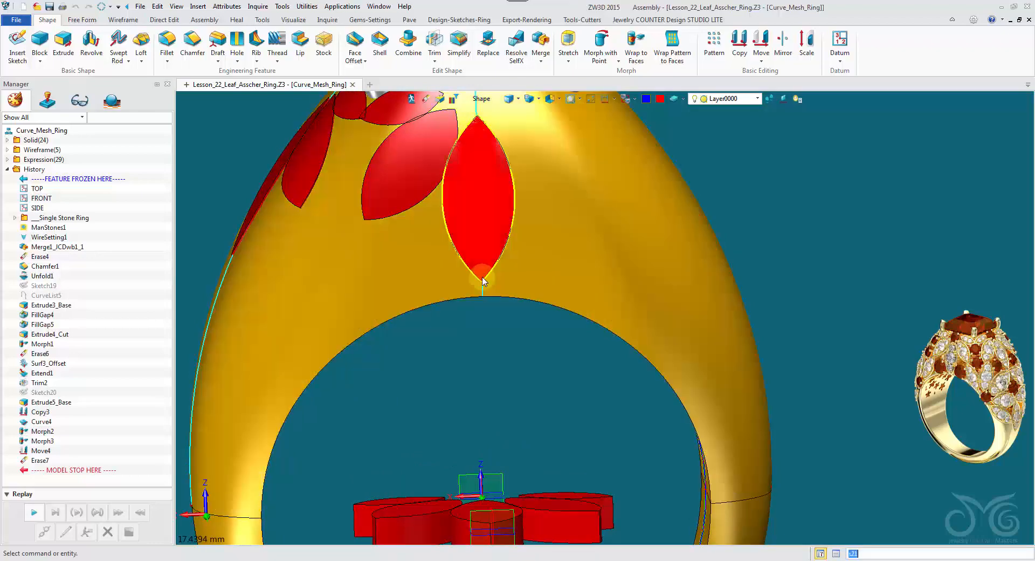
right_click_drag(271, 328, 141, 431)
scroll(273, 336, "down", 3)
- Return the history to just before the first leaf wrap and reapply only that wrap
left_click_drag(66, 471, 77, 429)
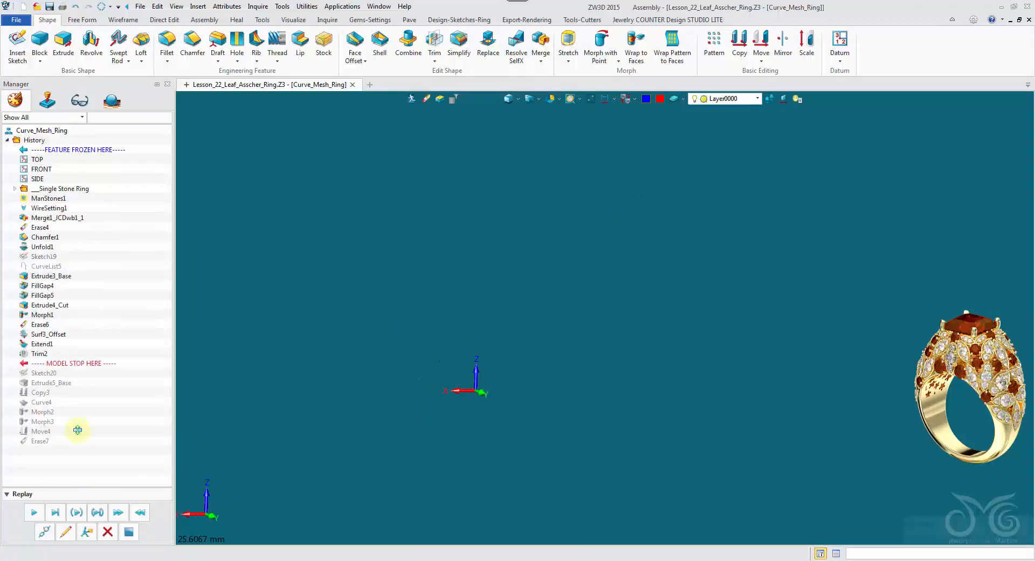
left_click(64, 531)
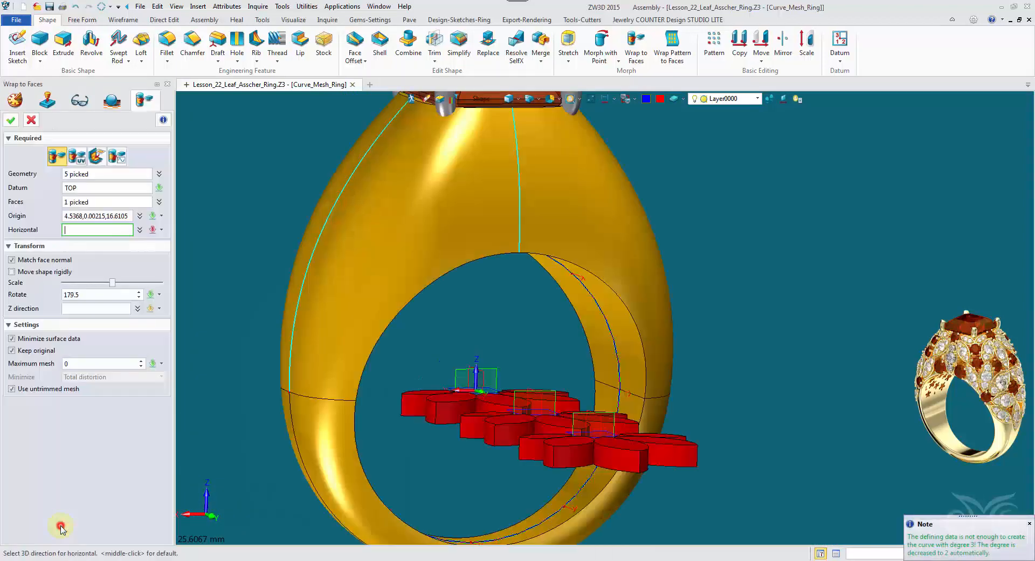
left_click(12, 120)
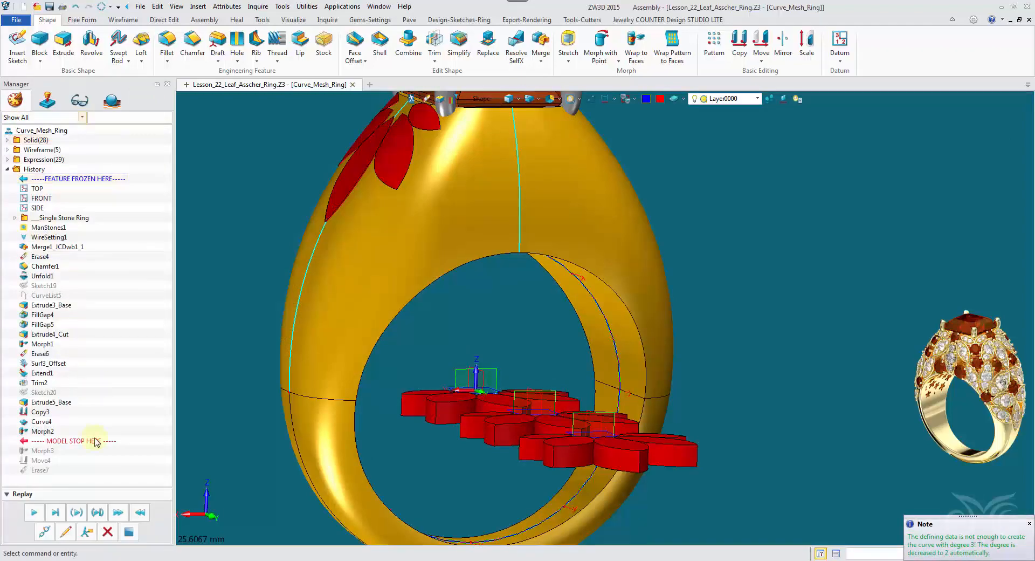
- Start a non-uniform scale of the flat second cluster's central leaf, using datum plane TOP.3.1 as the reference
left_click(406, 383)
right_click_drag(407, 384, 378, 401)
scroll(504, 262, "up", 1)
right_click_drag(503, 261, 525, 307)
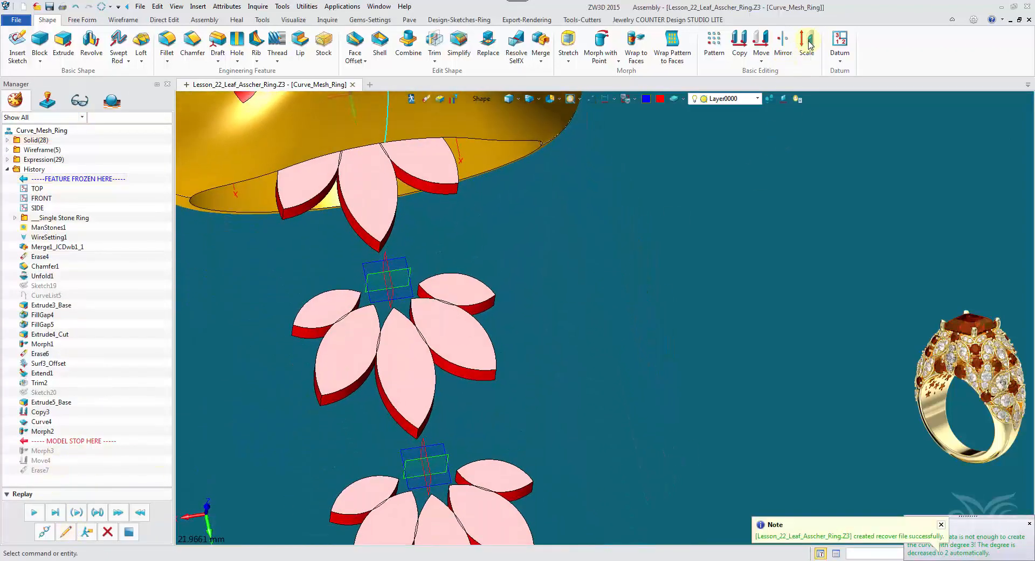
left_click(807, 46)
middle_click_drag(409, 420, 361, 371)
left_click(361, 371)
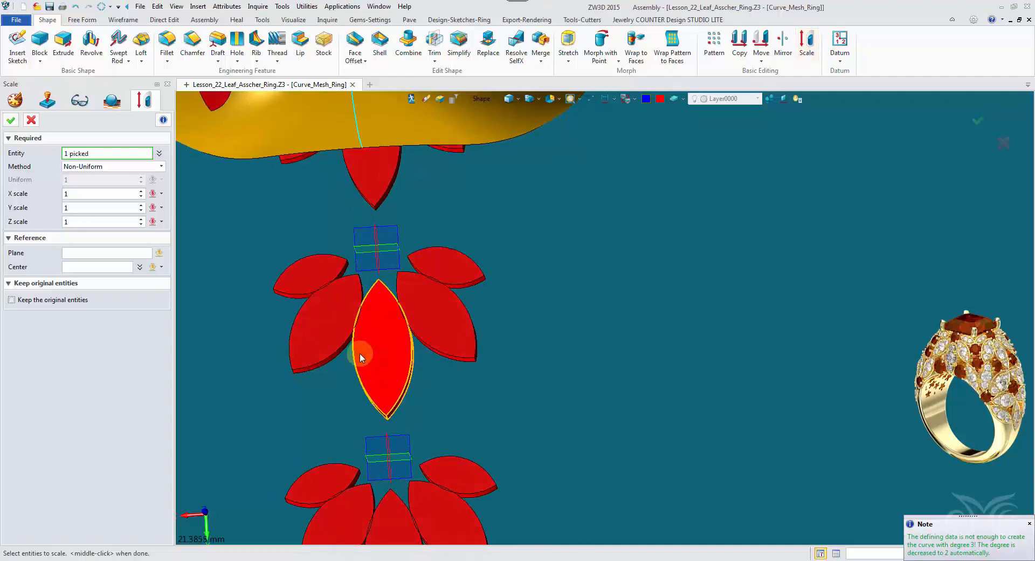
scroll(360, 353, "up", 3)
left_click(137, 166)
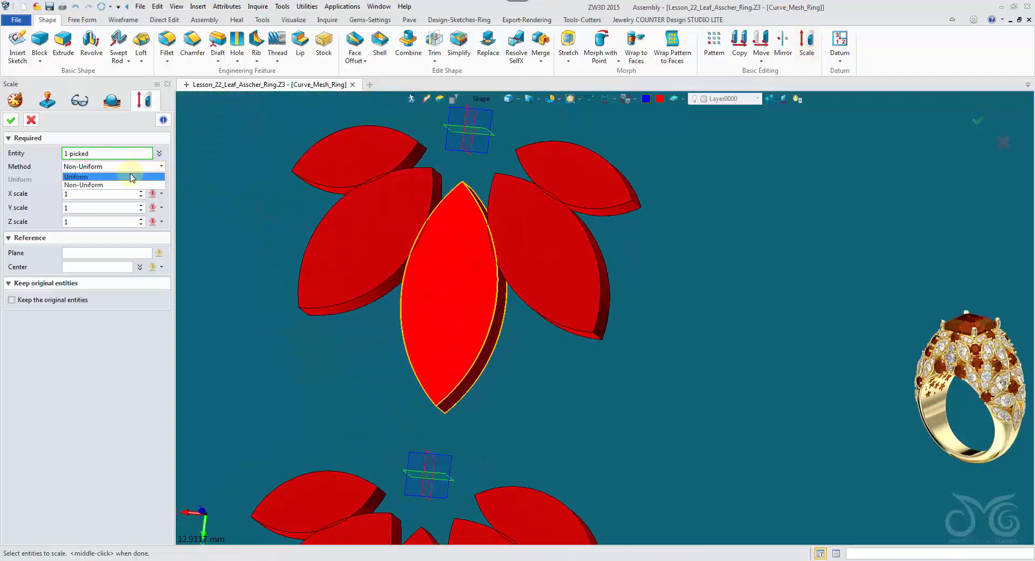
left_click(127, 183)
left_click(113, 251)
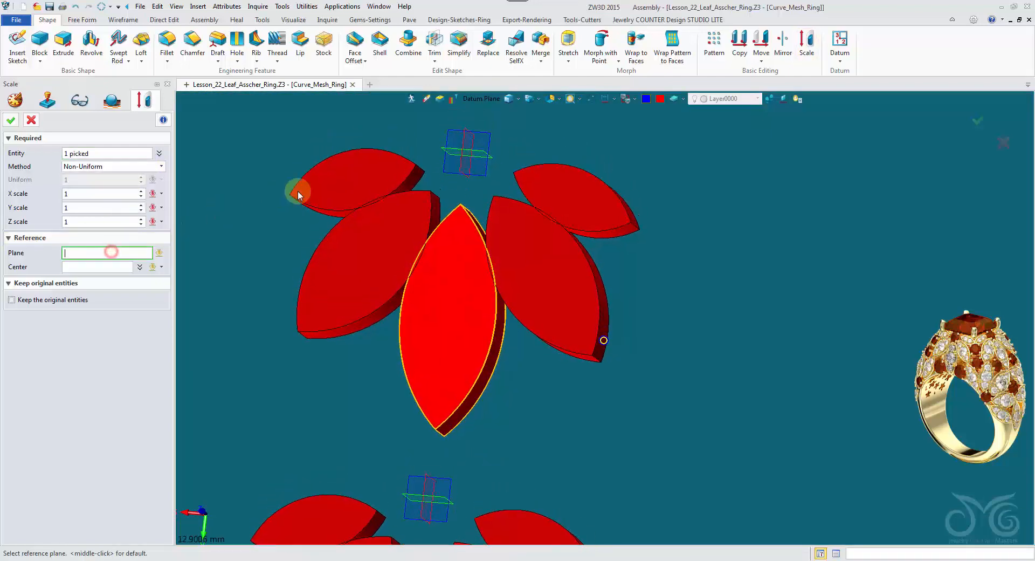
left_click(477, 212)
- Place the scaling centre at the leaf's inner tip, set the Y scale to 1.1 and complete the scale
left_click(90, 265)
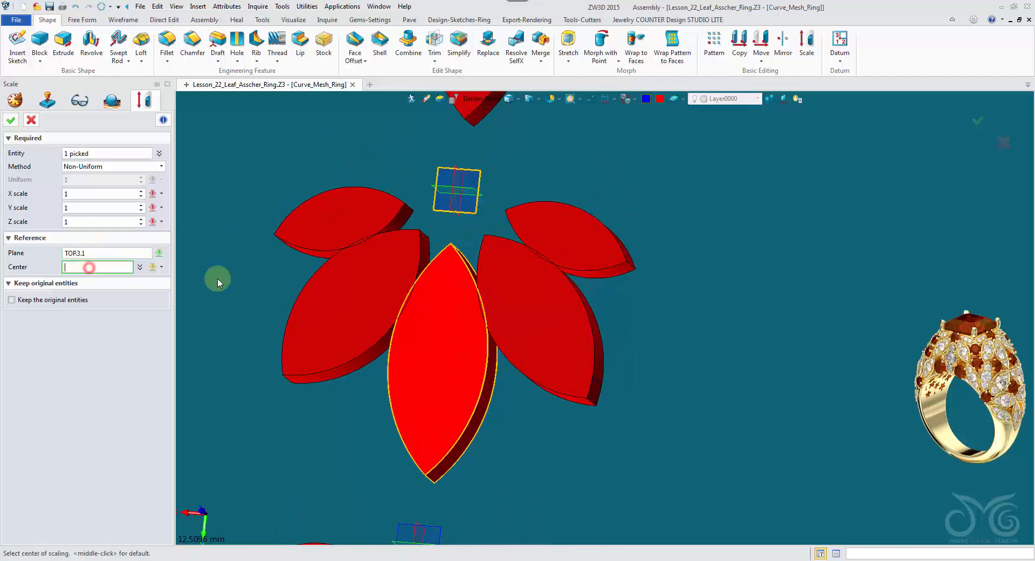
left_click(439, 242)
left_click(501, 103)
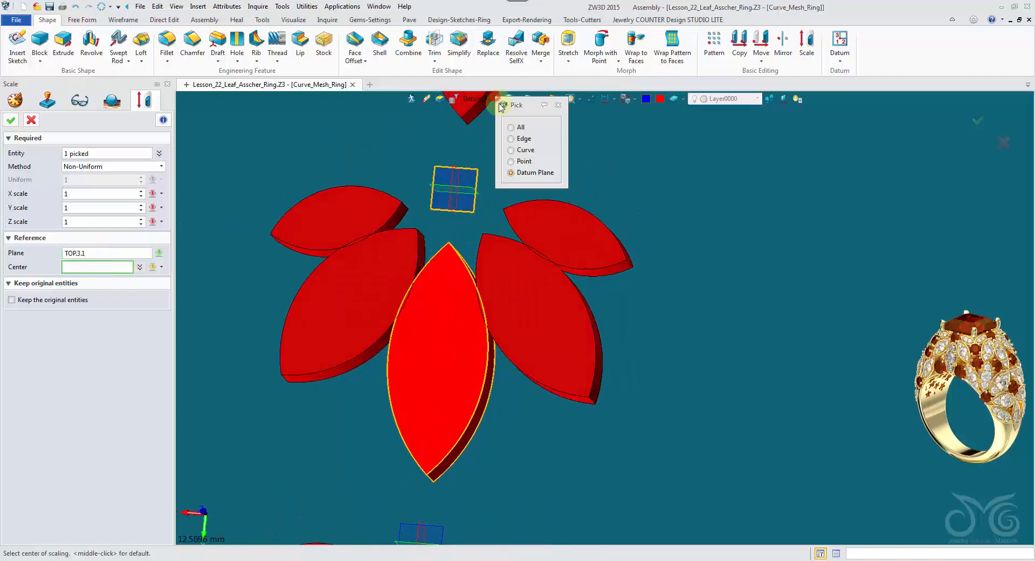
left_click(521, 140)
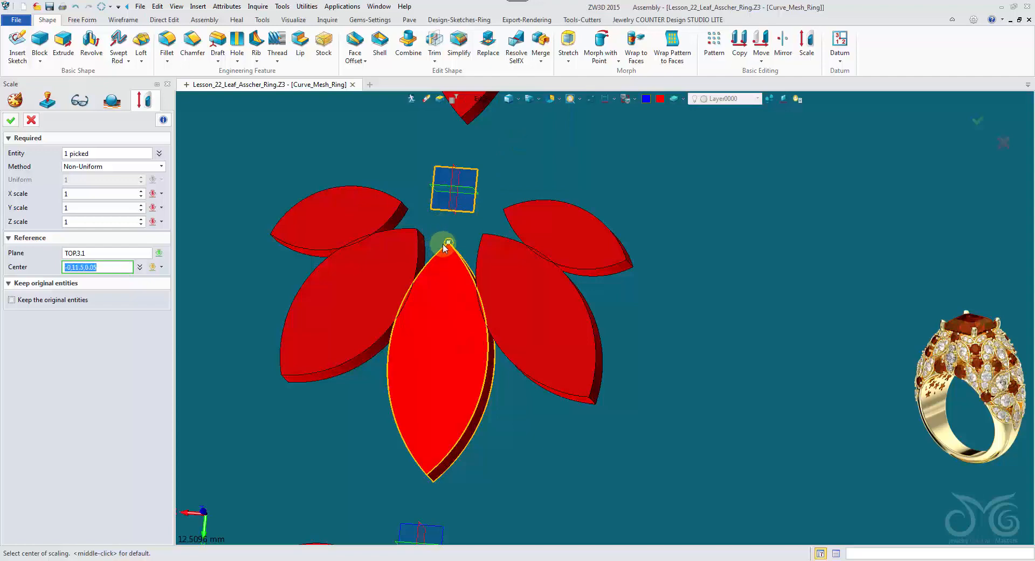
left_click(448, 240)
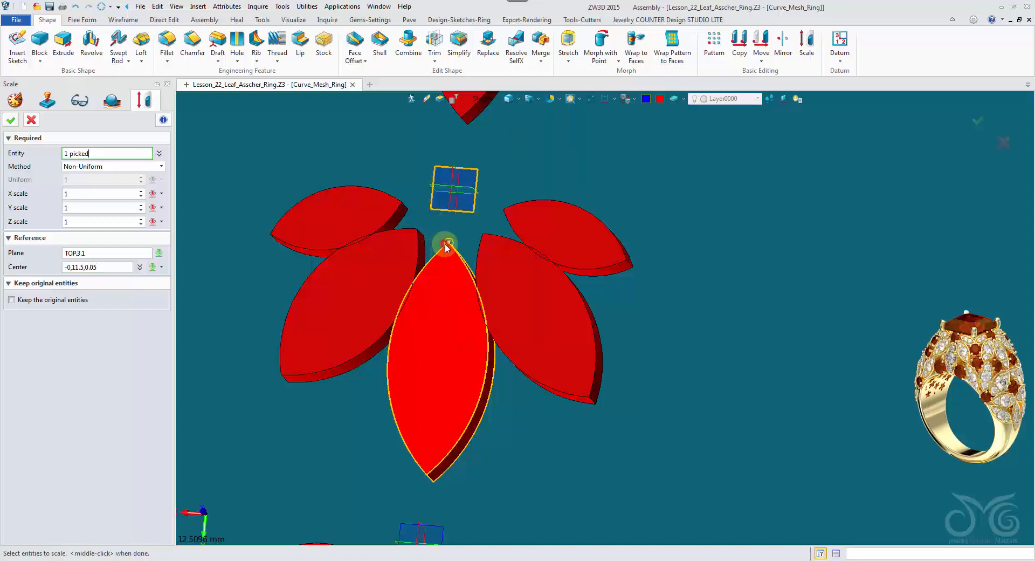
left_click(97, 207)
scroll(98, 208, "up", 1)
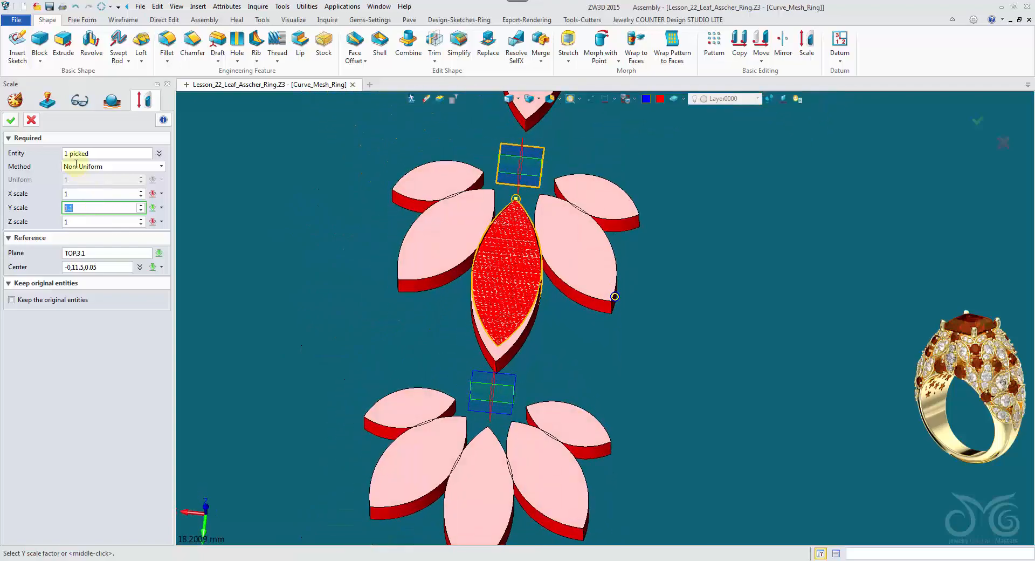
left_click(10, 119)
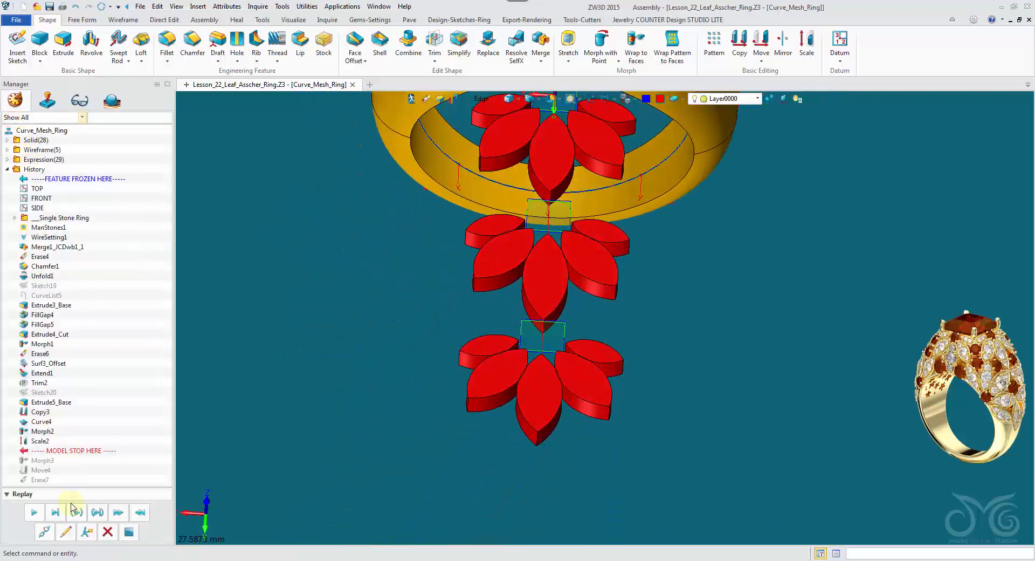
- Reapply the remaining history operations with the scaled leaf: the second cluster's wrap, the central leaf's move and the leaf erasure
left_click(65, 530)
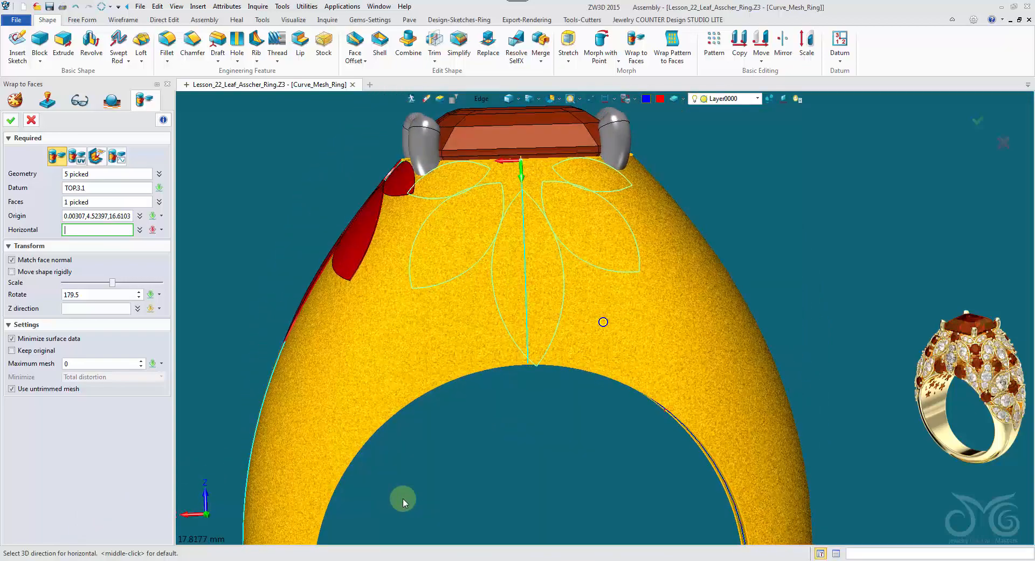
left_click(11, 121)
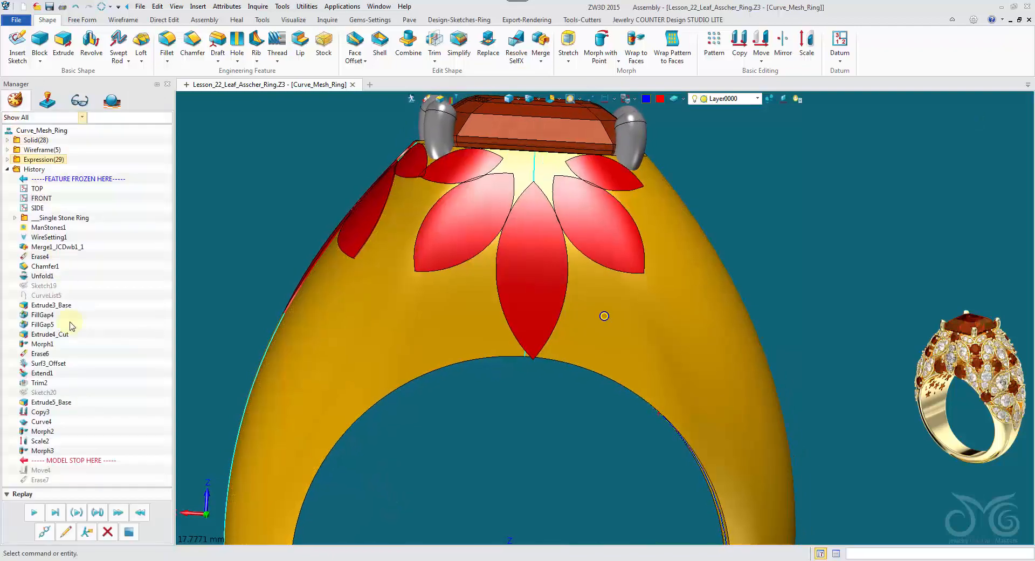
left_click(64, 533)
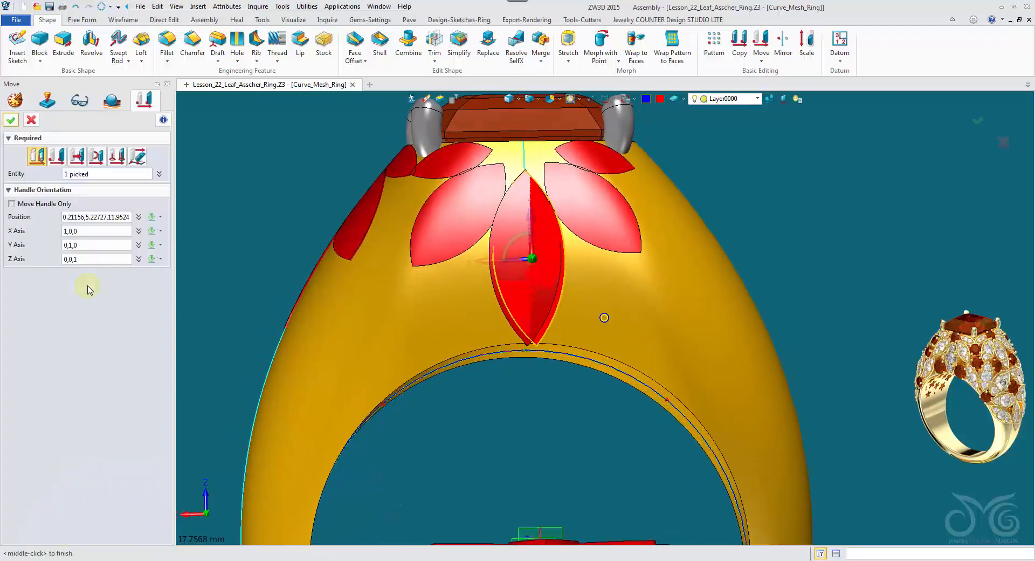
left_click(12, 126)
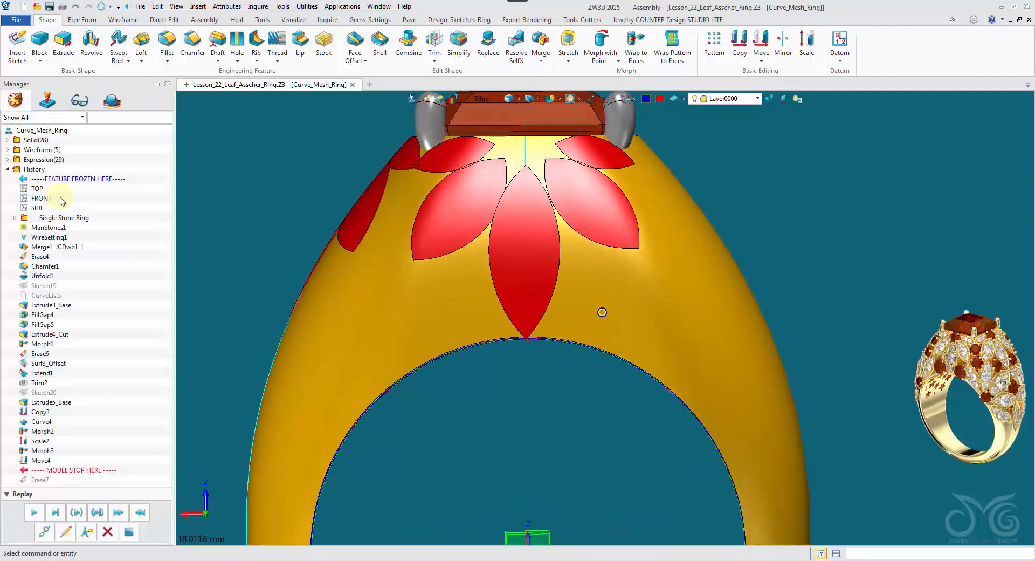
left_click(35, 514)
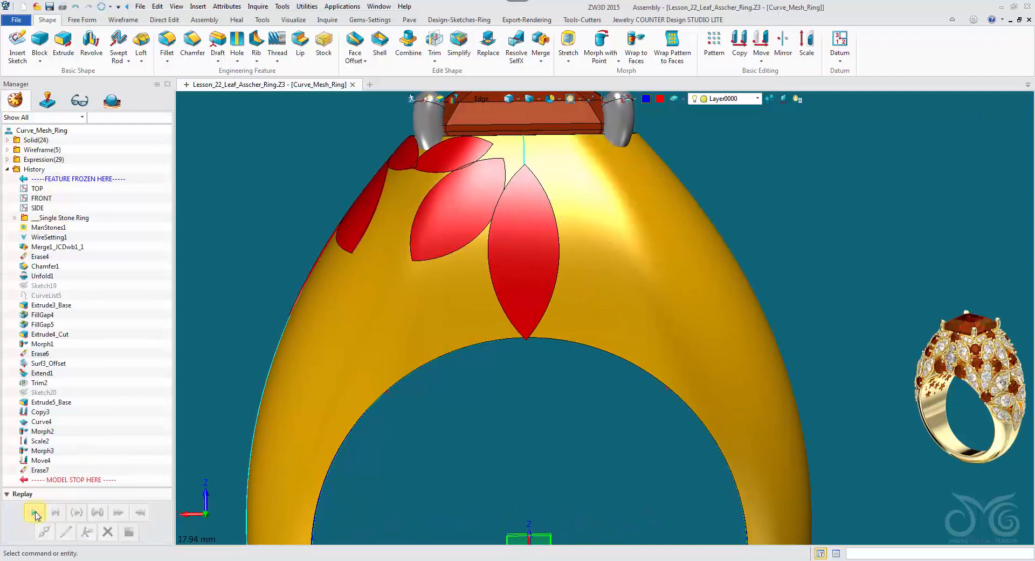
scroll(536, 382, "up", 5)
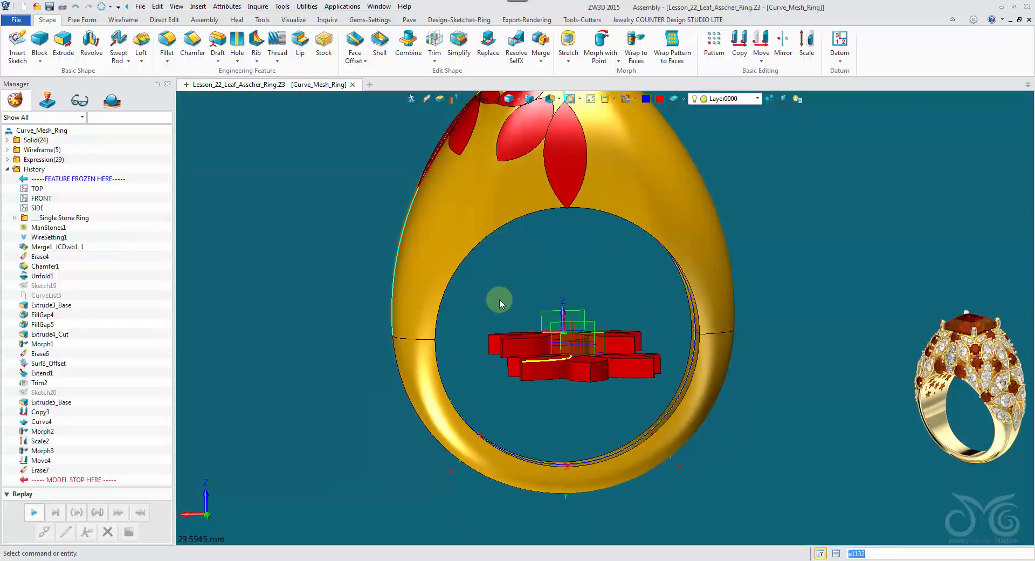
right_click_drag(499, 300, 559, 338)
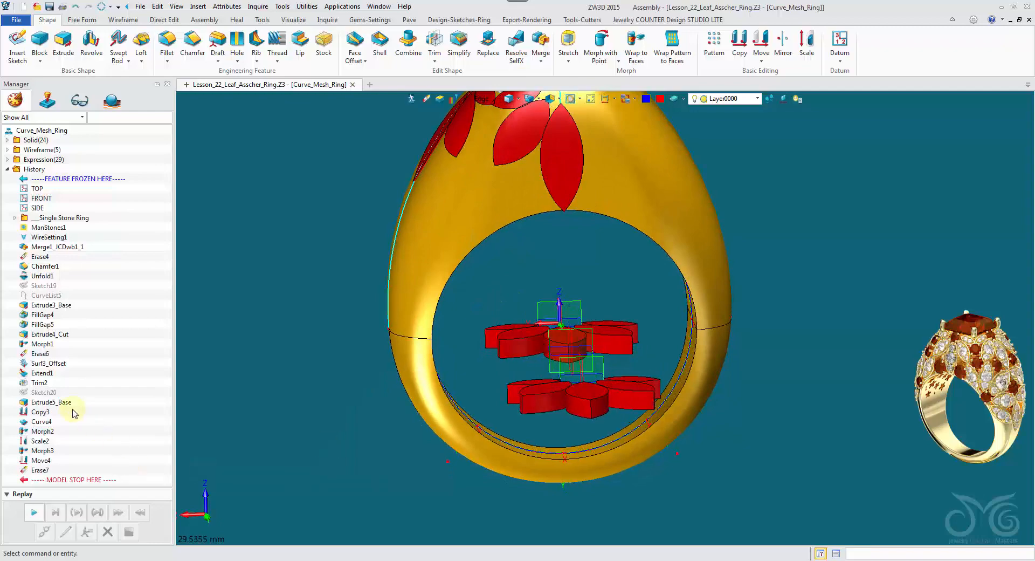
right_click_drag(477, 345, 539, 402)
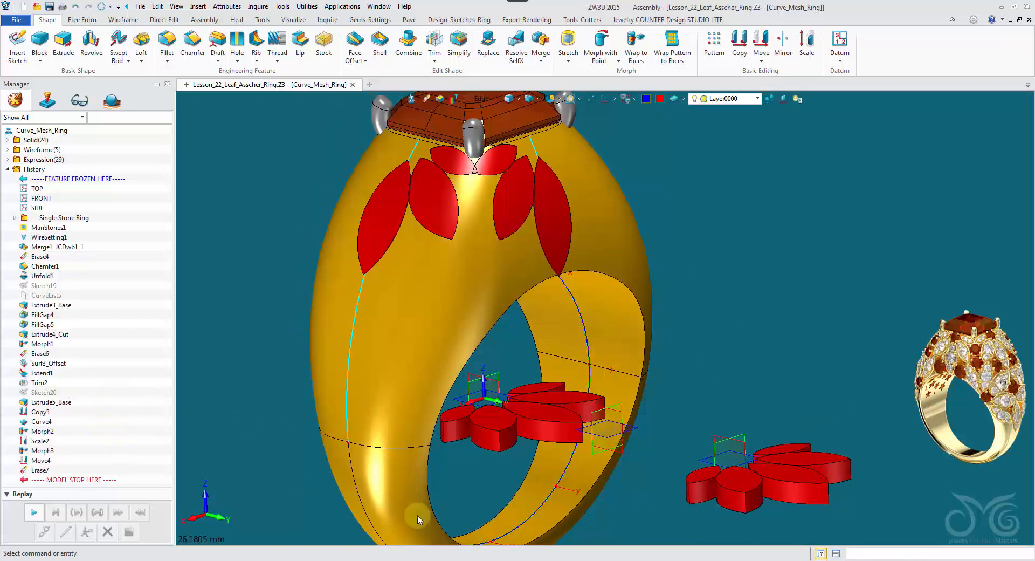
right_click_drag(759, 503, 749, 489)
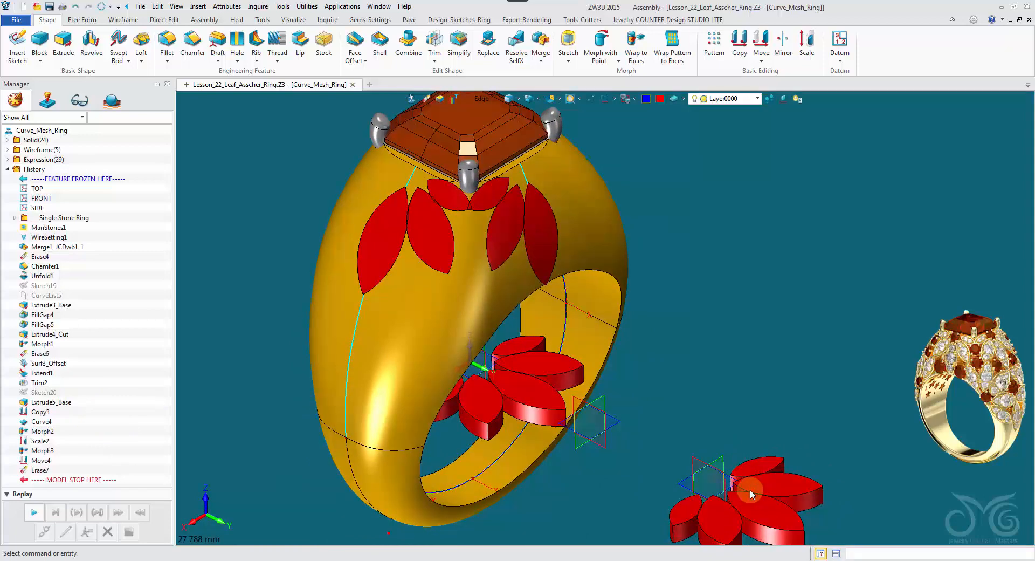
right_click_drag(749, 490, 727, 406)
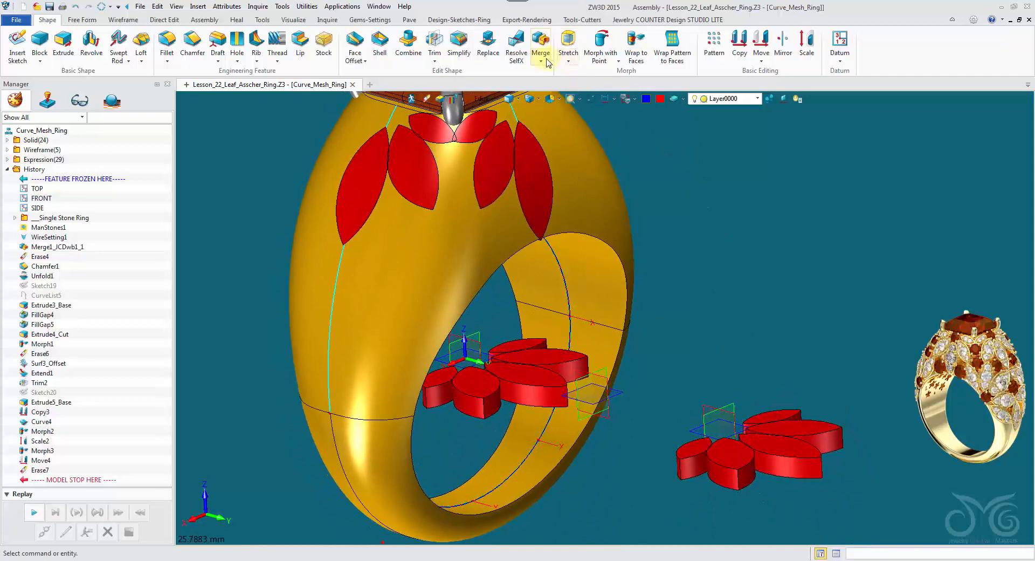
left_click(546, 61)
left_click(637, 64)
left_click(677, 326)
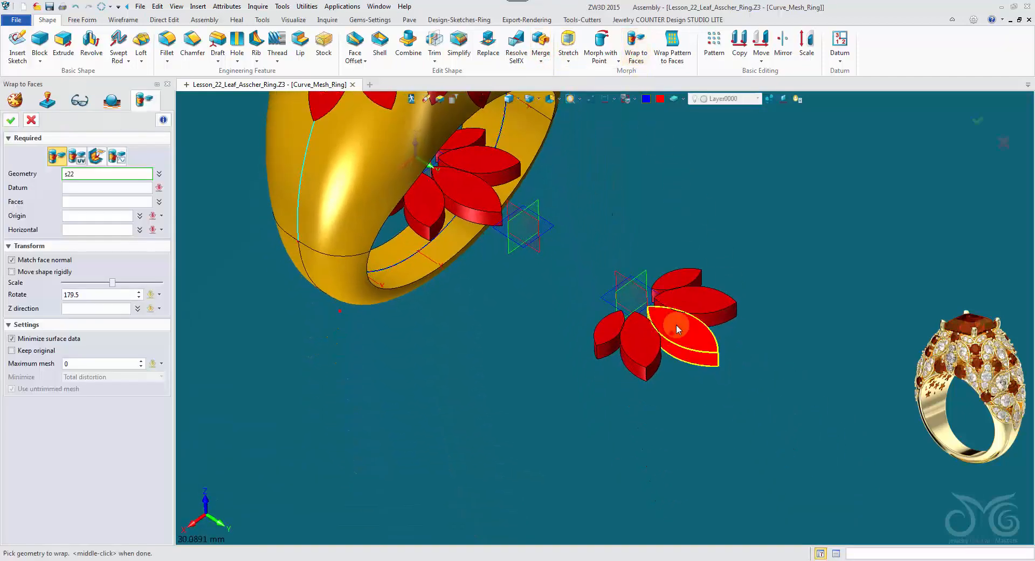
left_click(695, 302)
left_click(681, 283)
left_click(639, 341)
left_click(606, 332)
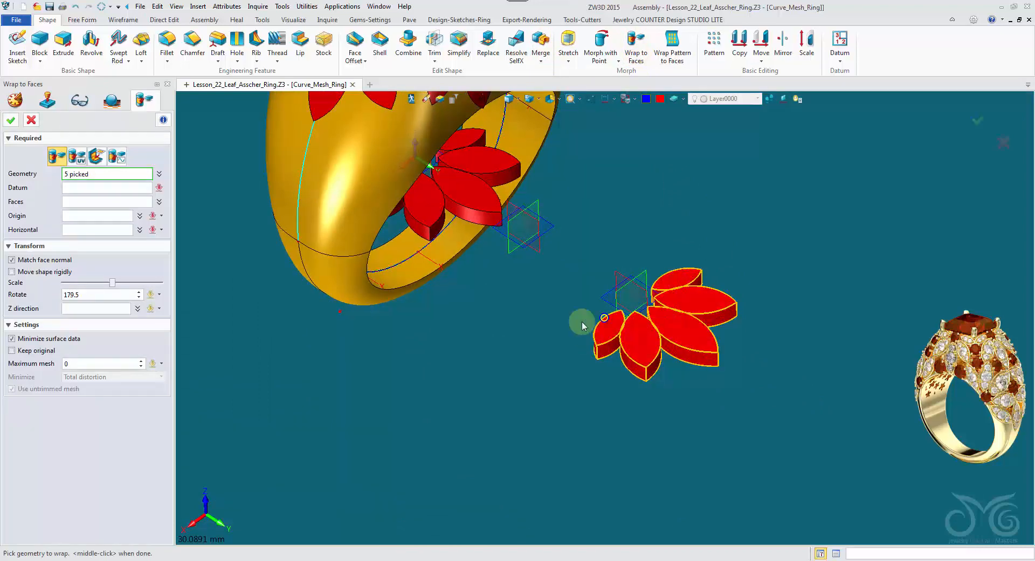
left_click(67, 186)
right_click_drag(572, 345, 600, 397)
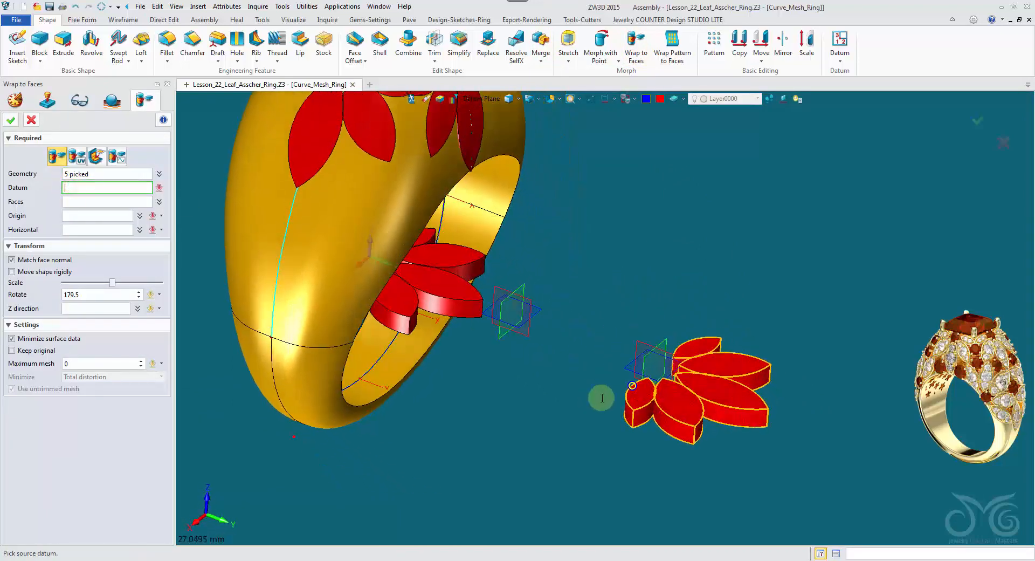
left_click(628, 366)
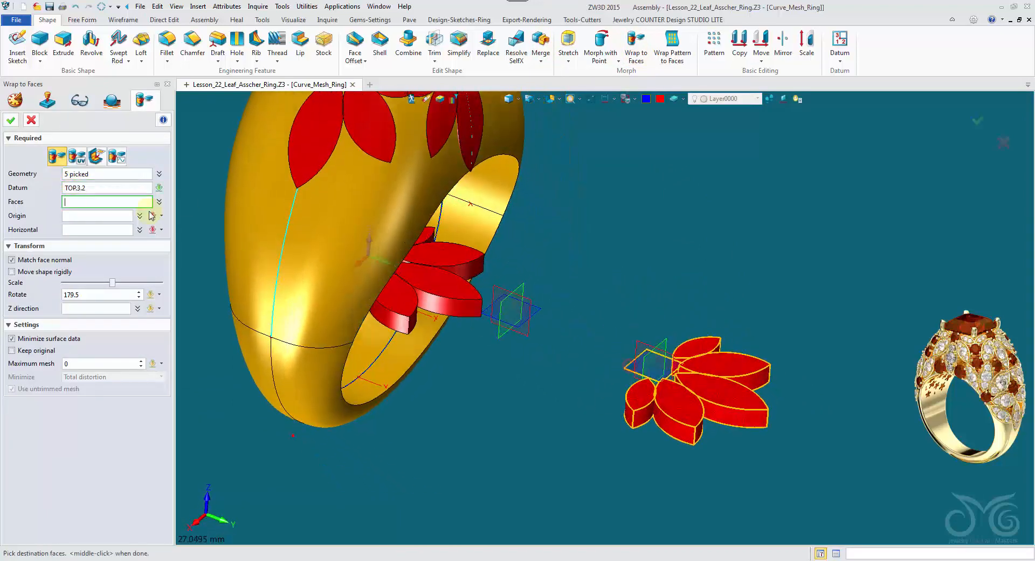
left_click(298, 230)
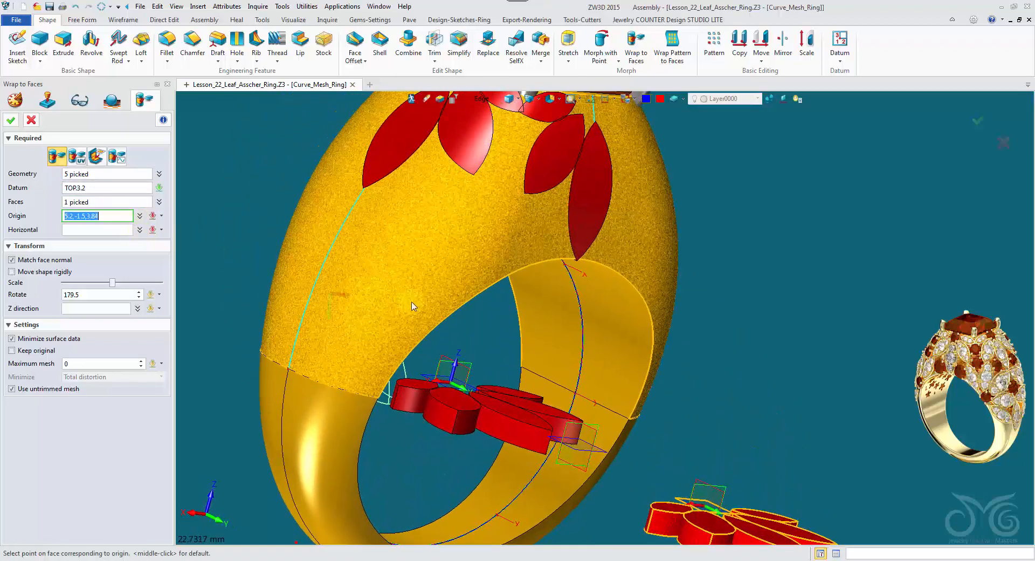
left_click(481, 99)
left_click(503, 174)
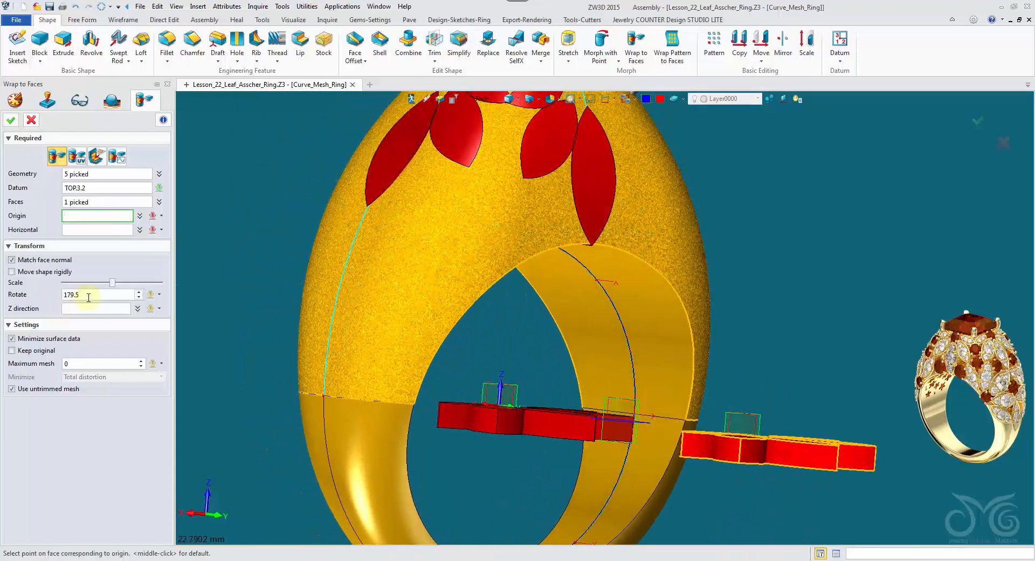
double_click(70, 294)
type("50")
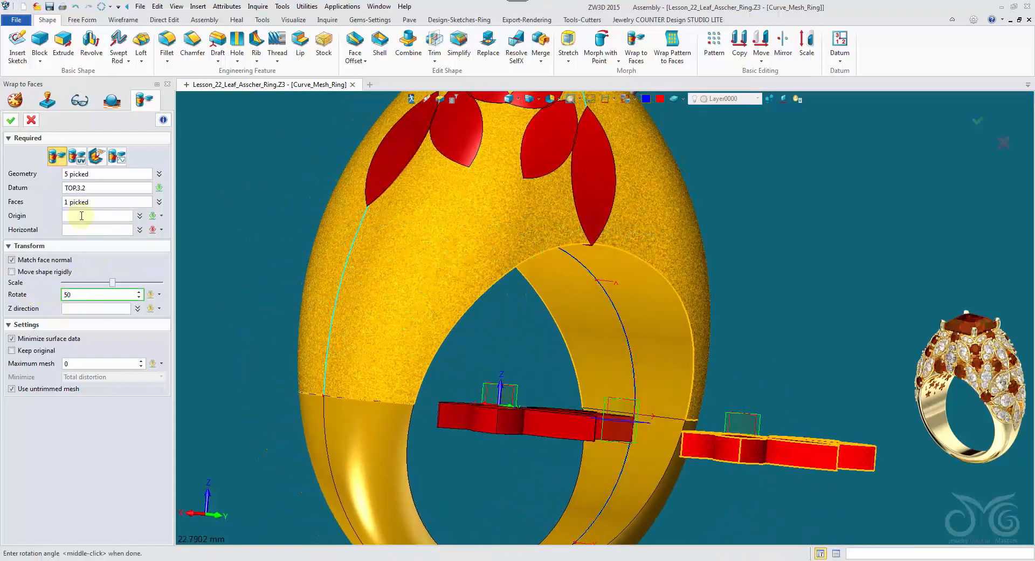
left_click(90, 211)
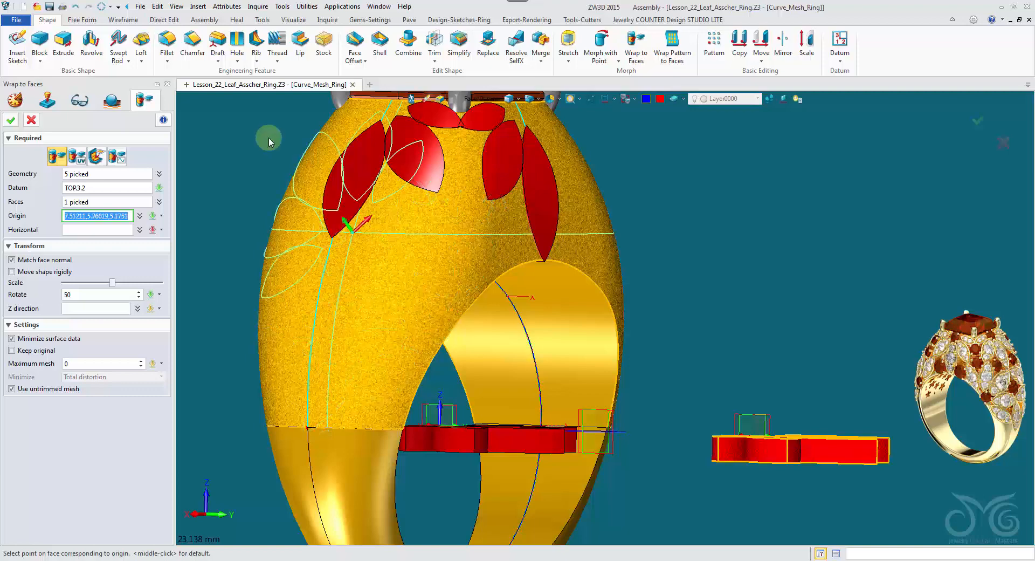
left_click(32, 121)
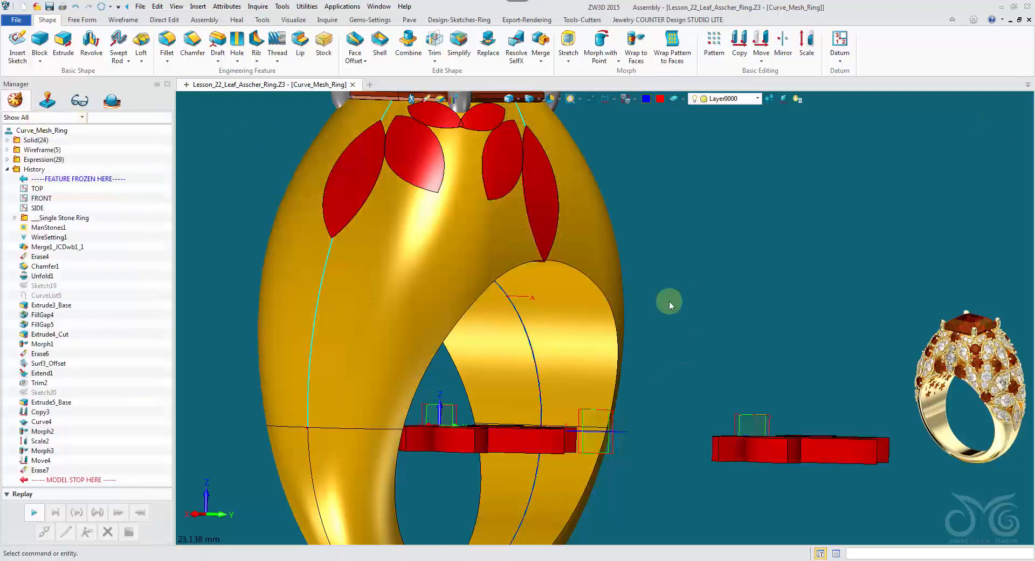
- Start a datum plane parallel to XY at offset 0, with its origin at the inner tip of the flat third cluster's small left-hand leaf
middle_click_drag(669, 300, 693, 390)
key("ctrl+Up")
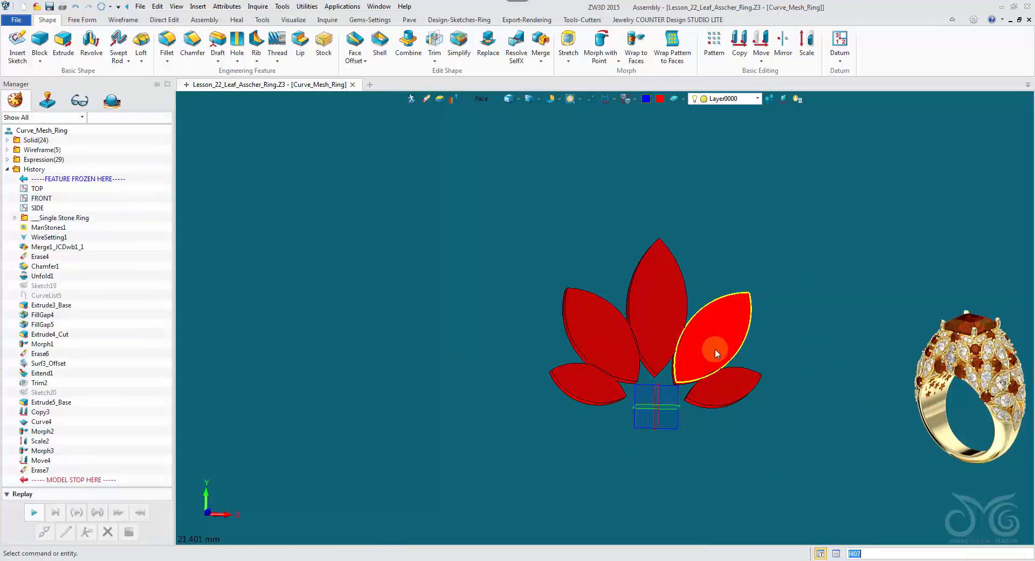
mouse_move(713, 246)
right_mouse_down()
mouse_move(740, 211)
mouse_move(778, 203)
right_mouse_up()
scroll(776, 205, "up", 3)
scroll(780, 195, "up", 3)
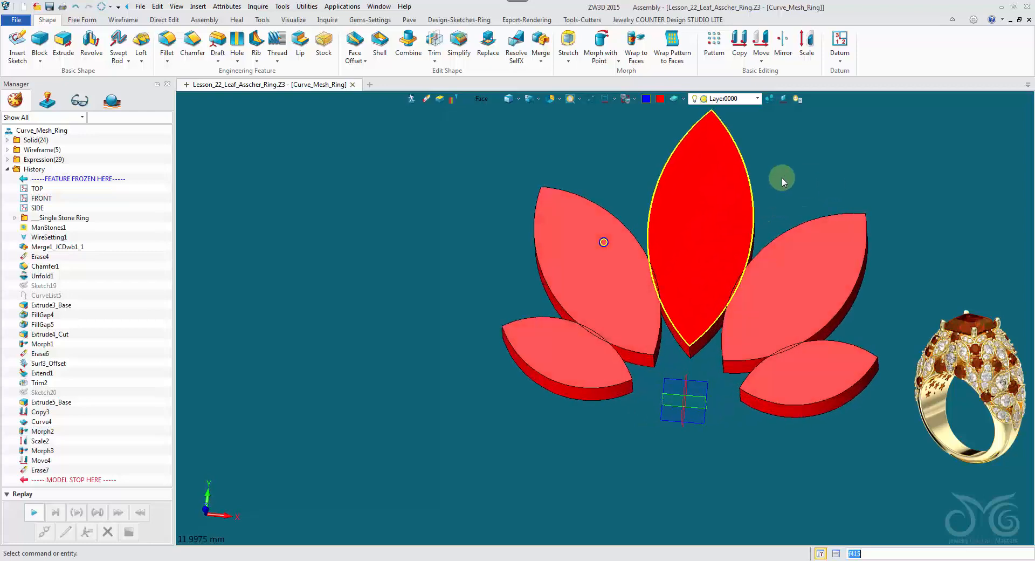
right_click(407, 249)
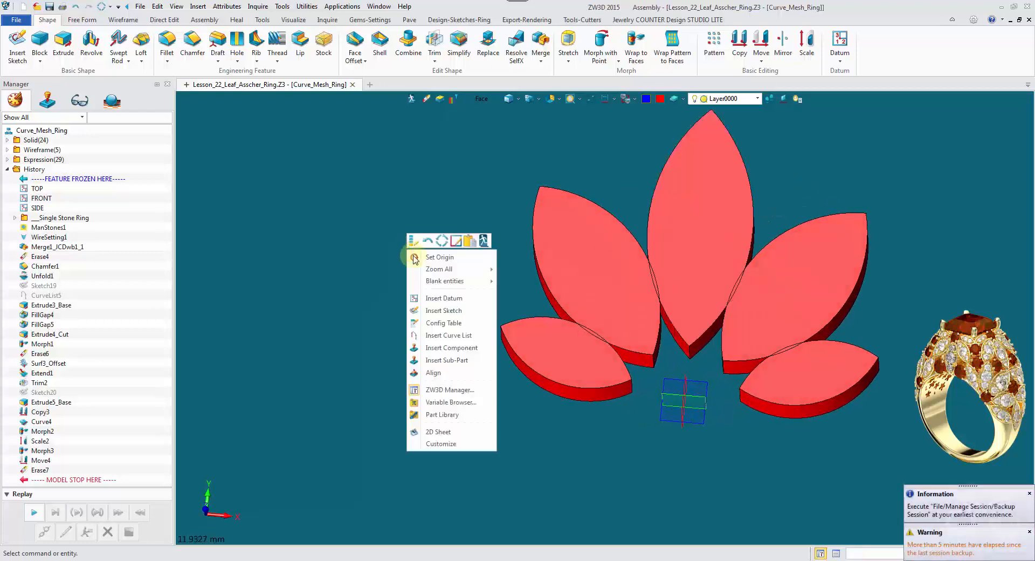
left_click(442, 298)
scroll(437, 291, "up", 3)
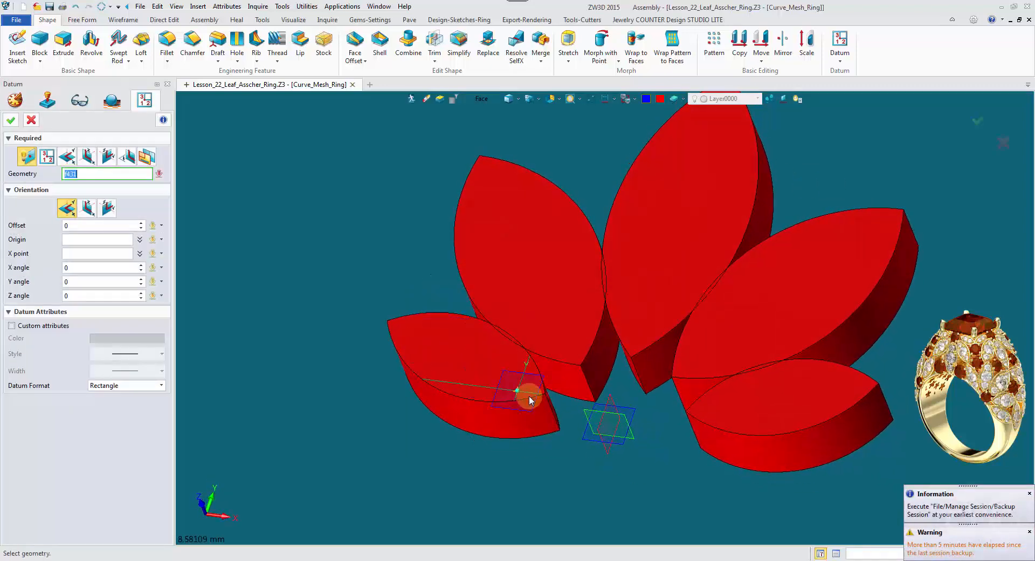
left_click(544, 395)
right_click_drag(545, 395, 542, 394)
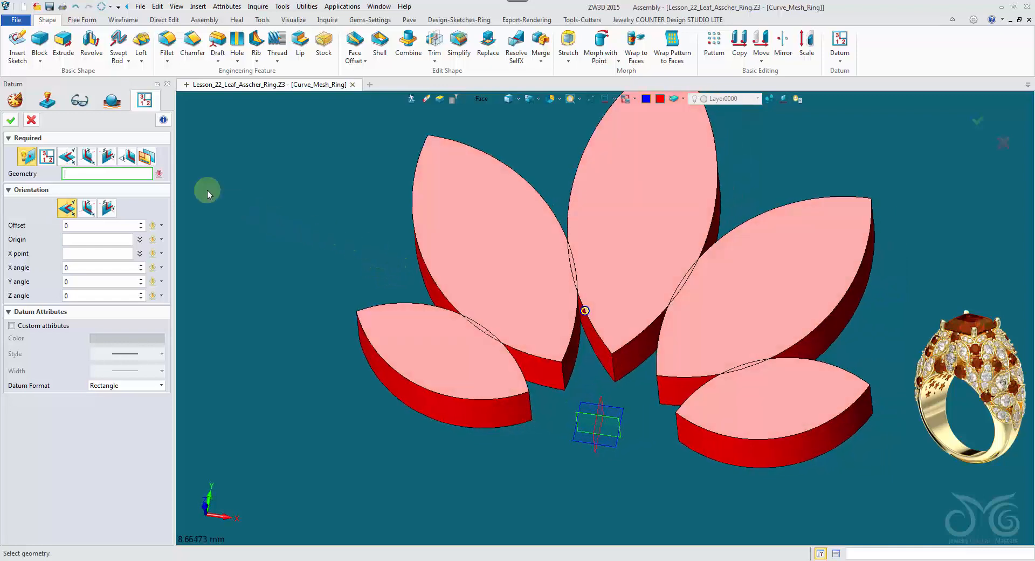
left_click(73, 157)
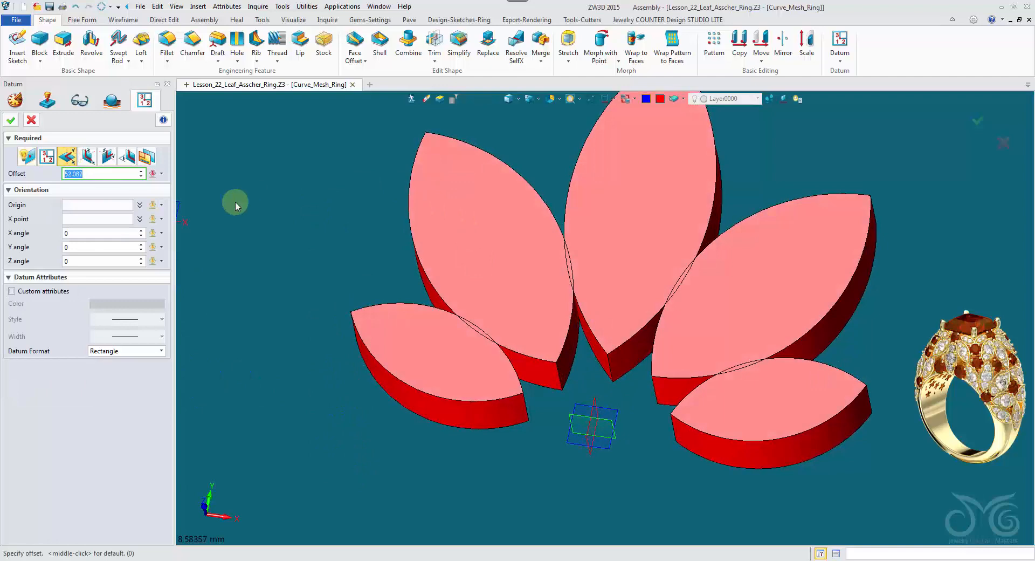
left_click(88, 204)
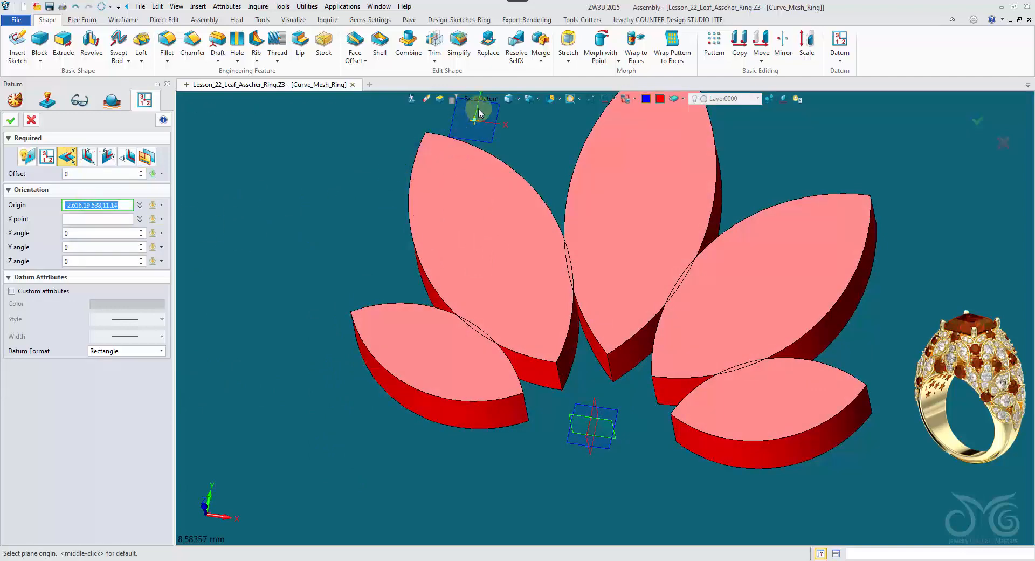
left_click(475, 100)
left_click(496, 133)
left_click(522, 392)
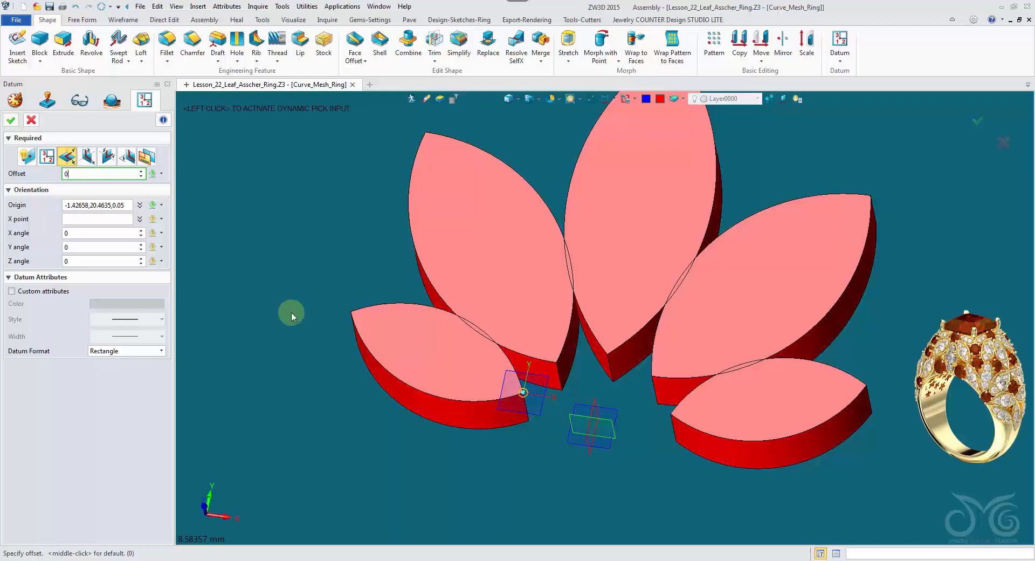
- Set the datum format to X-Y axes and the Z angle to 75 degrees, and create the datum on the small leaf's tip
left_click(112, 351)
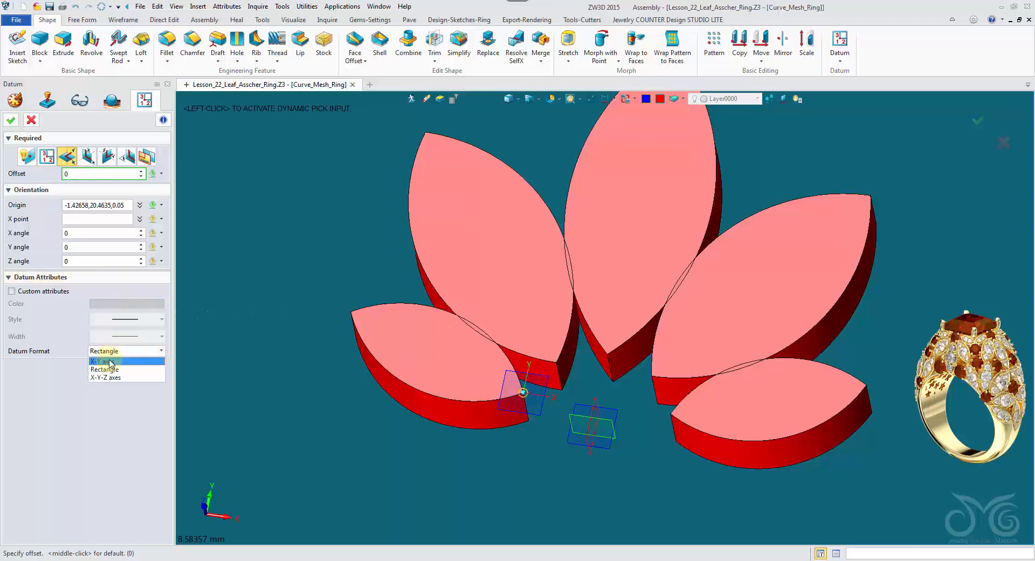
left_click(110, 361)
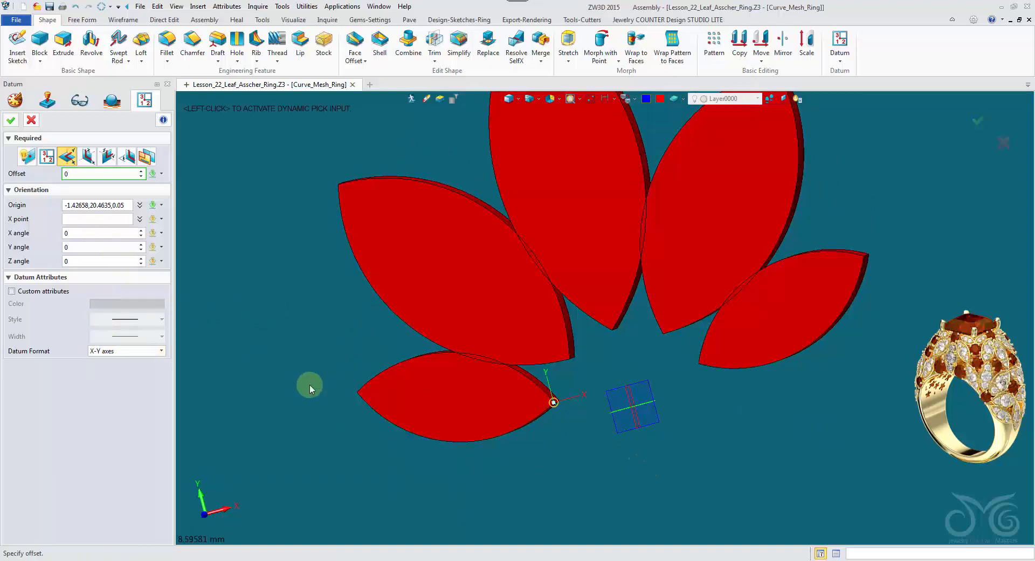
left_click(85, 263)
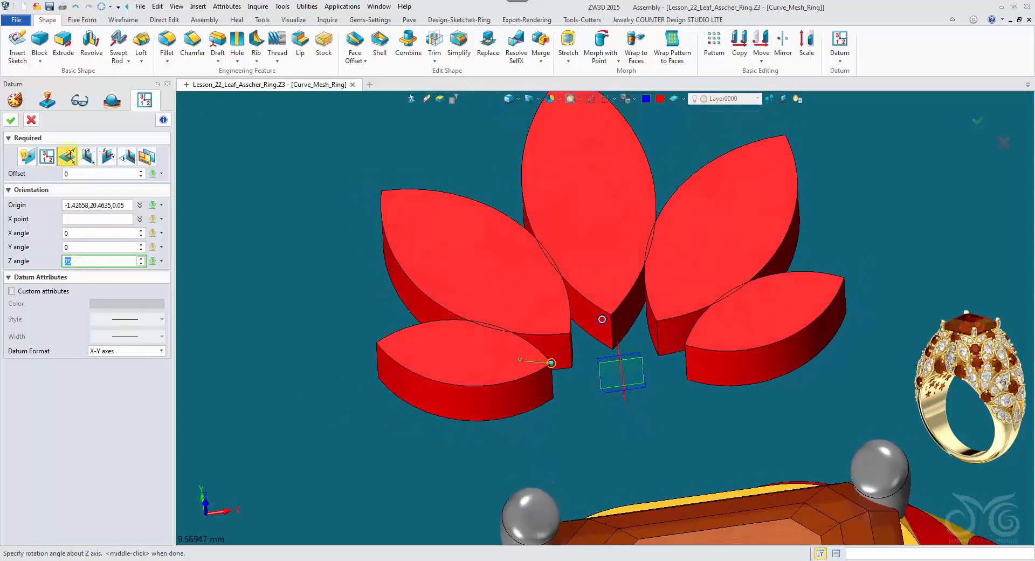
left_click(10, 120)
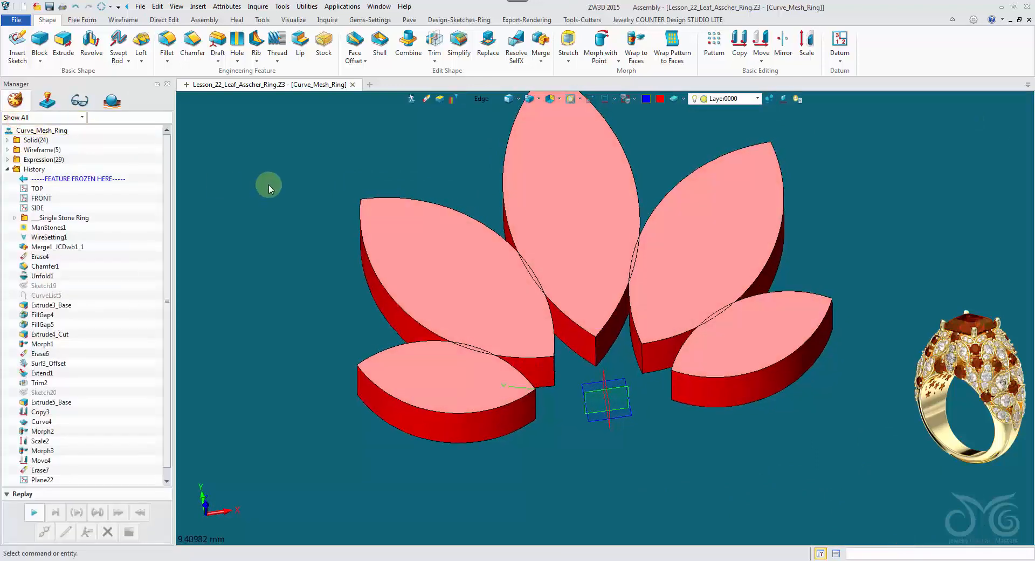
- Start another XY datum plane with its origin at the inner tip of the larger side leaf next to the small one
middle_click(268, 185)
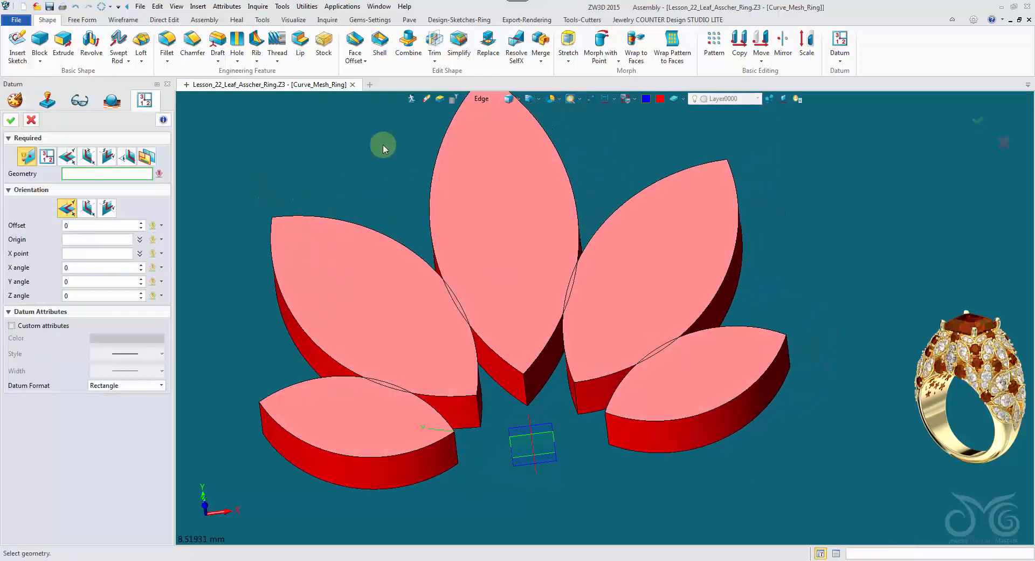
left_click(67, 156)
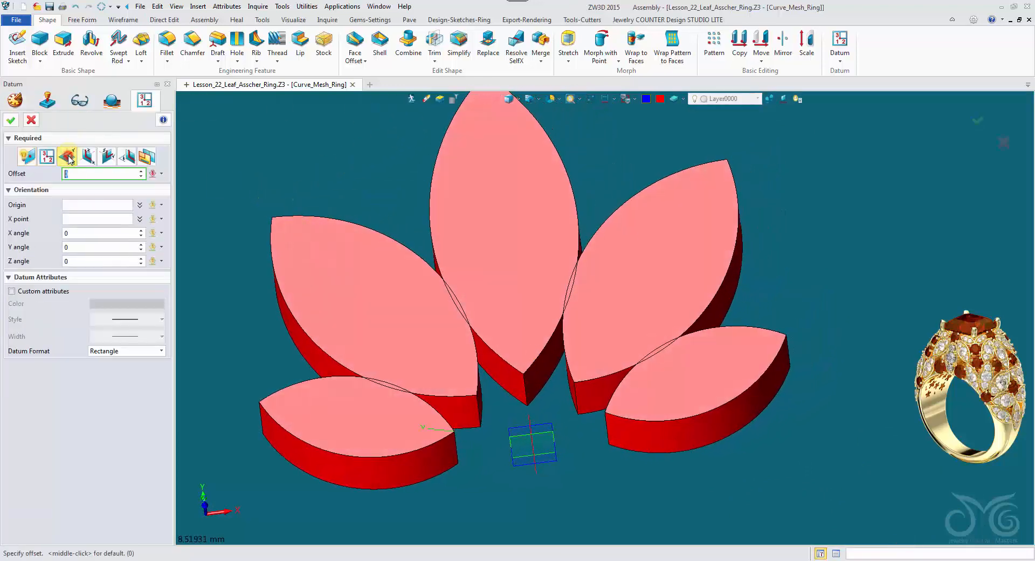
left_click(75, 205)
left_click(472, 388)
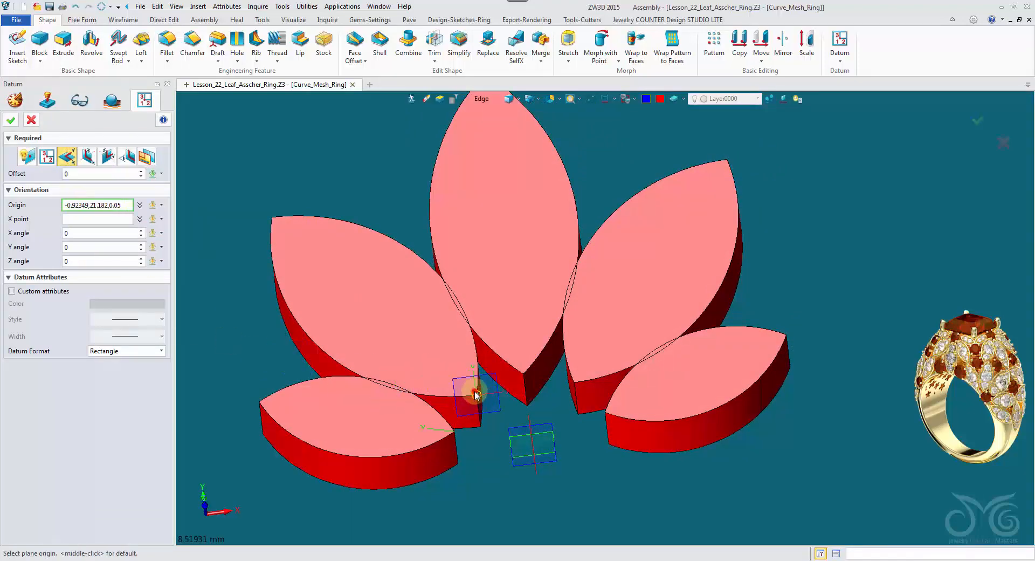
left_click(476, 395)
right_click_drag(477, 394, 470, 390)
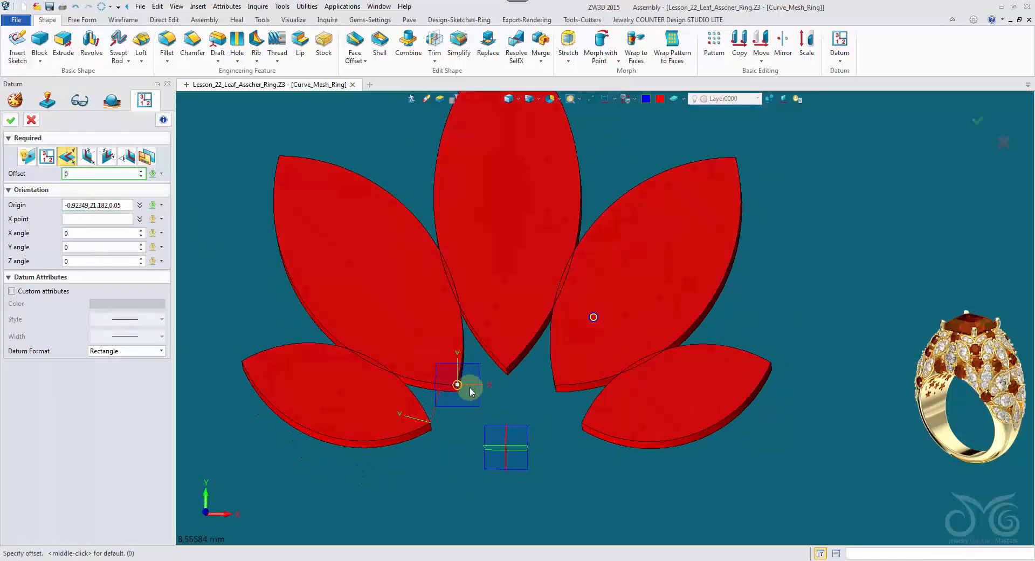
- Set the second datum's format to X-Y axes, offset to 0 and Z angle to 35 degrees, and create it
left_click(115, 351)
left_click(113, 364)
double_click(98, 172)
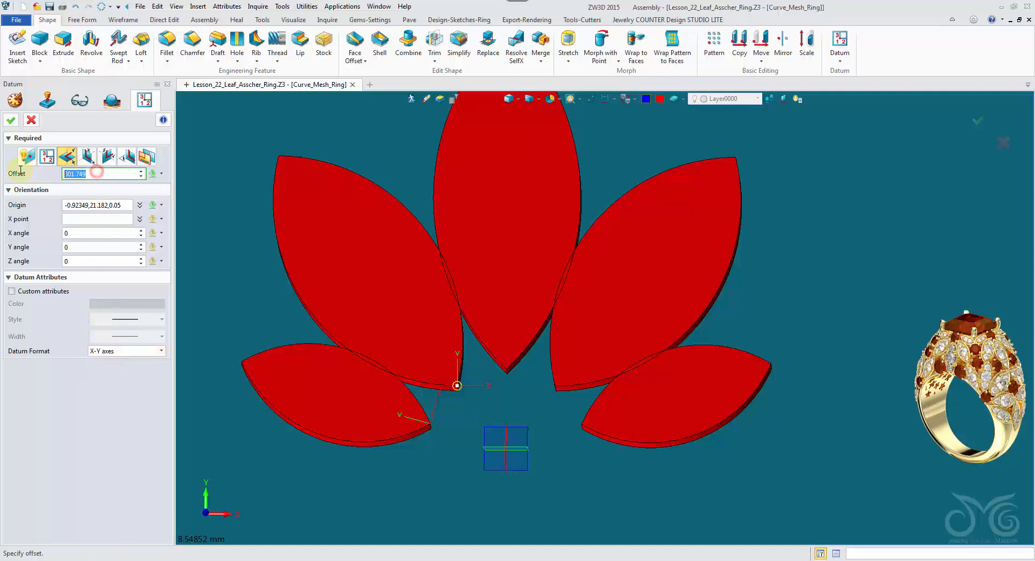
type("0")
left_click(96, 261)
scroll(96, 262, "down", 1)
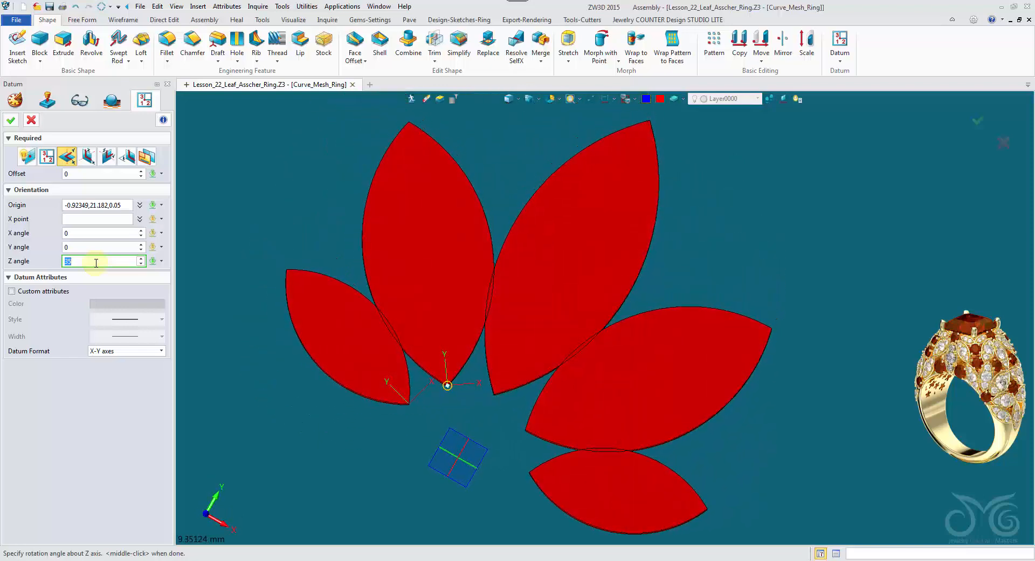
left_click(12, 121)
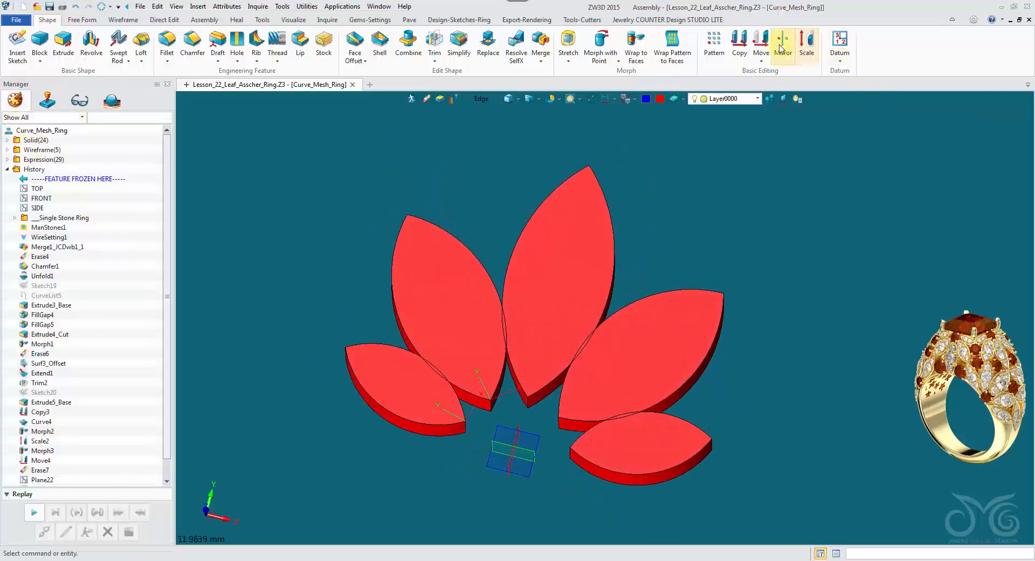
- Mirror the two angled datums on the left side leaves as copies across the TOP3.2 plane onto the opposite side leaves
left_click(782, 47)
left_click(511, 356)
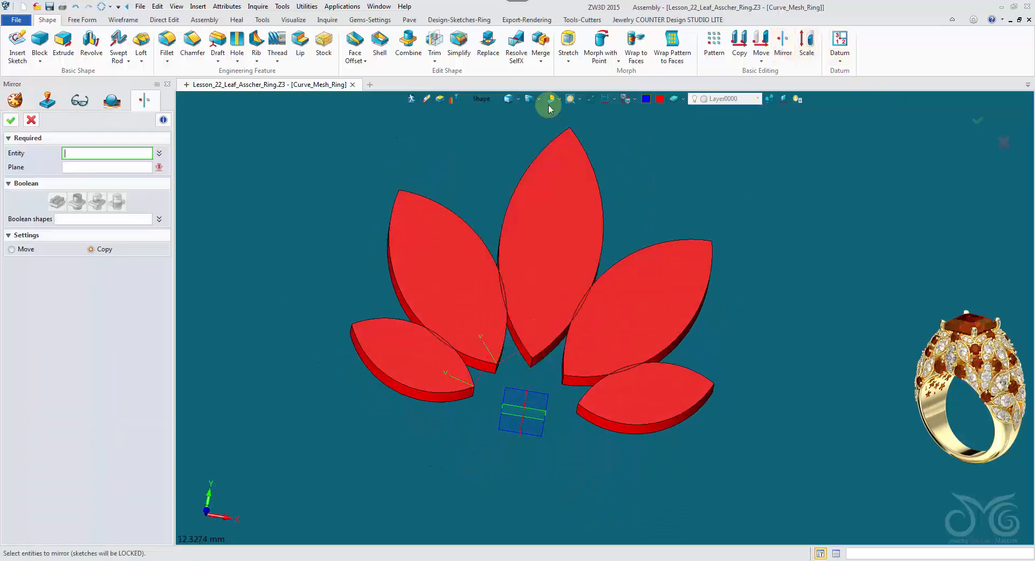
left_click(475, 99)
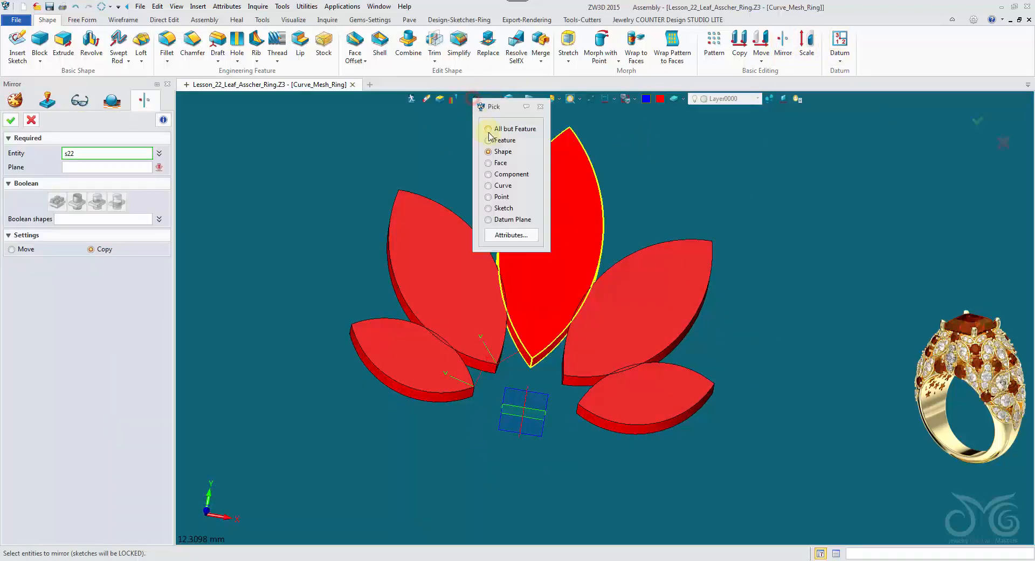
left_click(510, 221)
left_click(511, 362)
left_click(477, 382)
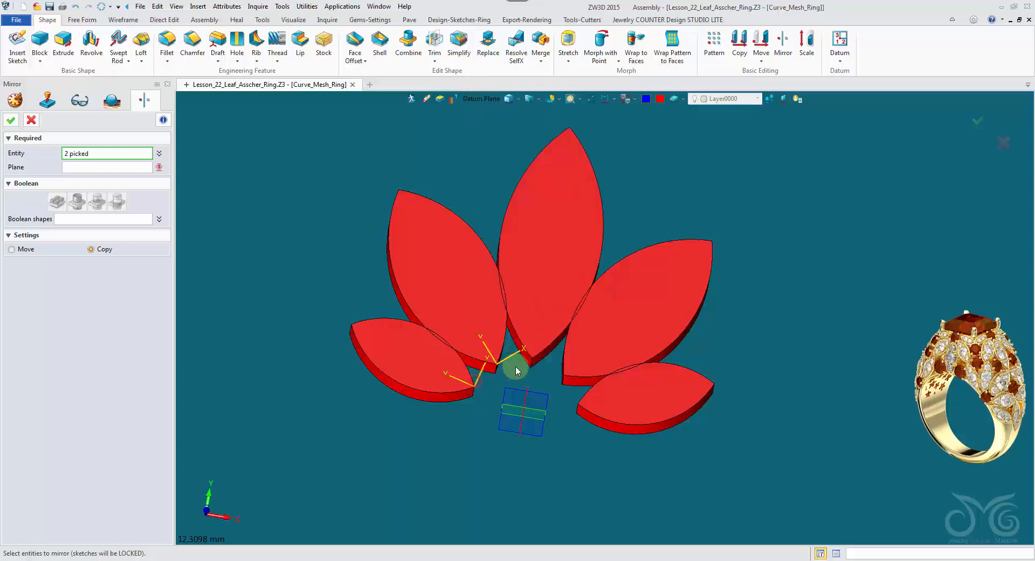
middle_click(516, 371)
left_click(501, 425)
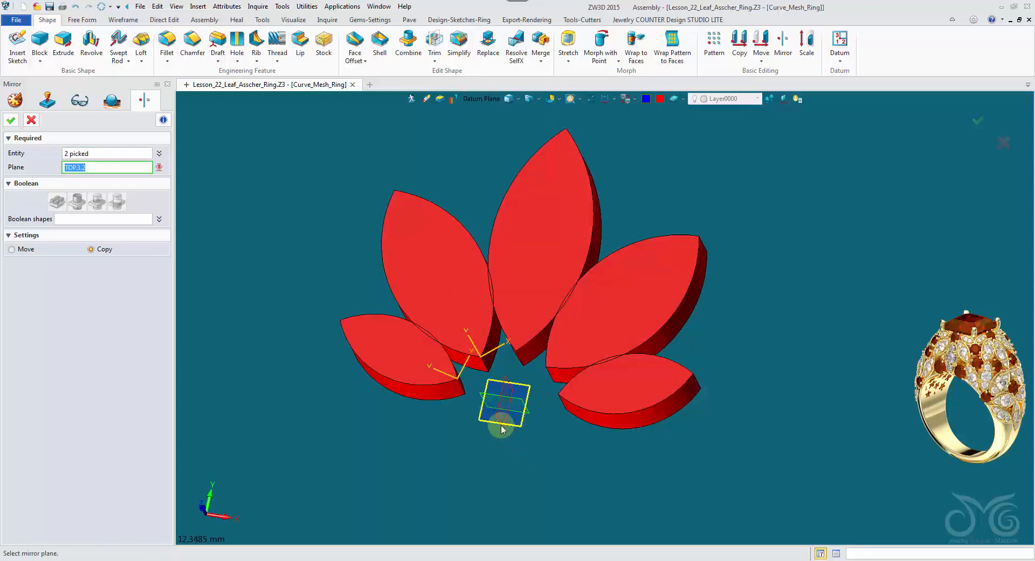
left_click(11, 119)
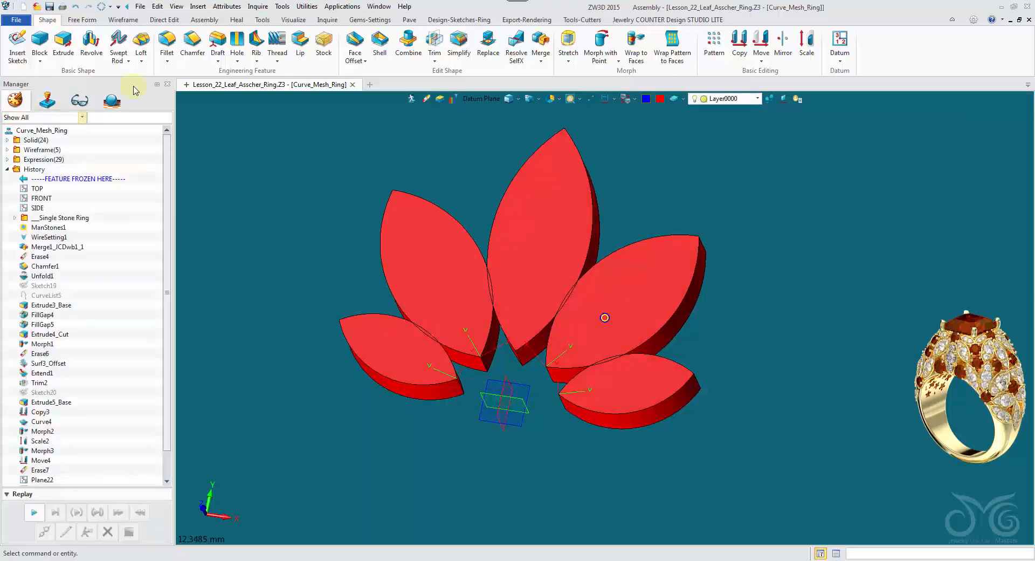
- Start a non-uniform Scale on the small leaf at the far left of the cluster
left_click(806, 46)
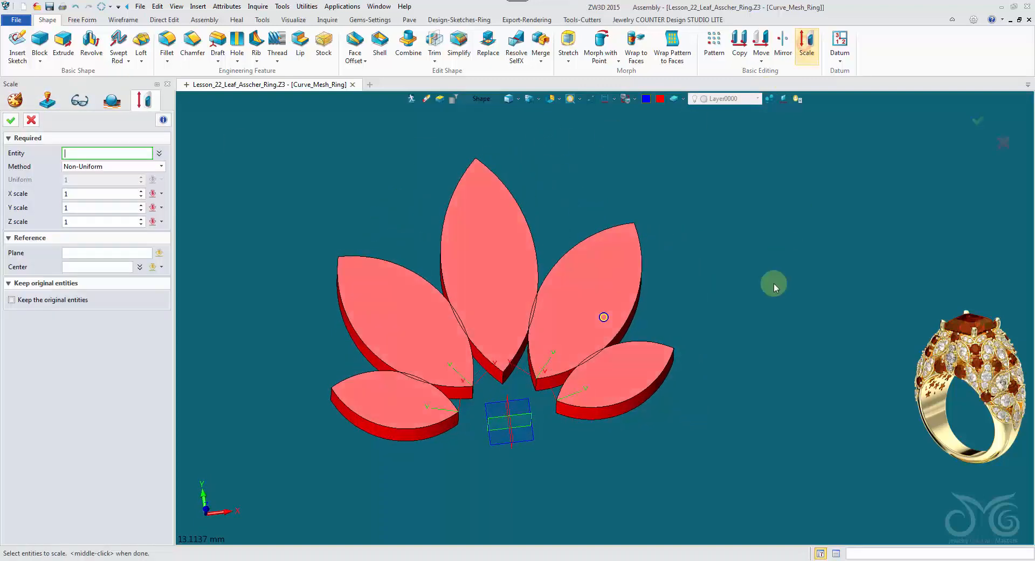
right_click_drag(774, 283, 688, 390)
scroll(648, 297, "up", 3)
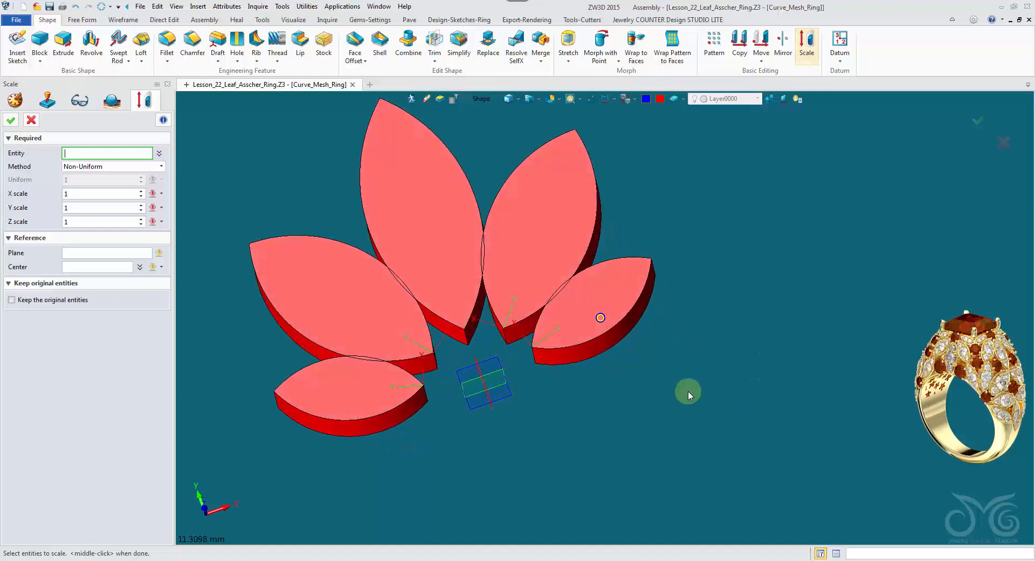
left_click(352, 386)
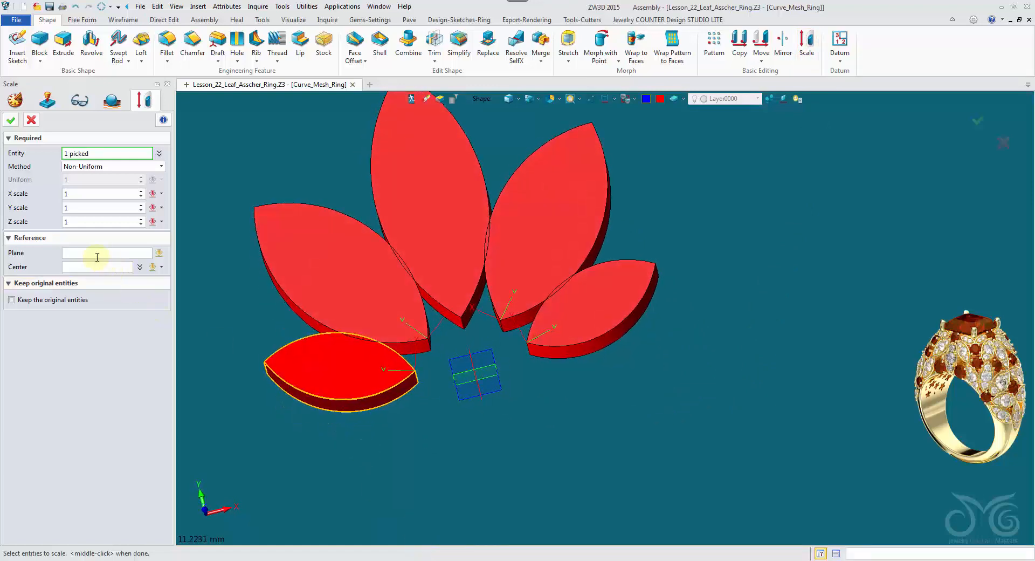
- Try X scale factors of 1.3 and 1.2 on the small leaf with TOP3.2 as the reference plane, and clear that reference
left_click(96, 253)
scroll(460, 408, "up", 4)
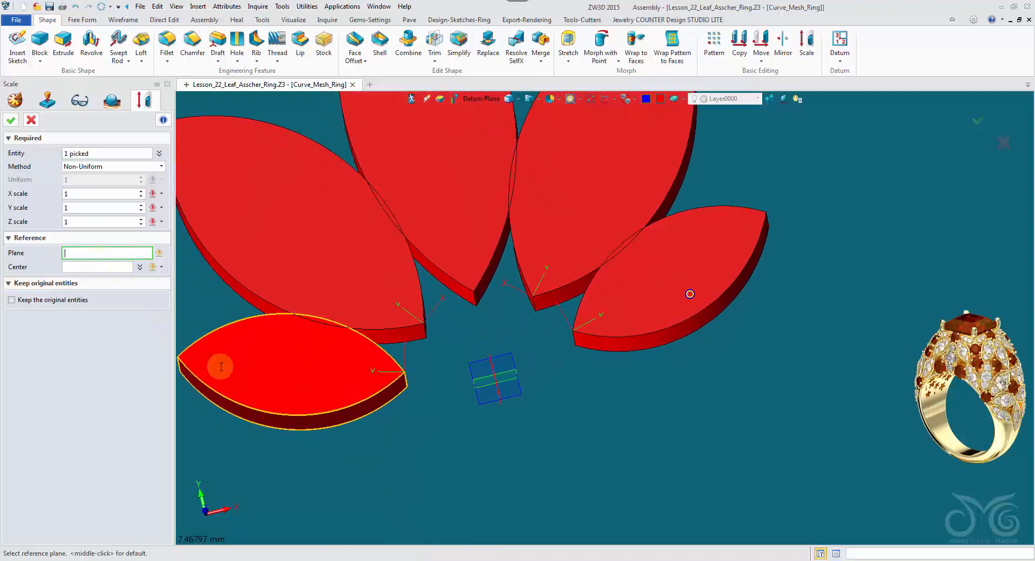
left_click(474, 401)
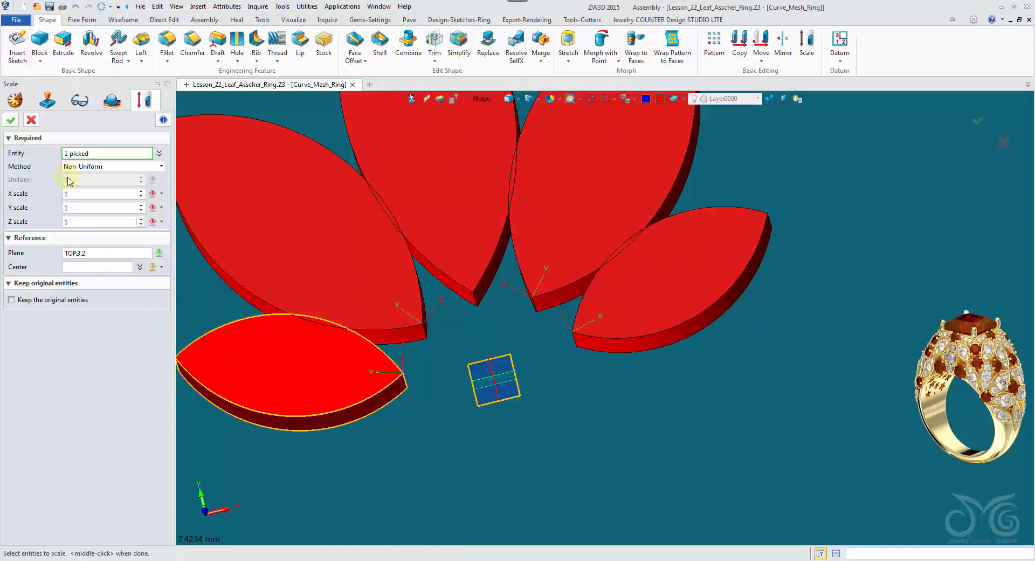
left_click(86, 192)
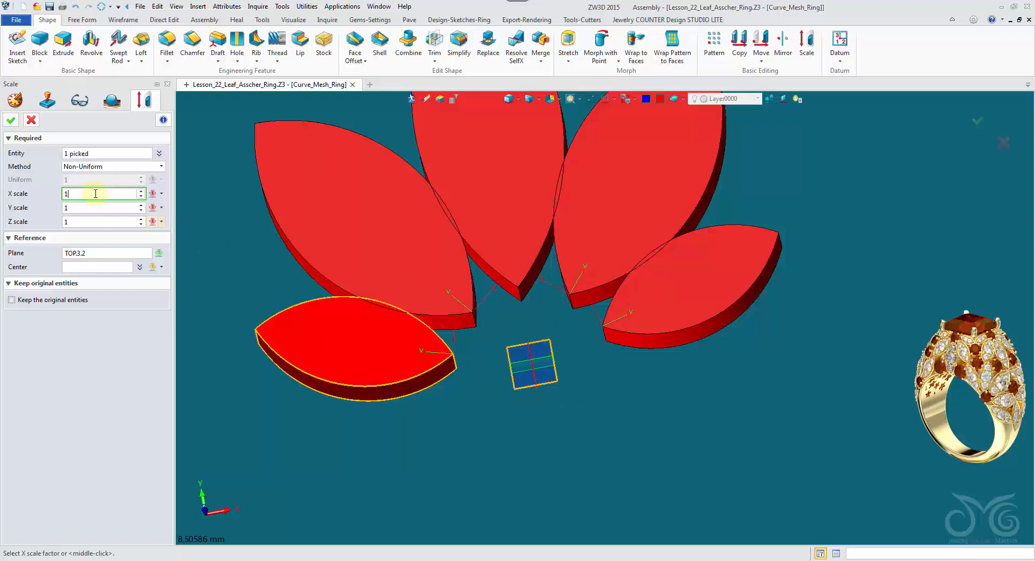
scroll(95, 193, "up", 3)
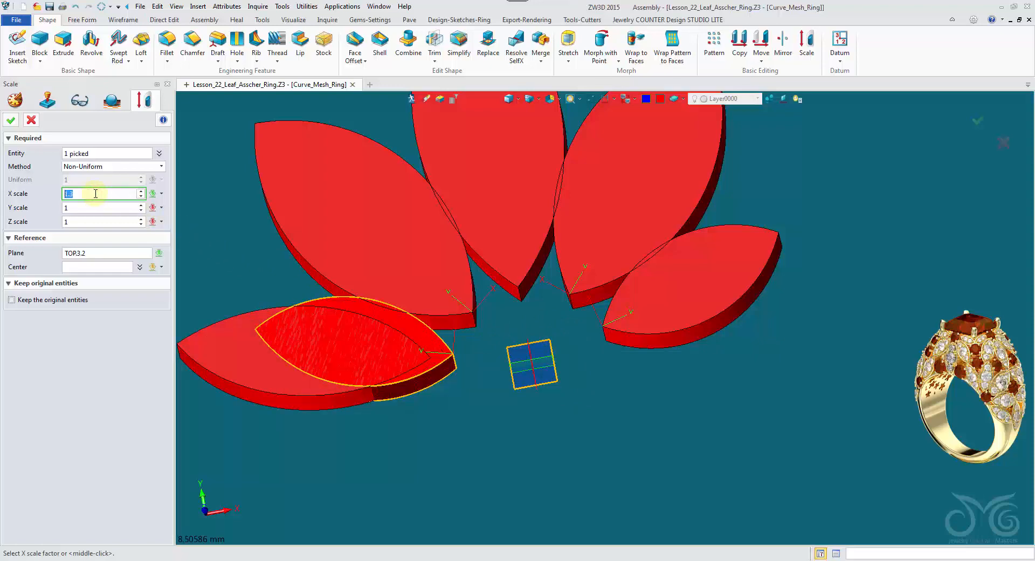
scroll(95, 193, "down", 3)
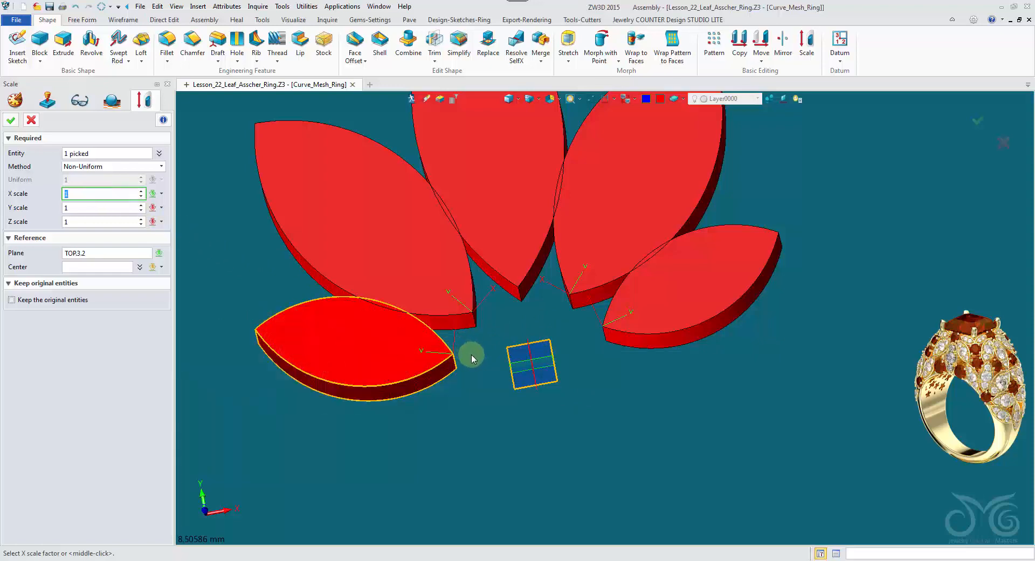
scroll(116, 194, "up", 2)
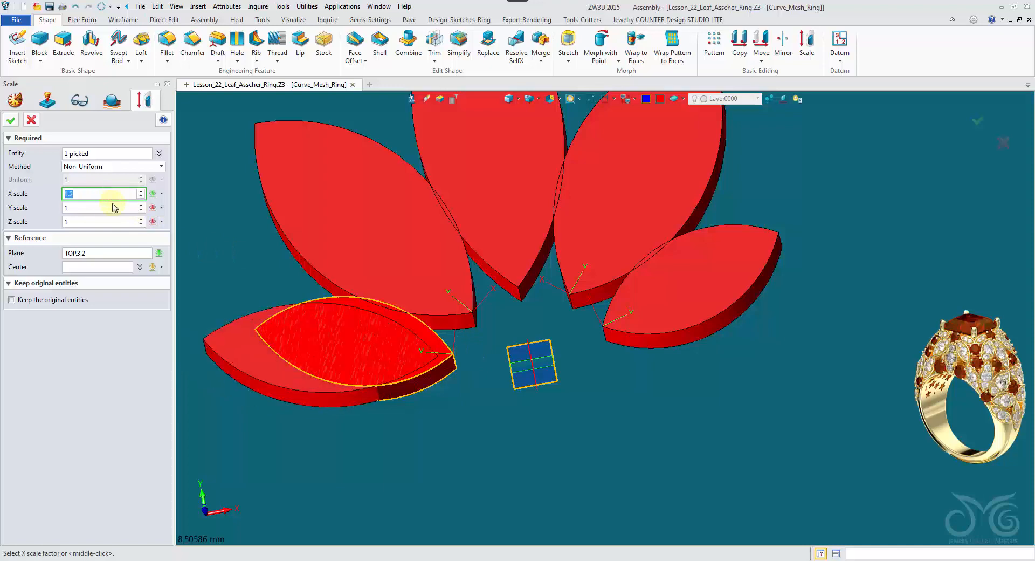
scroll(114, 194, "down", 2)
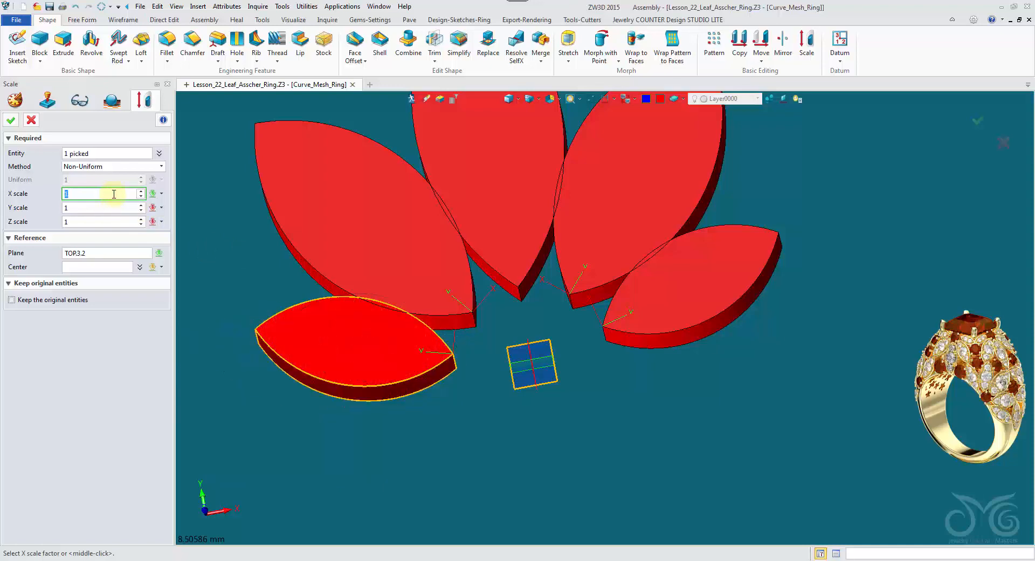
left_click(110, 207)
scroll(110, 206, "up", 1)
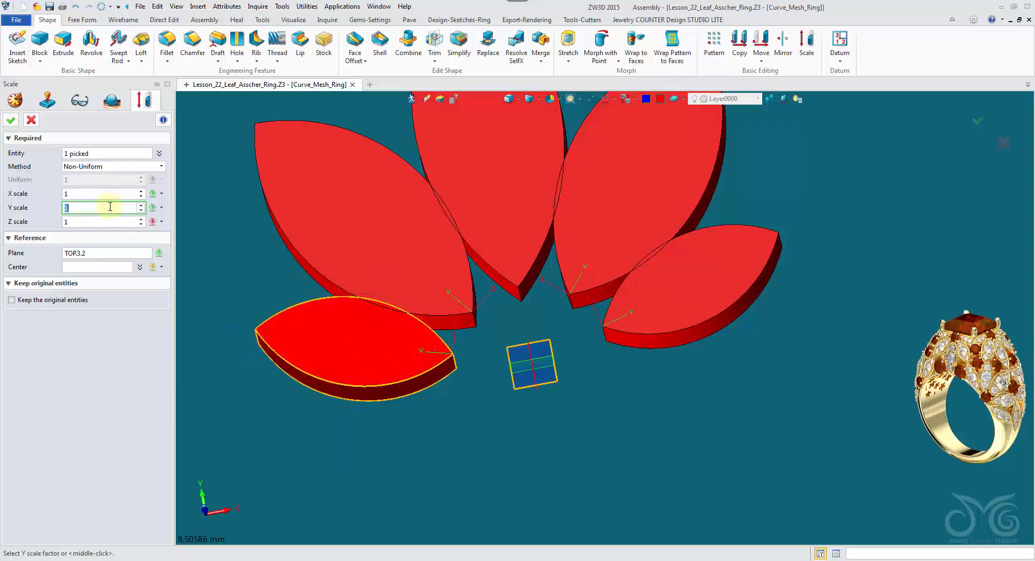
scroll(113, 213, "down", 1)
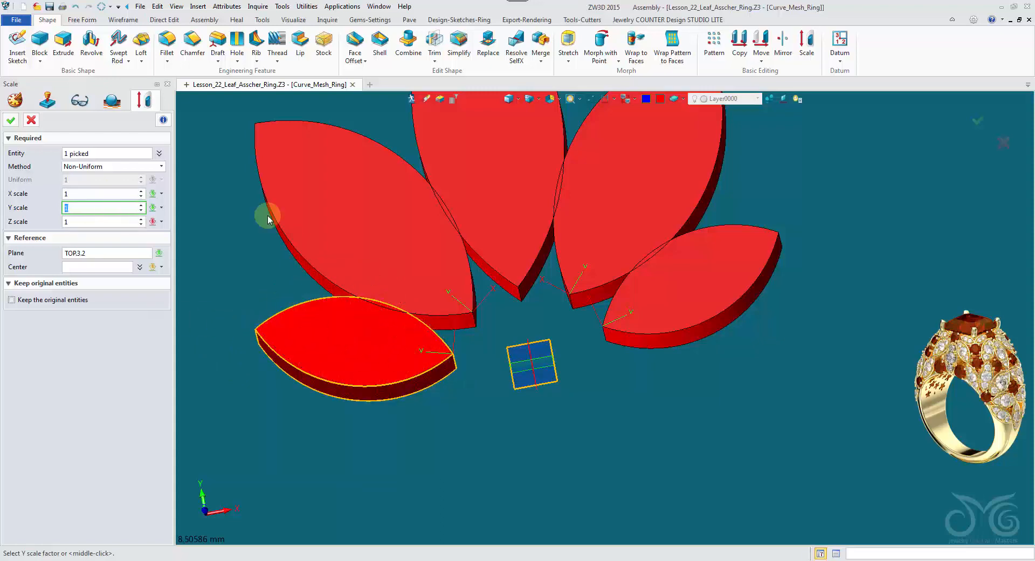
right_click(158, 255)
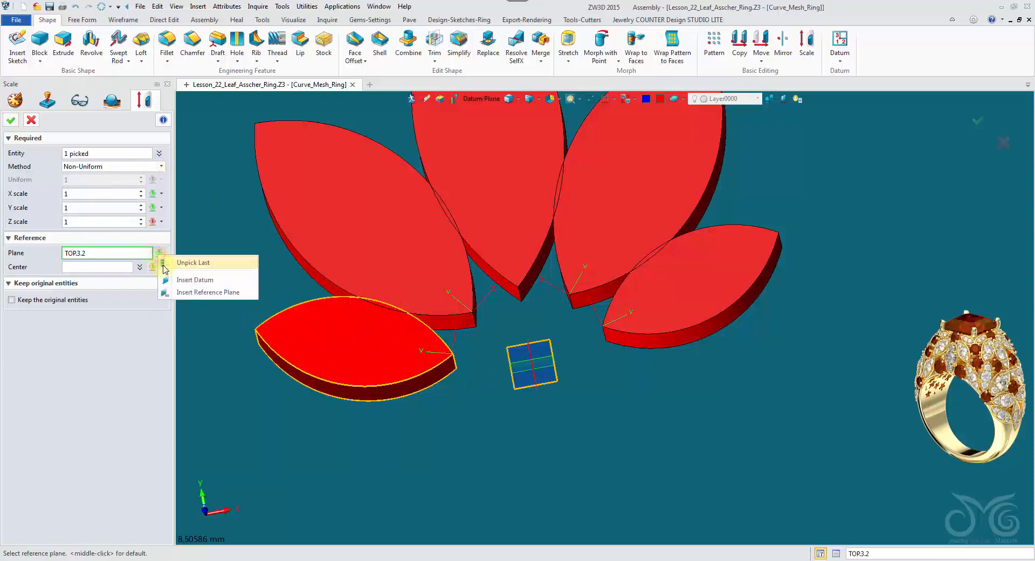
left_click(172, 264)
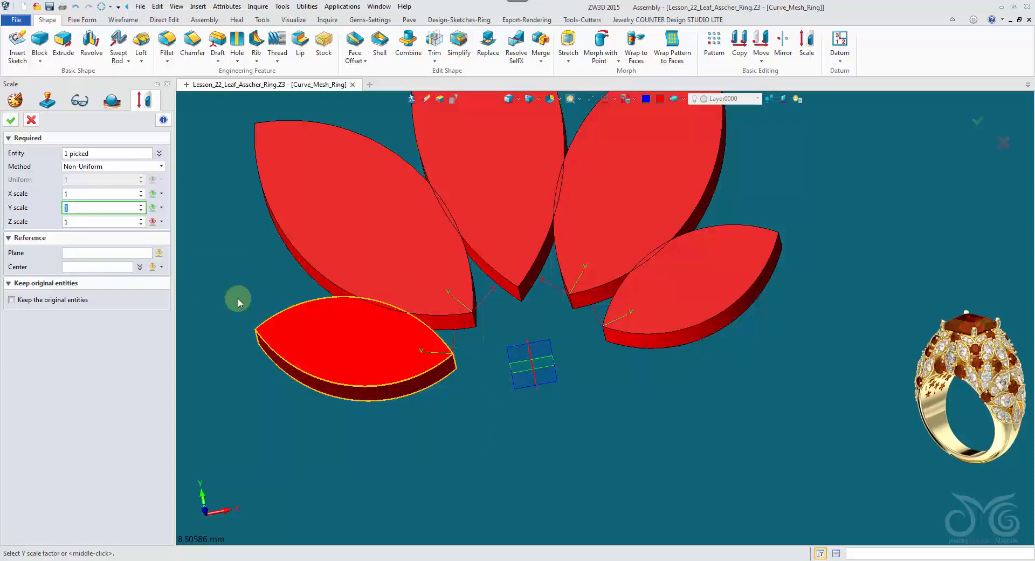
- Set Plane22 at the small leaf's tip as the scaling reference plane and try out larger Y scale factors such as 1.2
left_click(110, 254)
left_click(117, 203)
scroll(109, 207, "up", 3)
scroll(109, 207, "down", 3)
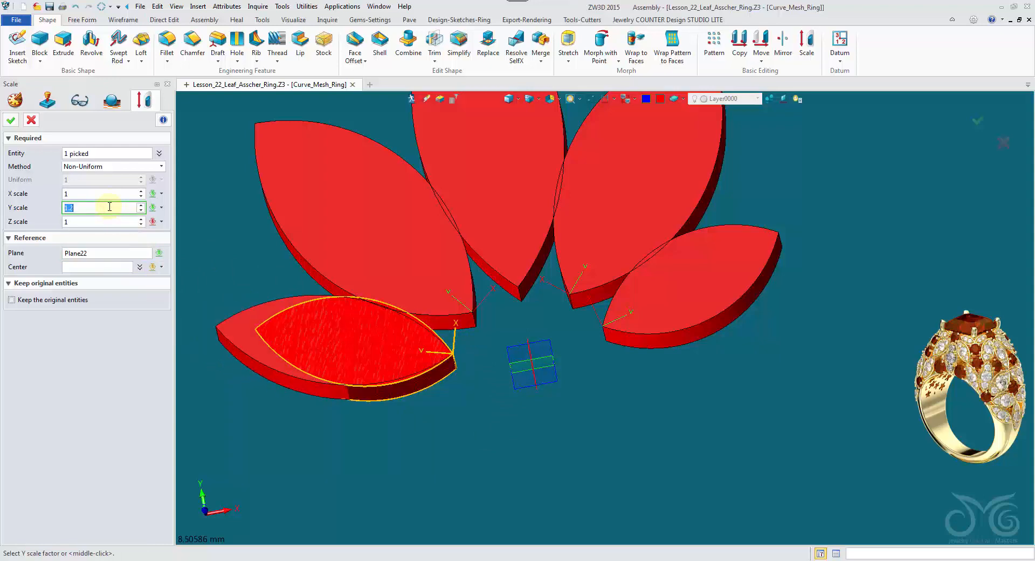
scroll(109, 206, "up", 4)
scroll(109, 207, "down", 3)
scroll(109, 206, "down", 1)
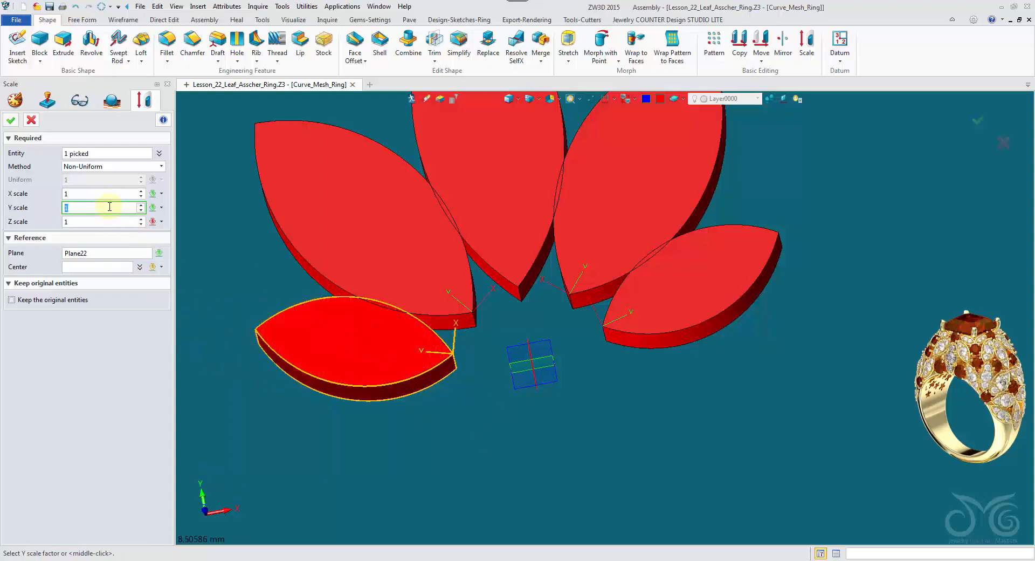
- Set the centre of scaling to the small leaf's inner tip, with picking limited to edges
left_click(87, 268)
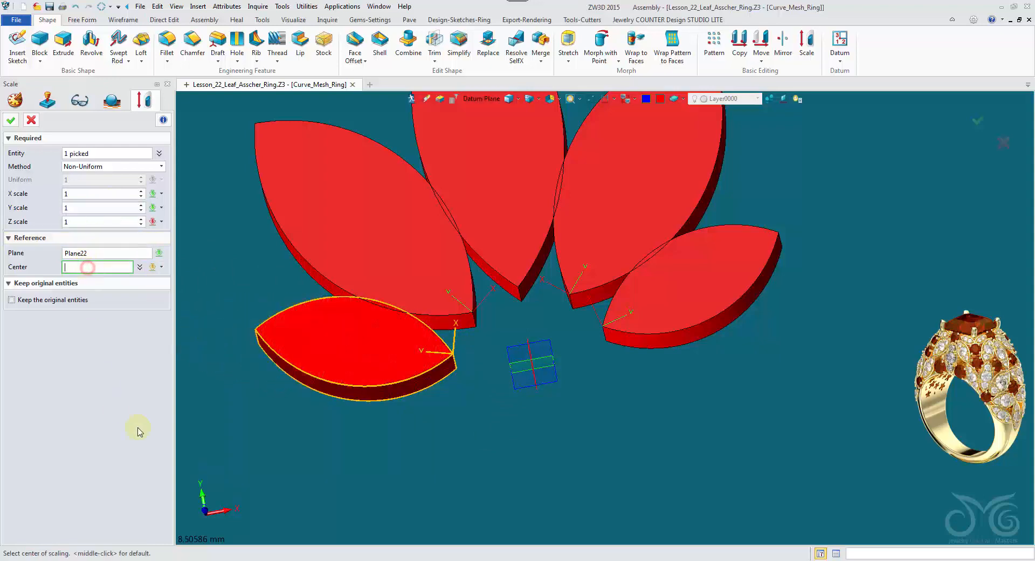
left_click(485, 99)
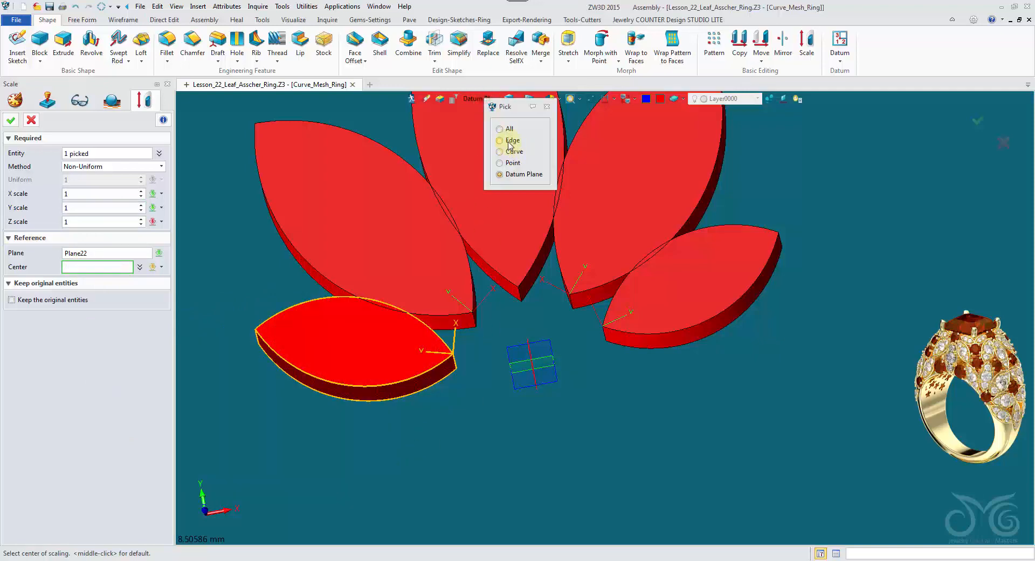
left_click(508, 142)
left_click(453, 353)
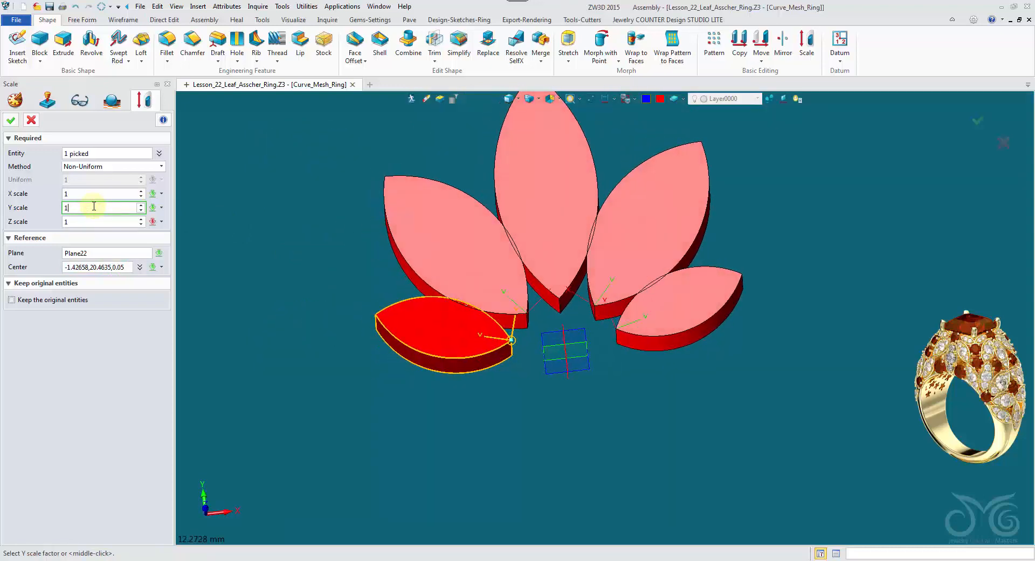
- Scale the small left leaf by 1.4 in Y and 1.1 in X about its inner tip
scroll(92, 206, "up", 4)
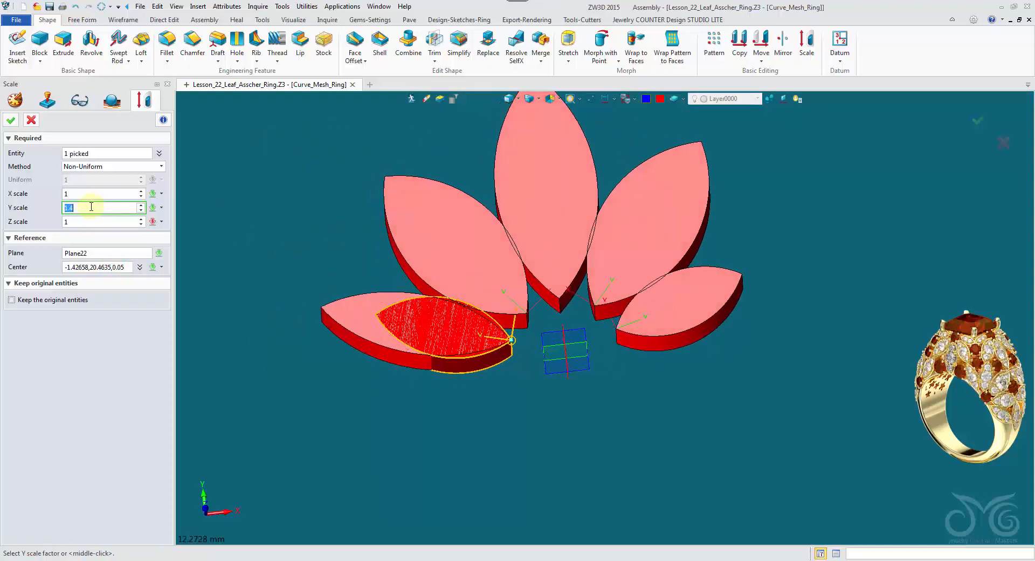
left_click(92, 192)
scroll(92, 192, "up", 2)
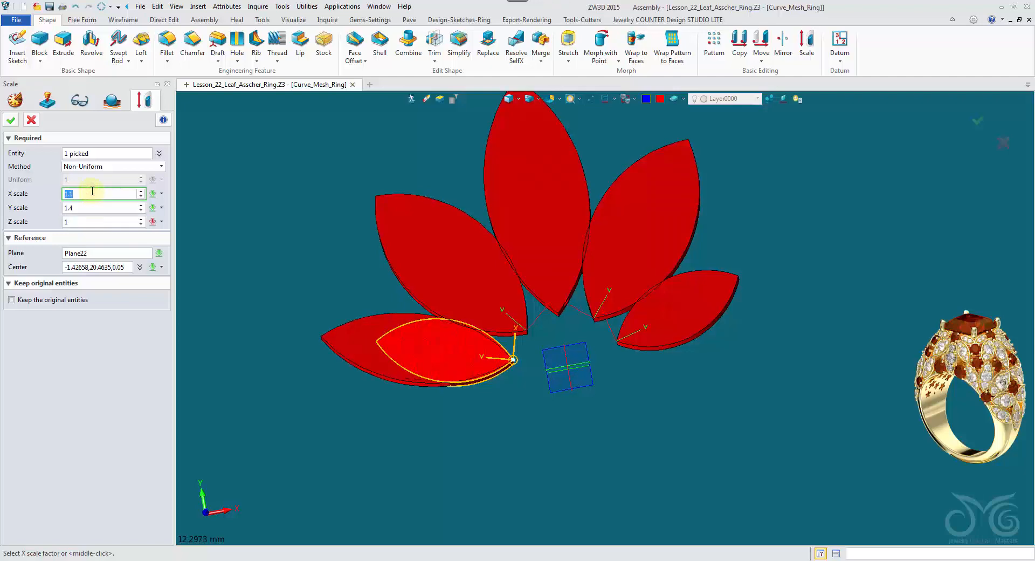
left_click(12, 120)
right_click_drag(243, 242, 254, 231)
- Start another non-uniform Scale on the larger left side leaf, with Plane23 as reference plane and its inner tip as centre
middle_click(254, 232)
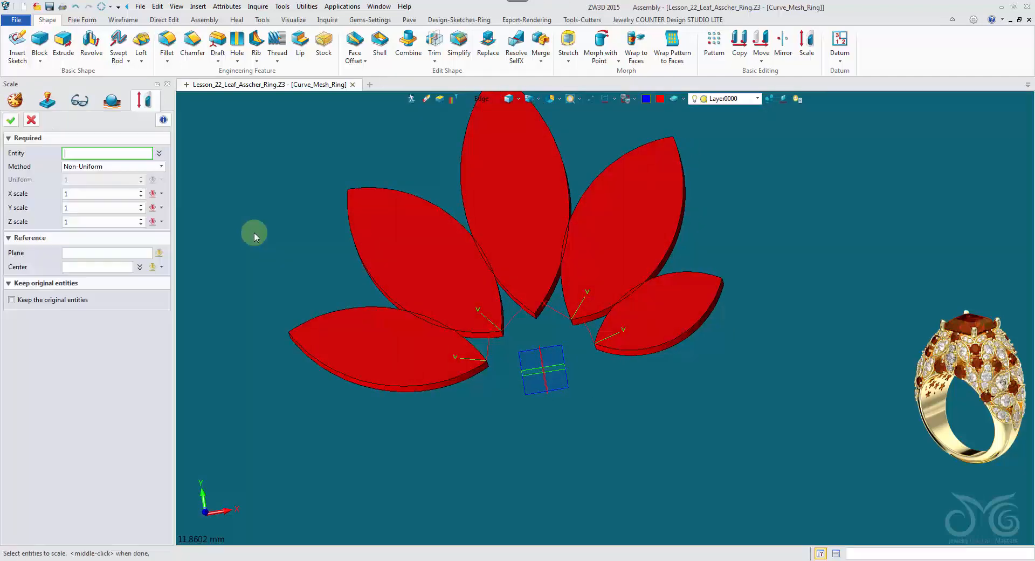
middle_click_drag(445, 371, 426, 420)
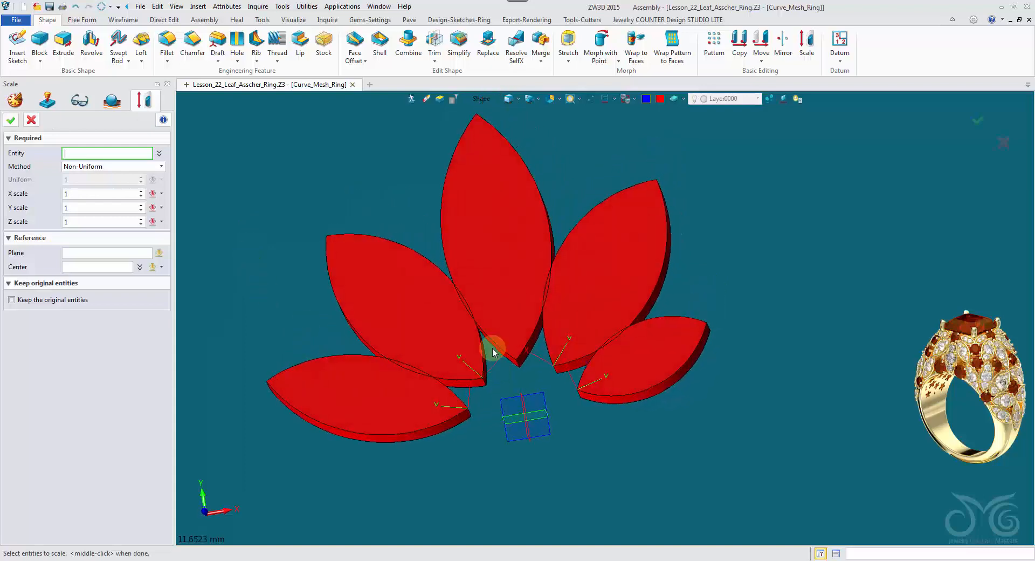
scroll(492, 351, "down", 1)
left_click(384, 252)
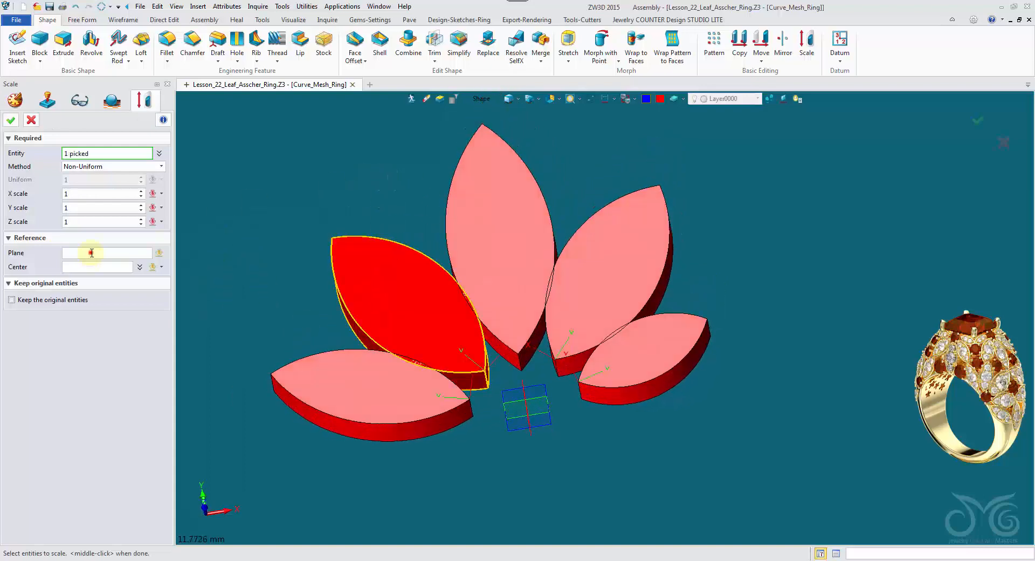
left_click(507, 368)
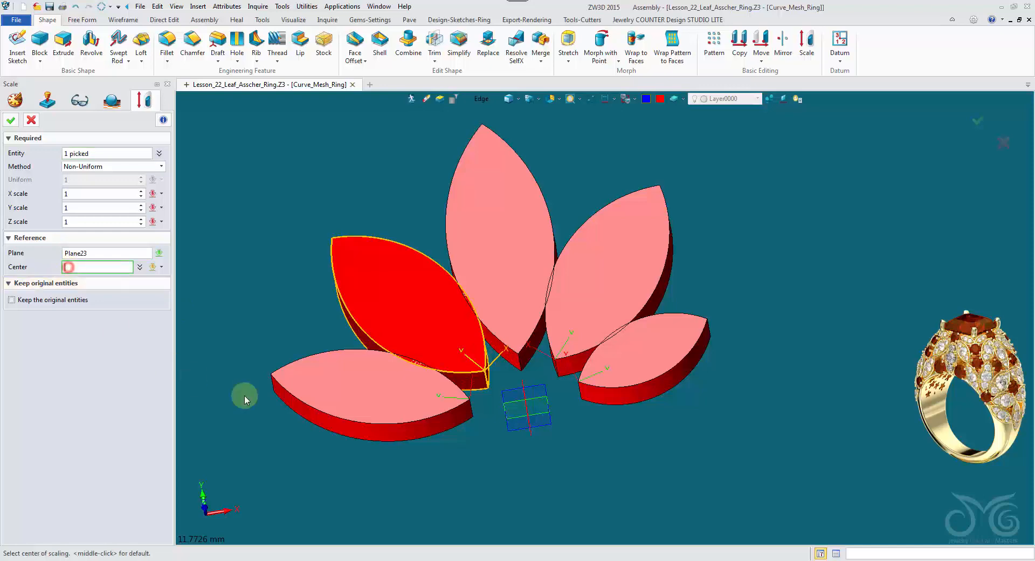
left_click(467, 371)
left_click(484, 371)
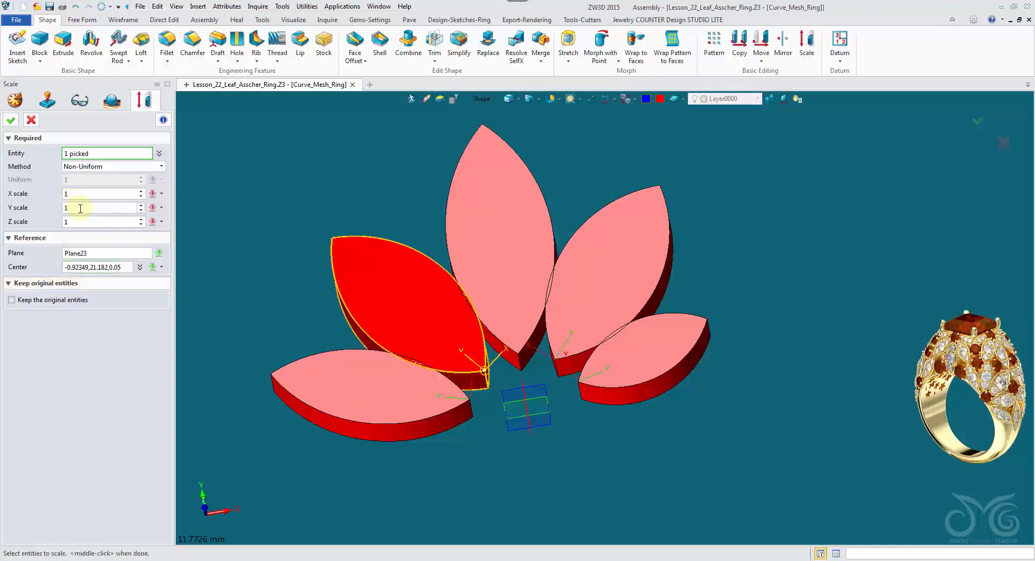
- Scale the larger left side leaf by 0.8 in Y and 0.9 in X
left_click(80, 208)
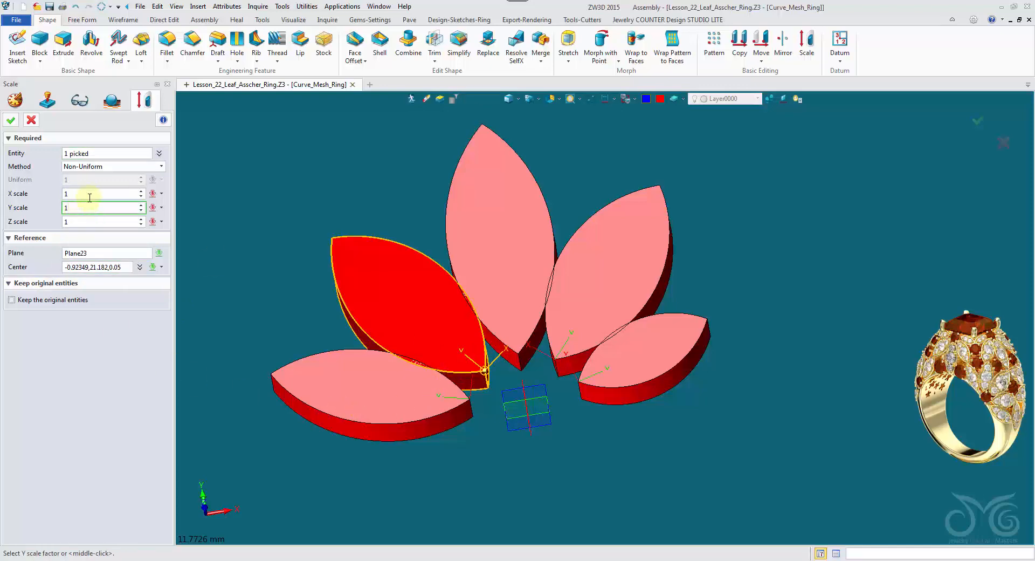
scroll(87, 207, "down", 2)
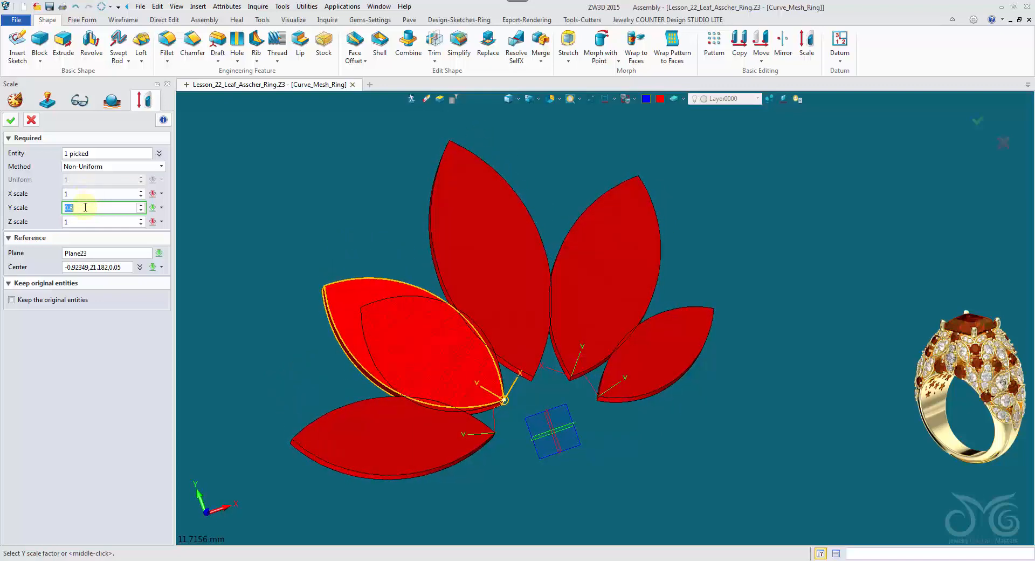
scroll(88, 195, "down", 1)
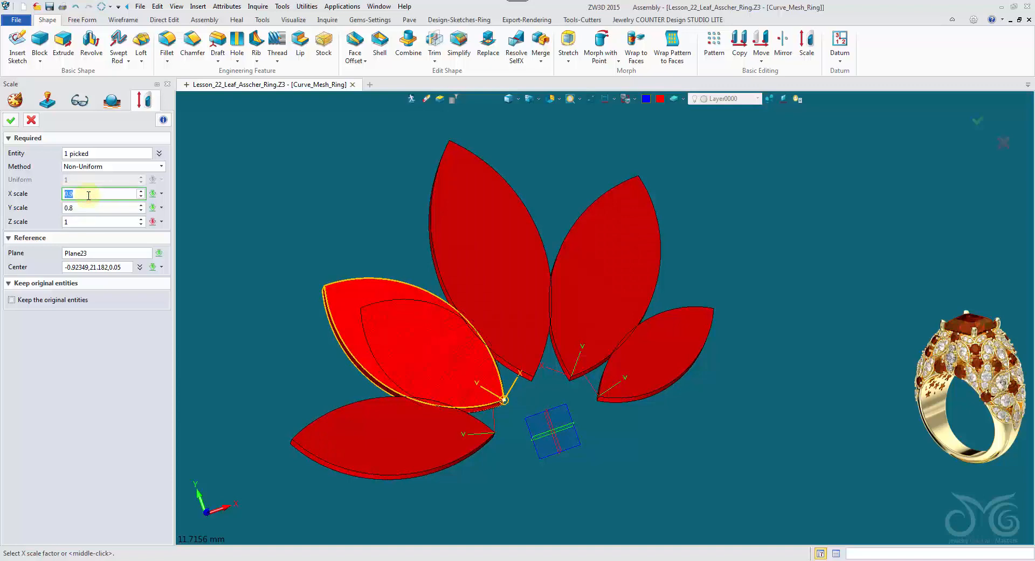
left_click(17, 123)
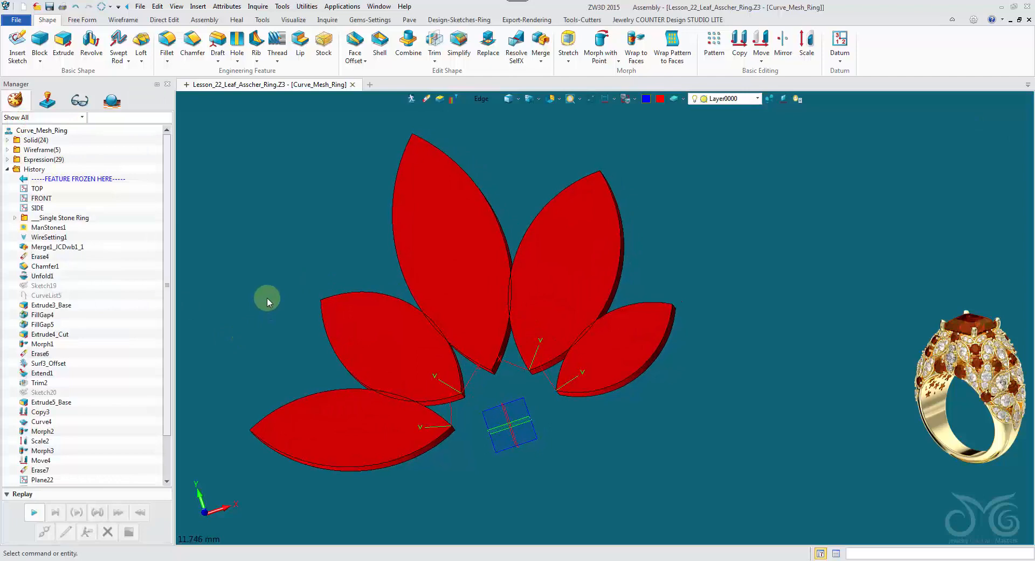
- Start a non-uniform Scale on the centre leaf, with the TOP plane as reference and the leaf's inner tip as centre
middle_click(267, 296)
left_click(422, 237)
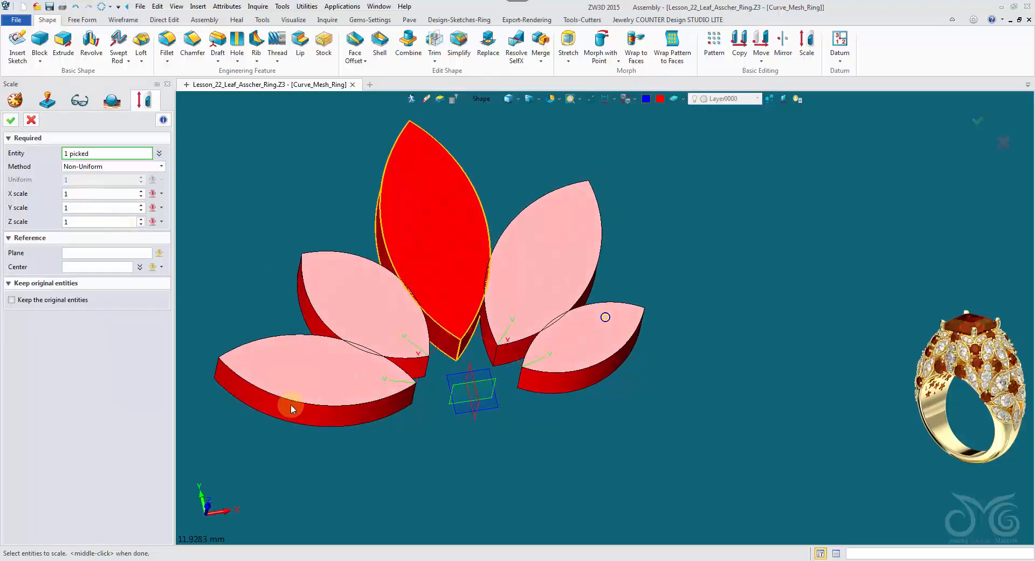
left_click(85, 254)
left_click(456, 405)
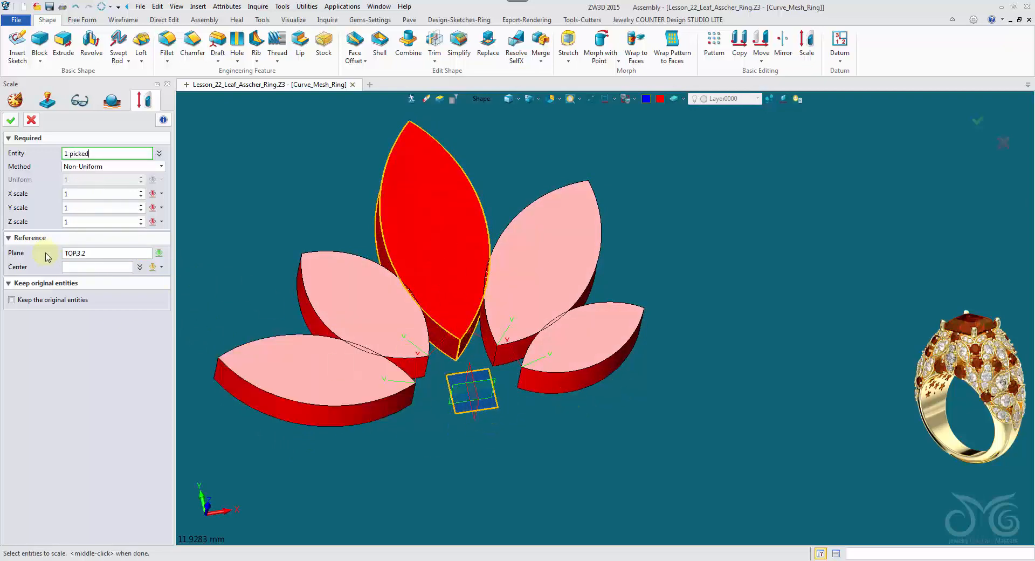
left_click(66, 266)
left_click(449, 347)
left_click(460, 340)
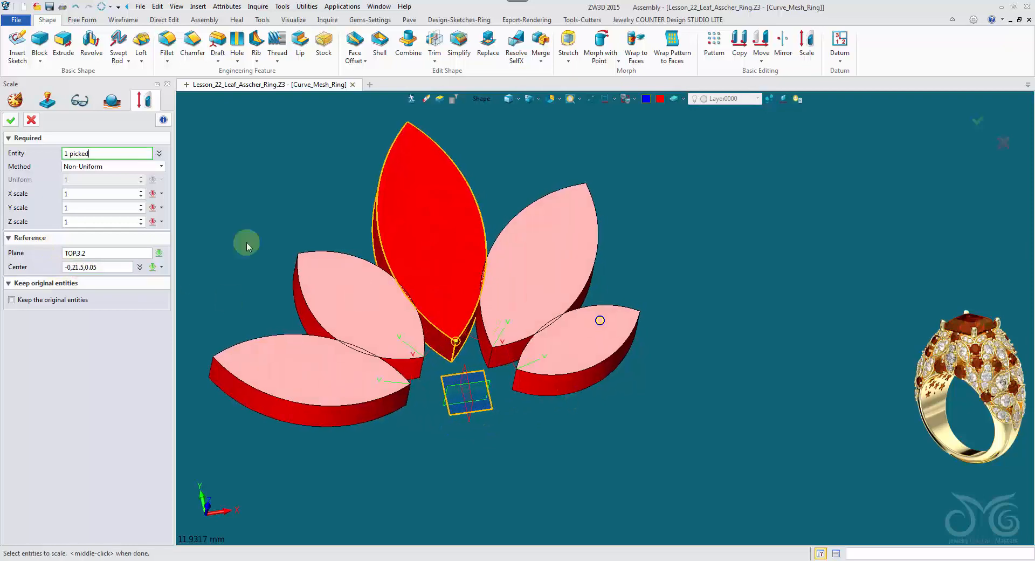
- Scale the centre leaf by 0.85 in Y
left_click(95, 209)
type("0.85")
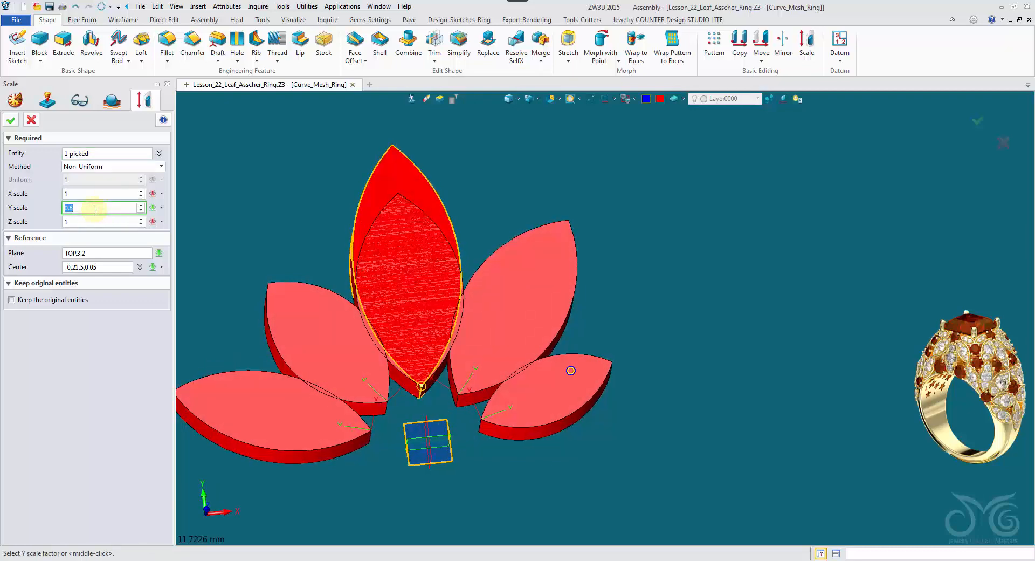
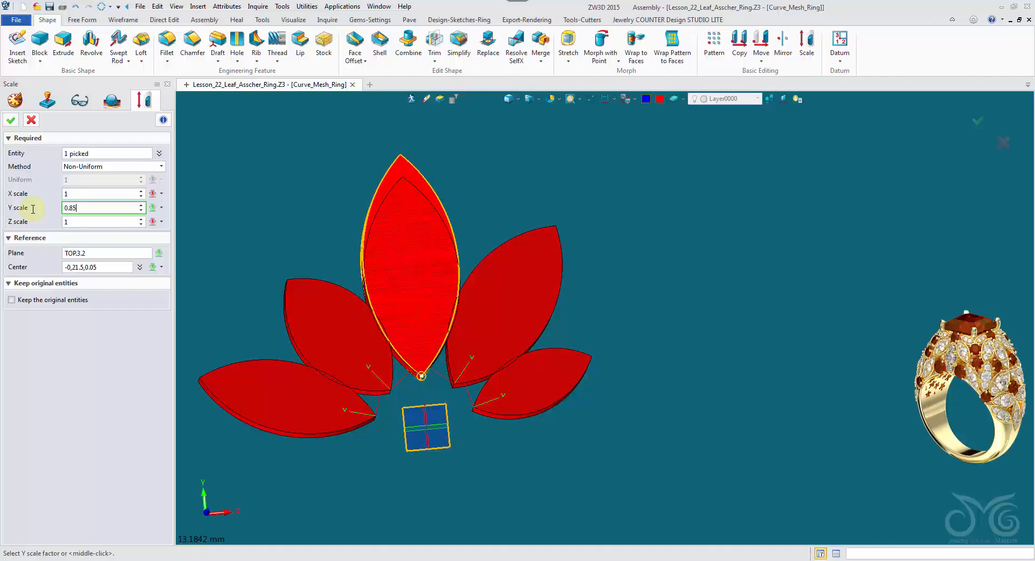
key("Return")
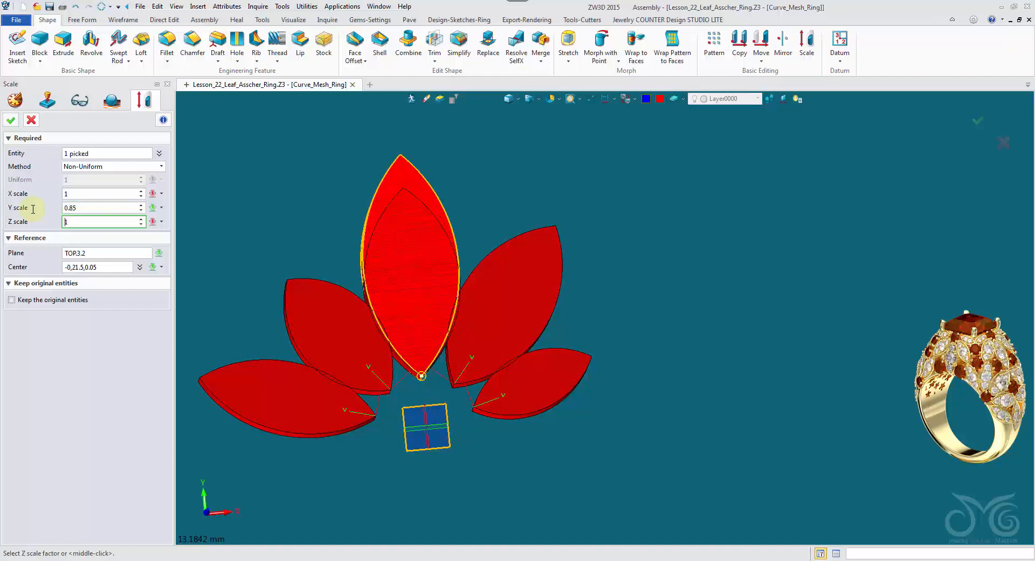
left_click(5, 121)
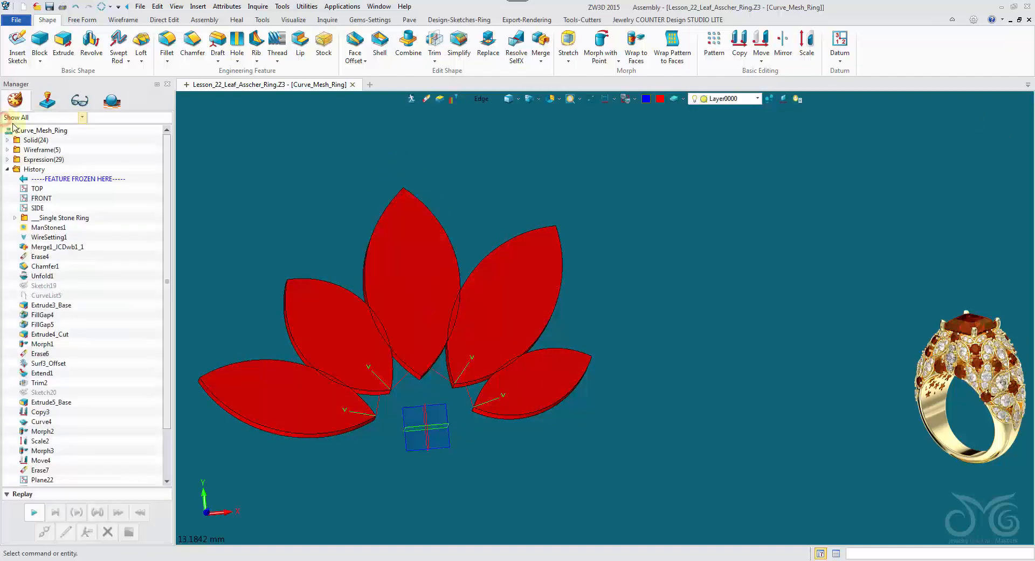
- Start a non-uniform Scale on the larger right side leaf, with the mirrored Plane23 as reference and its inner tip as centre
middle_click(606, 259)
left_click(541, 283)
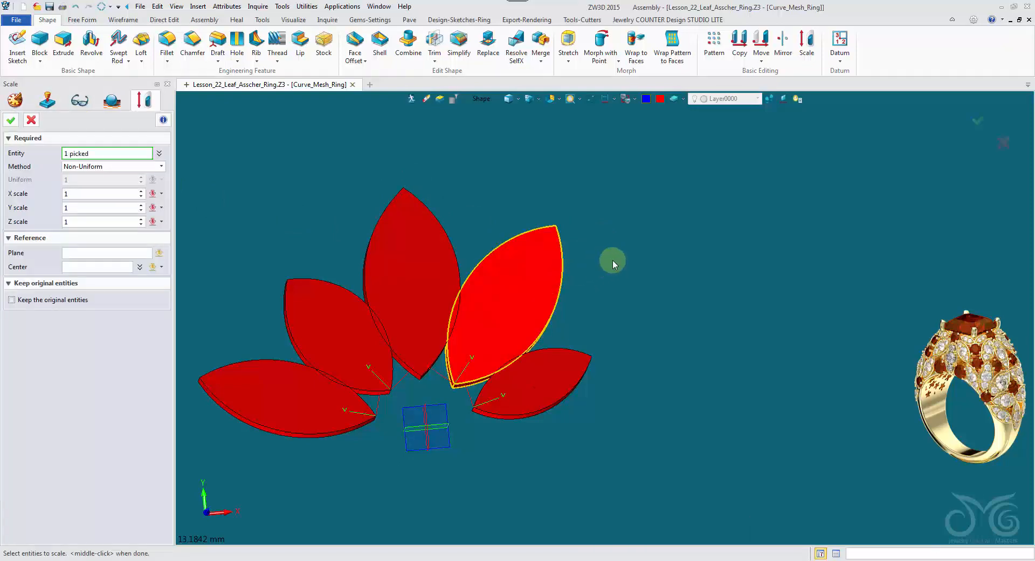
middle_click(612, 260)
middle_click(183, 269)
left_click(408, 379)
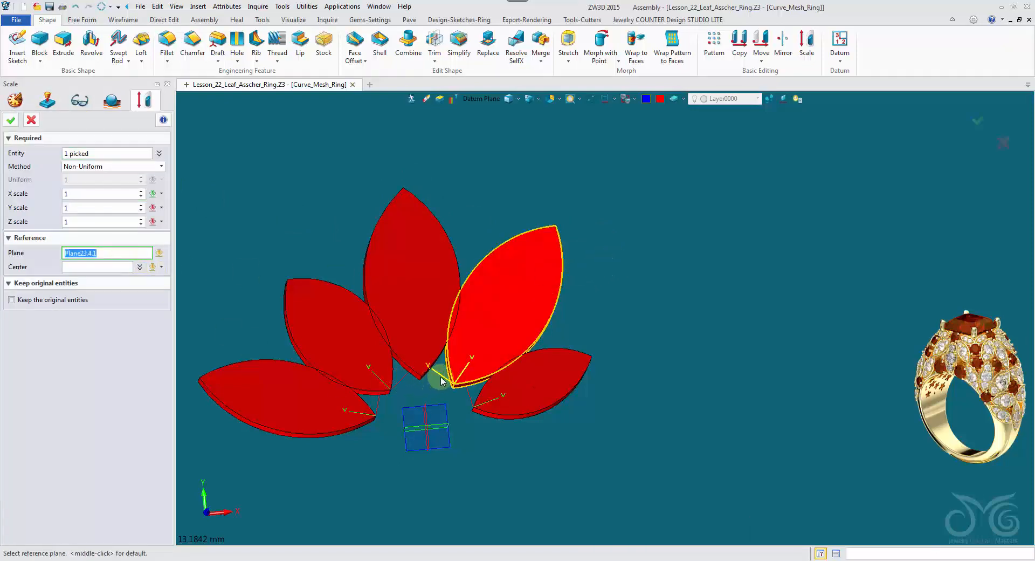
middle_click(429, 386)
middle_click(184, 336)
left_click(456, 383)
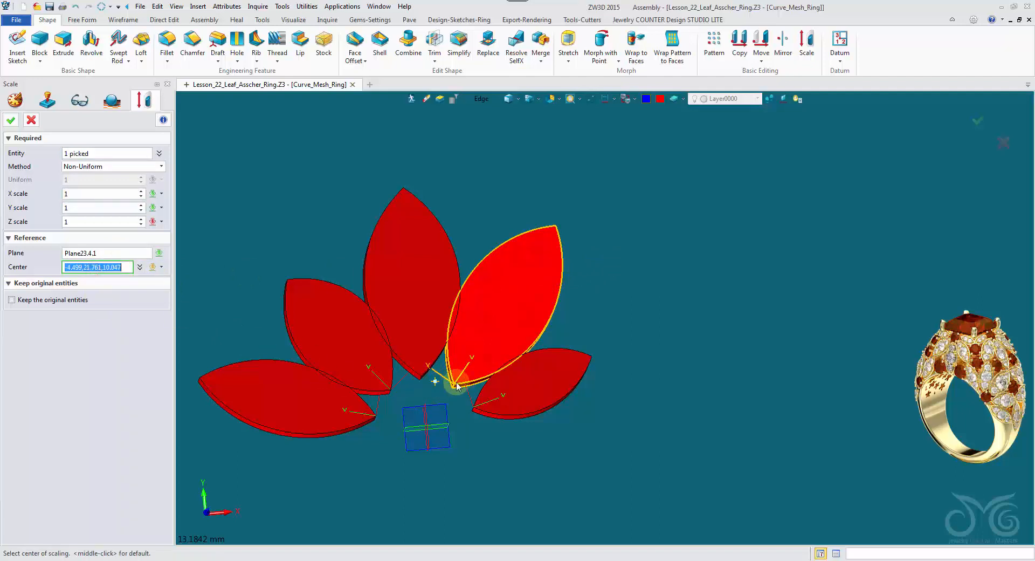
- Scale the larger right side leaf by 0.85 in Y, keeping its X factor at 1
left_click(62, 208)
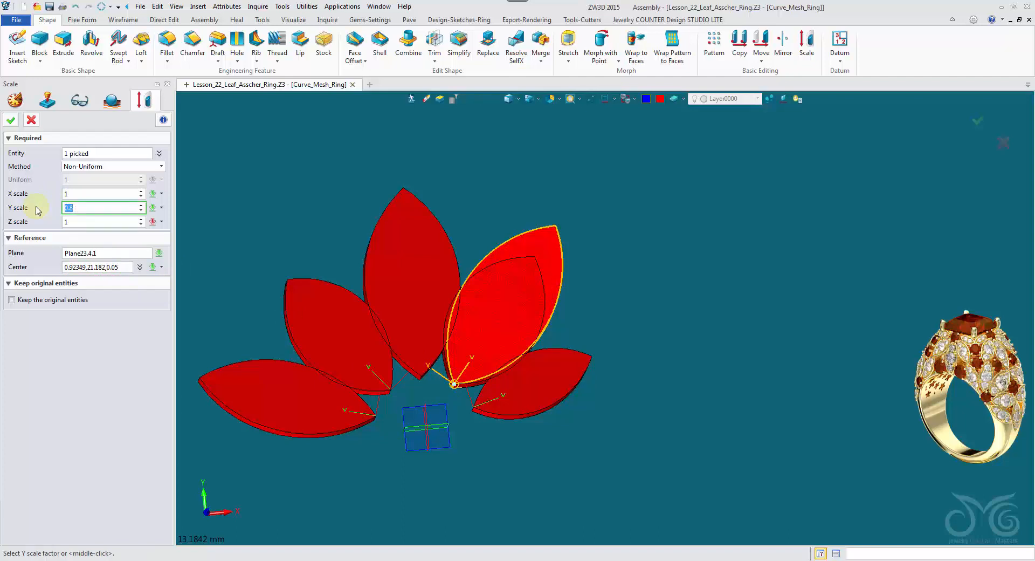
left_click(88, 198)
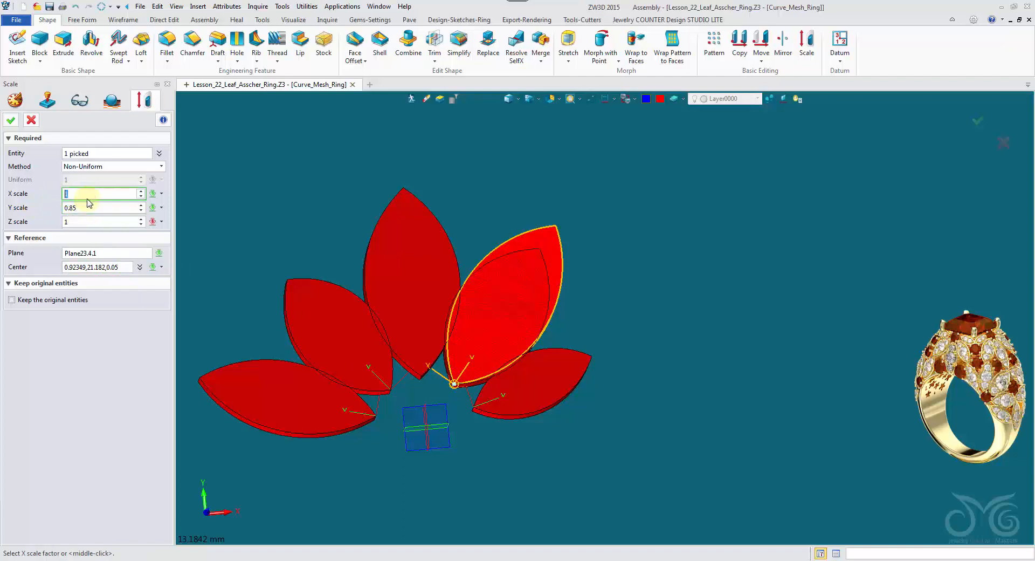
left_click(12, 119)
- Start a non-uniform Scale on the small outer right leaf, with the mirrored Plane22 as reference and its inner tip as centre
middle_click(602, 315)
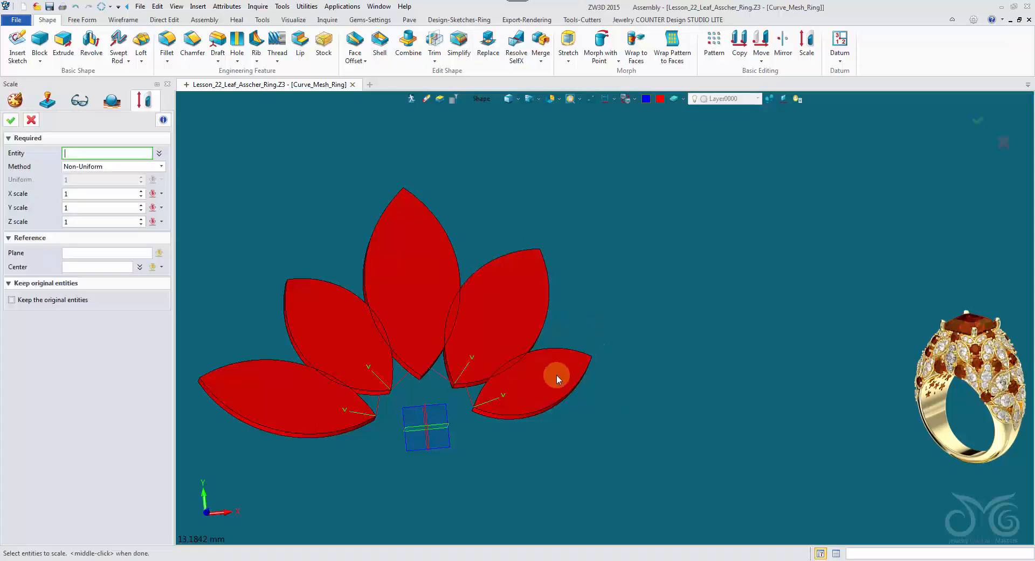
left_click(553, 377)
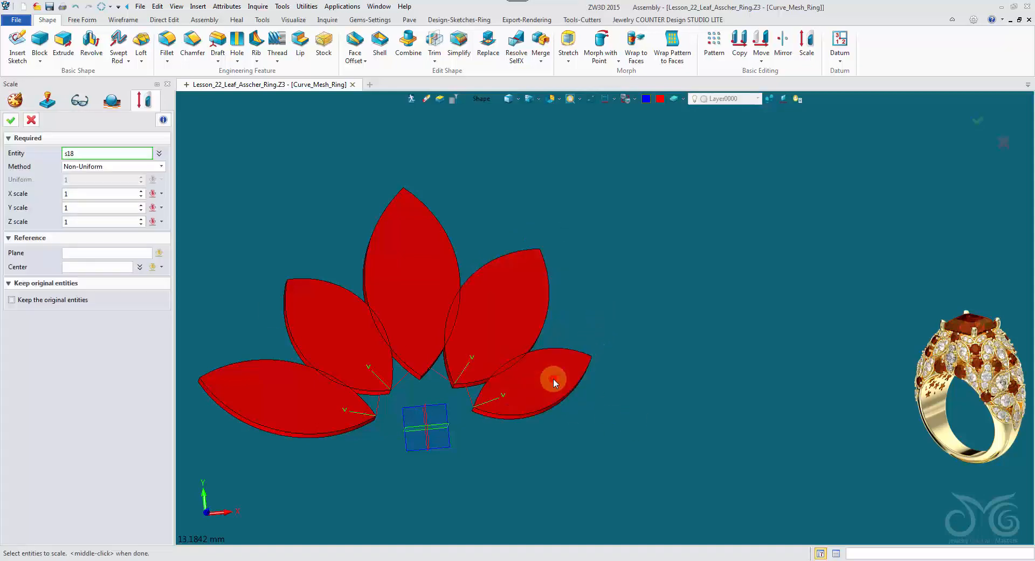
left_click(87, 255)
left_click(466, 394)
left_click(103, 266)
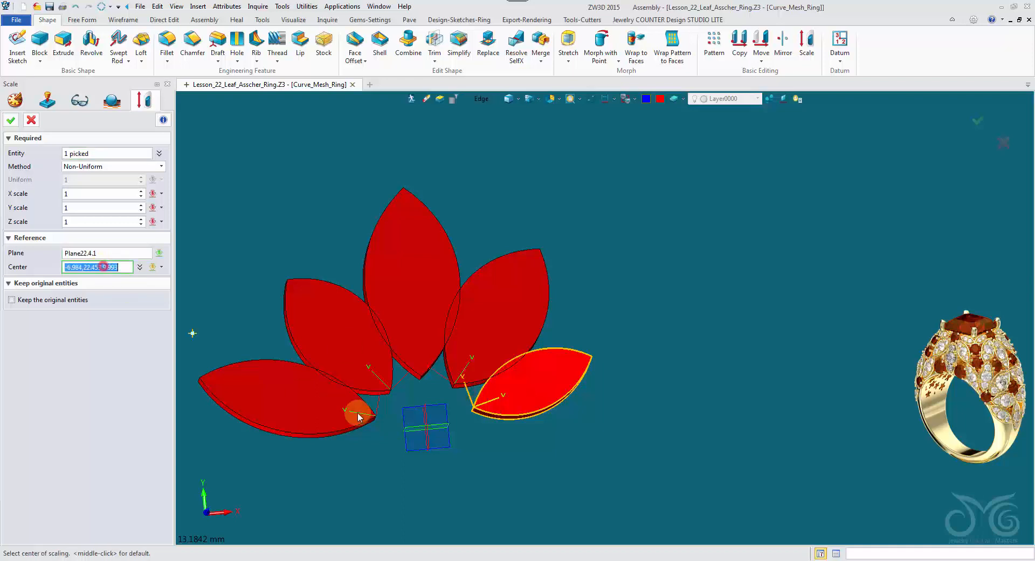
left_click(473, 407)
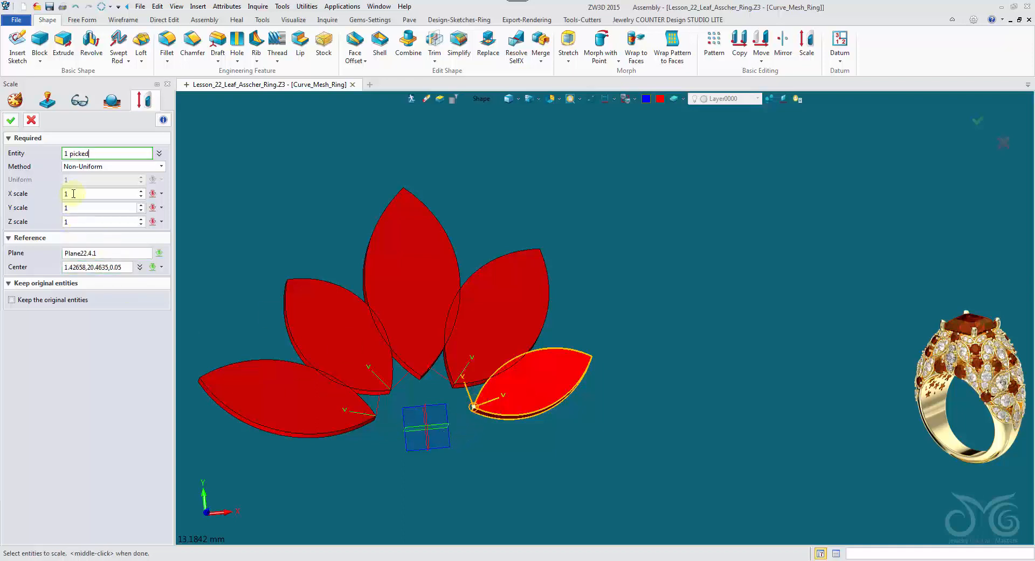
- Scale the small outer right leaf by 1.3 in Y and 1.2 in X about its inner tip
left_click(78, 208)
type("1.1")
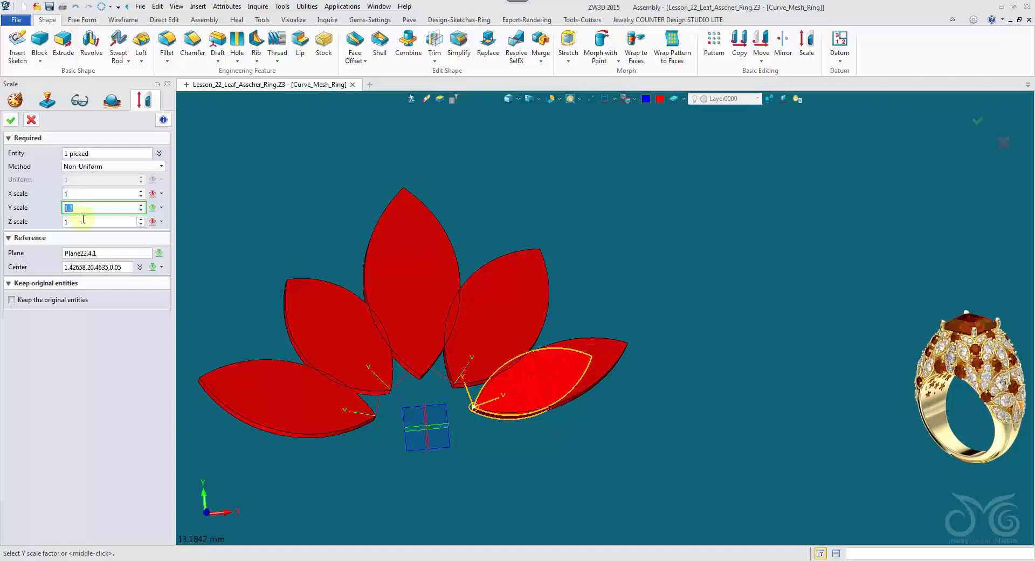
scroll(88, 193, "up", 2)
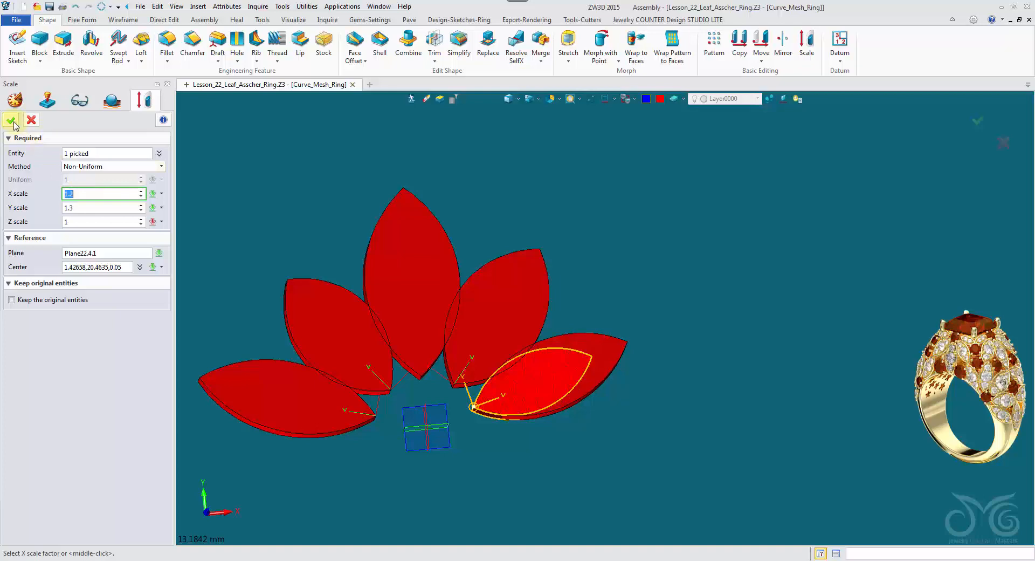
middle_click(189, 235)
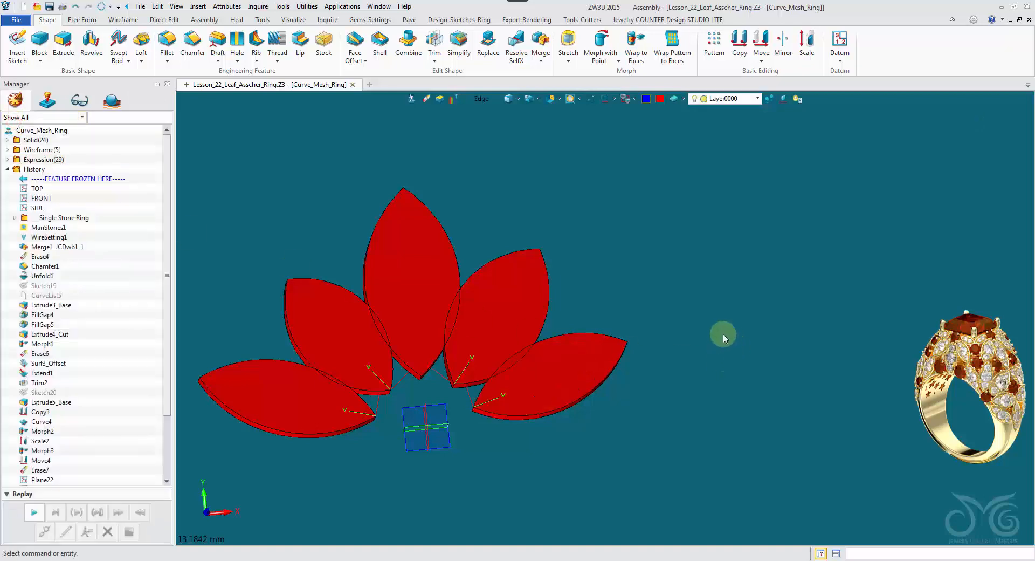
- Start a rotational Move about a direction on the larger right side leaf
left_click(760, 46)
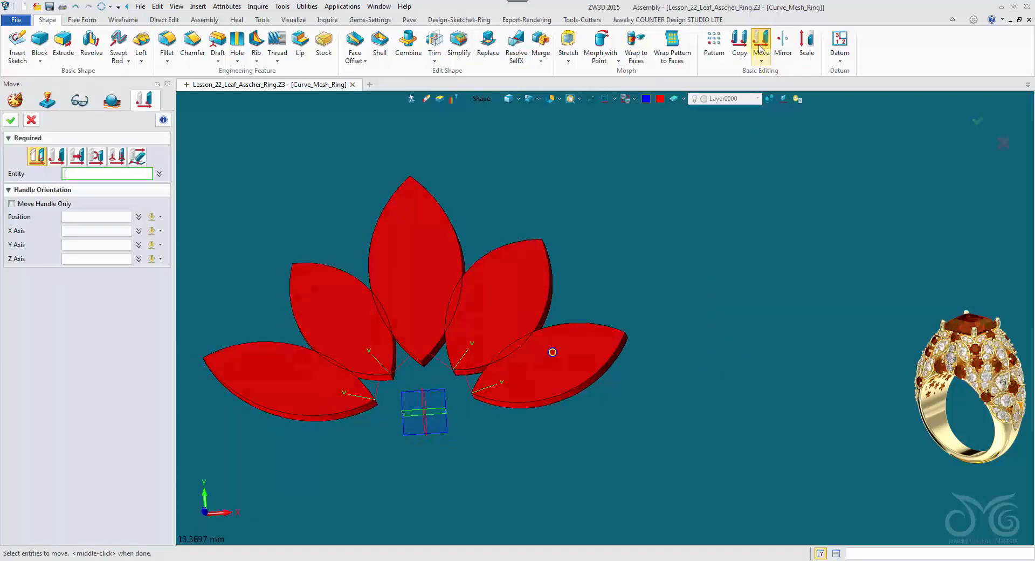
right_click_drag(689, 237, 687, 186)
scroll(687, 185, "up", 1)
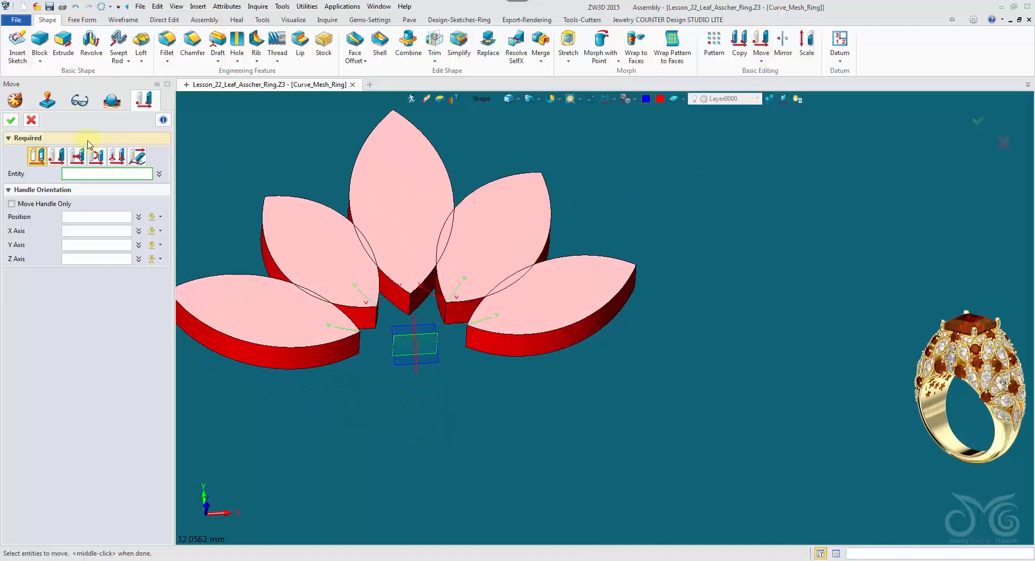
left_click(97, 156)
left_click(522, 240)
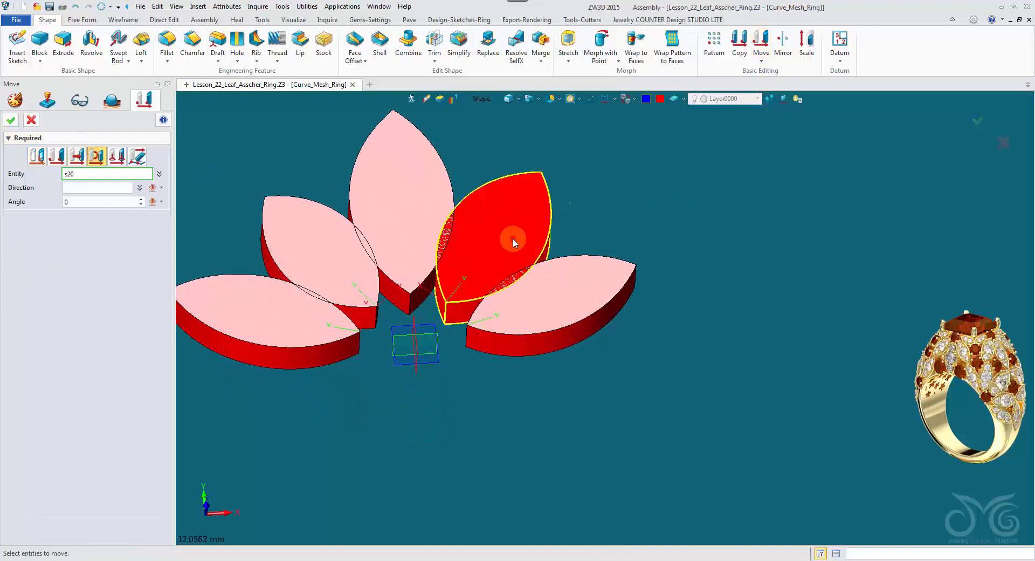
left_click(513, 238)
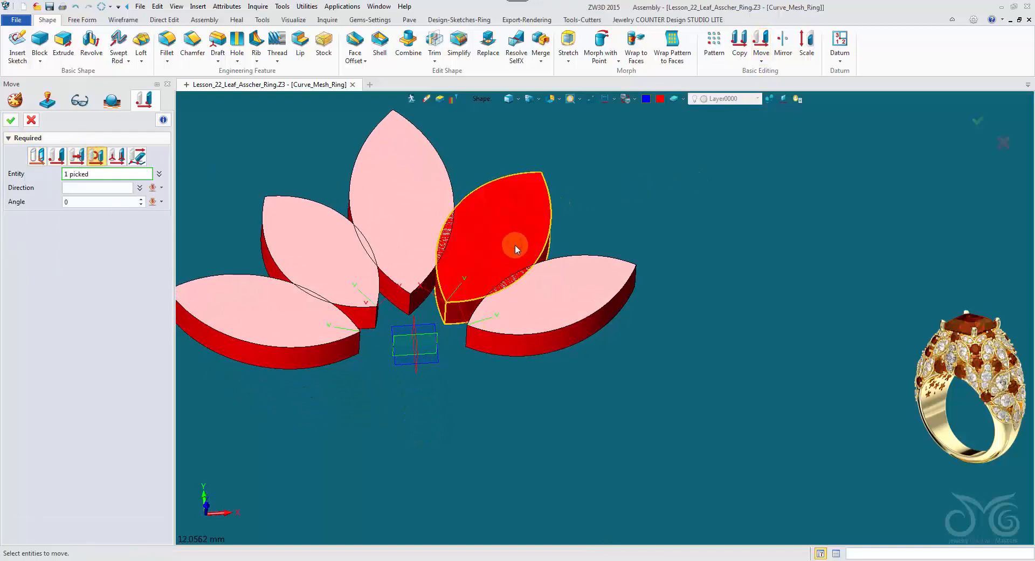
- Rotate the larger right side leaf by -3 degrees about the central datum's 0,0,1 axis
middle_click(455, 414)
right_click_drag(455, 414, 349, 282)
left_click(398, 308)
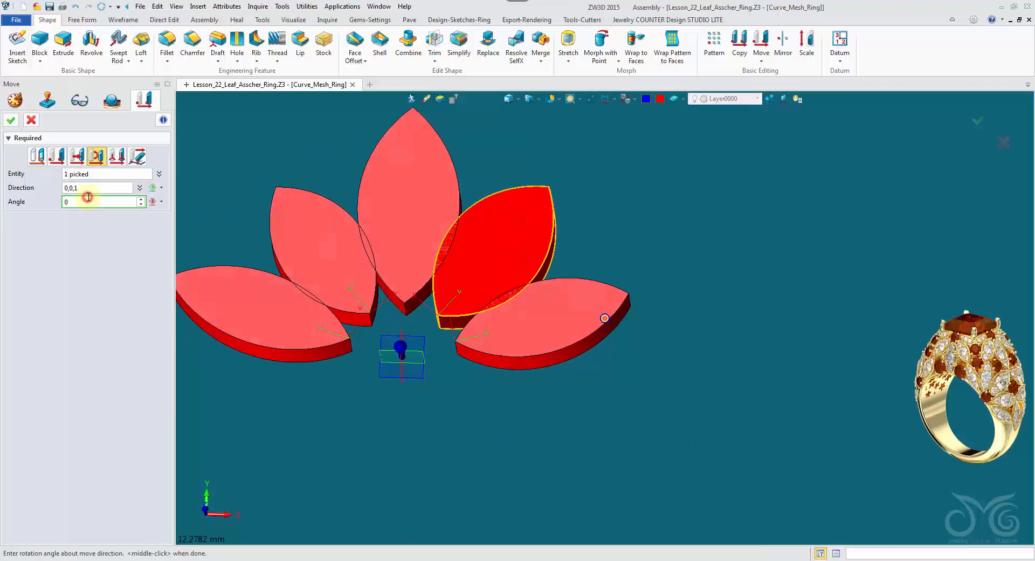
scroll(90, 202, "down", 4)
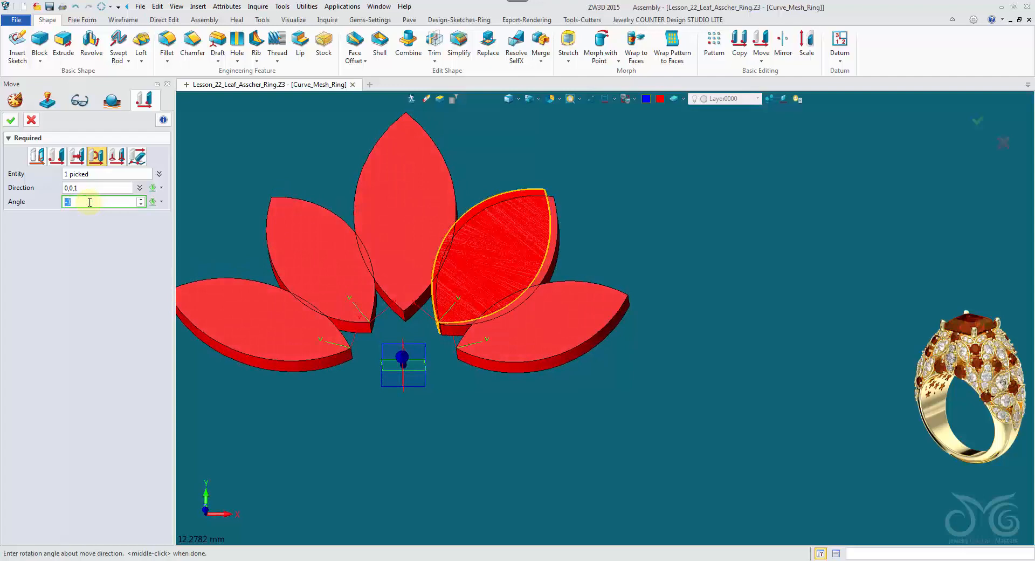
left_click(11, 123)
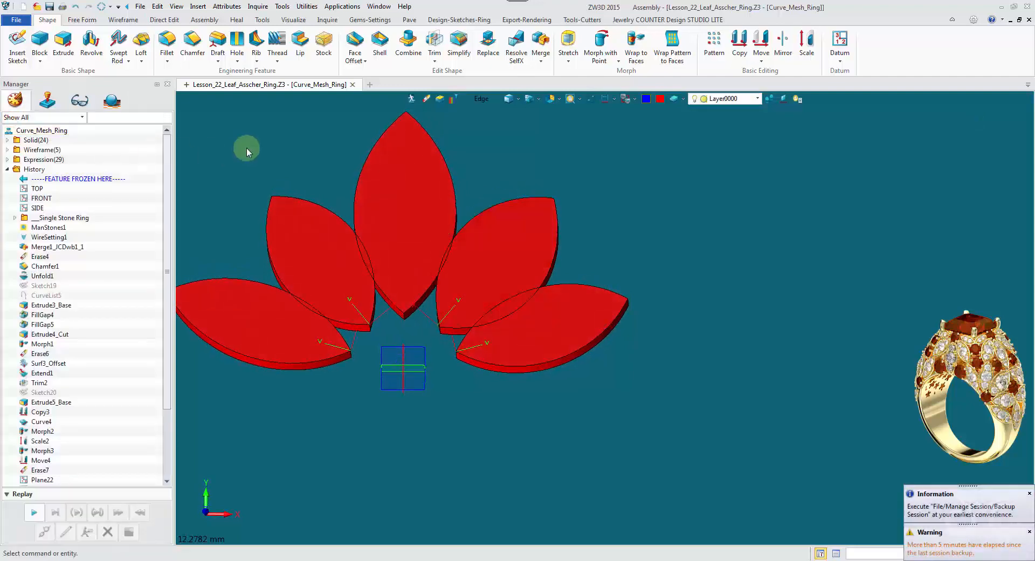
- Start another rotational Move on the outer right leaf, picking a vertical 0,0,1 edge at a neighbouring leaf's tip as direction
middle_click(247, 147)
left_click(548, 346)
left_click(97, 188)
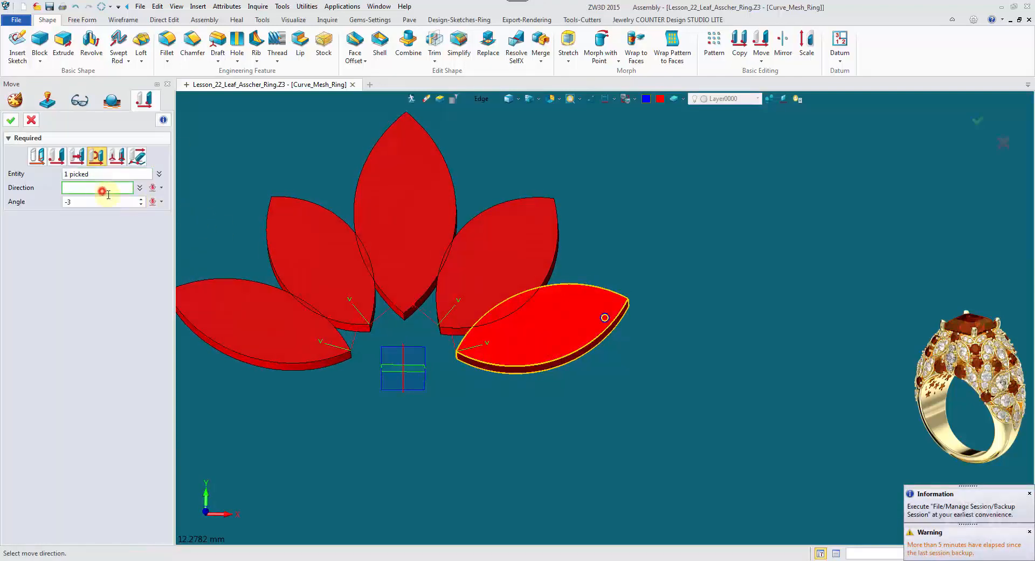
right_click_drag(402, 372, 416, 316)
left_click(416, 313)
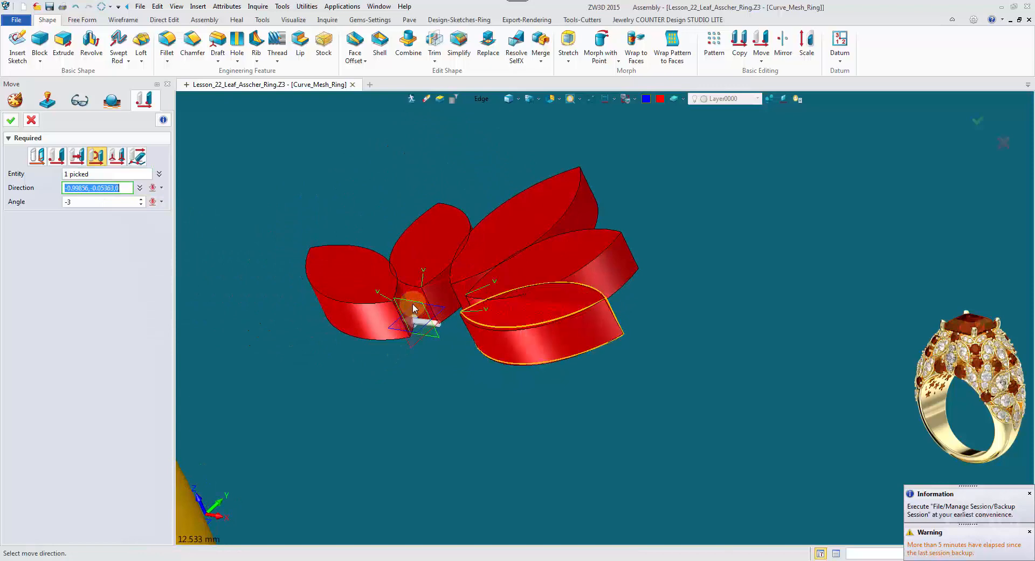
right_click_drag(414, 308, 382, 333)
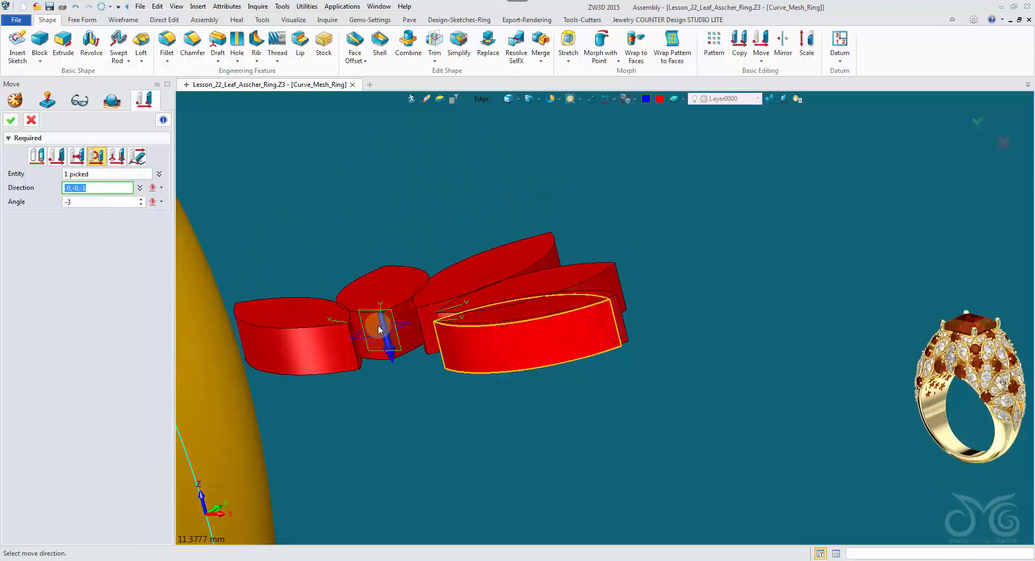
right_click_drag(381, 334, 366, 335)
left_click(370, 331)
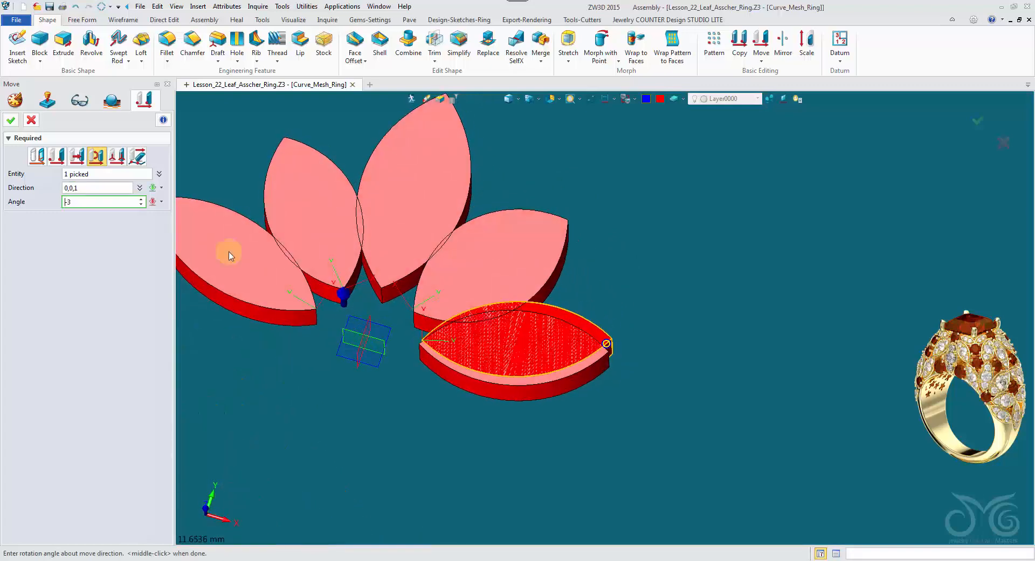
- Widen the pick filter to all entities and reset the rotation direction to the central datum's 0,0,1 axis
left_click(102, 191)
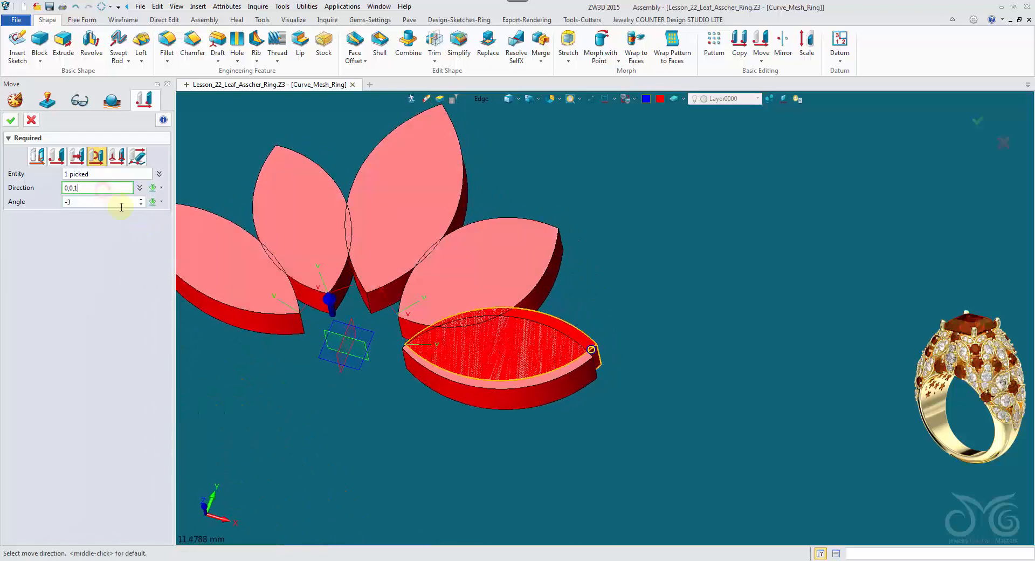
left_click(488, 100)
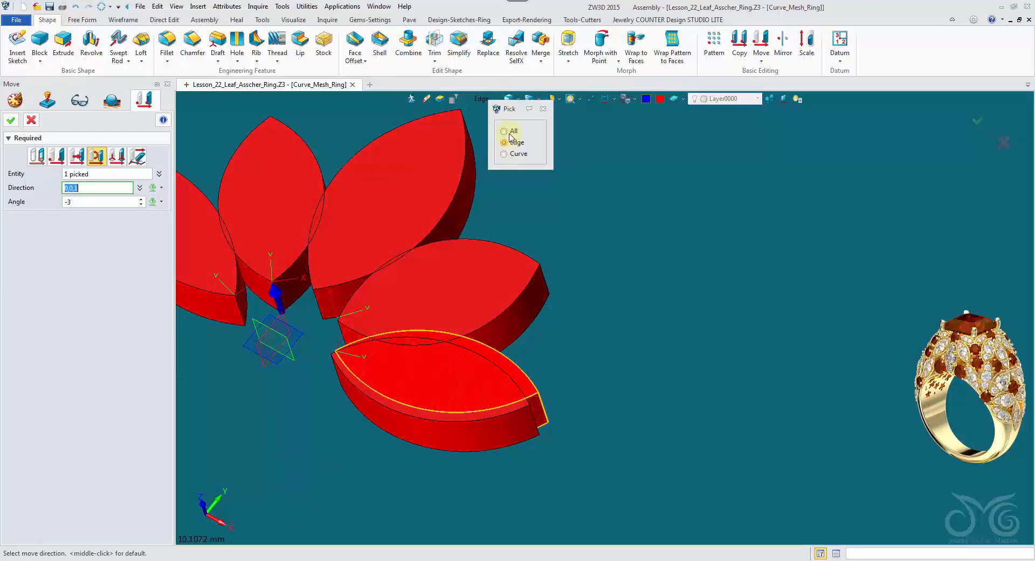
left_click(509, 129)
right_click_drag(442, 215, 286, 275)
left_click(322, 319)
middle_click(428, 244)
right_click_drag(428, 243, 158, 248)
- Rotate the outer right leaf by -5 degrees about the chosen axis
left_click(106, 198)
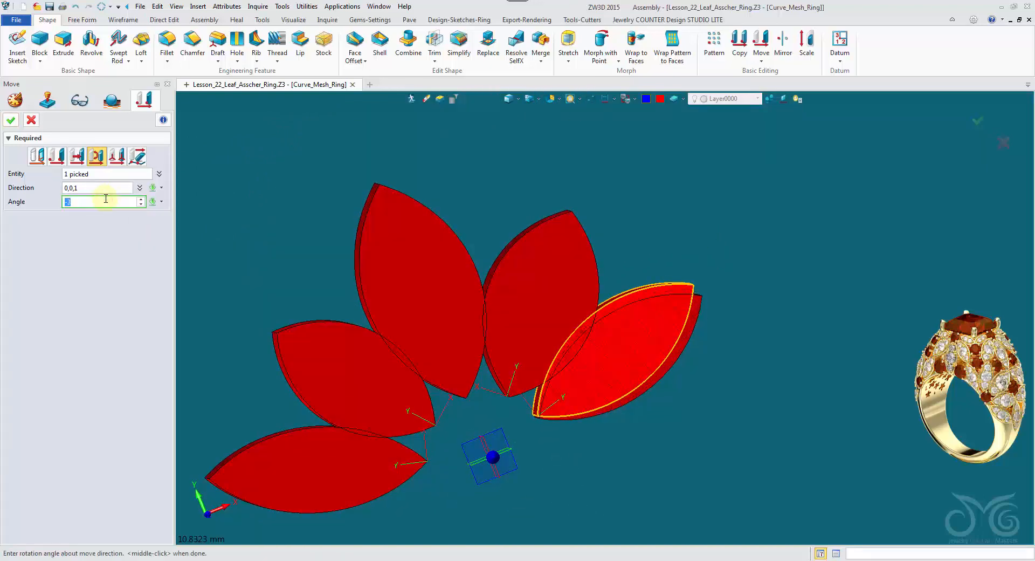
scroll(106, 198, "down", 1)
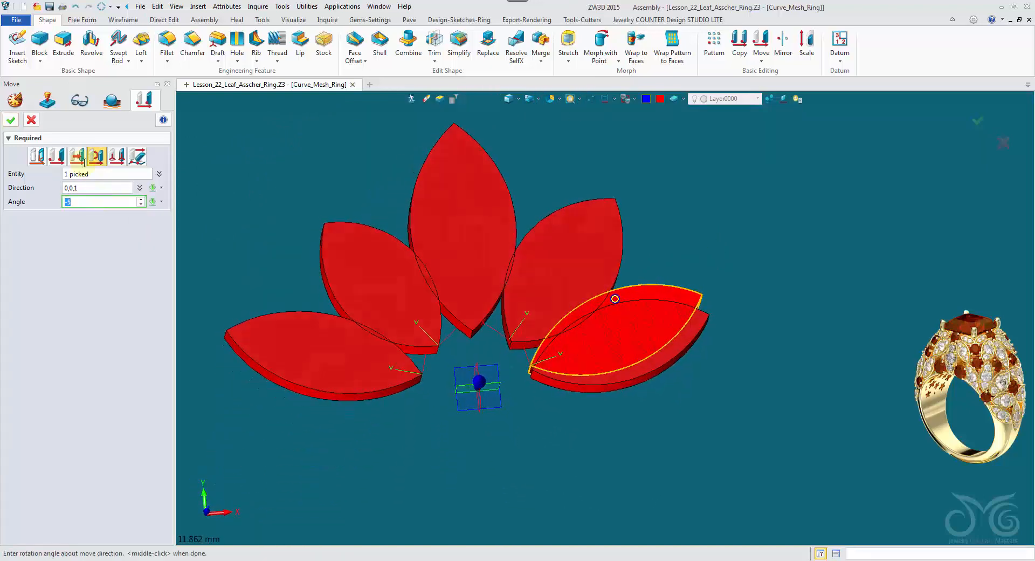
left_click(16, 120)
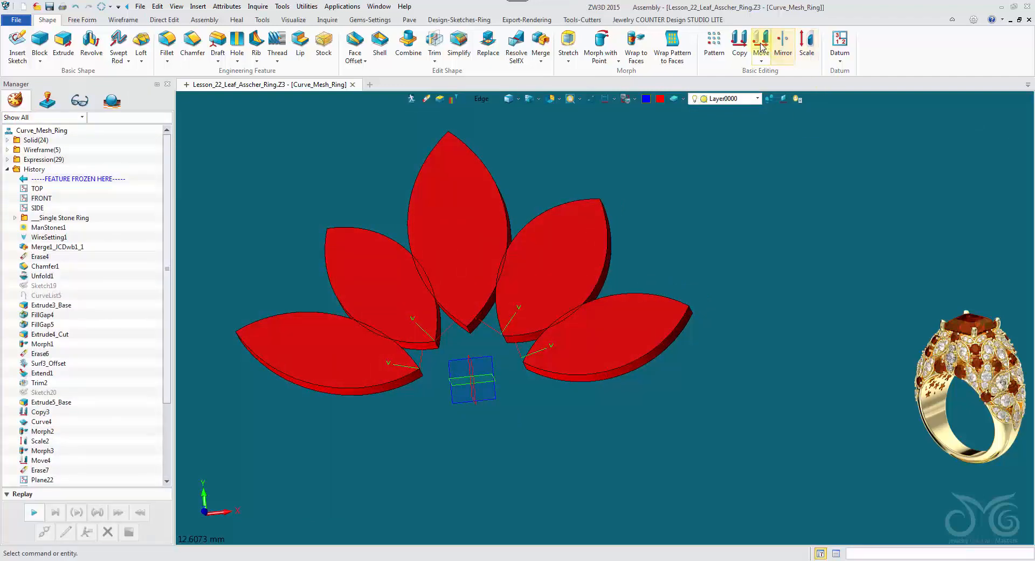
- Rotate the two left side leaves together by 2 degrees about the central datum's 0,0,1 axis
left_click(762, 46)
left_click(330, 298)
left_click(351, 331)
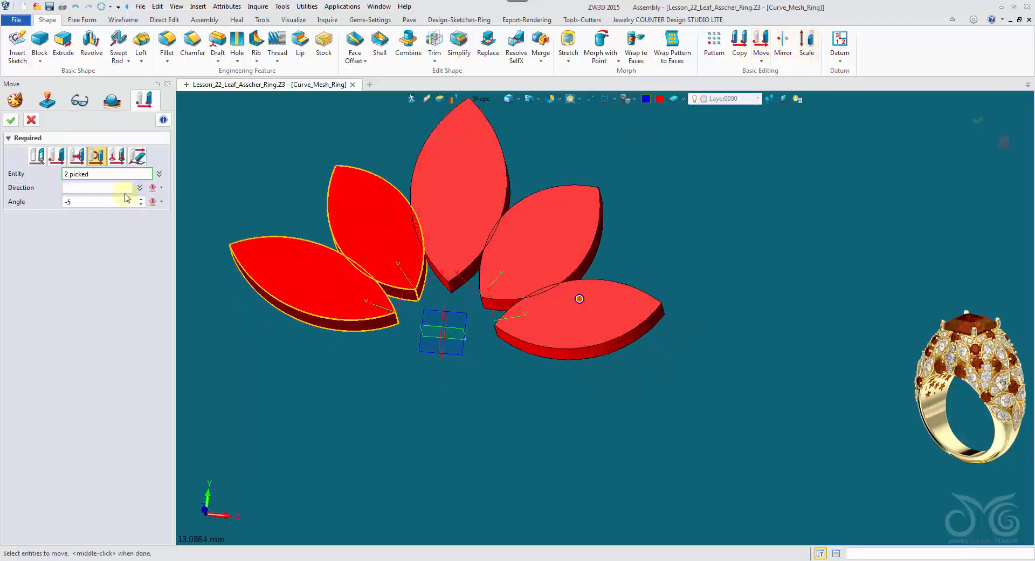
left_click(111, 186)
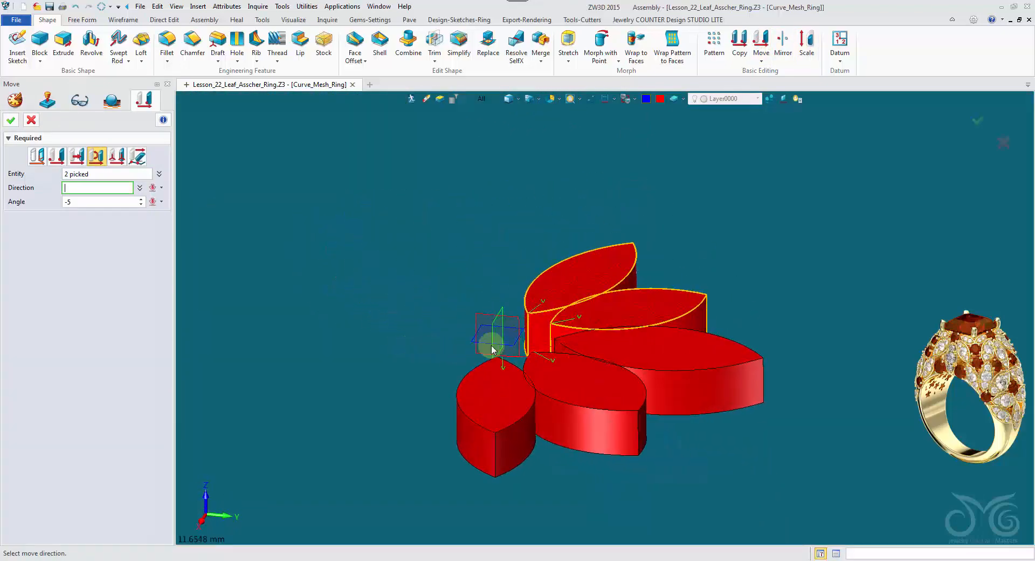
left_click(476, 331)
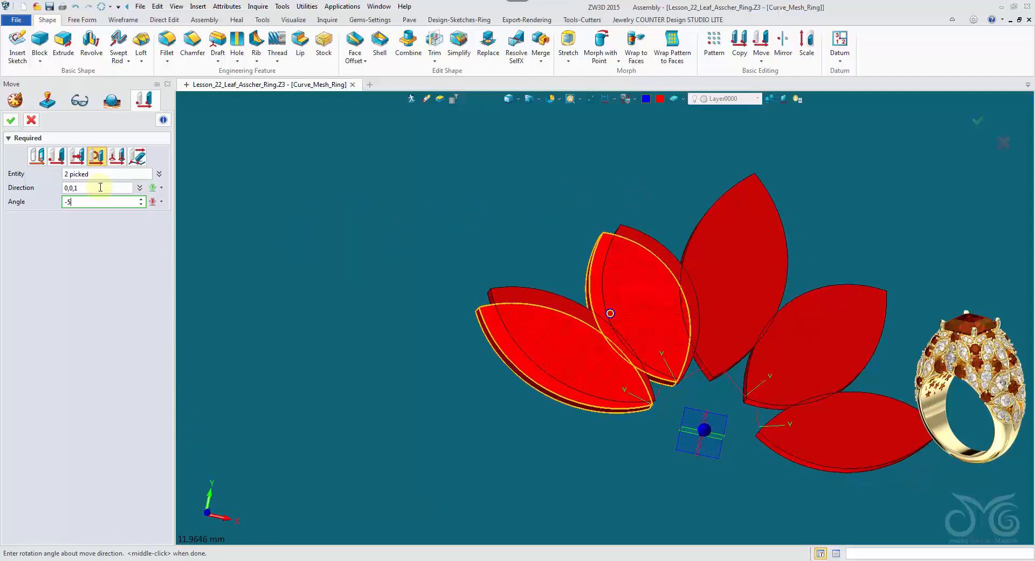
scroll(99, 203, "up", 7)
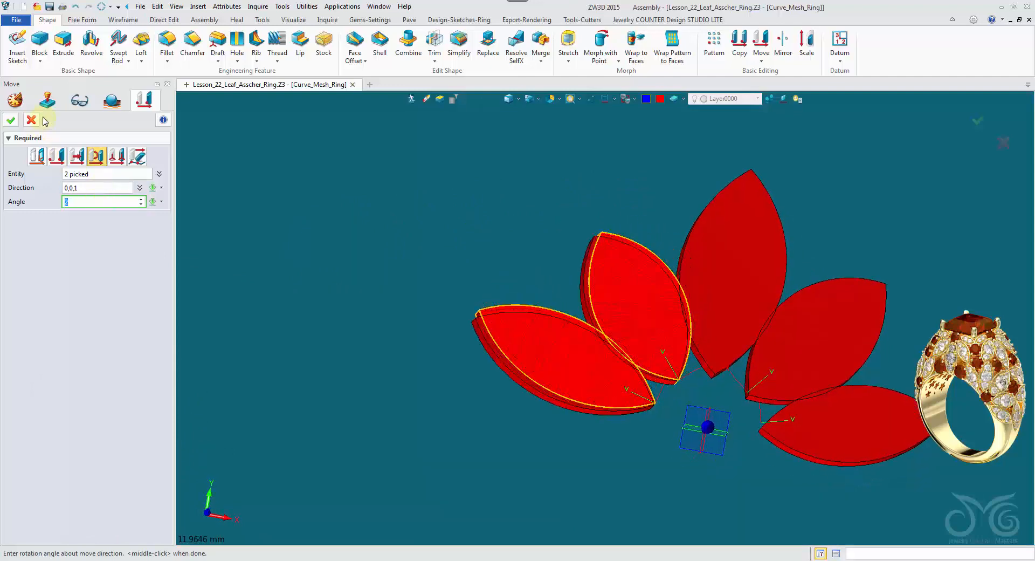
left_click(11, 120)
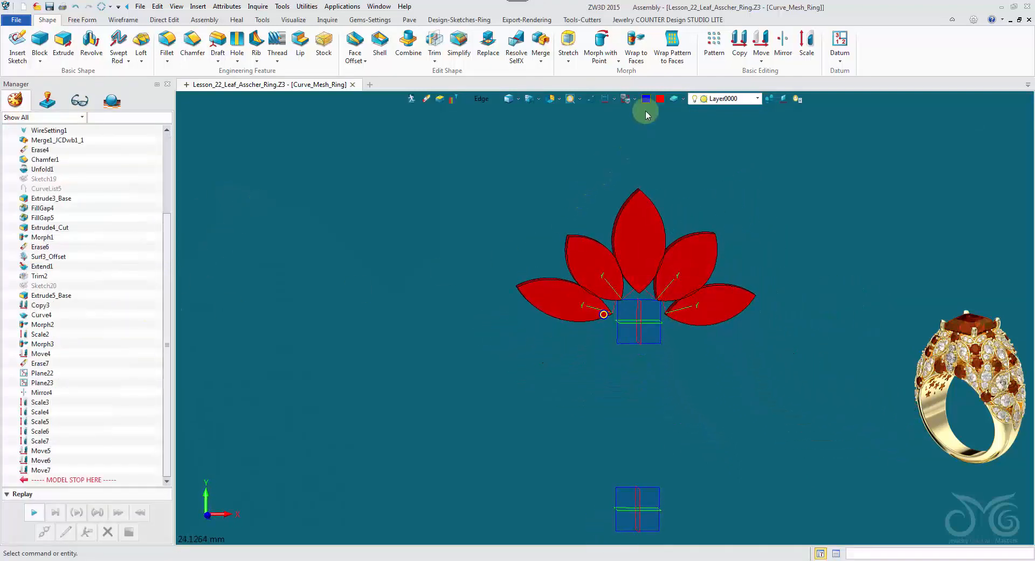
- Set up a Wrap to Faces of all five leaves, with datum TOP3.2 as source and the ring's outer face as destination
left_click(637, 56)
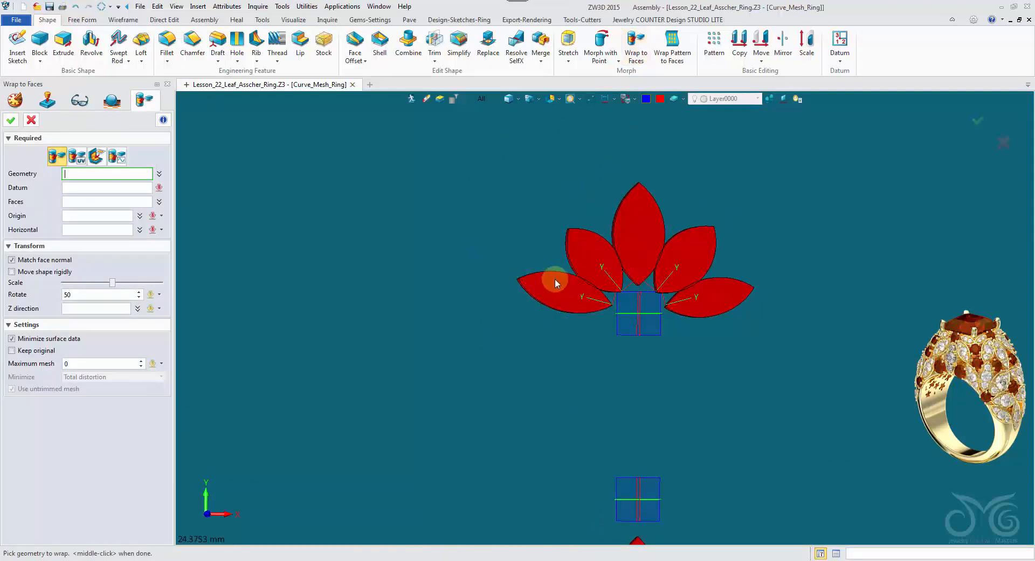
left_click(587, 261)
left_click(653, 231)
left_click(689, 254)
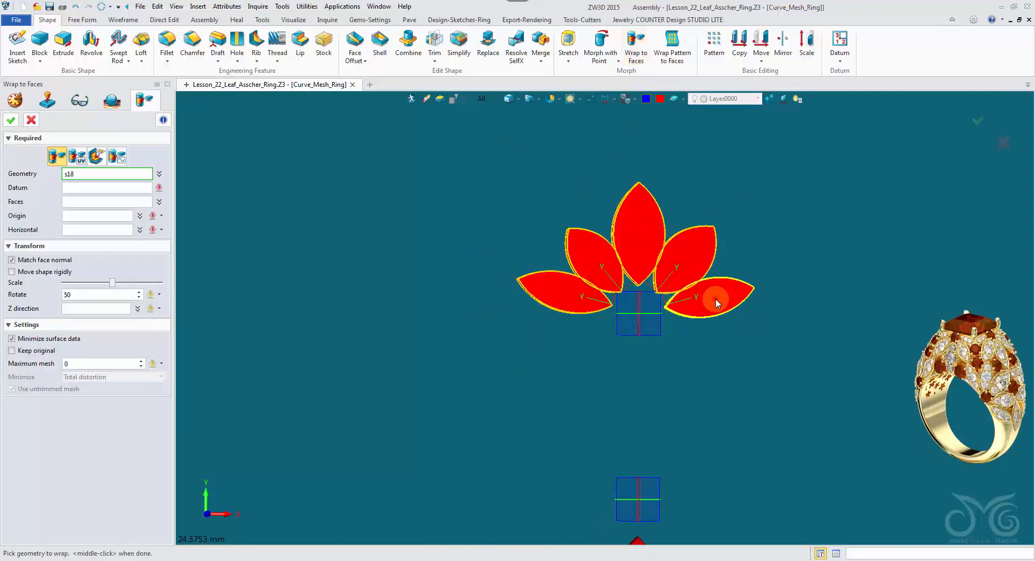
left_click(714, 298)
left_click(107, 189)
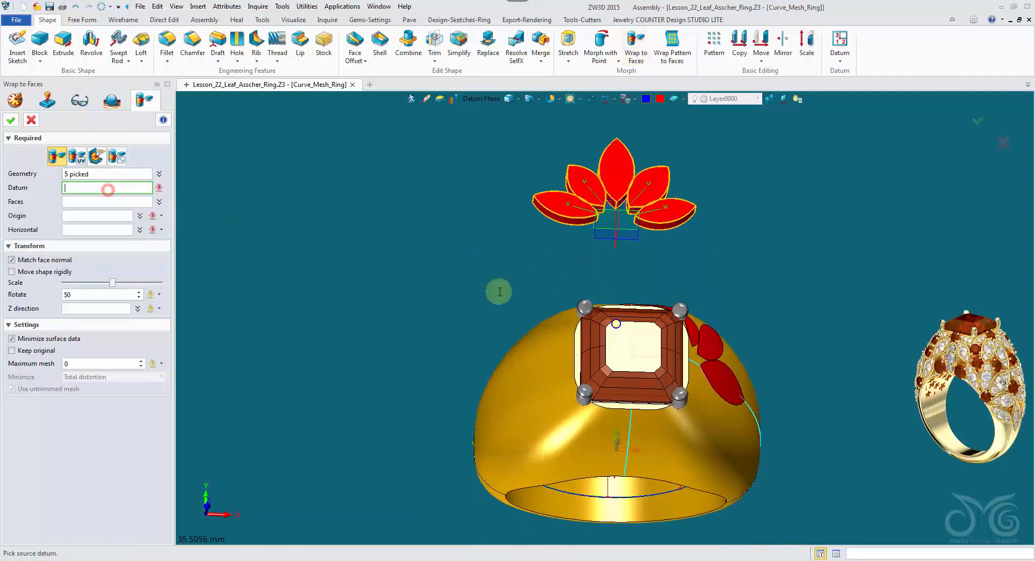
left_click(592, 244)
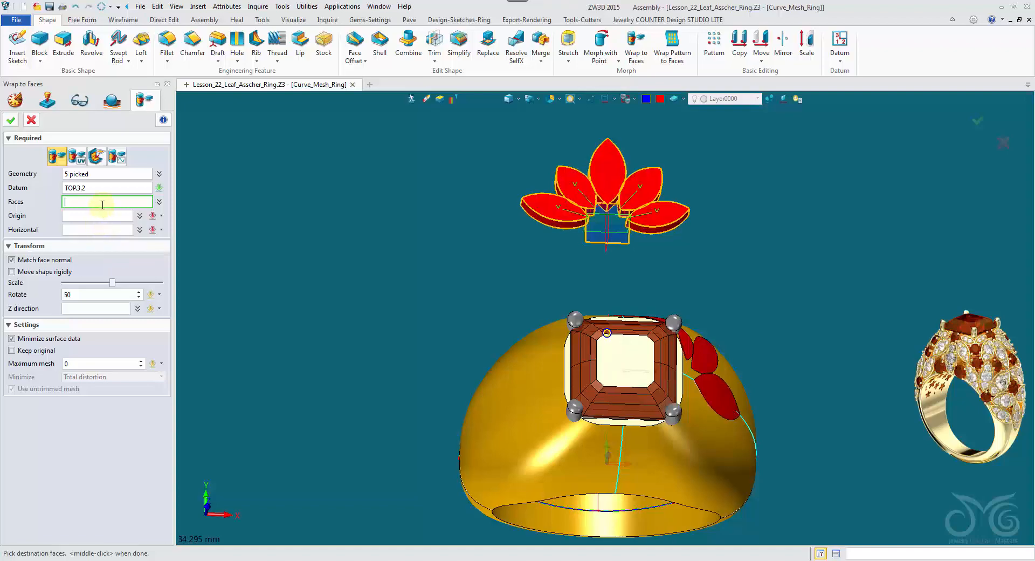
left_click(584, 466)
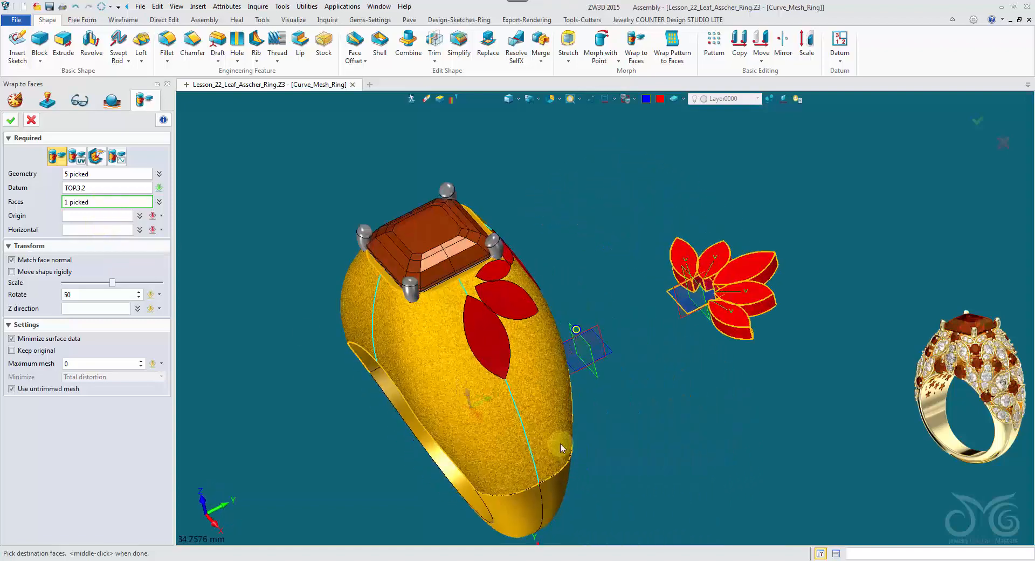
- Restrict picking to faces and place the wrap origin at 7.19404, 5.84917, 4.95973 on the ring's lower side edge
left_click(111, 215)
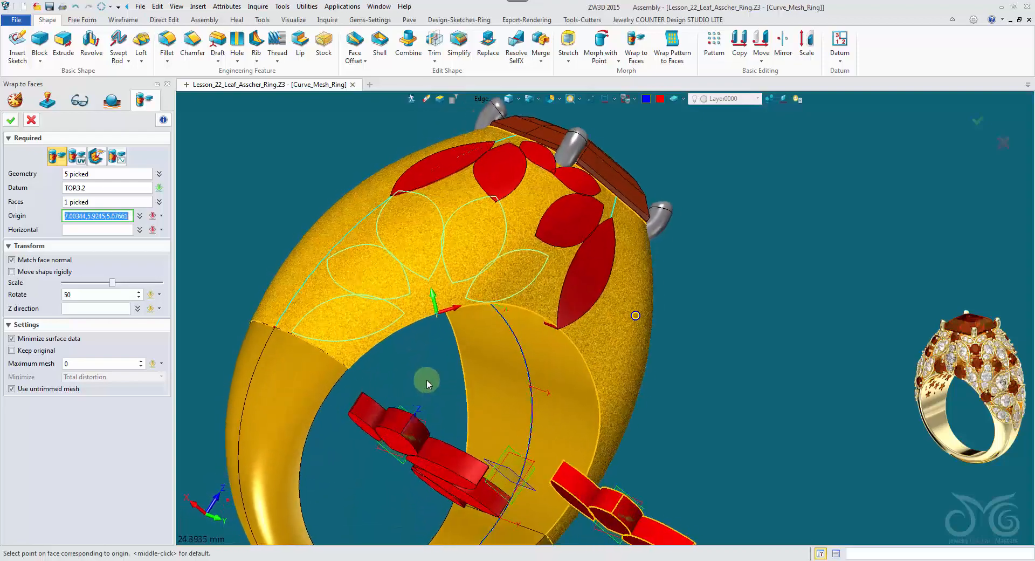
left_click(481, 98)
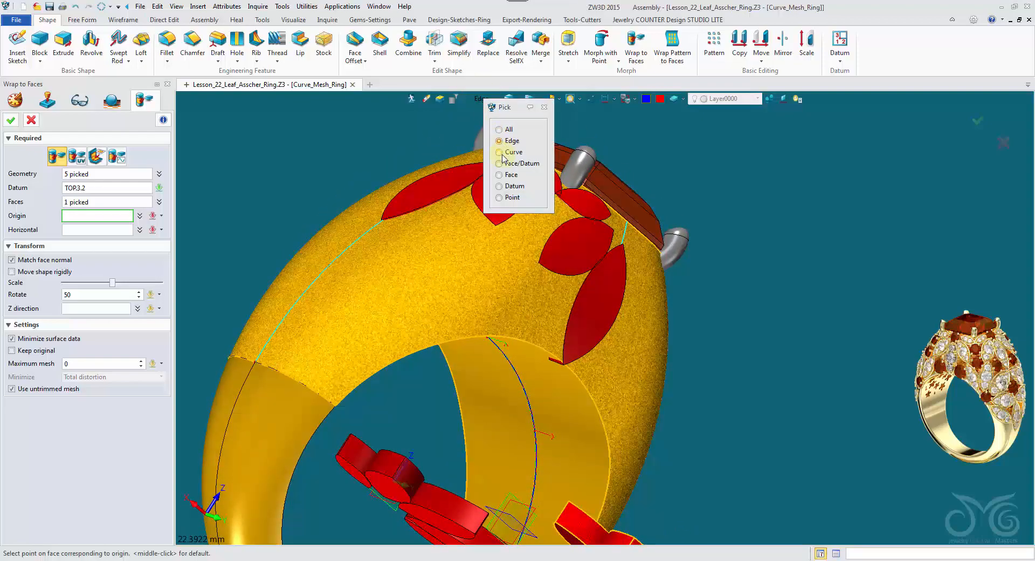
left_click(504, 175)
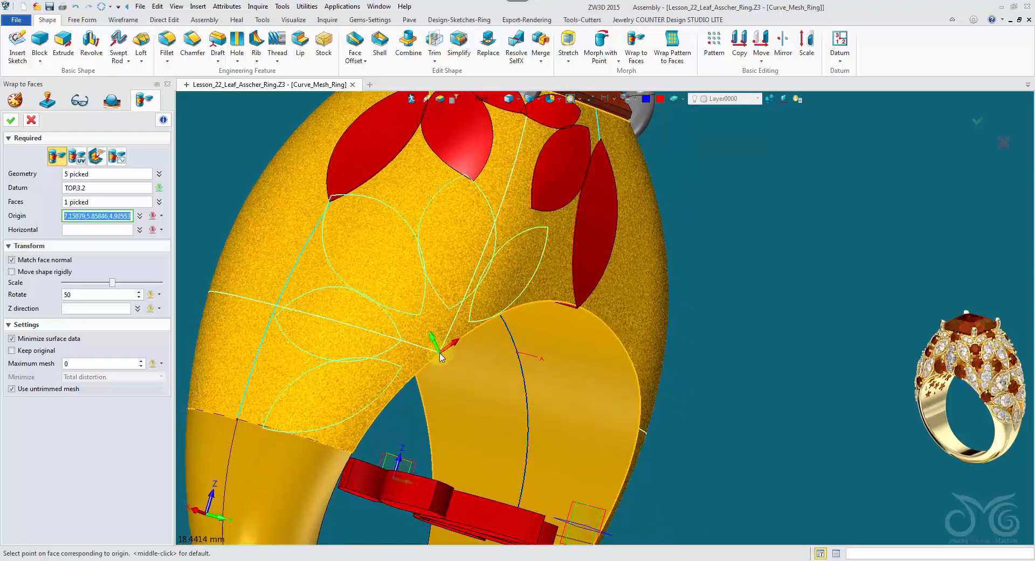
left_click(439, 356)
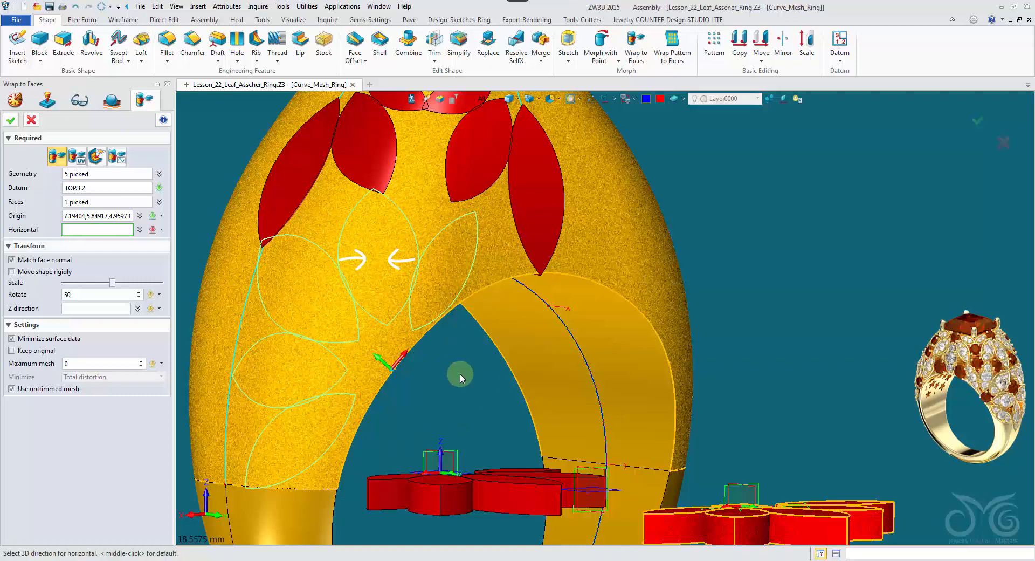
- Examine from several angles how the previewed leaf outlines fit between the neighbouring clusters and the shank edge, and cancel the wrap
left_click(451, 202)
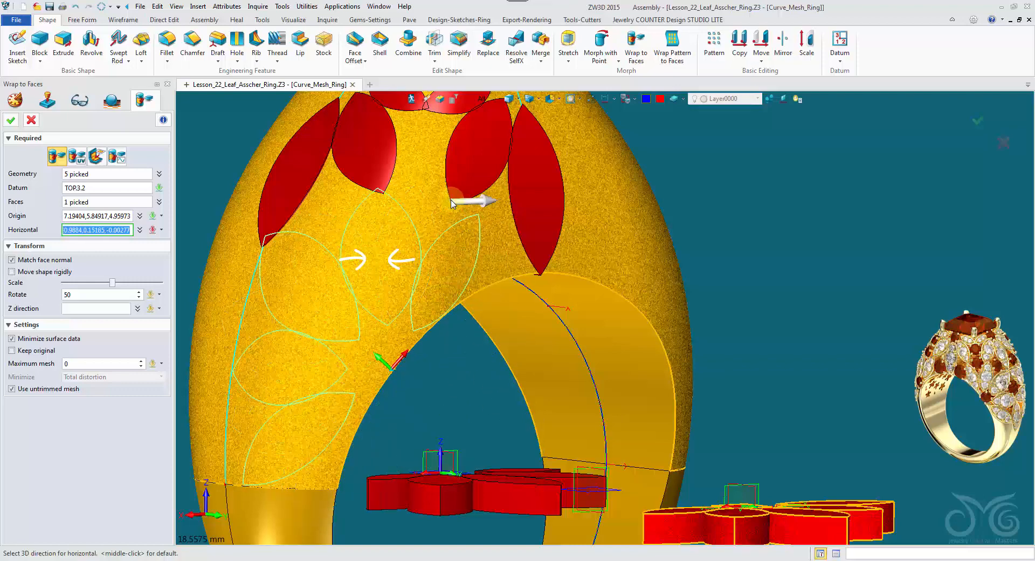
left_click(455, 202)
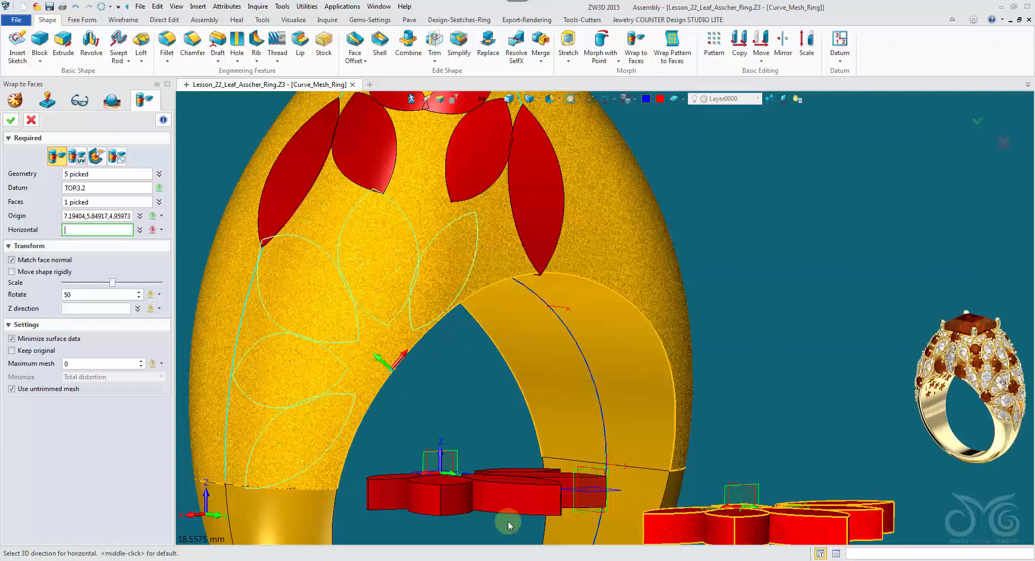
middle_click(473, 439)
middle_click_drag(473, 439, 232, 350)
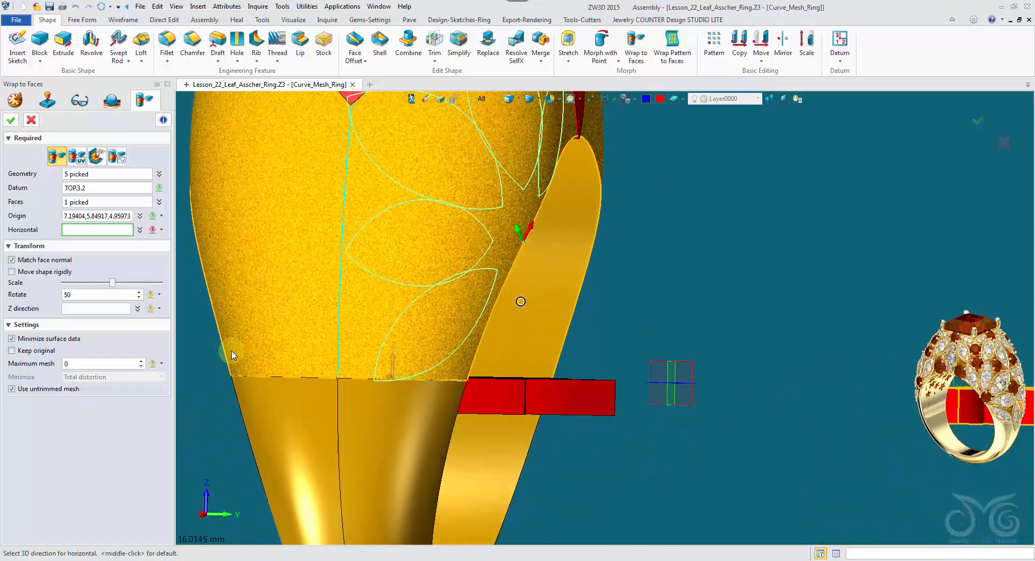
middle_click_drag(397, 262, 459, 283)
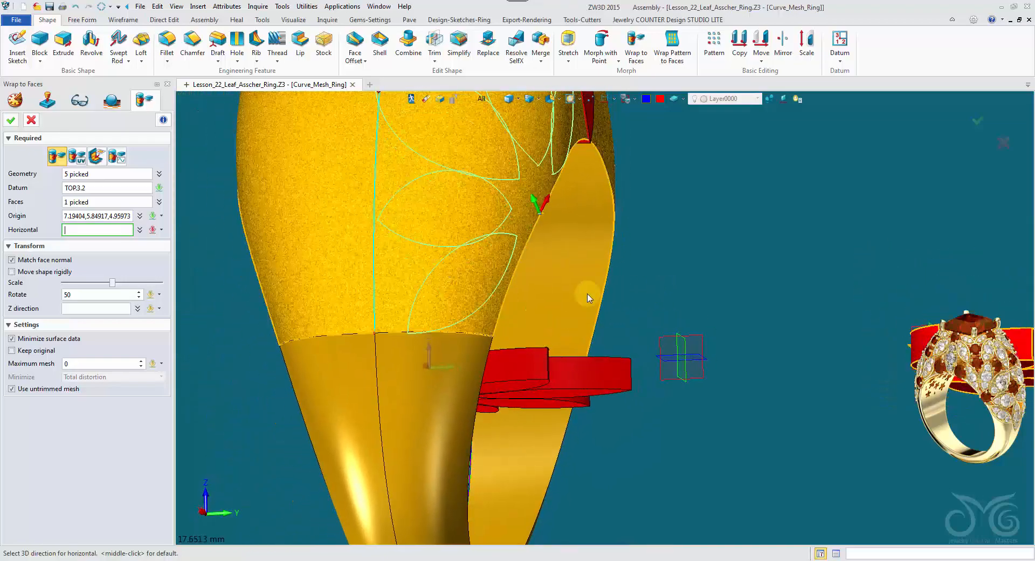
right_click_drag(587, 298, 438, 184)
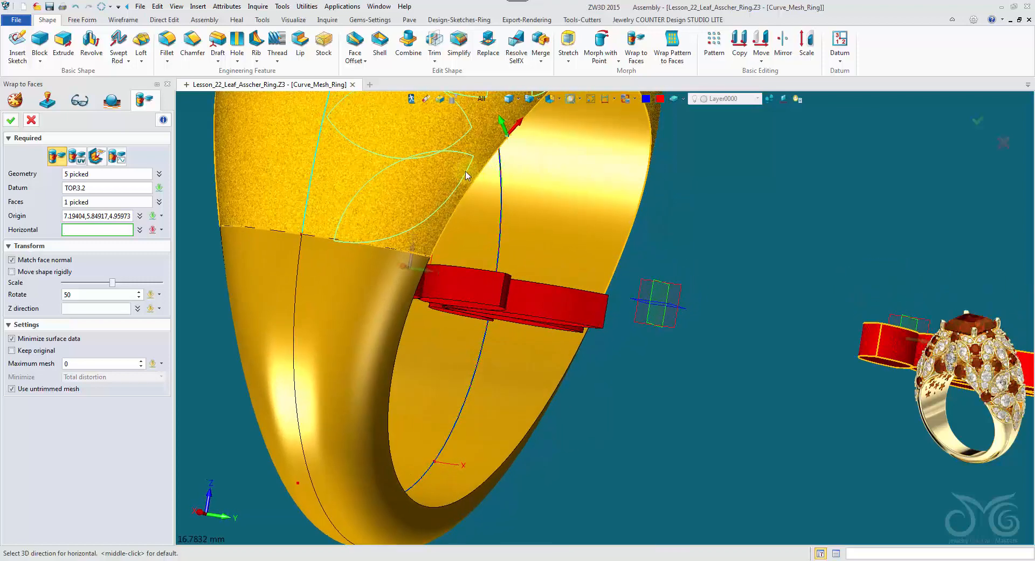
left_click(475, 177)
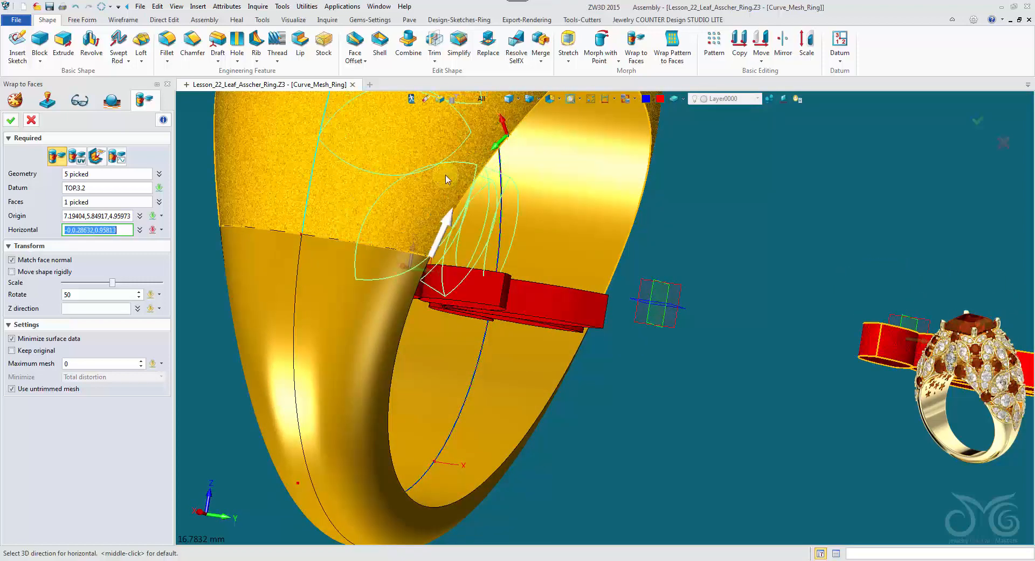
right_click_drag(230, 254, 208, 369)
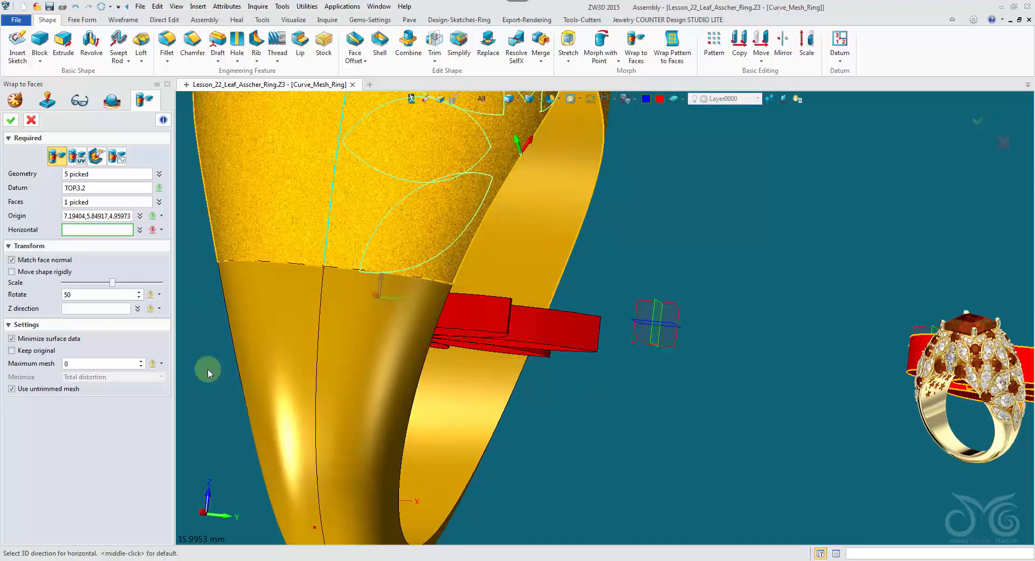
right_click_drag(208, 368, 376, 296)
scroll(376, 296, "down", 2)
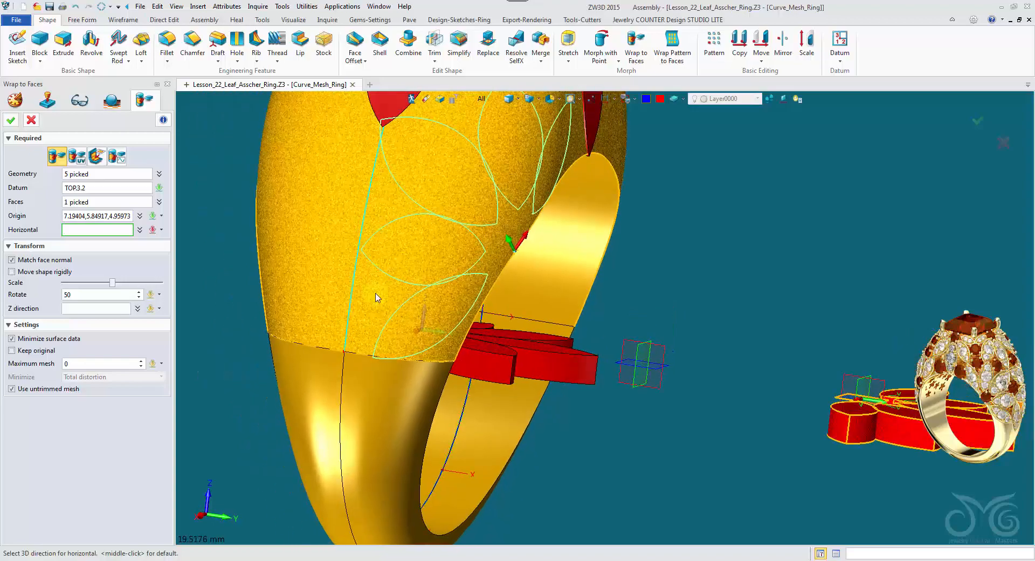
mouse_move(431, 196)
right_mouse_down()
mouse_move(403, 224)
mouse_move(437, 203)
right_mouse_up()
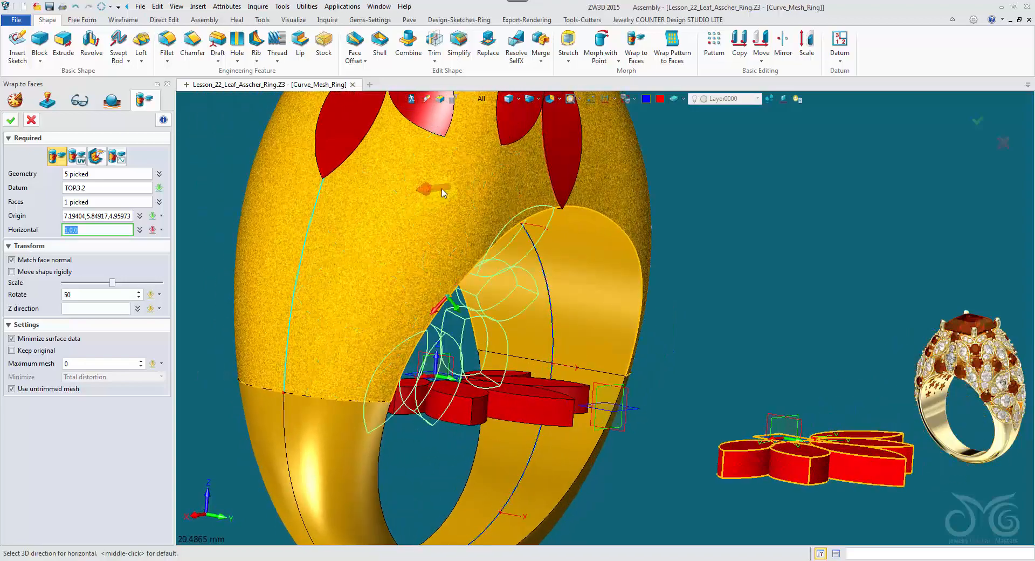
right_click_drag(436, 167, 365, 217)
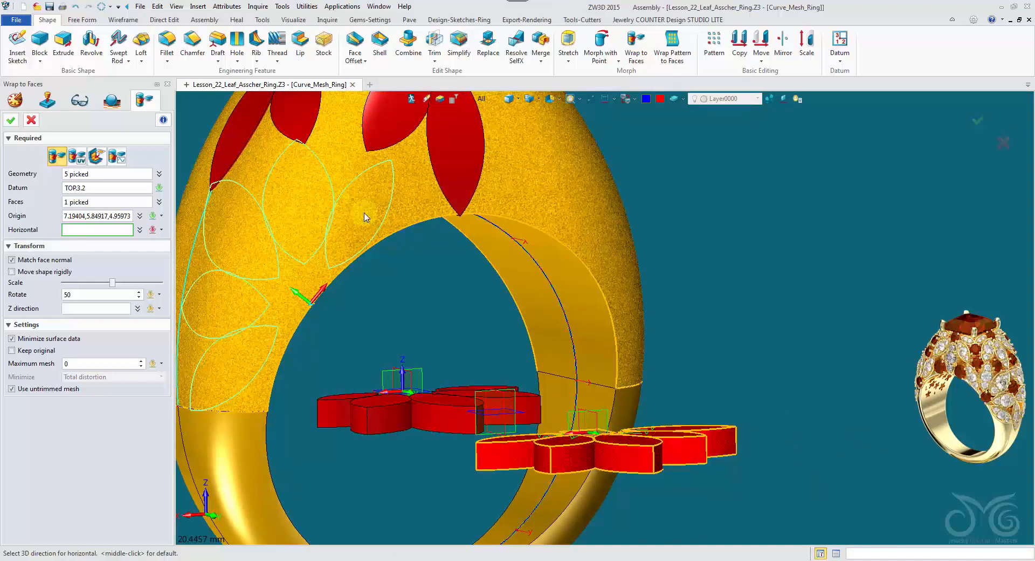
right_click_drag(365, 216, 364, 215)
scroll(365, 216, "down", 2)
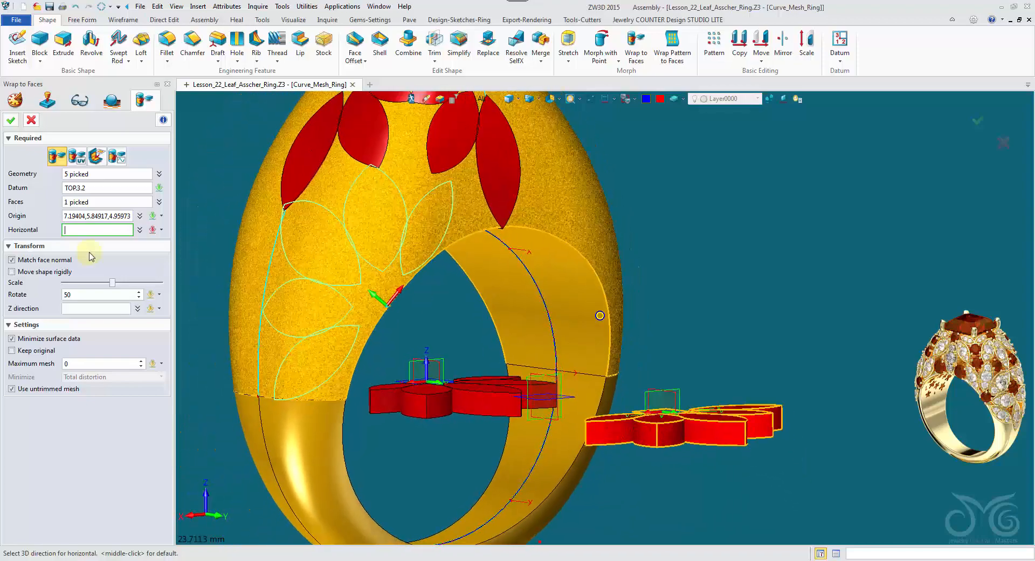
left_click(32, 121)
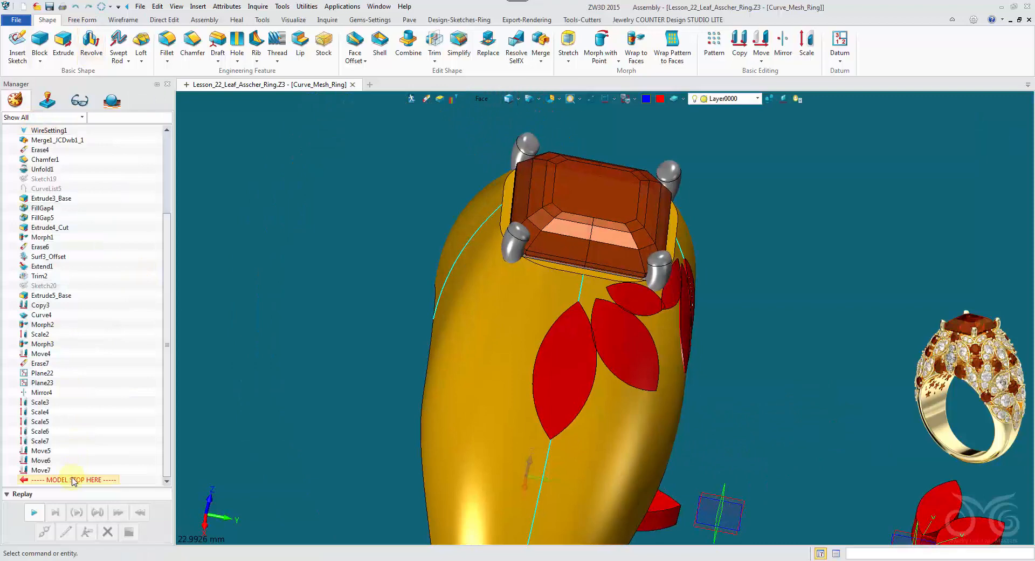
- Roll the history back to before Morph2, and reopen and accept the Morph2 and Morph3 leaf wraps
left_click_drag(71, 392, 67, 324)
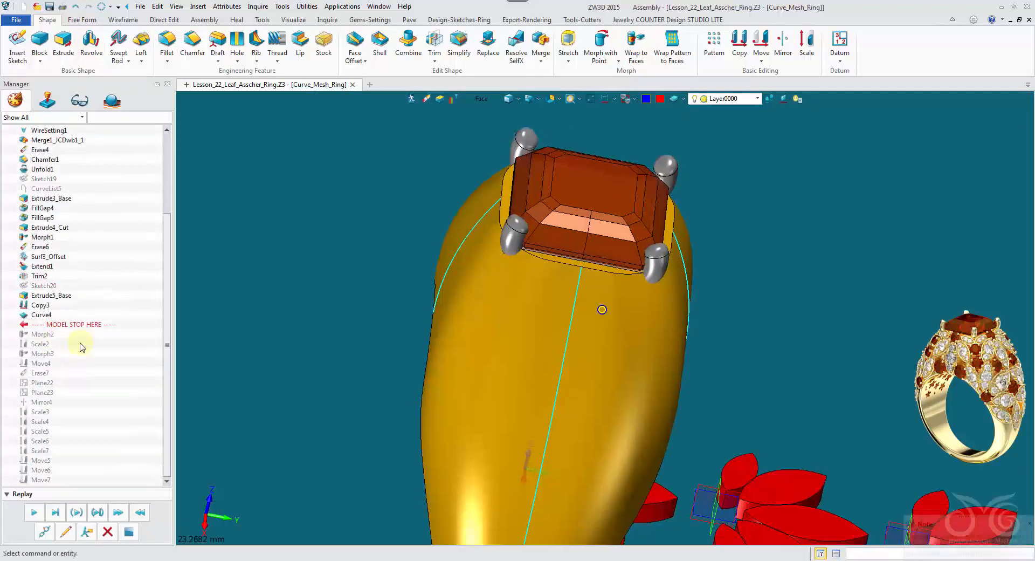
left_click(65, 531)
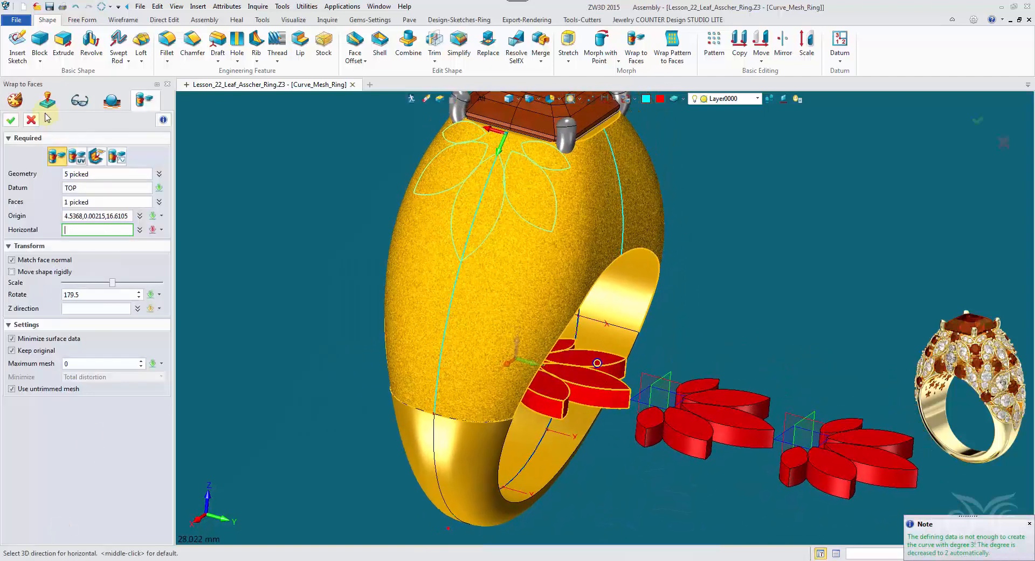
left_click(12, 120)
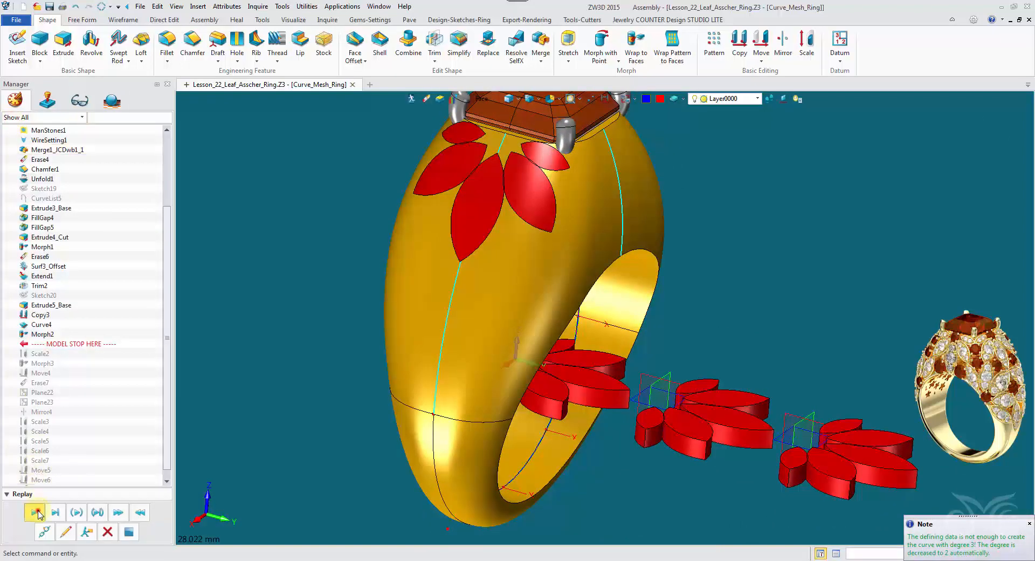
left_click(65, 531)
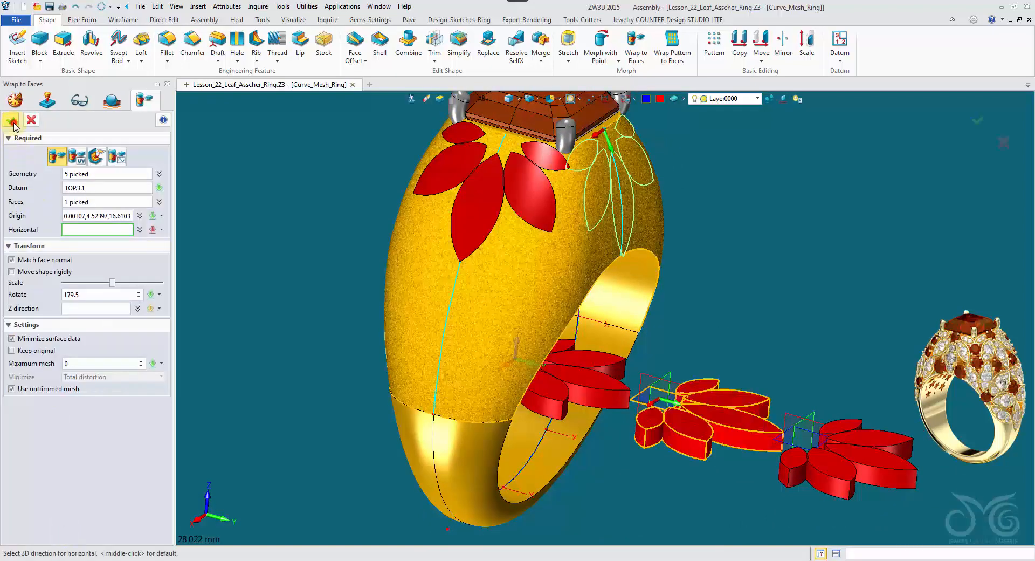
left_click(13, 122)
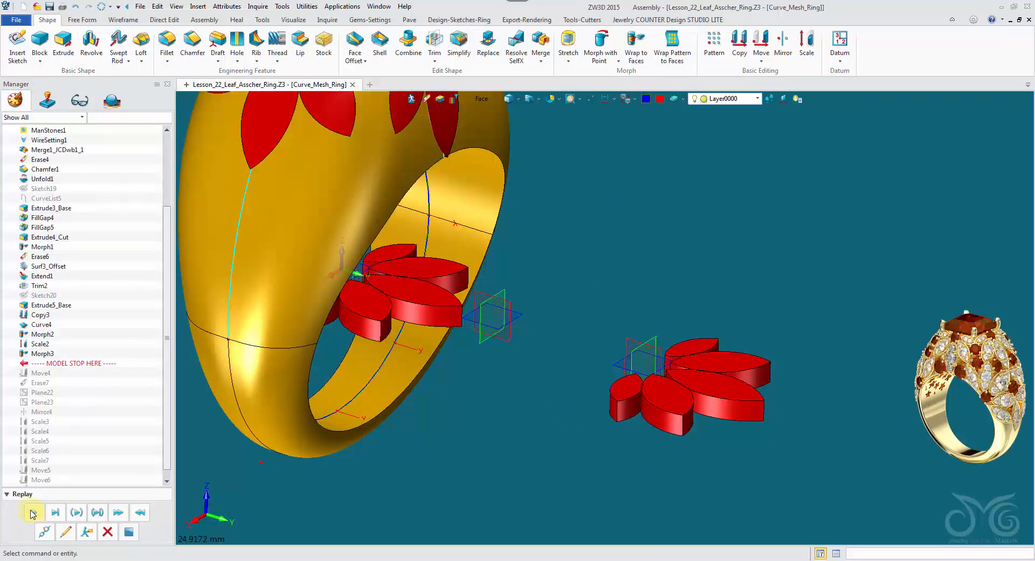
- Replay the history one feature at a time from Move4 through Scale5
left_click(31, 512)
left_click(32, 512)
left_click(32, 512)
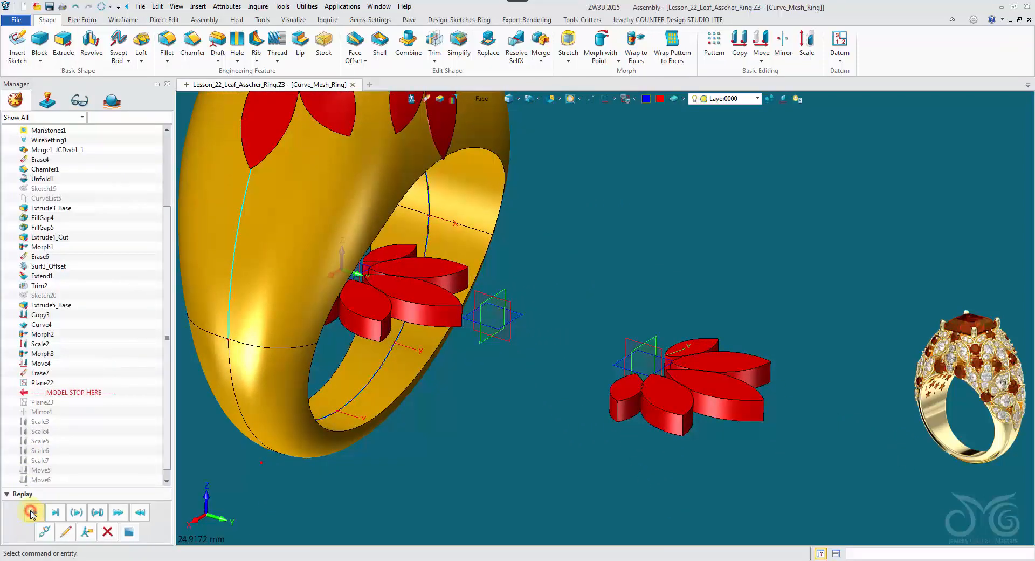
left_click(31, 512)
left_click(31, 512)
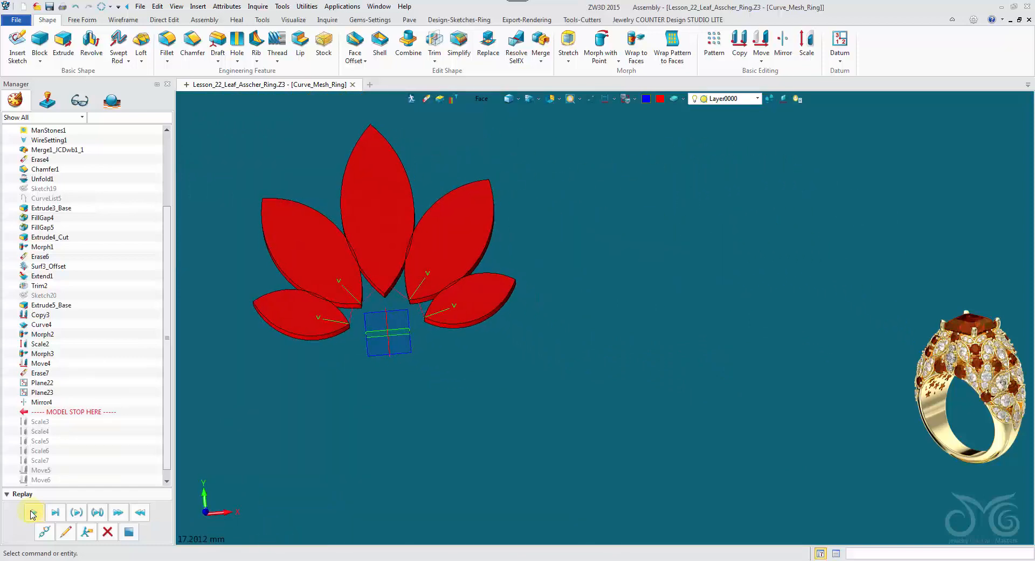
left_click(32, 512)
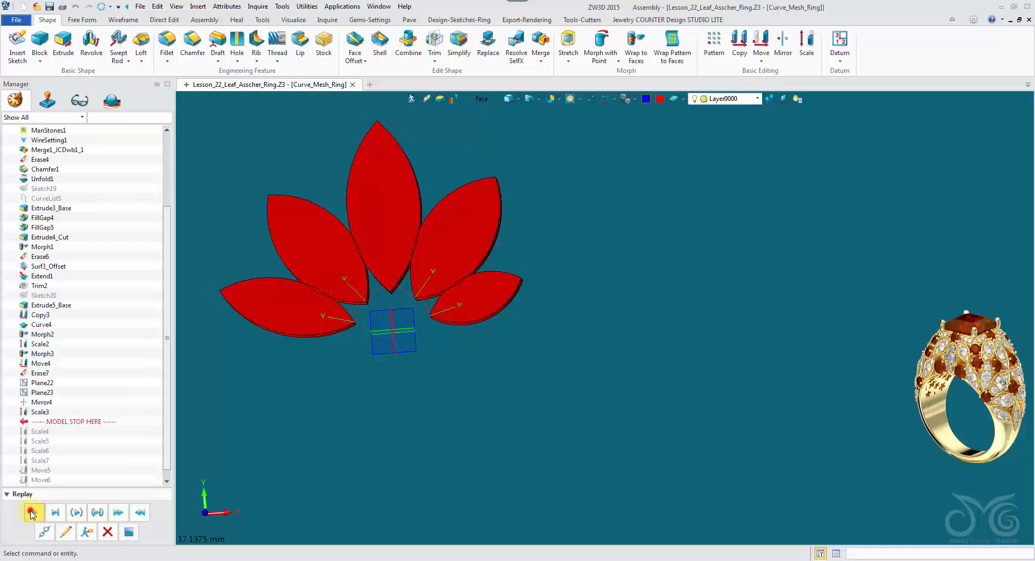
left_click(31, 512)
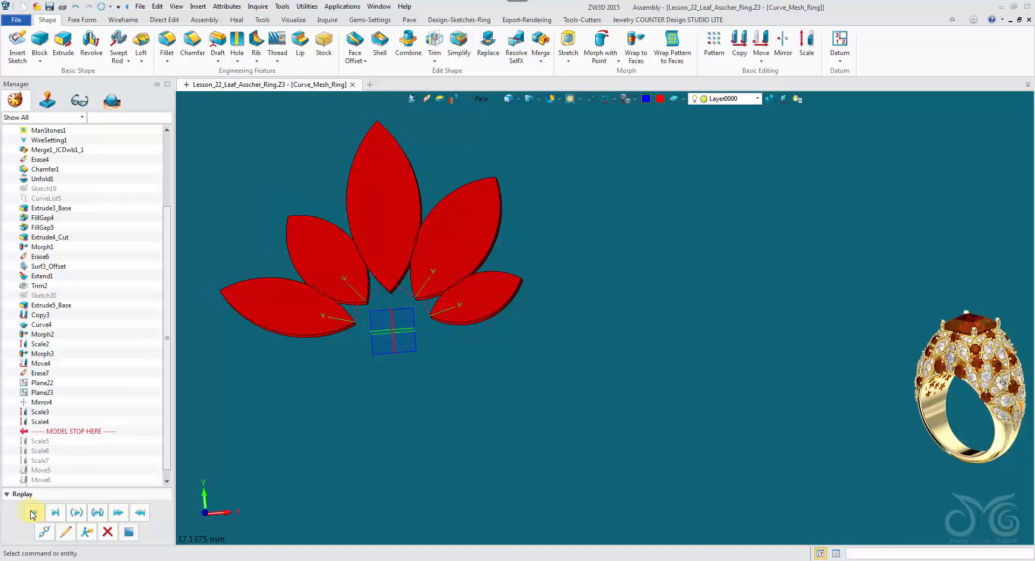
left_click(31, 512)
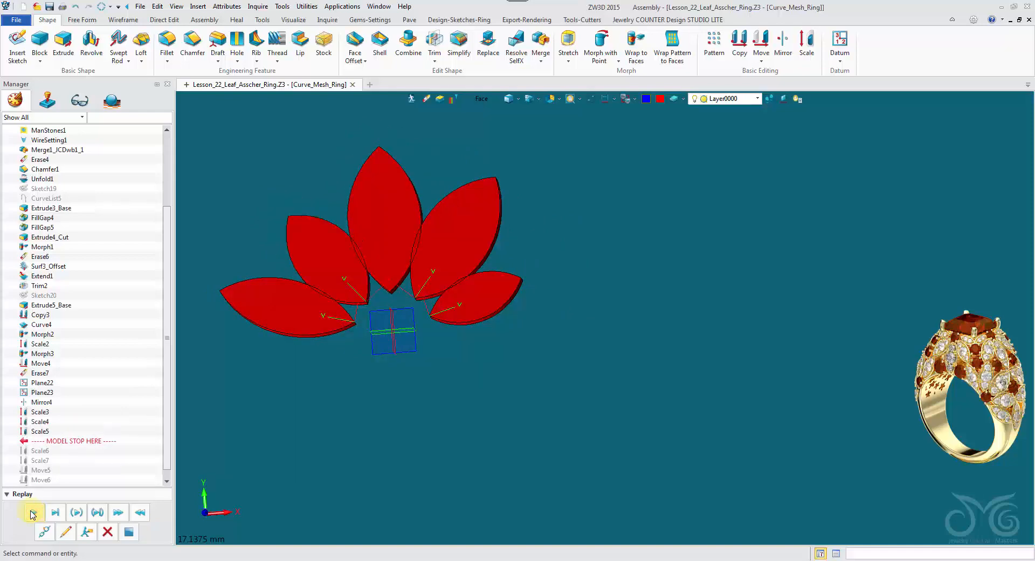
- Redefine Scale6 on the second leaf from the right with an X scale of 0.85, and replay Scale7
left_click(66, 532)
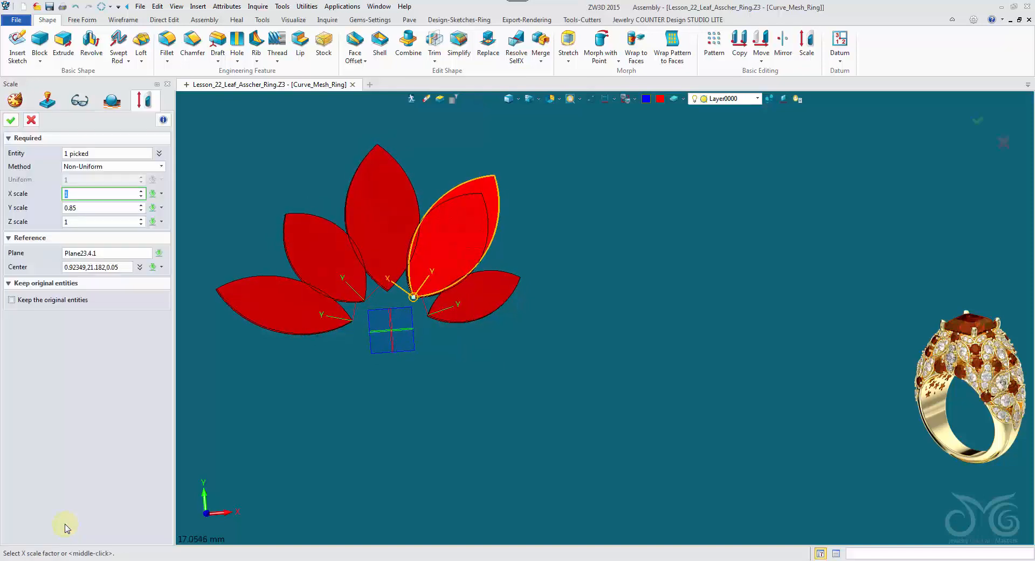
right_click_drag(344, 270, 335, 257)
scroll(335, 257, "up", 1)
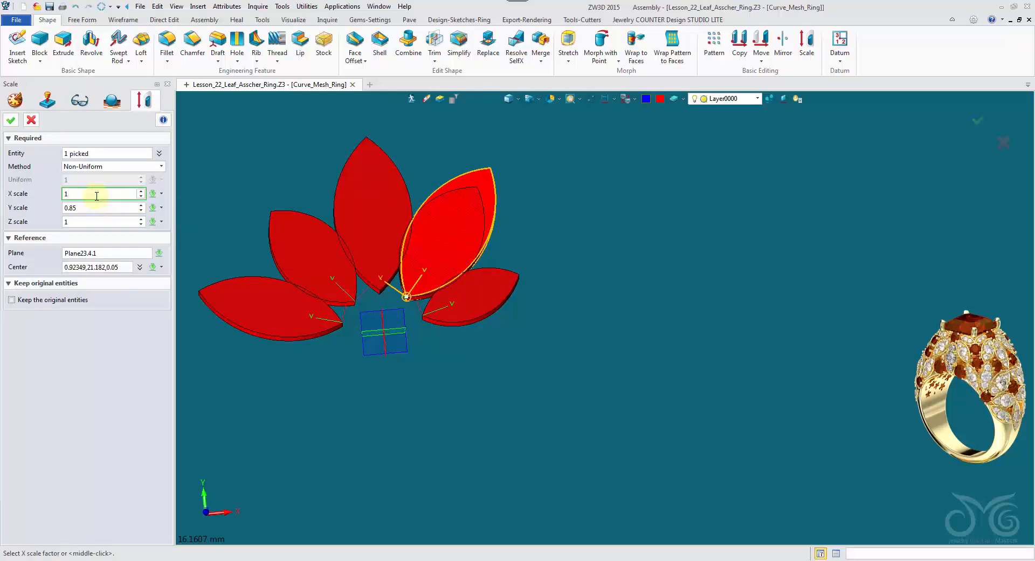
scroll(97, 196, "down", 1)
scroll(97, 196, "down", 1)
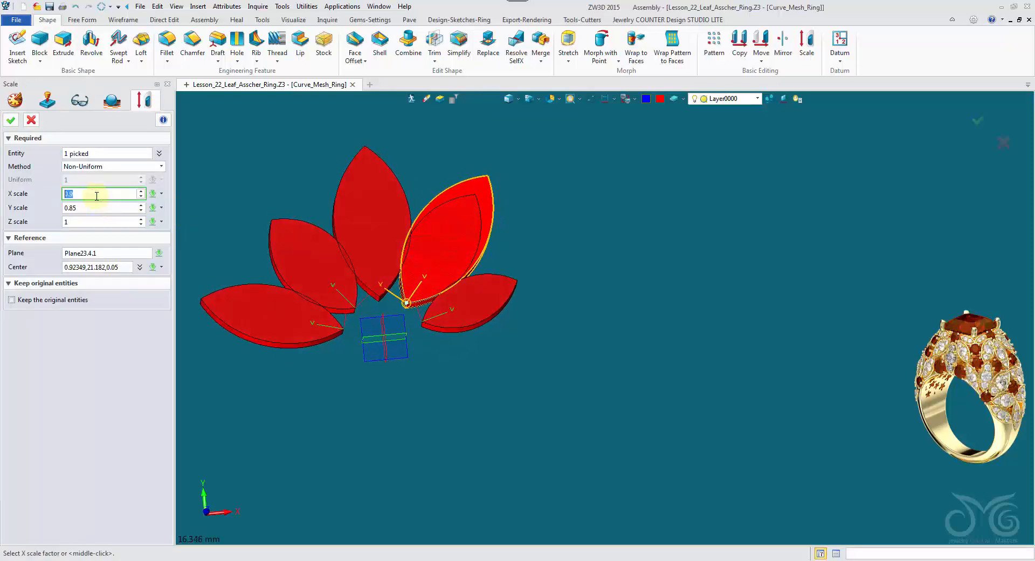
scroll(97, 196, "up", 1)
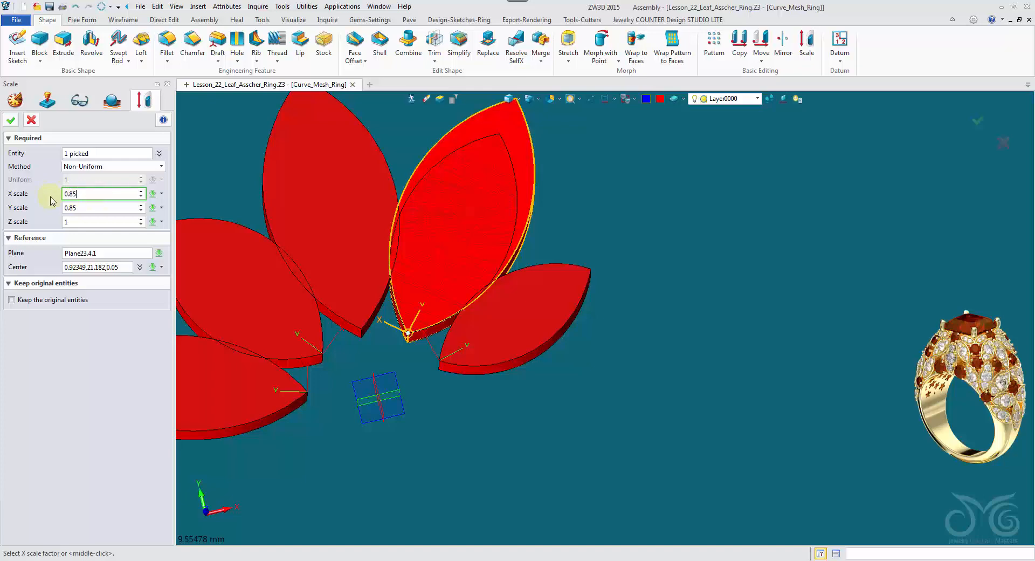
key("Return")
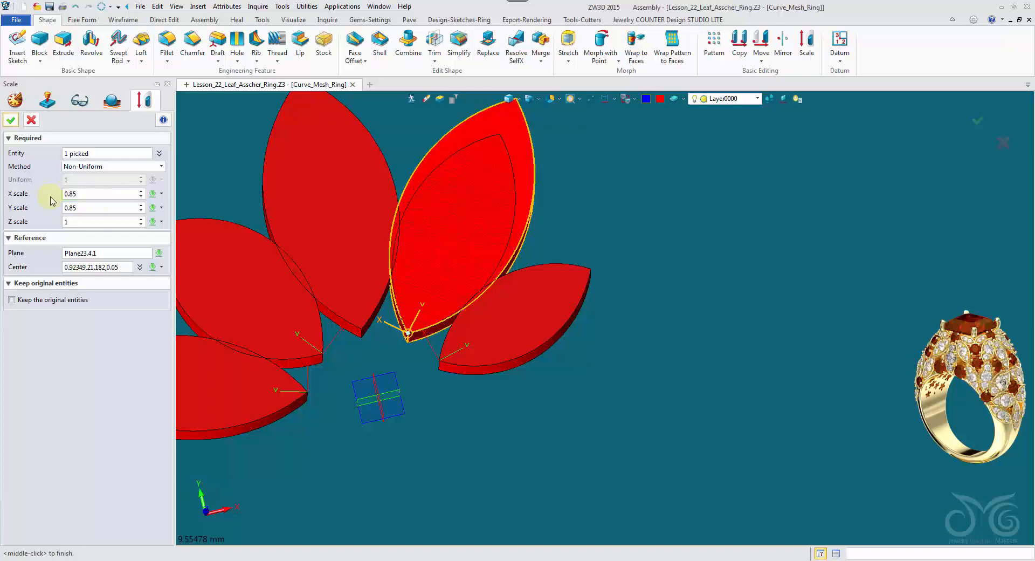
left_click(11, 120)
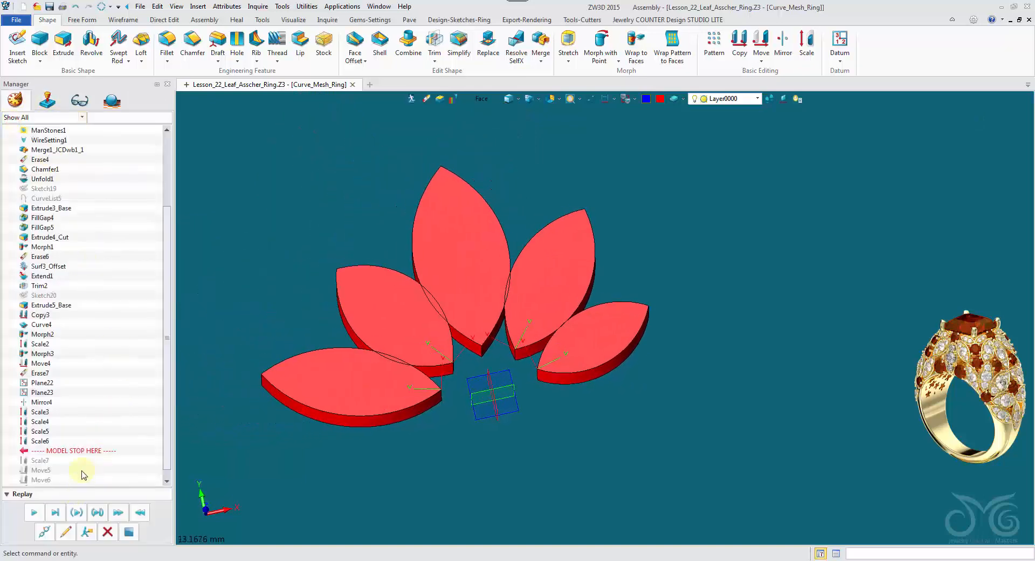
left_click(35, 516)
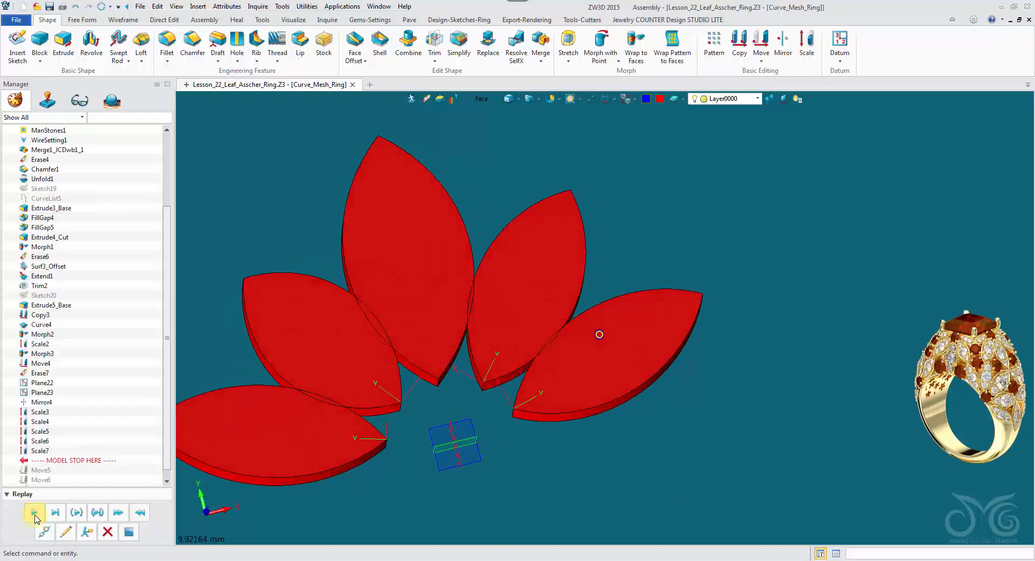
left_click(35, 516)
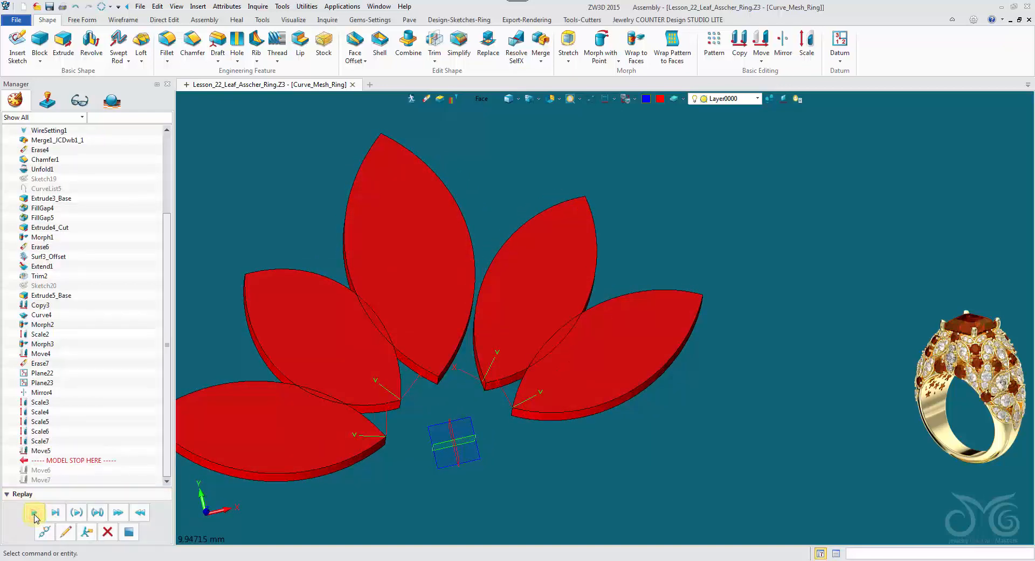
left_click(74, 7)
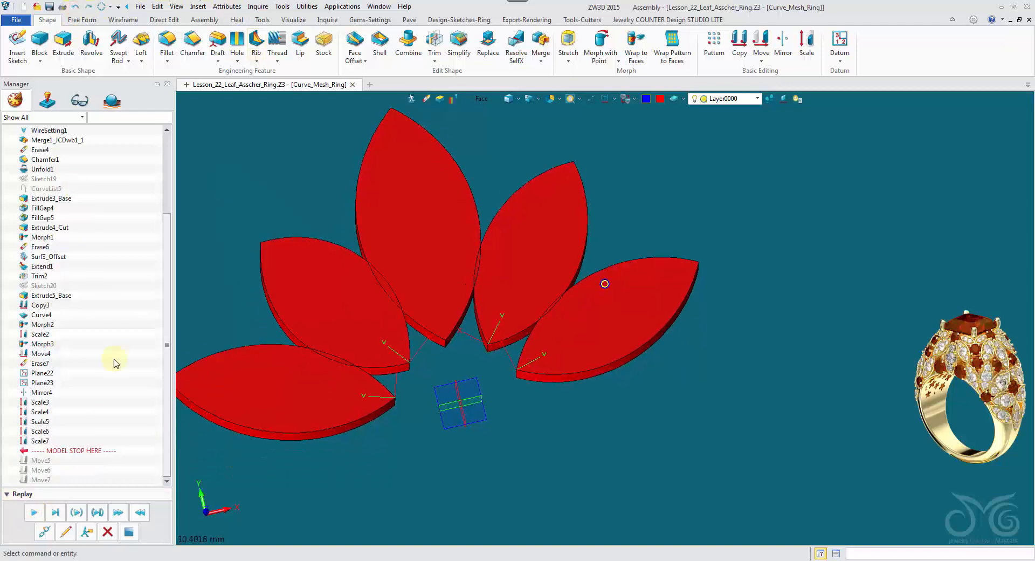
left_click(107, 533)
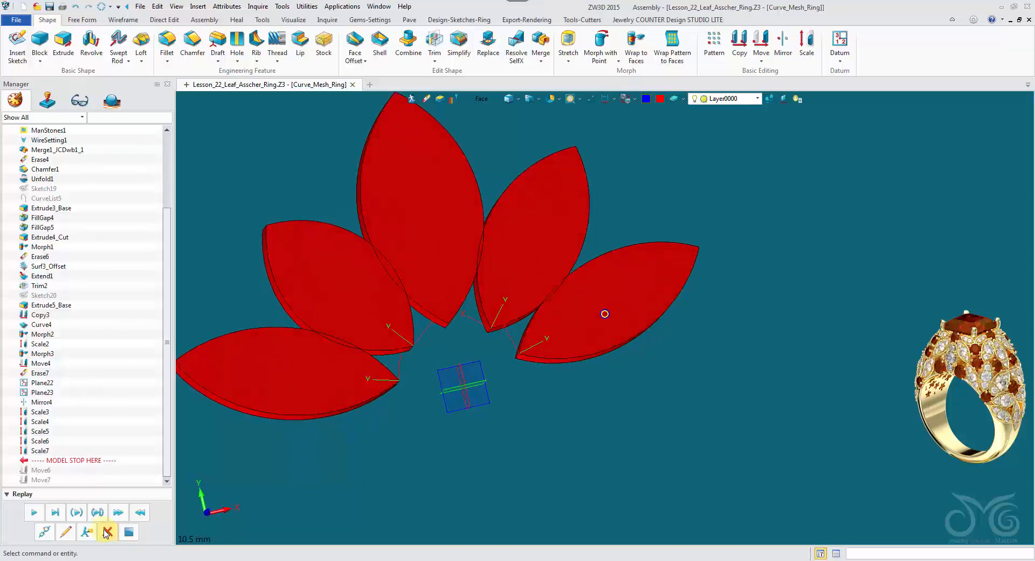
left_click(76, 8)
- Redefine Move5 so the second leaf from the right is rotated by an angle of 1 degree
left_click(66, 532)
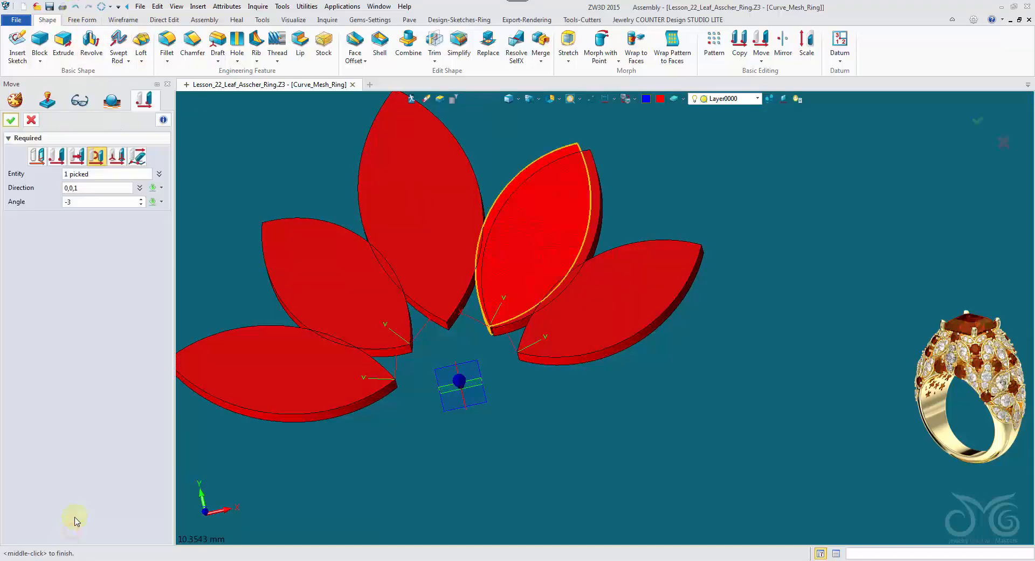
left_click(95, 206)
scroll(94, 206, "down", 3)
scroll(94, 206, "up", 7)
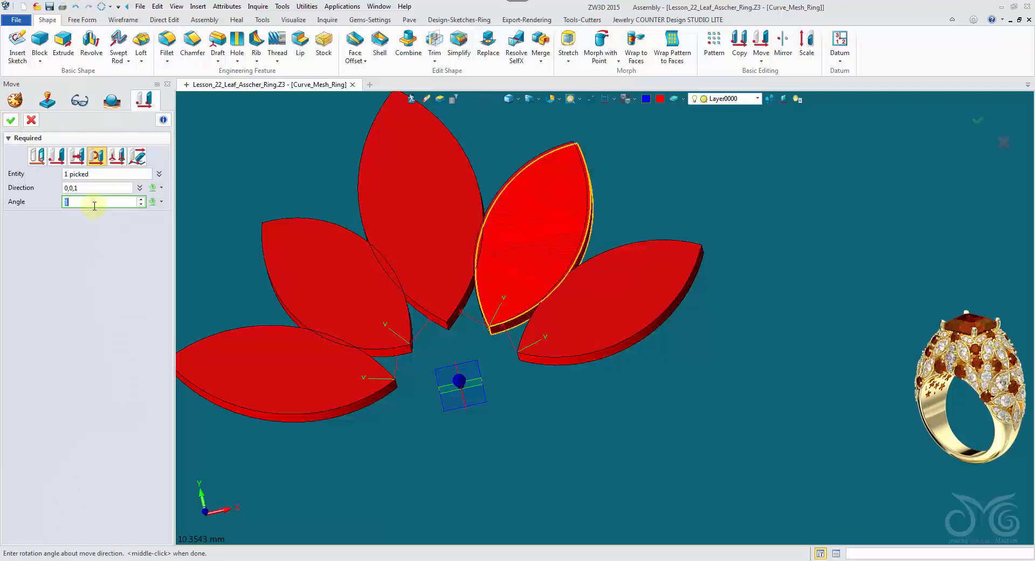
left_click(13, 120)
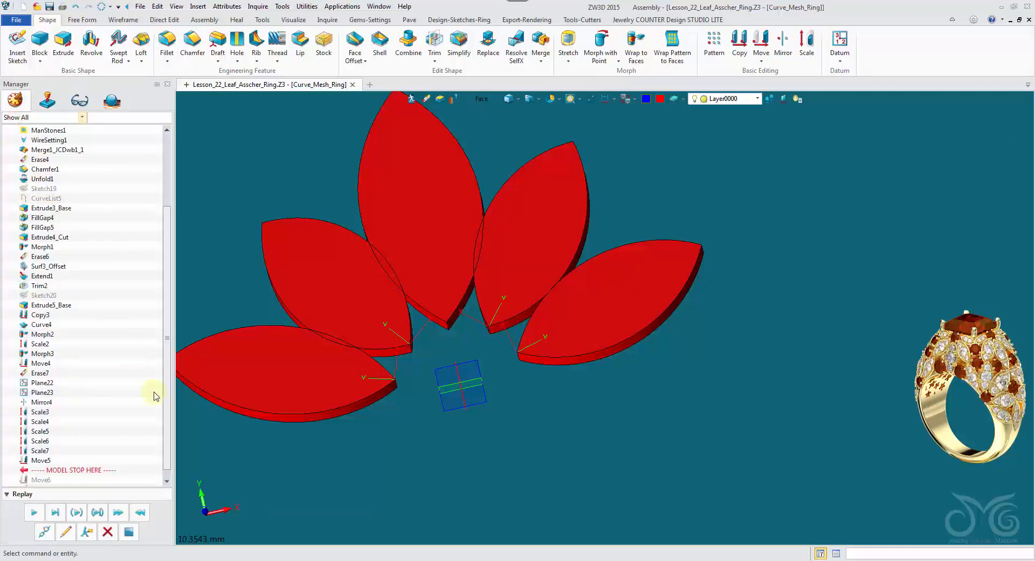
- Redefine Move6 so the rightmost leaf is rotated by an angle of 2 degrees
left_click(73, 534)
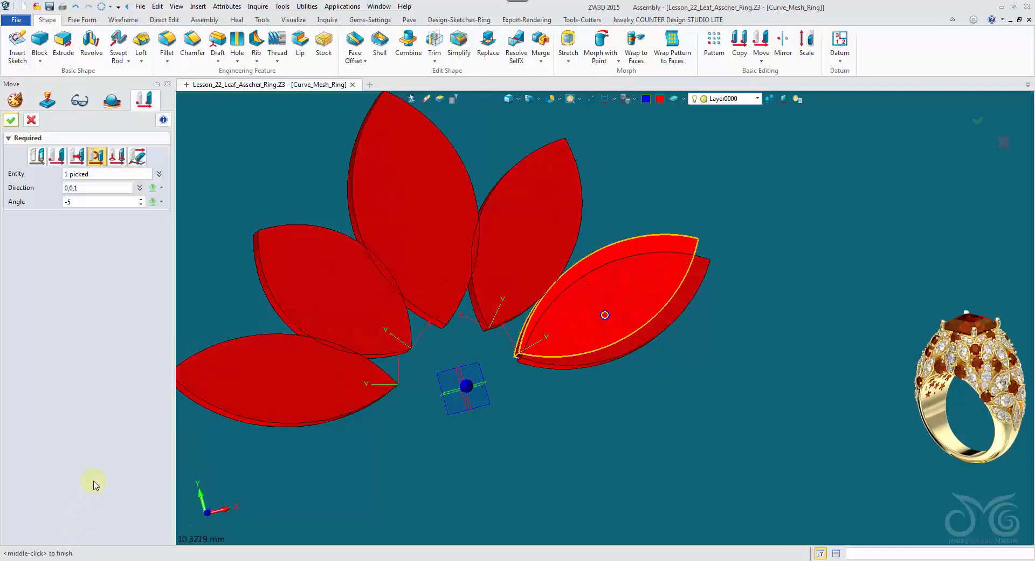
left_click(90, 203)
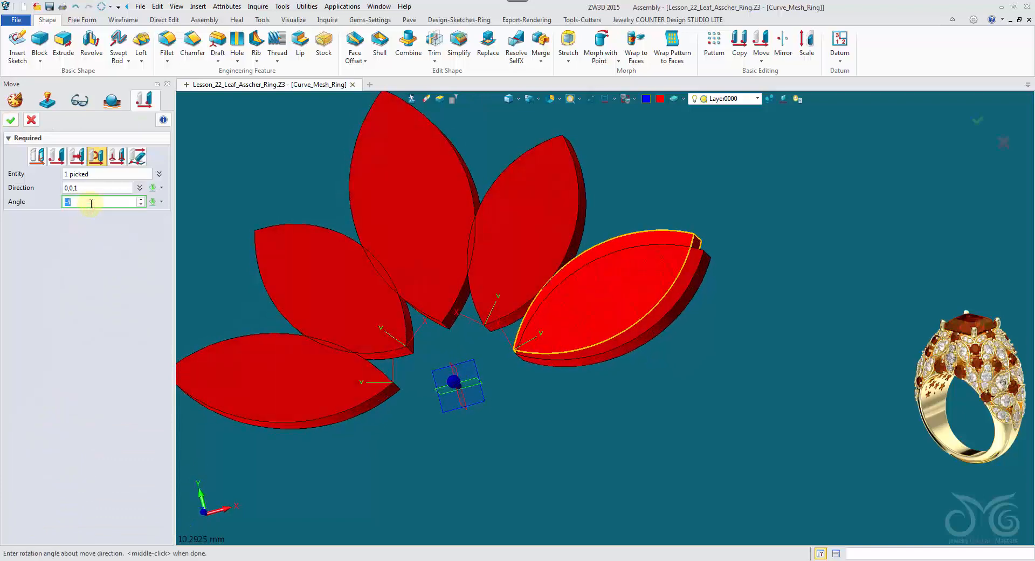
scroll(91, 203, "up", 2)
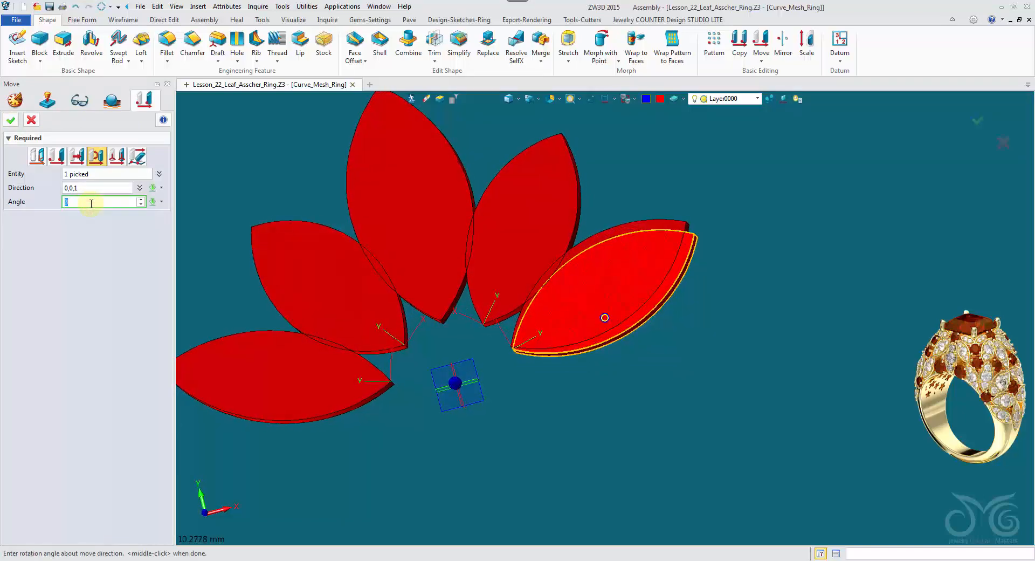
scroll(91, 203, "down", 1)
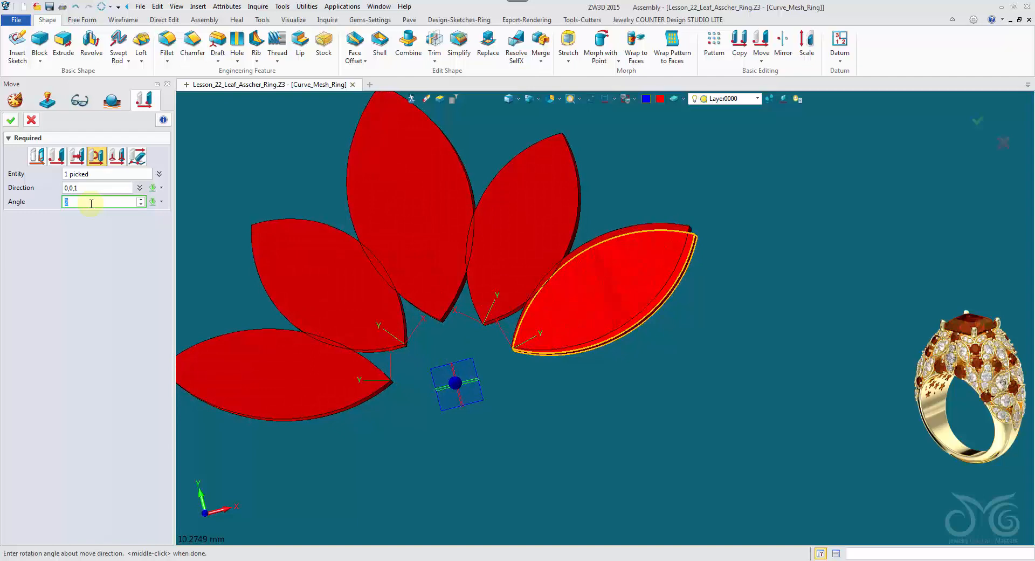
scroll(92, 204, "up", 1)
scroll(91, 203, "down", 1)
left_click(12, 120)
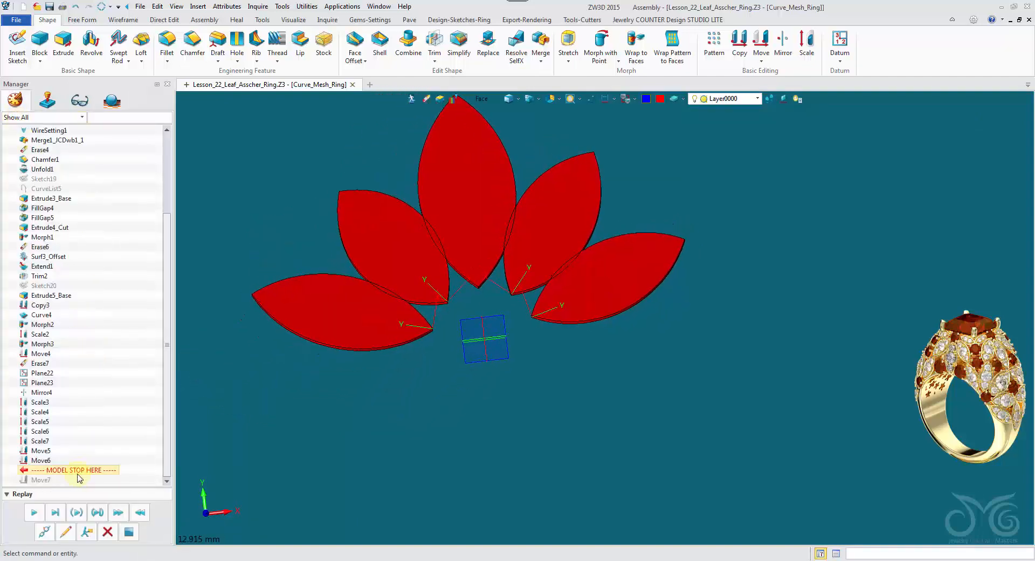
- Replay Move7, start a dynamic Move, and replace the face pick with the whole leftmost leaf using the Shape filter
left_click(35, 512)
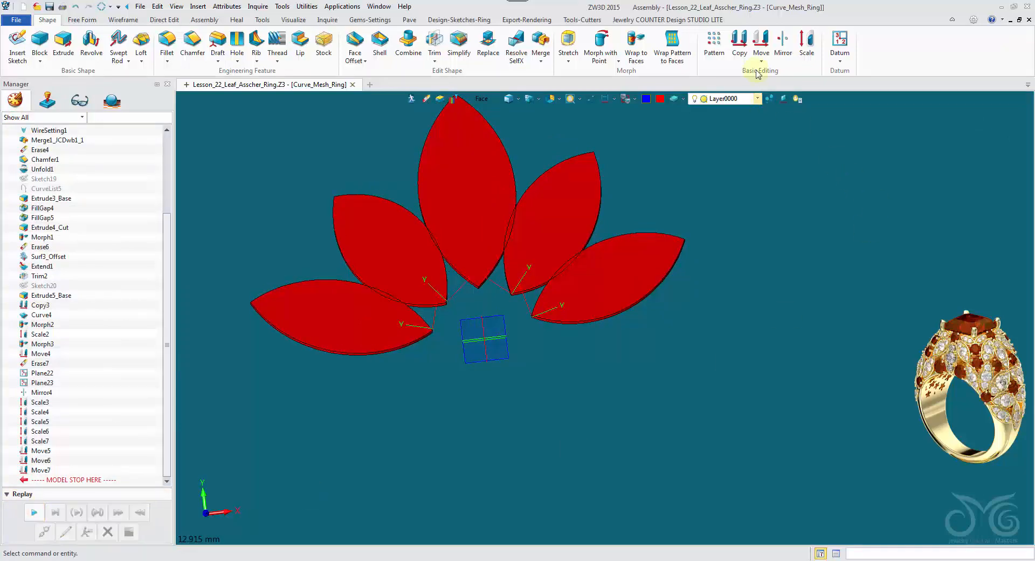
left_click(760, 47)
left_click(354, 322)
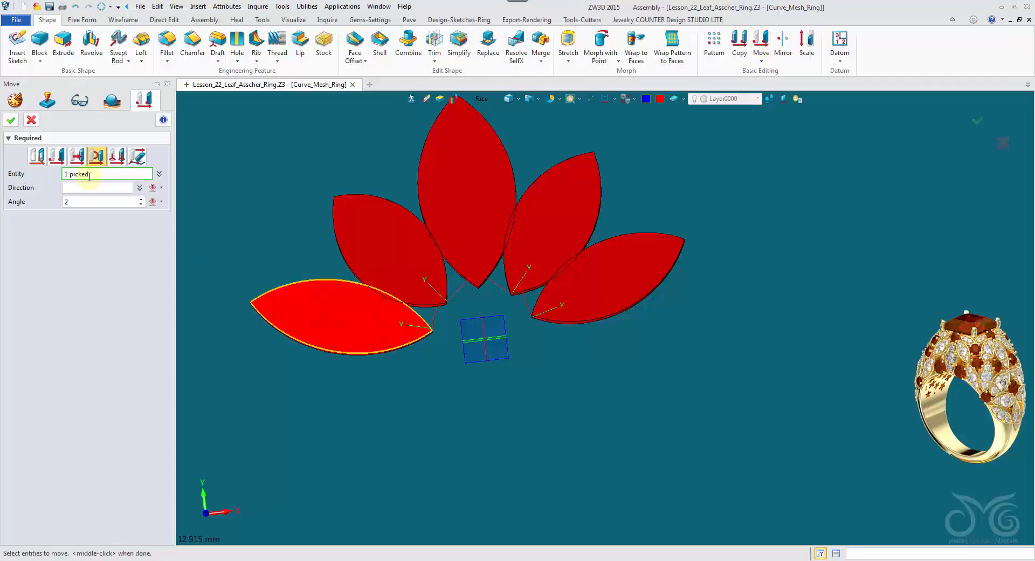
left_click(37, 157)
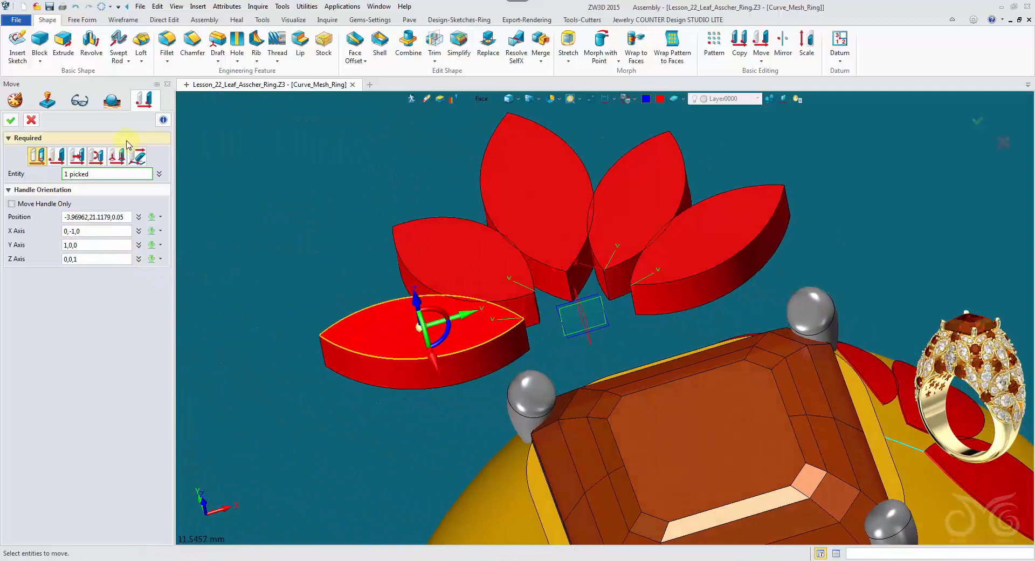
left_click(159, 174)
right_click(158, 201)
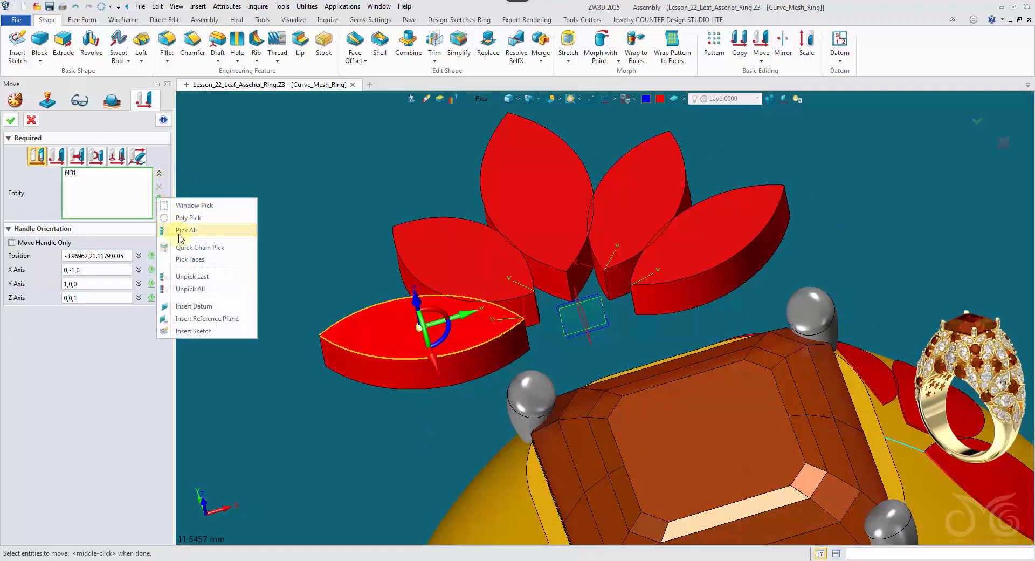
left_click(197, 276)
left_click(481, 98)
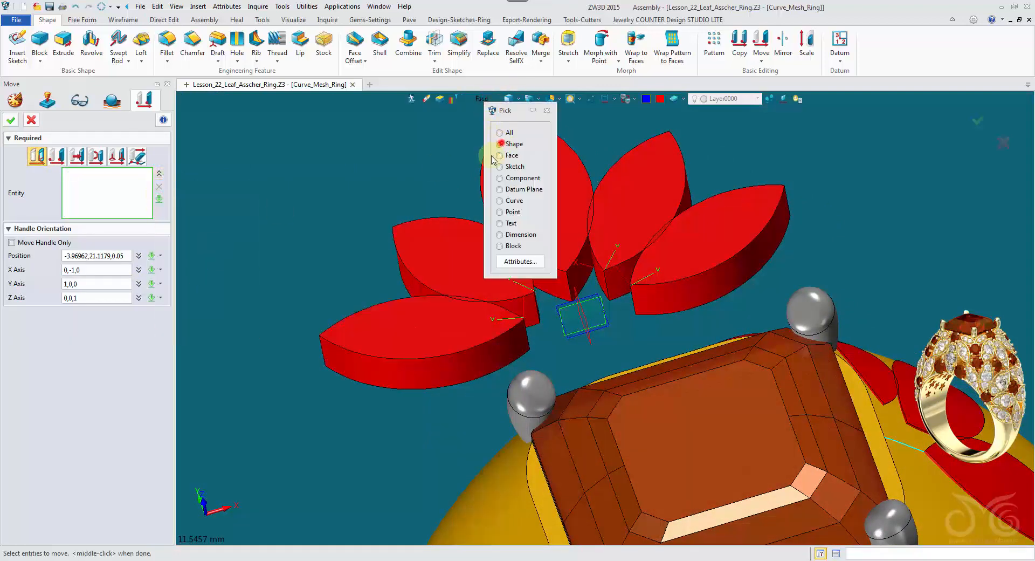
left_click(420, 342)
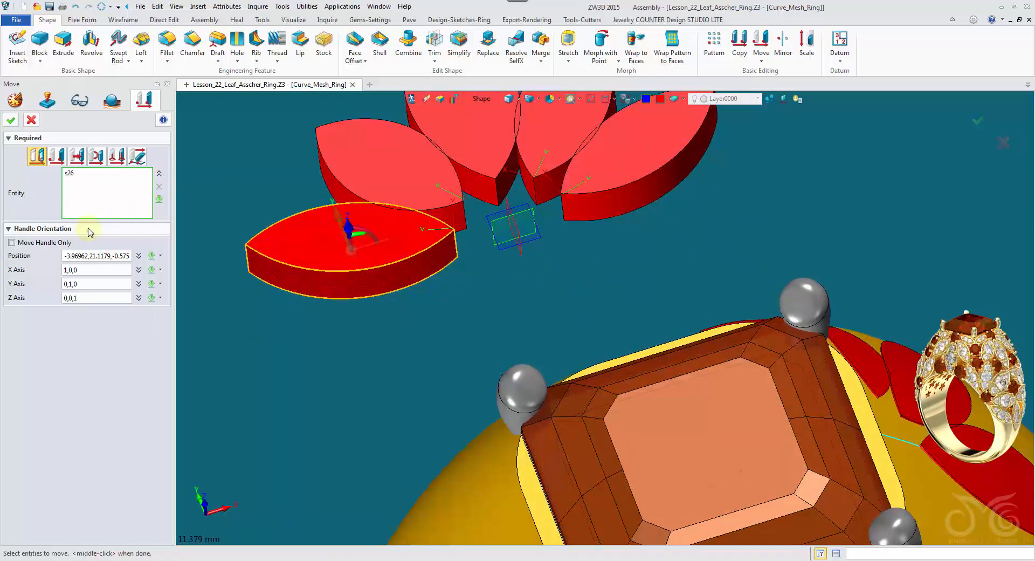
- Raise only the move handle to Z 0.198, and rotate the leftmost leaf 8 degrees about the Z axis
left_click_drag(353, 233, 346, 216)
left_click(12, 243)
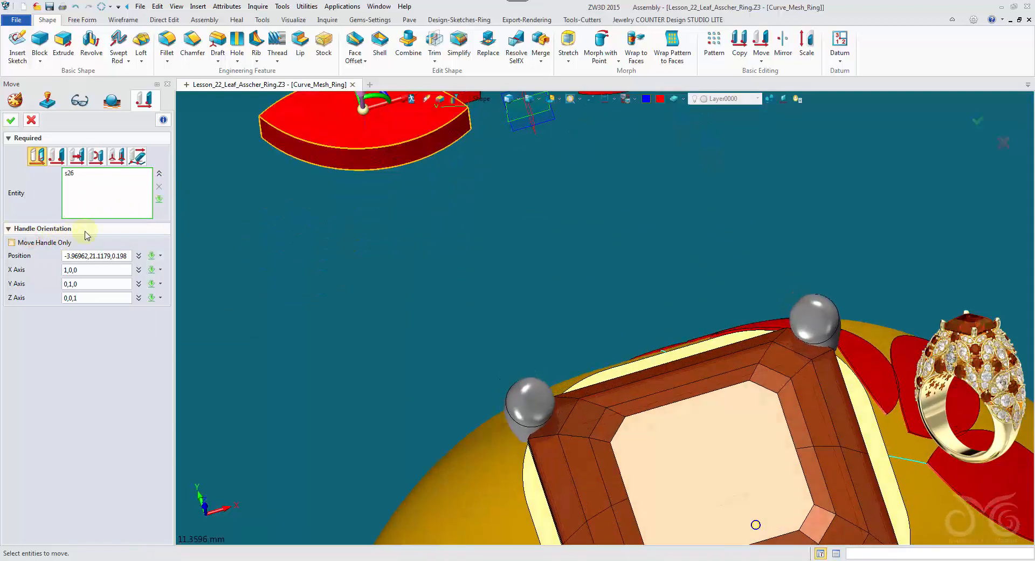
scroll(287, 196, "up", 10)
scroll(423, 296, "down", 5)
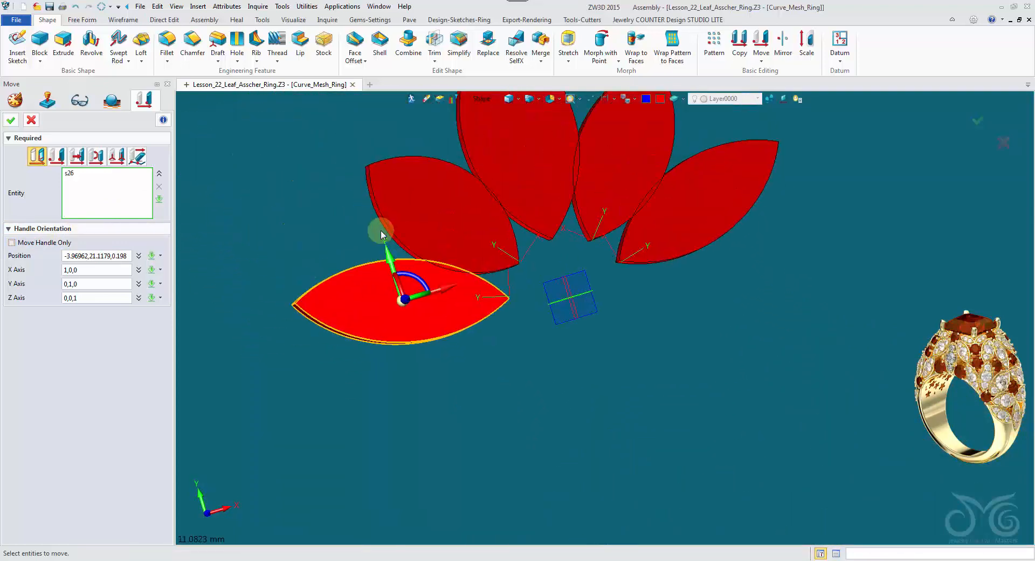
left_click_drag(421, 288, 422, 287)
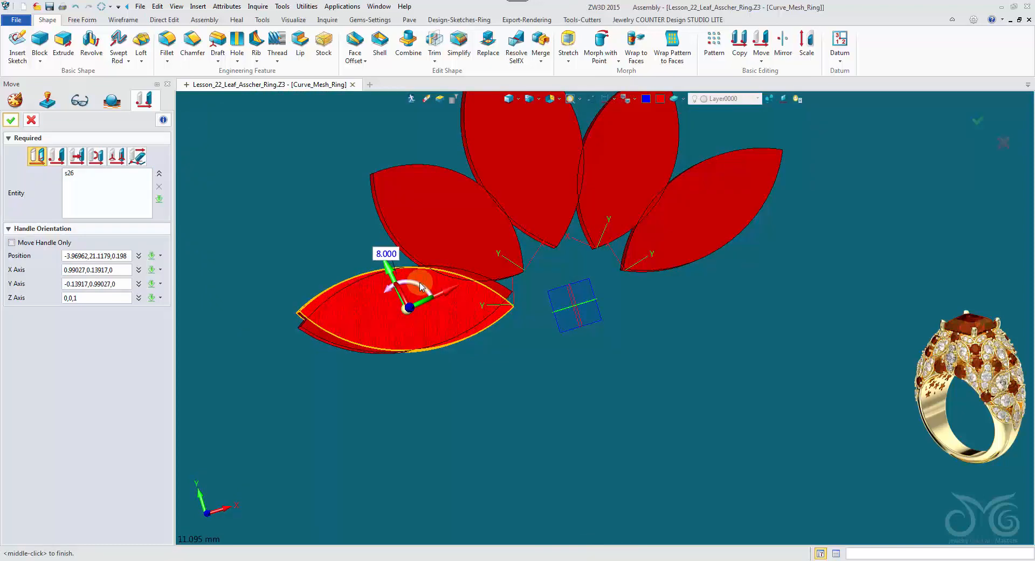
- Shift the leftmost leaf about -0.142 along the handle's Y axis and -0.09 along its X axis, and complete the move
left_click_drag(421, 287, 442, 296)
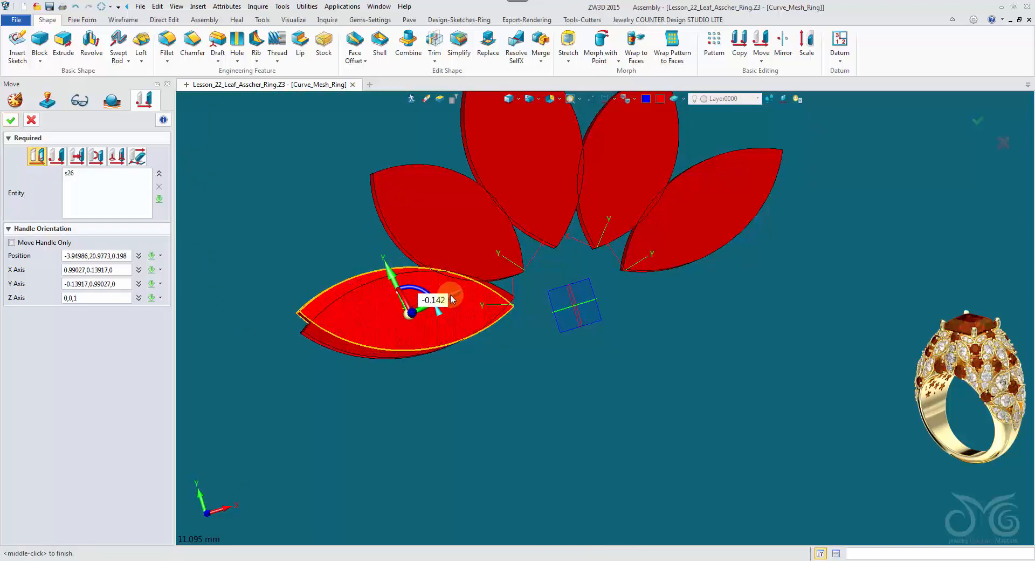
left_click(451, 310)
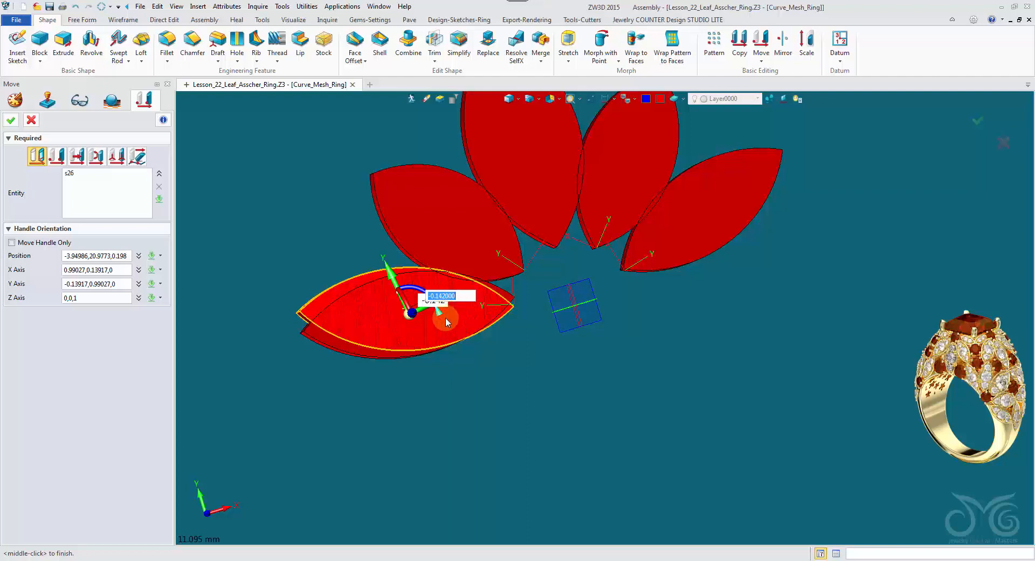
left_click(419, 309)
left_click(452, 295)
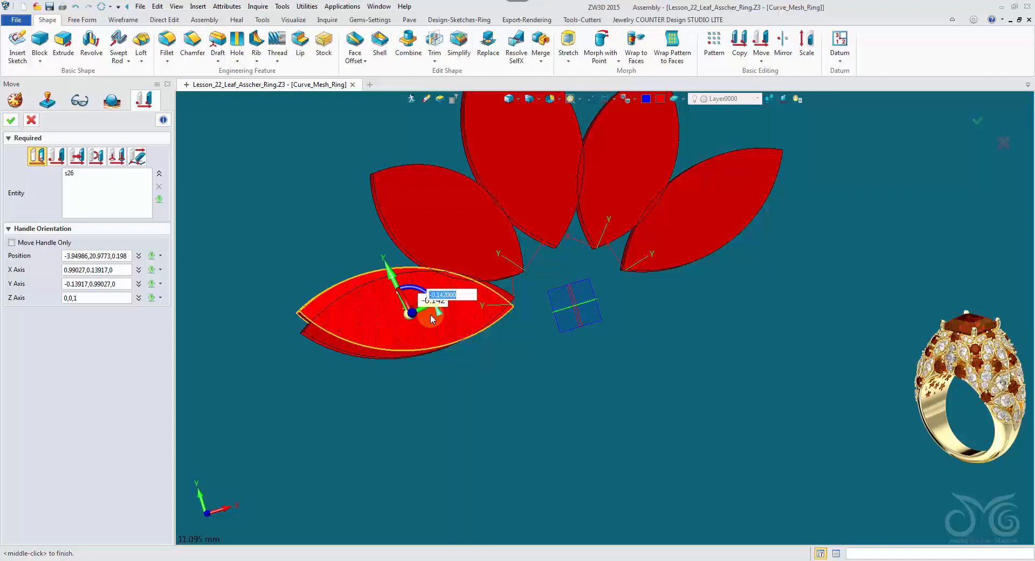
right_click_drag(431, 318, 467, 362)
left_click_drag(466, 366, 462, 366)
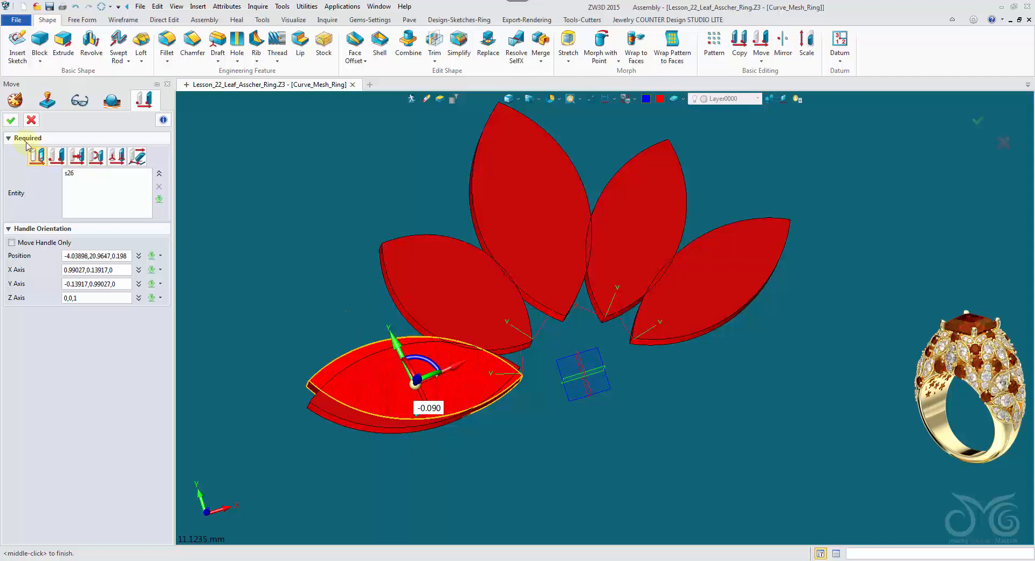
left_click(8, 120)
key("ctrl+Up")
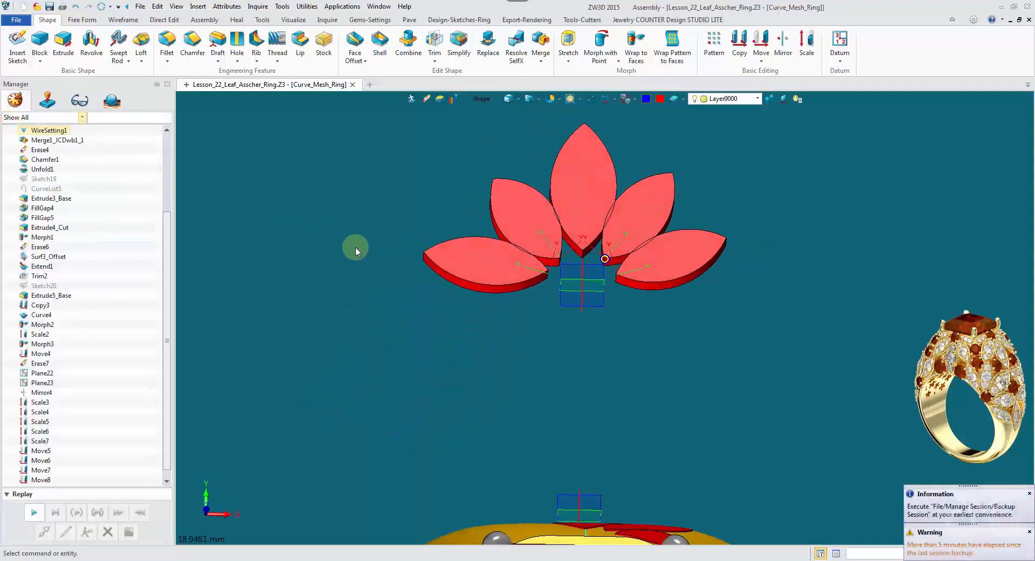
- Start a trial Wrap to Faces with all five leaves of the third cluster as the geometry
left_click(343, 308)
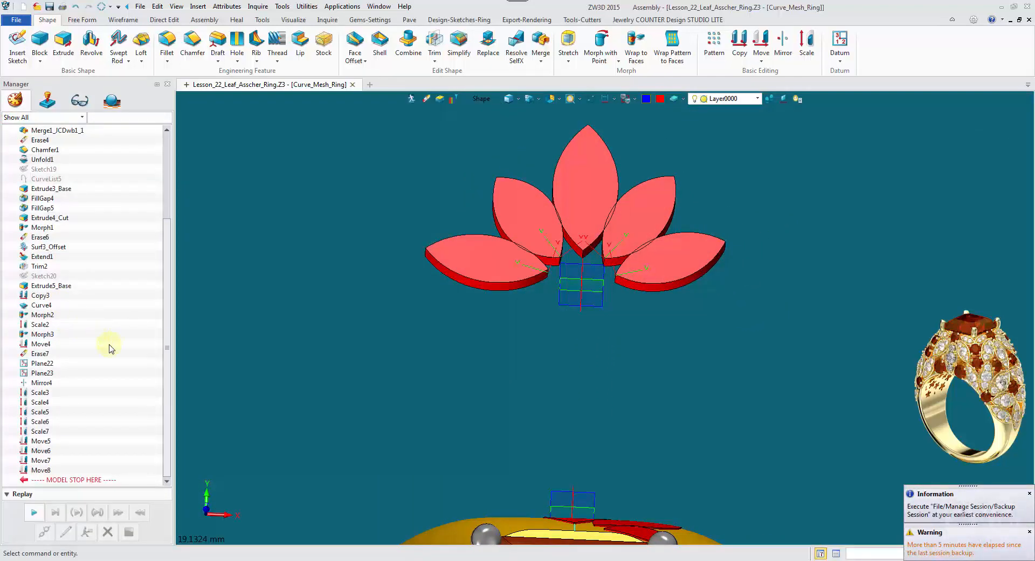
left_click(636, 44)
left_click(642, 256)
left_click(636, 213)
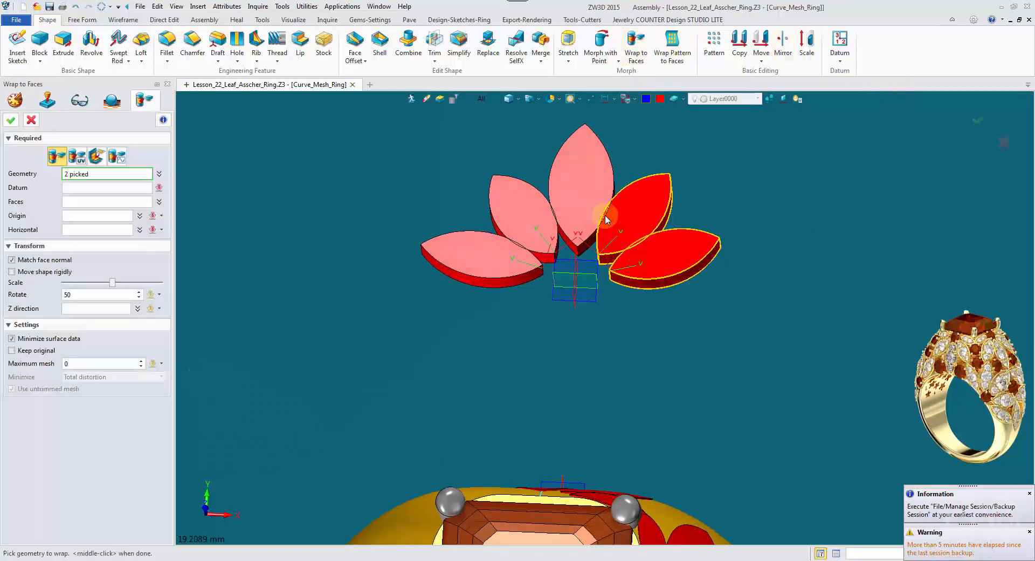
left_click(582, 184)
left_click(542, 211)
left_click(470, 242)
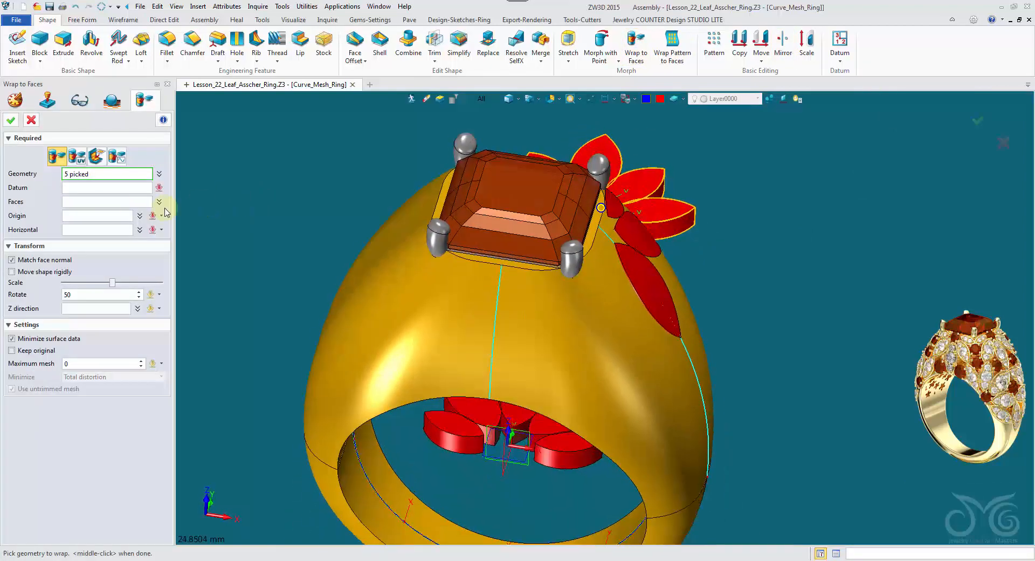
- Try the wrap from the leaf cluster's TOP datum onto the outer ring face, with its origin at the ring's inner edge
left_click(99, 188)
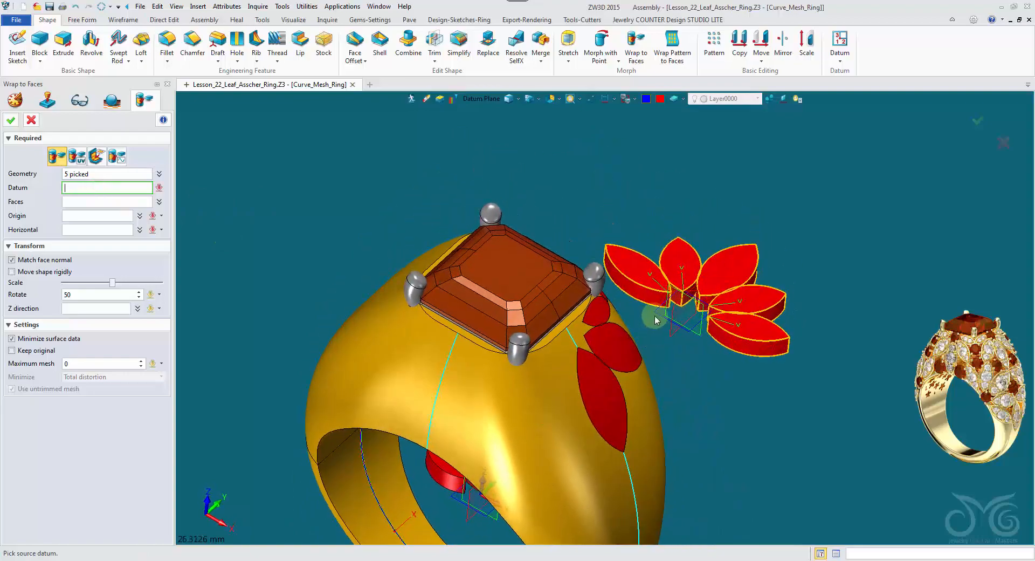
left_click(654, 318)
left_click(290, 337)
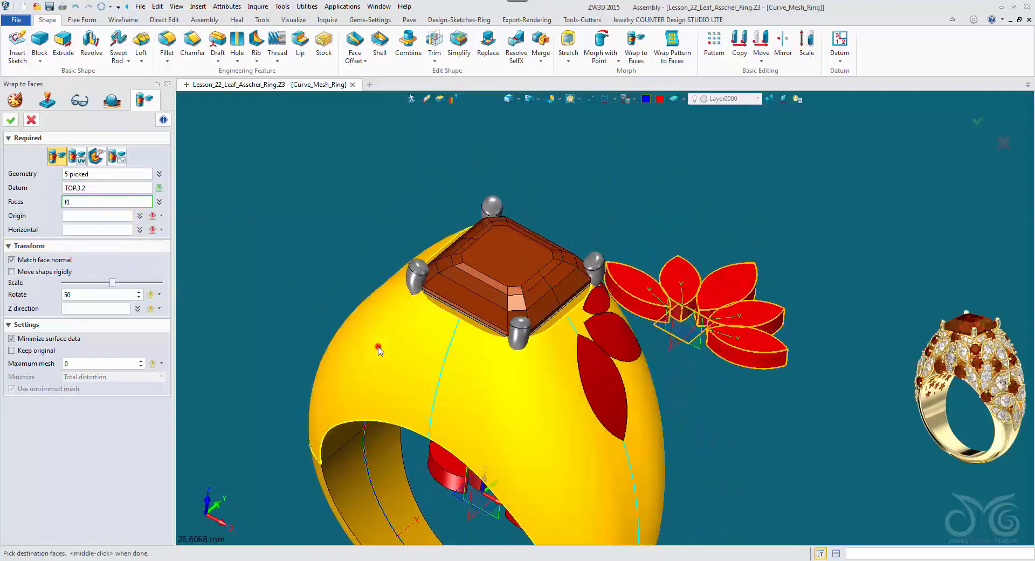
middle_click(334, 311)
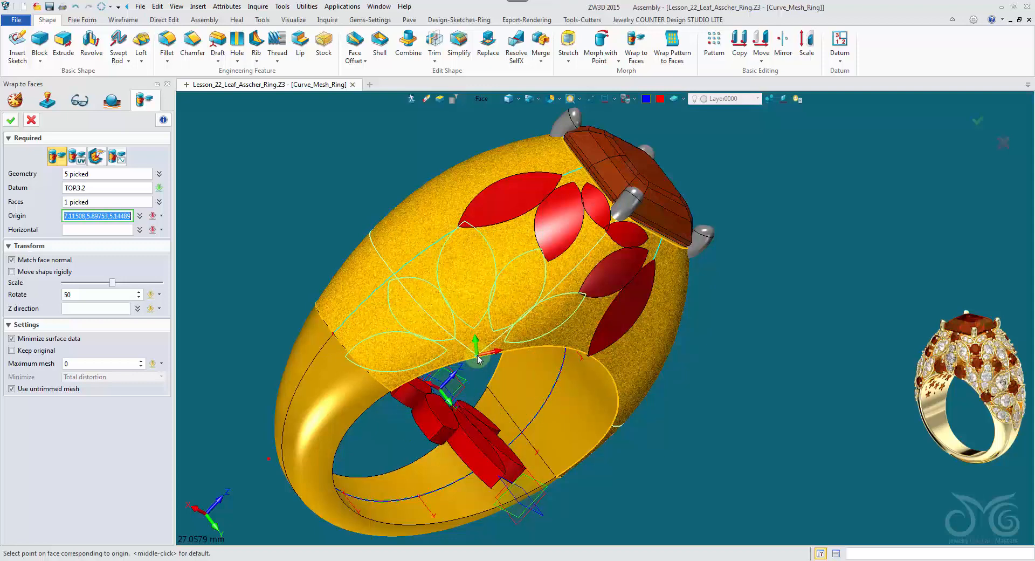
scroll(478, 360, "up", 4)
mouse_move(478, 359)
right_mouse_down()
mouse_move(499, 366)
mouse_move(502, 393)
right_mouse_up()
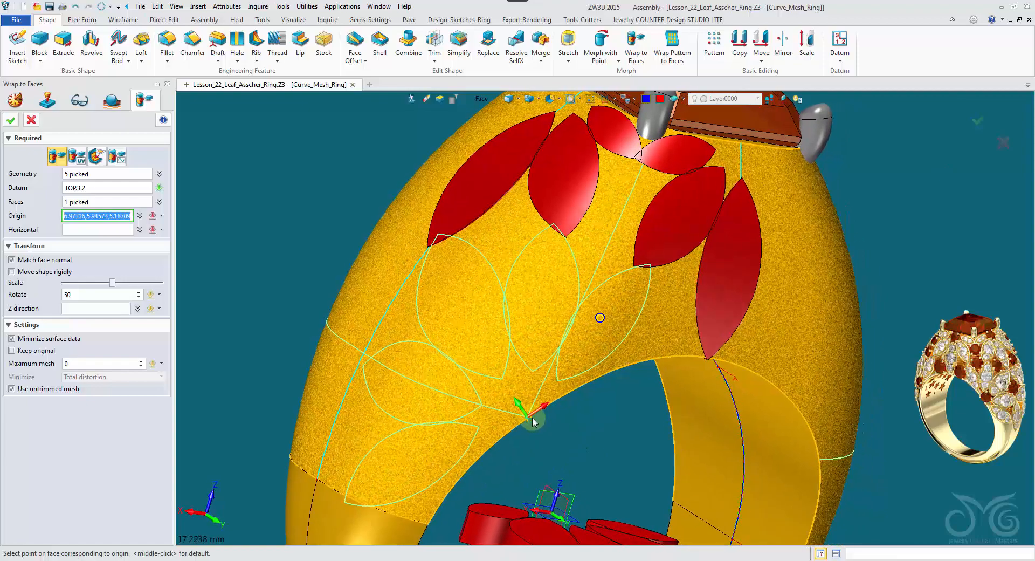
left_click(531, 421)
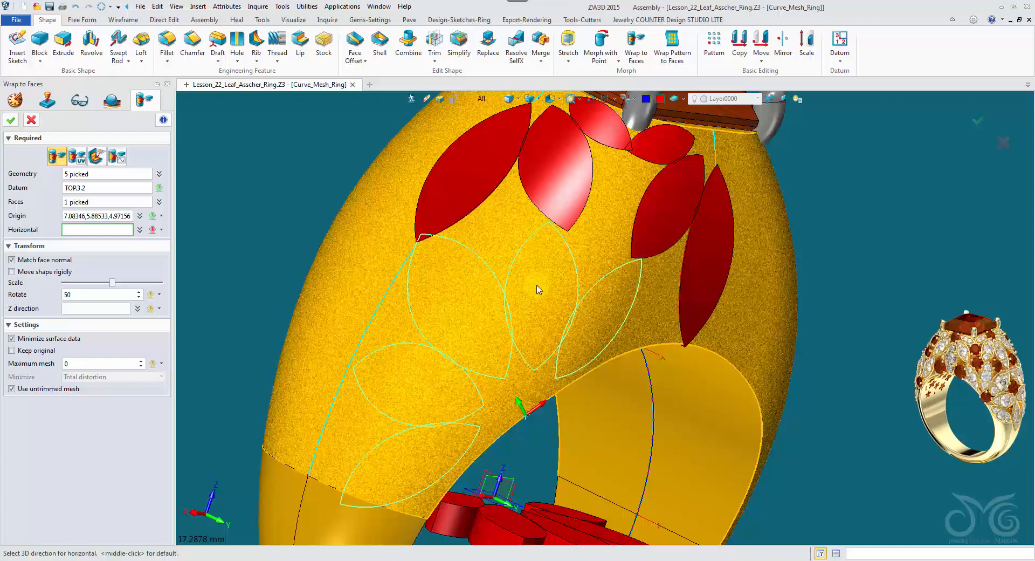
- Examine how the previewed leaves fit beside the existing leaves and the face's lower boundary, and cancel the wrap
middle_click_drag(538, 289, 596, 302)
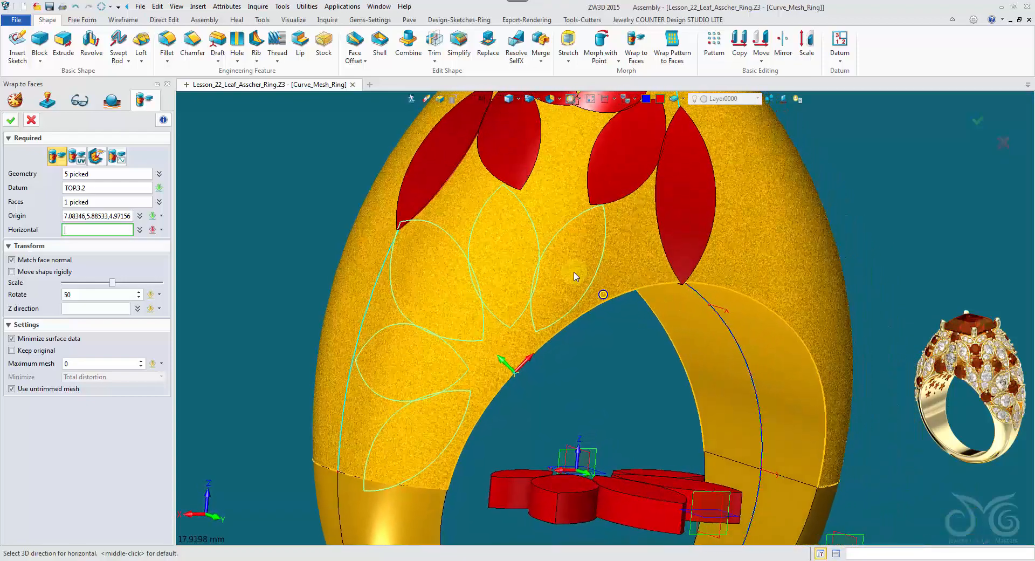
right_click_drag(574, 274, 477, 280)
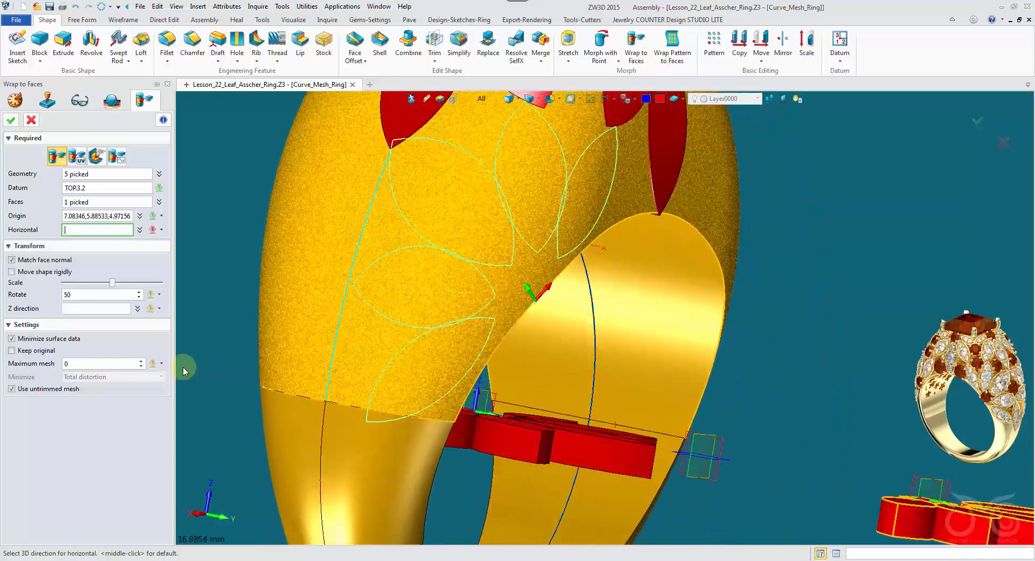
right_click_drag(183, 367, 350, 343)
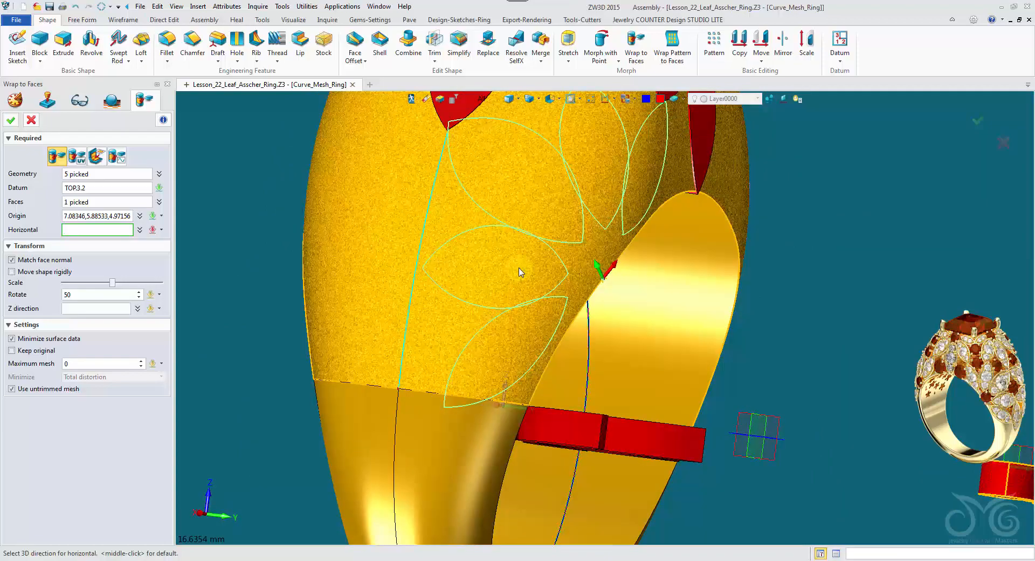
right_click_drag(521, 272, 550, 288)
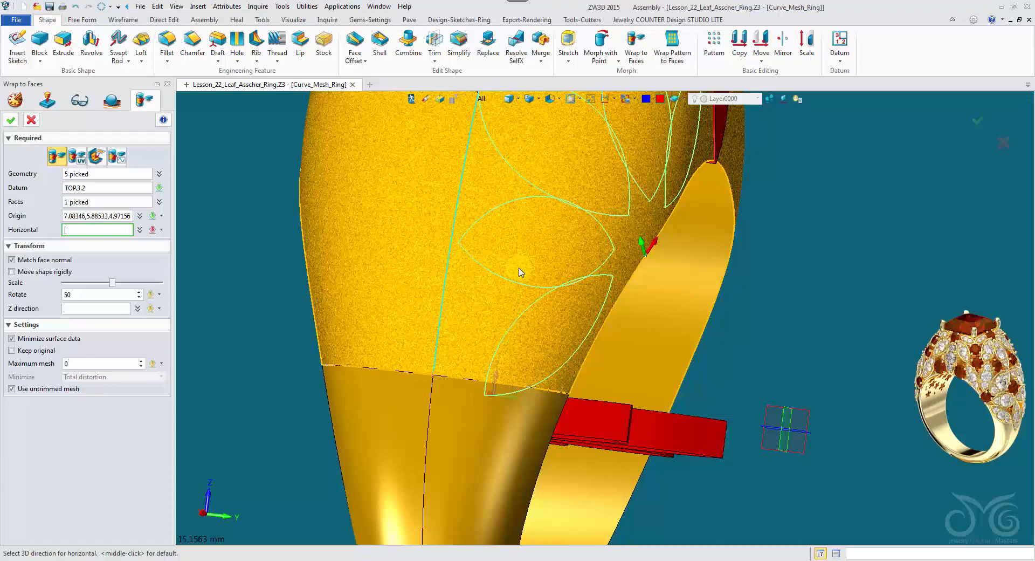
right_click_drag(520, 272, 547, 328)
right_click_drag(396, 369, 428, 320)
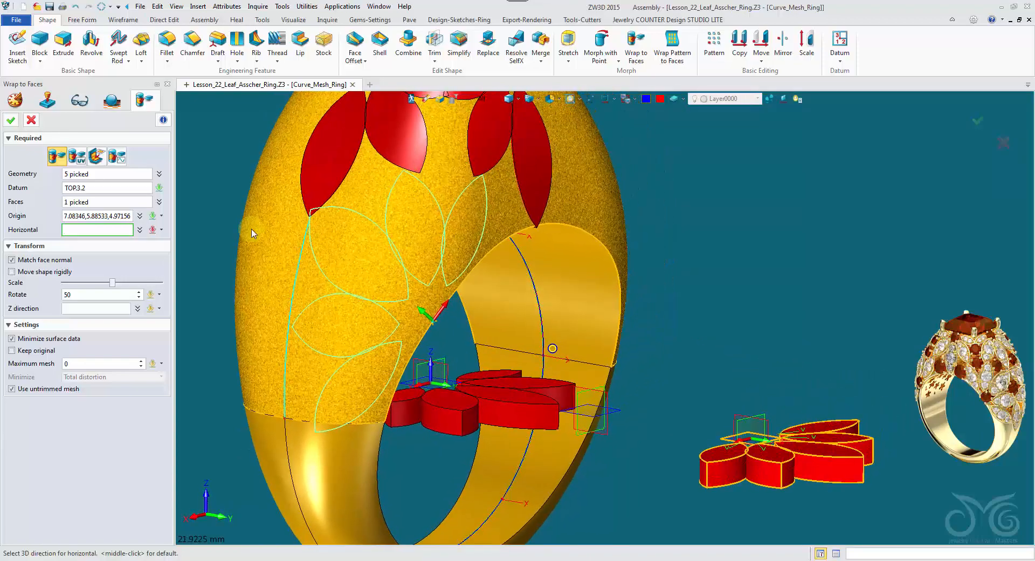
left_click(31, 121)
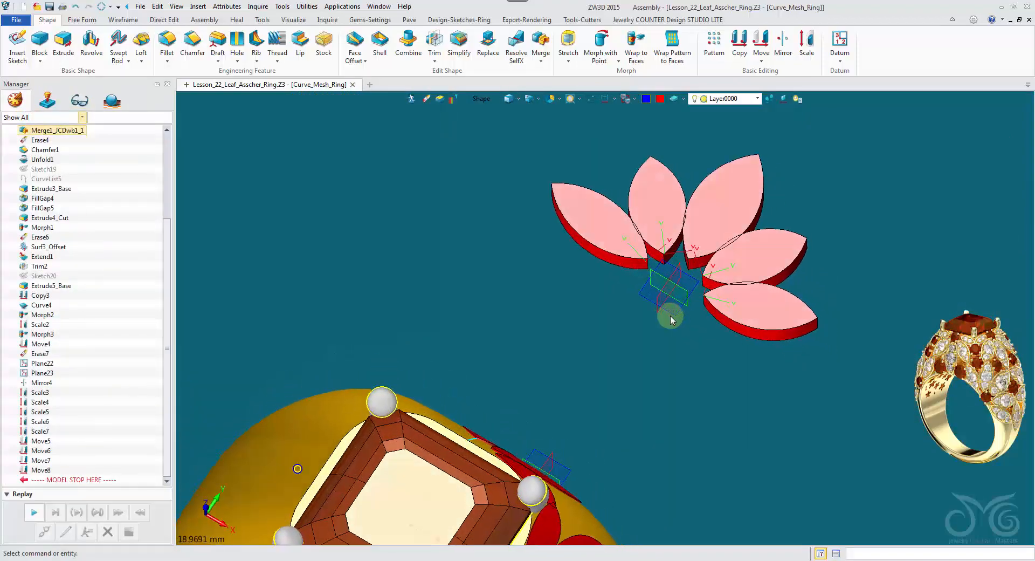
- Roll back the model history and replay it through Morph3, redefining Morph2 and Morph3 with their existing settings
mouse_move(74, 482)
left_mouse_down()
mouse_move(116, 294)
mouse_move(114, 311)
left_mouse_up()
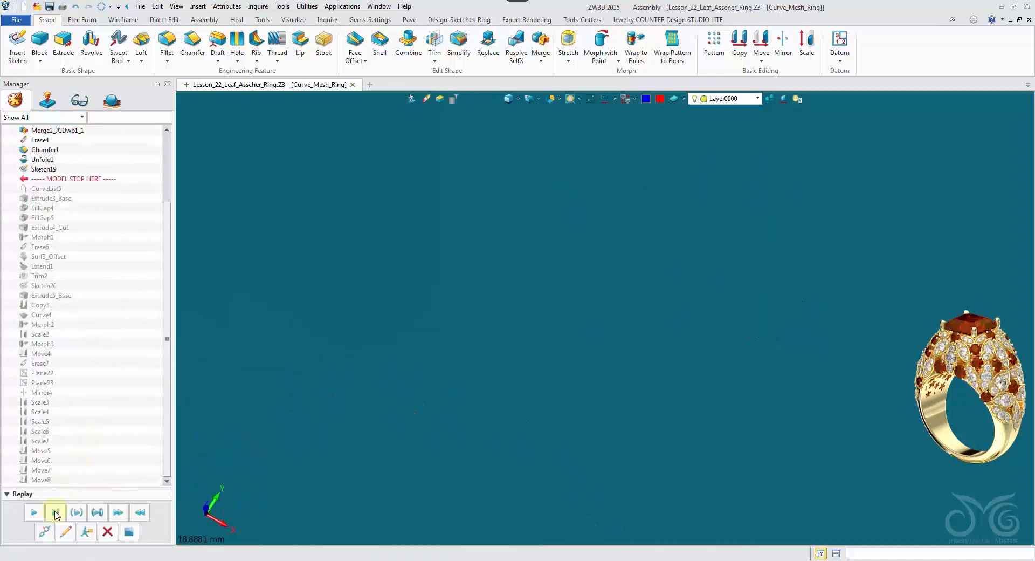
left_click(65, 532)
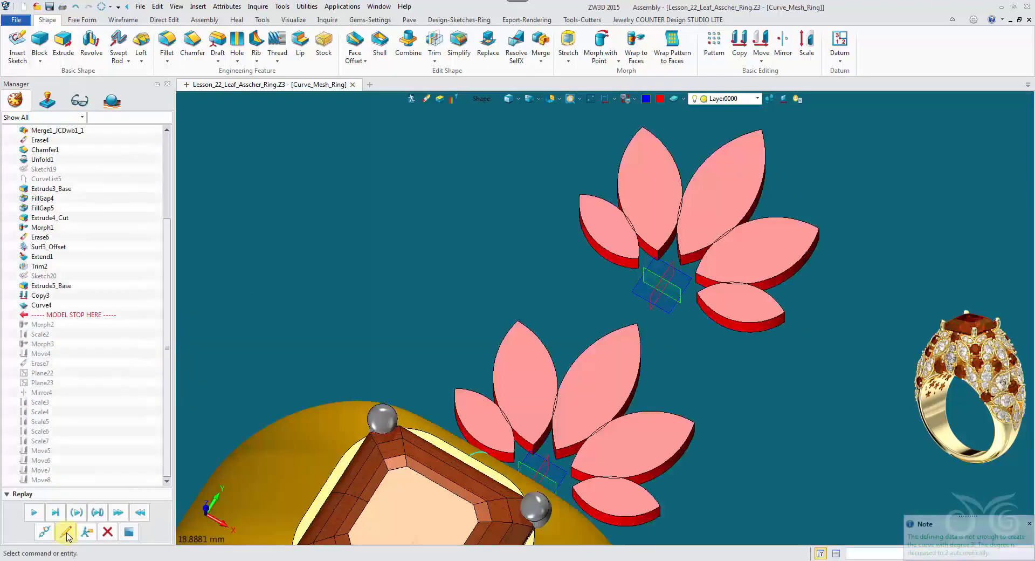
left_click(9, 121)
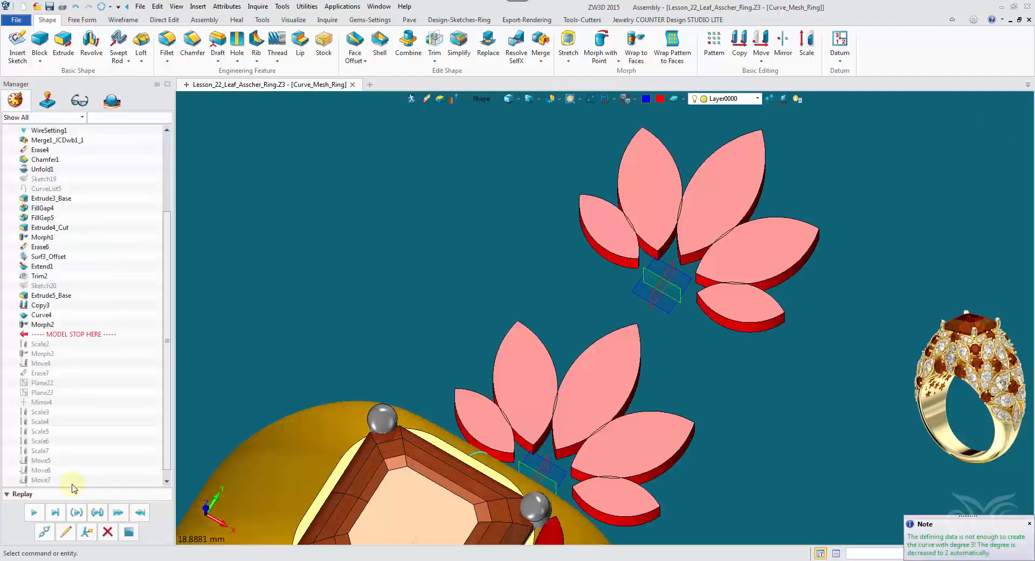
left_click(65, 532)
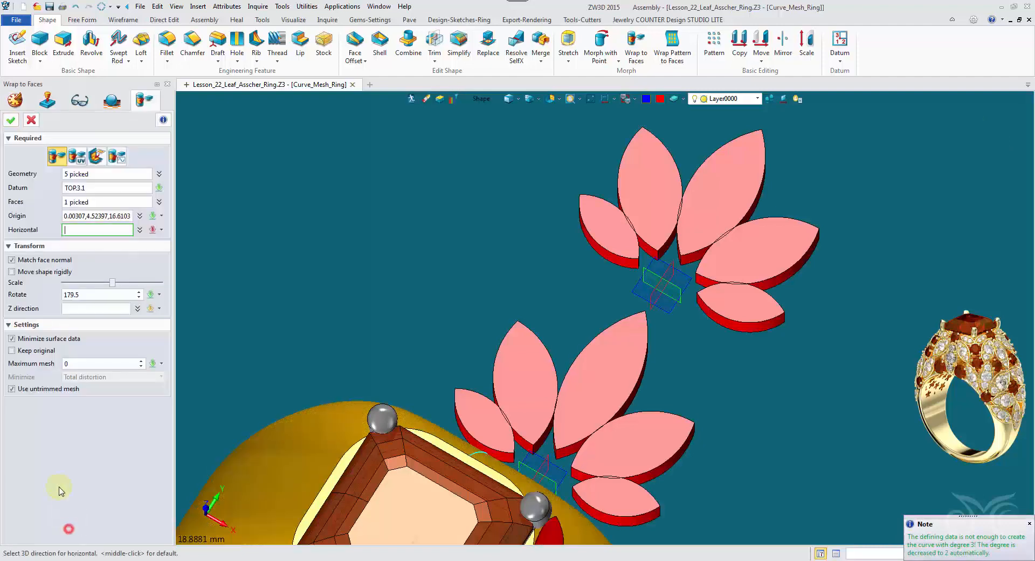
left_click(14, 121)
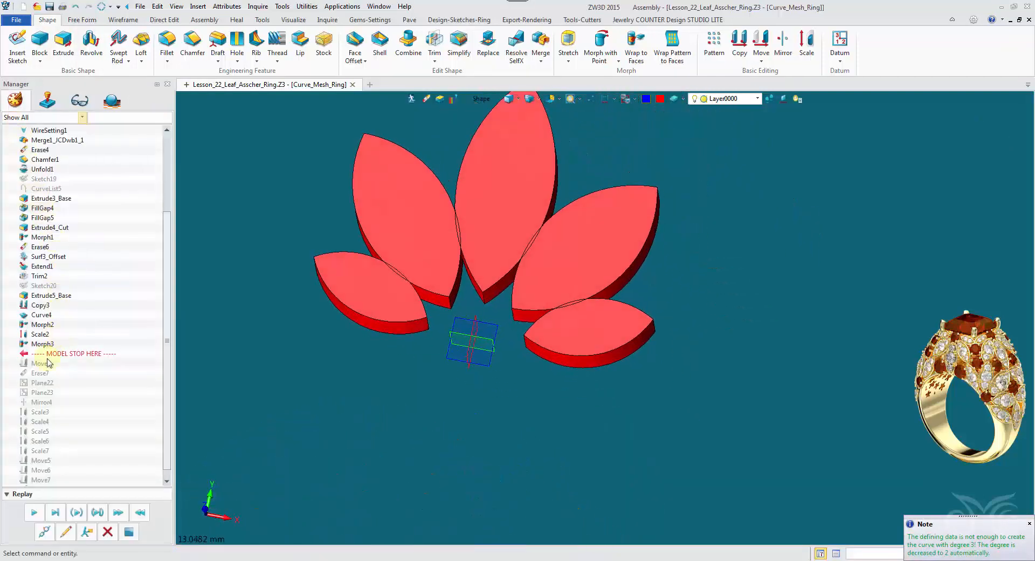
- Replay the history one feature at a time from Move4 through Scale4
left_click(30, 514)
left_click(30, 515)
left_click(30, 514)
left_click(30, 514)
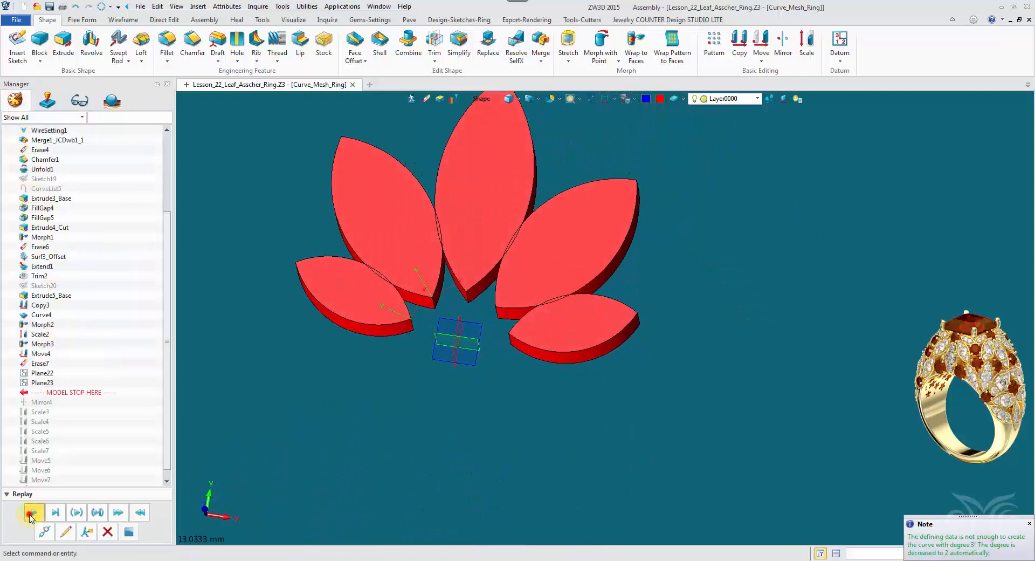
left_click(30, 514)
left_click(29, 514)
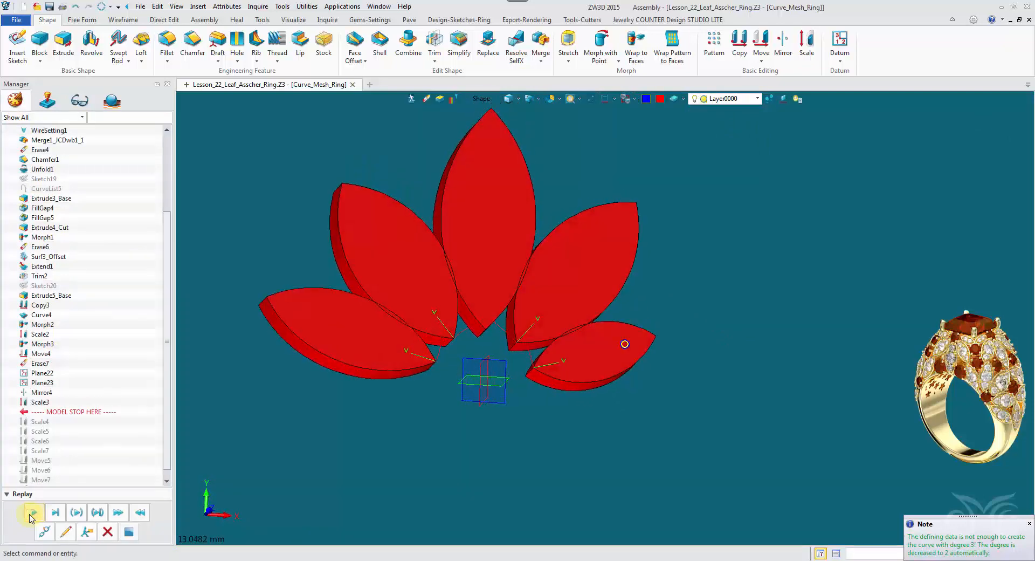
left_click(30, 514)
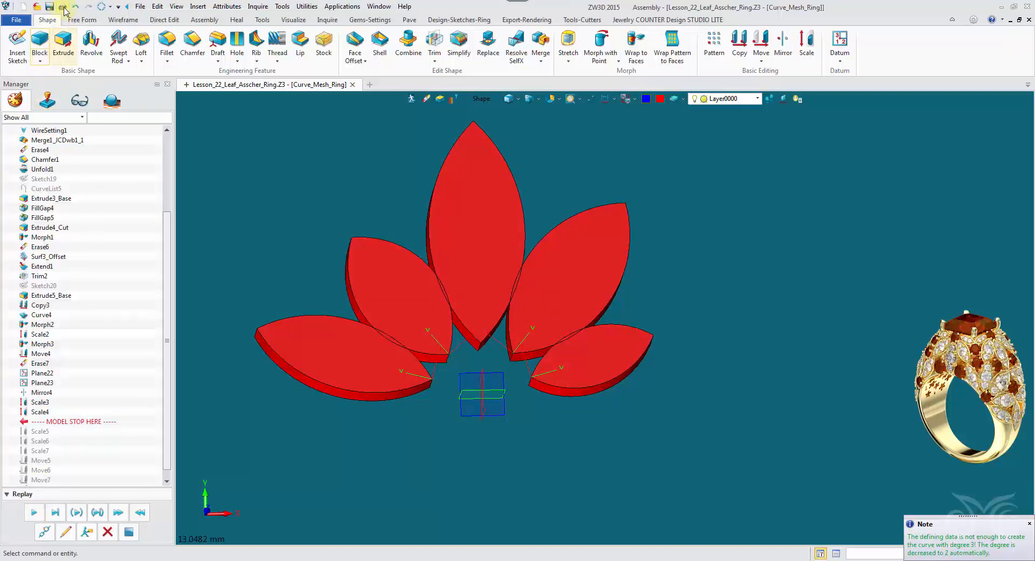
- Redefine Scale4 so the second leaf from the left has a Y scale of 0.85
left_click(66, 532)
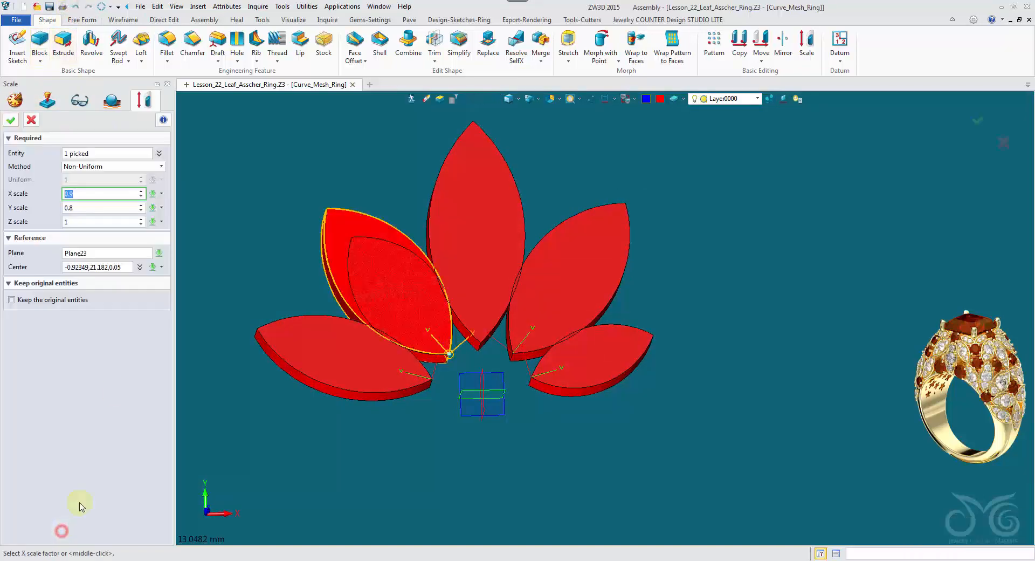
scroll(105, 205, "down", 1)
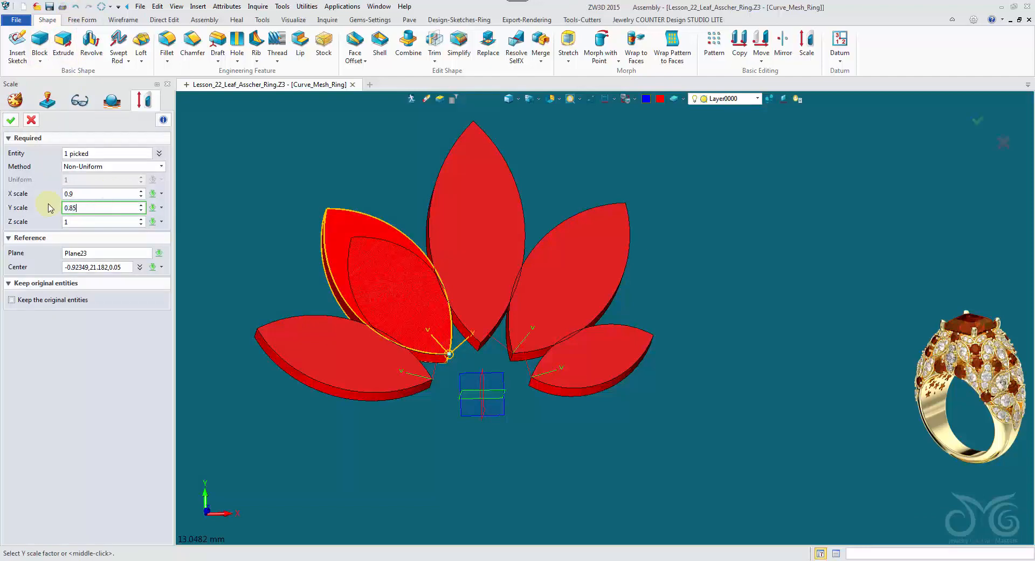
key("Return")
left_click(10, 120)
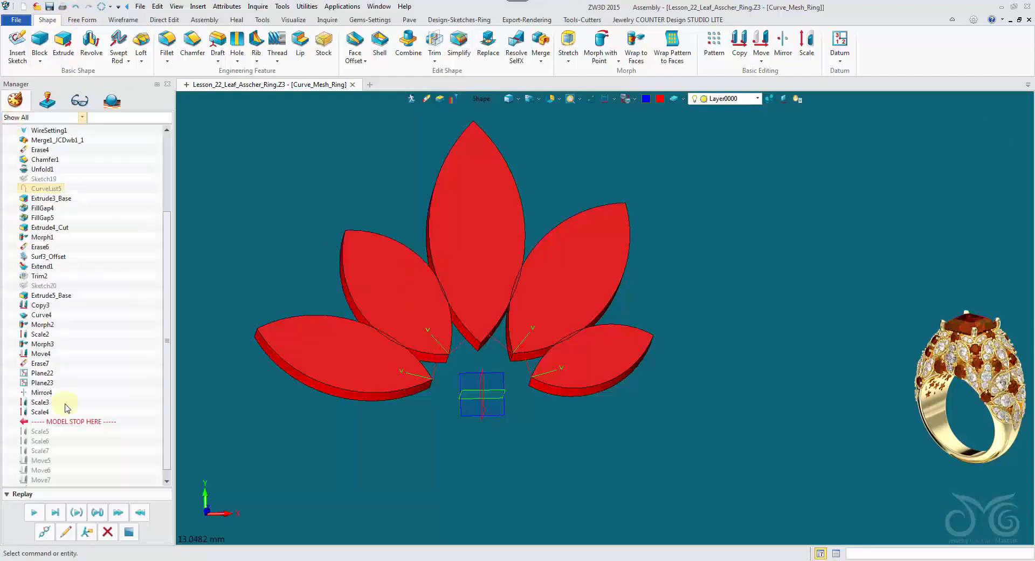
- Redefine Scale5 with its existing settings, and redefine Scale6 so the second leaf from the right has a Y scale of 0.9
left_click(65, 532)
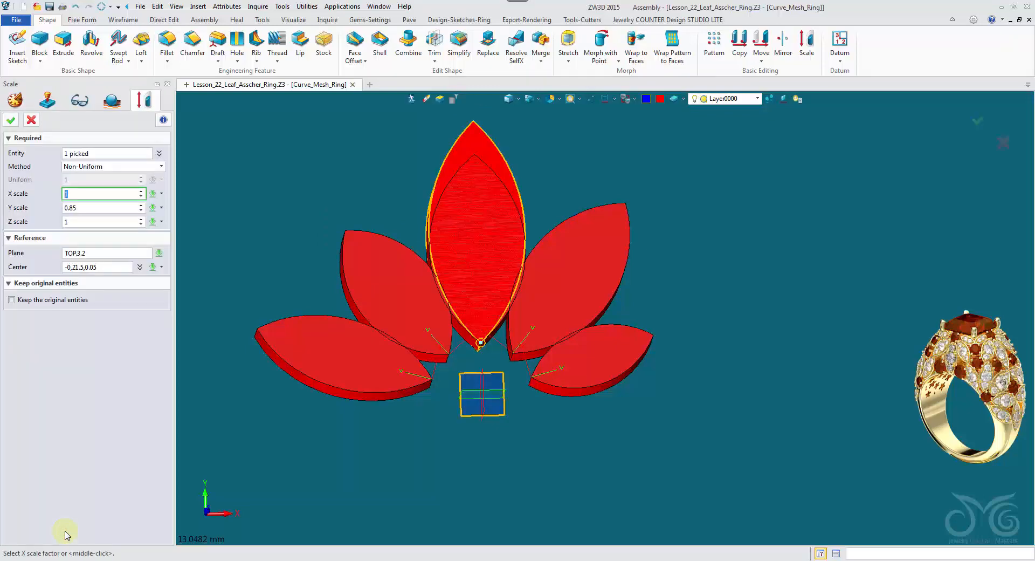
left_click(9, 121)
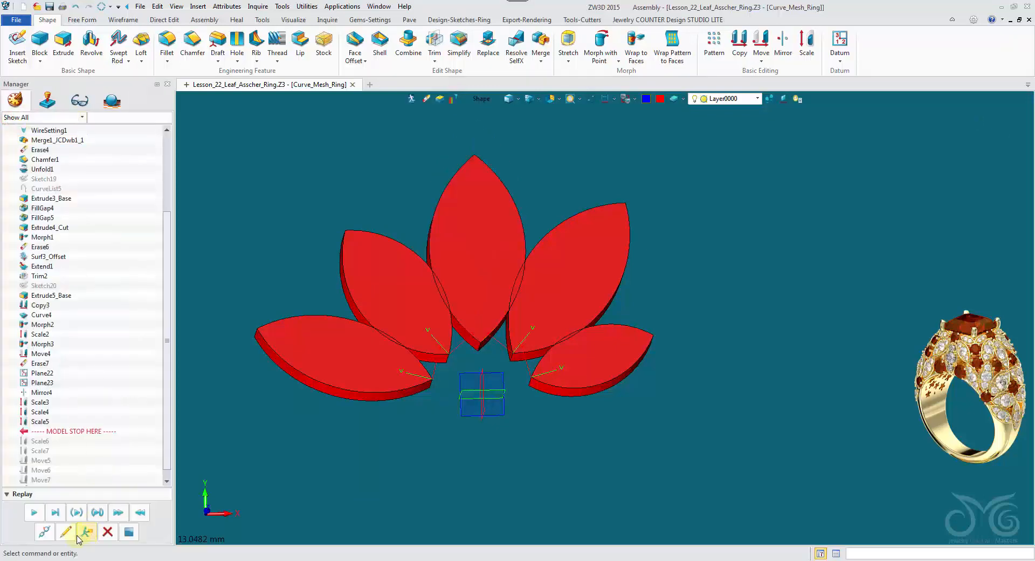
left_click(74, 538)
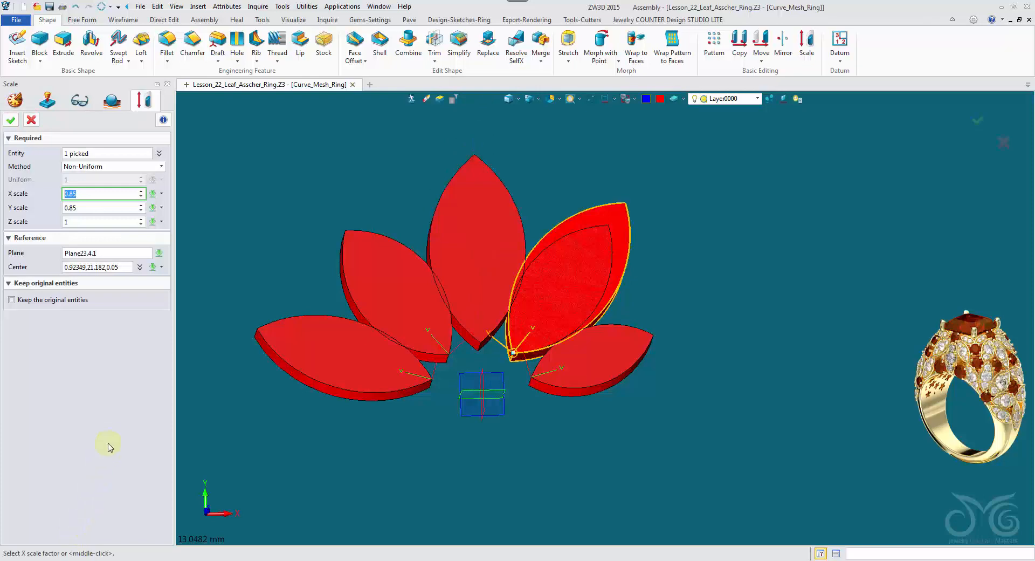
left_click(94, 207)
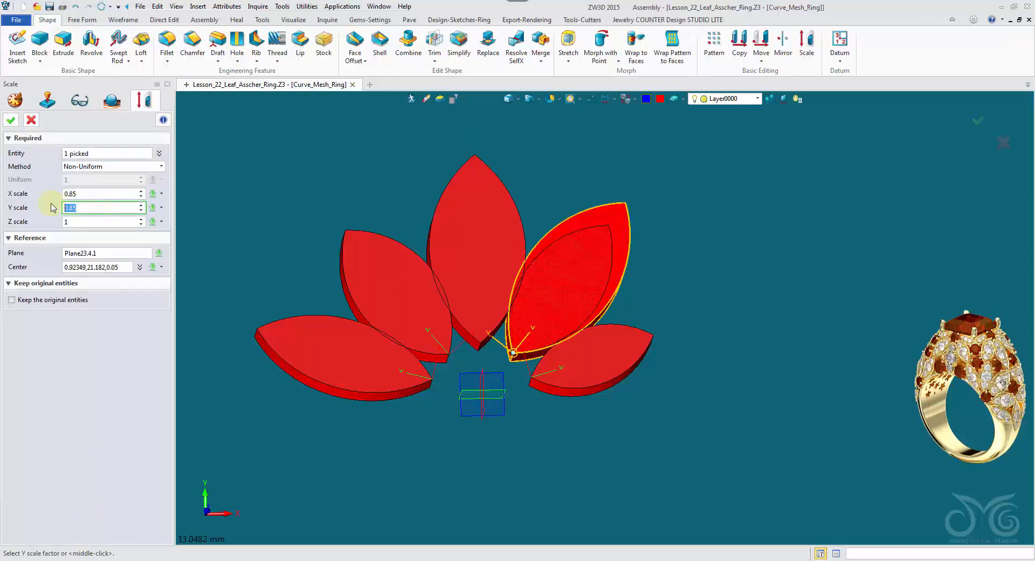
key("Return")
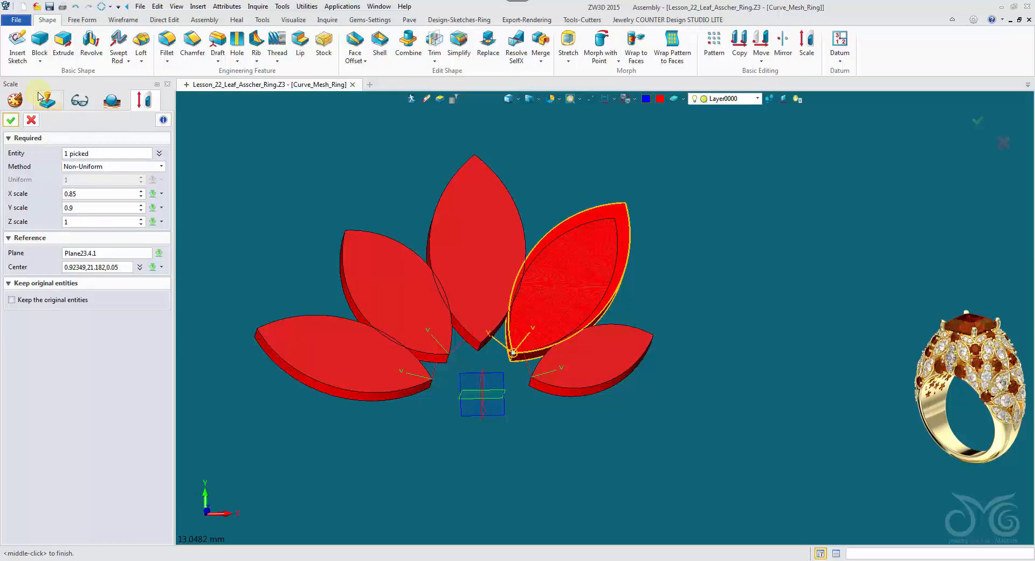
left_click(13, 120)
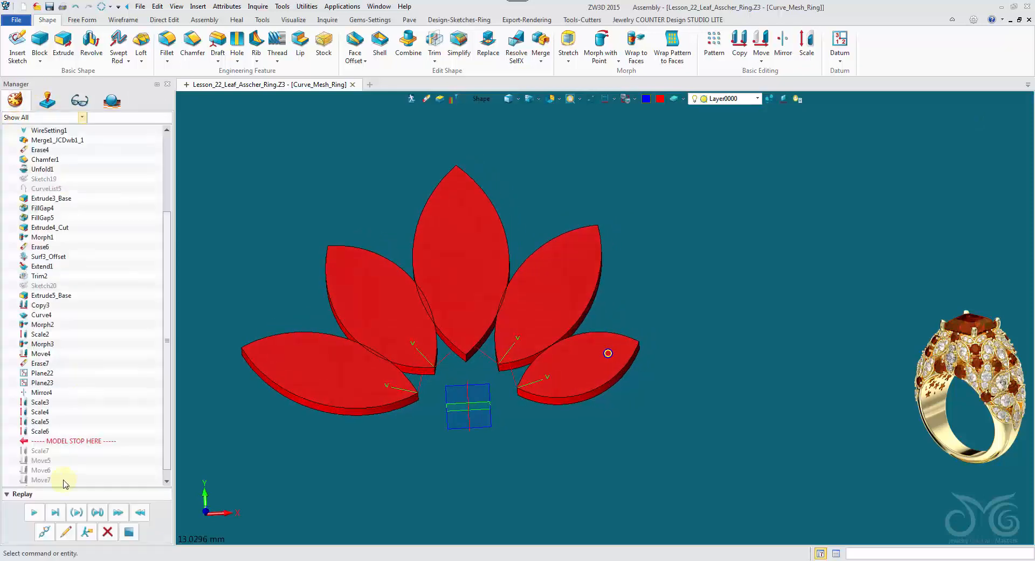
- Redefine Scale7 so the rightmost leaf has an X scale of 1.3 and a Y scale of 1.35
left_click(65, 533)
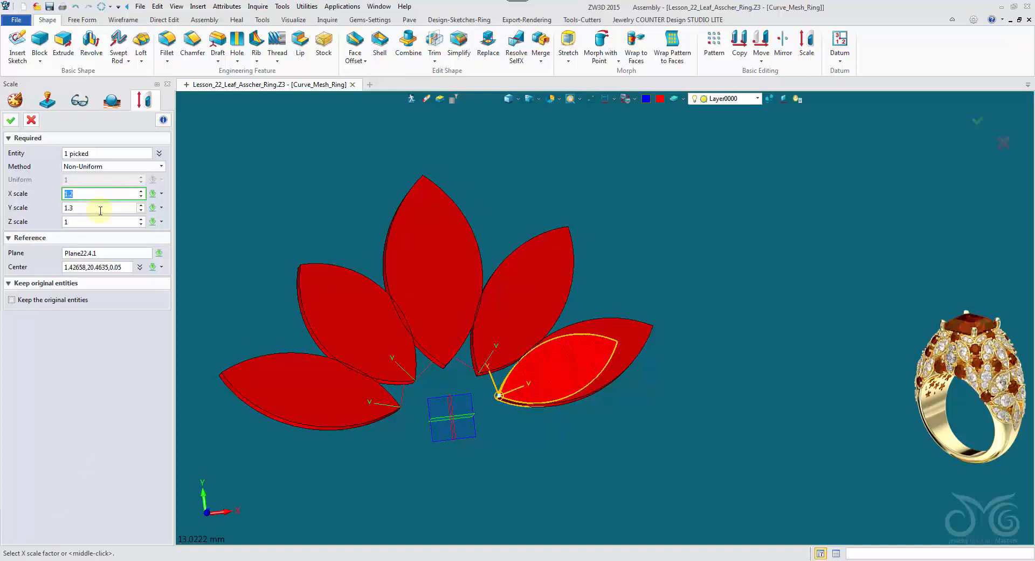
left_click(98, 192)
scroll(97, 193, "up", 1)
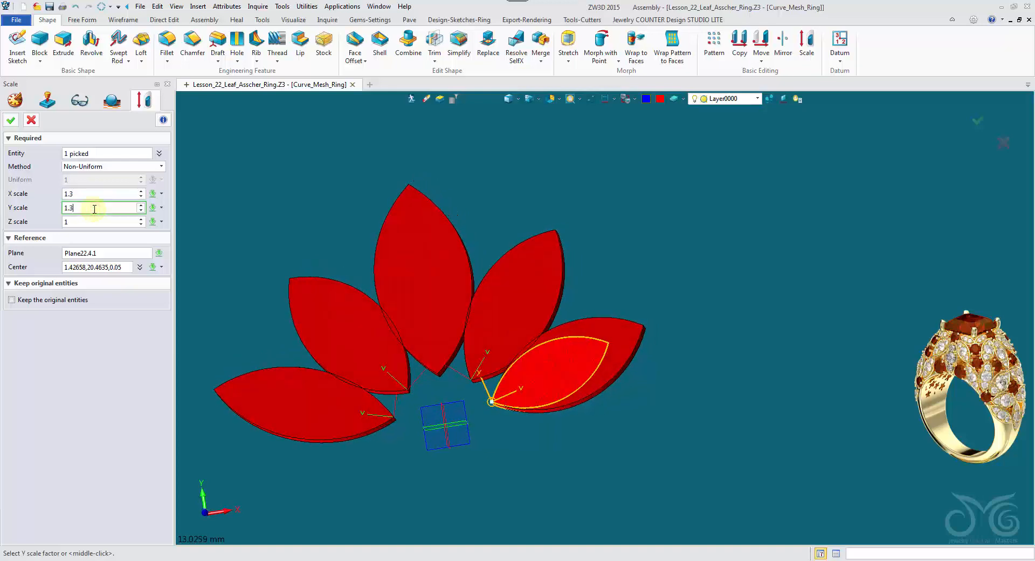
key("Return")
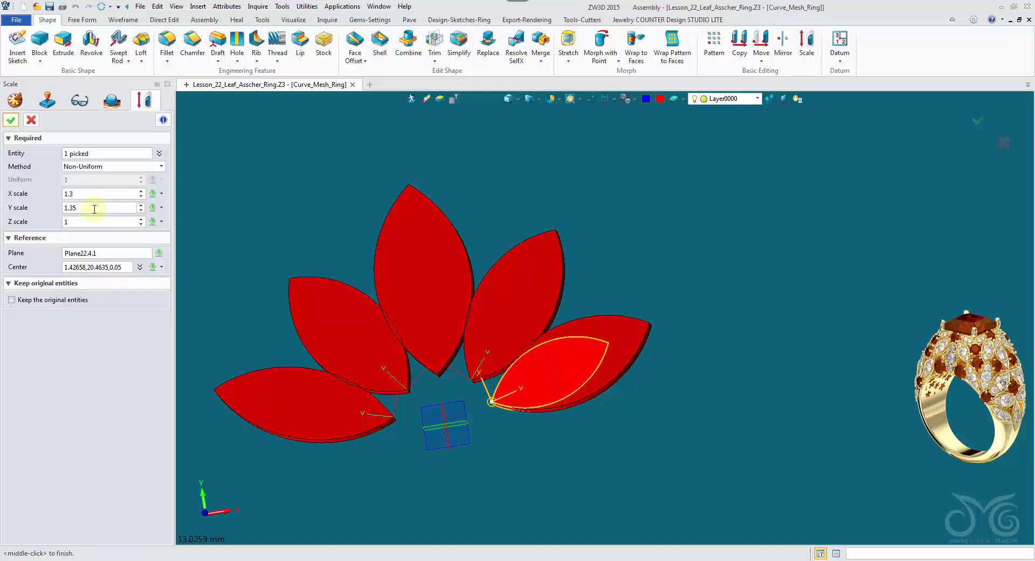
left_click(11, 120)
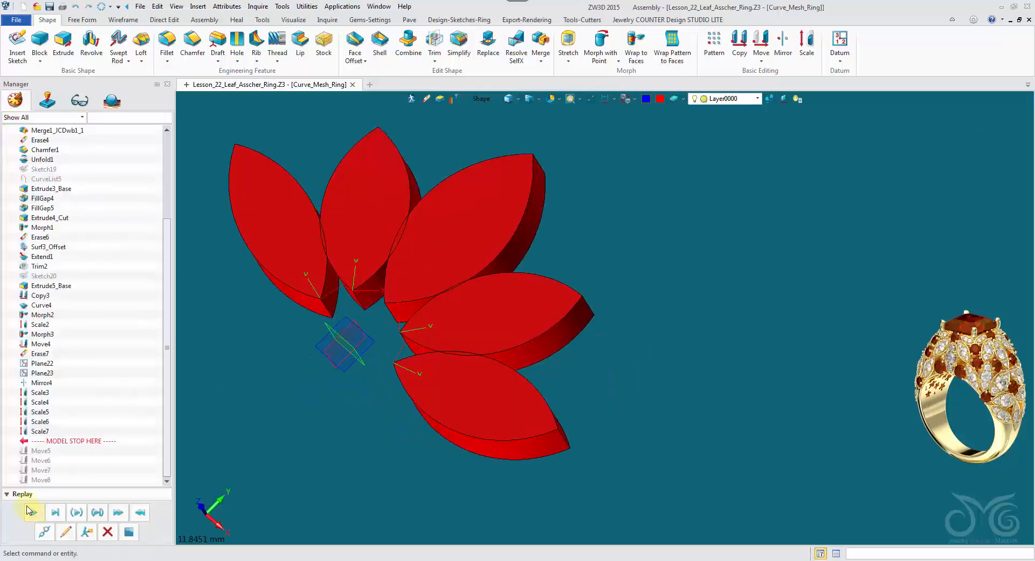
- Replay the history one feature at a time through Move7 and skip Move8
left_click(32, 511)
left_click(32, 511)
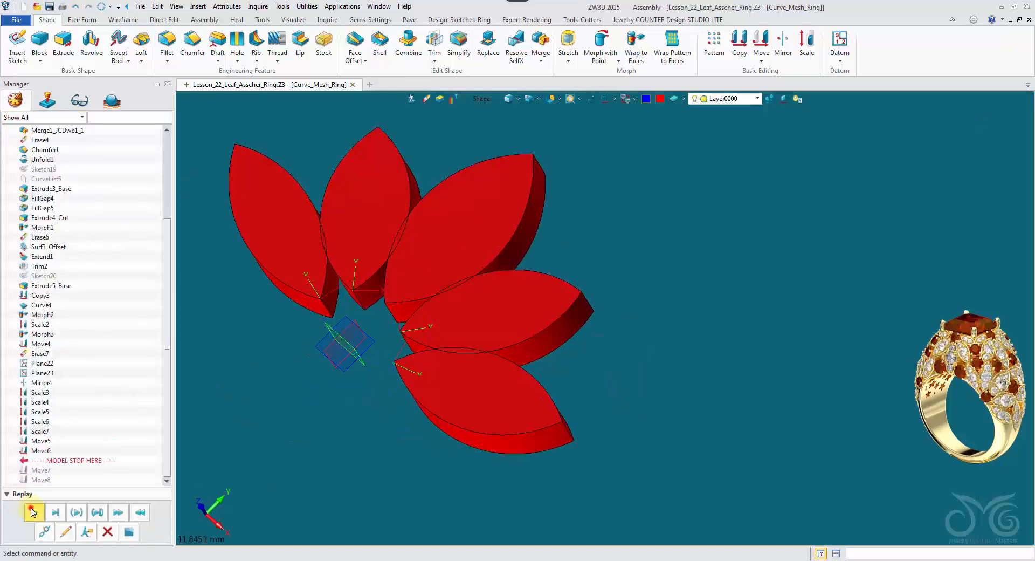
left_click(33, 511)
left_click(33, 511)
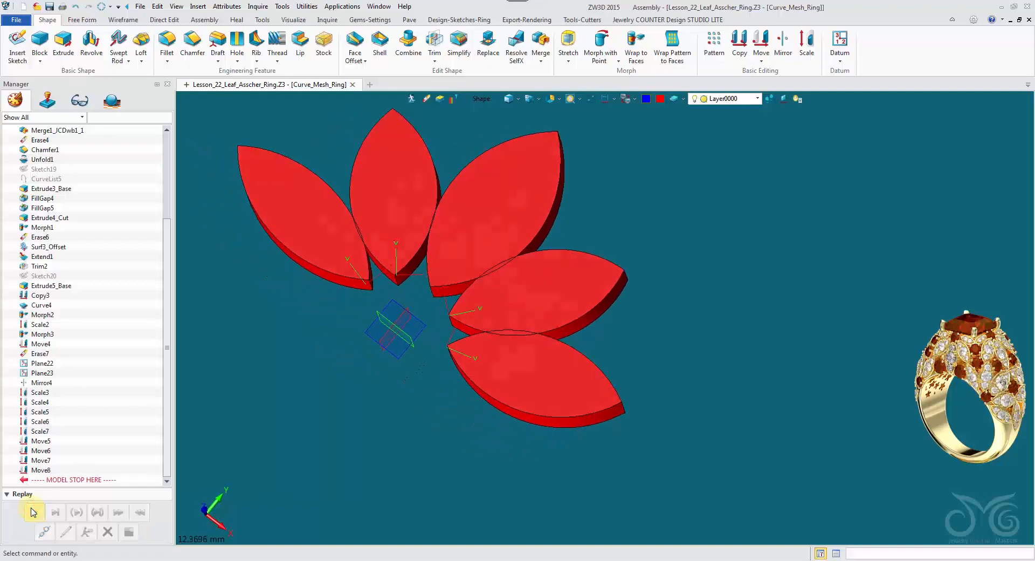
left_click(77, 7)
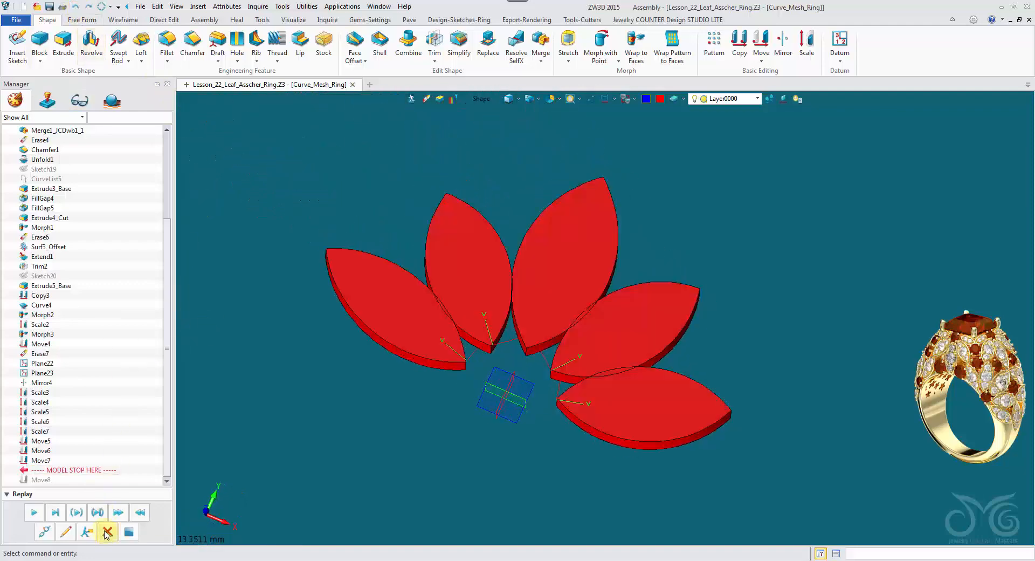
left_click(77, 512)
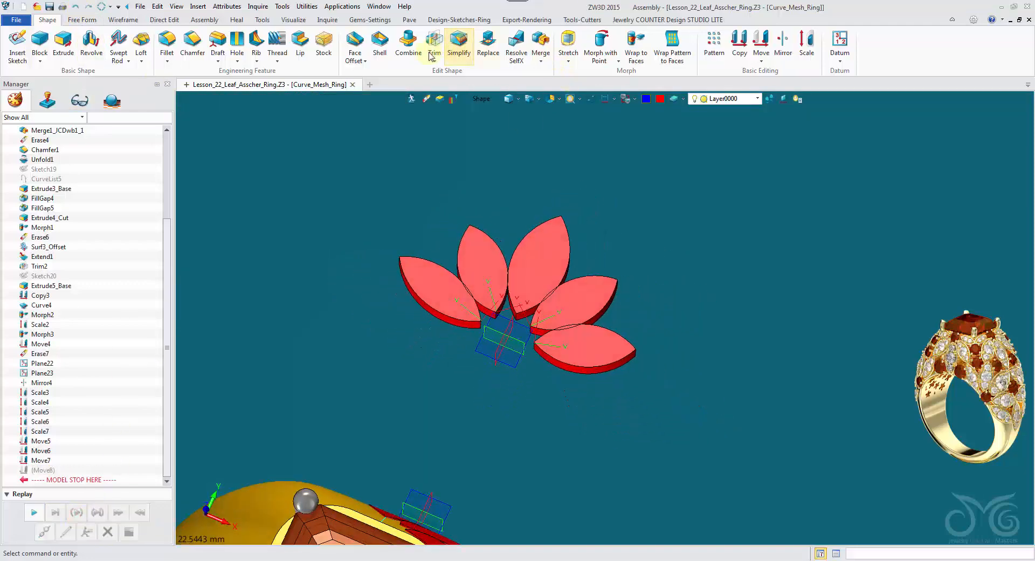
- Start a Wrap to Faces with the third cluster's five flat leaves as geometry and the TOP.3.2 plane as datum
left_click(636, 48)
left_click(441, 393)
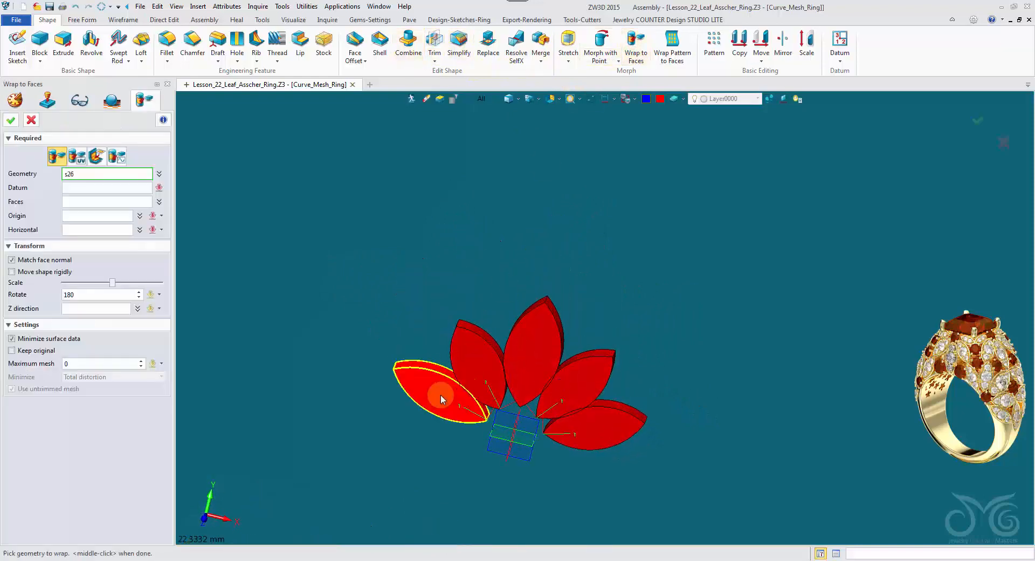
left_click(487, 370)
left_click(539, 351)
left_click(599, 424)
right_click_drag(291, 316, 259, 253)
left_click(73, 188)
right_click_drag(353, 482, 366, 455)
left_click(475, 443)
left_click(475, 444)
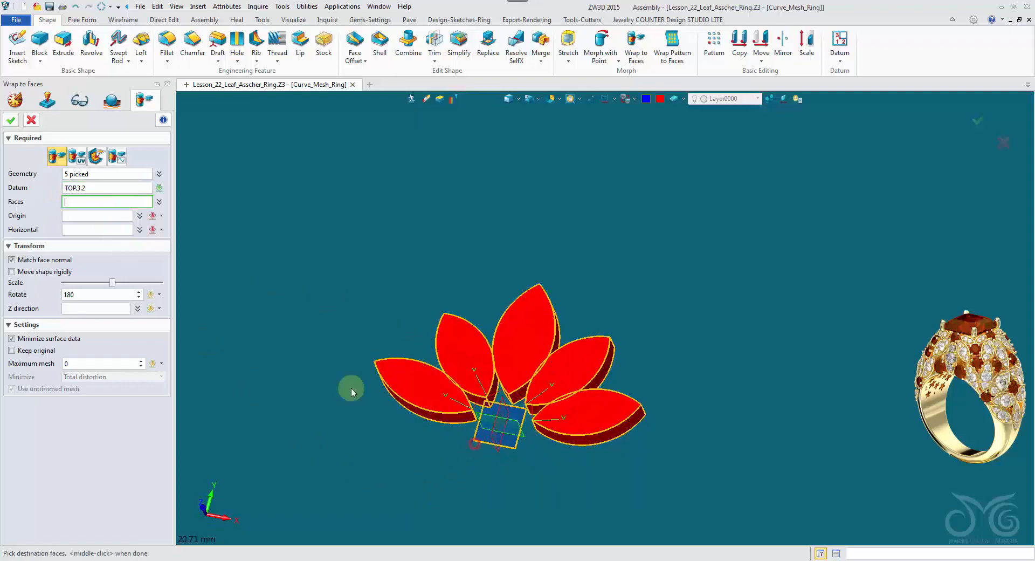
- Choose the ring's outer face as the wrap destination, try a rotation of 55, and set the rotation to 50
scroll(229, 302, "down", 3)
right_click_drag(229, 302, 243, 218)
left_click(388, 282)
left_click(106, 217)
right_click_drag(334, 243, 416, 297)
scroll(416, 297, "up", 2)
scroll(417, 297, "up", 1)
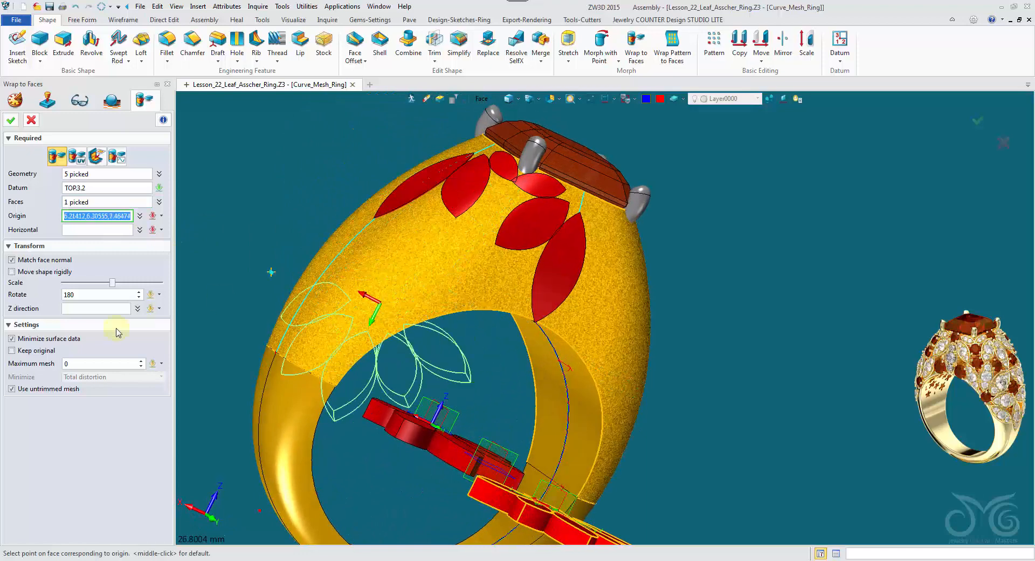
left_click(91, 294)
type("55")
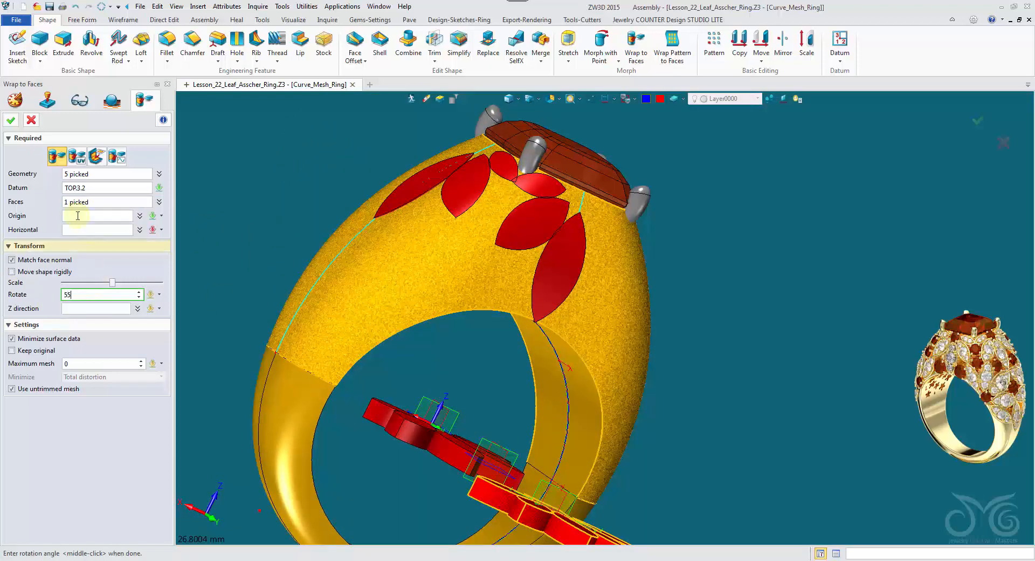
left_click(78, 216)
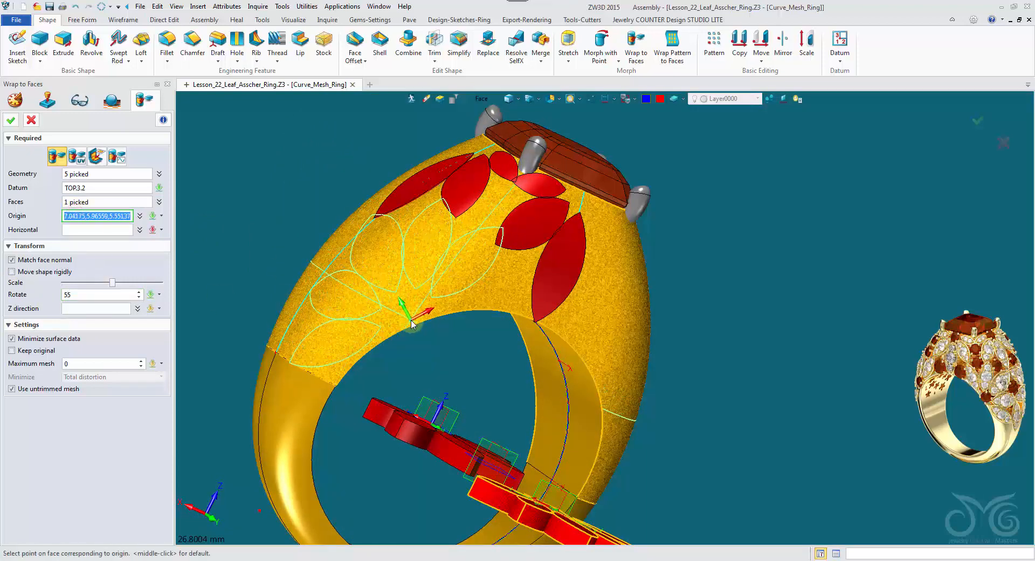
left_click(99, 294)
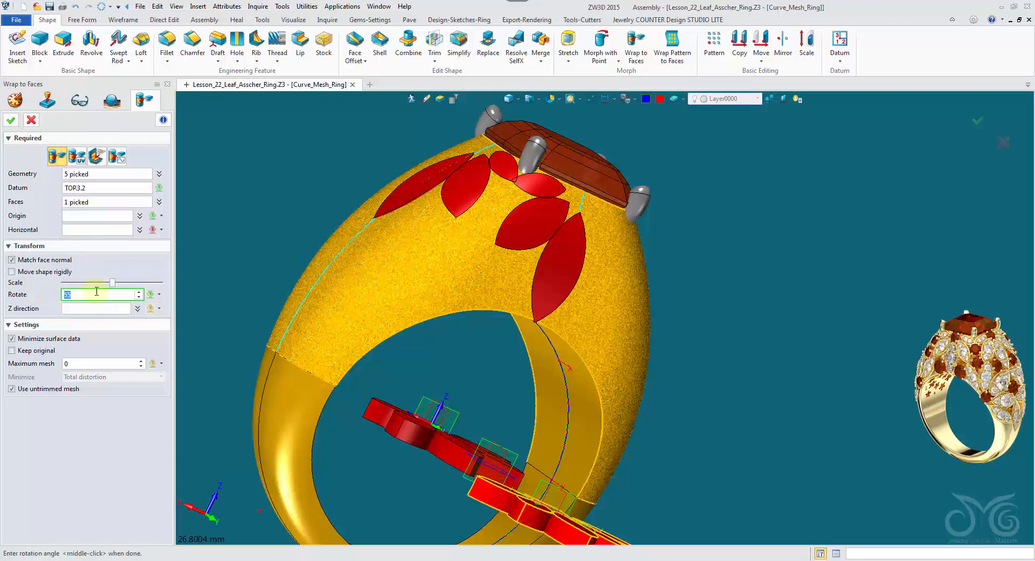
type("50")
- Place the wrap origin near the finger opening's edge at about 7.17, 5.84, 4.85 and apply the five-leaf wrap
left_click(68, 217)
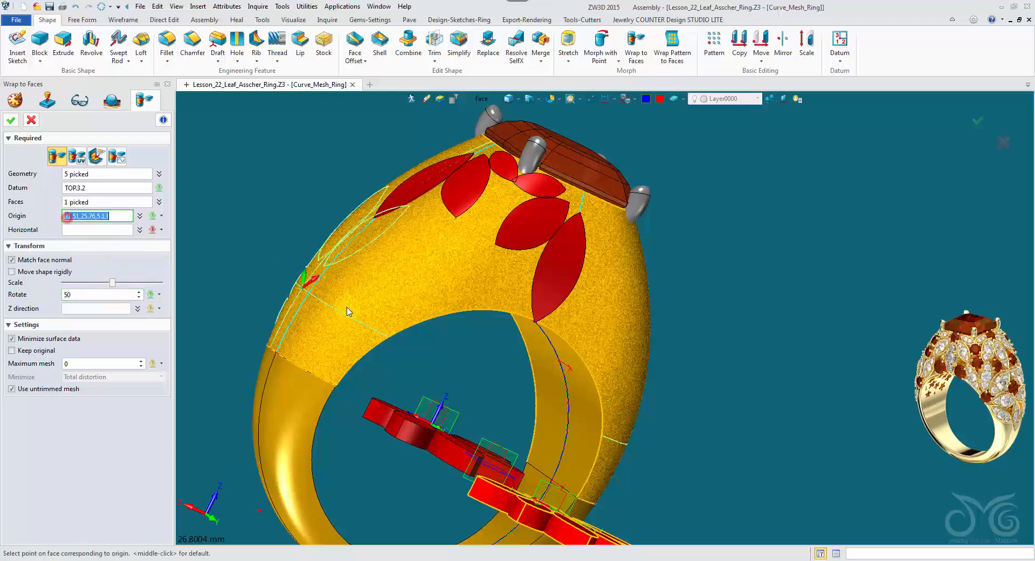
left_click(407, 327)
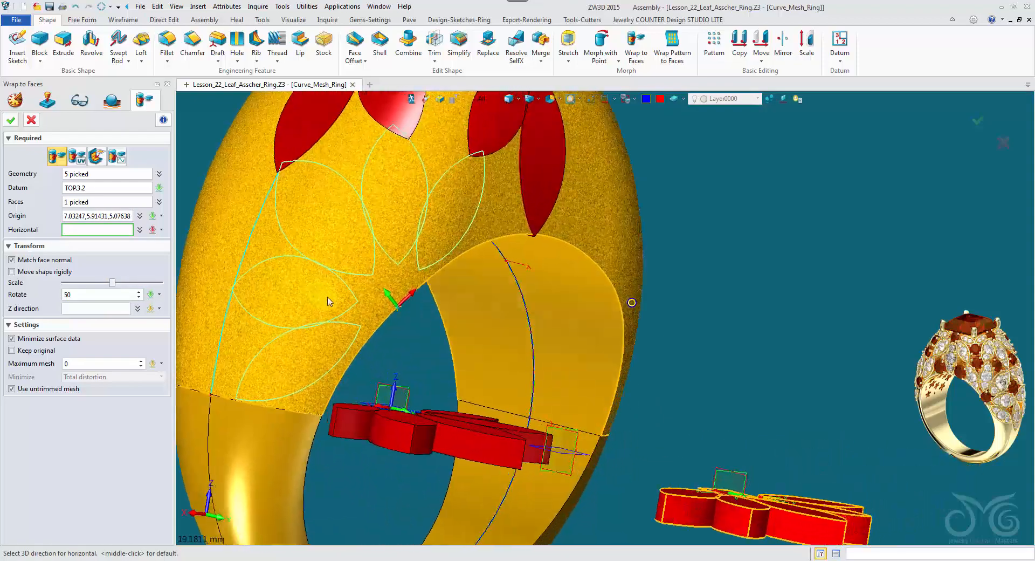
left_click(99, 216)
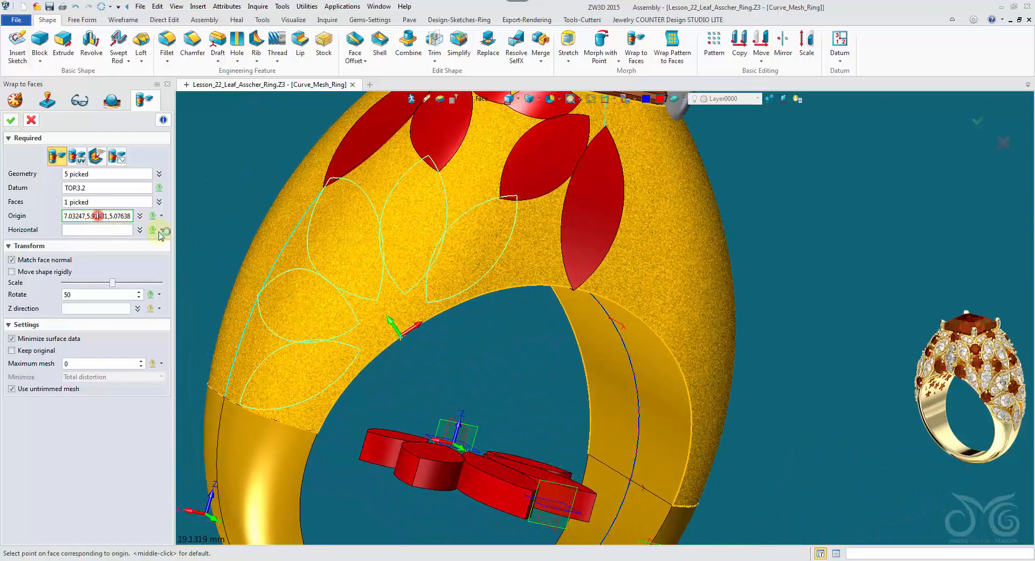
left_click(395, 345)
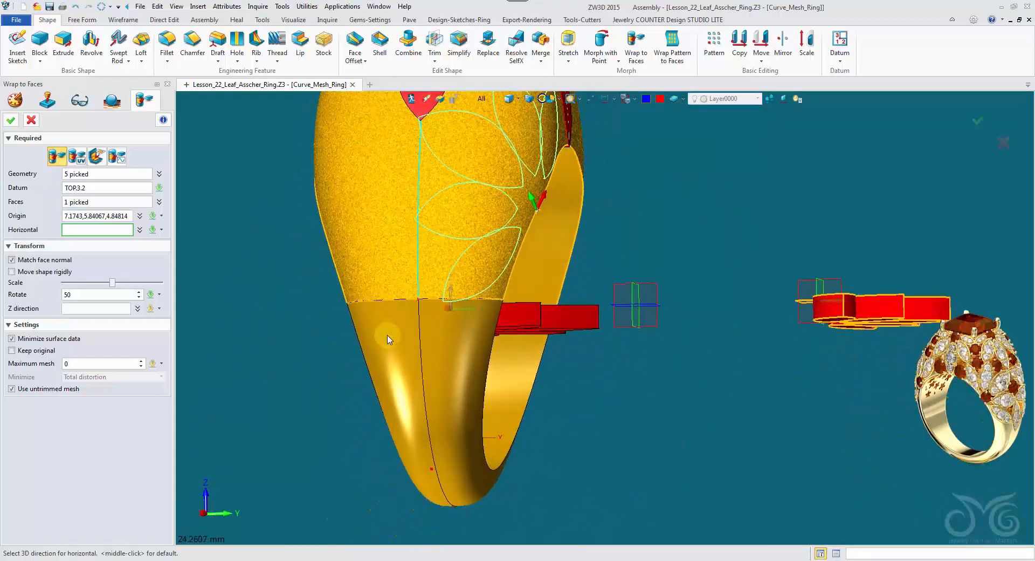
left_click(11, 121)
left_click(233, 201)
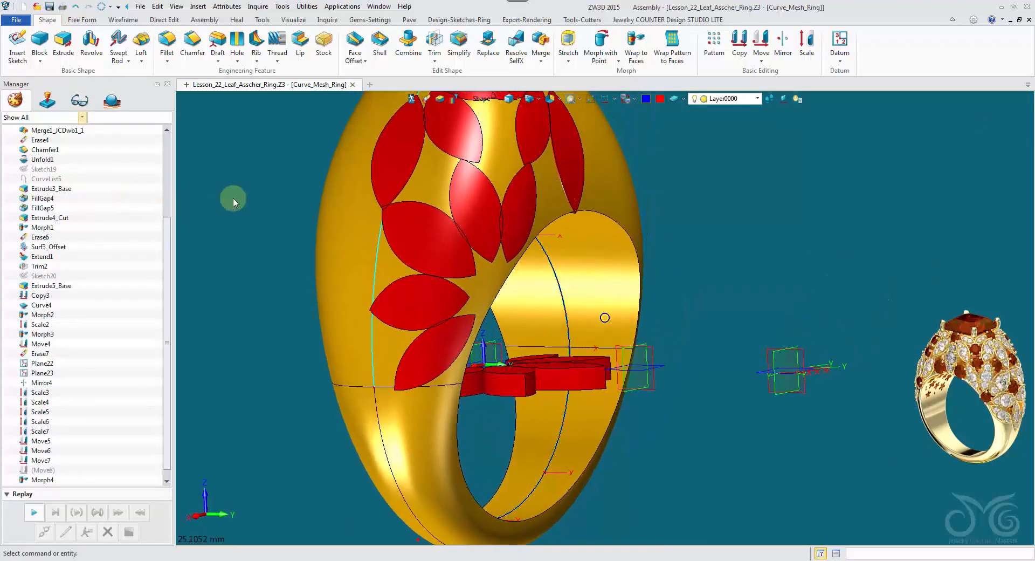
- Start another Wrap to Faces with one large flat leaf inside the ring, the TOP plane as datum, and the ring's outer face as destination
left_click(636, 46)
left_click(559, 382)
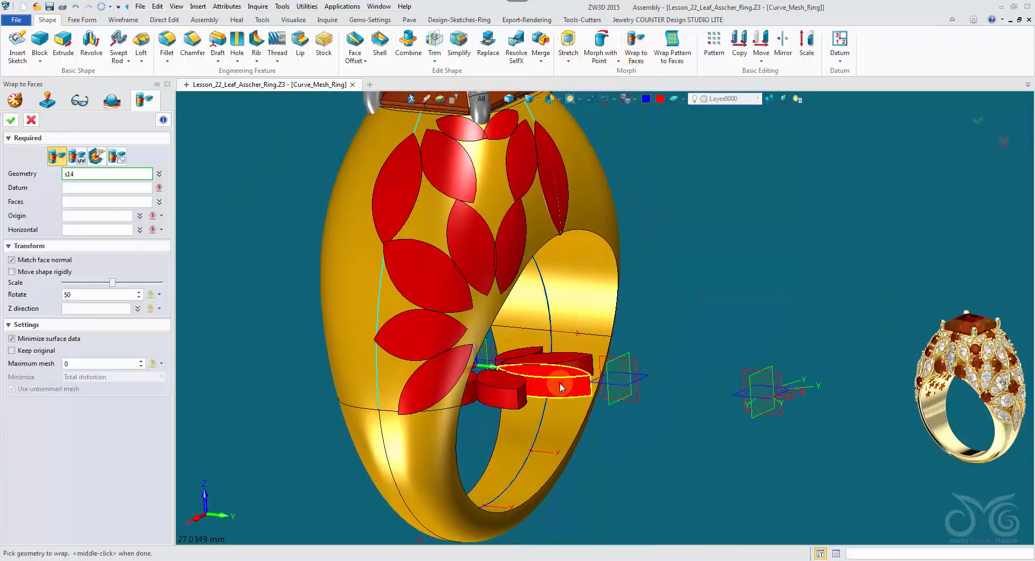
middle_click(560, 383)
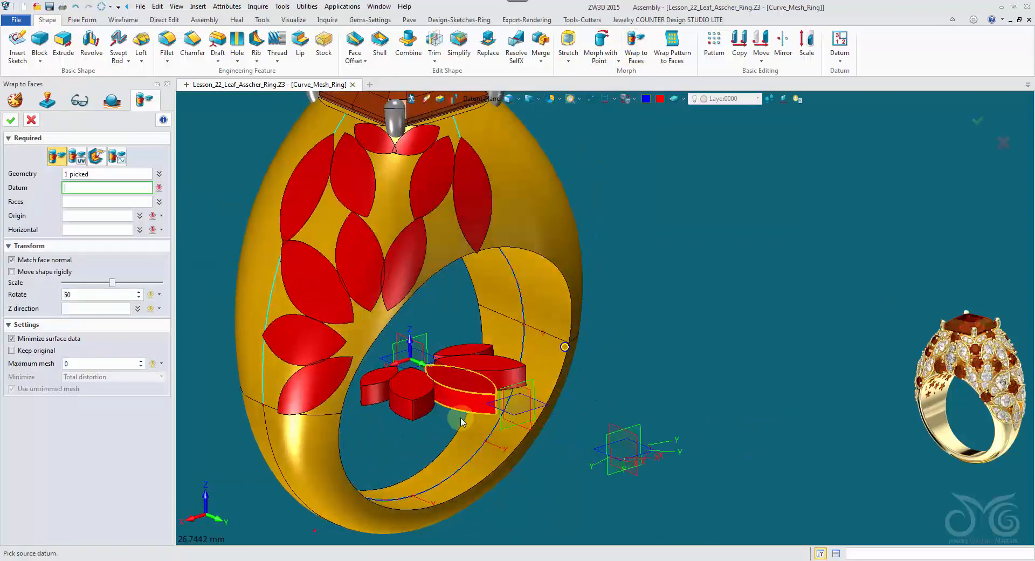
middle_click(460, 422)
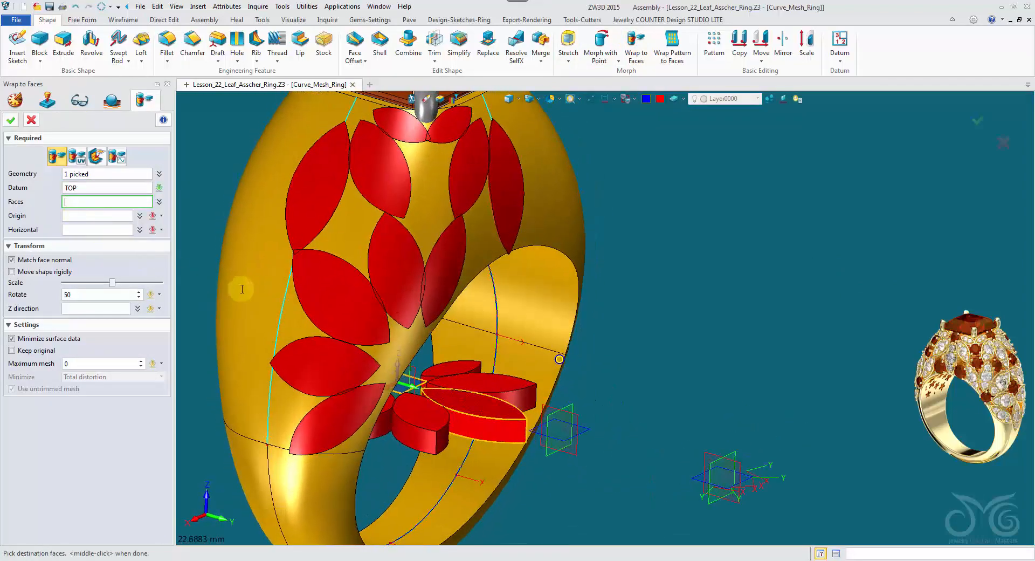
left_click(242, 289)
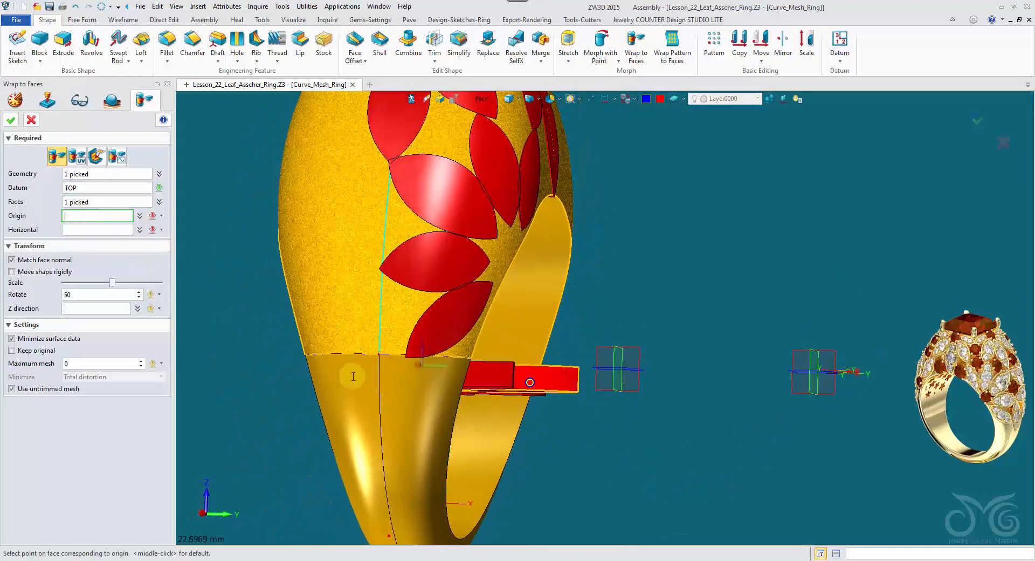
- Set the rotation to 180, reduce the scale slightly, and wrap the single leaf below the cluster with its origin at about 10.62, -0.01, 5.94
middle_click(353, 375)
left_click(59, 300)
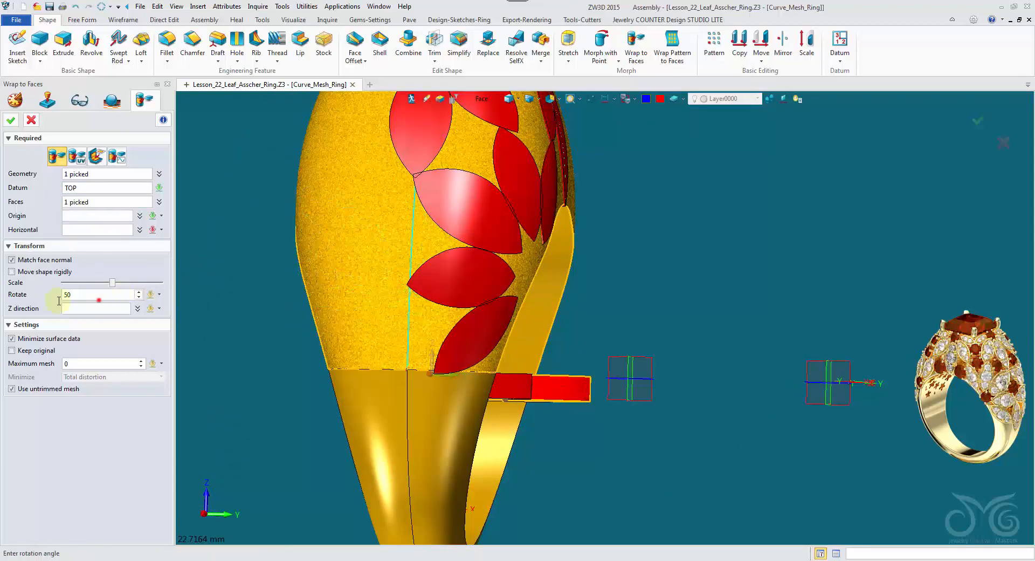
left_click(87, 217)
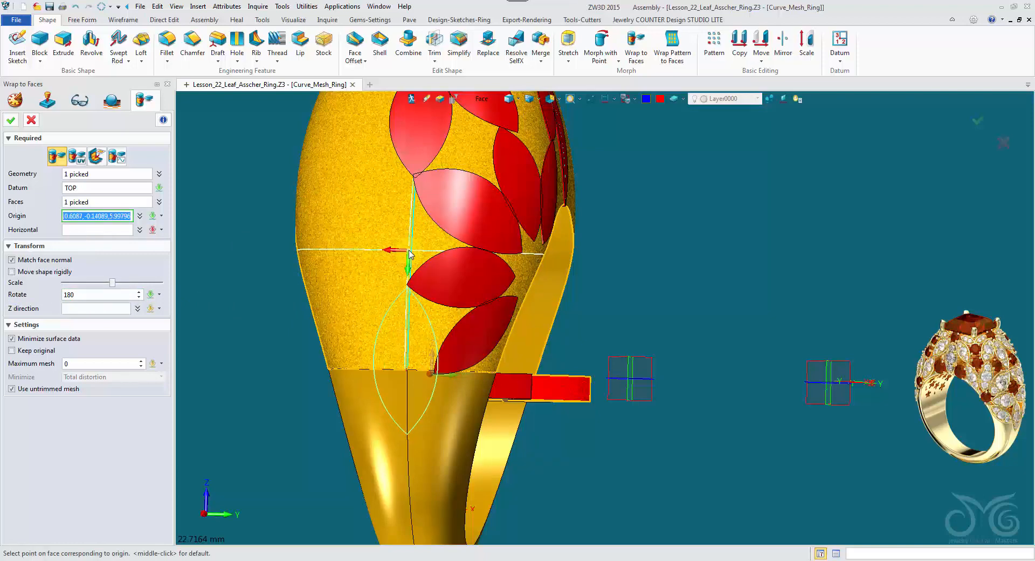
scroll(412, 252, "up", 3)
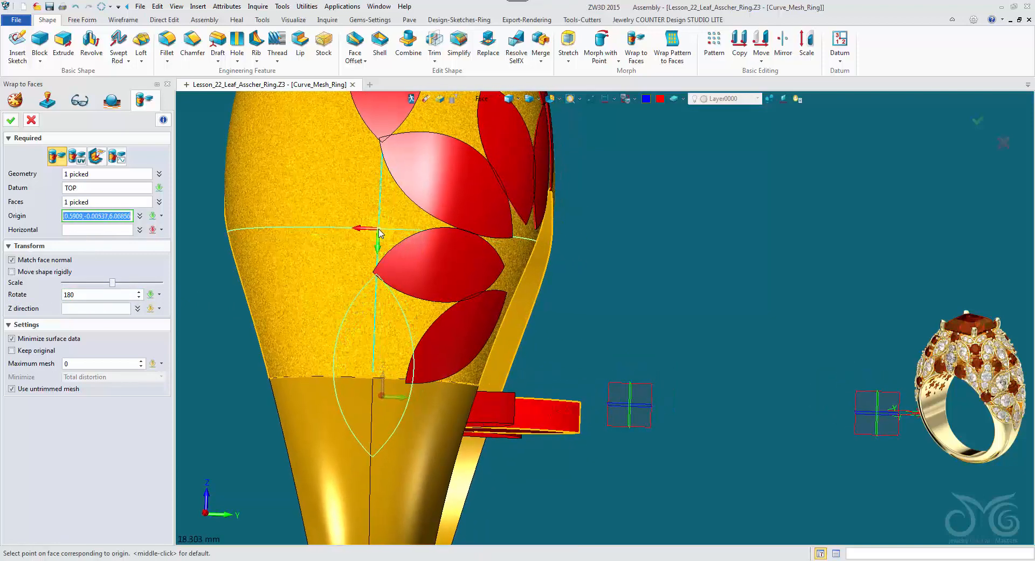
left_click(379, 233)
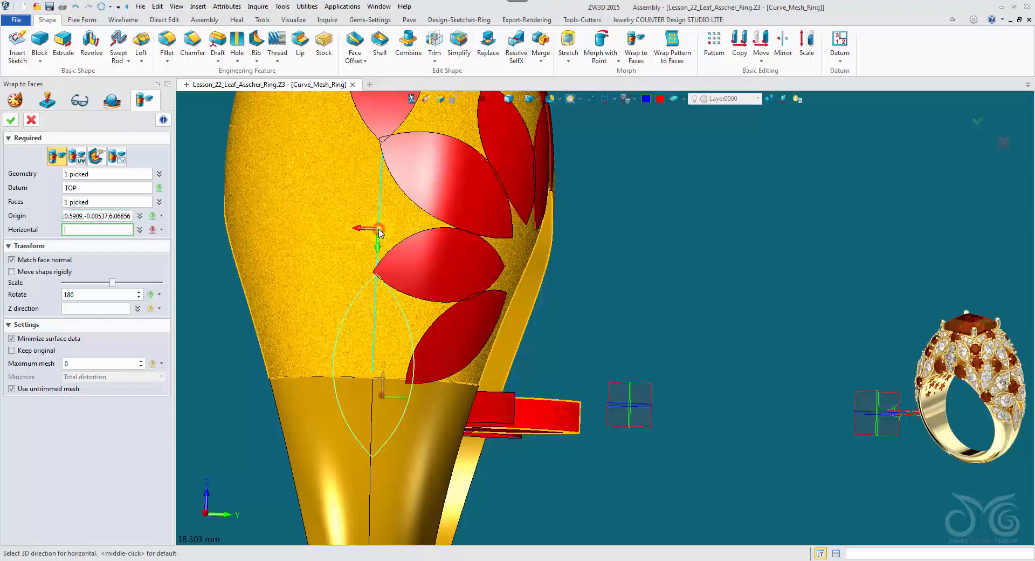
right_click_drag(407, 246, 449, 284)
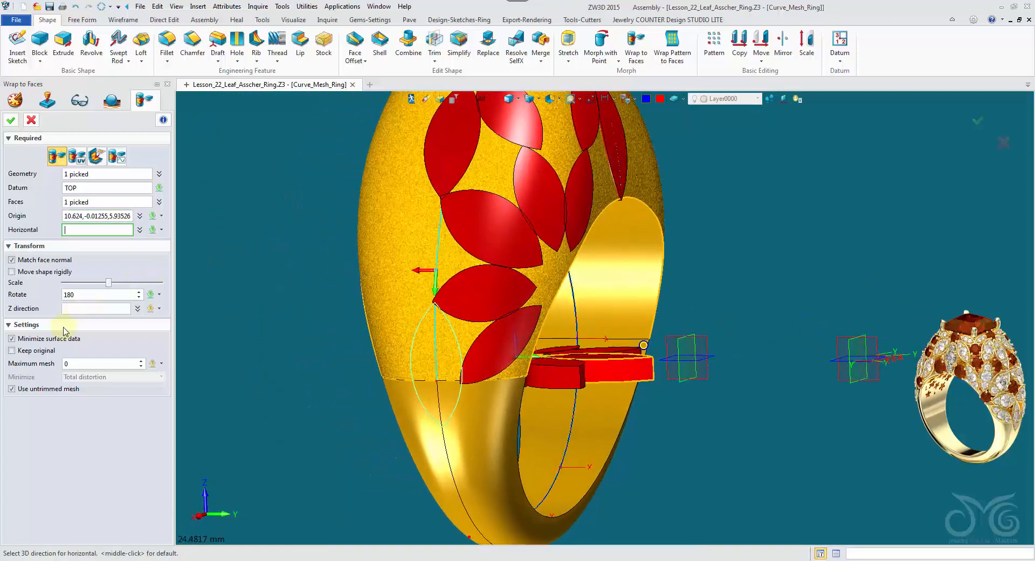
left_click(12, 121)
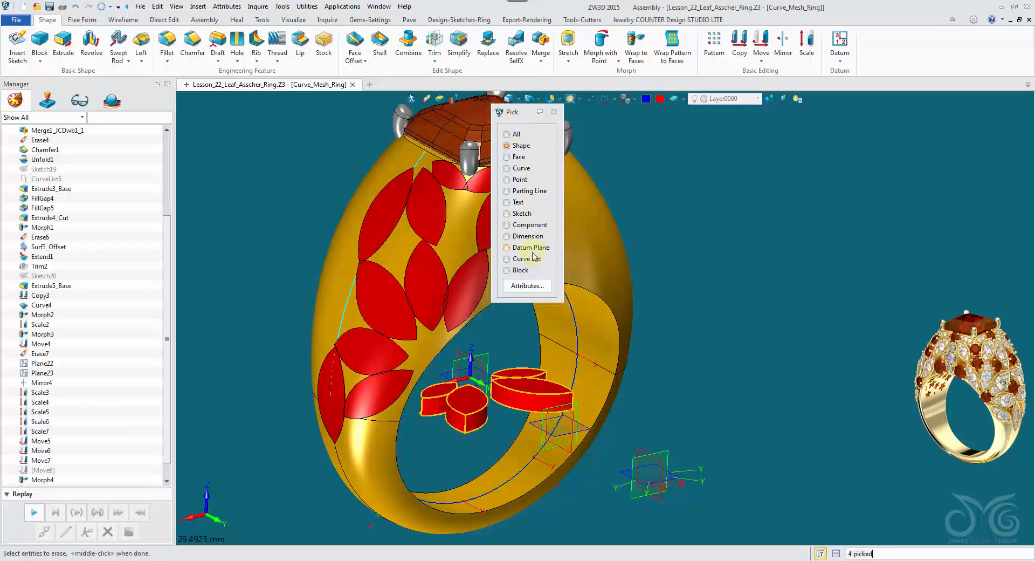
- Erase the four remaining flat leaves inside the ring together with the leftover datum planes
right_click_drag(532, 247, 733, 337)
left_click_drag(705, 307, 814, 392)
right_click_drag(489, 334, 584, 315)
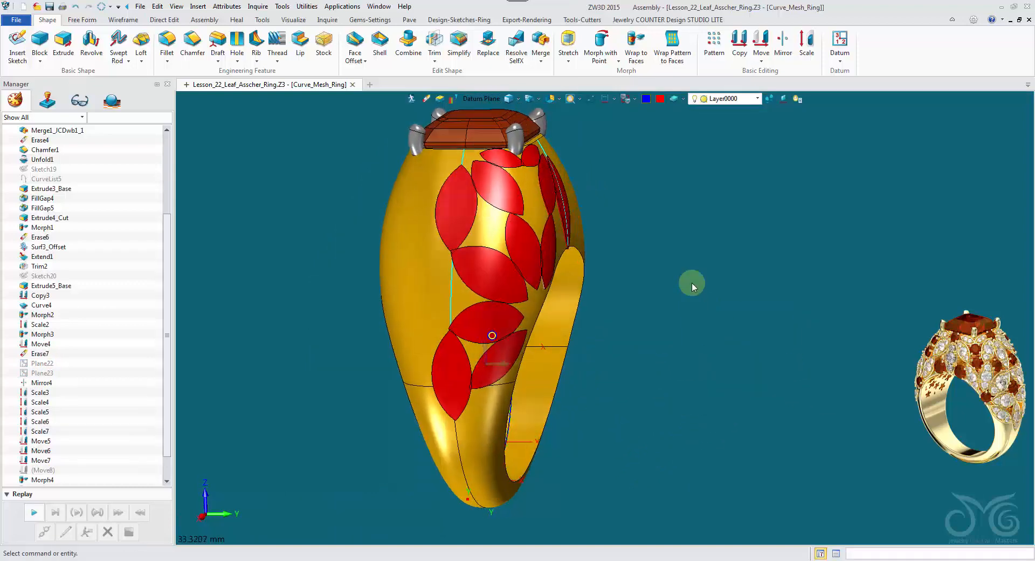
right_click_drag(576, 344, 538, 347)
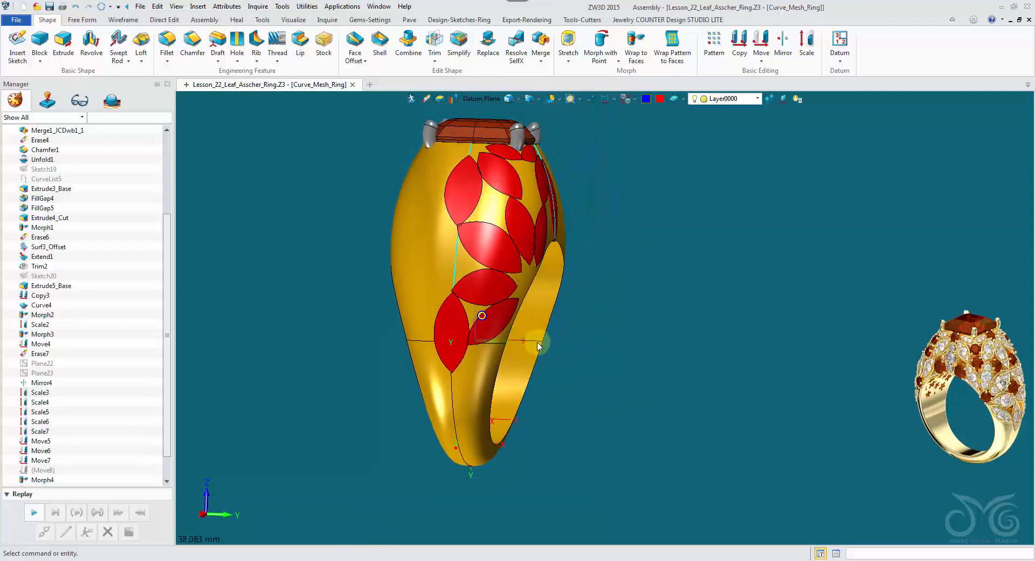